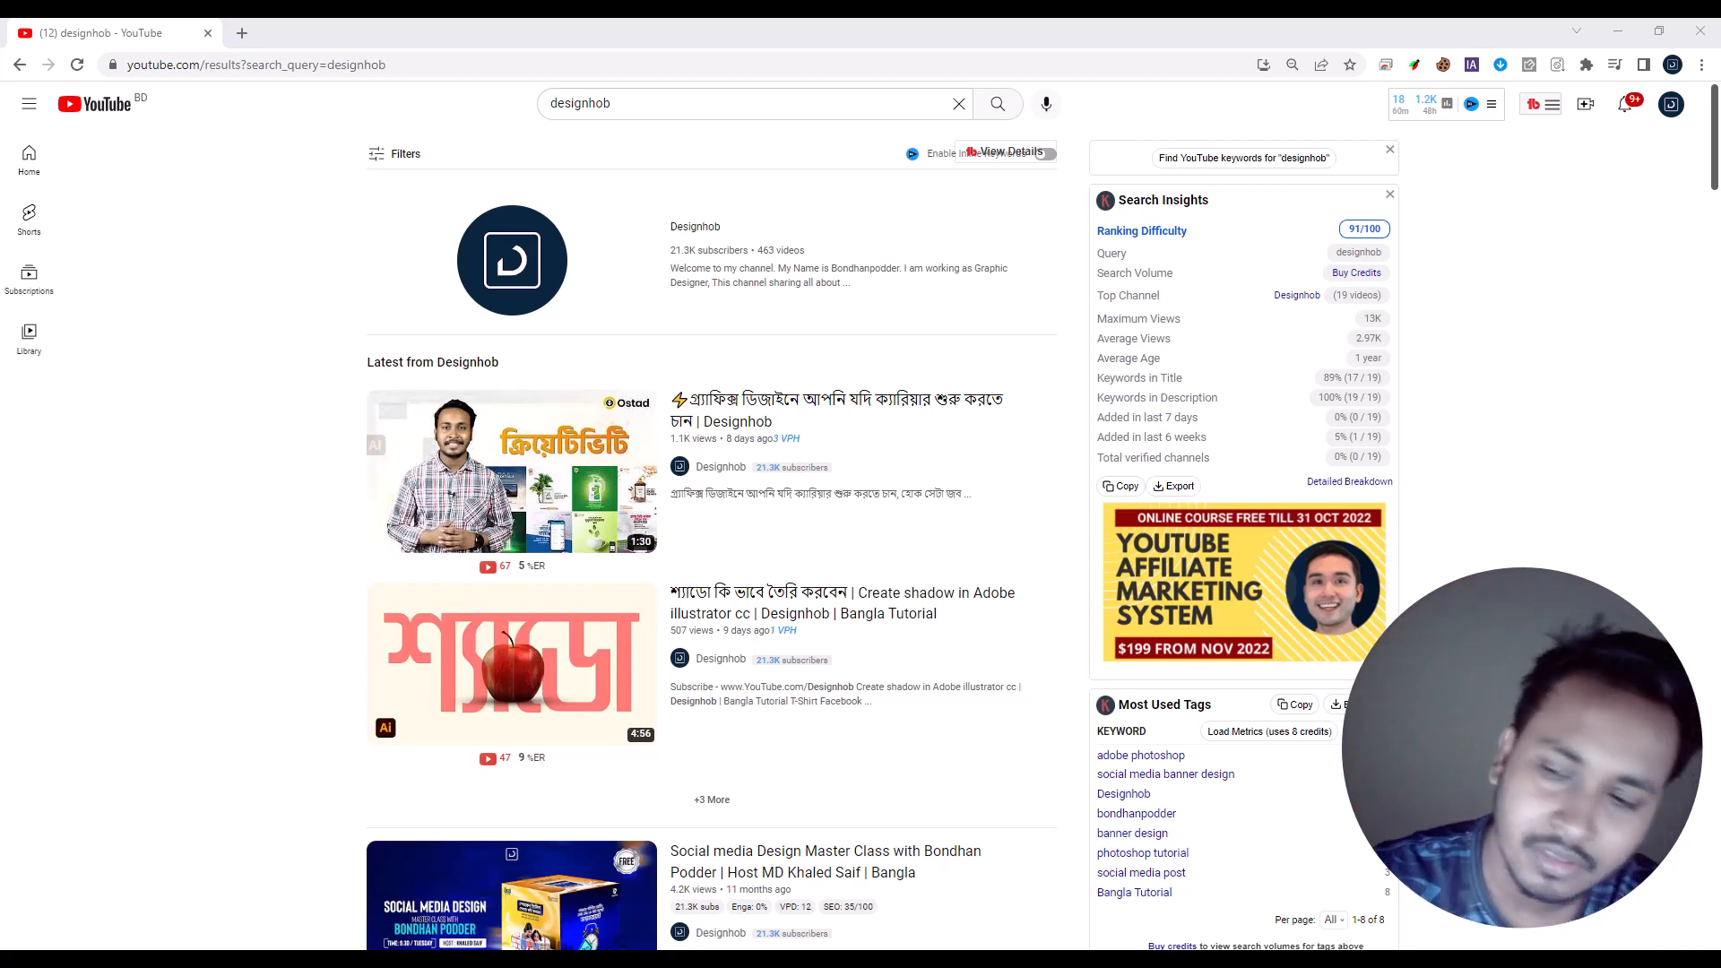
mouse_move(289, 964)
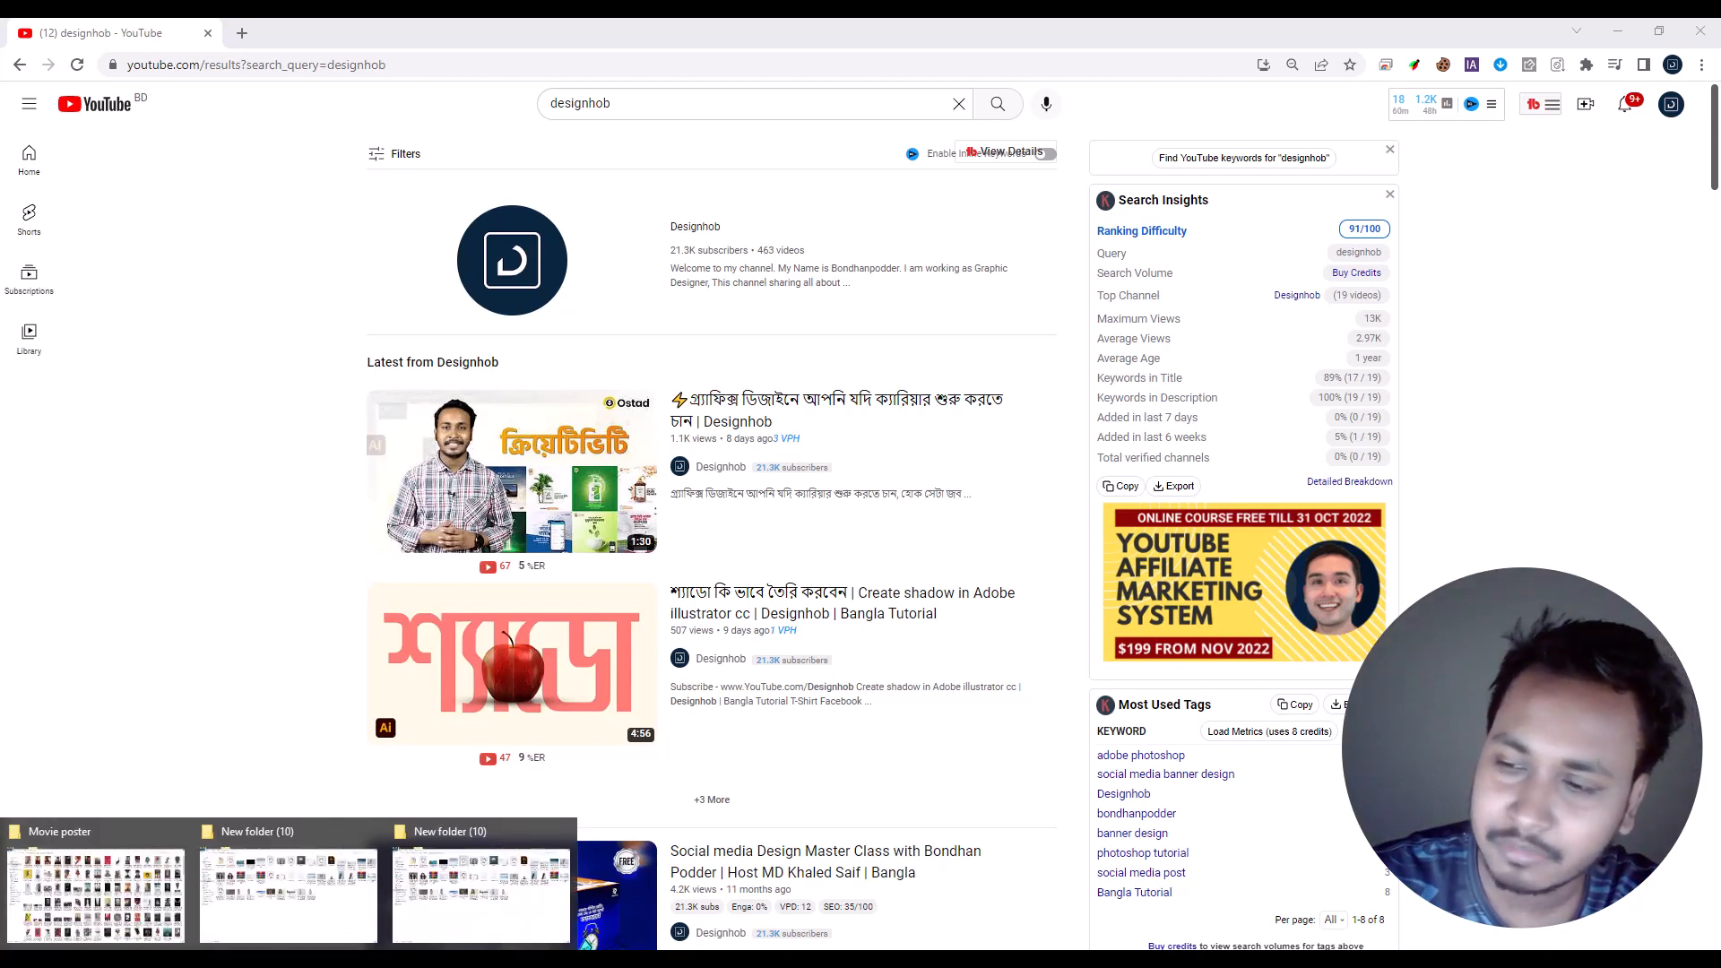
left_click(253, 930)
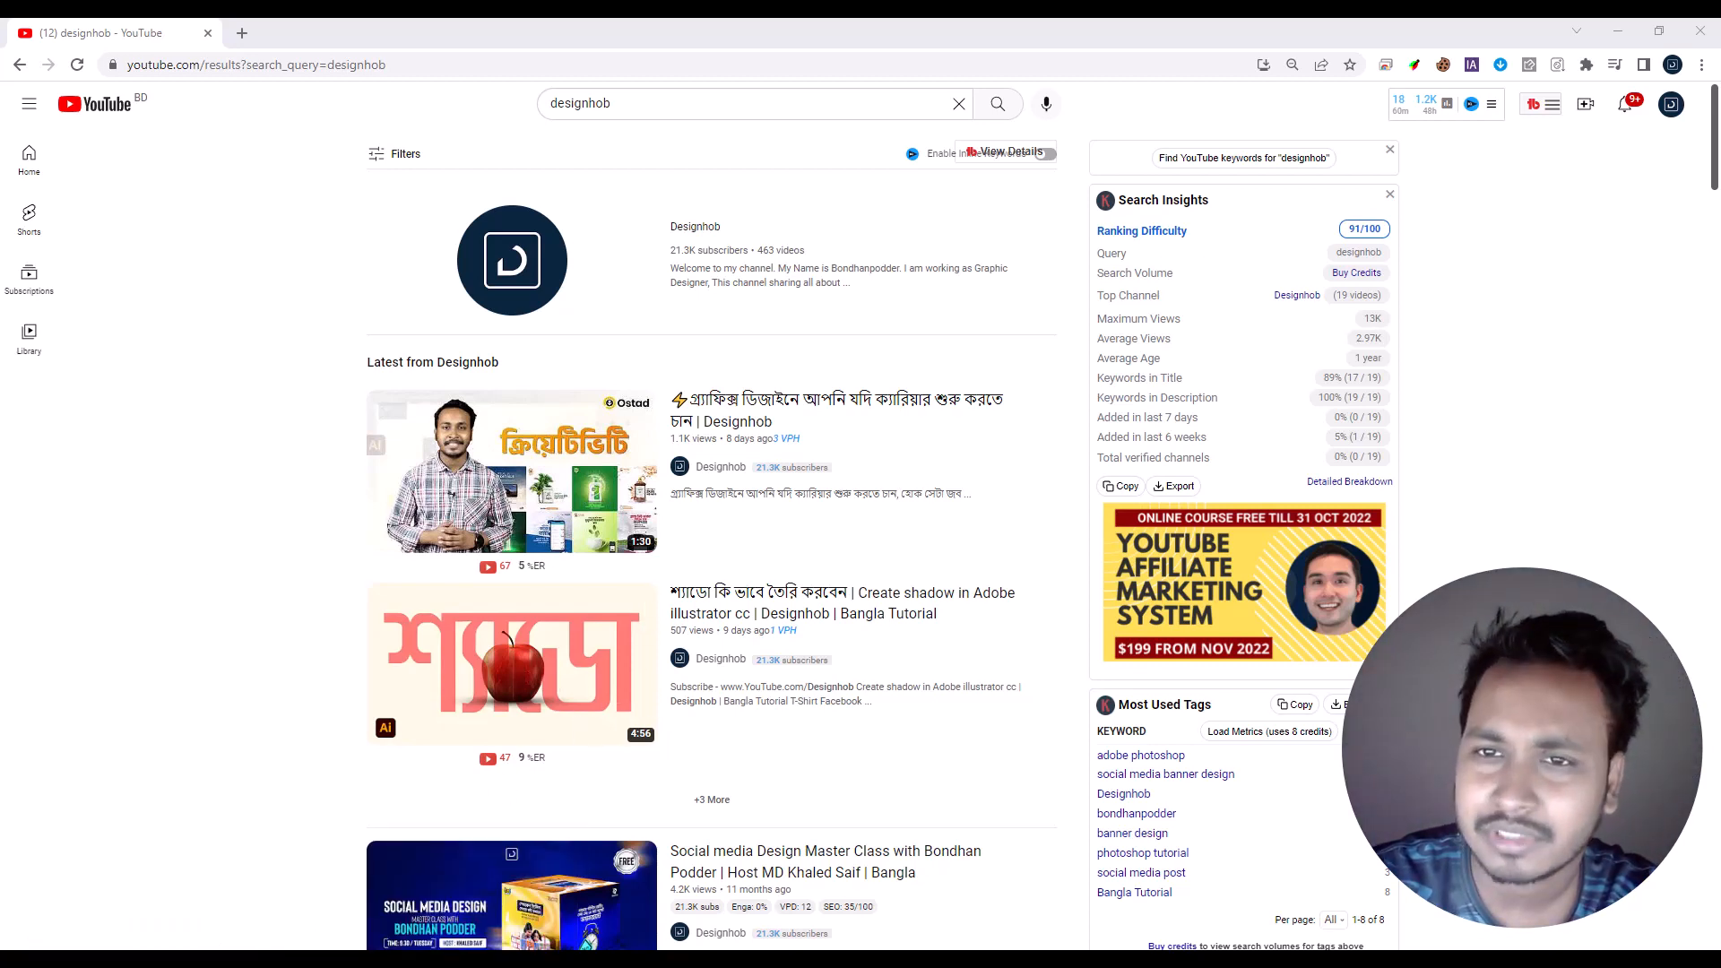
left_click(1265, 147)
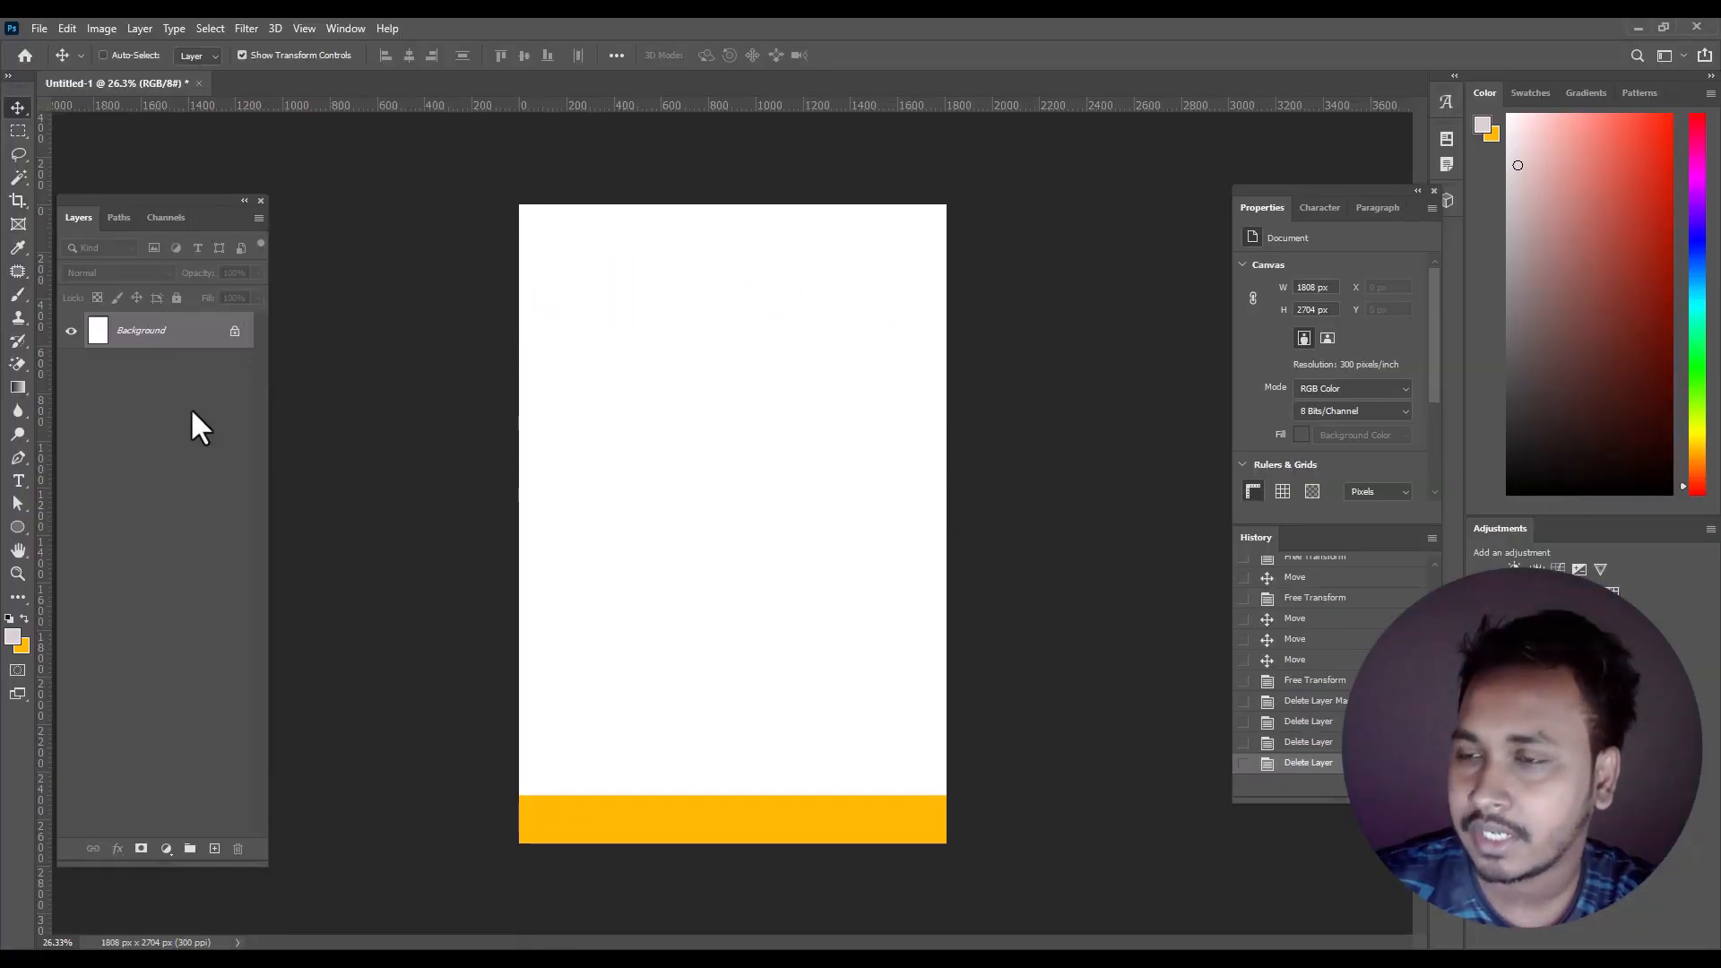
- Check the poster document's width, height and resolution in Image Size without changing them
left_click(18, 129)
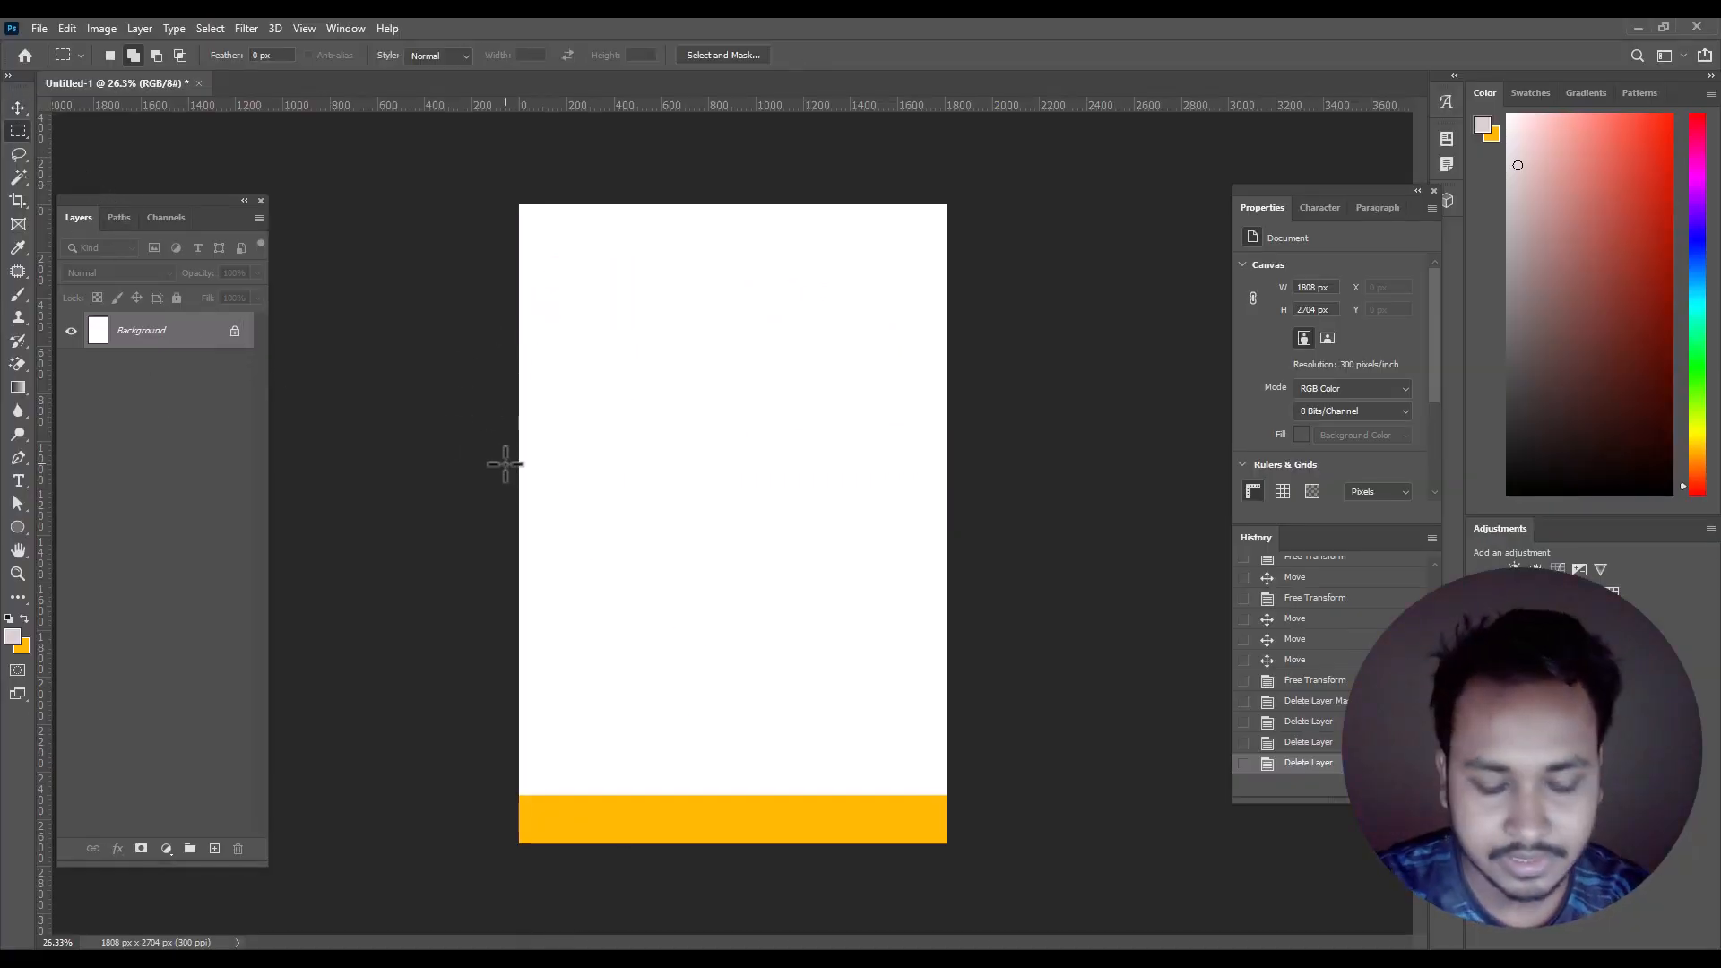
key("ctrl+alt+i")
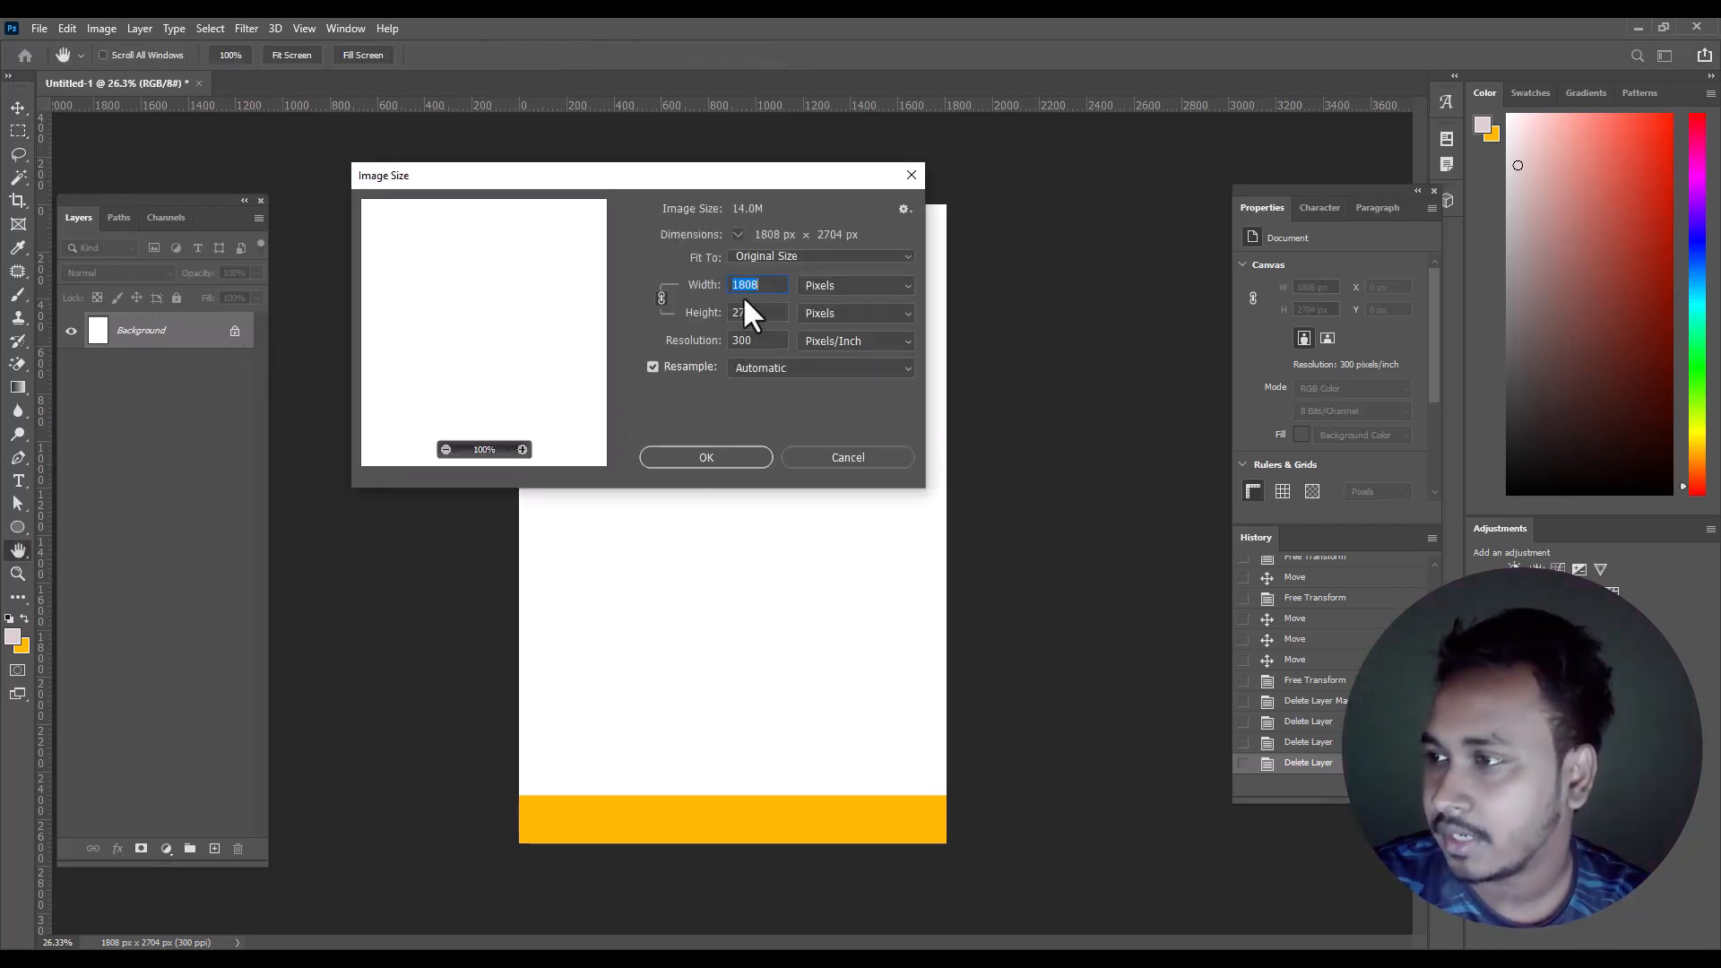
double_click(763, 313)
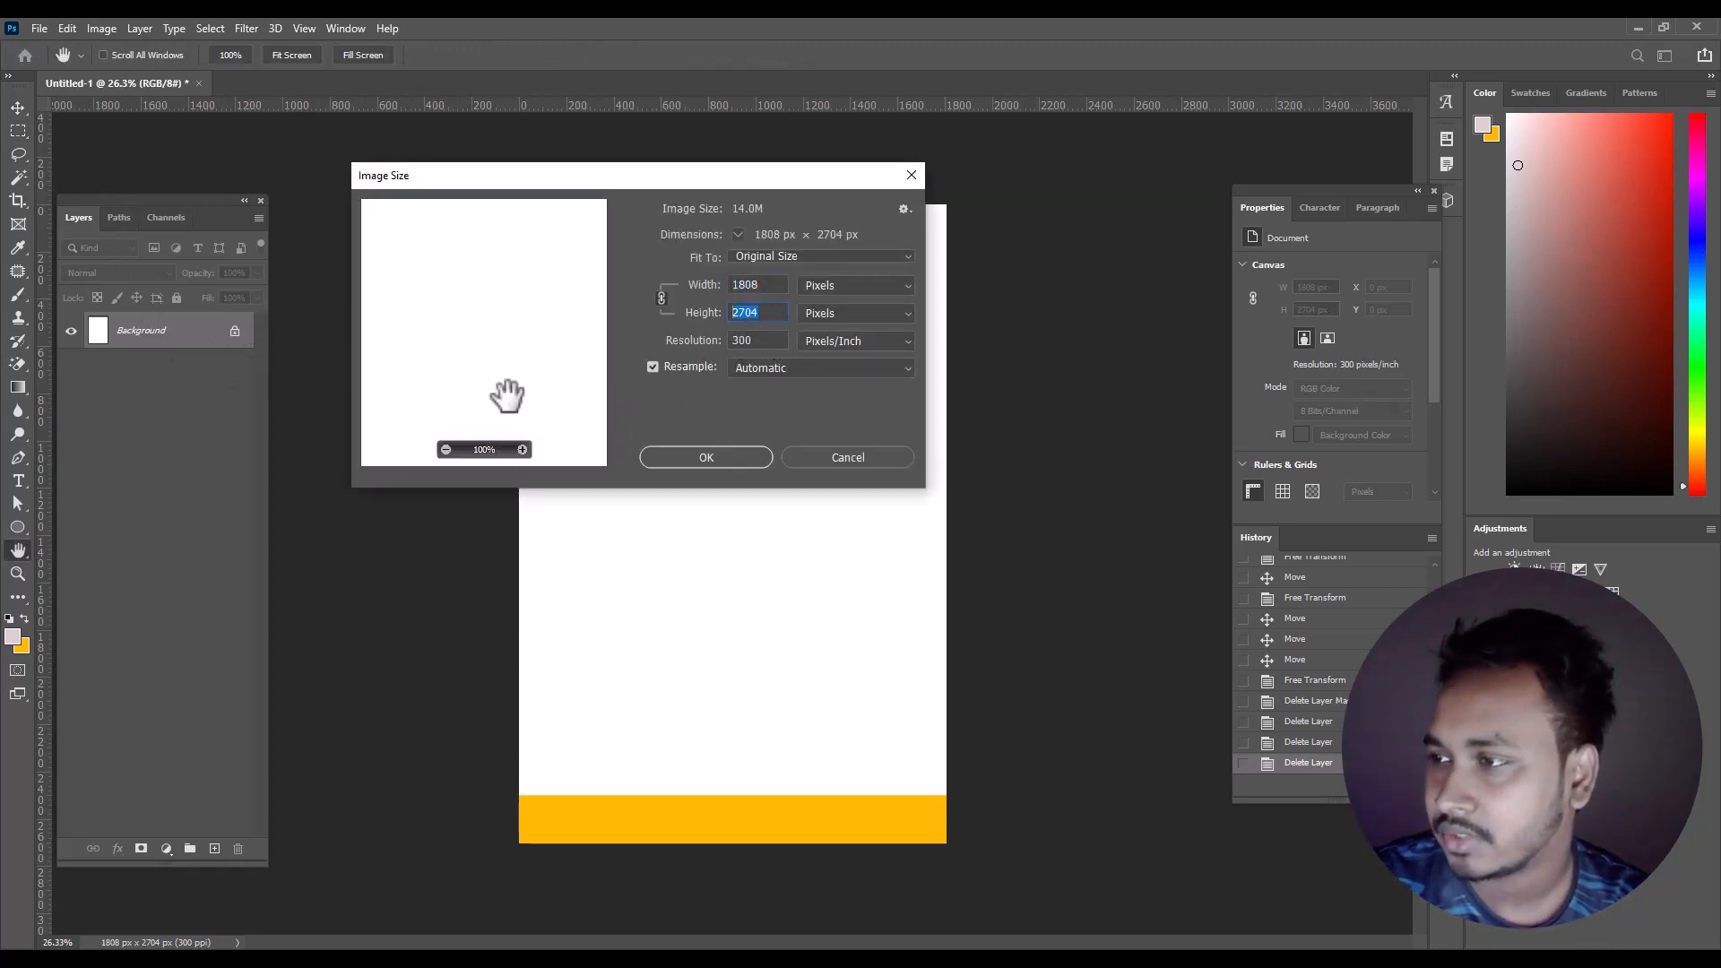
left_click(848, 459)
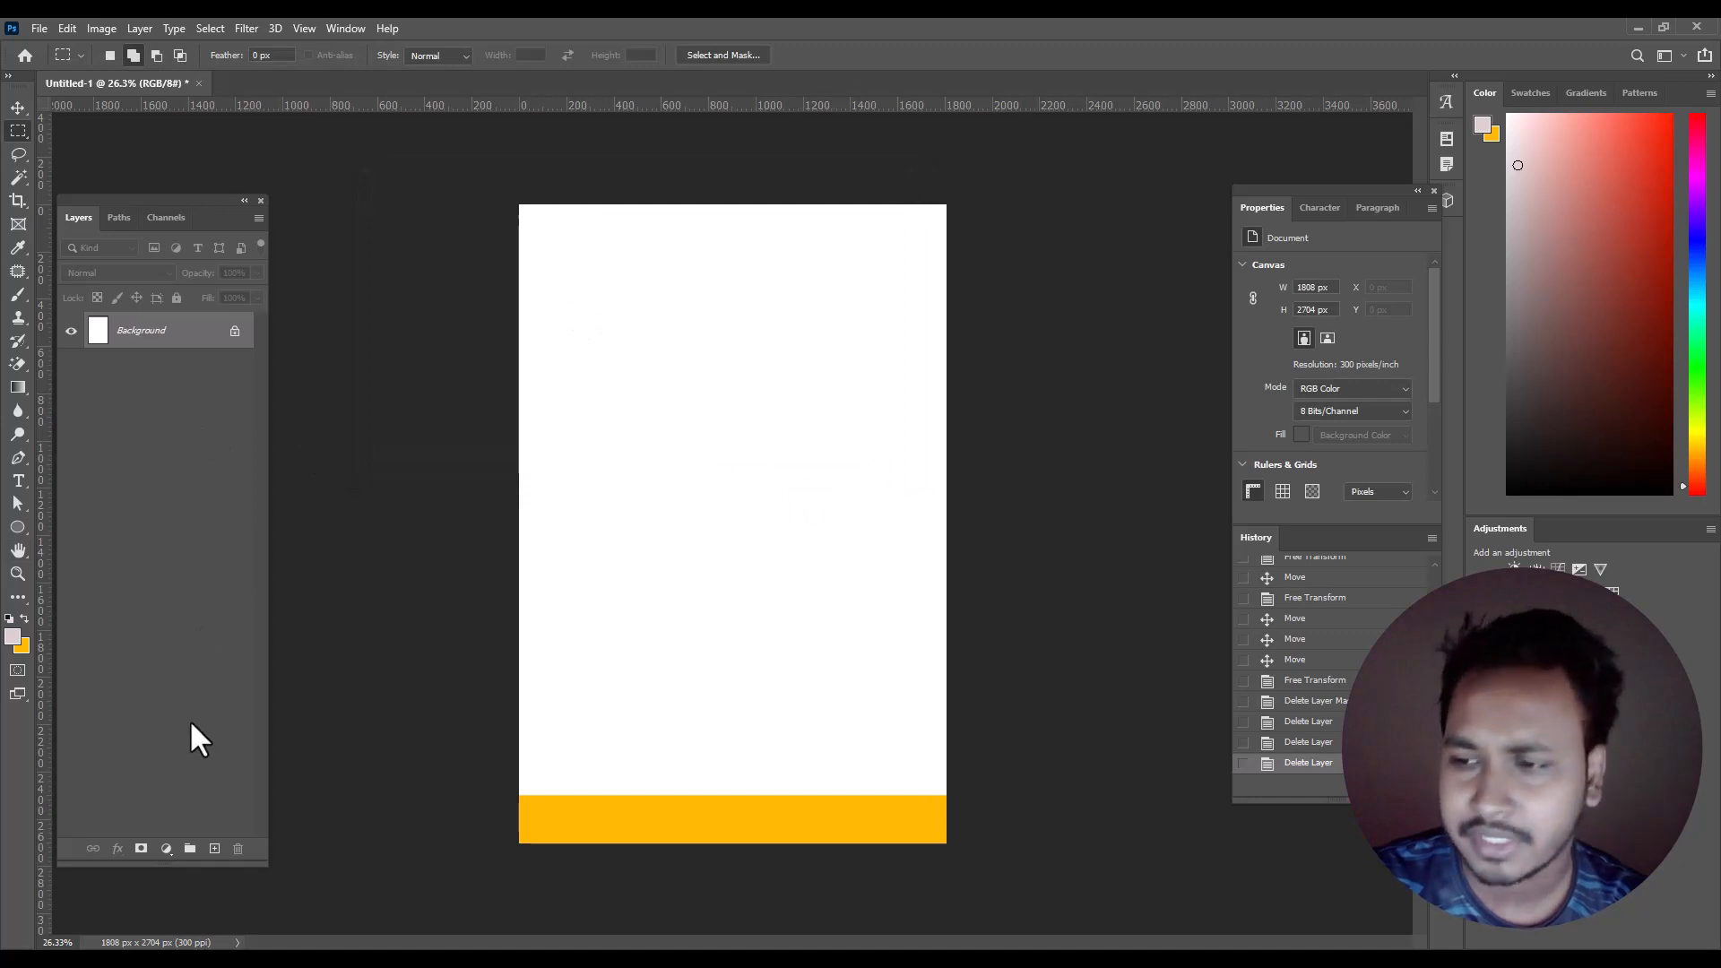
- Add a white Solid Color fill layer above the background
left_click(165, 848)
left_click(244, 532)
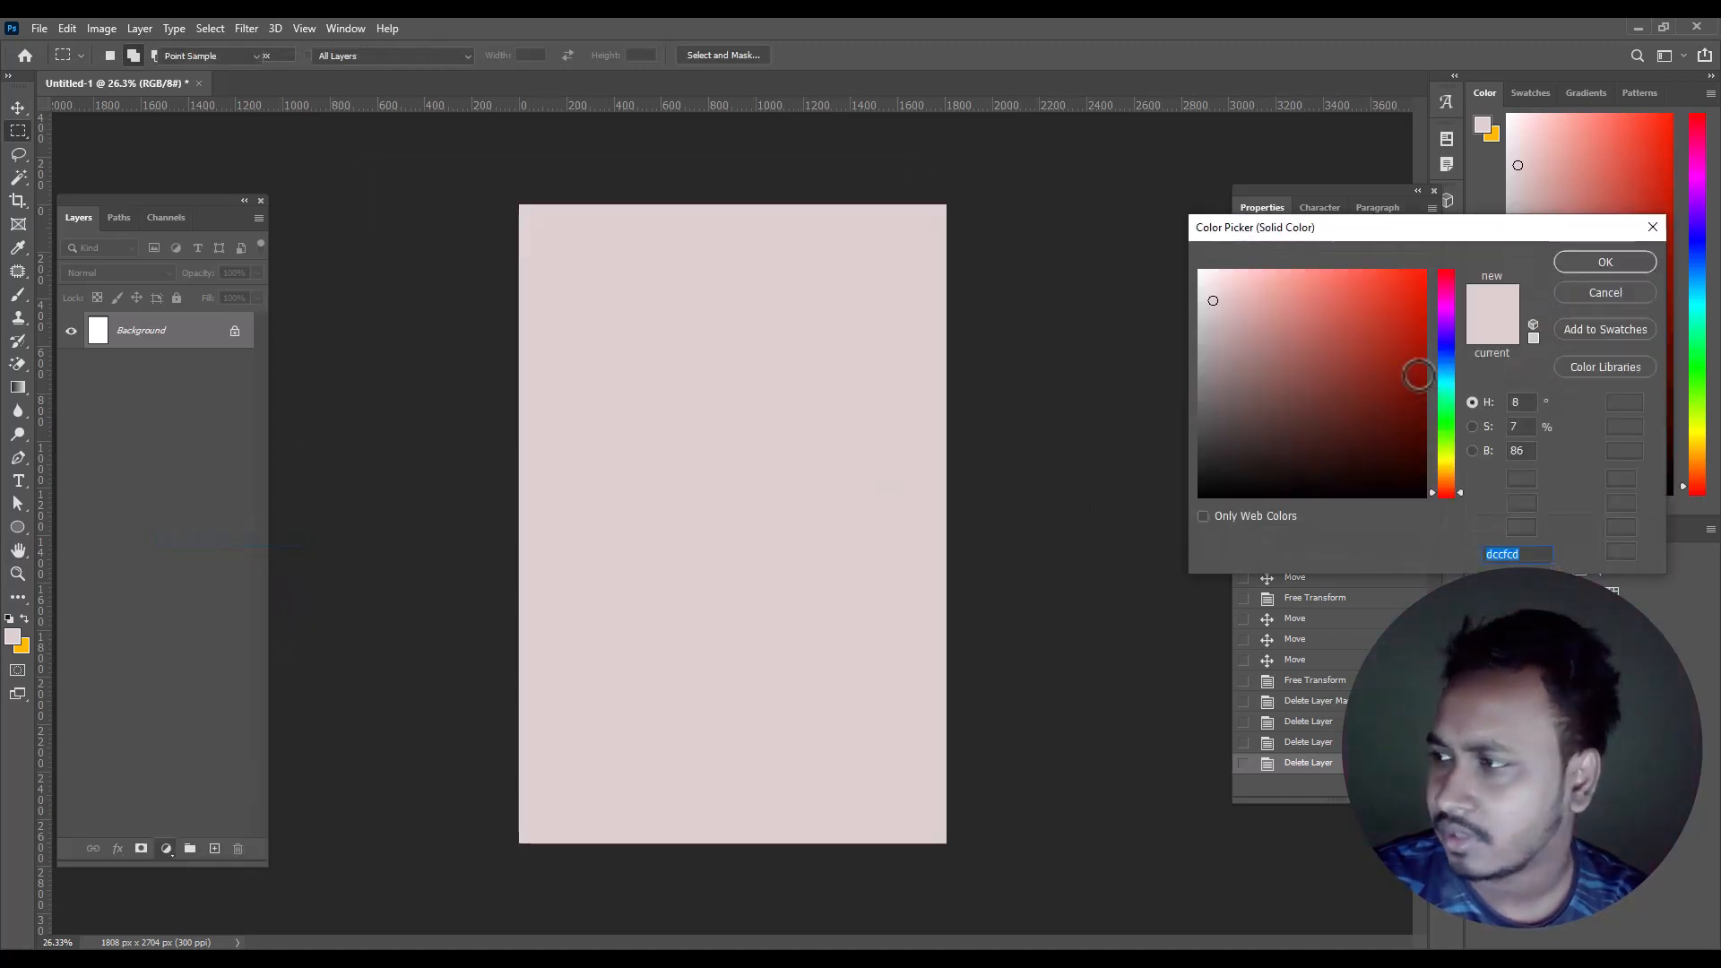
left_click_drag(1419, 375, 1159, 304)
left_click(1591, 262)
- Place the "abstract-art-geometric-background-organic-plastic-arts-design (1)" image along the canvas's bottom edge, enlarged to about 12.38% scale
left_click(1640, 28)
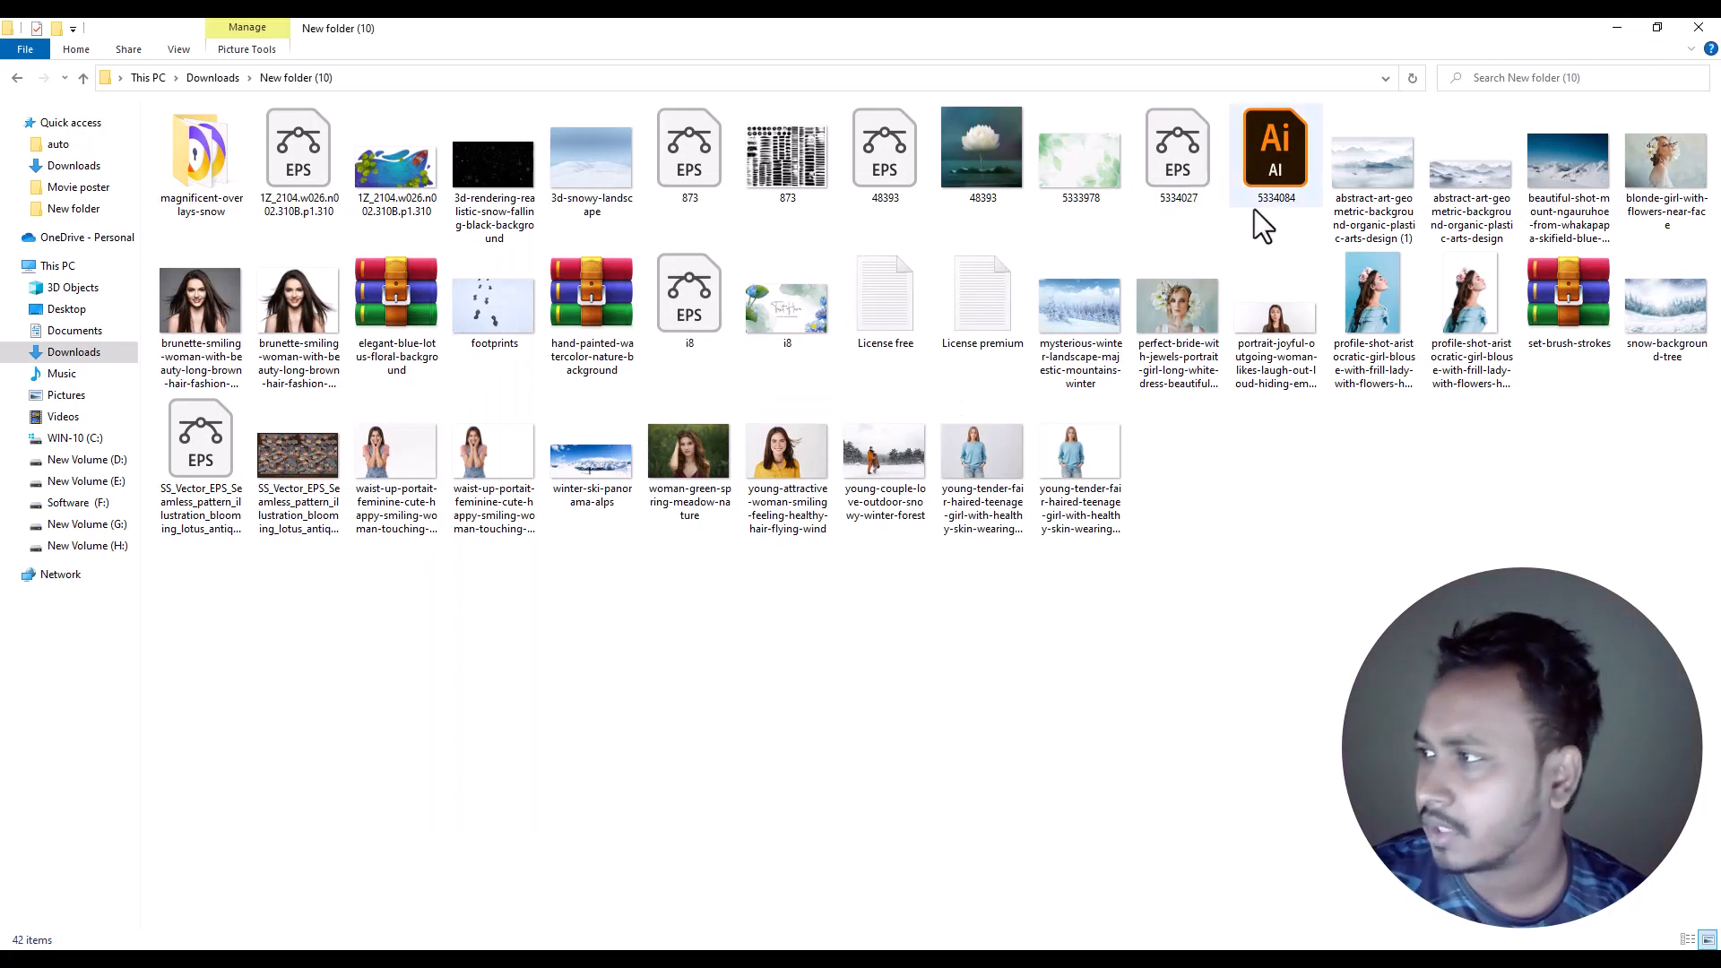
left_click_drag(1372, 180, 760, 794)
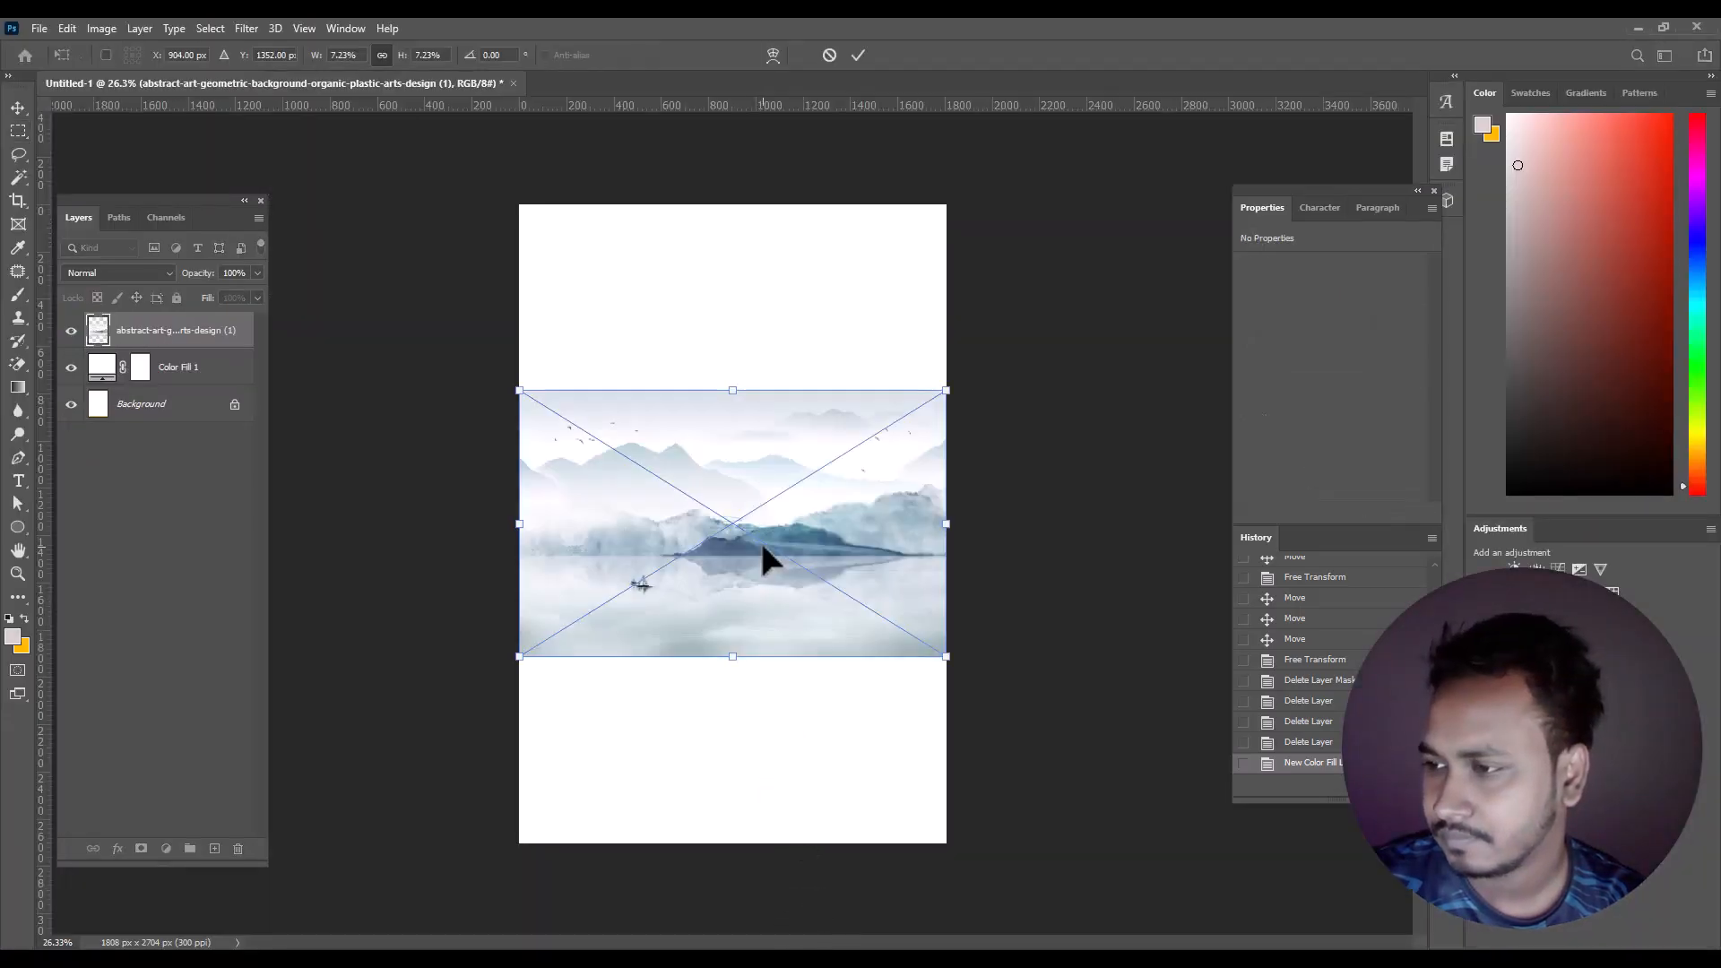
left_click_drag(760, 539, 770, 717)
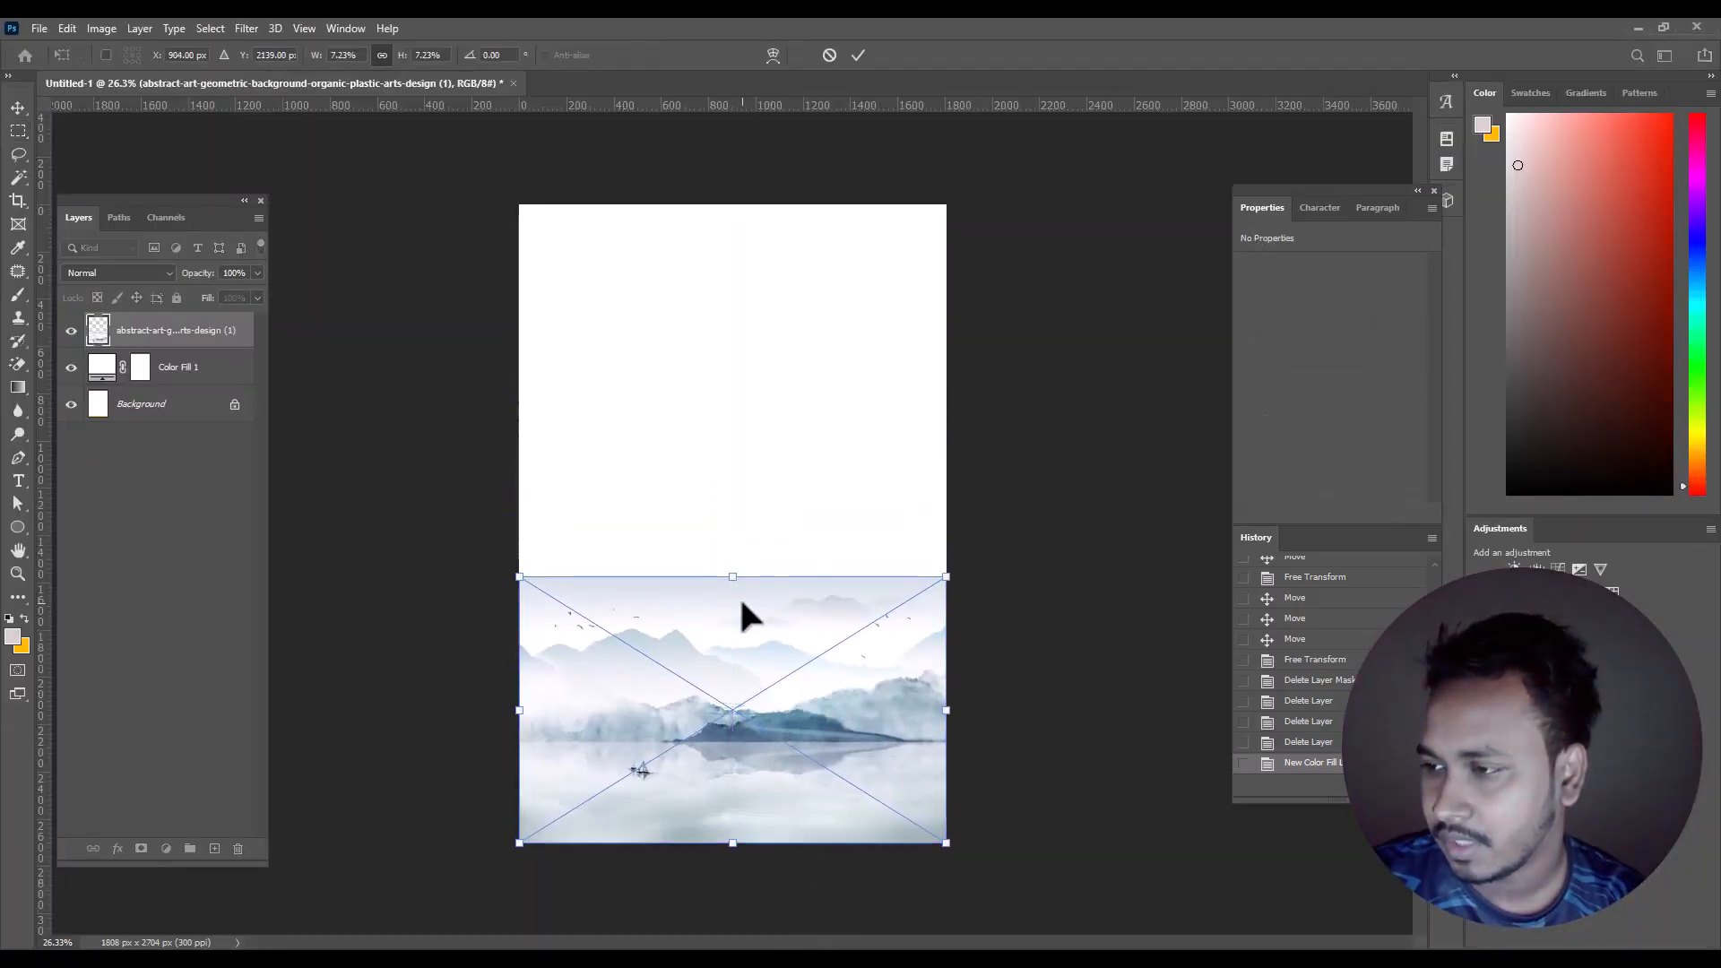
left_click_drag(732, 577, 741, 388)
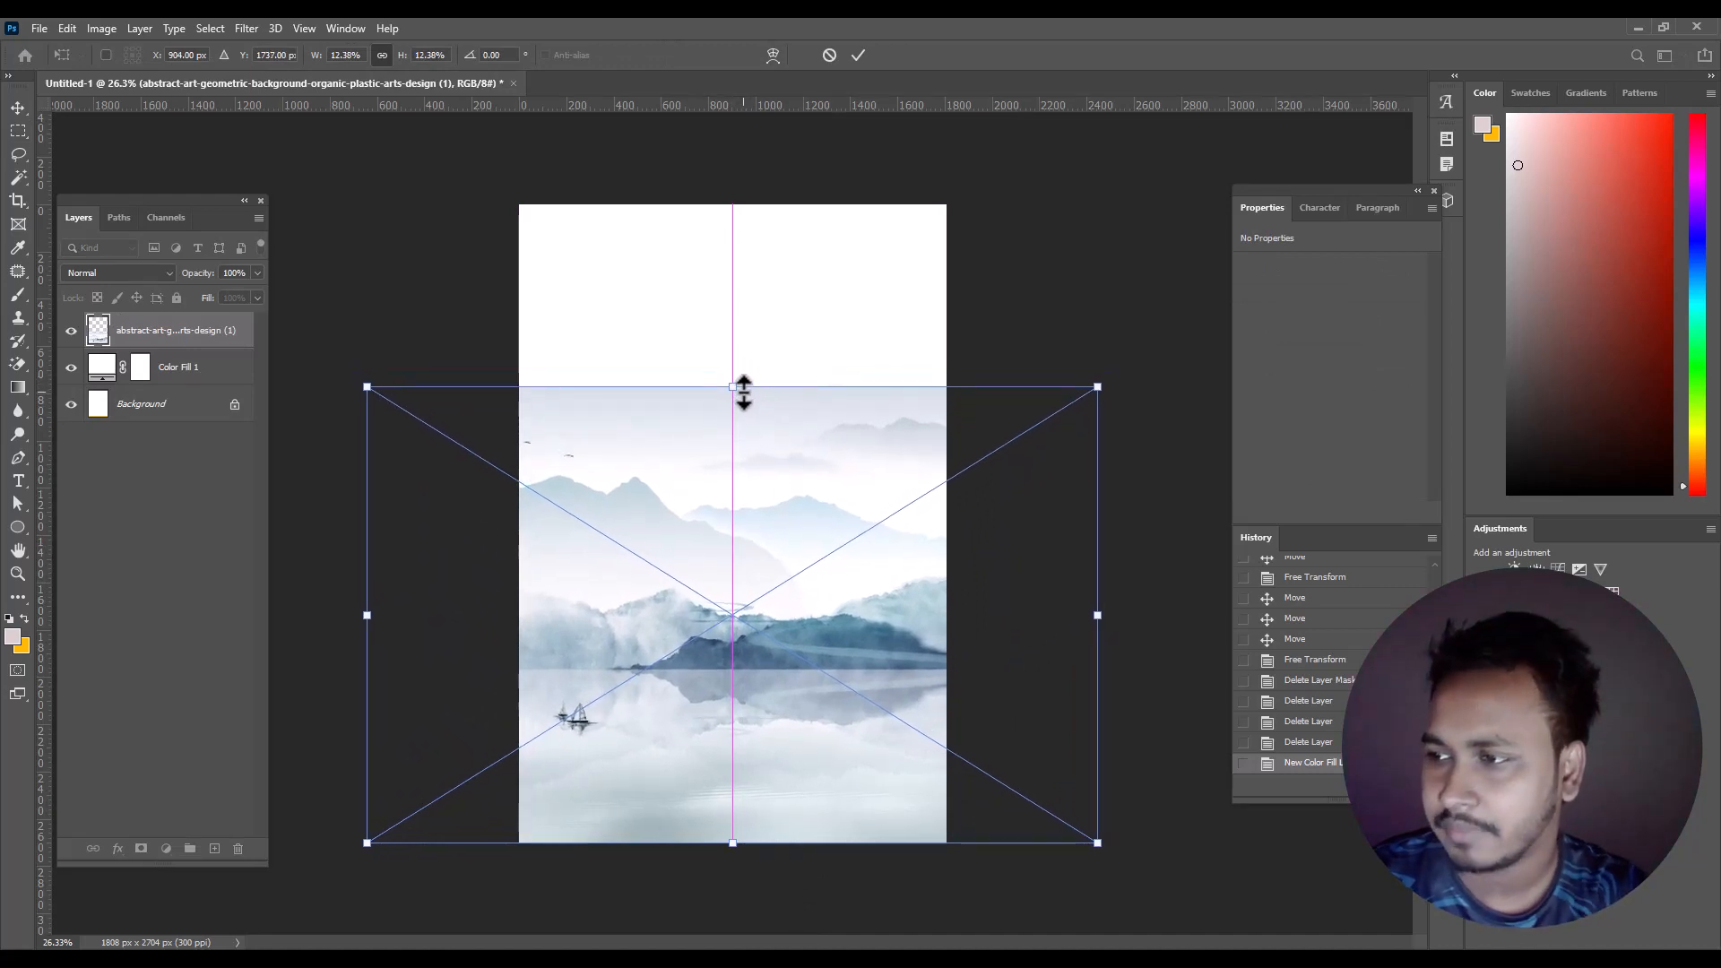
key("Return")
key("m")
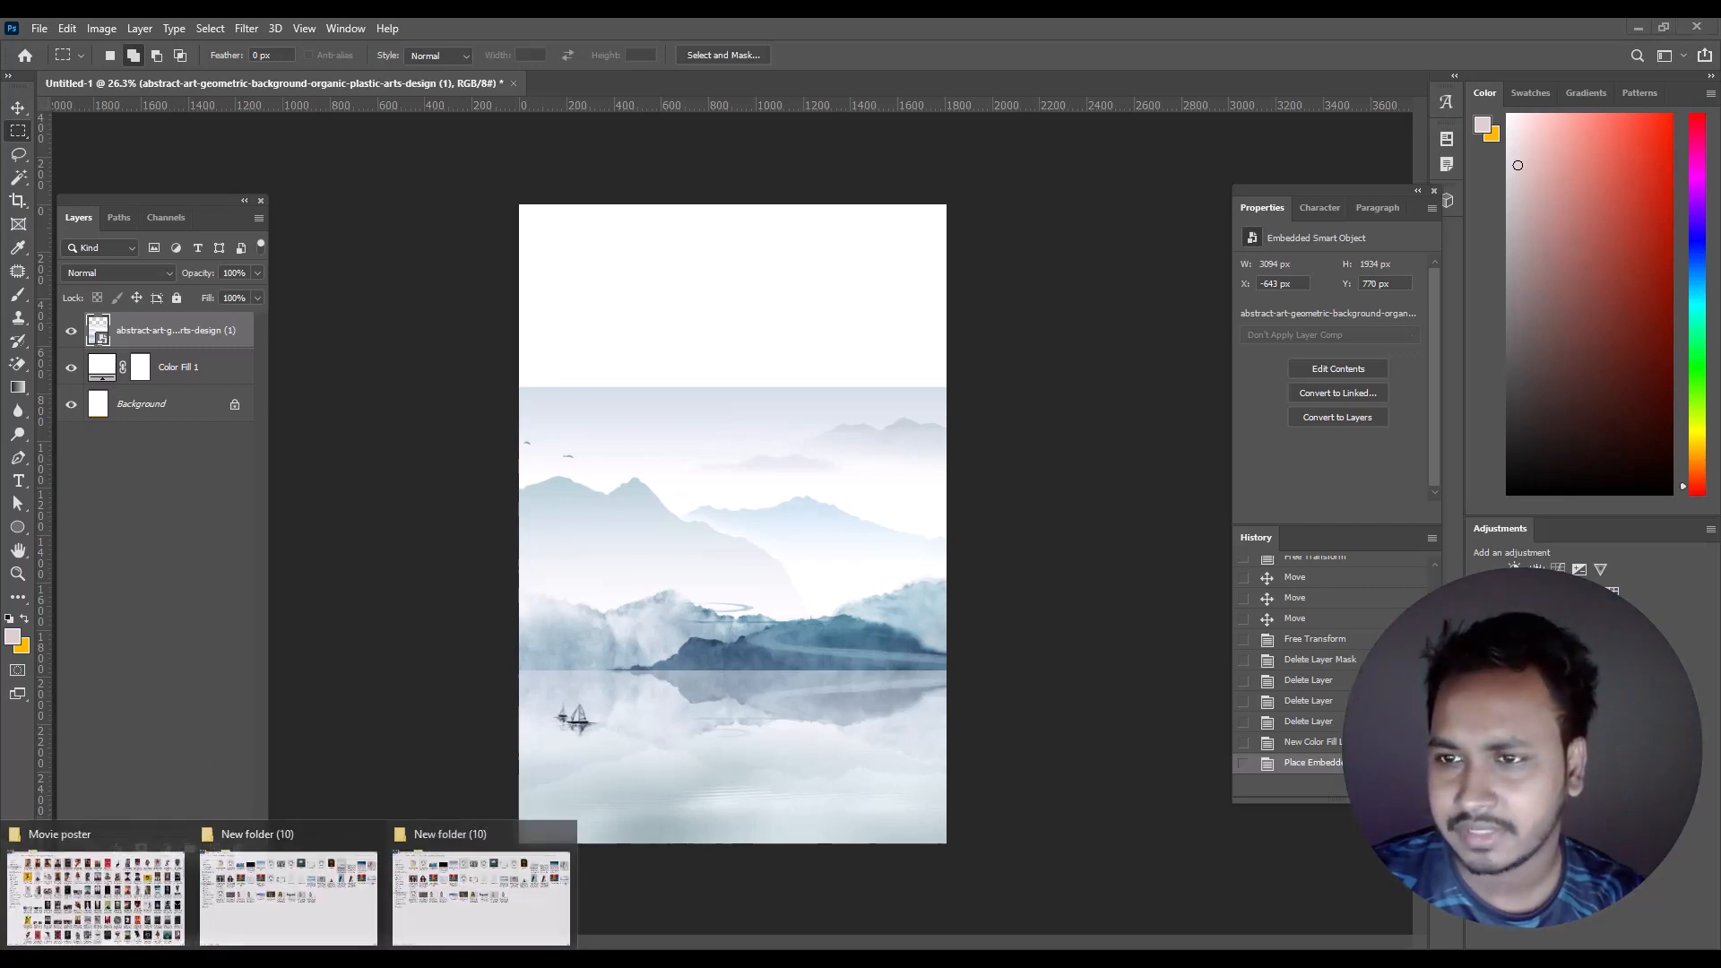
- Place the "beautiful-shot-mount-ngauruhoe" image against the canvas's top edge at about 2932 × 1954 px and order it beneath the abstract landscape layer
left_click(287, 883)
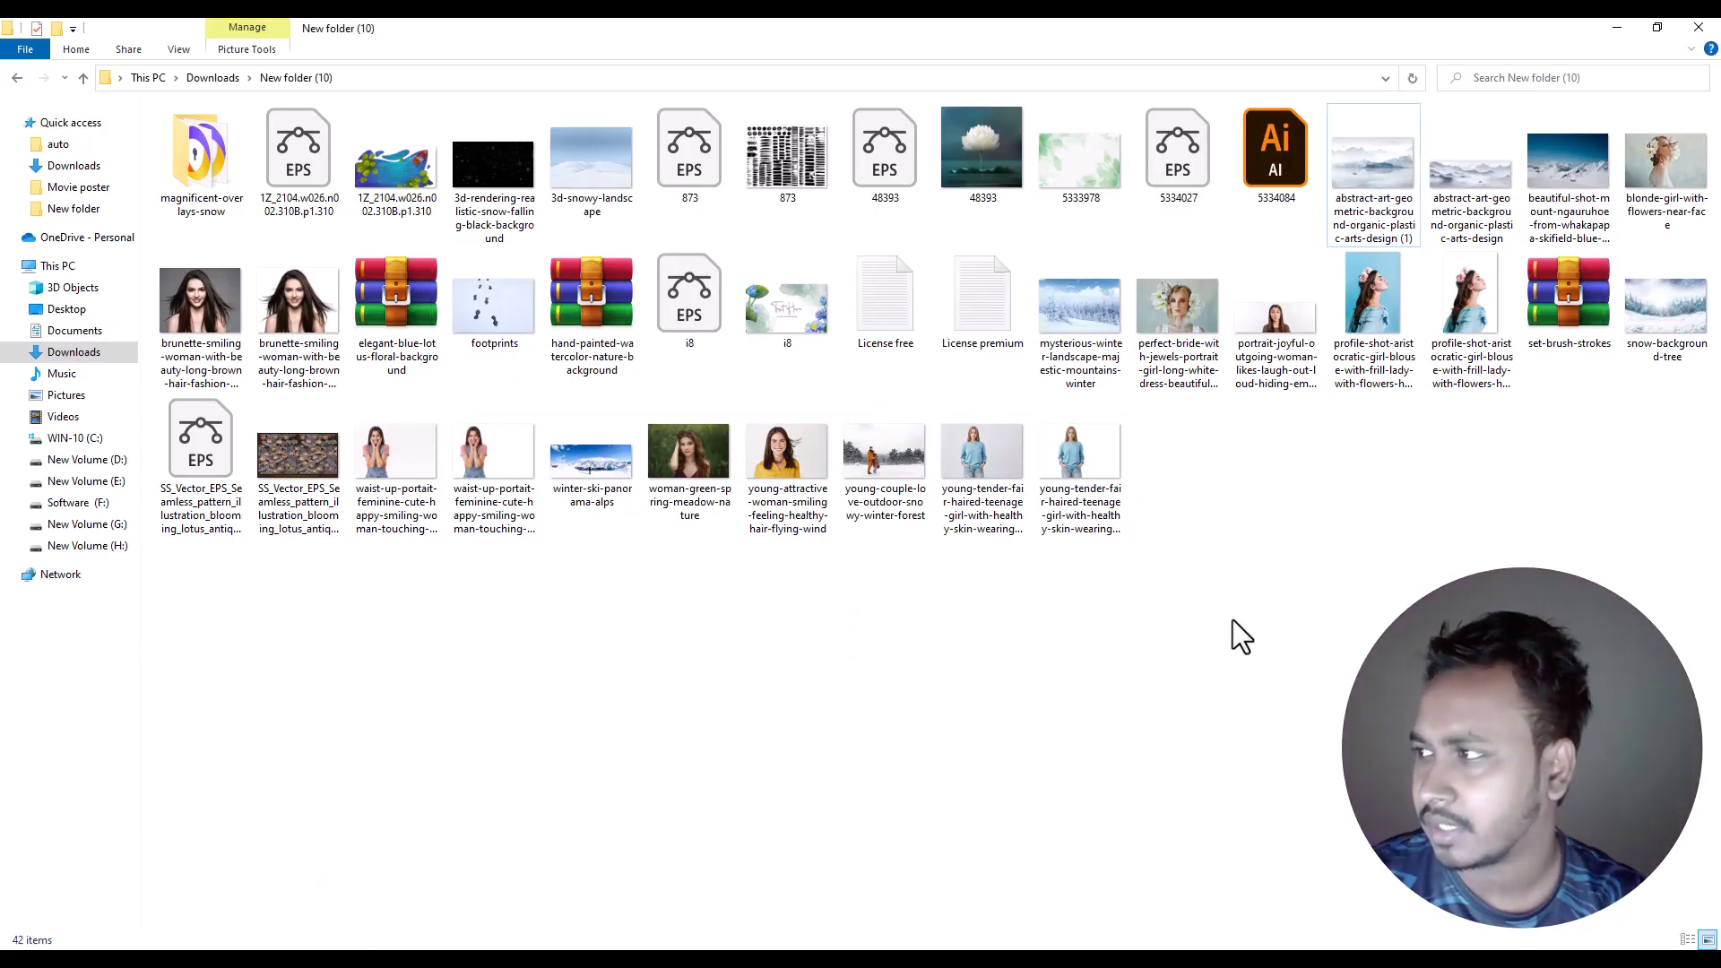
left_click(1574, 172)
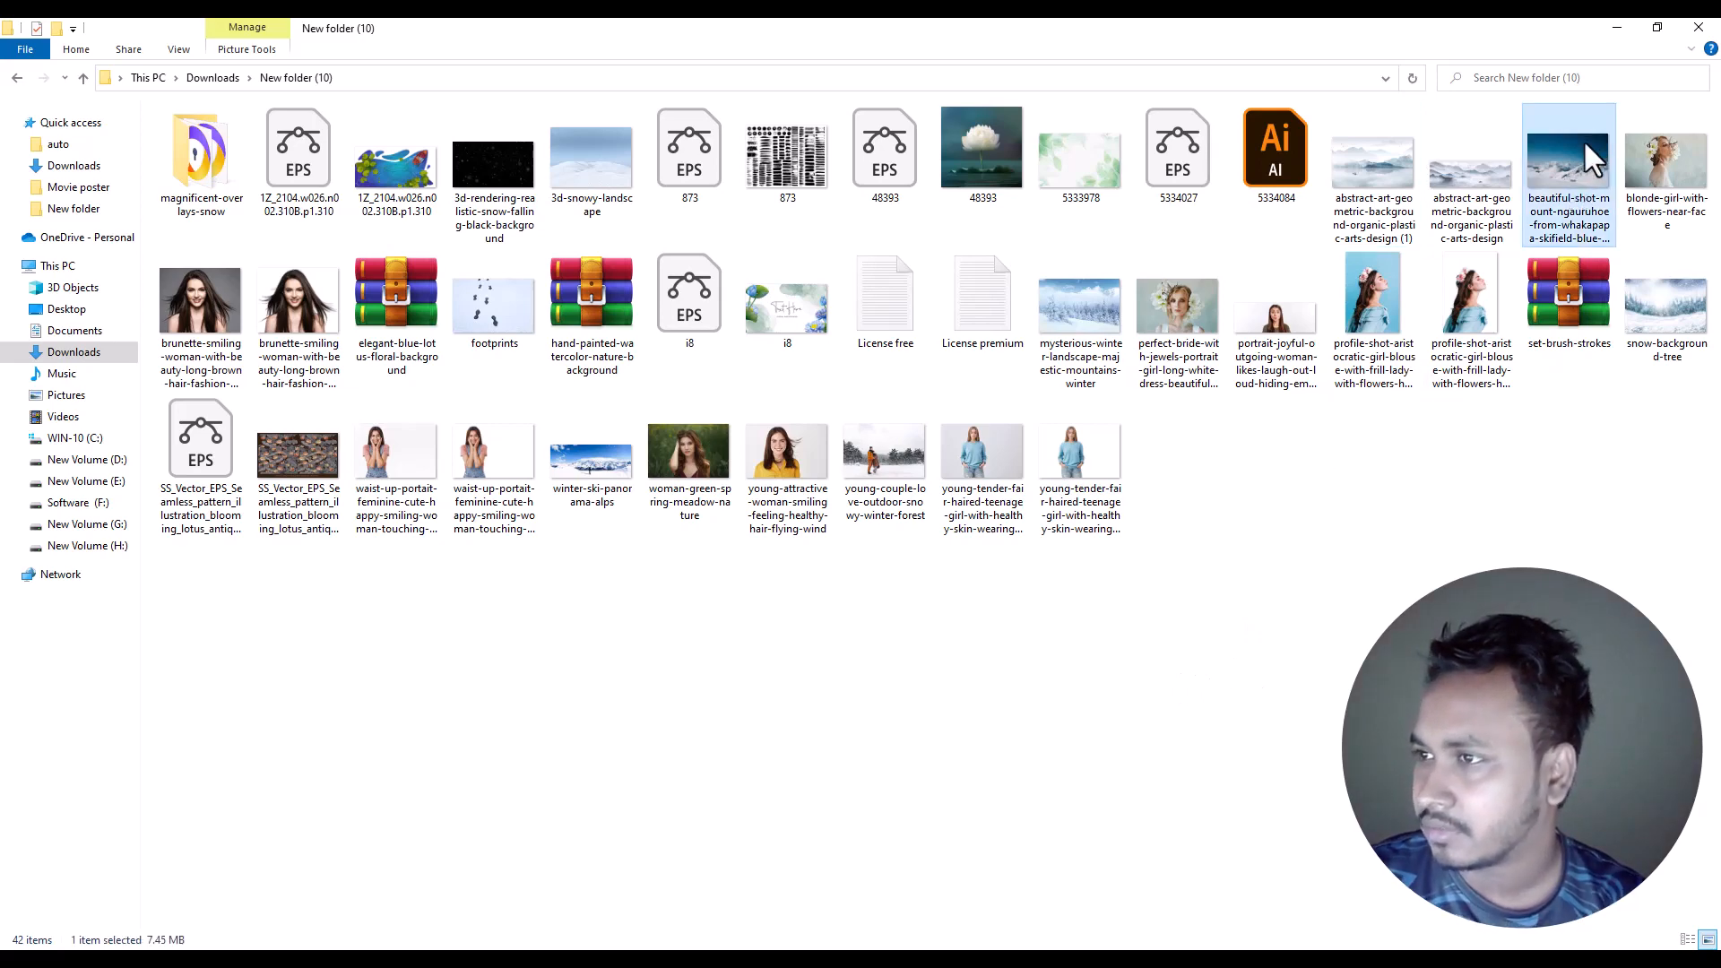
left_click_drag(1583, 138, 732, 206)
key("Return")
left_click_drag(180, 366, 195, 325)
left_click(170, 373)
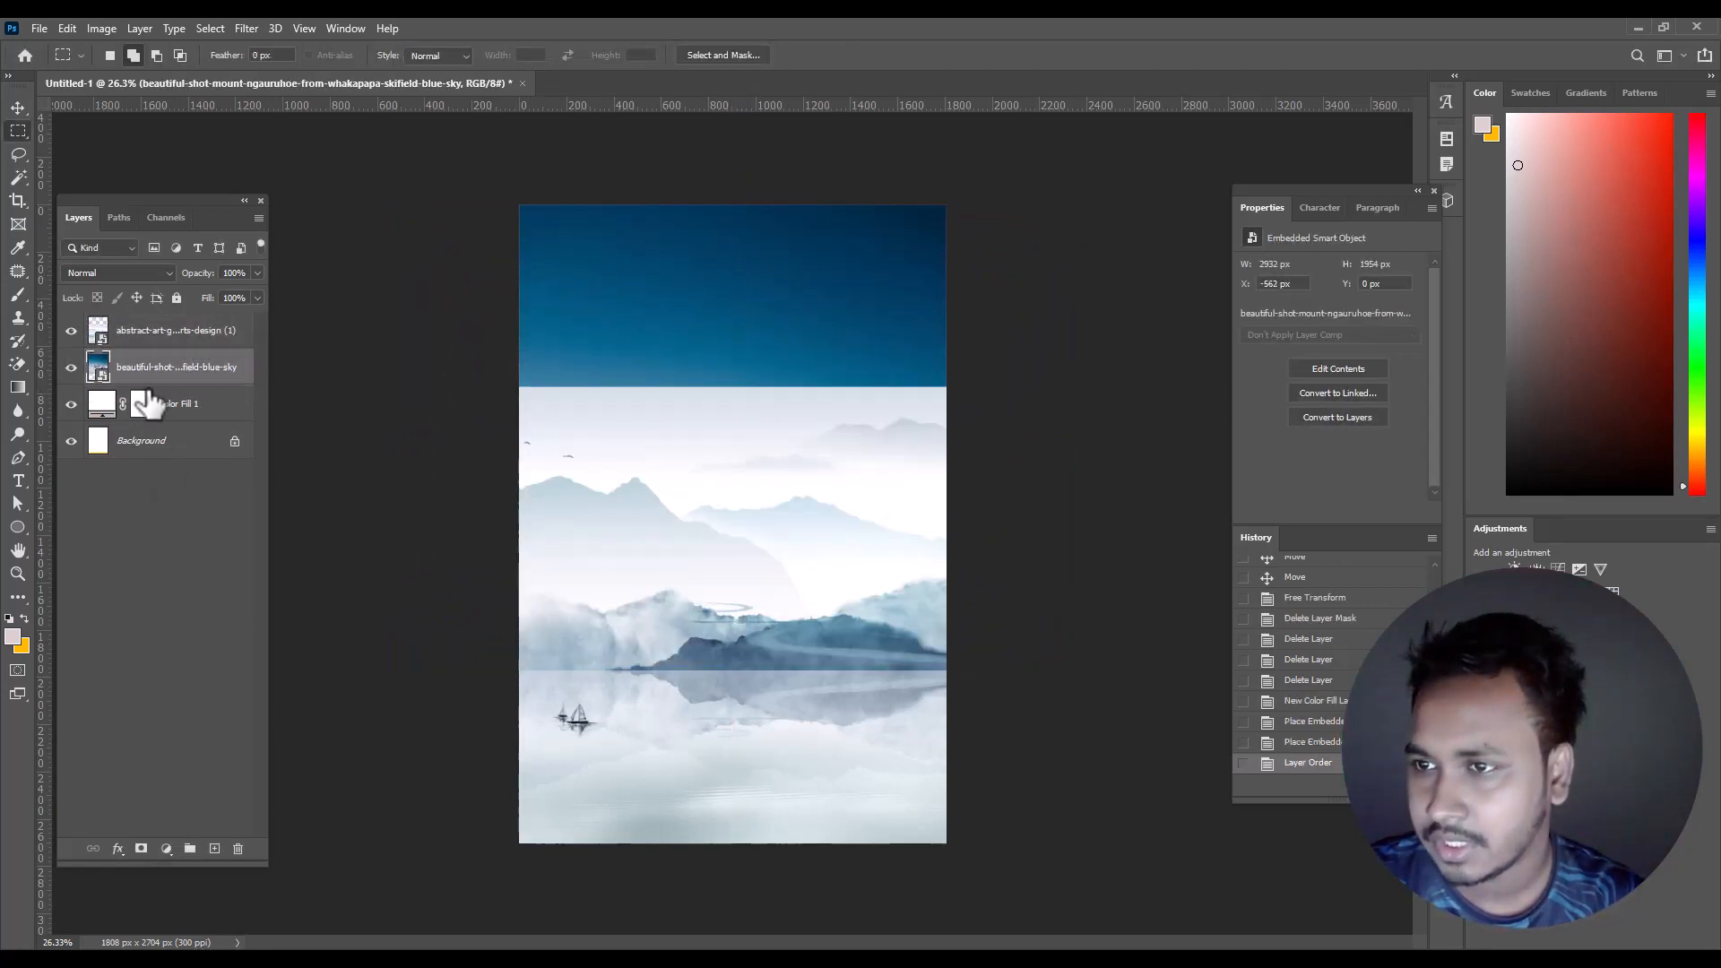
- Add a layer mask to the abstract landscape and fade its upper part with black-to-white linear gradients, revealing the snowy mountains behind
left_click(151, 338)
left_click(141, 849)
left_click(18, 387)
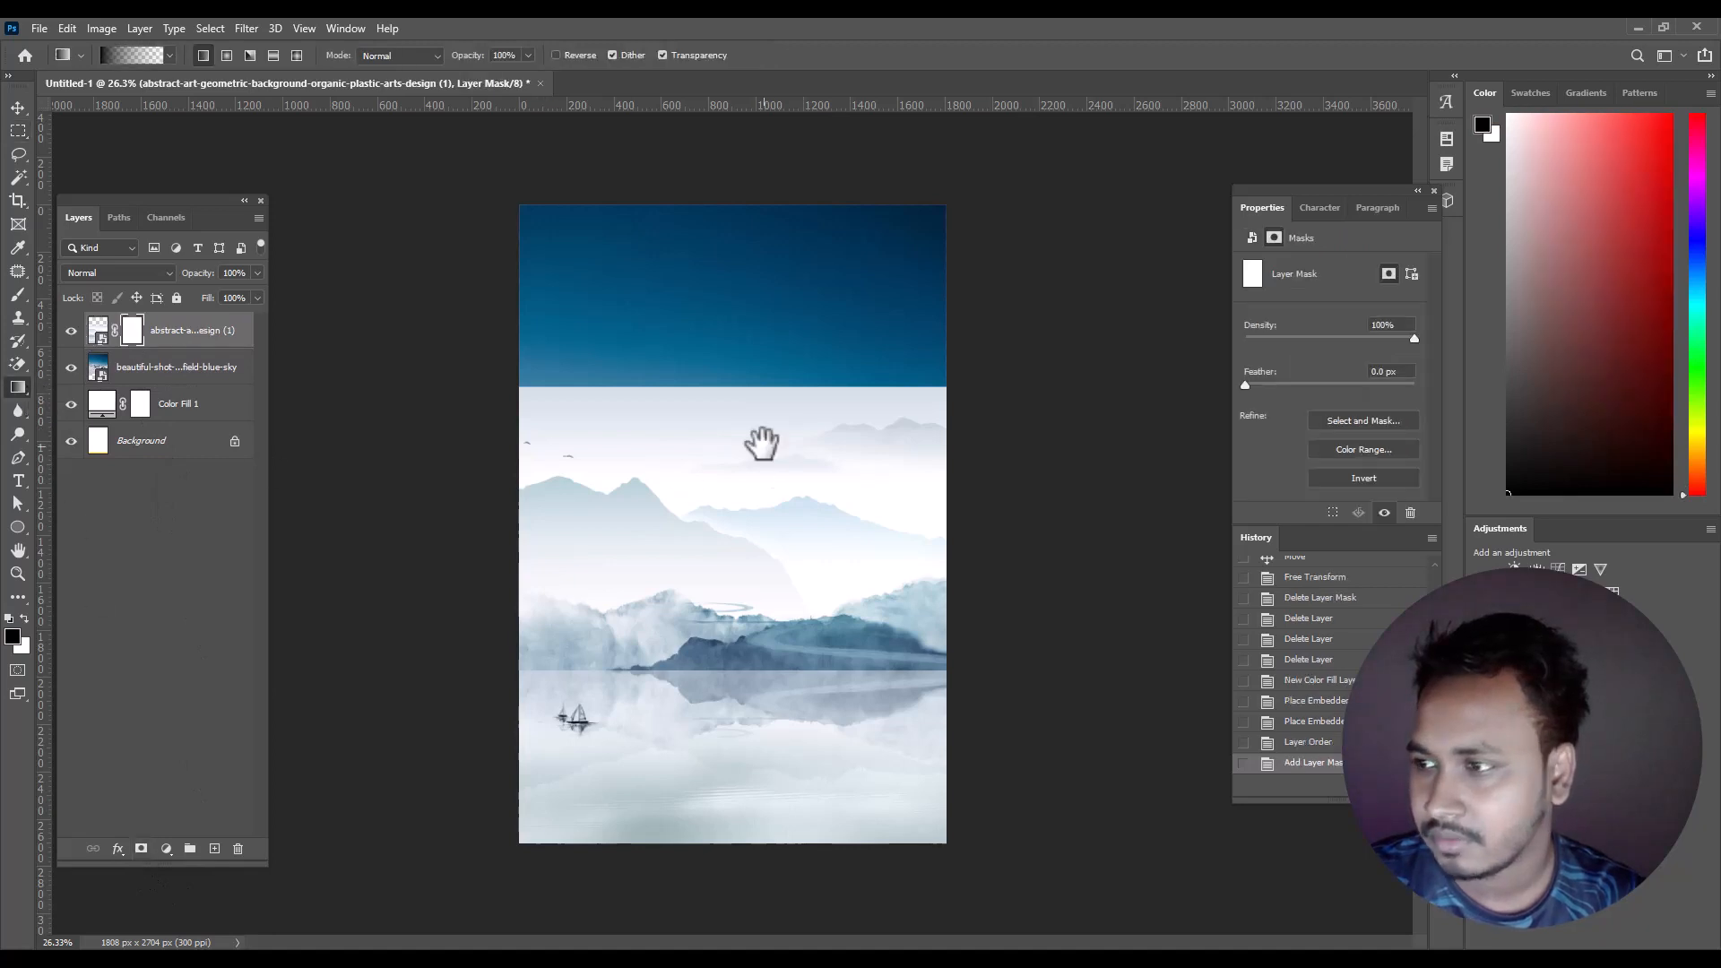
key("ctrl+plus")
left_click_drag(703, 303, 691, 387)
left_click_drag(703, 261, 704, 430)
mouse_move(708, 412)
left_mouse_down()
mouse_move(711, 645)
mouse_move(767, 616)
left_mouse_up()
key("ctrl+z")
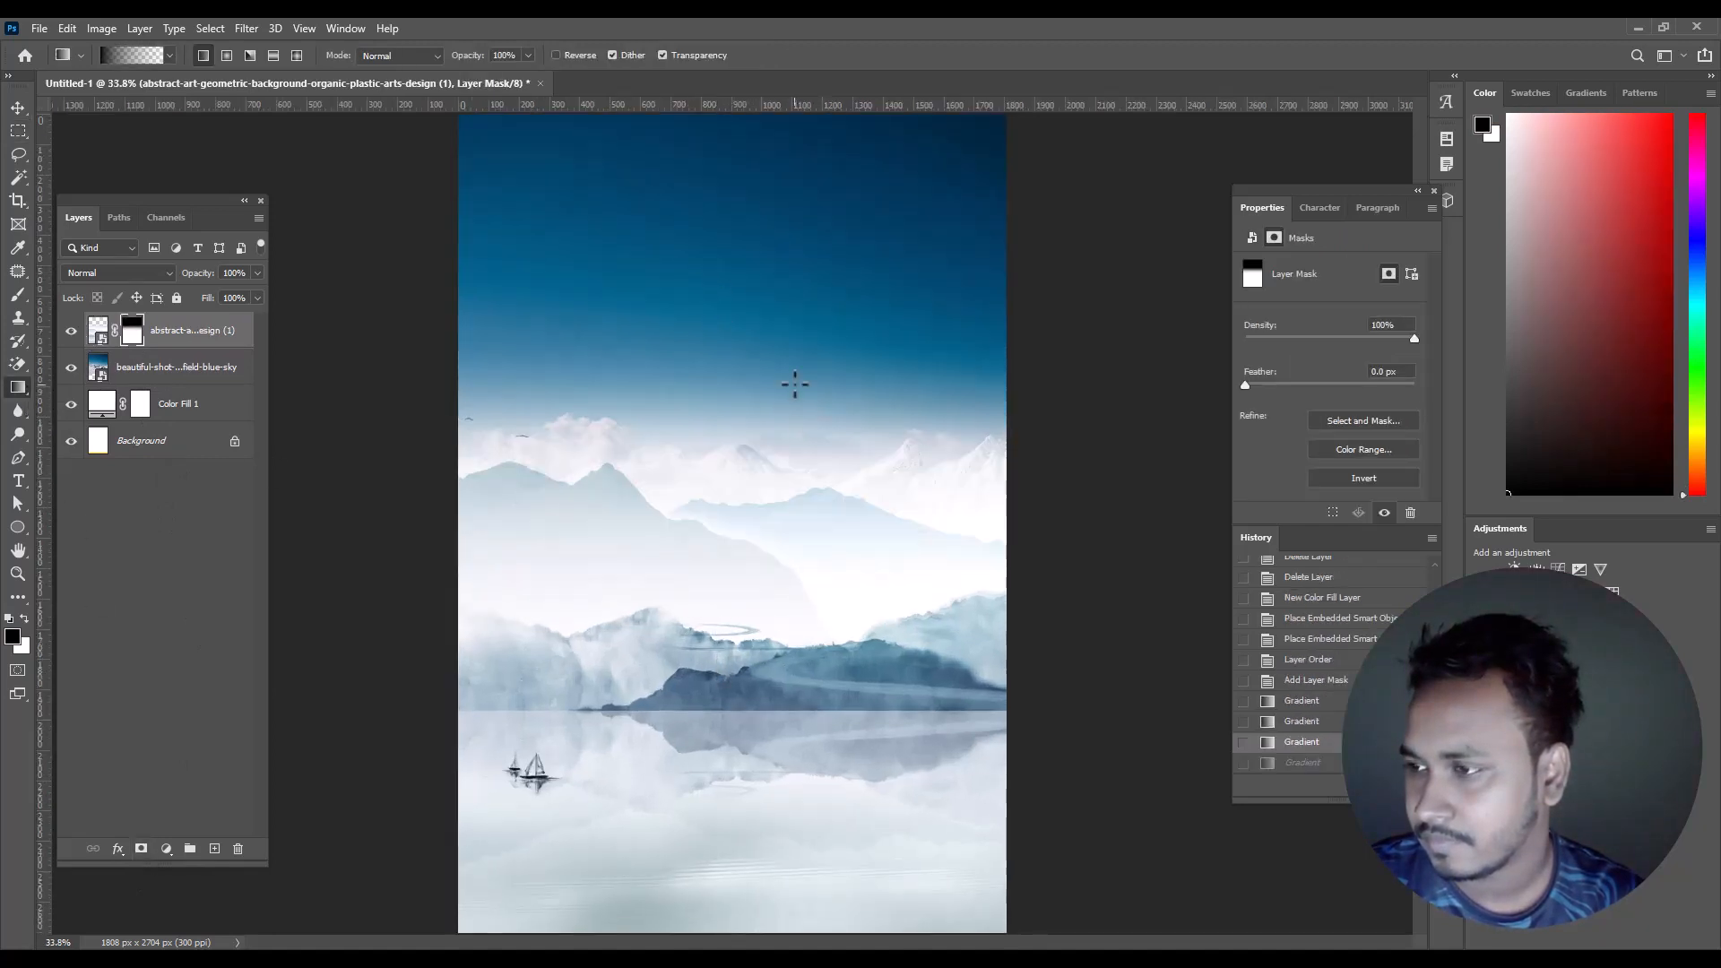
left_click_drag(798, 396, 778, 608)
left_click_drag(643, 372, 623, 638)
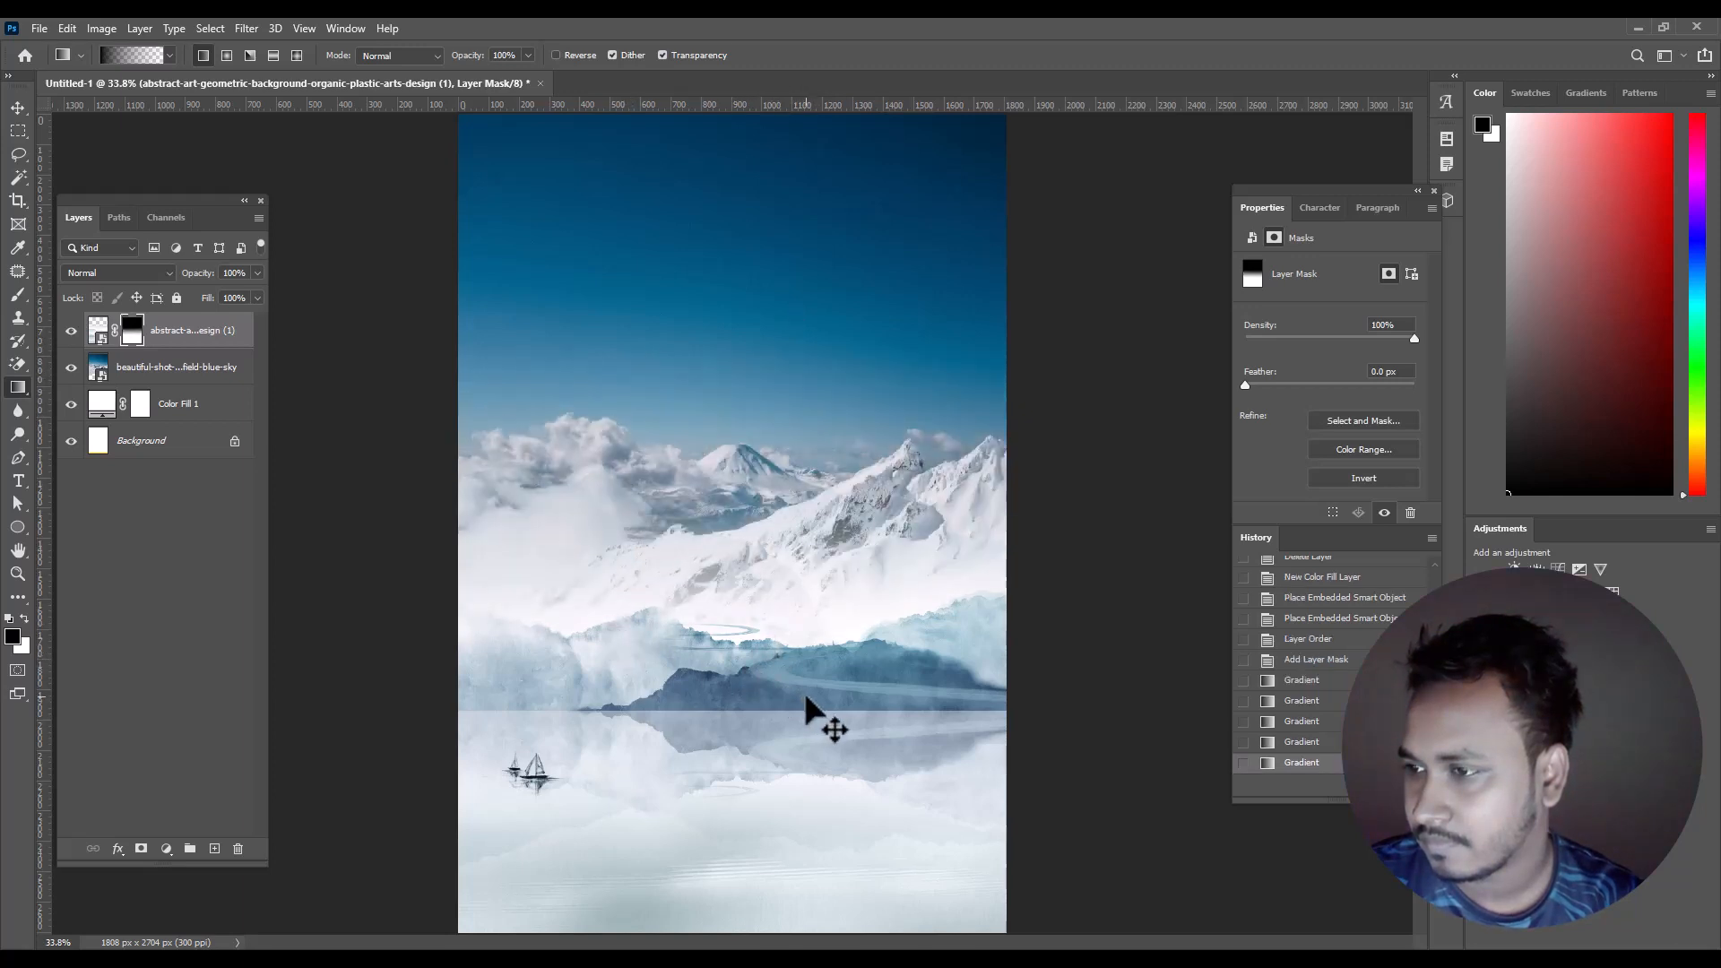
- Add a Color Balance adjustment clipped to the abstract landscape layer, with the midtones' Yellow–Blue value at +25
scroll(761, 661, "down", 2)
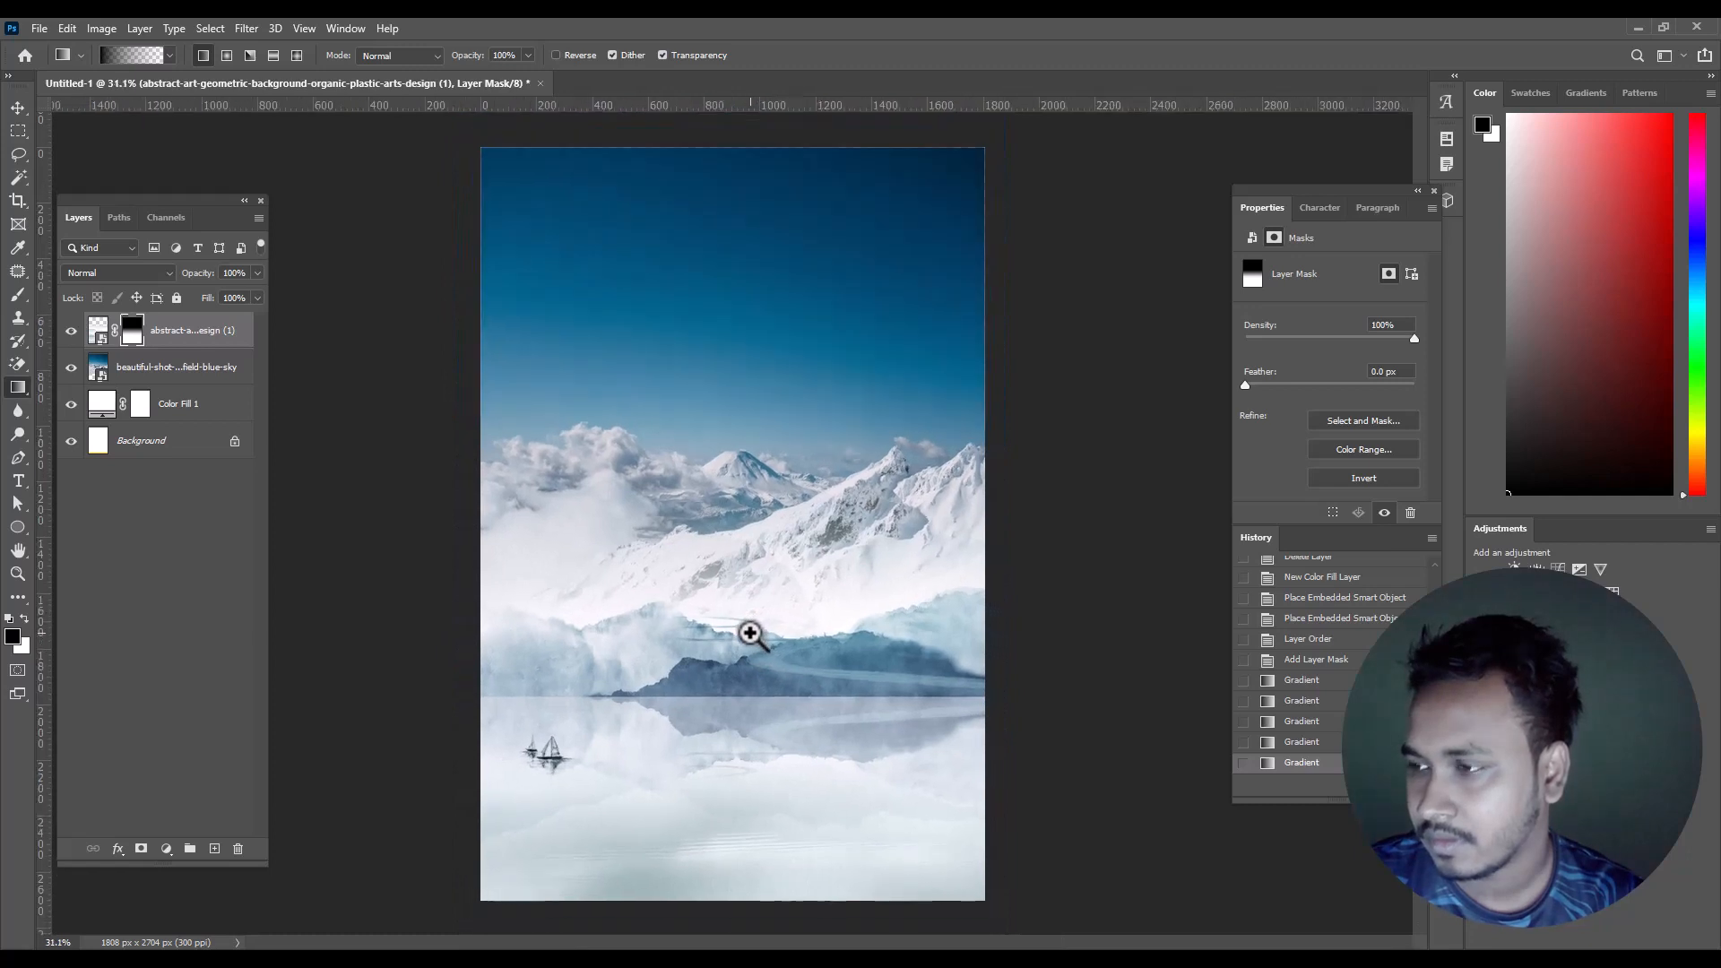
scroll(729, 615, "down", 1)
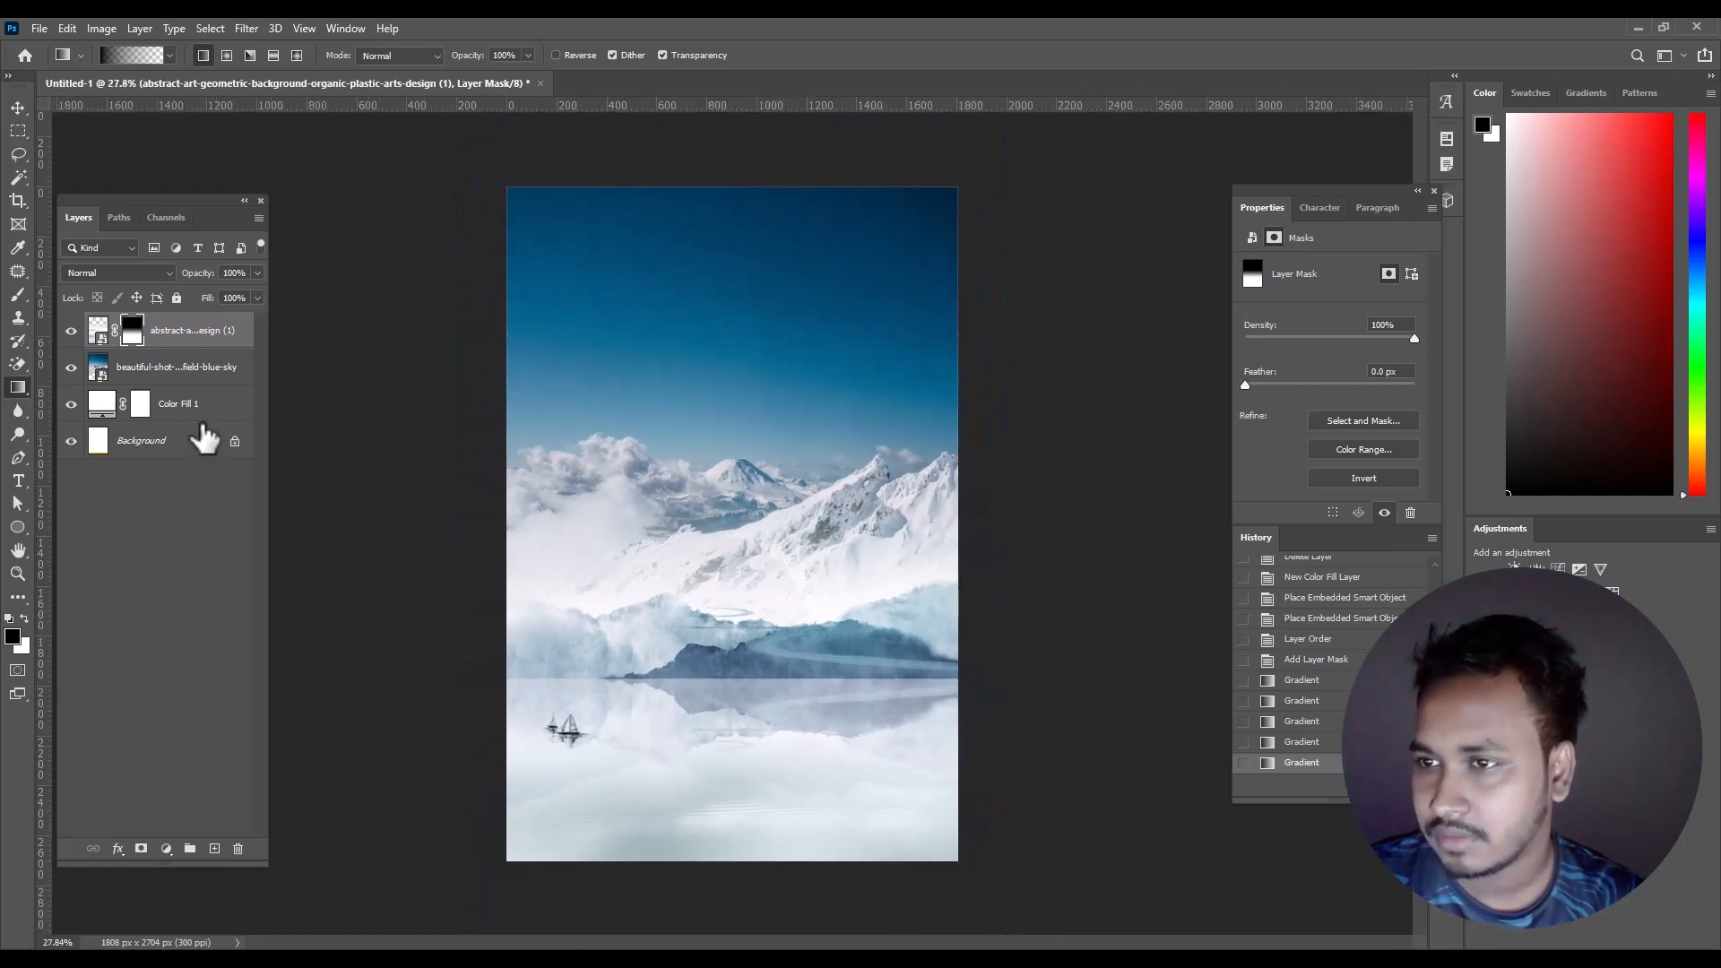
left_click(165, 847)
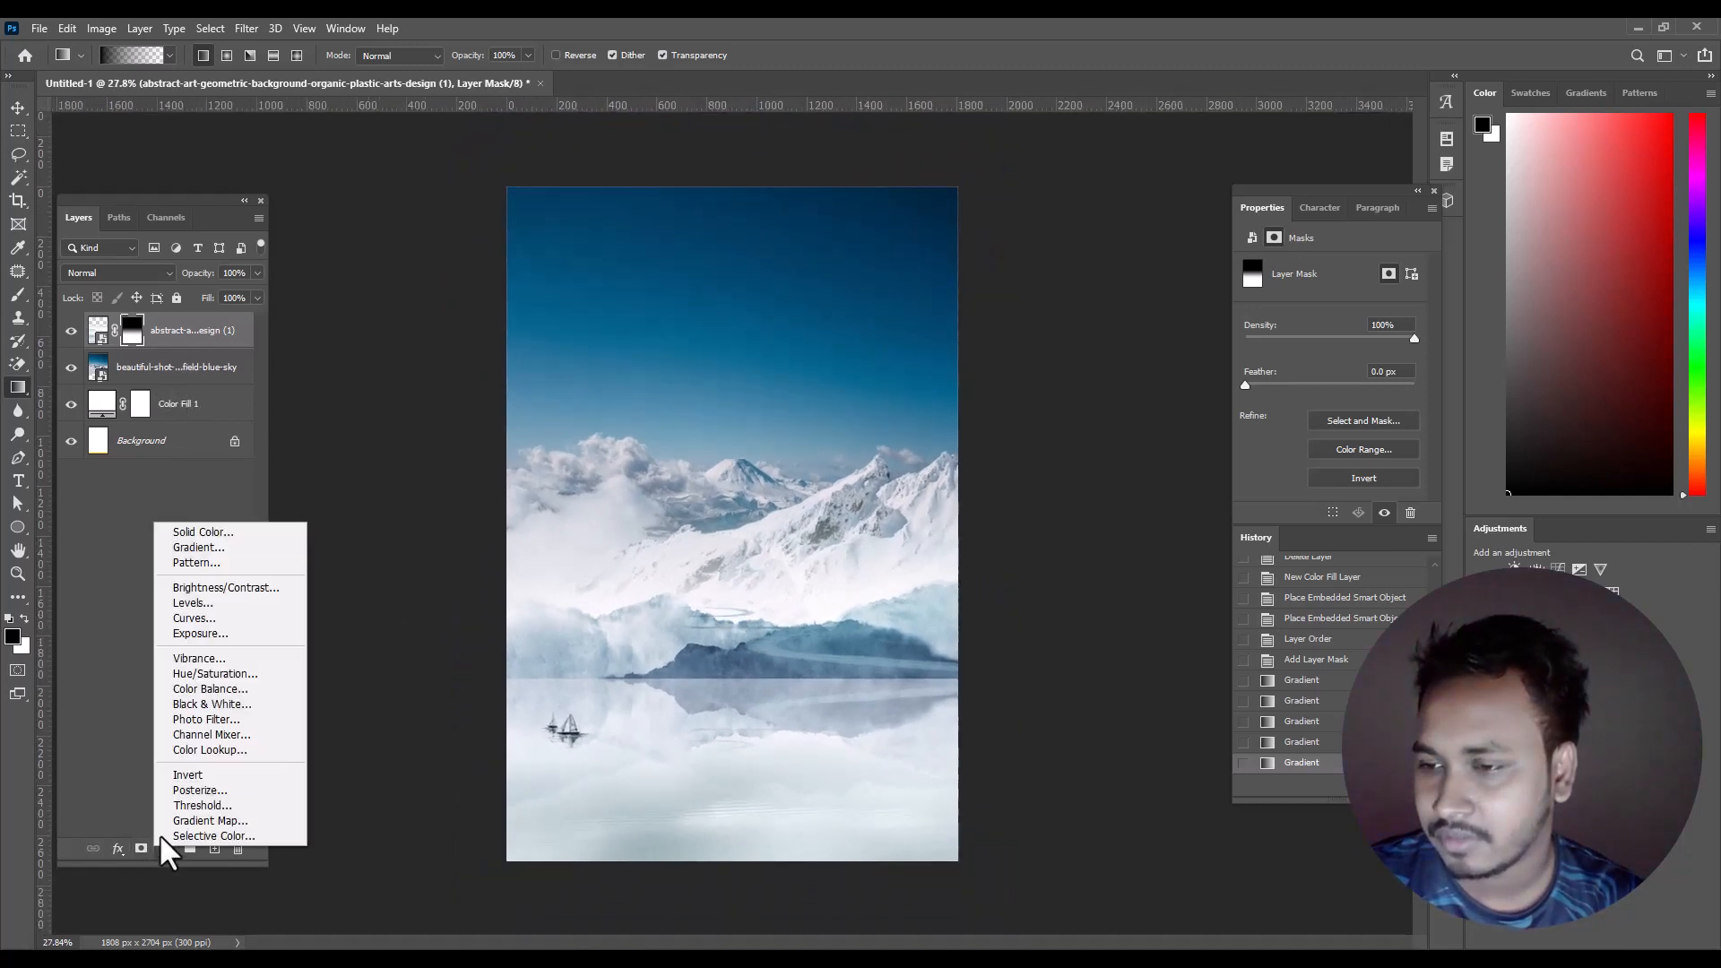
left_click(211, 688)
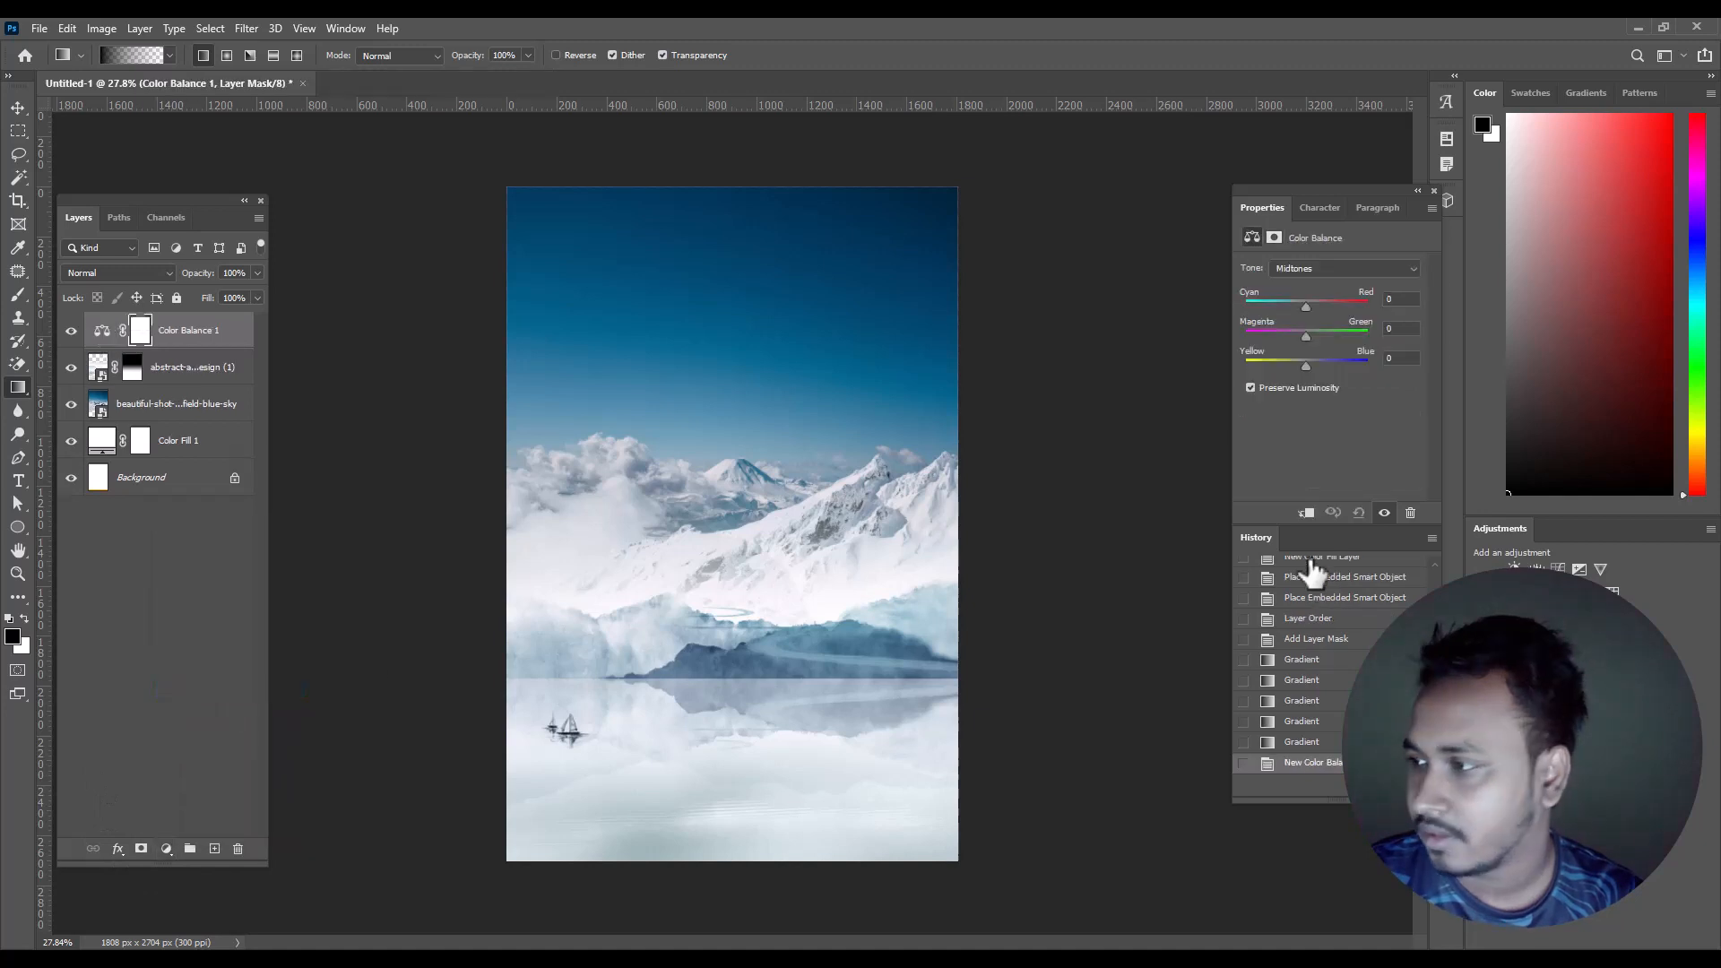
left_click(1306, 513)
left_click_drag(1307, 364, 1334, 380)
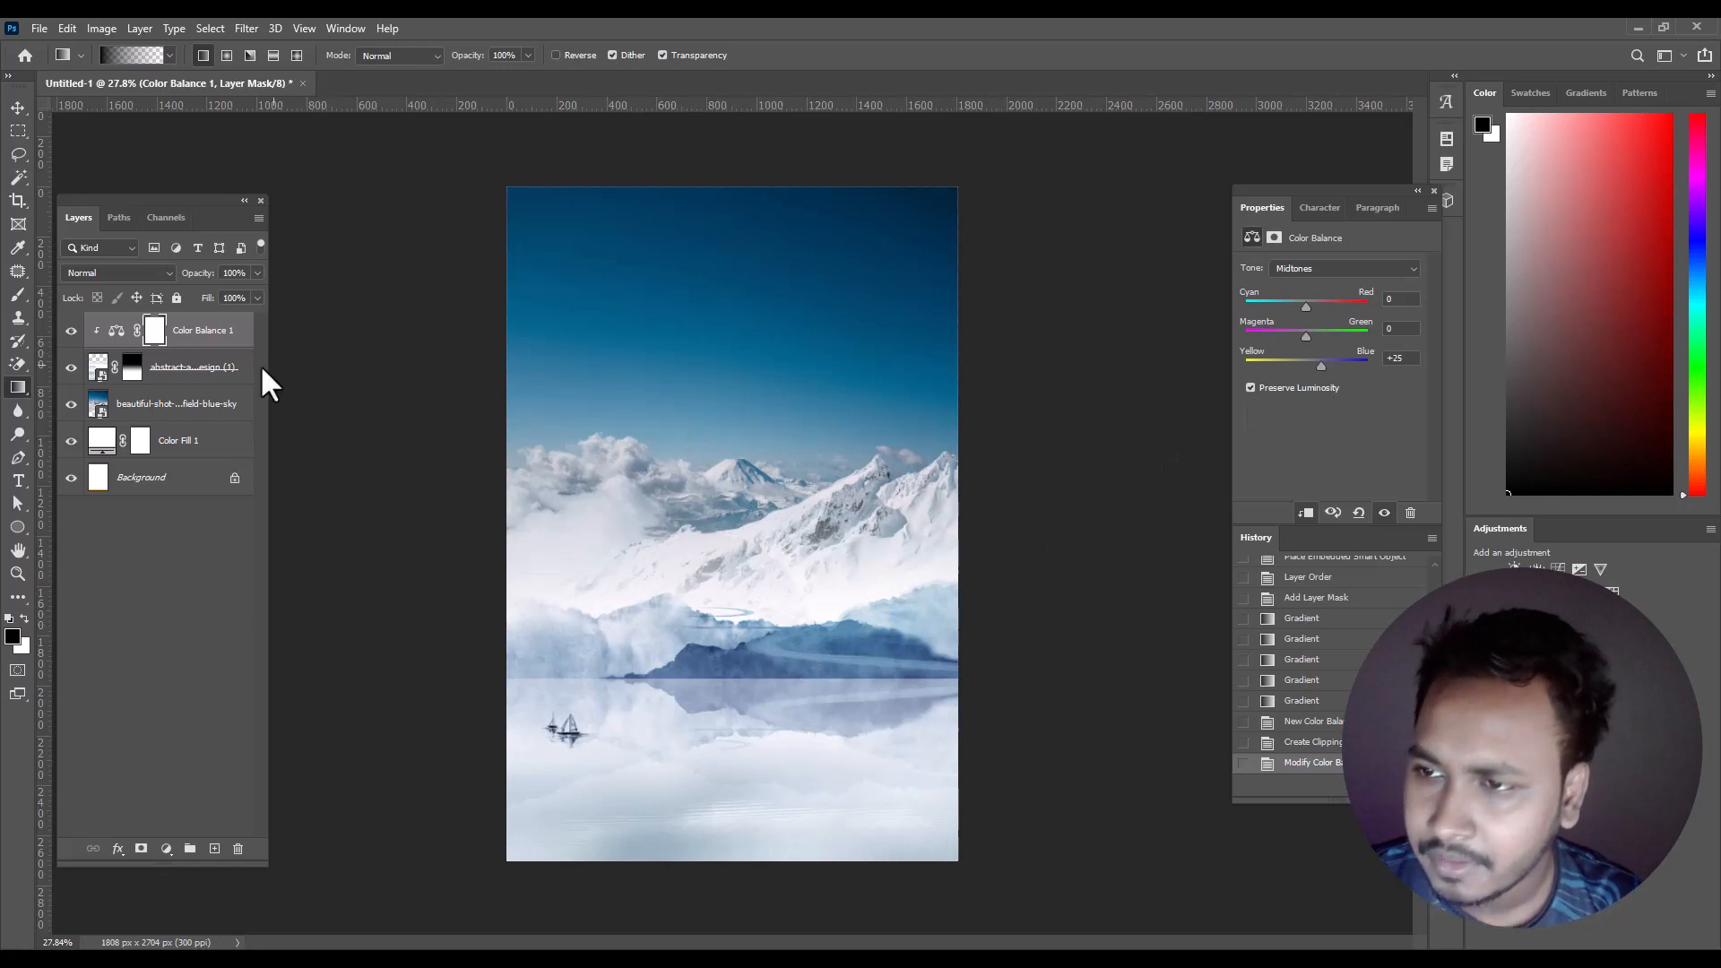
- Group the Color Balance, abstract landscape and snowy mountain layers, and expand the group
left_click(135, 399, "shift")
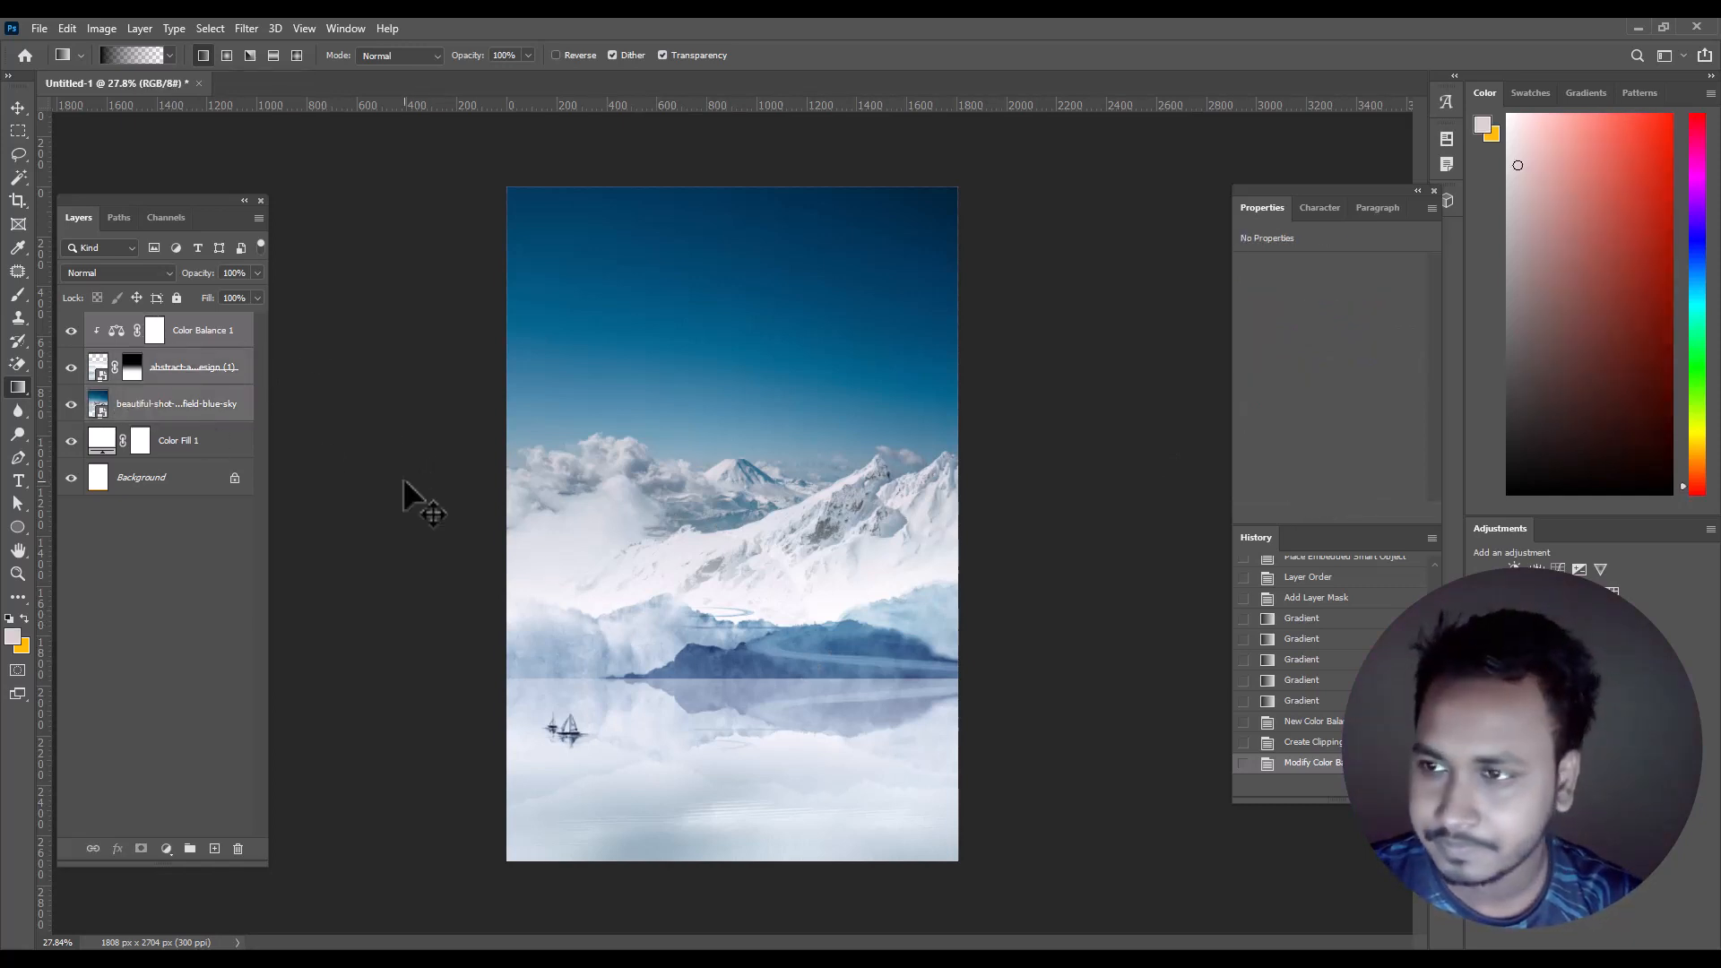
key("ctrl+g")
left_click(91, 324)
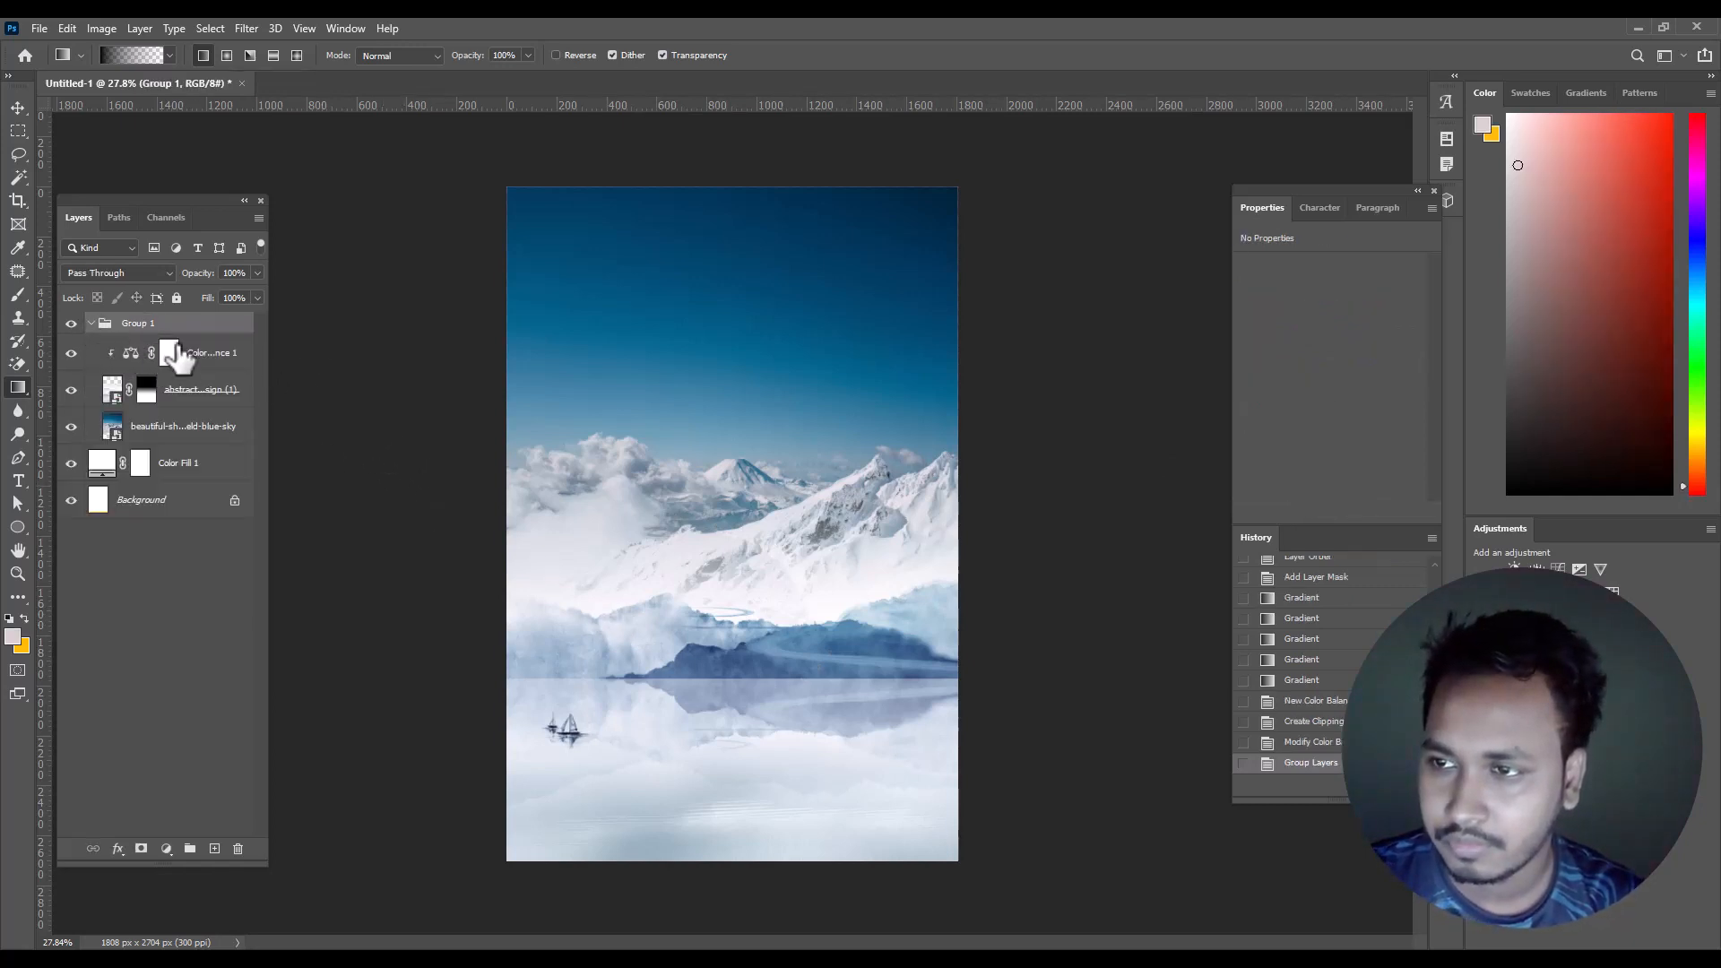
- Stamp the three grouped layers into one merged layer, convert it to a smart object and collapse the group
left_click(179, 356)
left_click(191, 440, "shift")
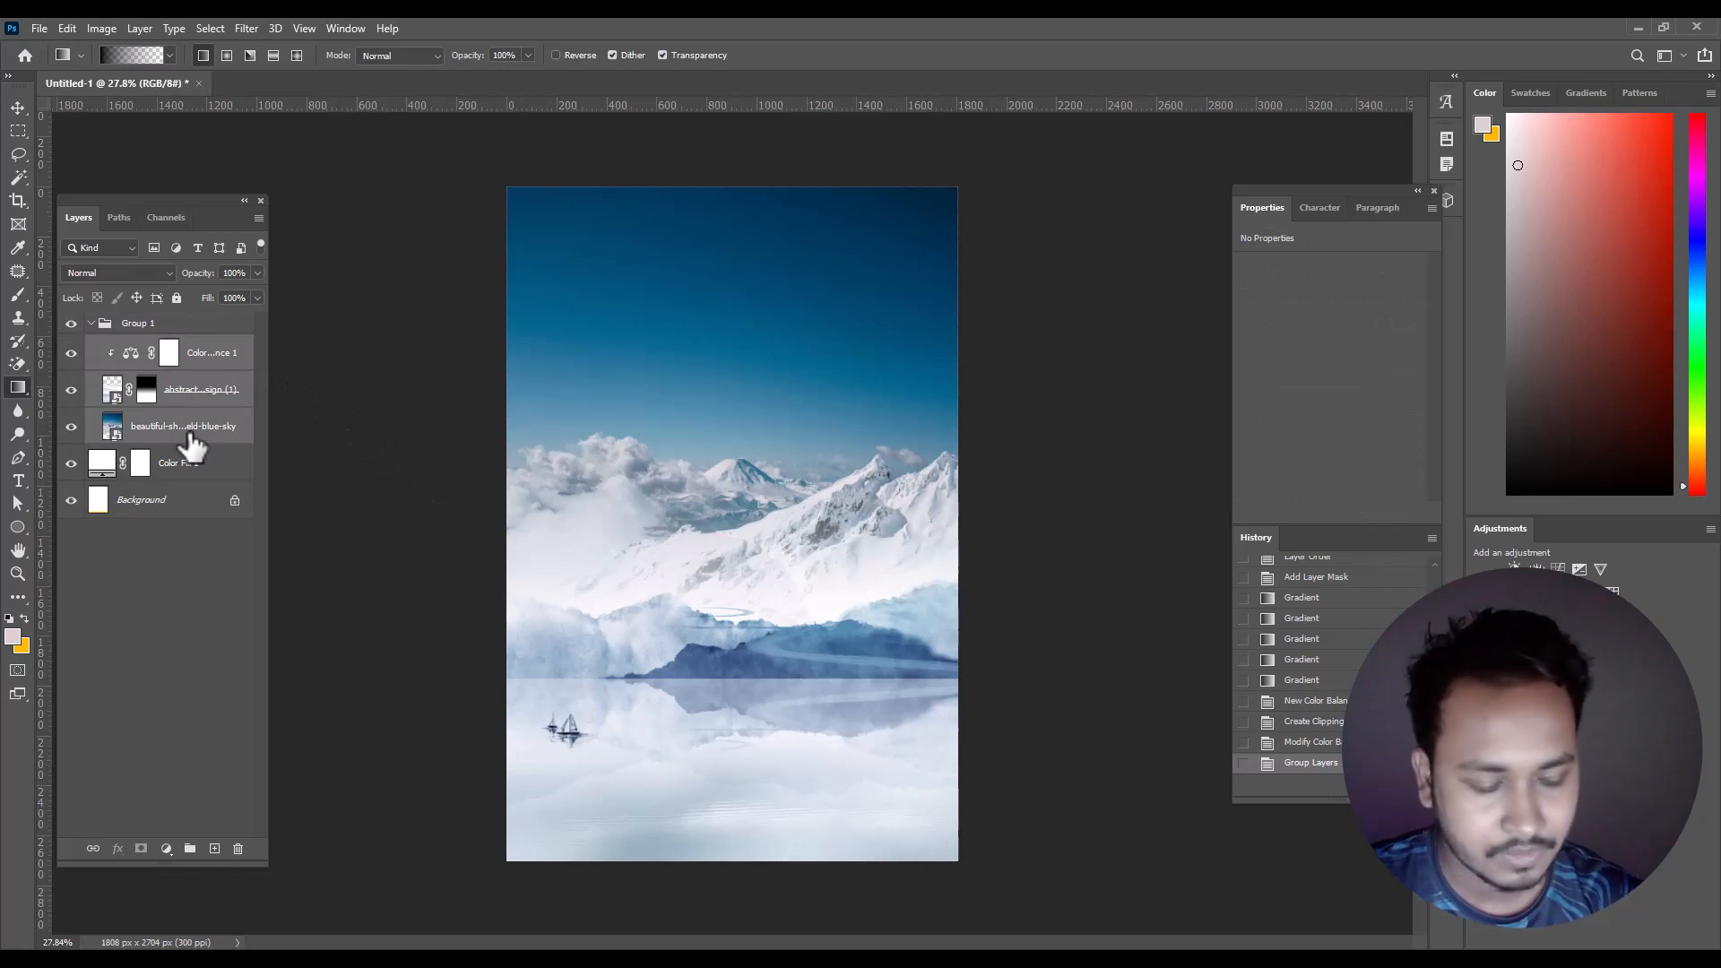
key("ctrl+alt+e")
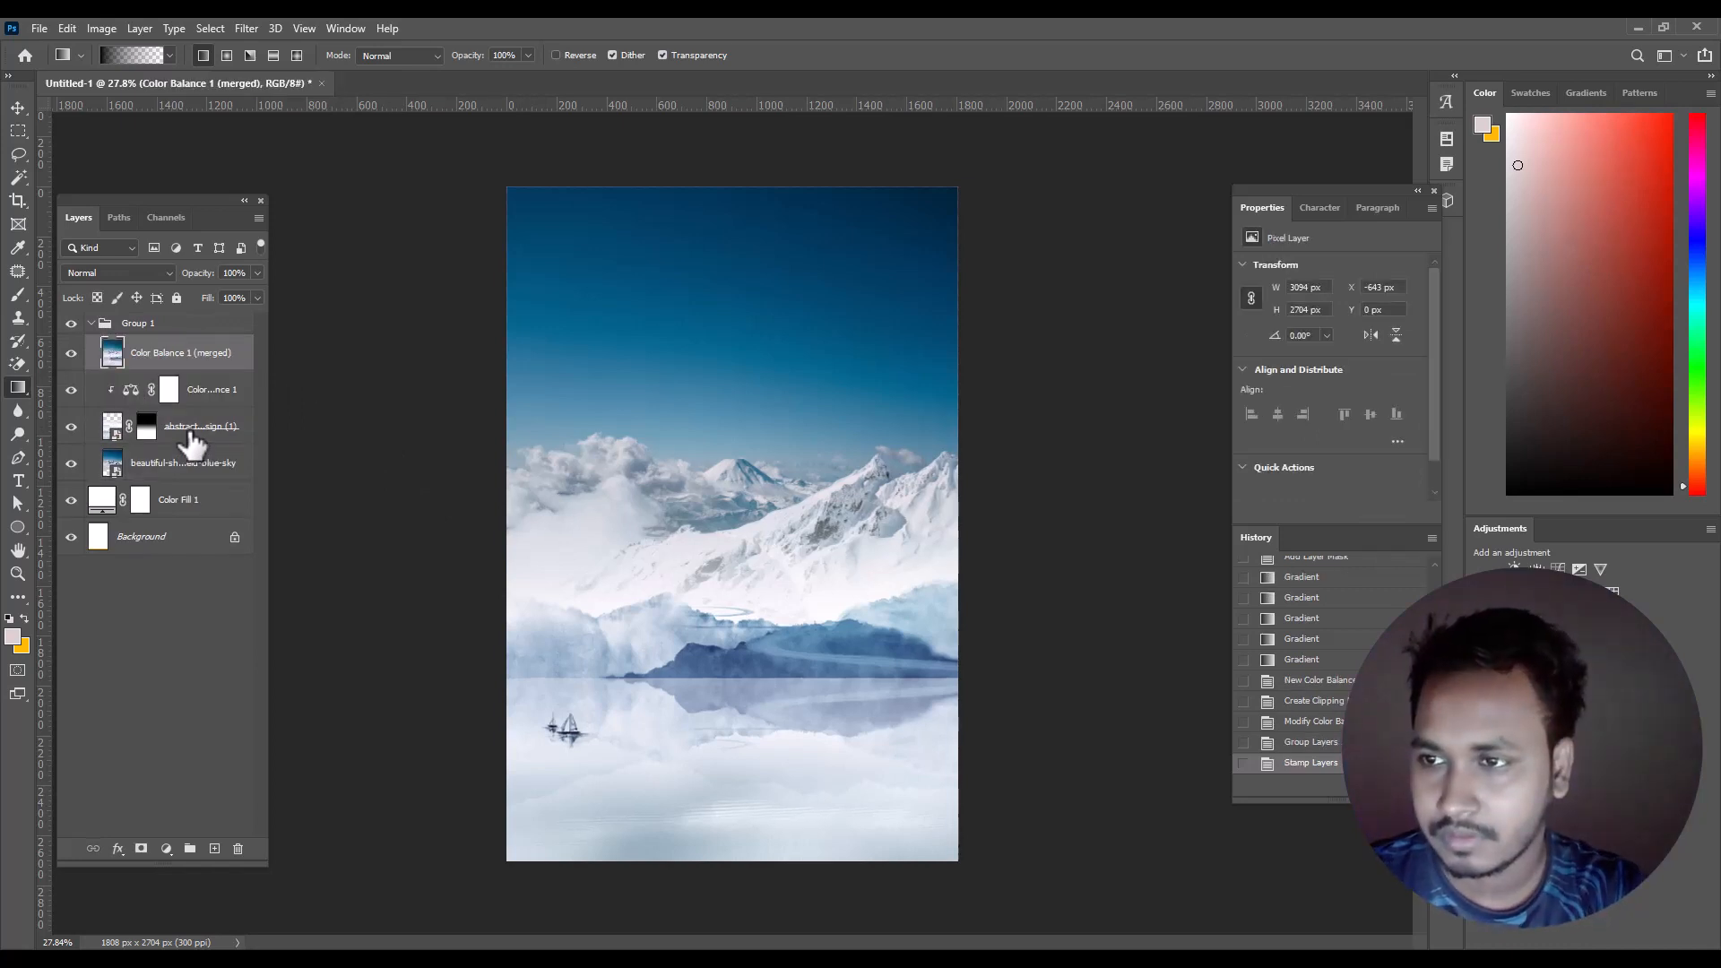
right_click(169, 359)
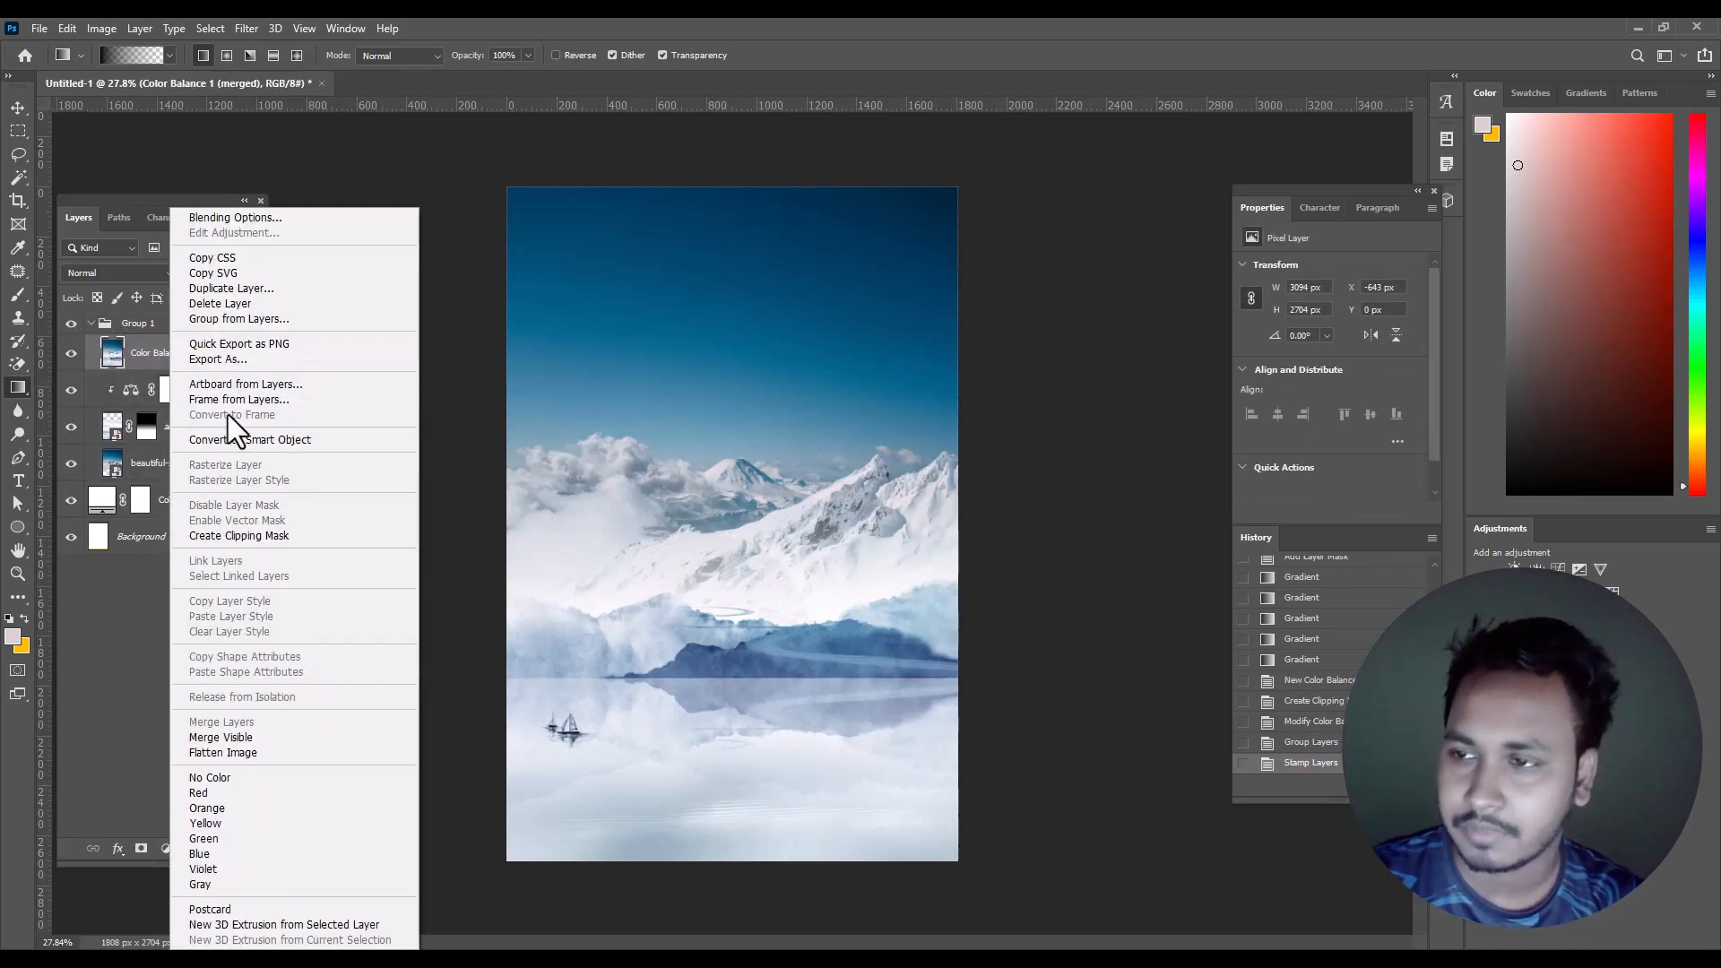
left_click(228, 414)
left_click(92, 323)
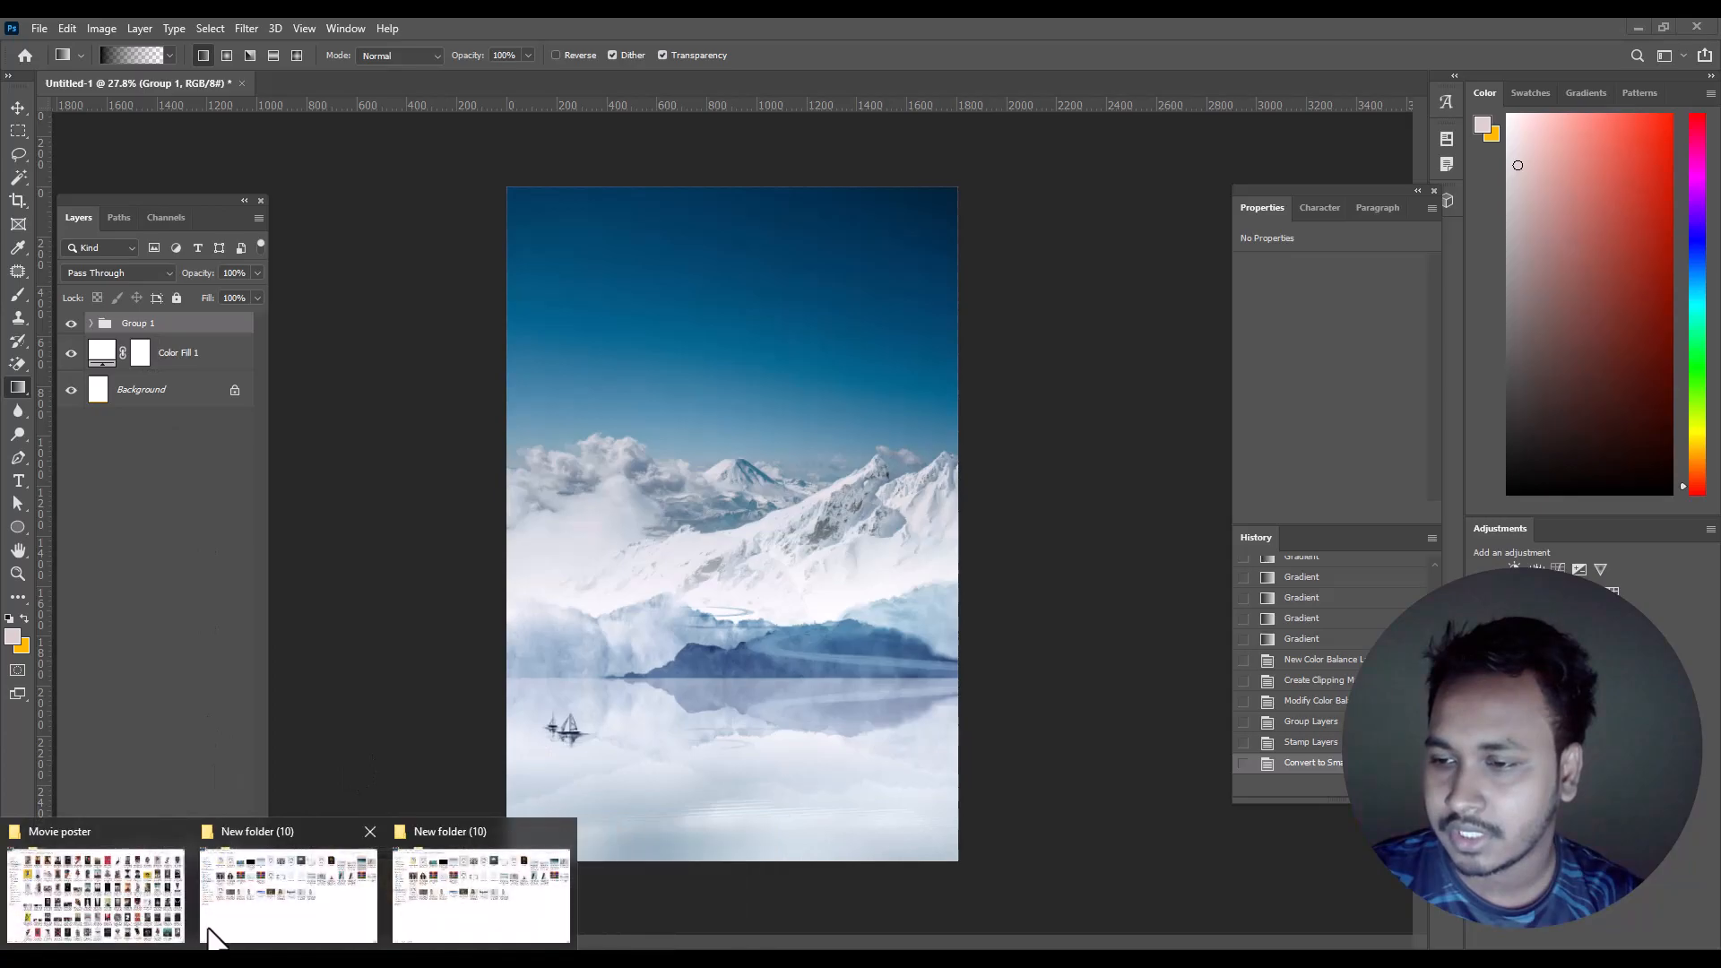
- Place the background-removed brunette smiling woman image into the poster at about 1794 × 1440 px, resting on the canvas's bottom edge
left_click(287, 896)
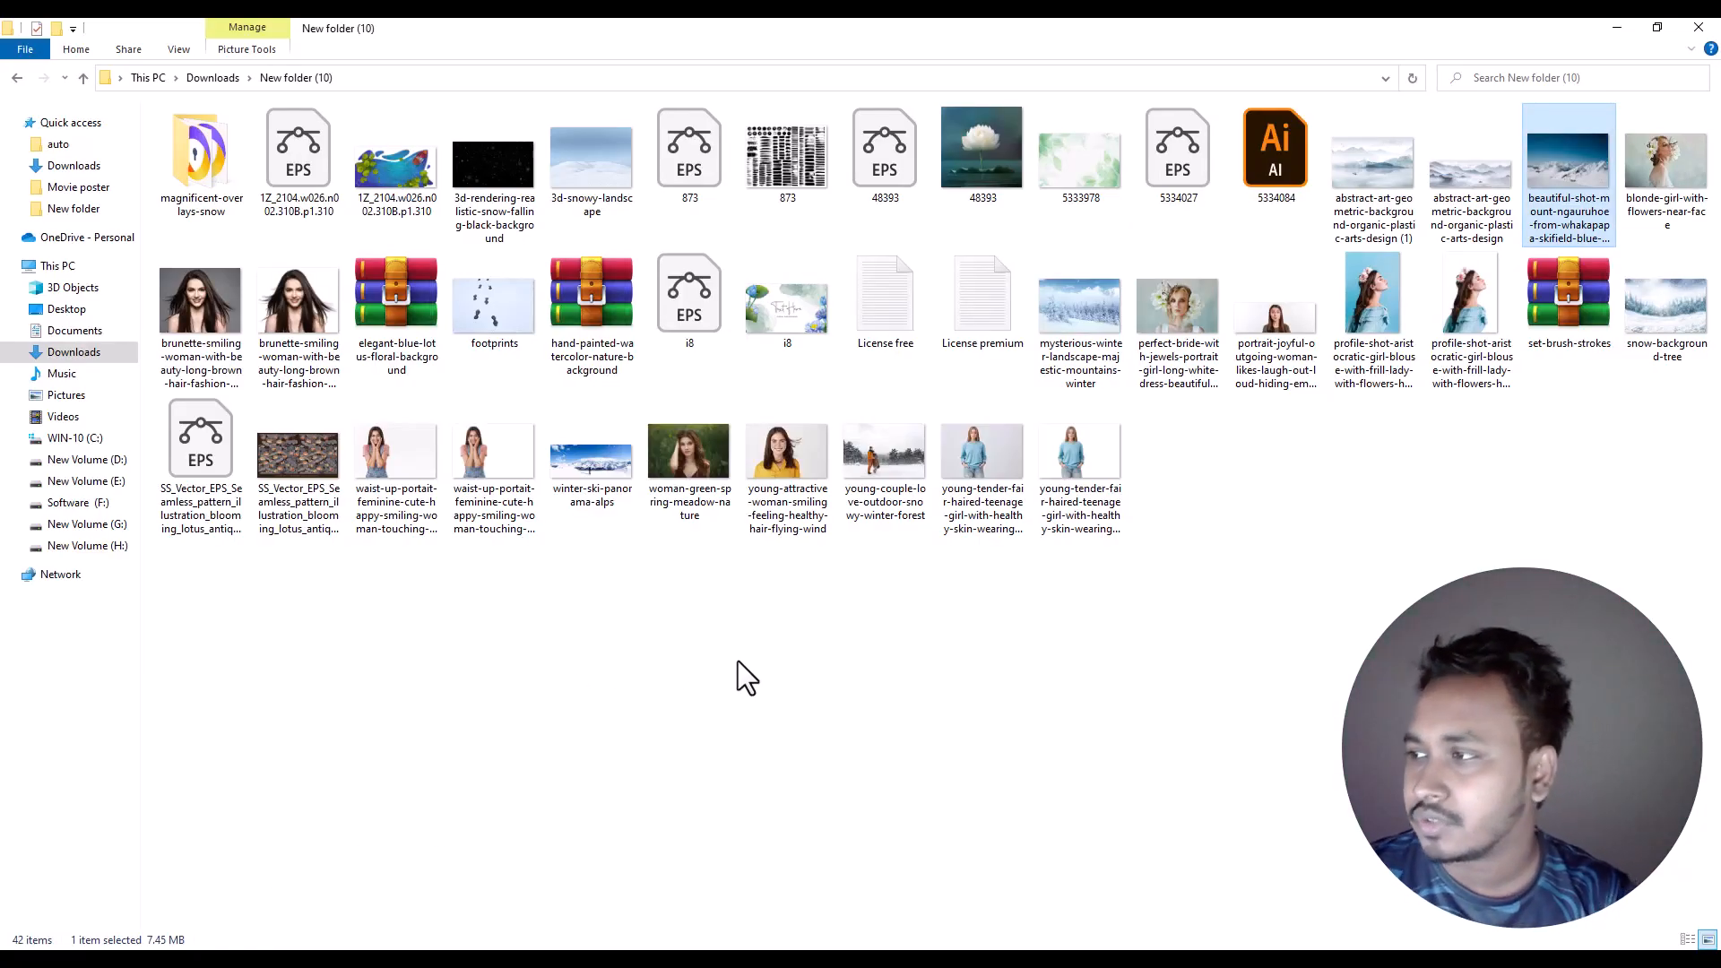
left_click(301, 330)
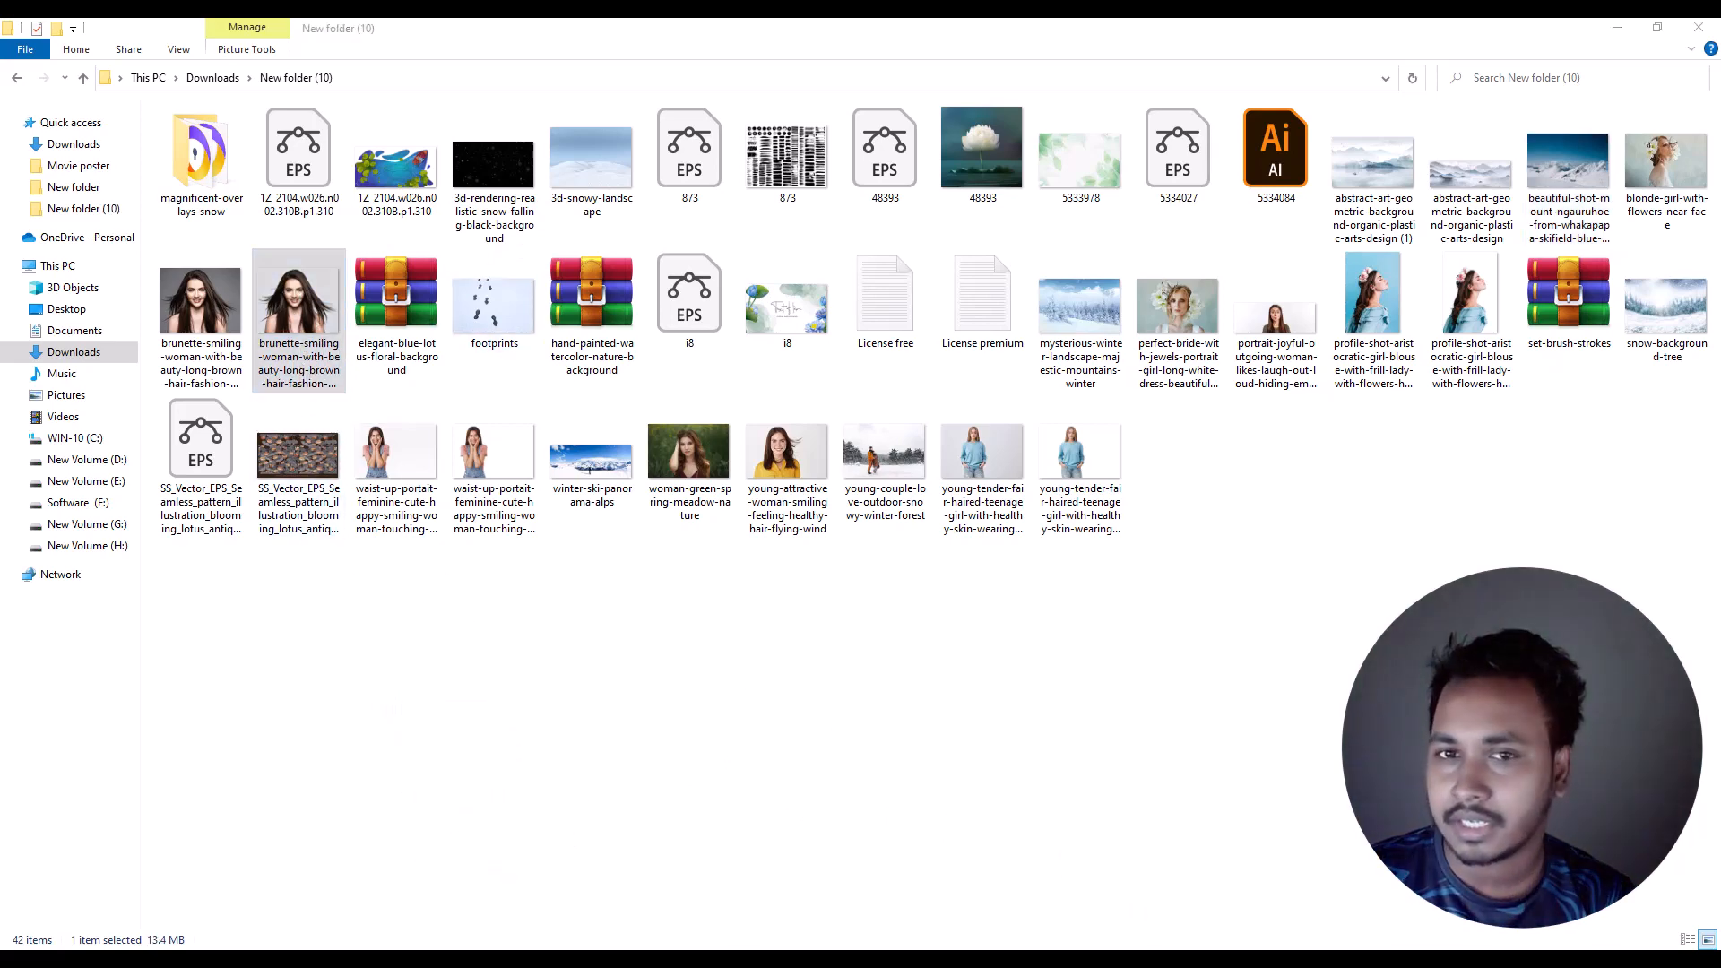
left_click(1187, 168)
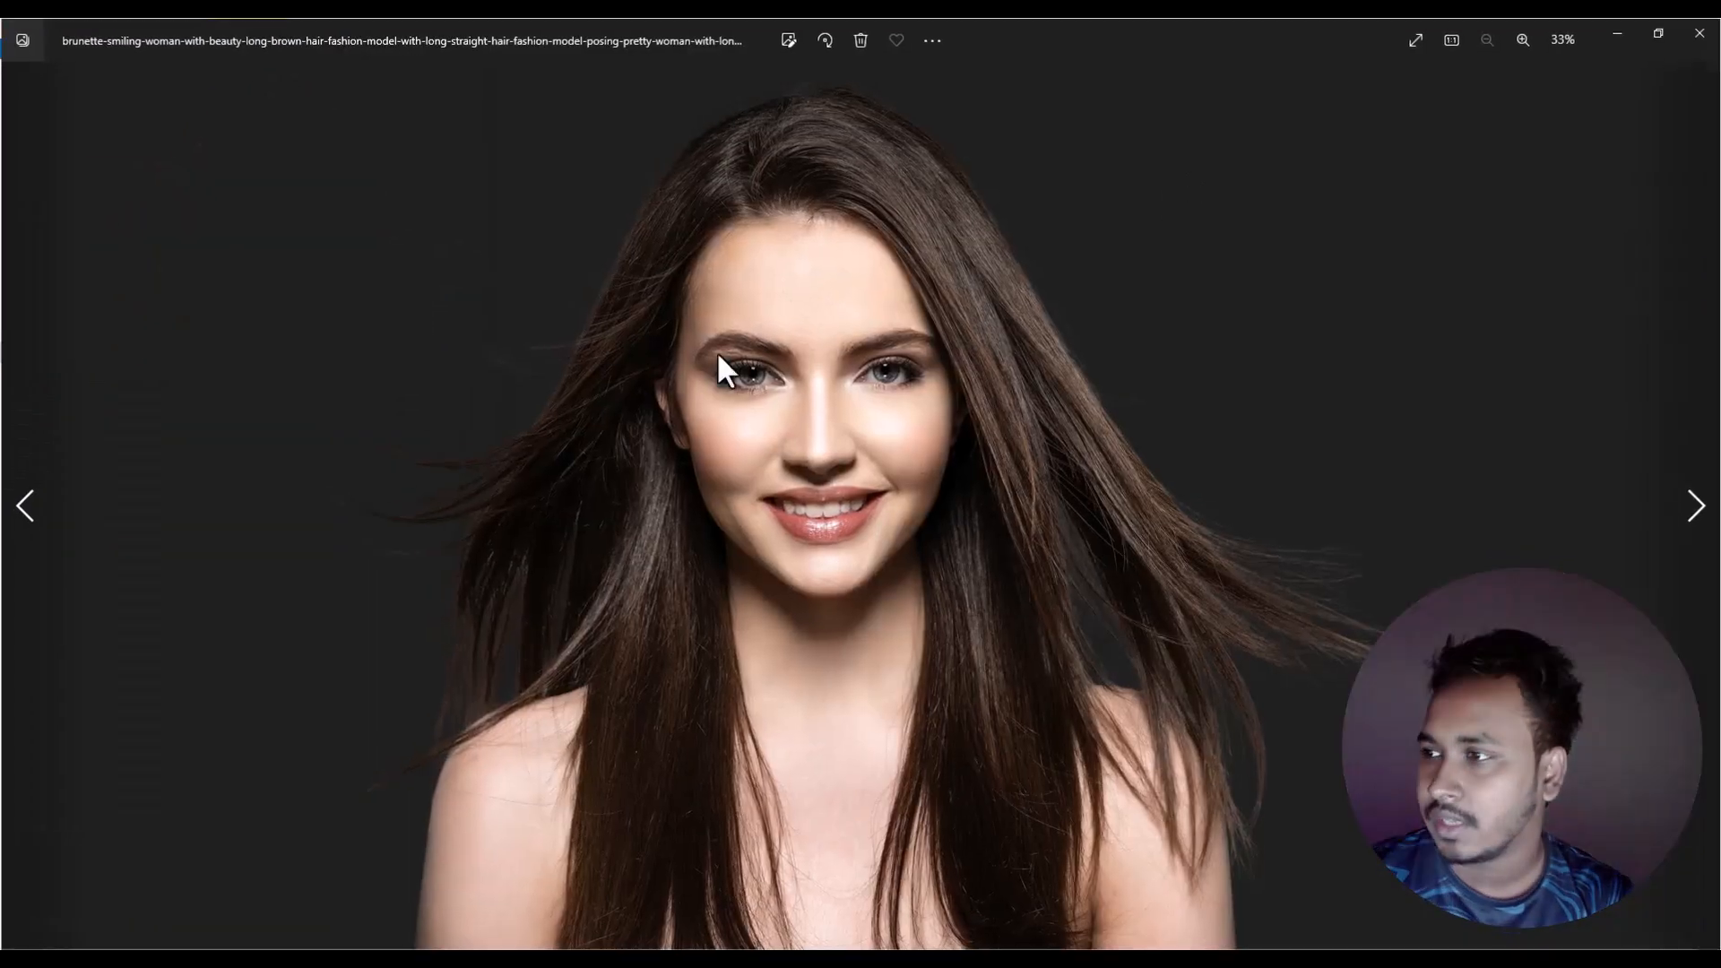
left_click(1700, 32)
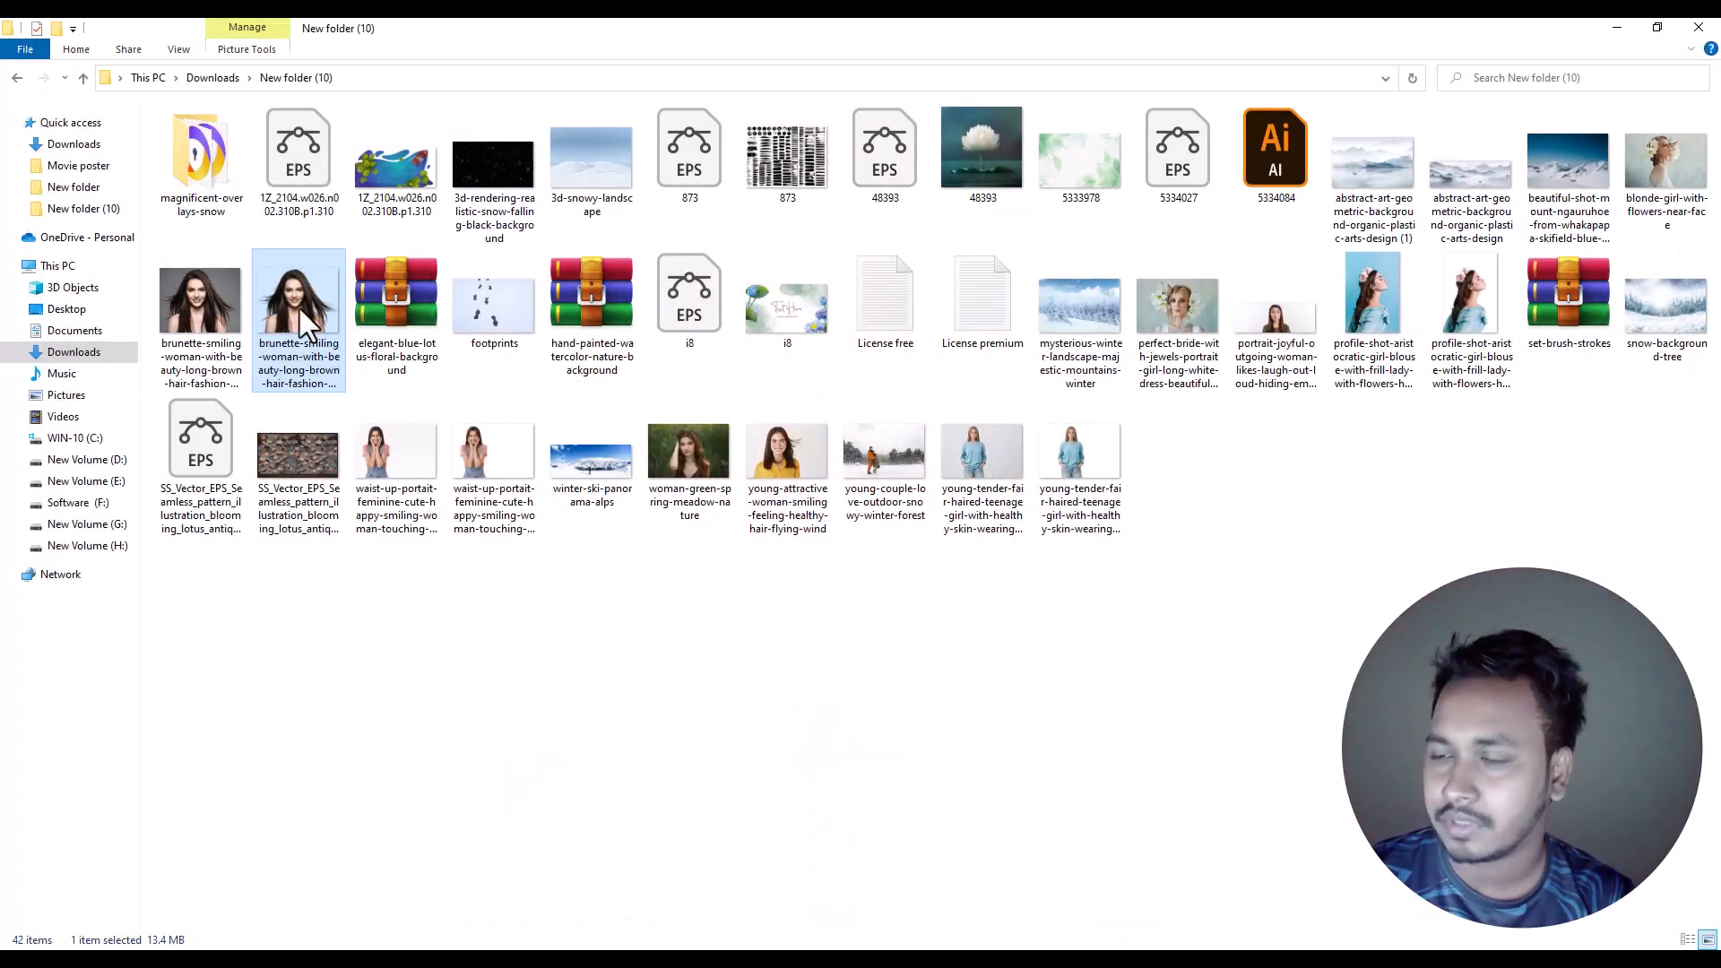
left_click_drag(257, 448, 745, 681)
left_click_drag(757, 534, 758, 690)
key("Return")
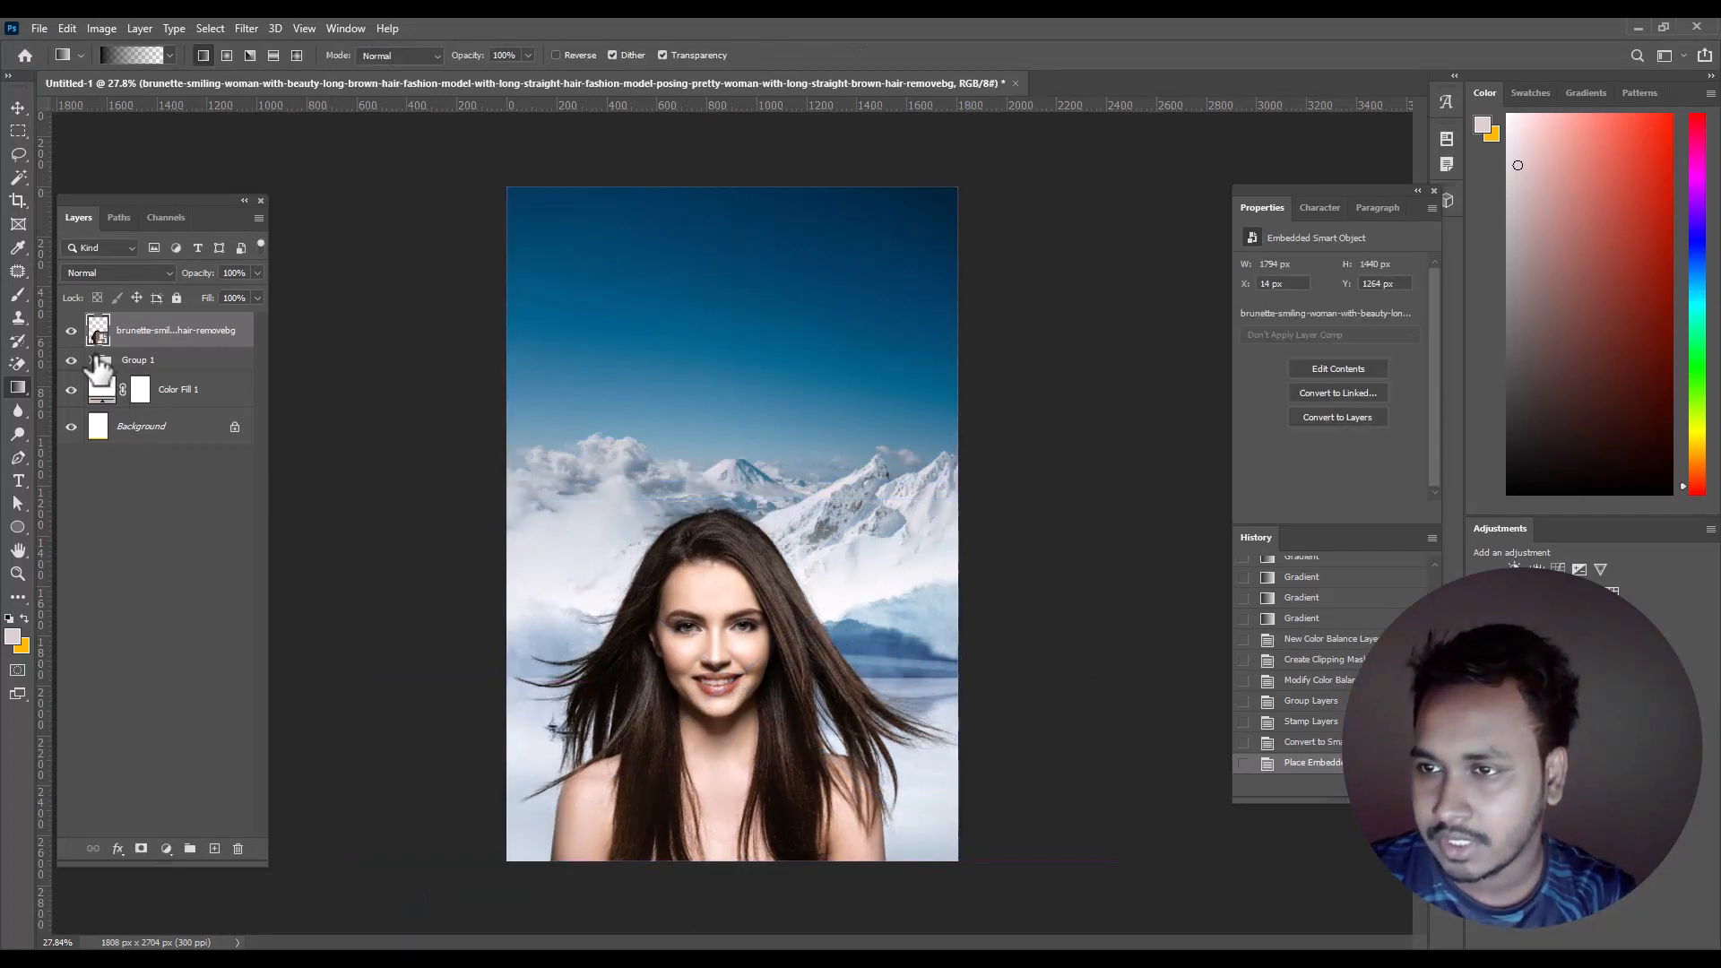
- Expand Group 1, toggle the merged landscape layer's visibility off and on, and shift the layer horizontally to X -782 px
left_click(90, 359)
left_click(150, 387)
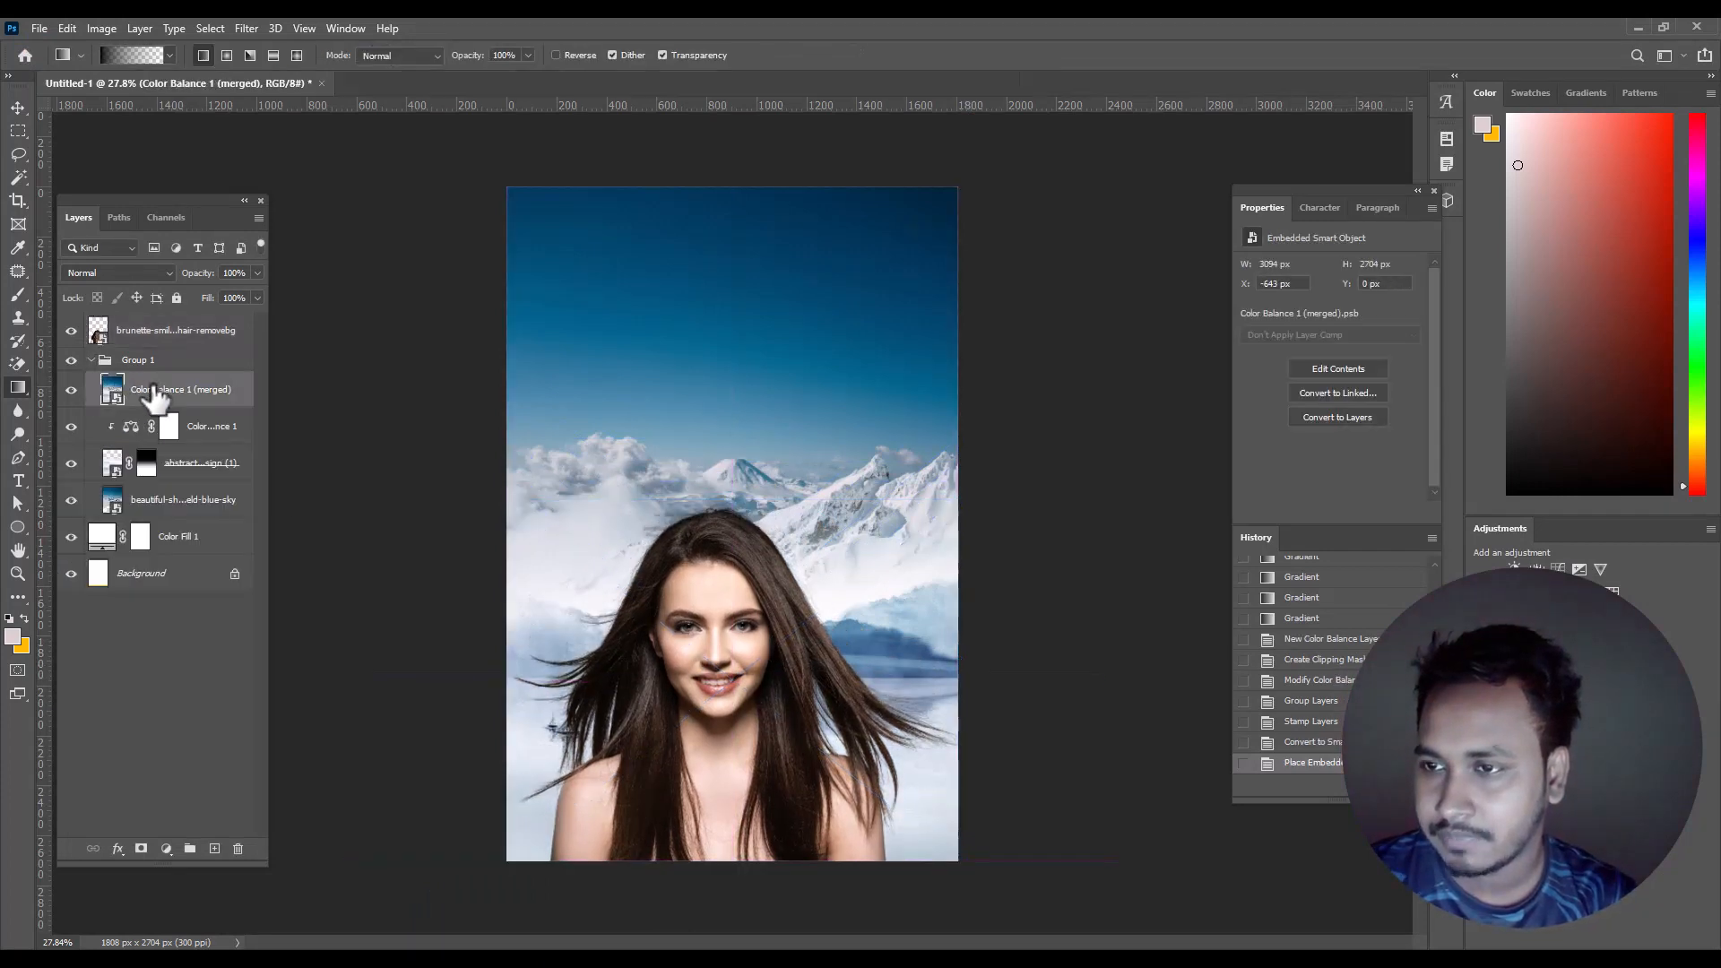
left_click(71, 391)
left_click(71, 391)
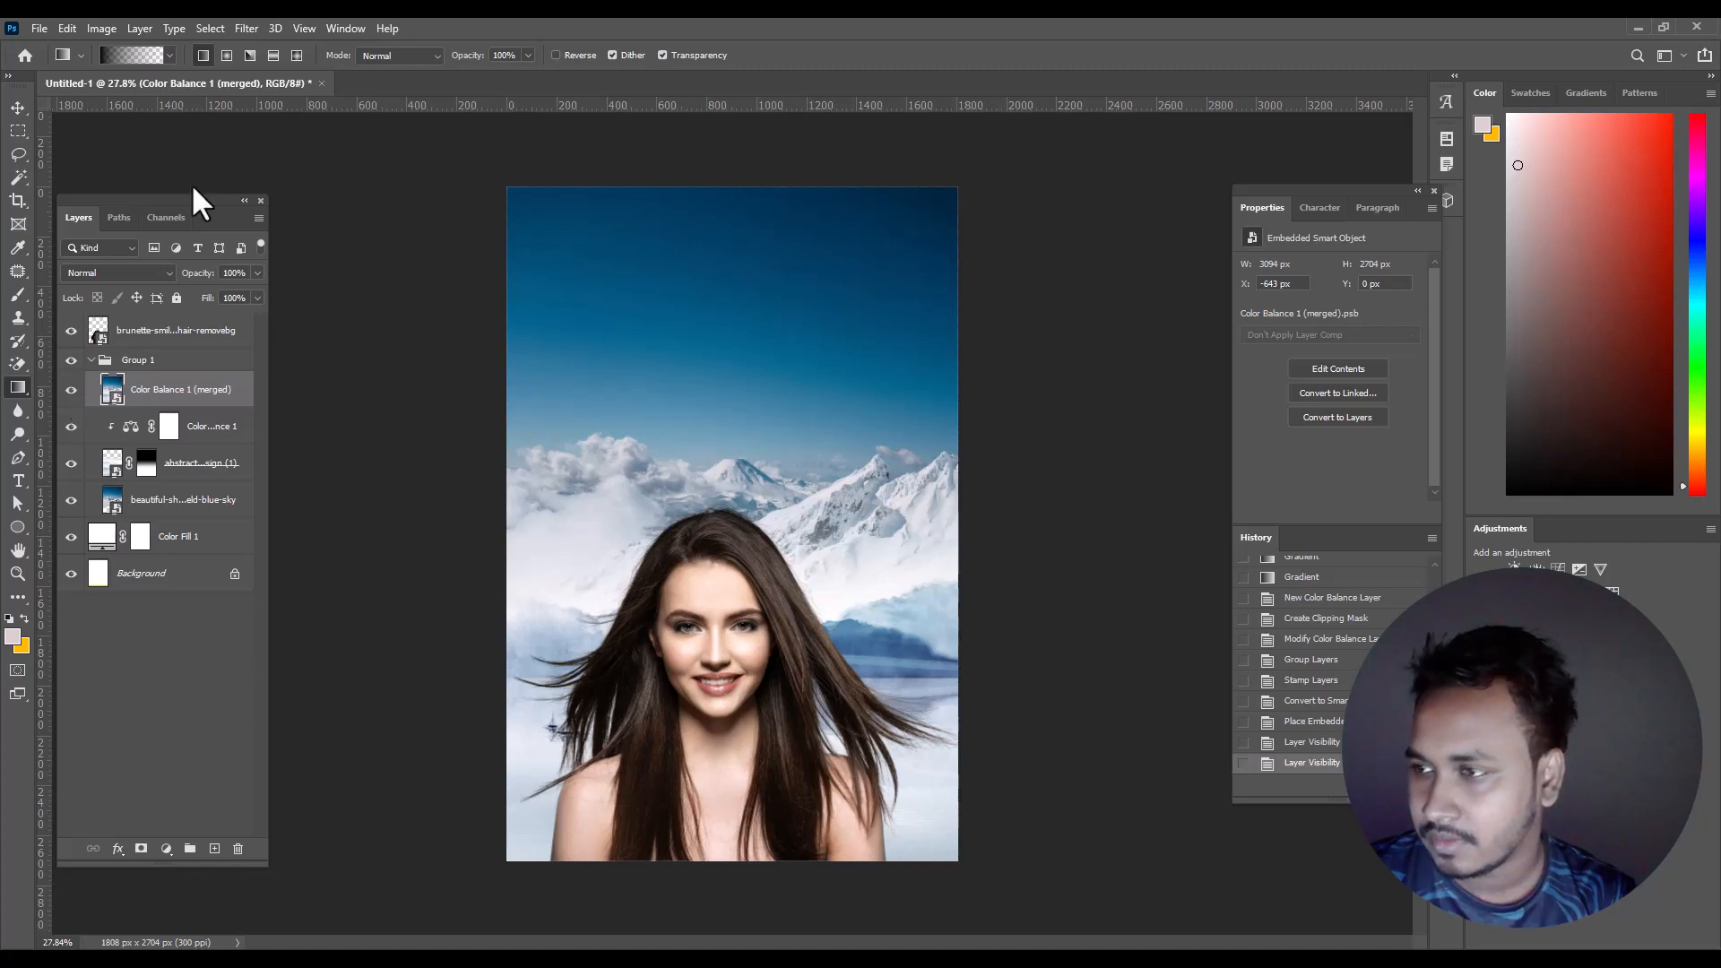
left_click(18, 108)
mouse_move(745, 357)
left_mouse_down()
mouse_move(692, 346)
mouse_move(717, 347)
left_mouse_up()
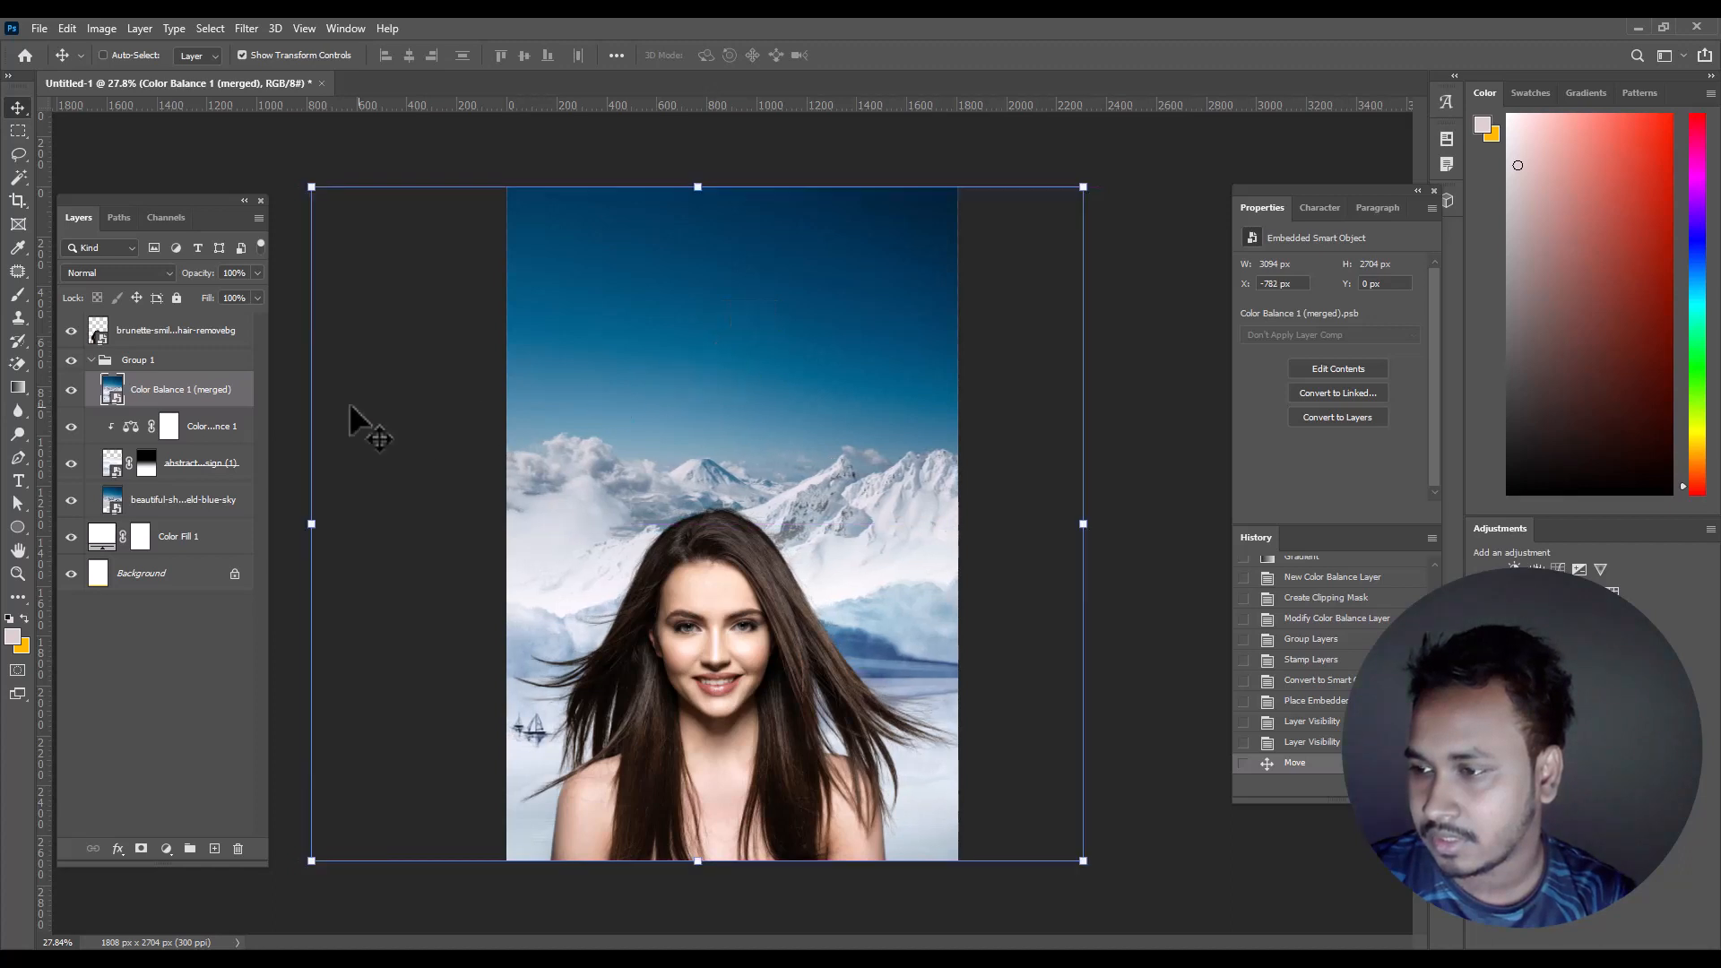
- Scale the woman portrait up to about 1856 × 1490 px, keeping it resting on the canvas's bottom edge
left_click(170, 330)
key("ctrl+t")
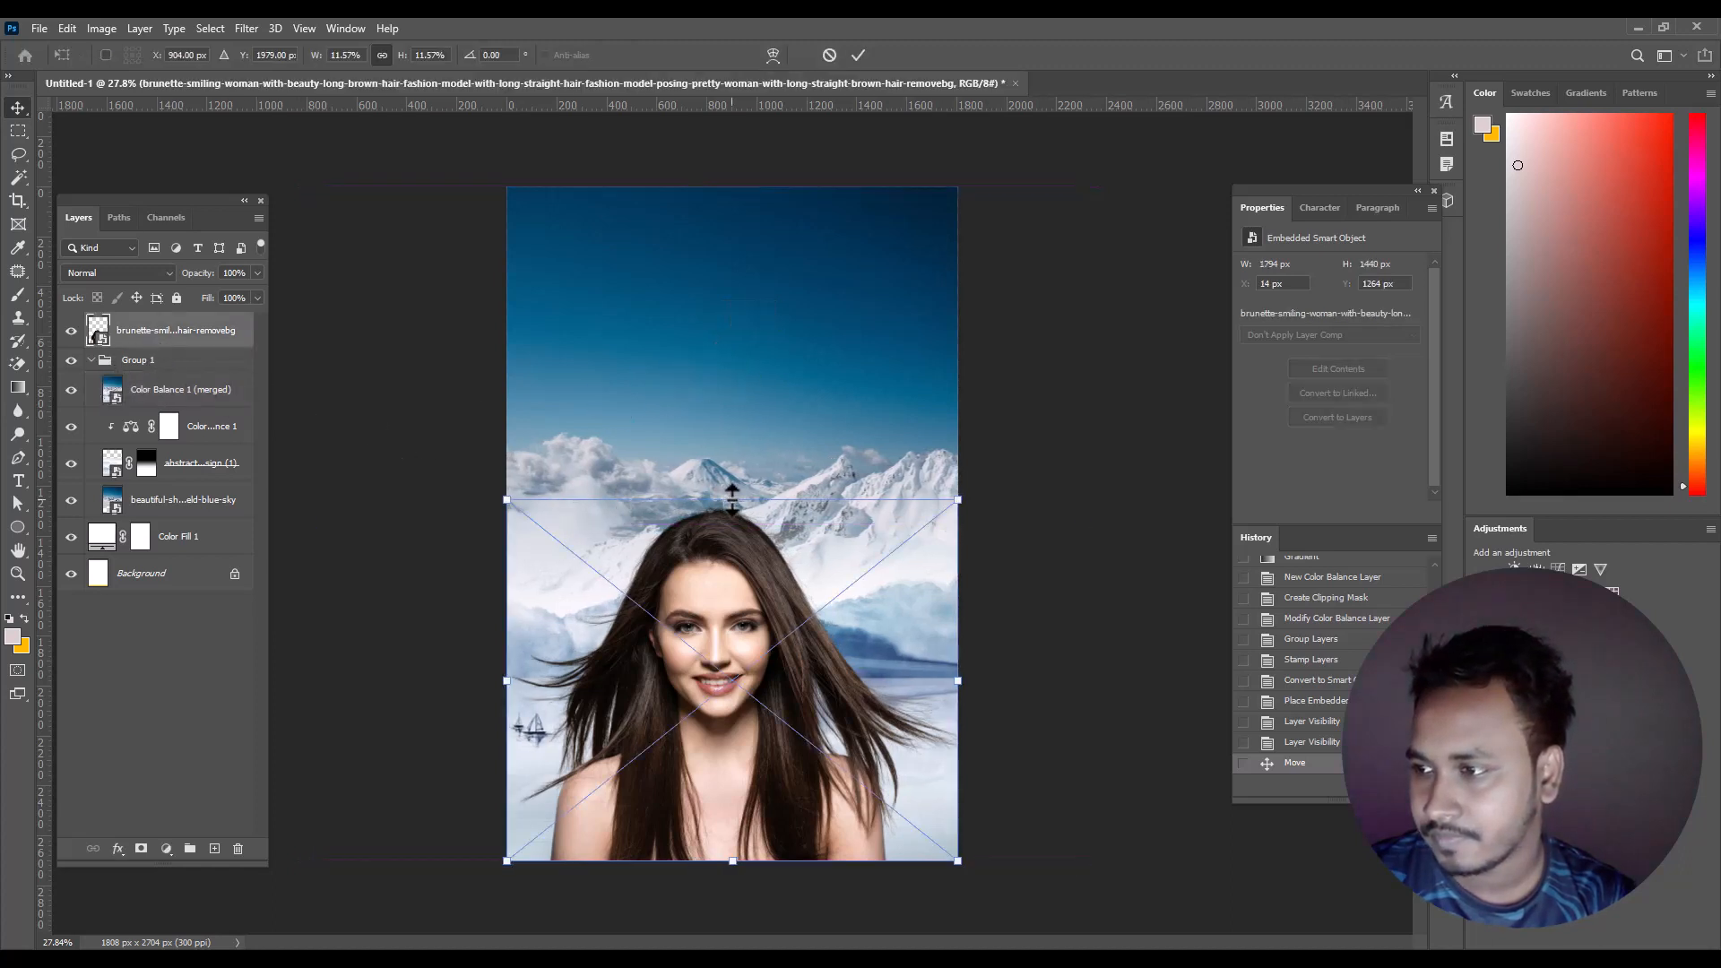
left_click_drag(737, 499, 719, 529)
- Try flipping the merged landscape layer vertically and undo the flip
left_click(180, 389)
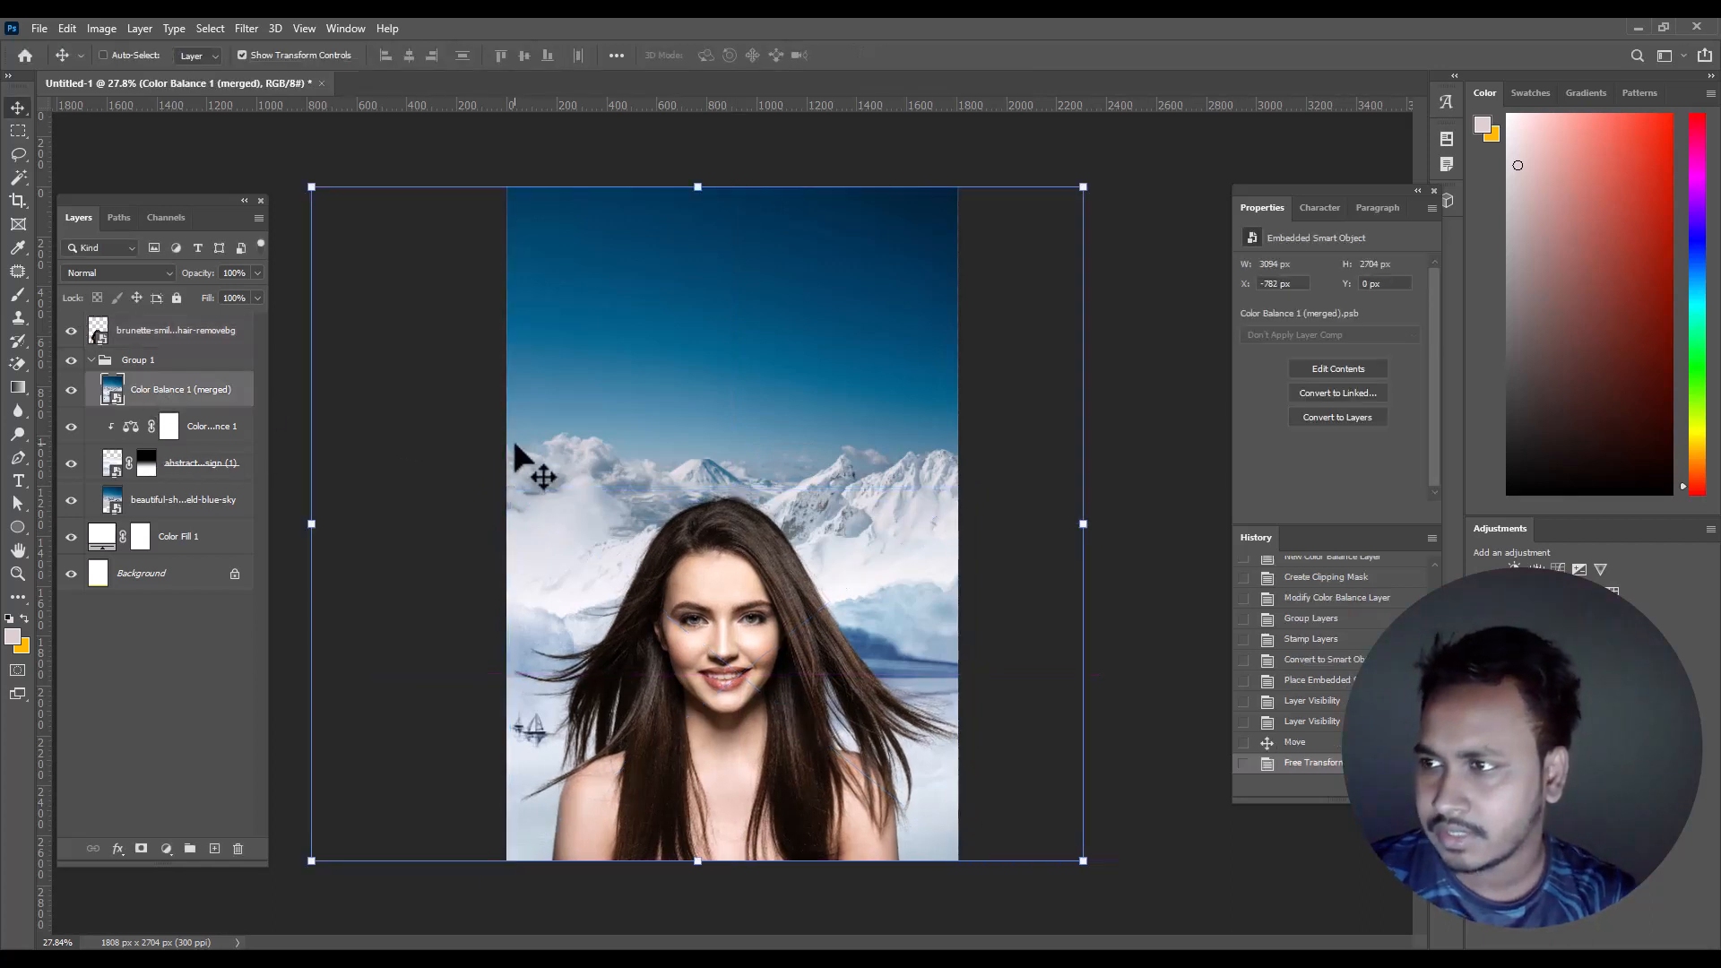
key("ctrl+t")
right_click(593, 483)
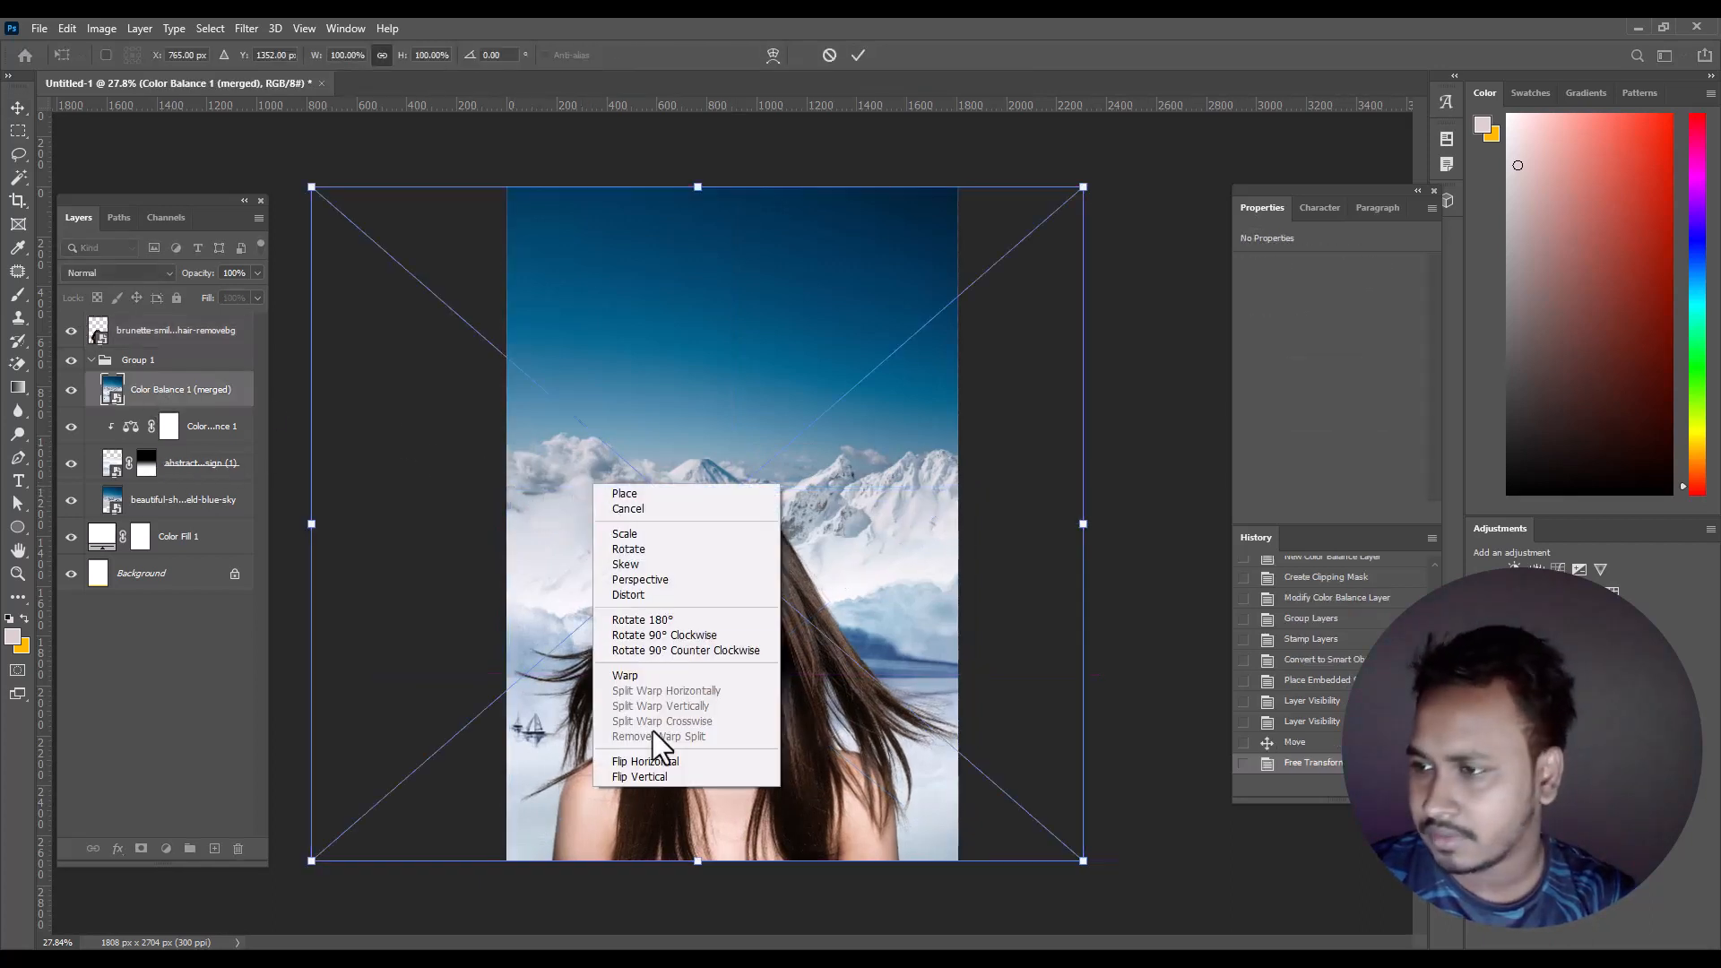
left_click(649, 777)
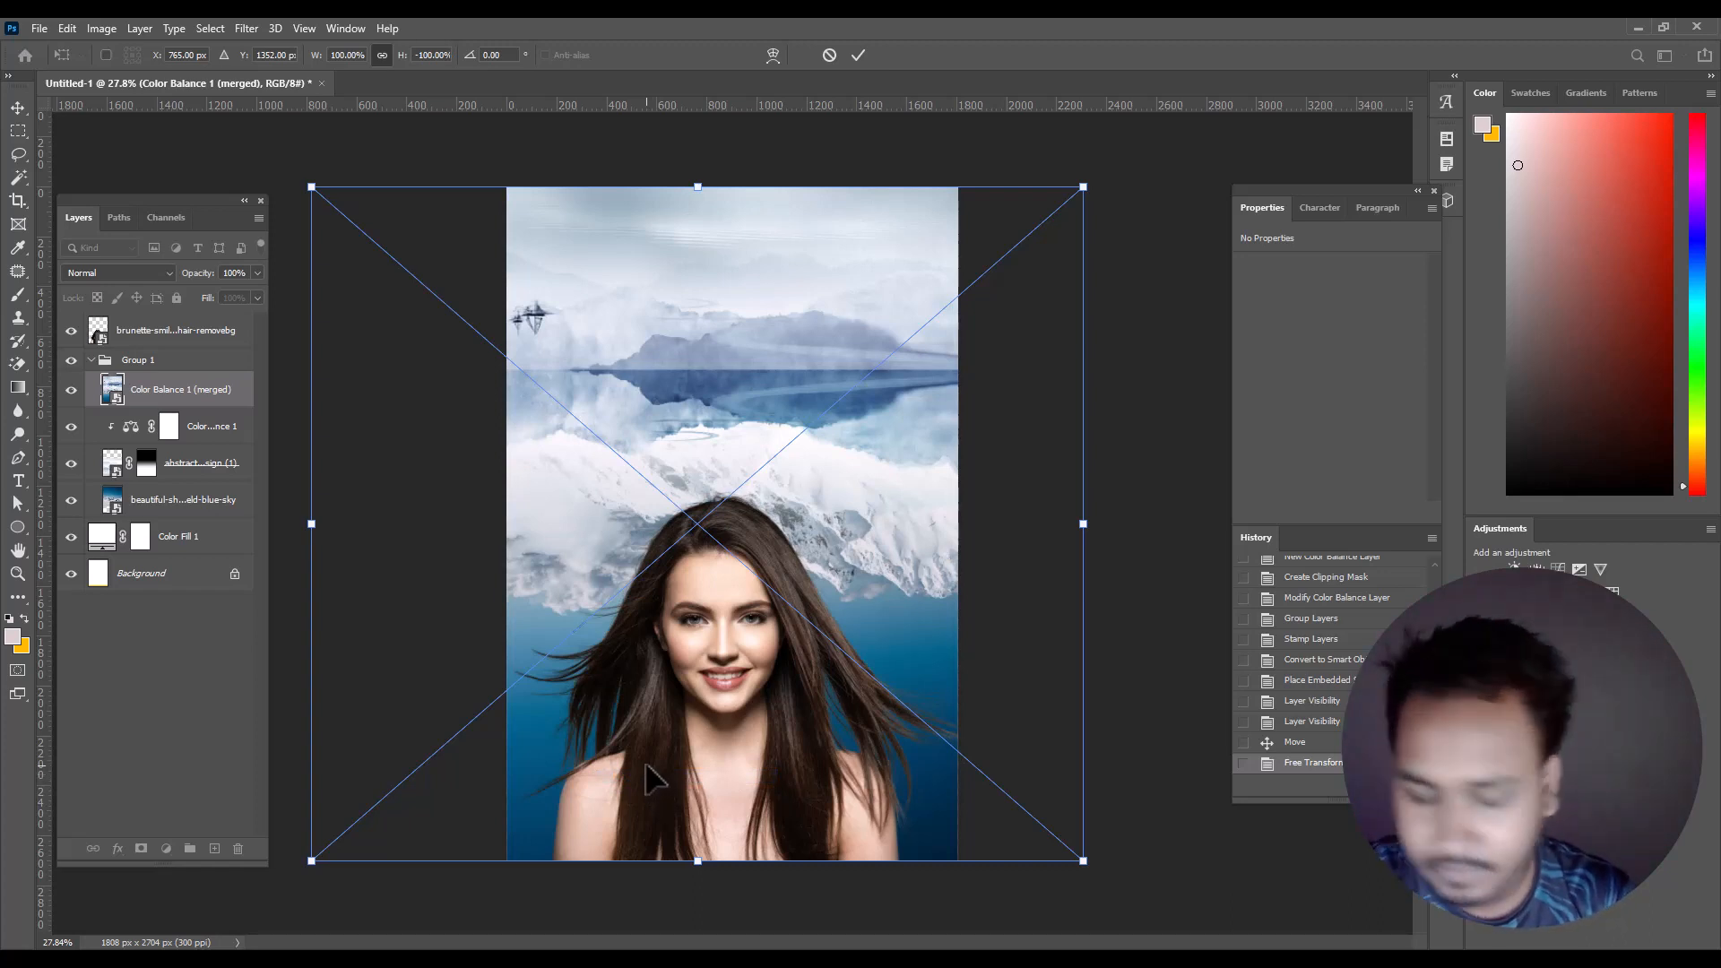
key("Return")
key("ctrl+z")
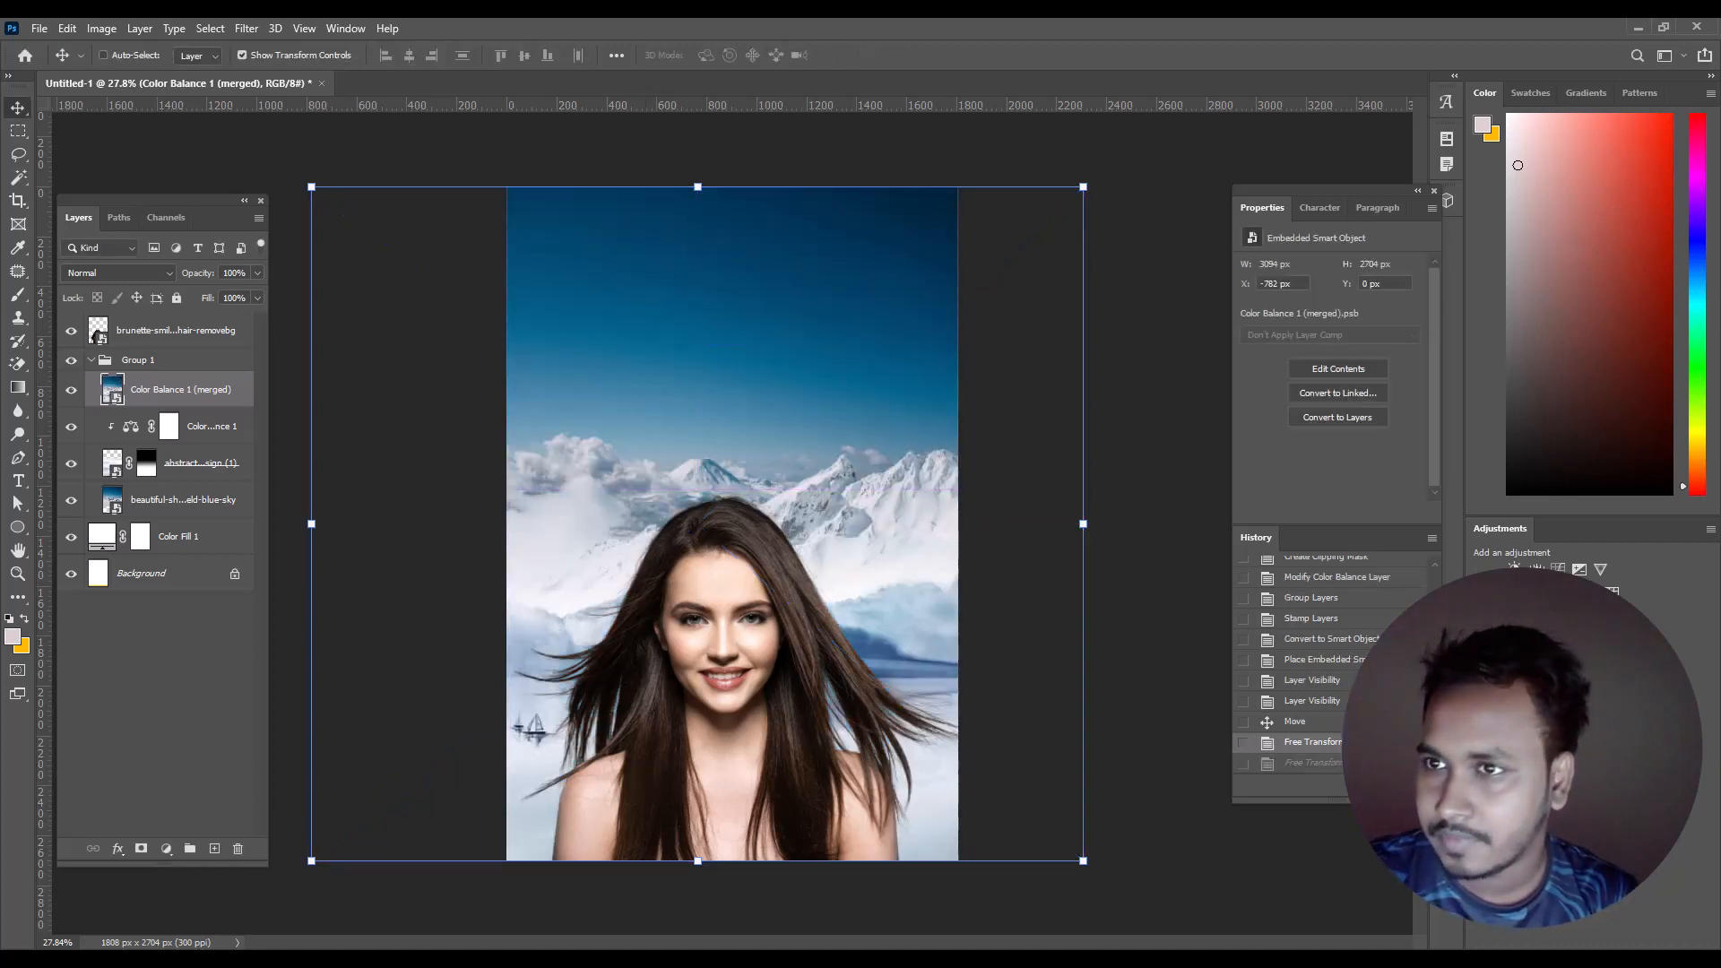
- Enlarge the woman portrait to about 2050 × 1645 px with its base on the canvas's bottom edge
left_click(17, 131)
scroll(826, 559, "up", 1)
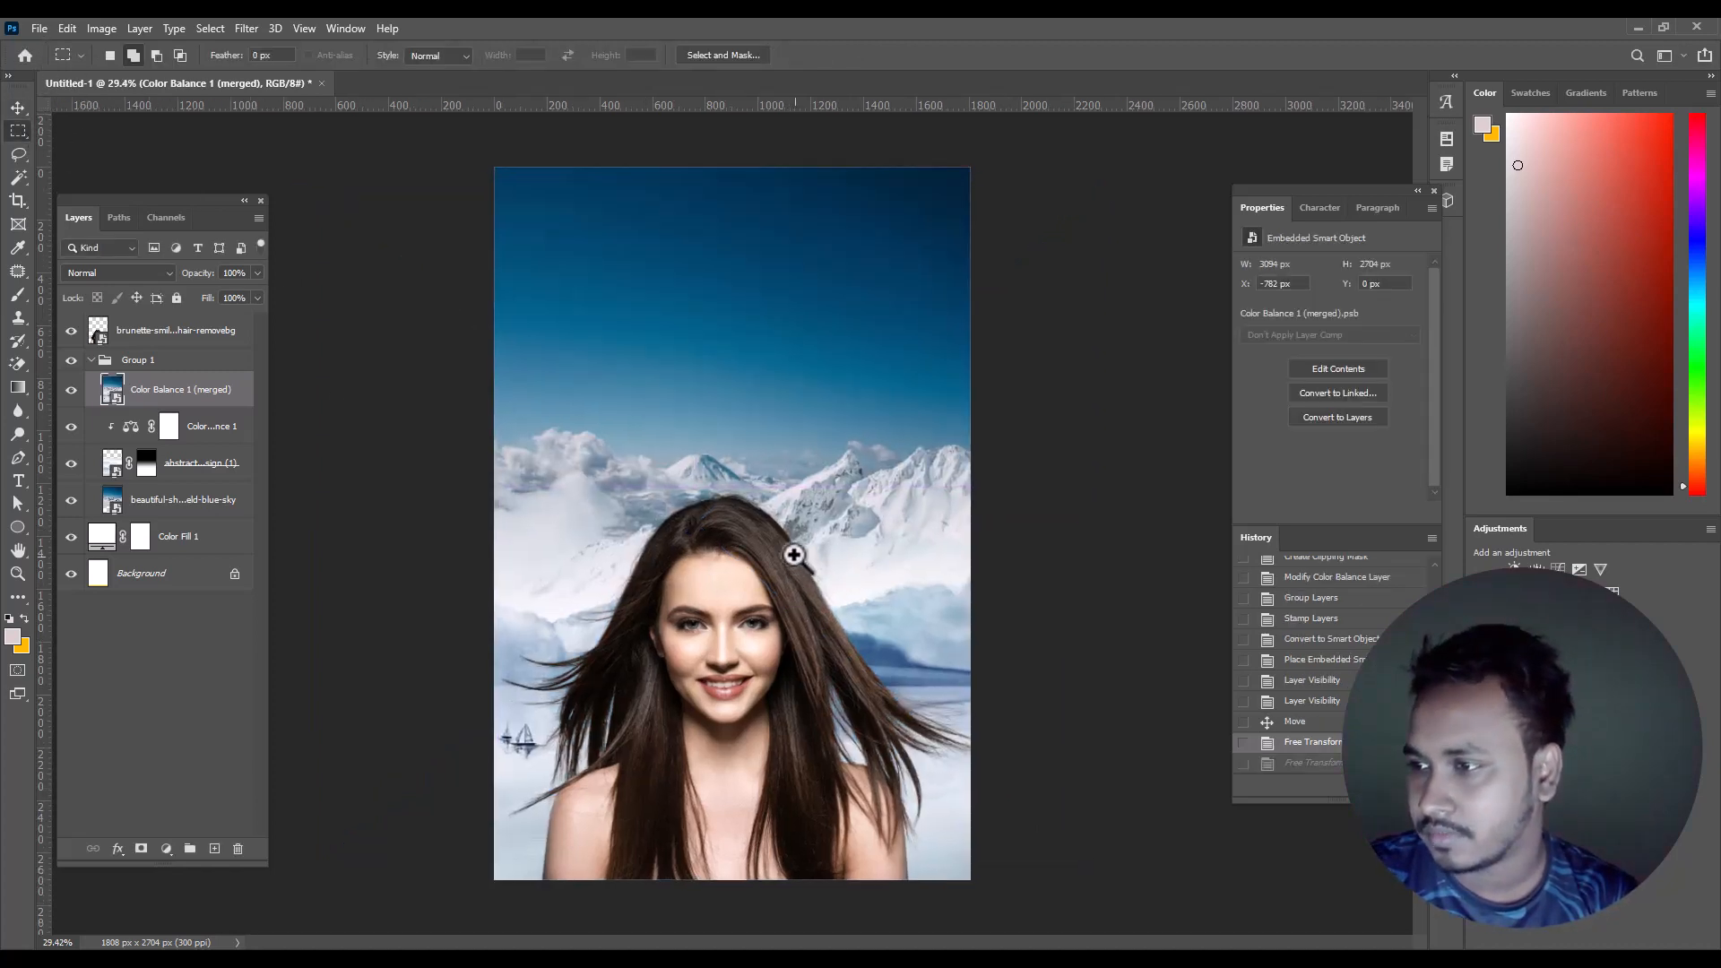
left_click(170, 331)
key("v")
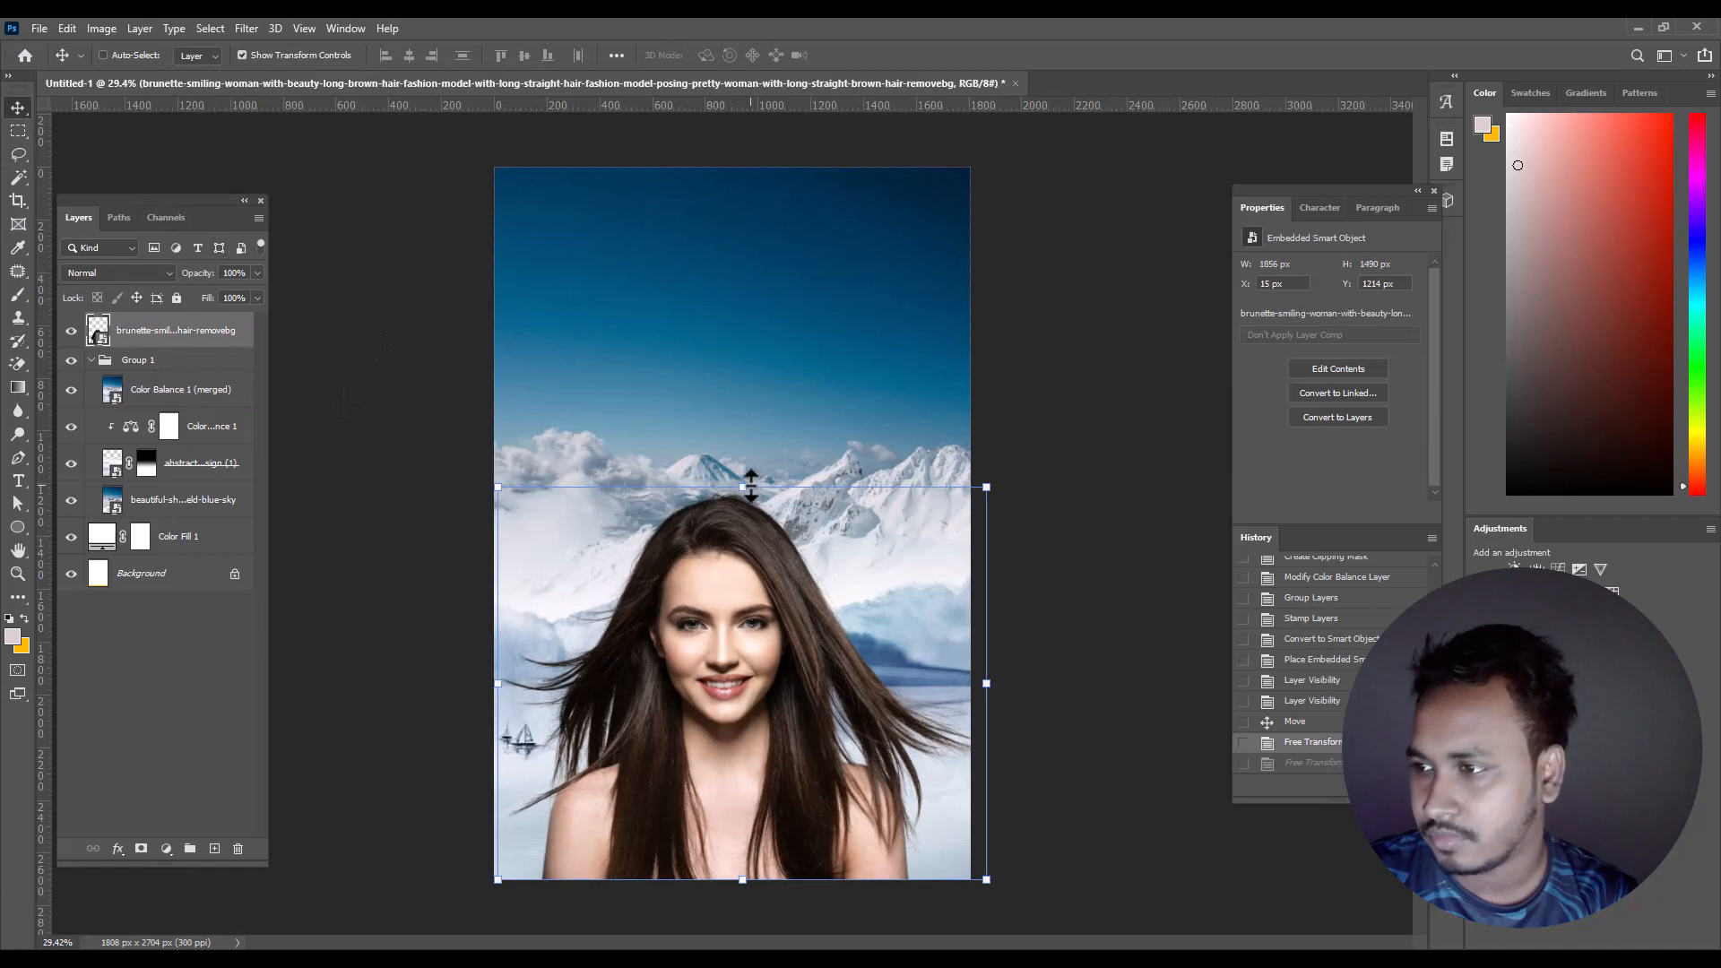
left_click_drag(742, 487, 740, 443)
left_click_drag(751, 493, 755, 493)
key("Return")
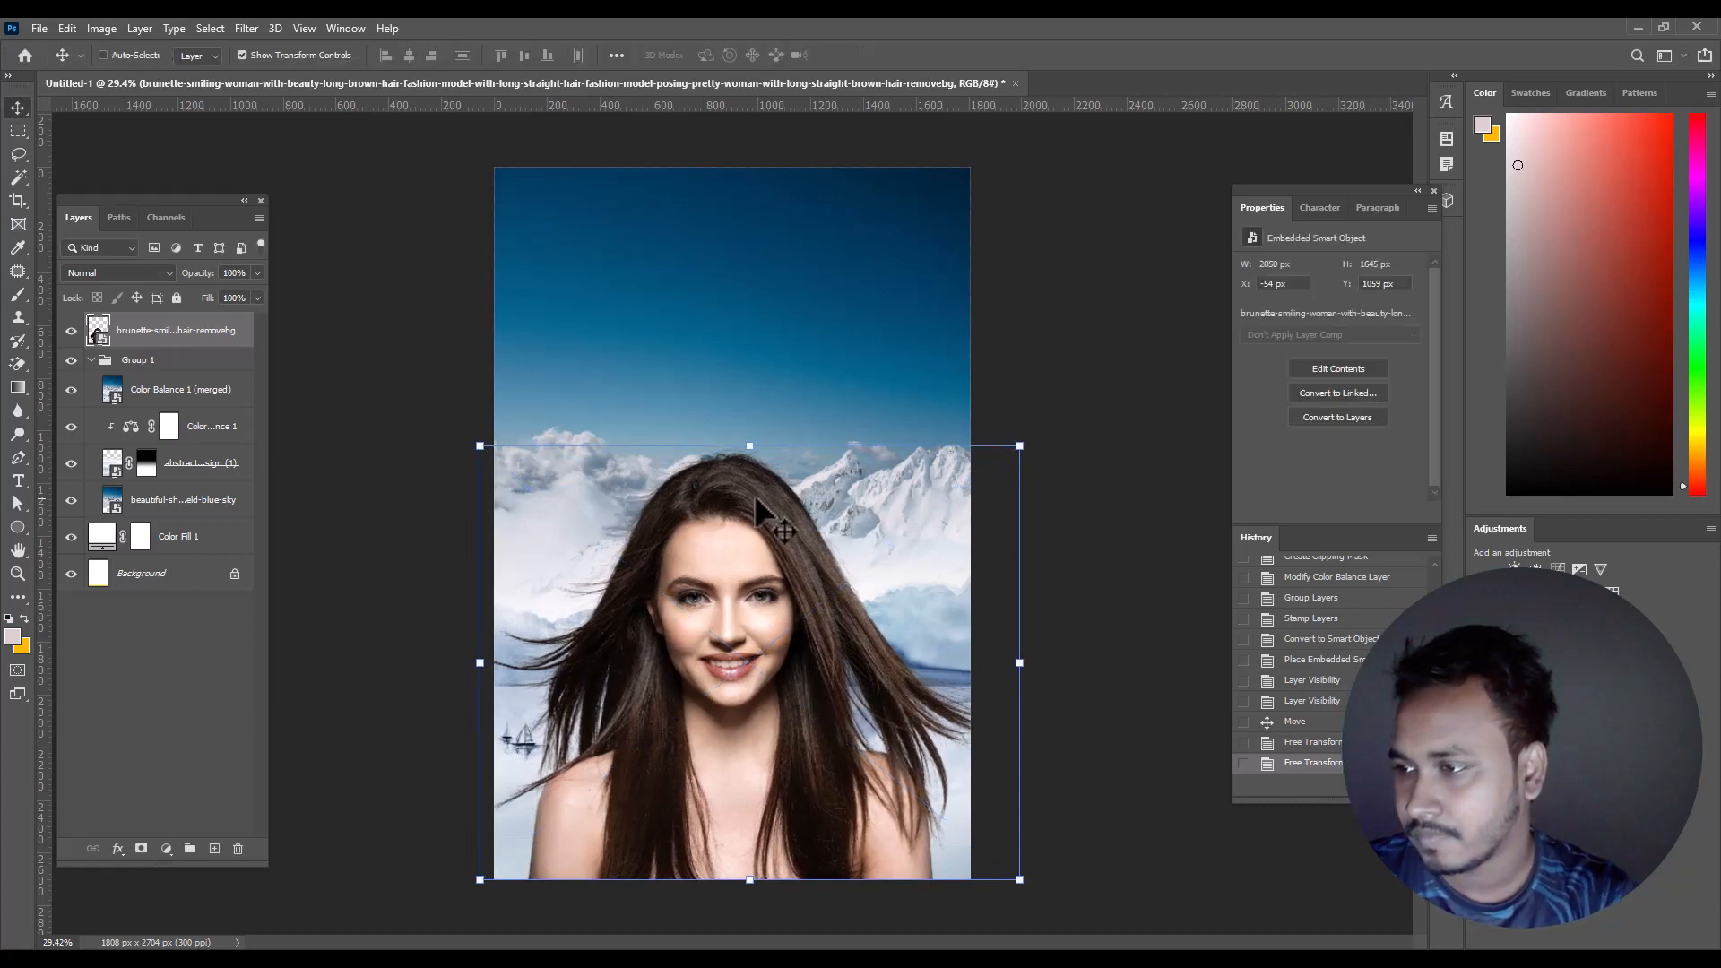
mouse_move(720, 557)
left_mouse_down()
mouse_move(780, 584)
mouse_move(726, 571)
left_mouse_up()
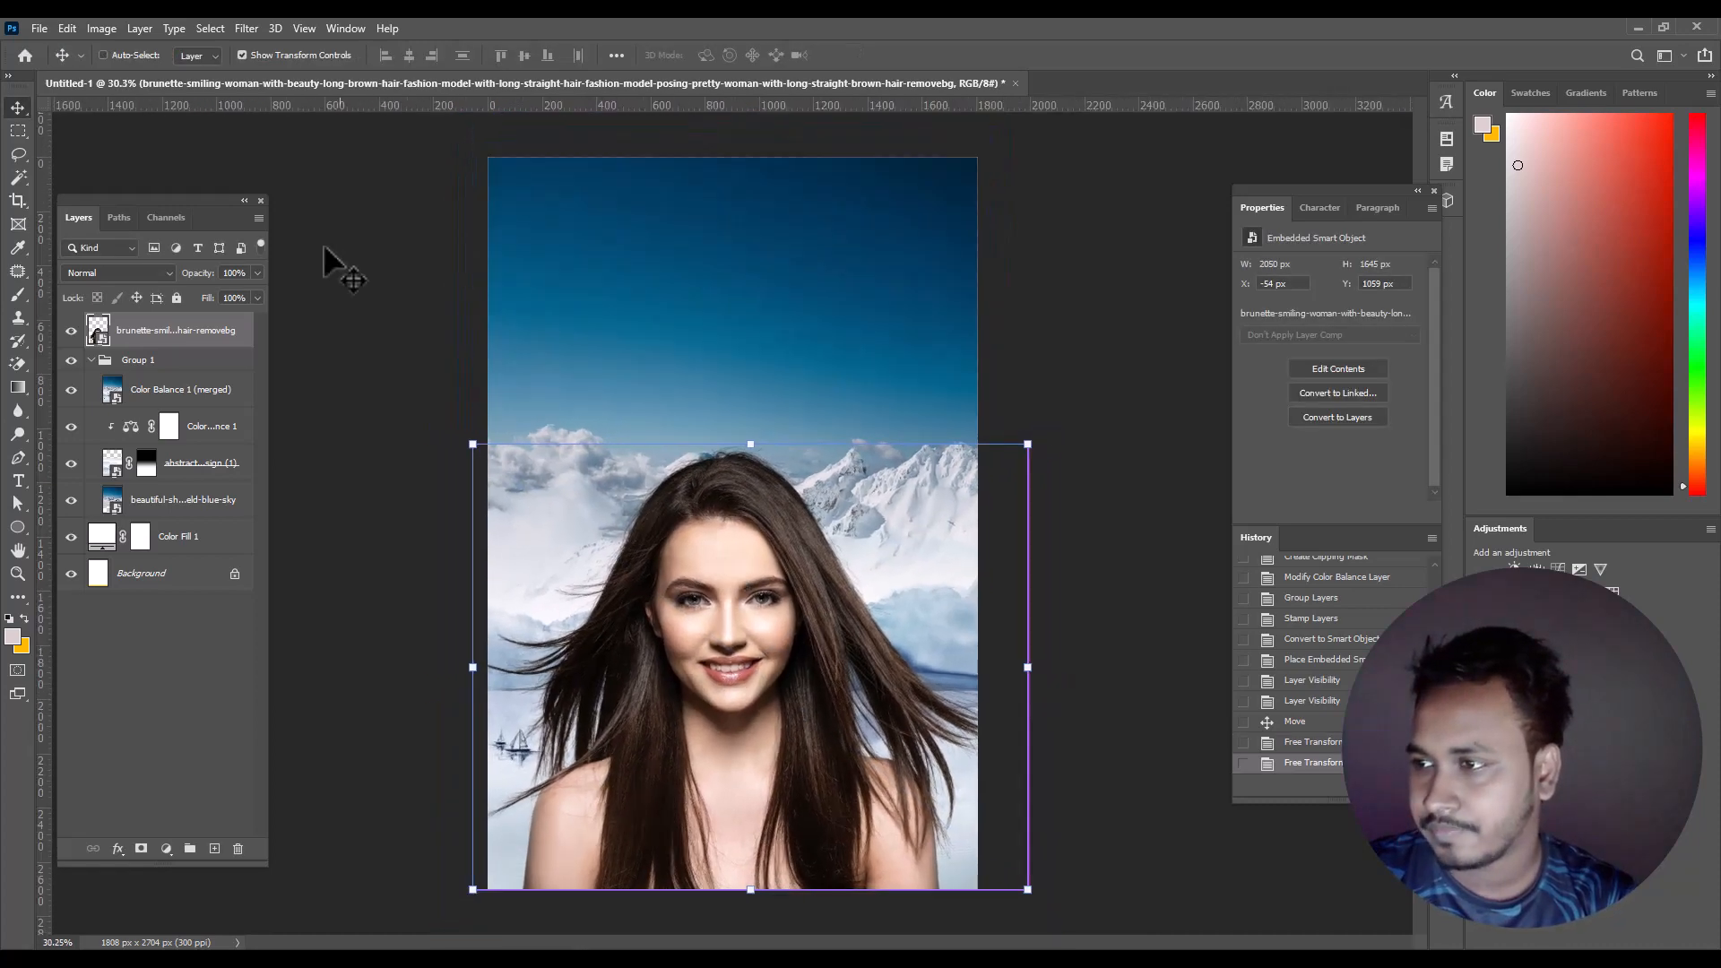
left_click(18, 131)
scroll(667, 483, "up", 1)
scroll(680, 493, "down", 1)
scroll(718, 564, "up", 1)
scroll(730, 603, "down", 2)
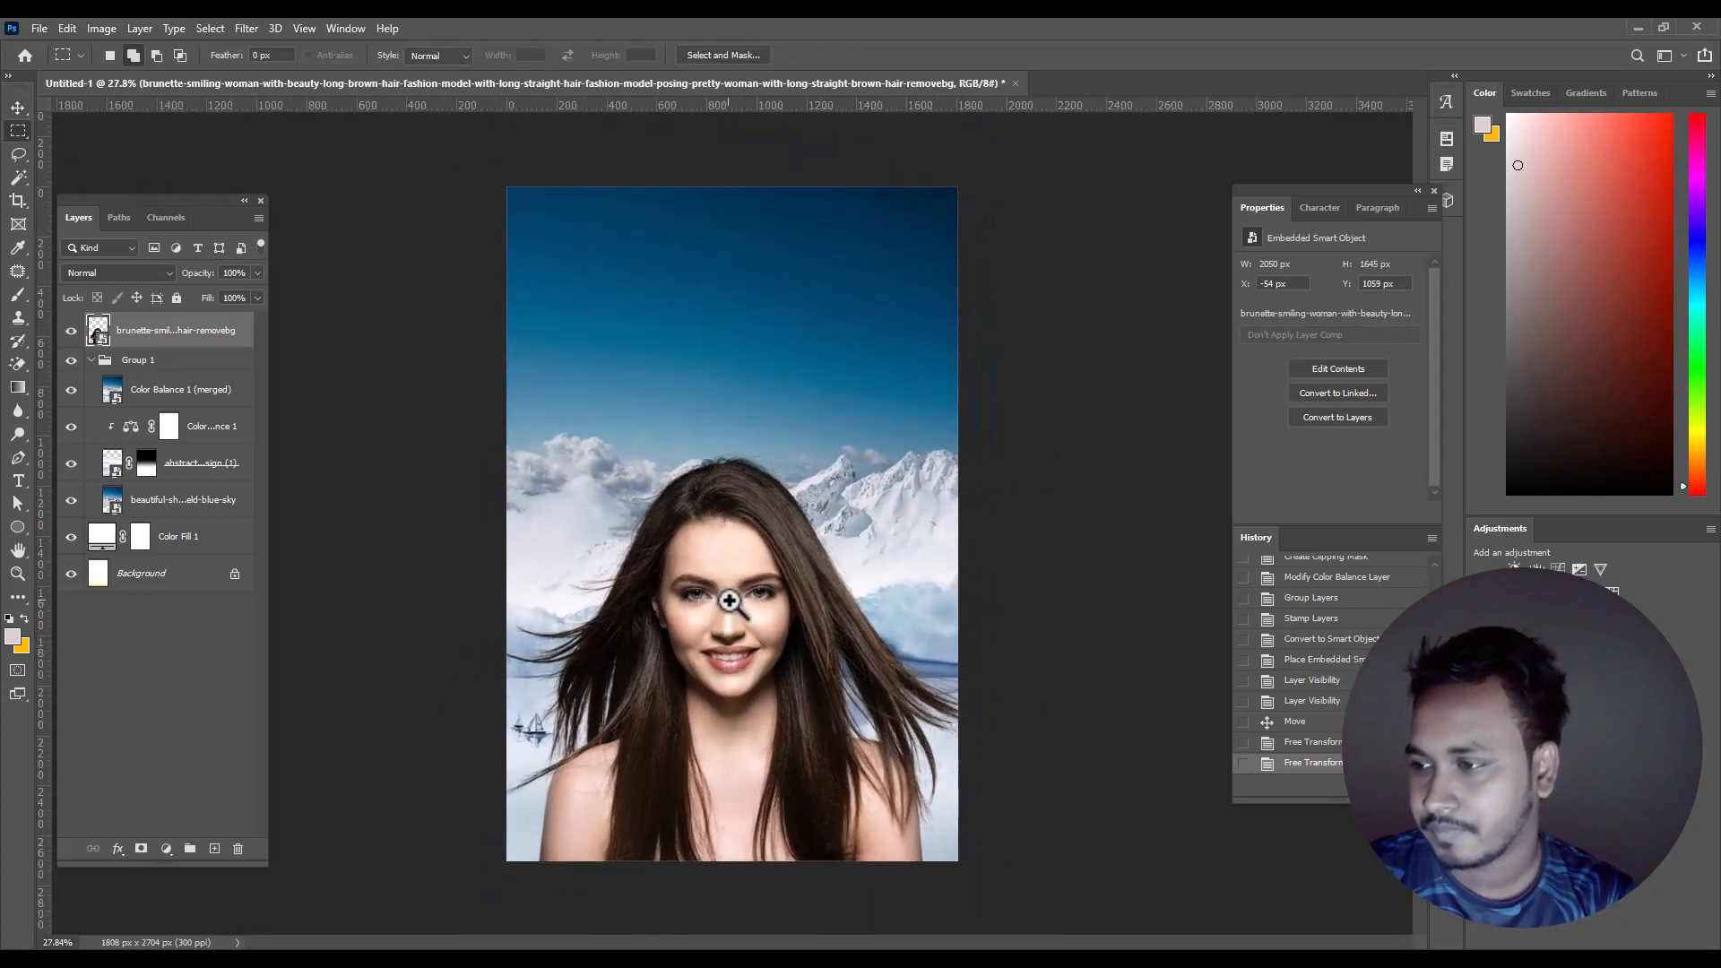
scroll(749, 632, "up", 1)
scroll(730, 663, "down", 1)
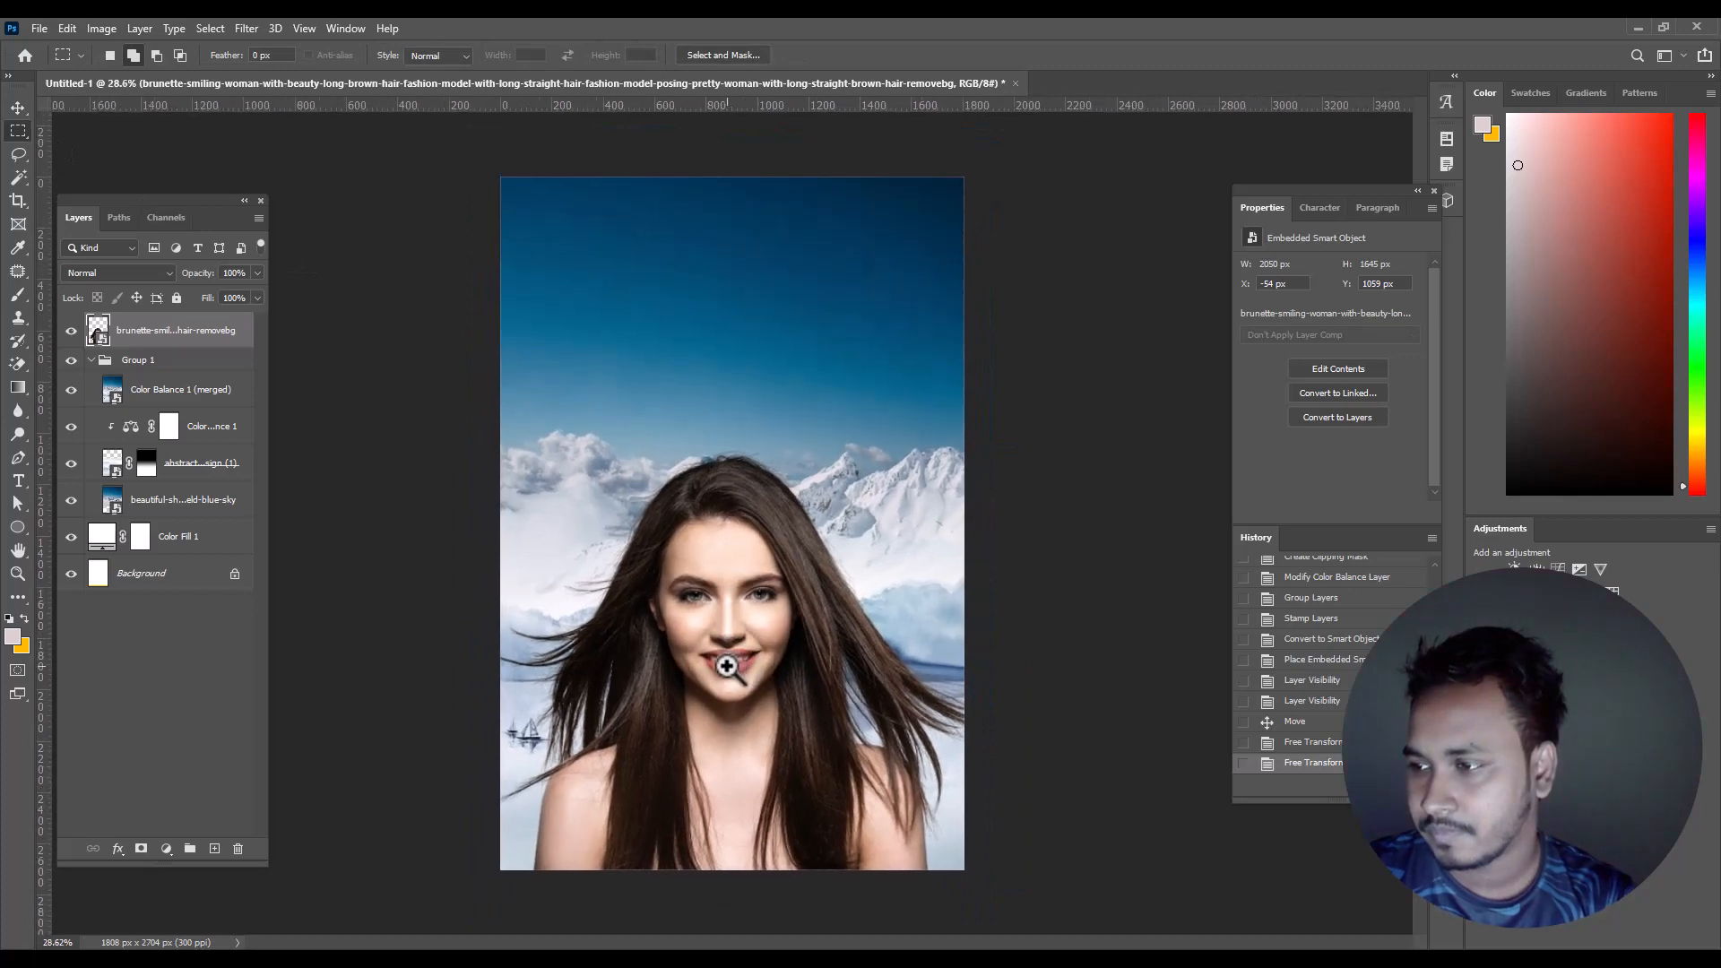
- Collapse Group 1, add an inverted mask to it from the woman's outline so her silhouette is cut out, and hide the portrait layer
left_click(91, 360)
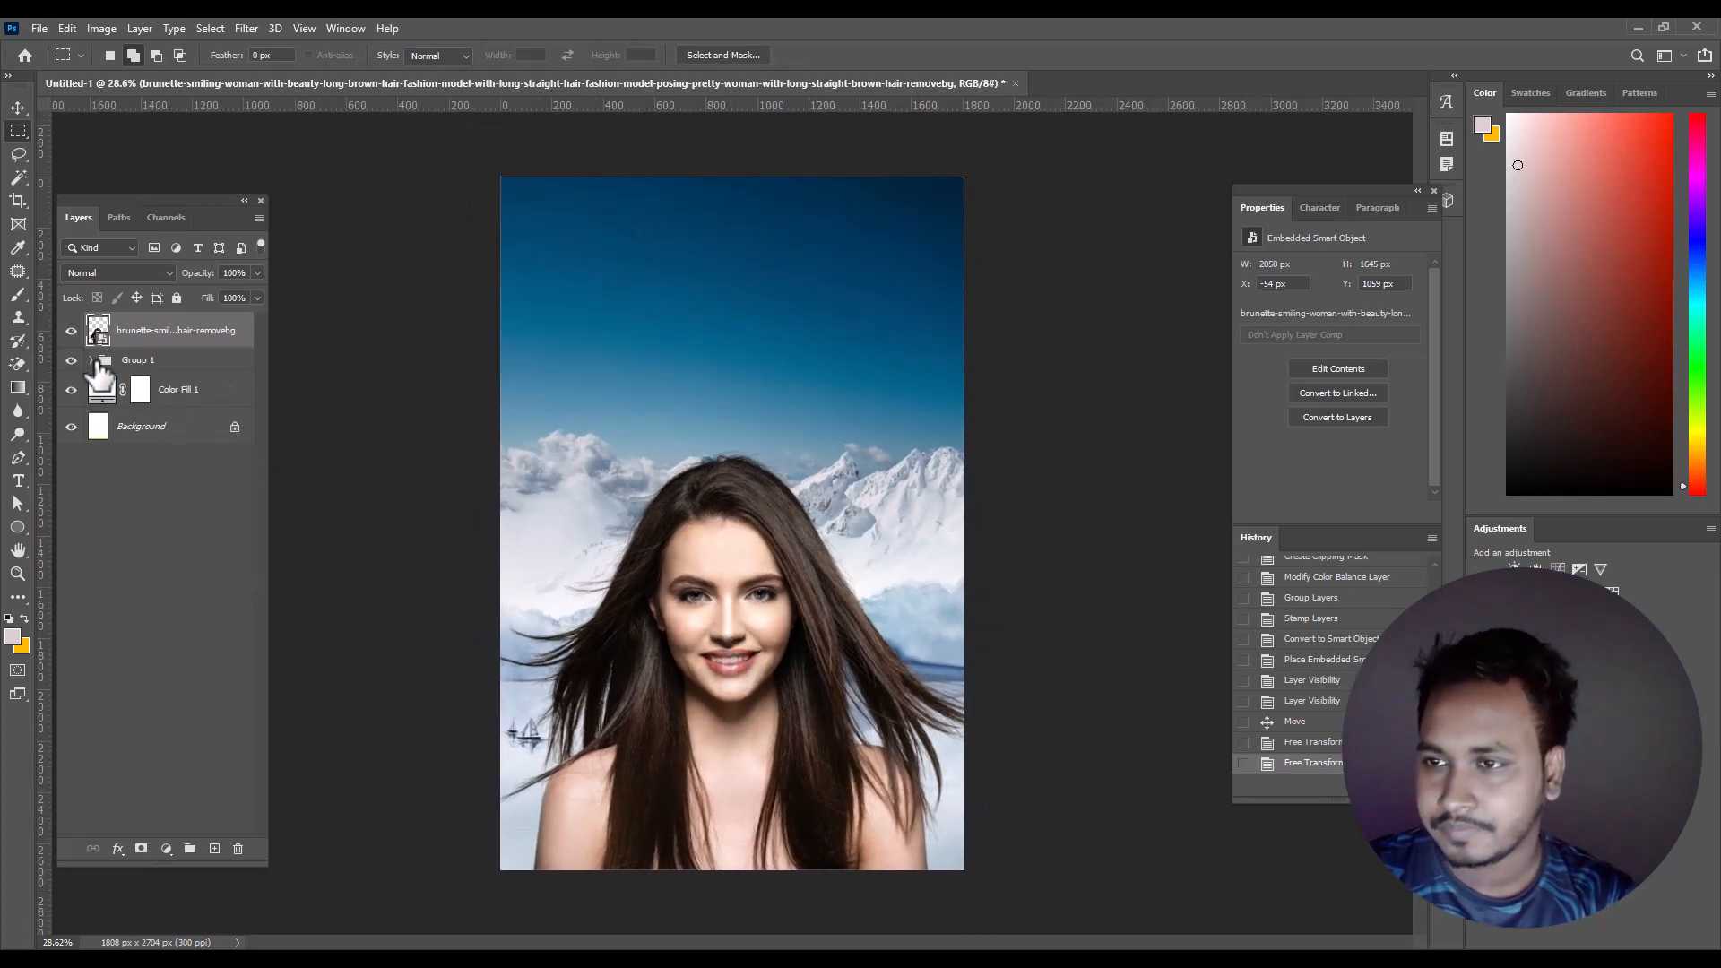
left_click(98, 330, "ctrl")
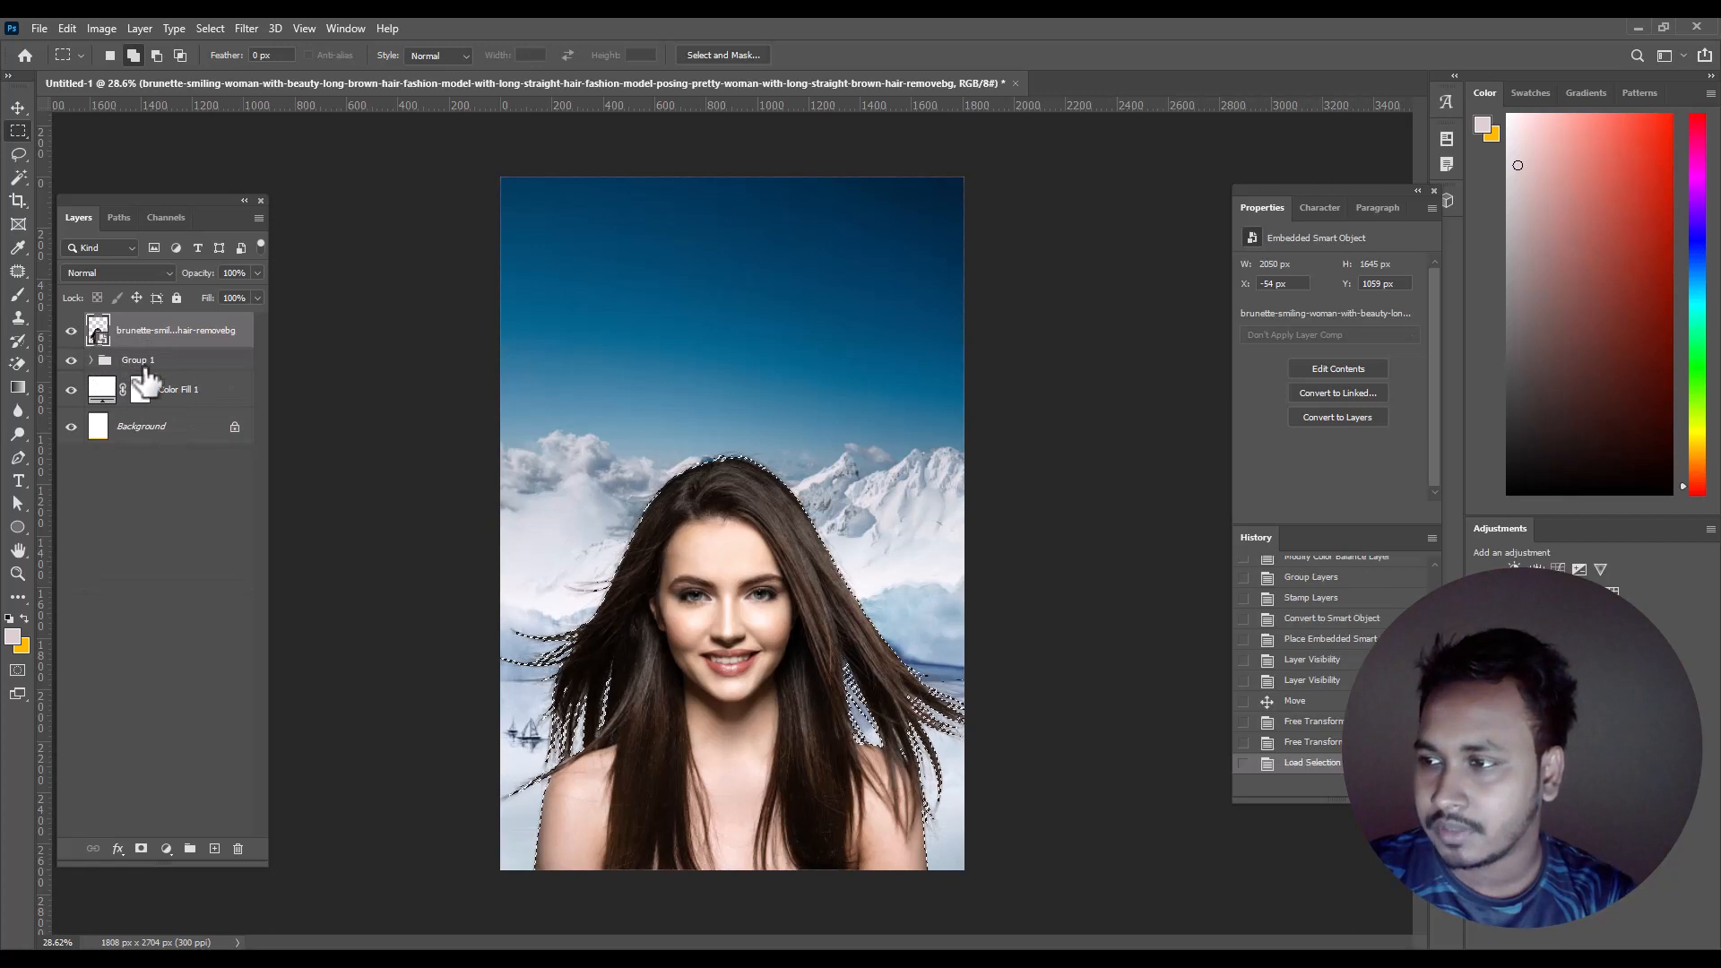
left_click(96, 366)
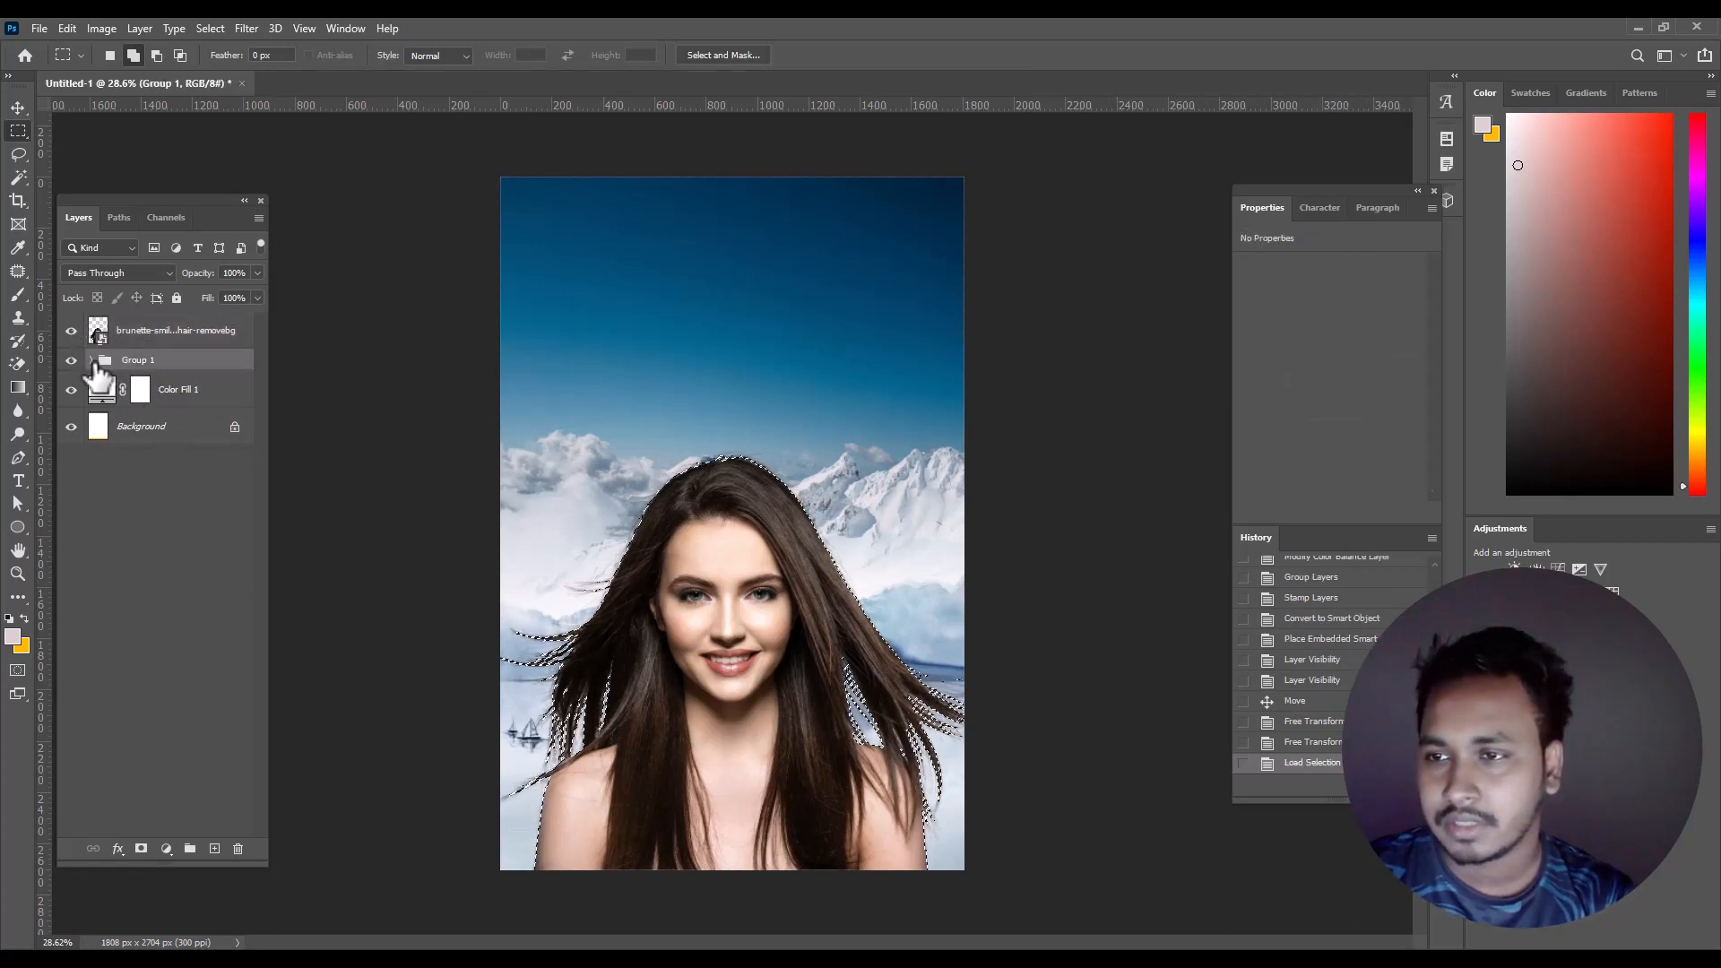
left_click(142, 849)
left_click(71, 330)
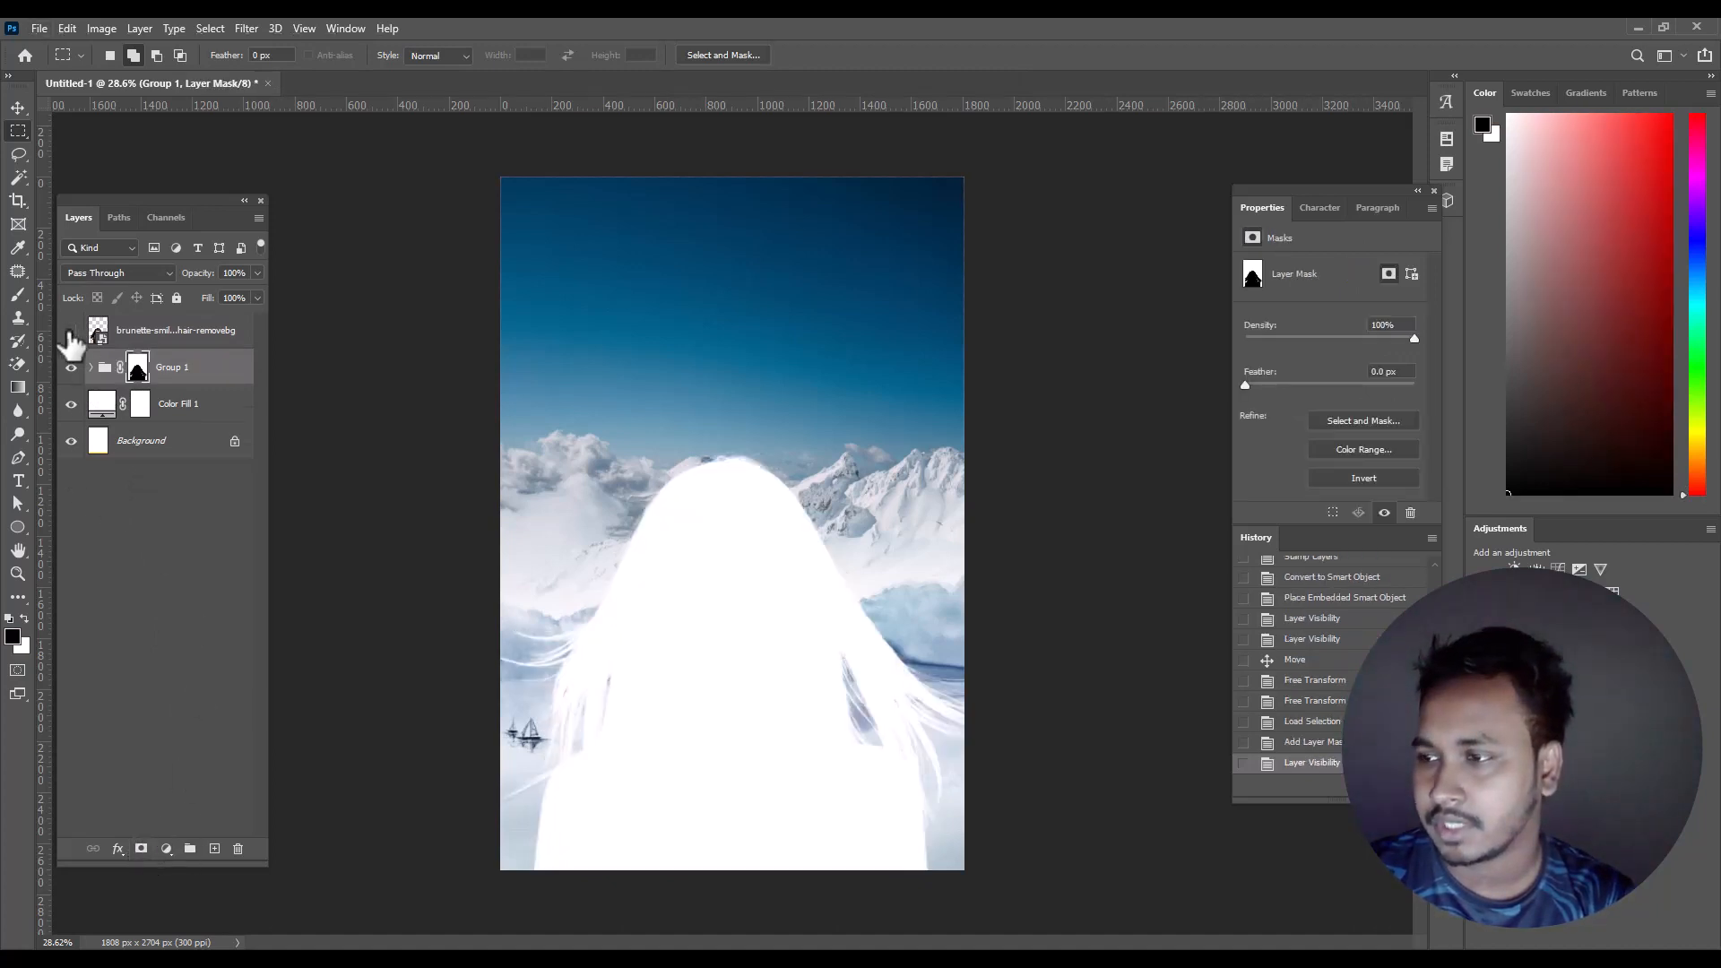
left_click_drag(780, 675, 699, 641)
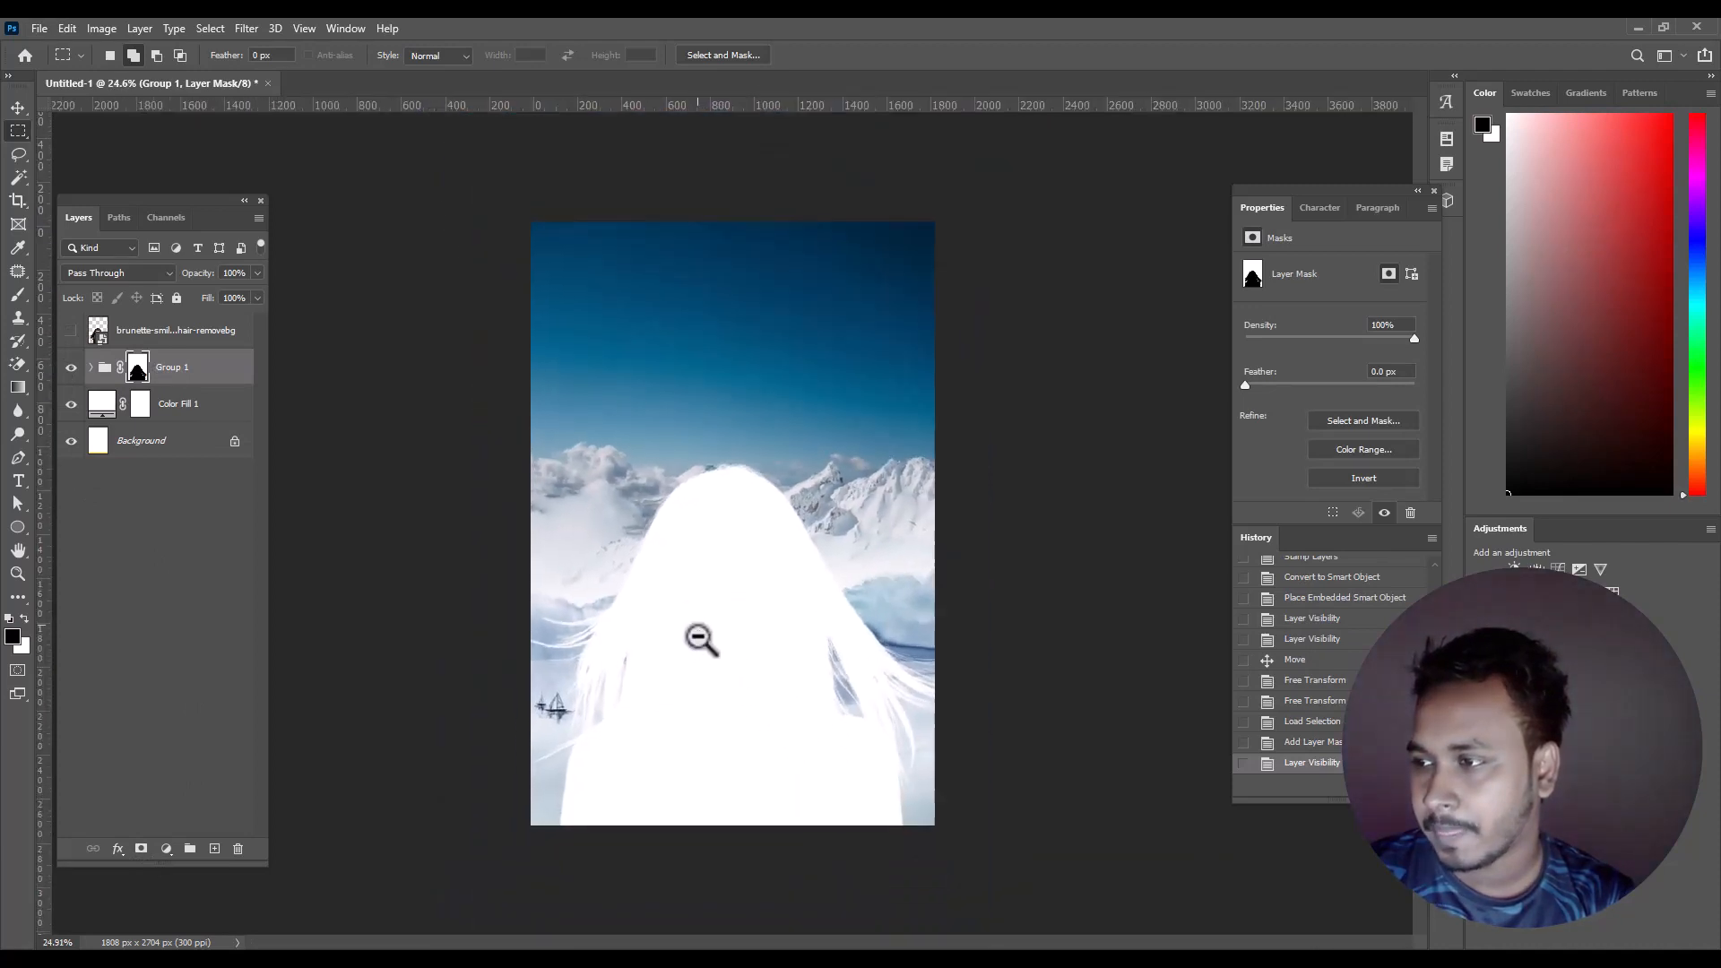
- Apply the Filter Gallery's Spatter effect to the merged landscape layer inside the group, with Spray Radius 16 and Smoothness 2
left_click(90, 367)
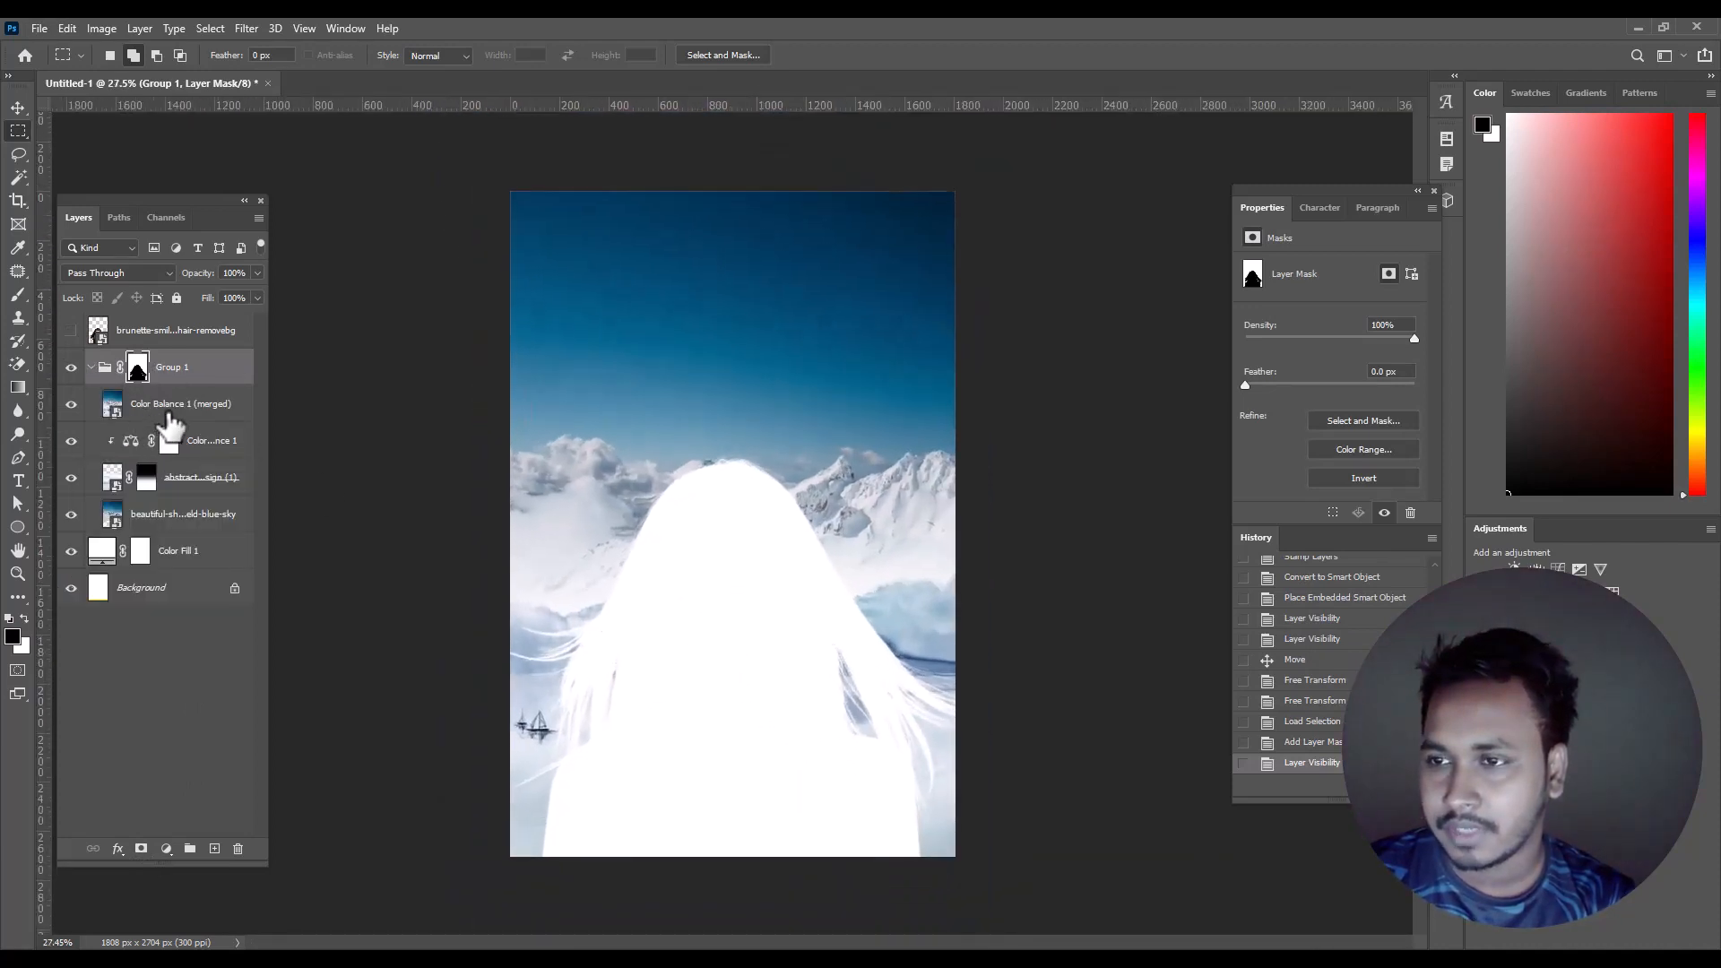
left_click(179, 404)
left_click(244, 28)
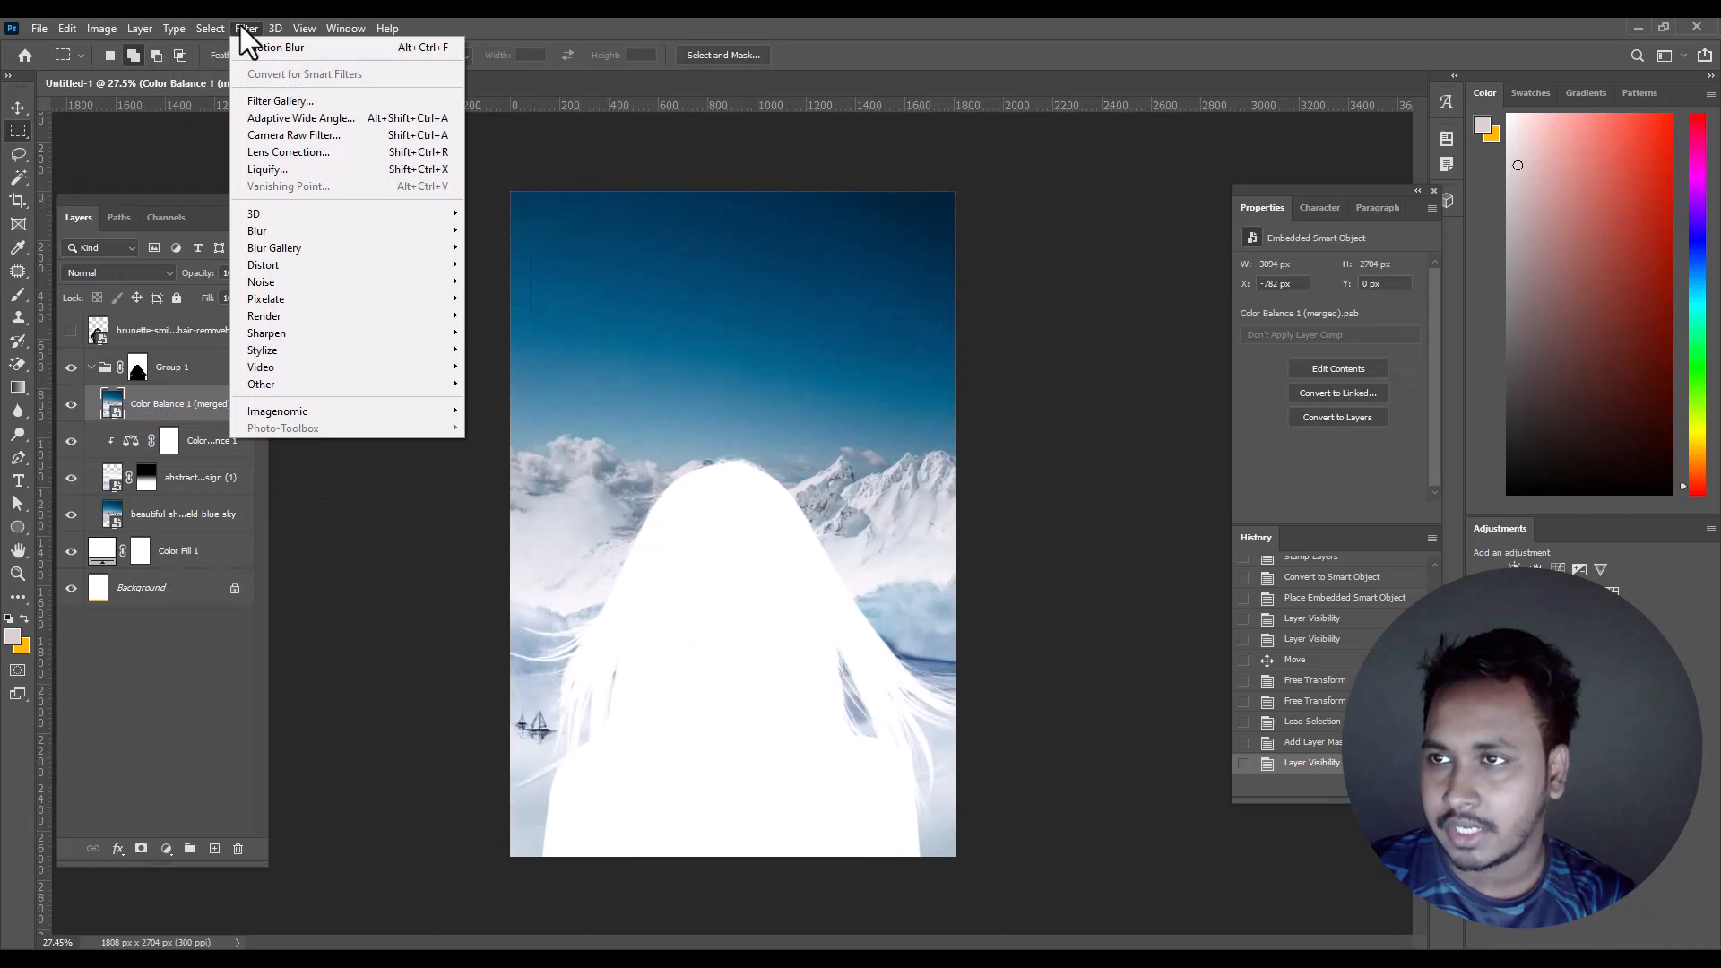
left_click(302, 100)
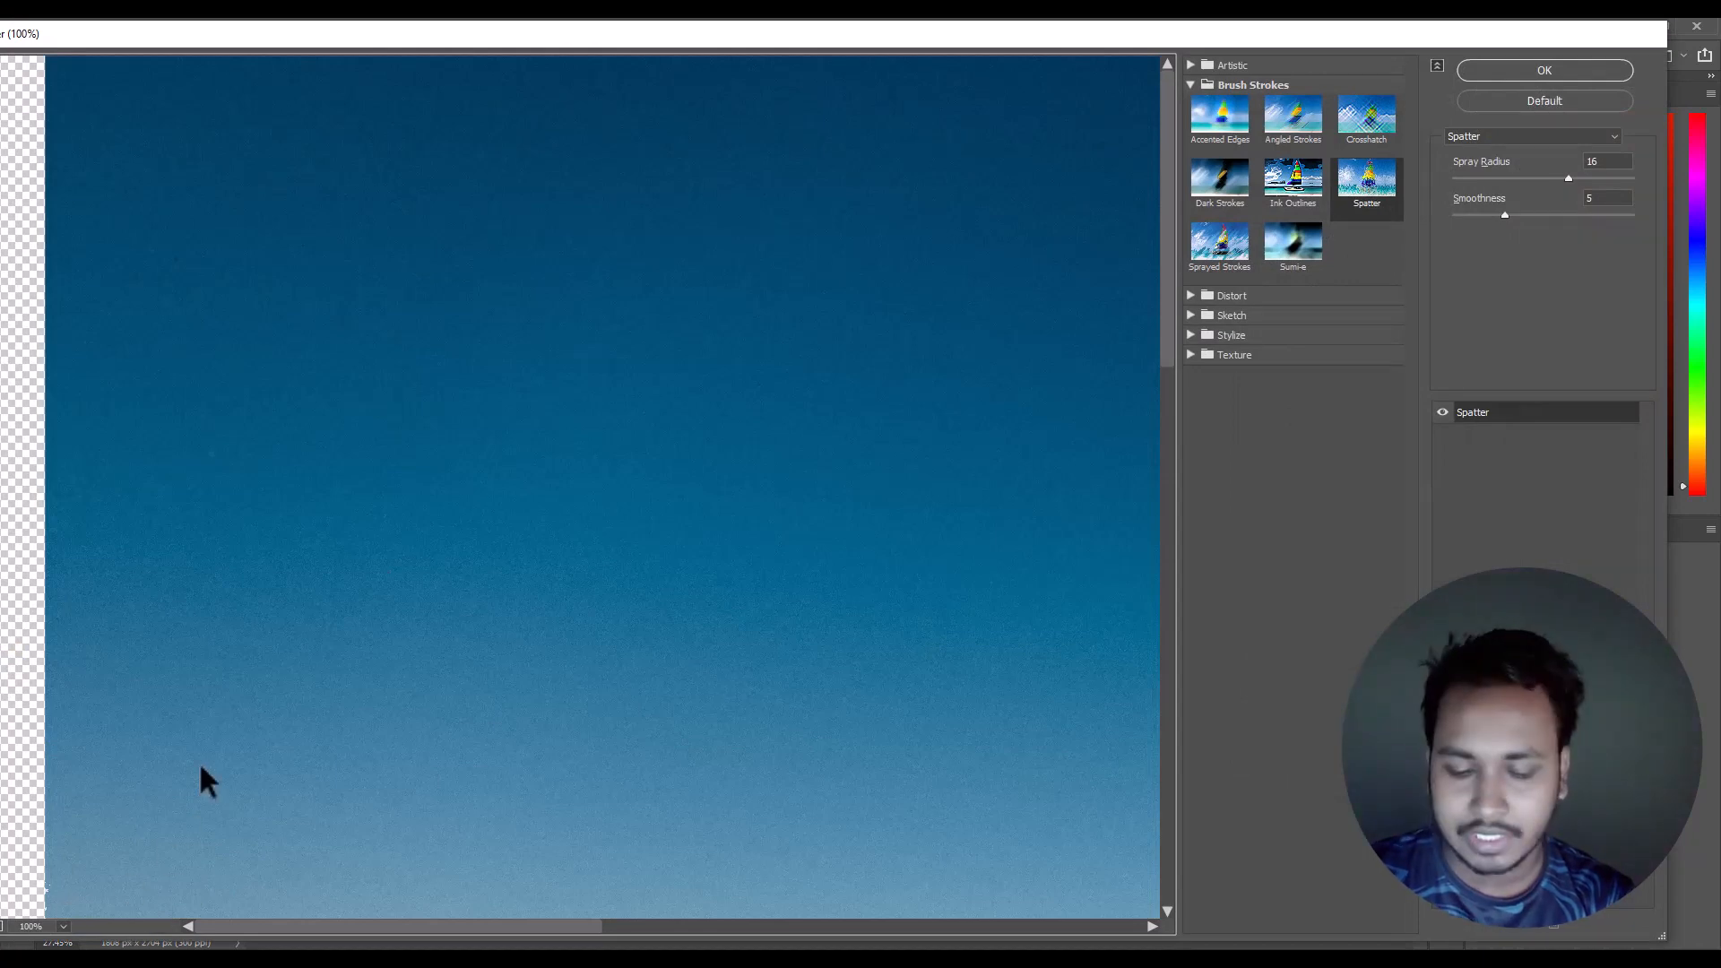
key("ctrl+0")
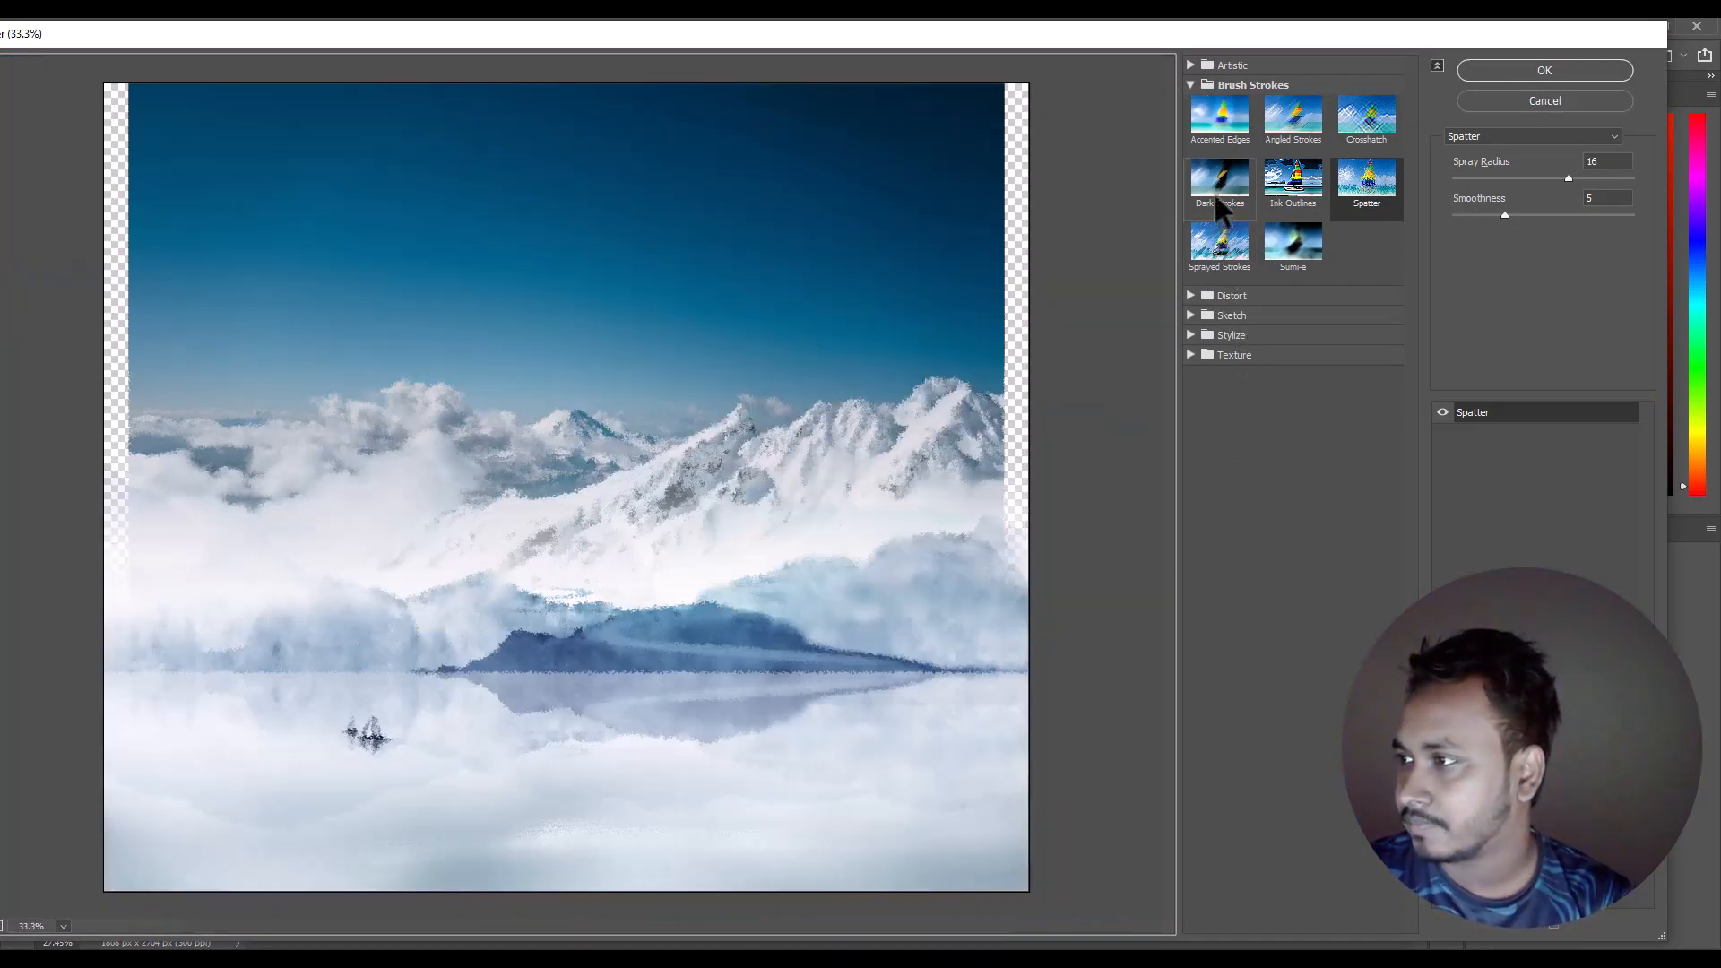
left_click(1372, 177)
left_click_drag(1495, 213, 1486, 214)
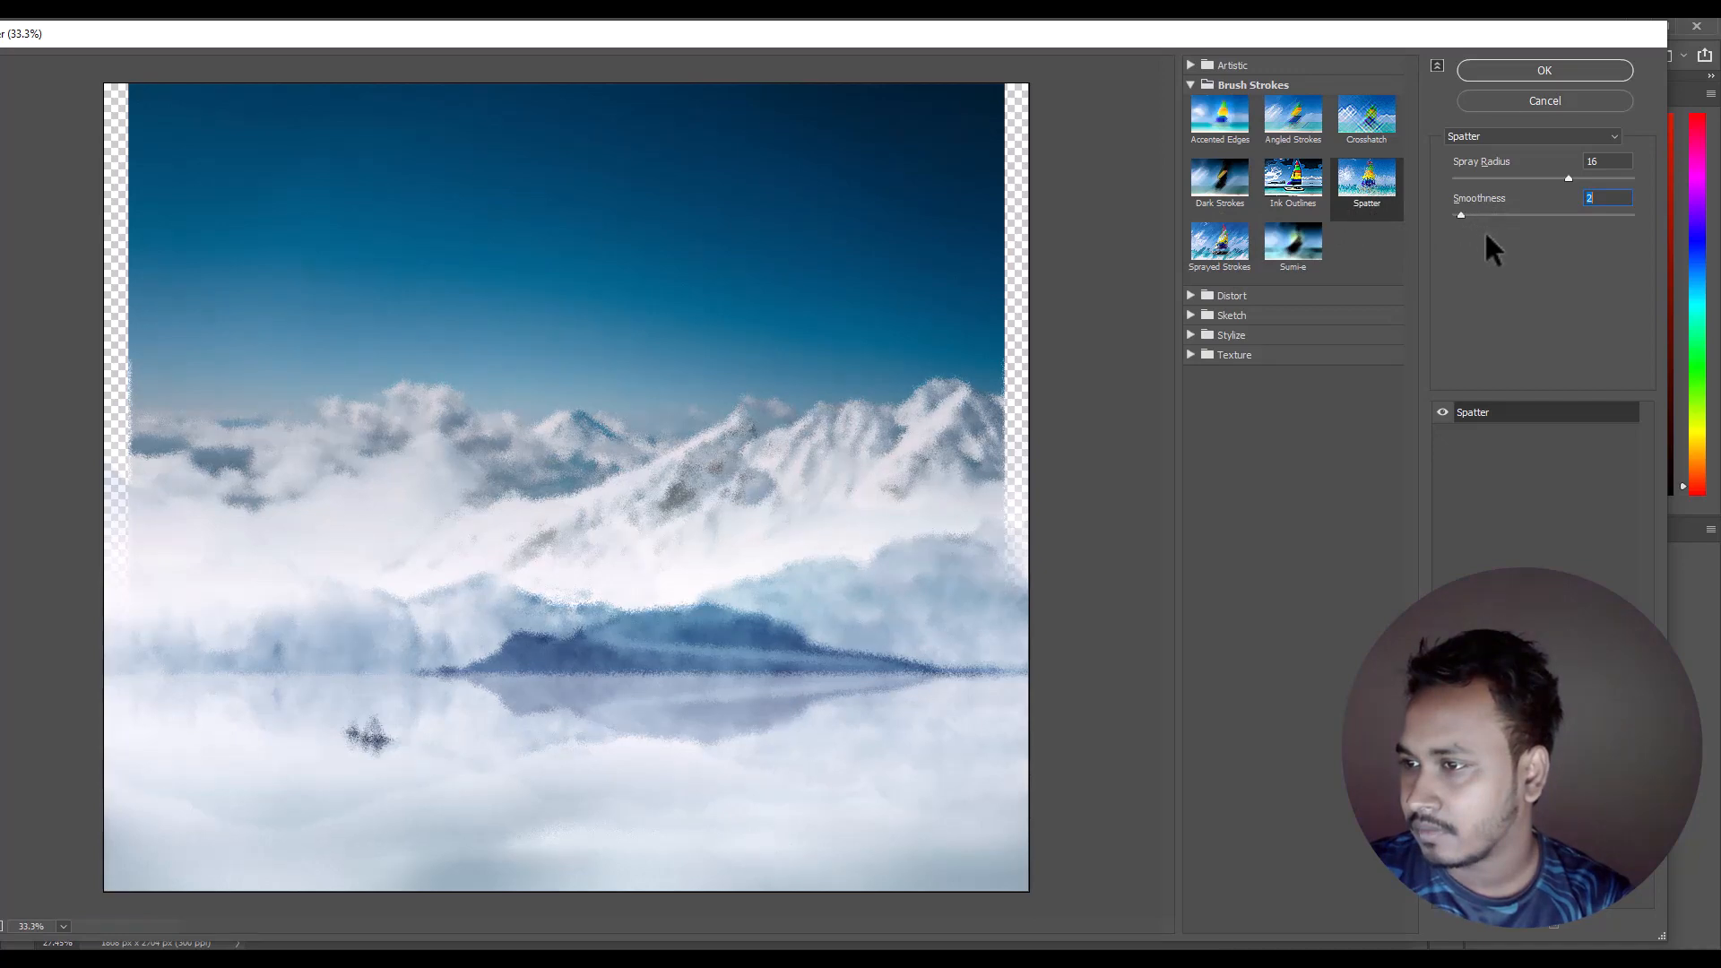
left_click(1477, 215)
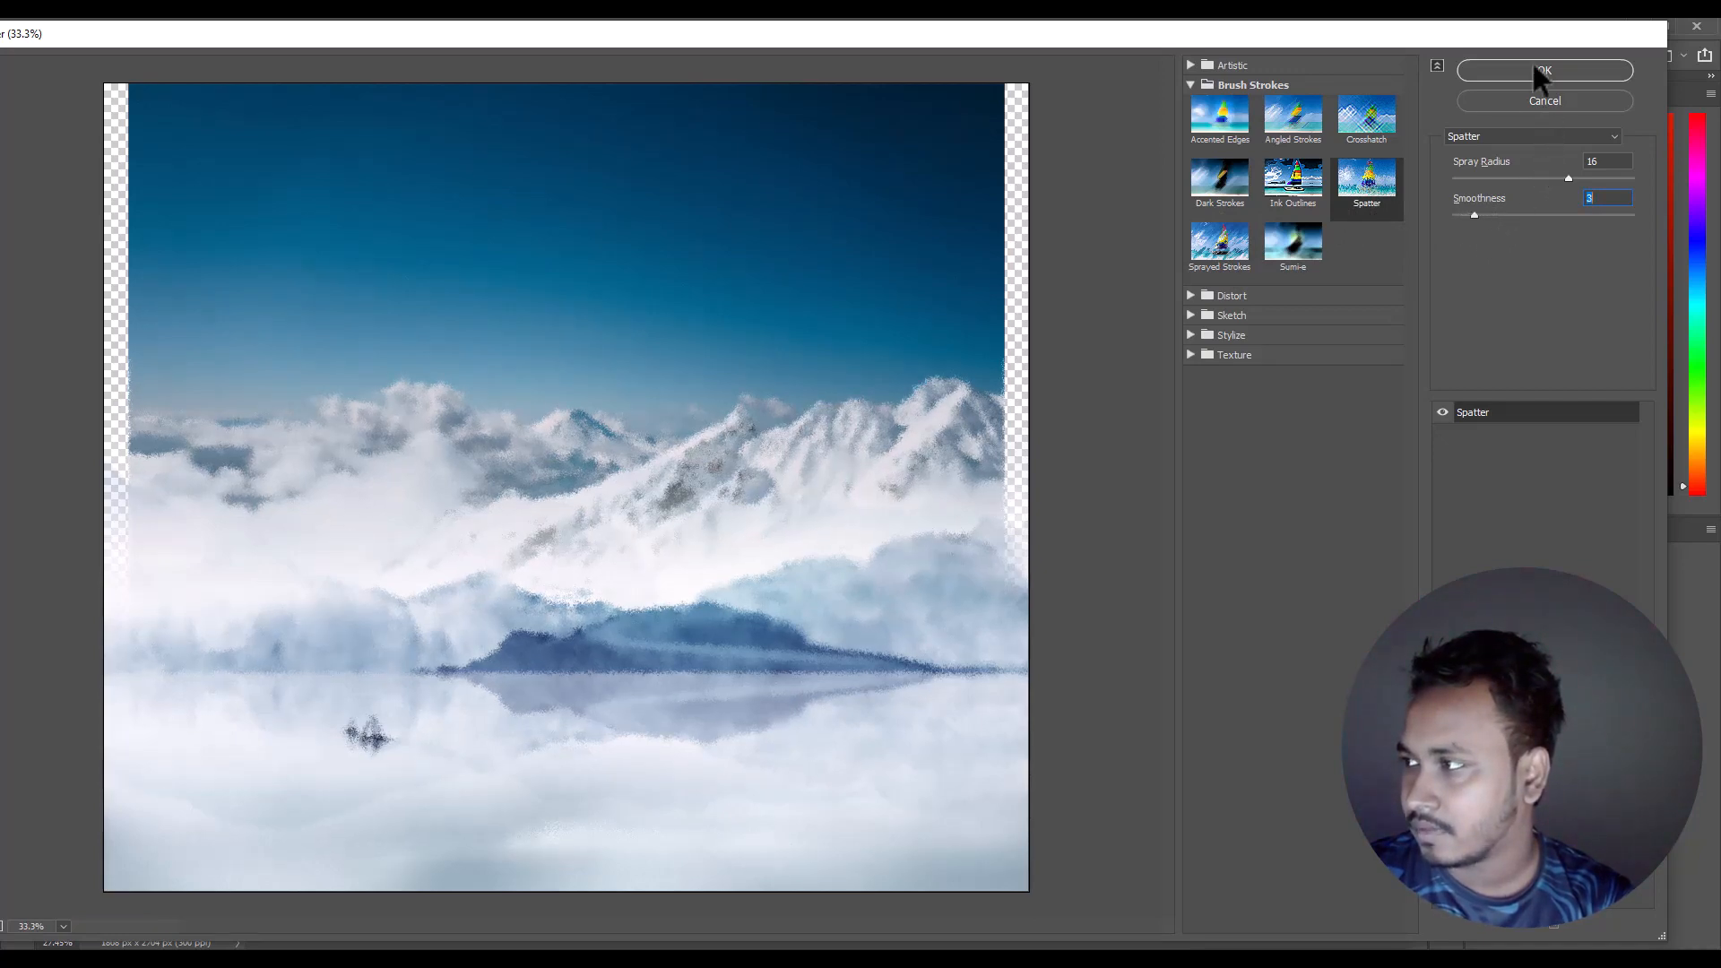
type("2")
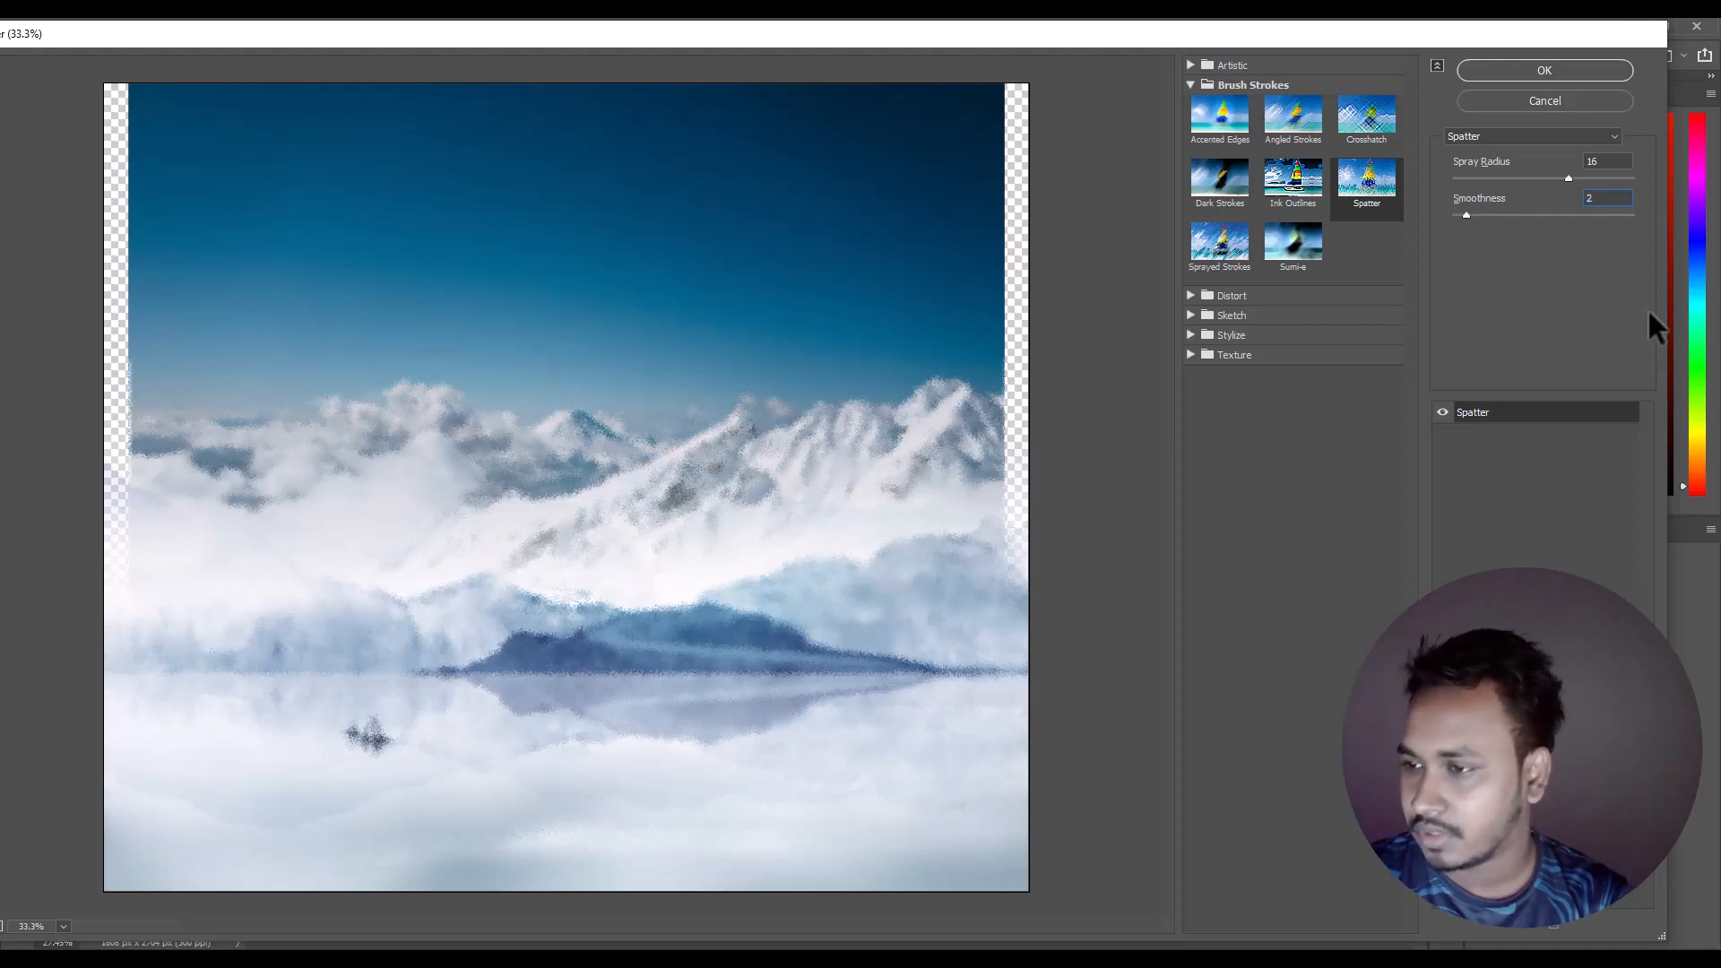
left_click(1570, 72)
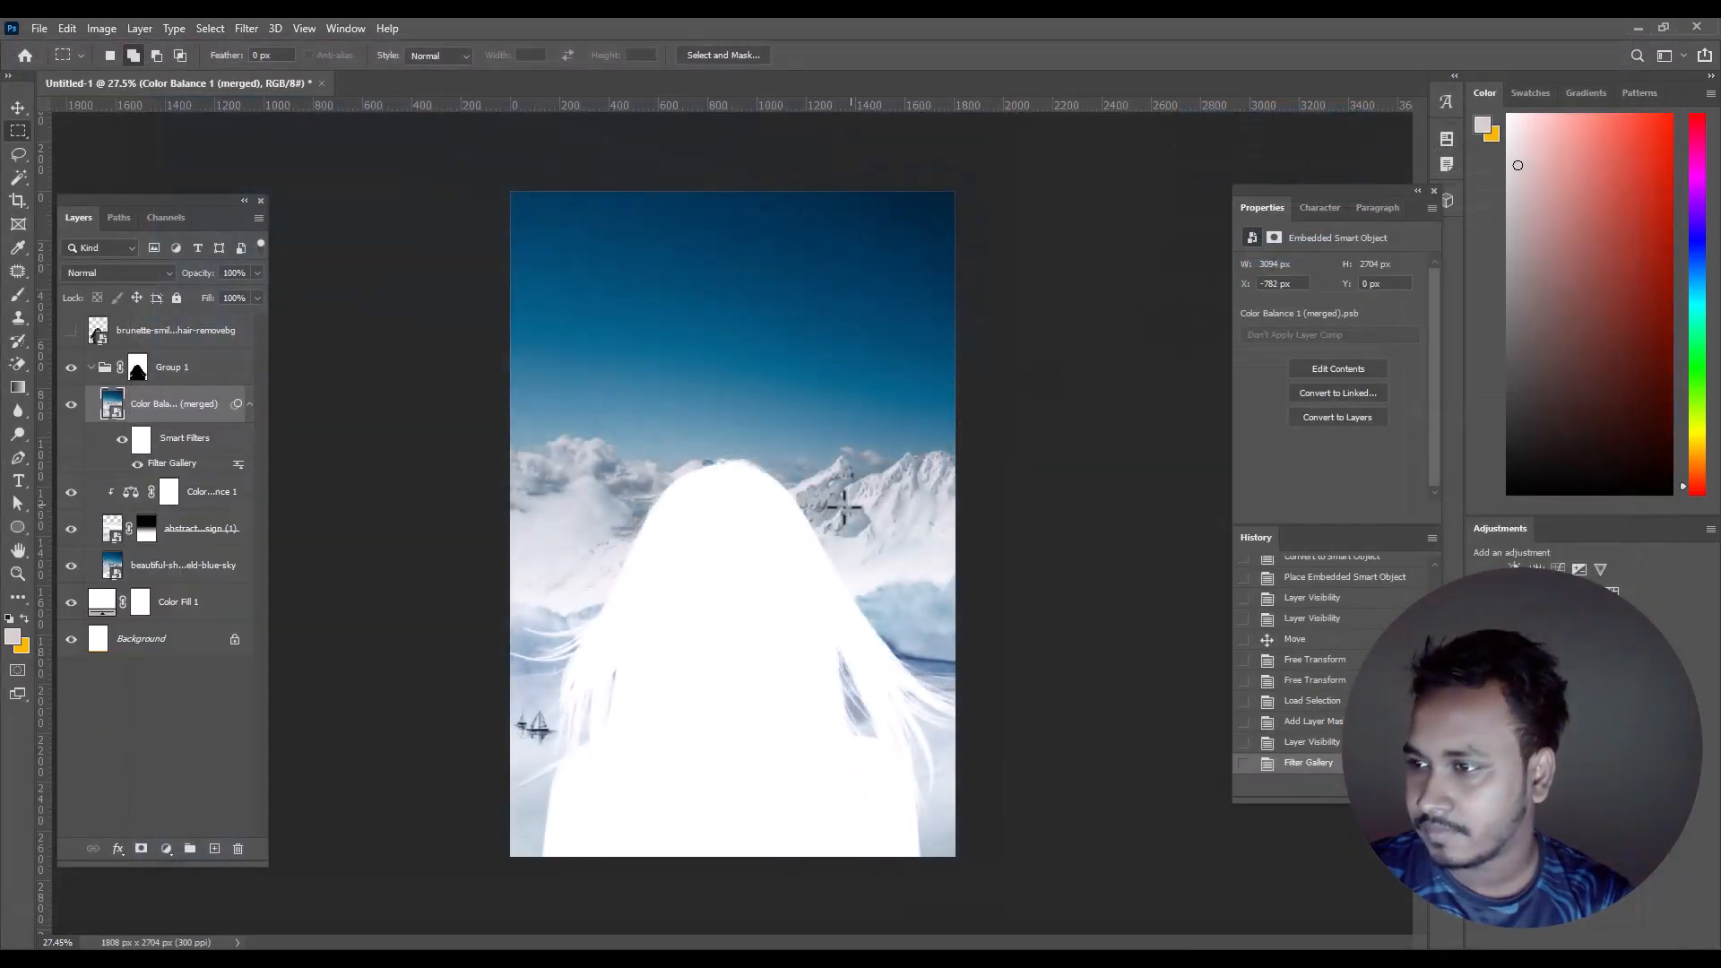
- Reopen the merged landscape layer's Filter Gallery smart filter and set the Spatter Smoothness to 4
left_click_drag(874, 544, 776, 568)
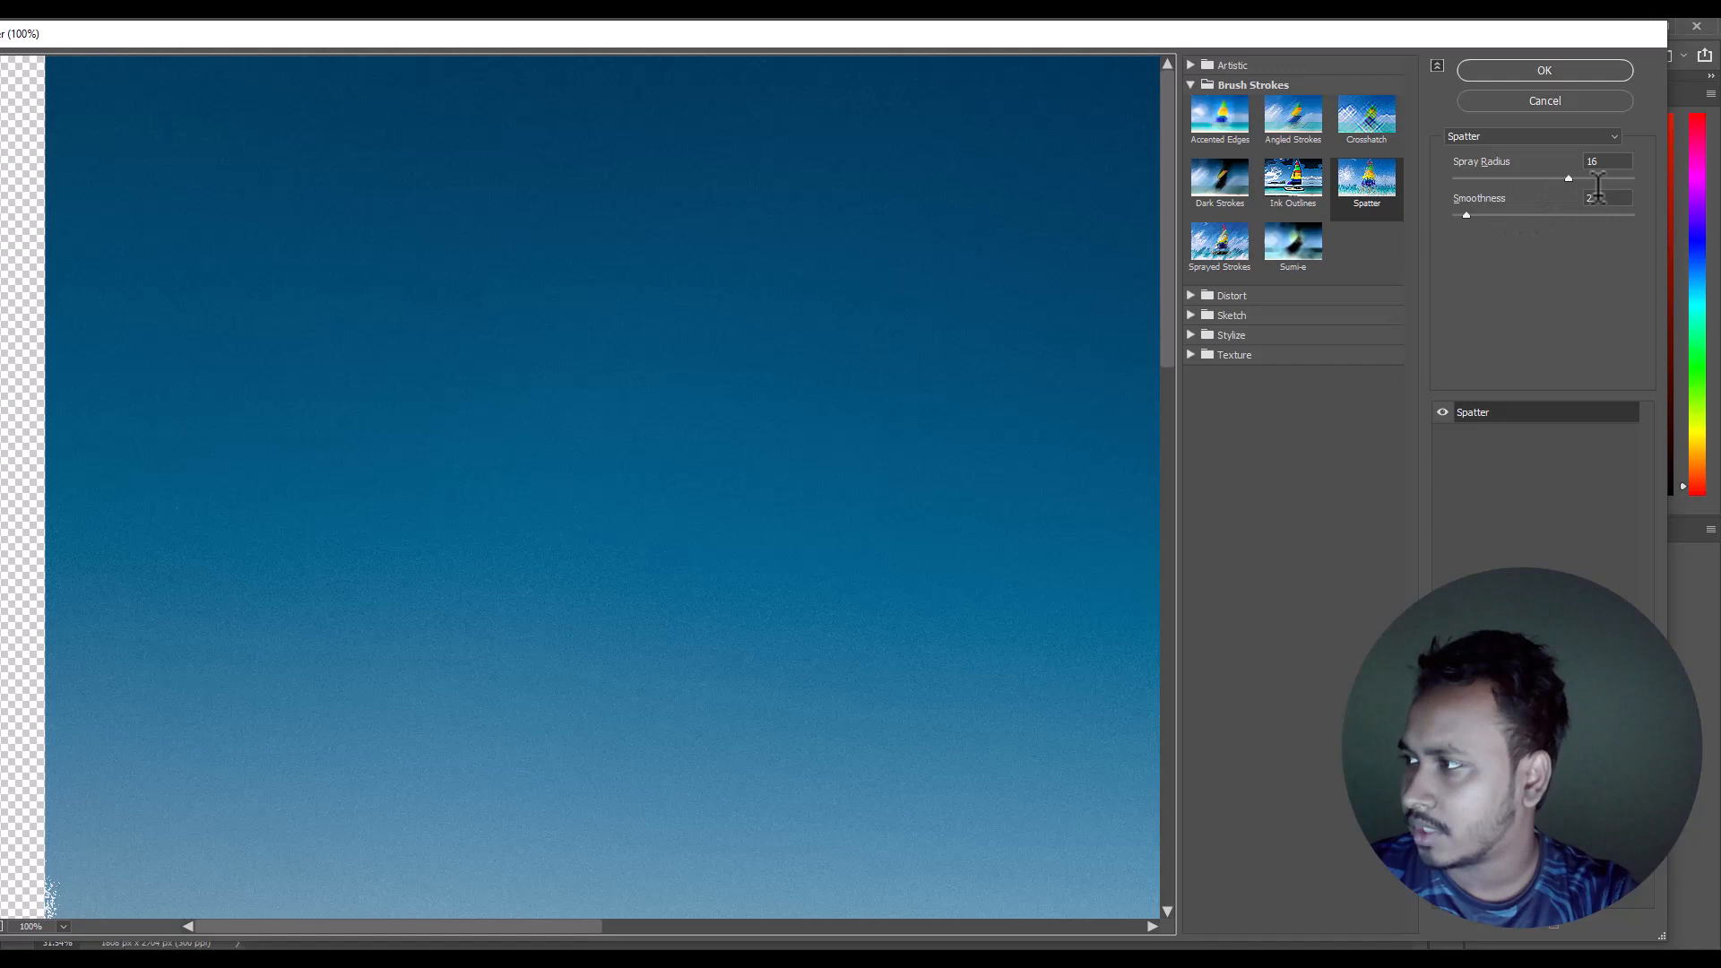
left_click_drag(1599, 195, 1248, 239)
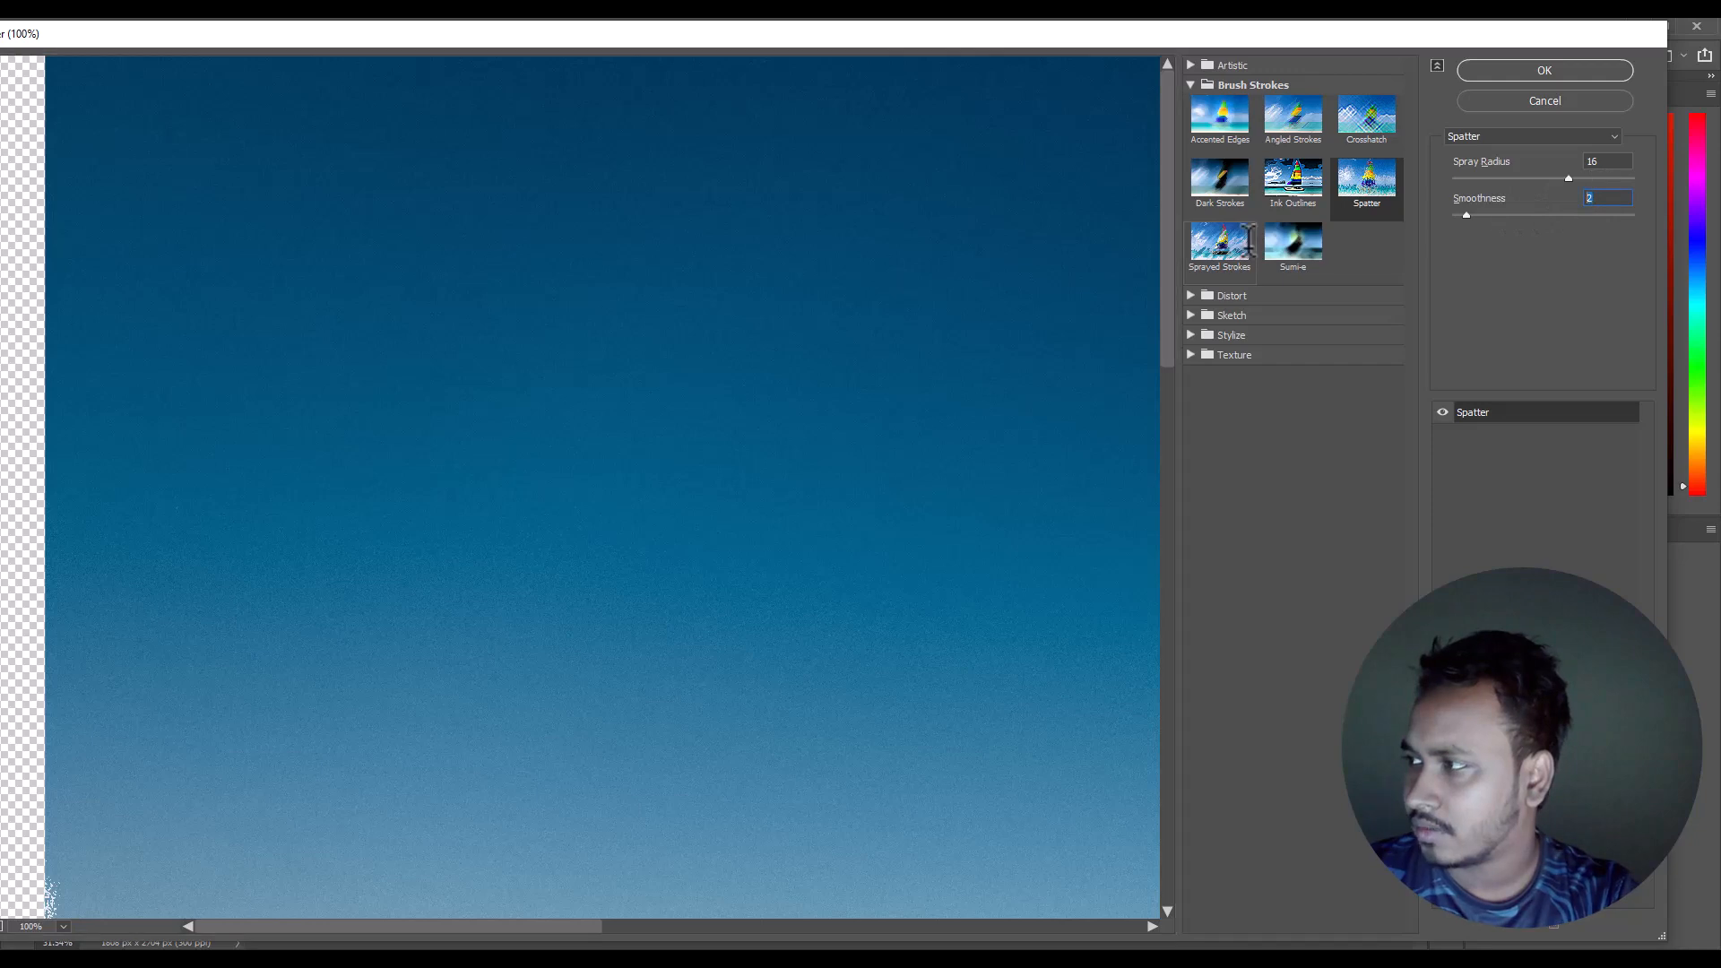
scroll(532, 460, "down", 3)
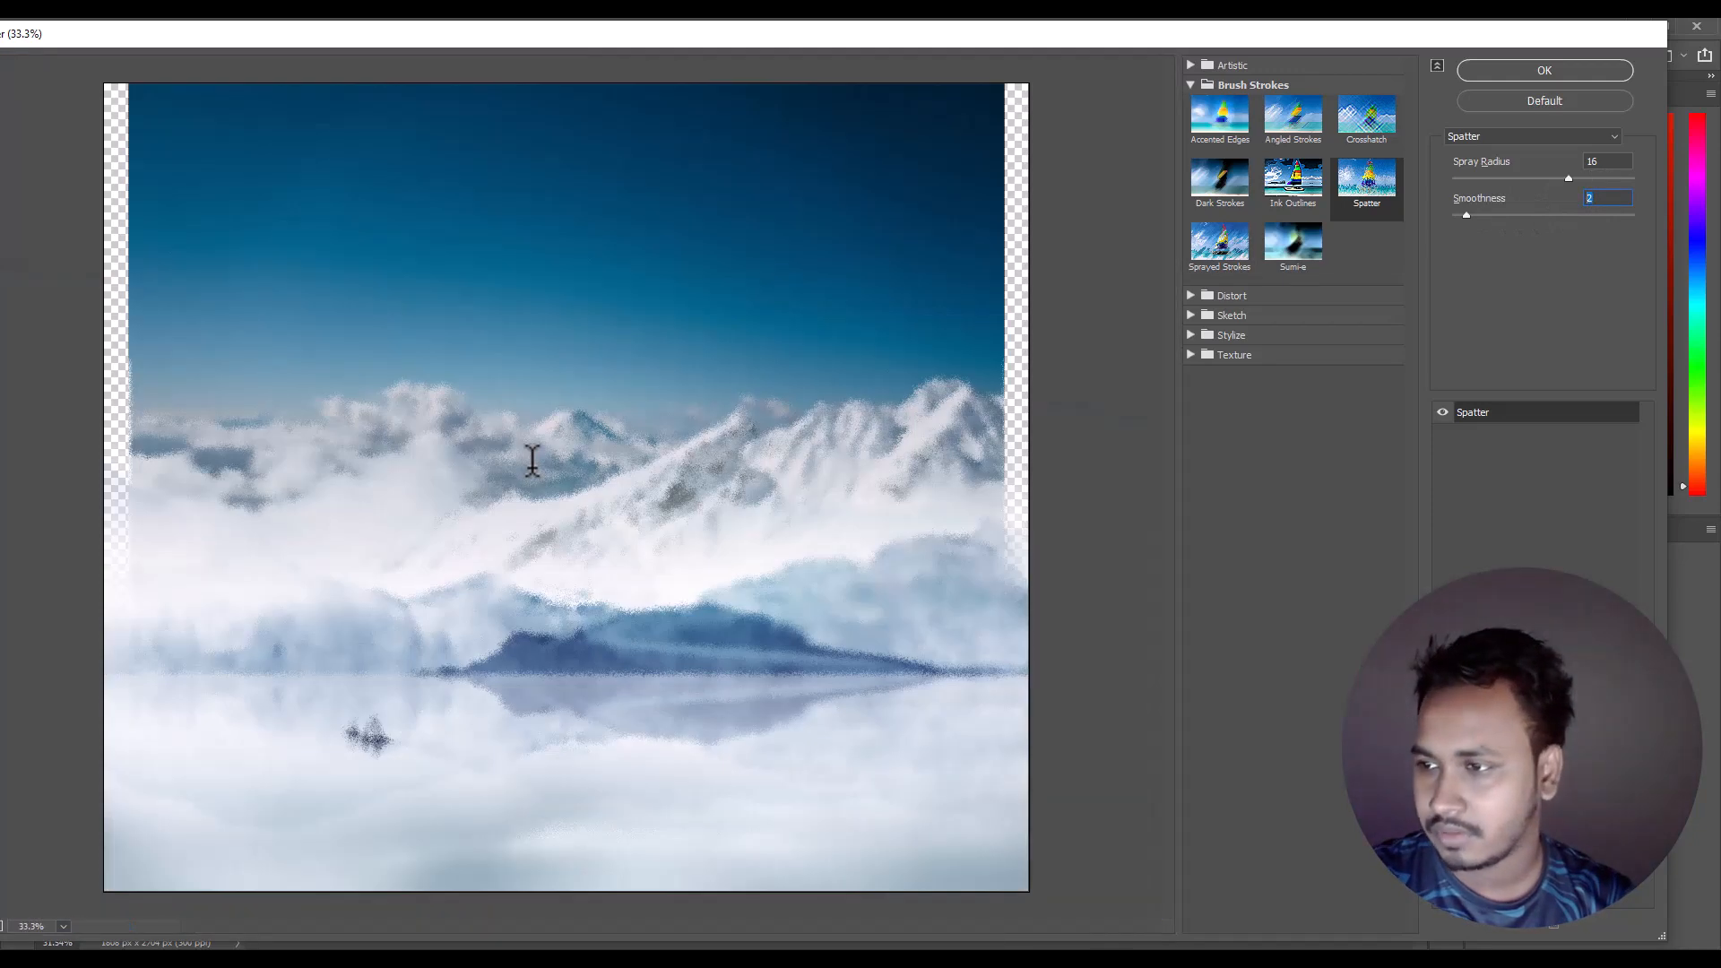
type("6")
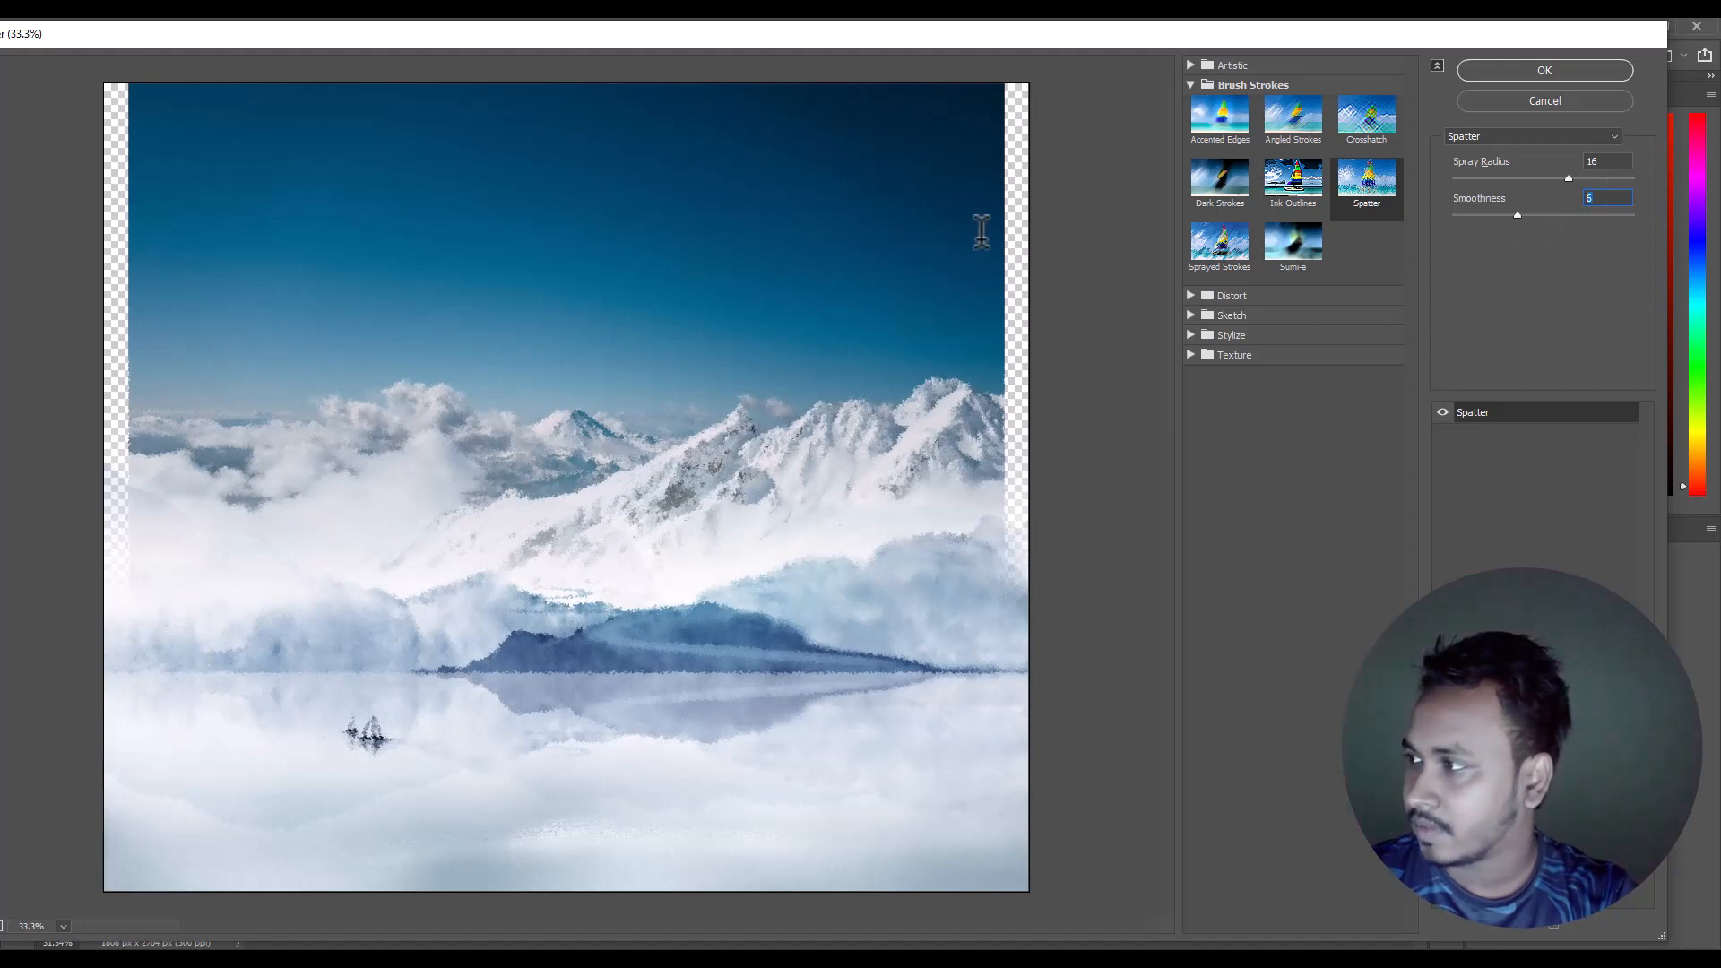
key("Down")
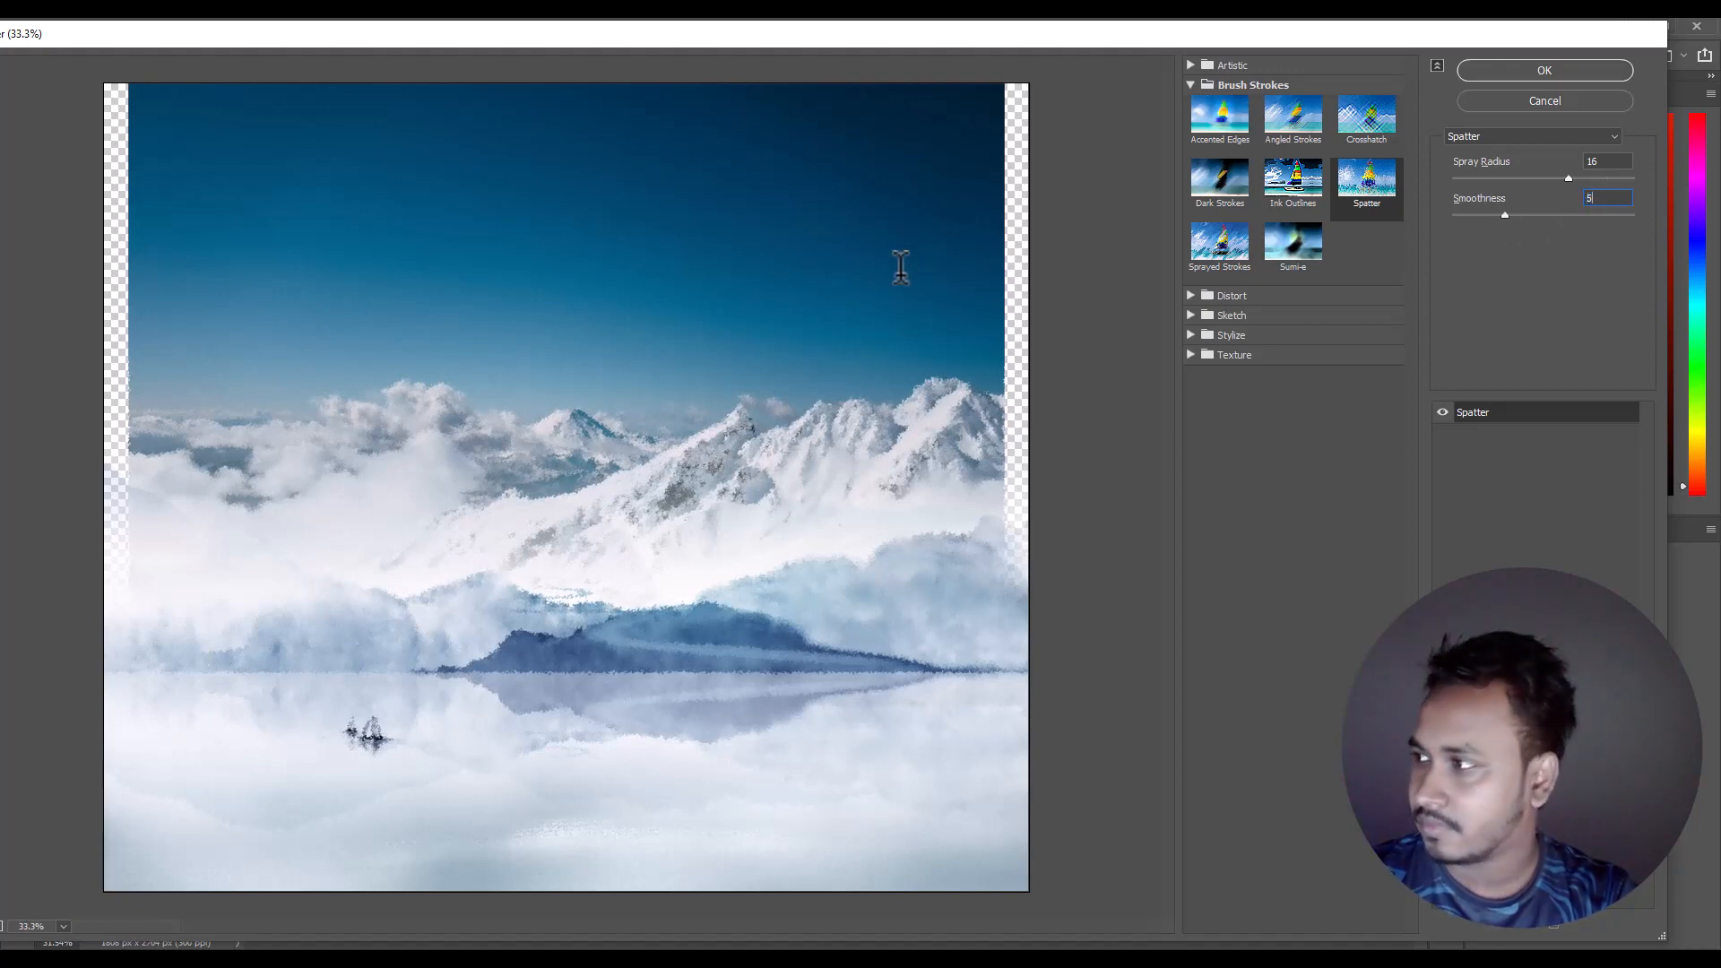
type("4")
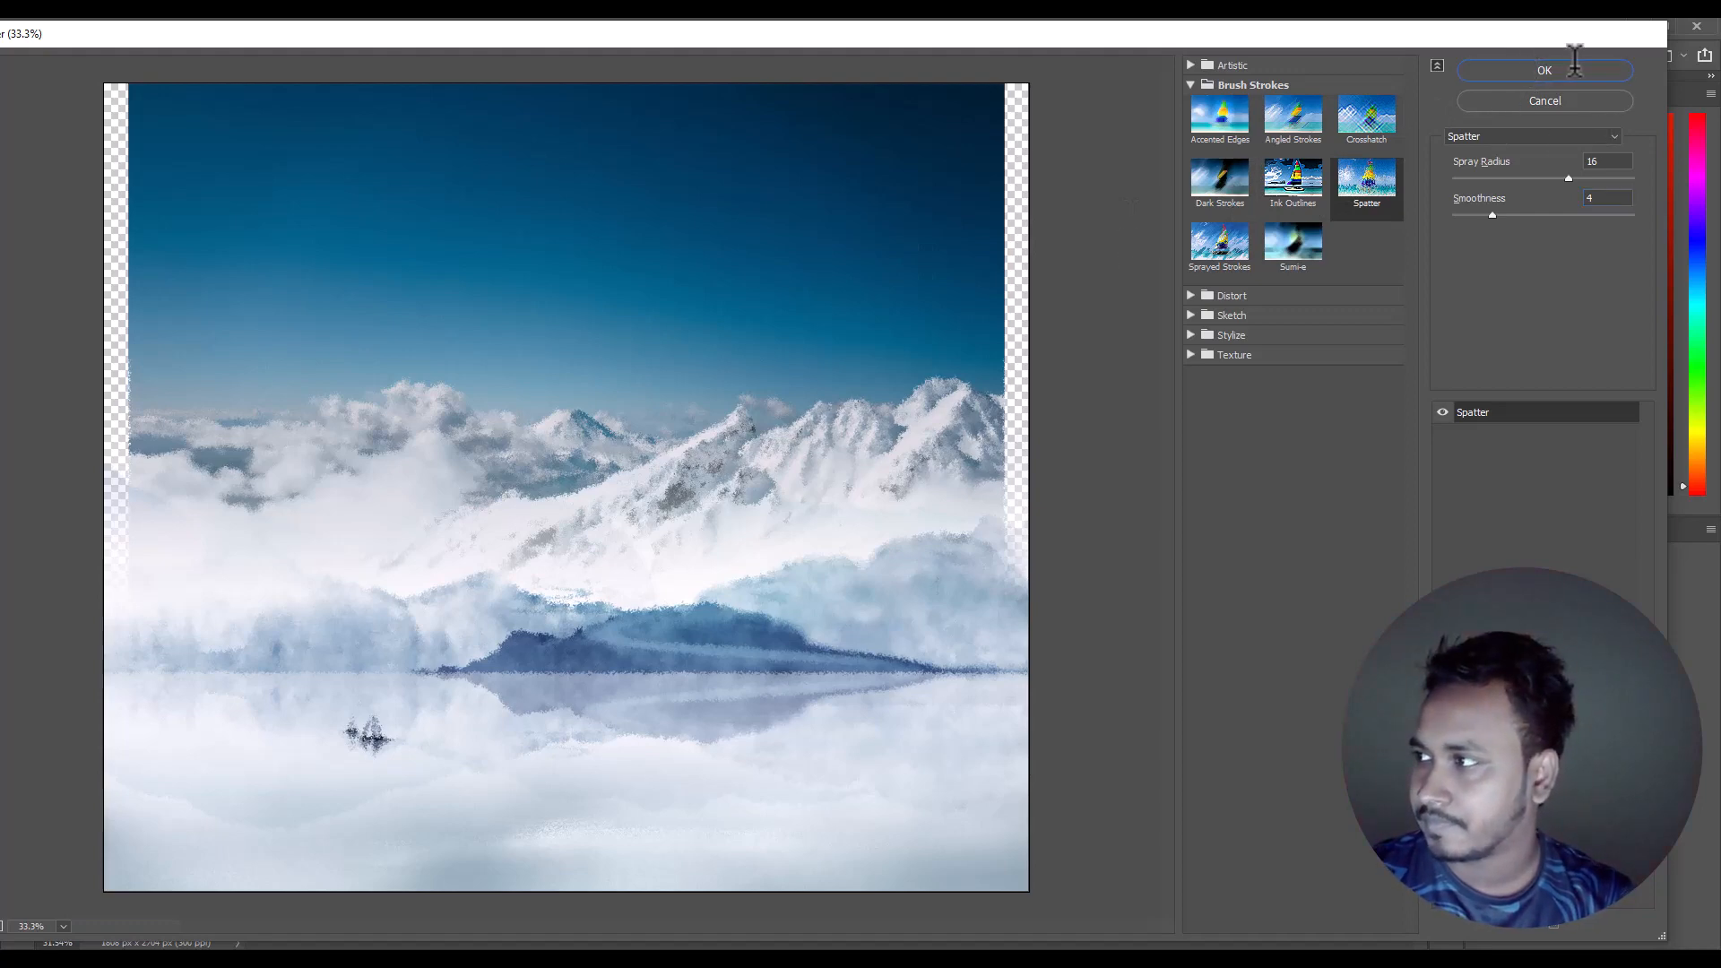
left_click(1544, 70)
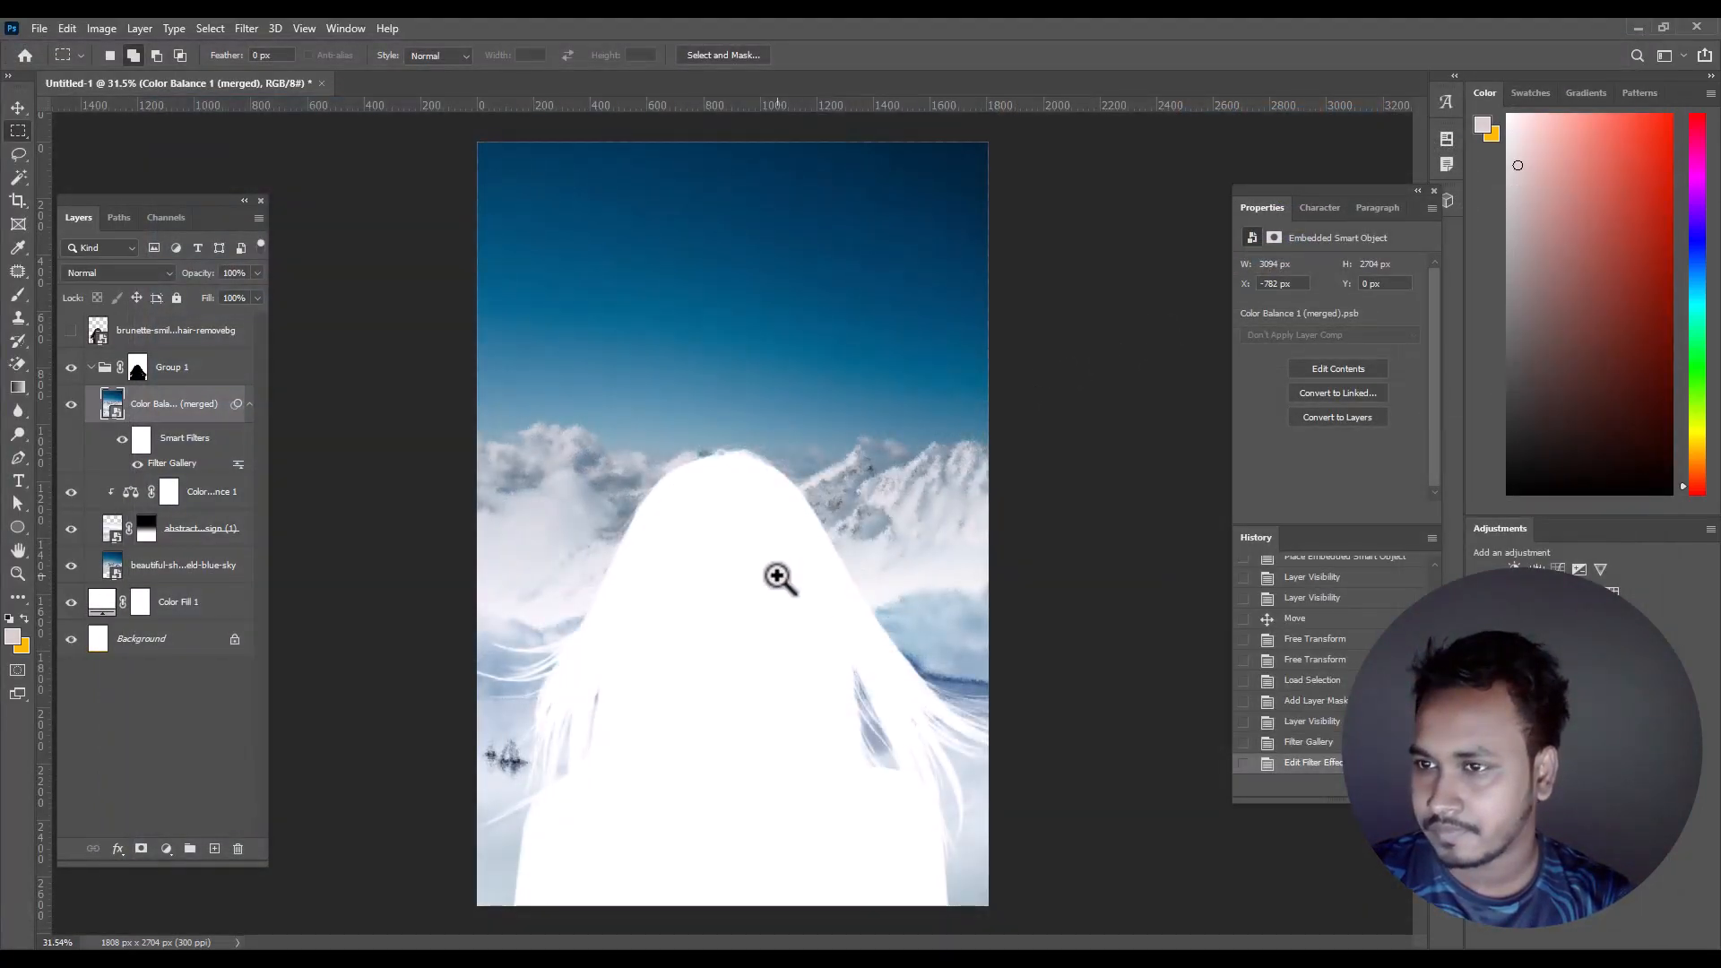
mouse_move(778, 608)
left_mouse_down()
mouse_move(801, 642)
mouse_move(783, 595)
left_mouse_up()
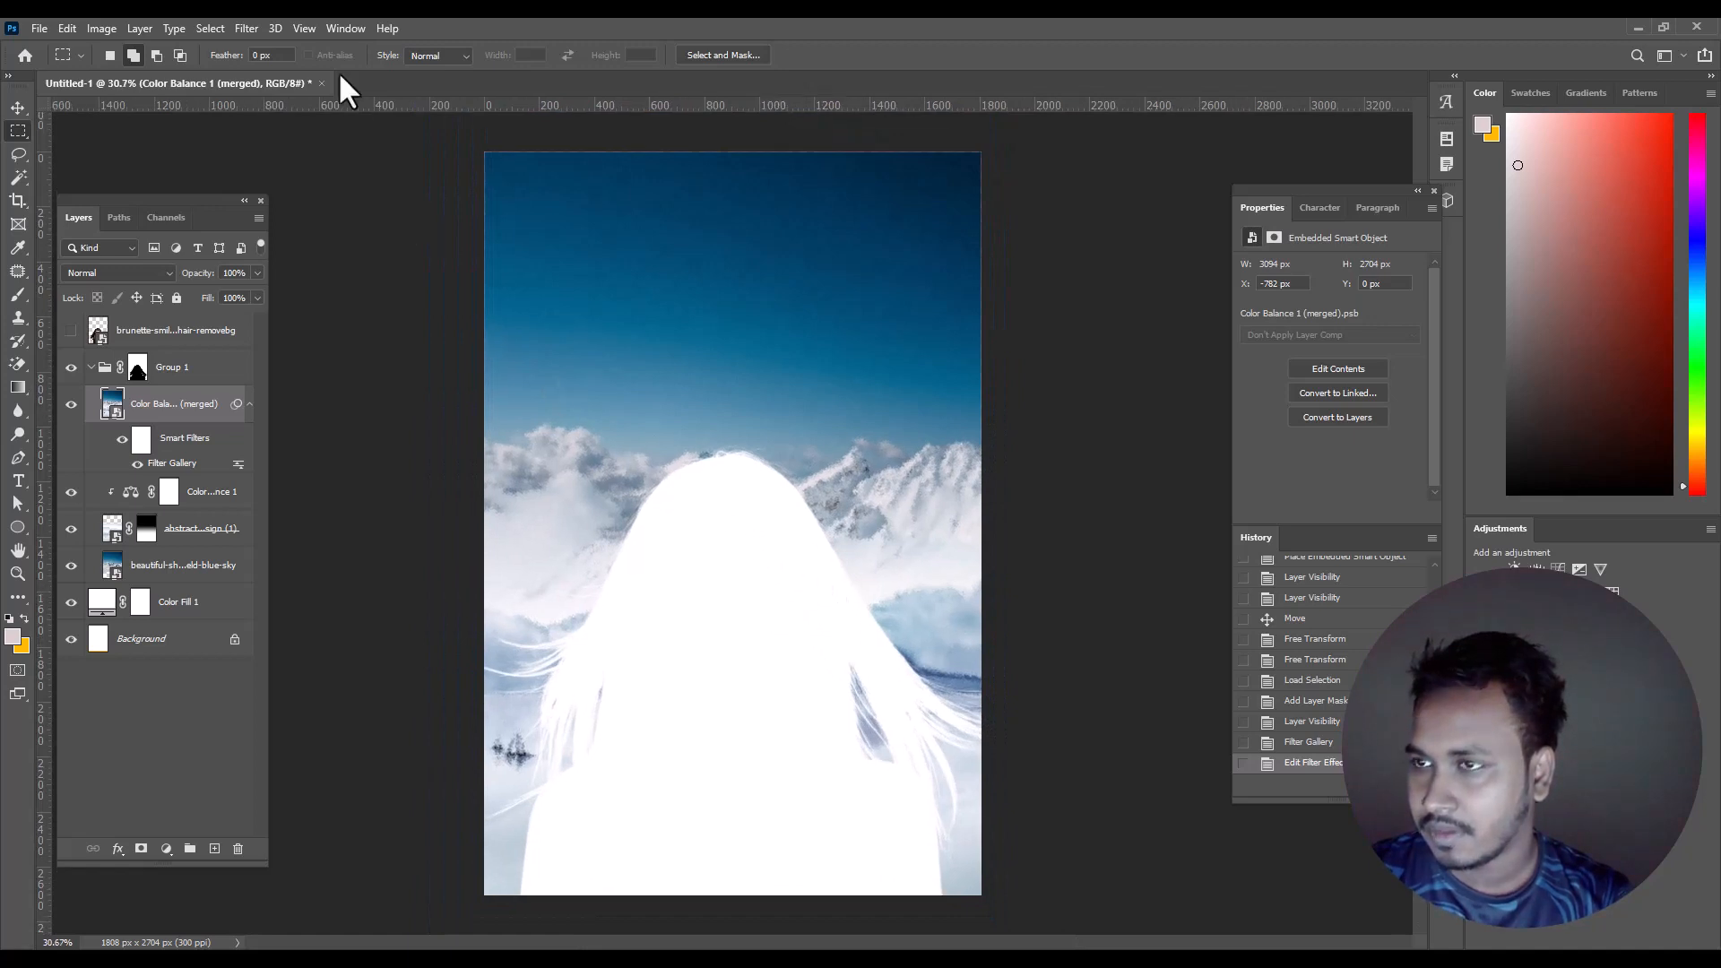
- Apply a Gaussian Blur with a 4-pixel radius to the merged landscape layer and compare the image with and without it
left_click(244, 27)
mouse_move(336, 229)
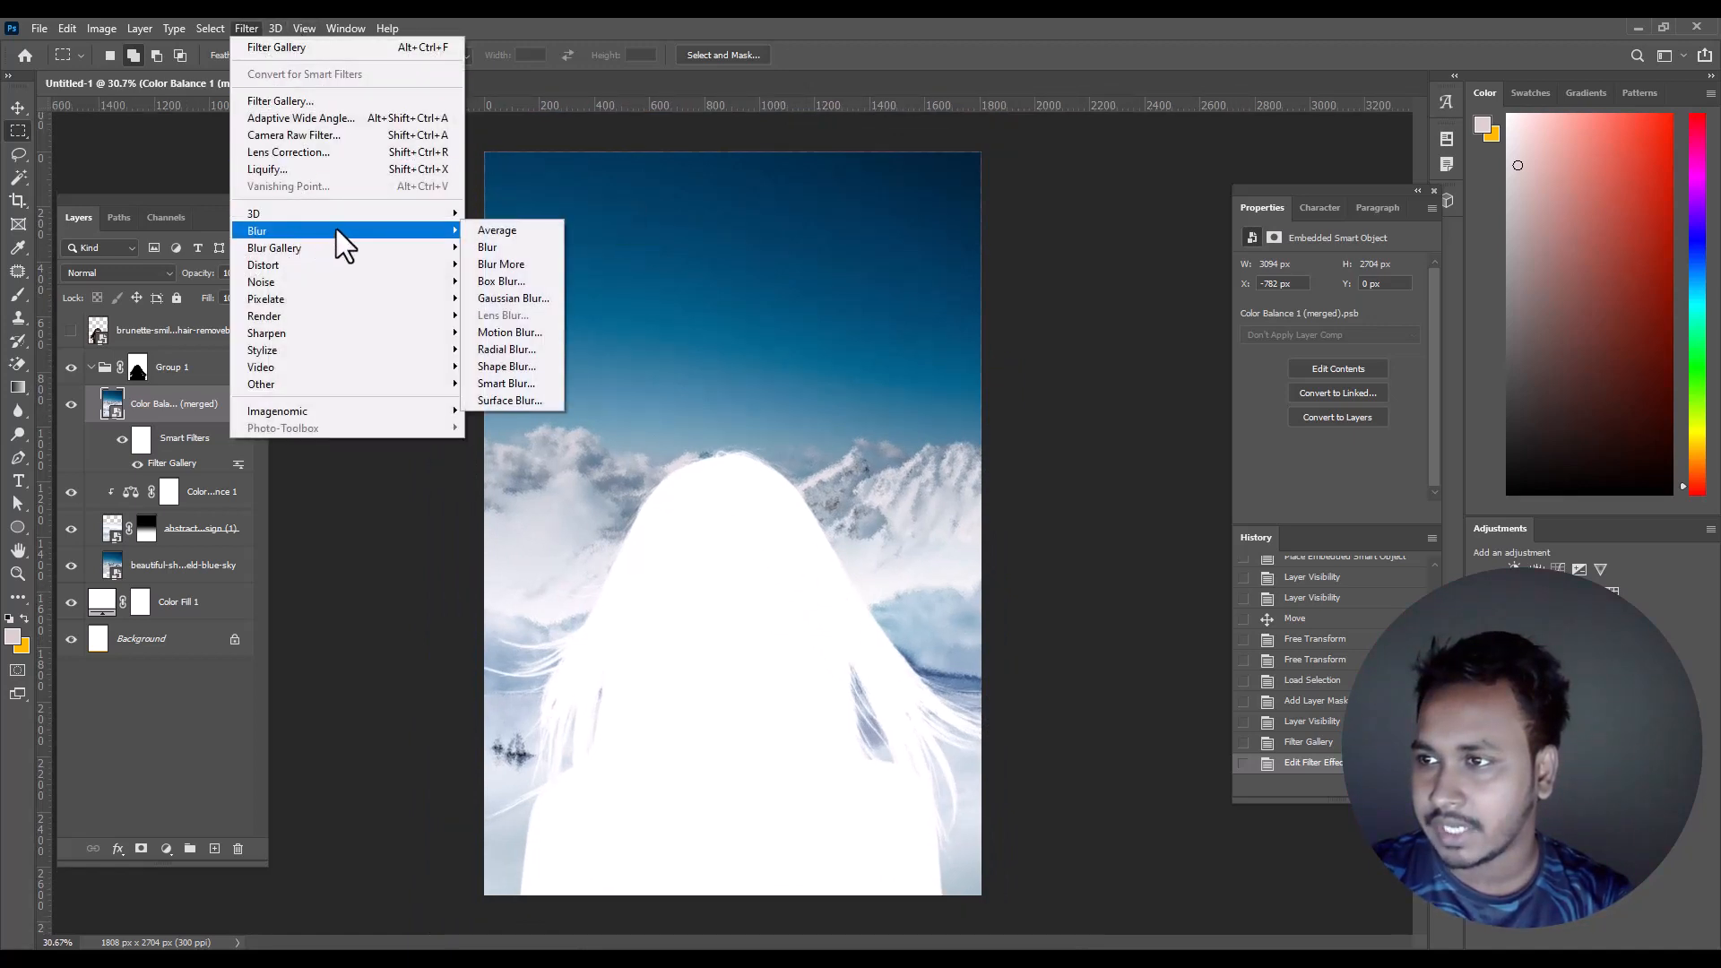
left_click(513, 298)
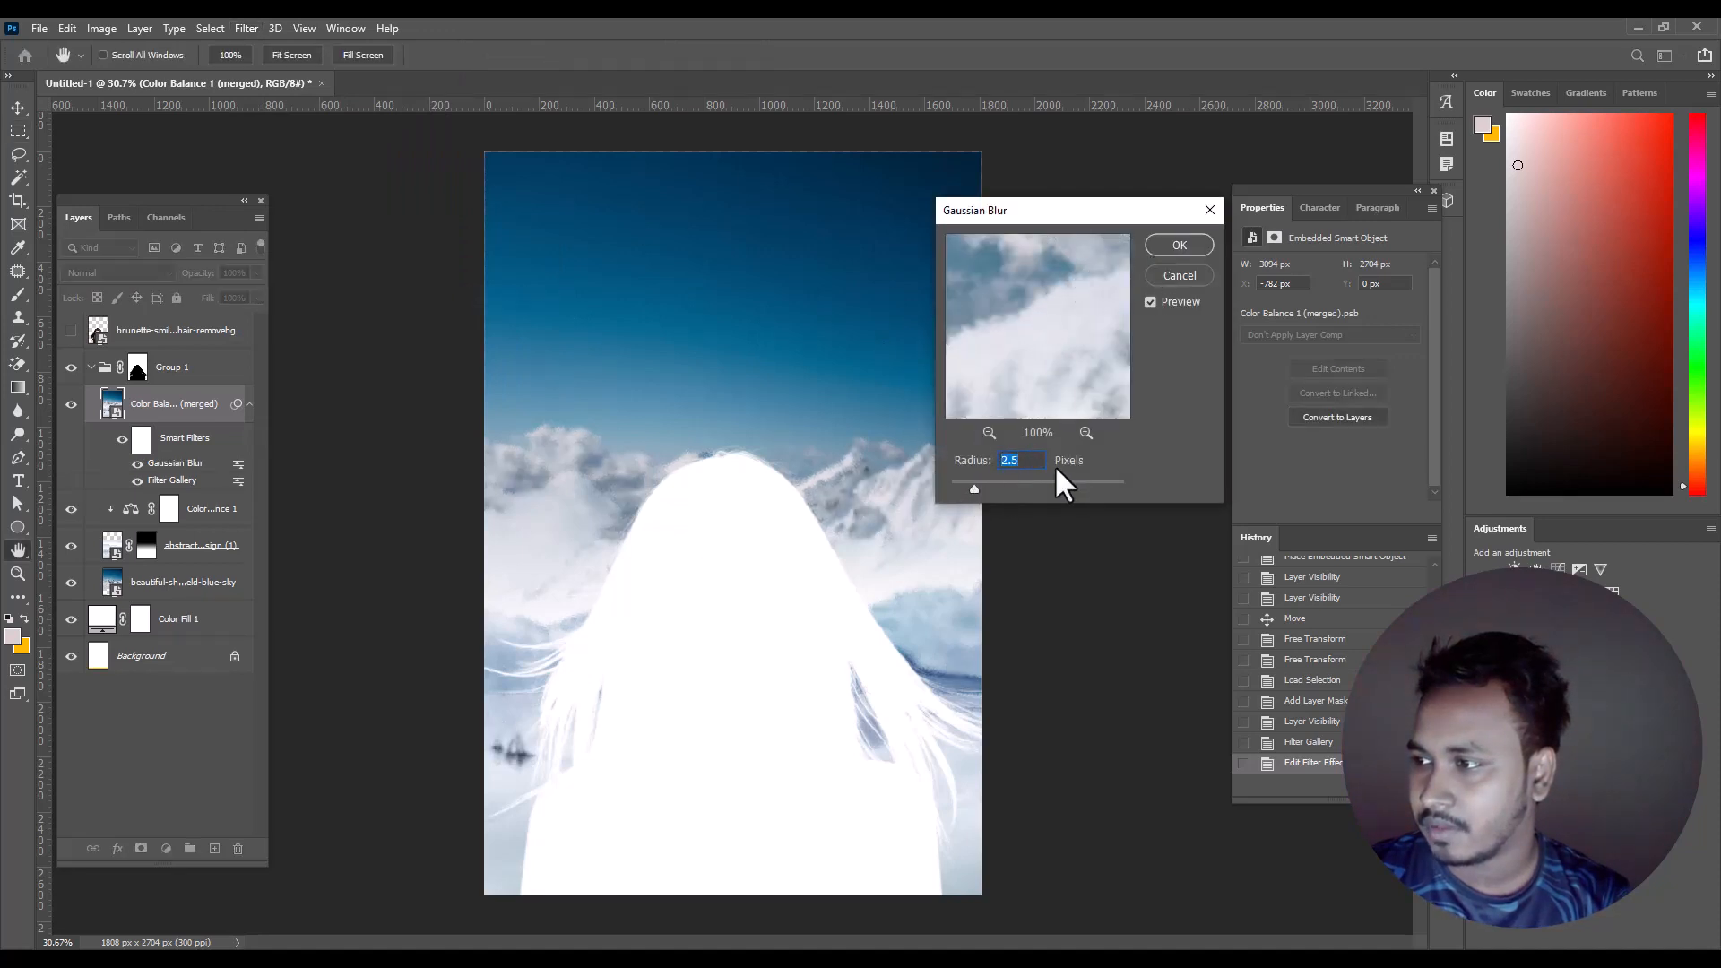
type("4")
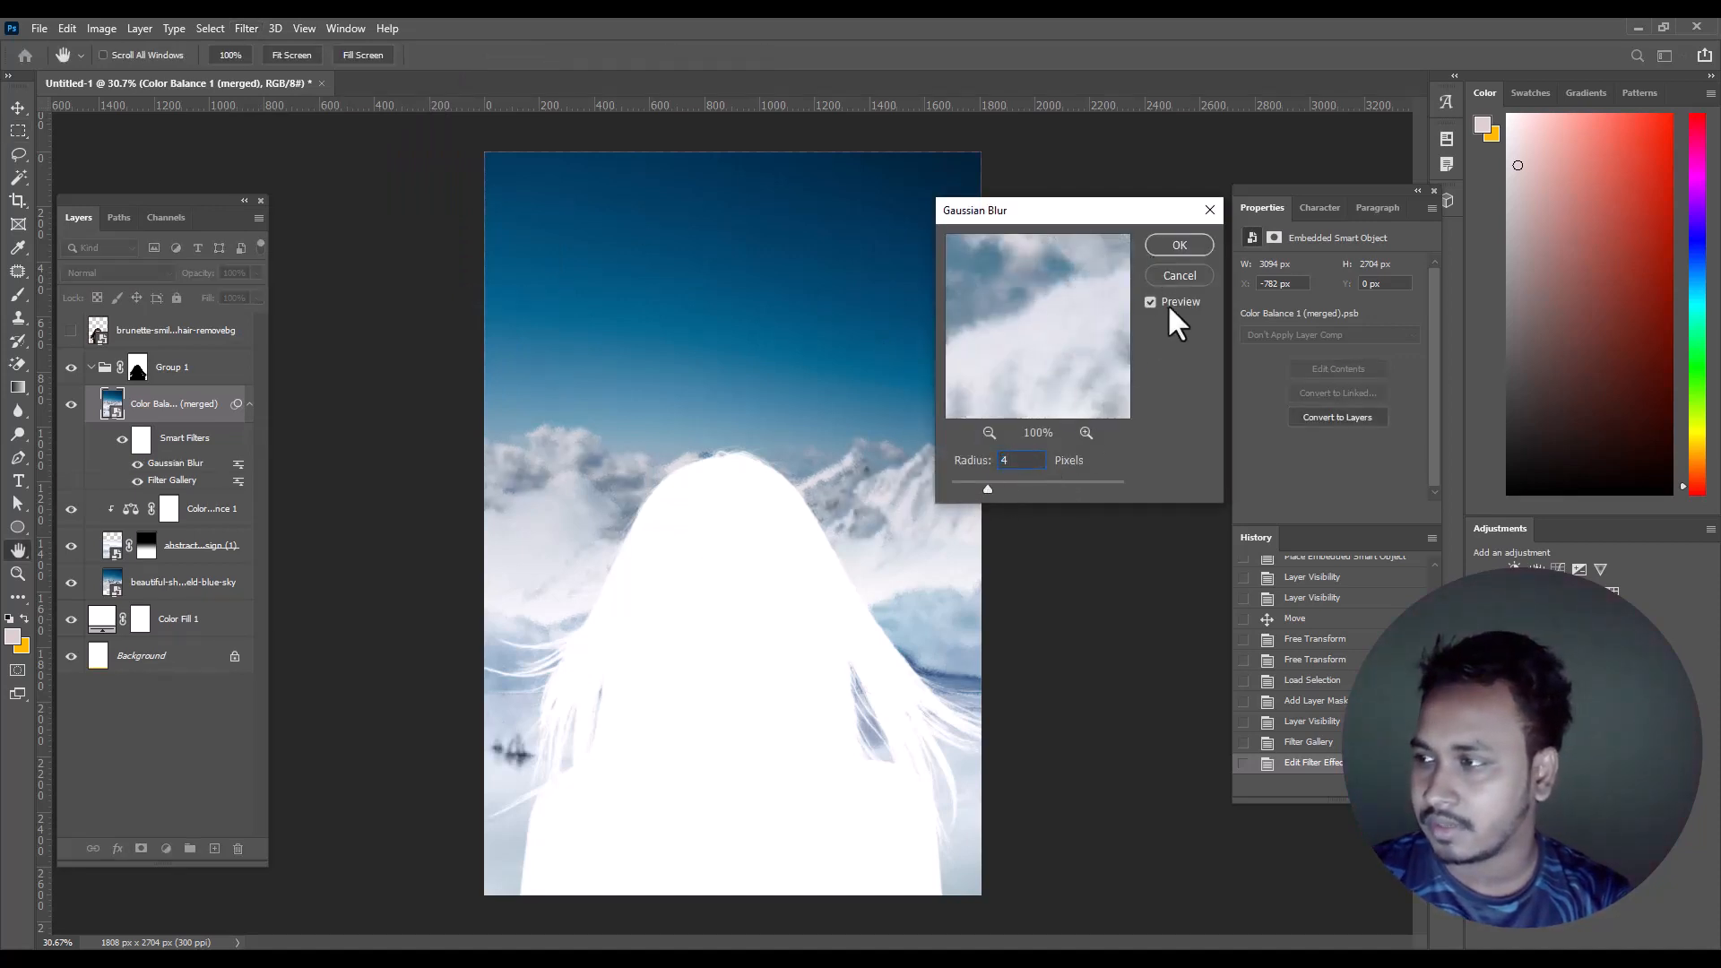
left_click(1176, 245)
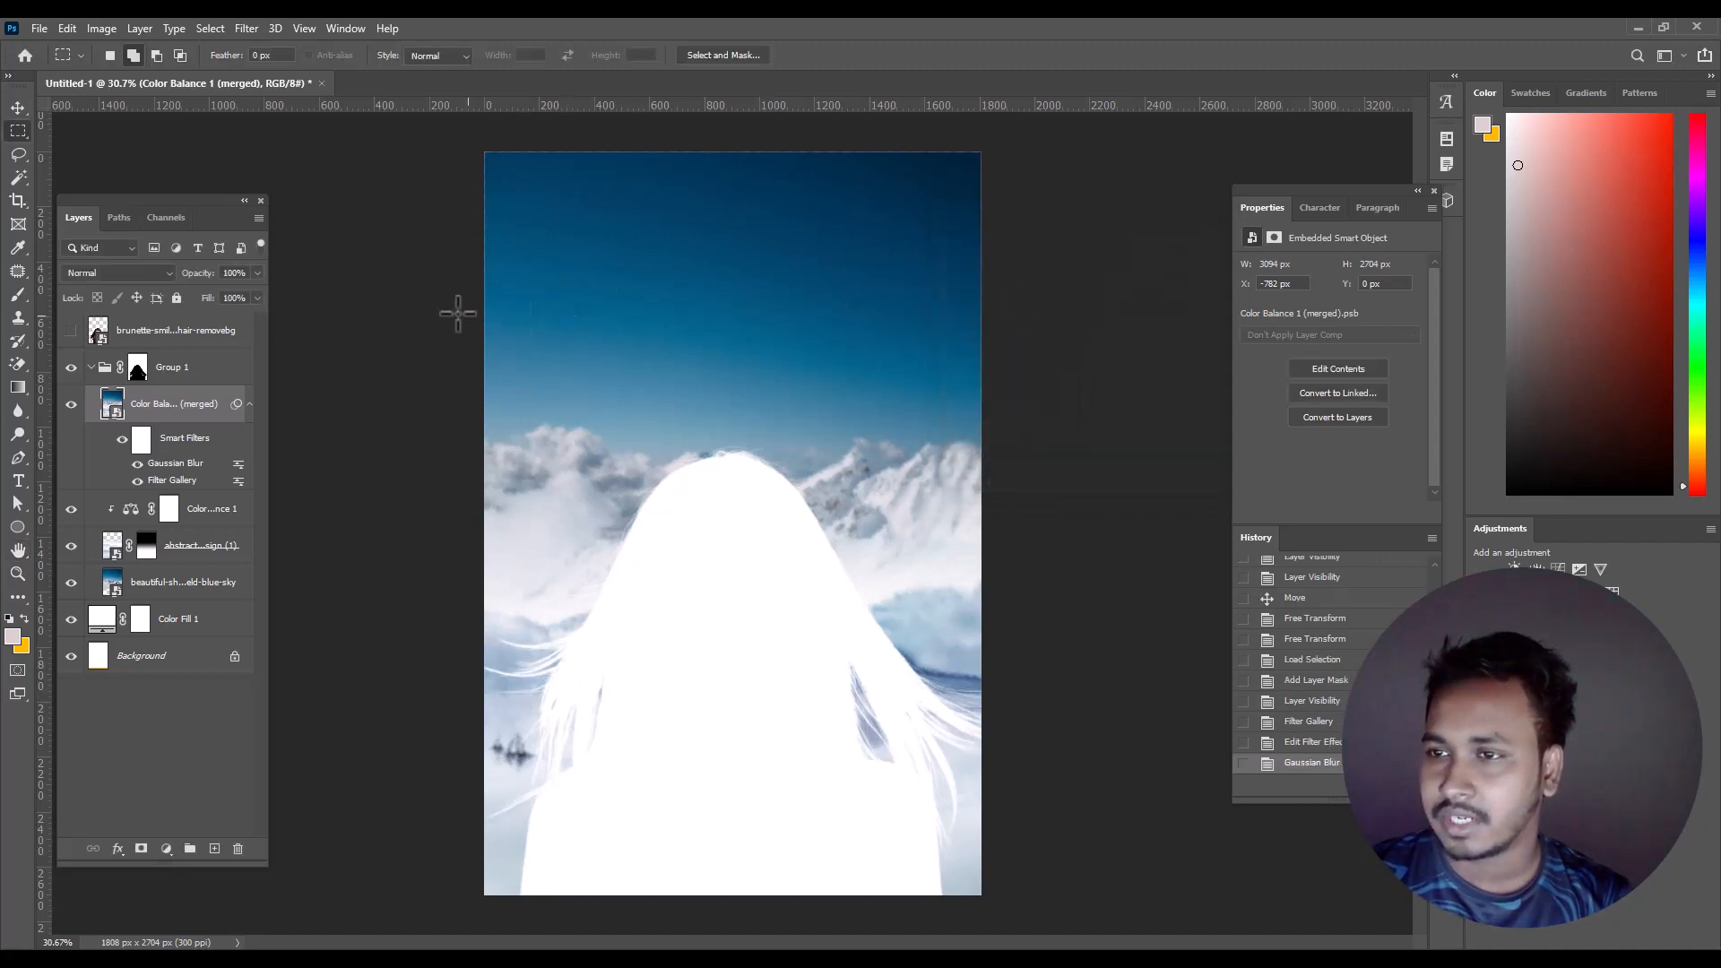
left_click(138, 480)
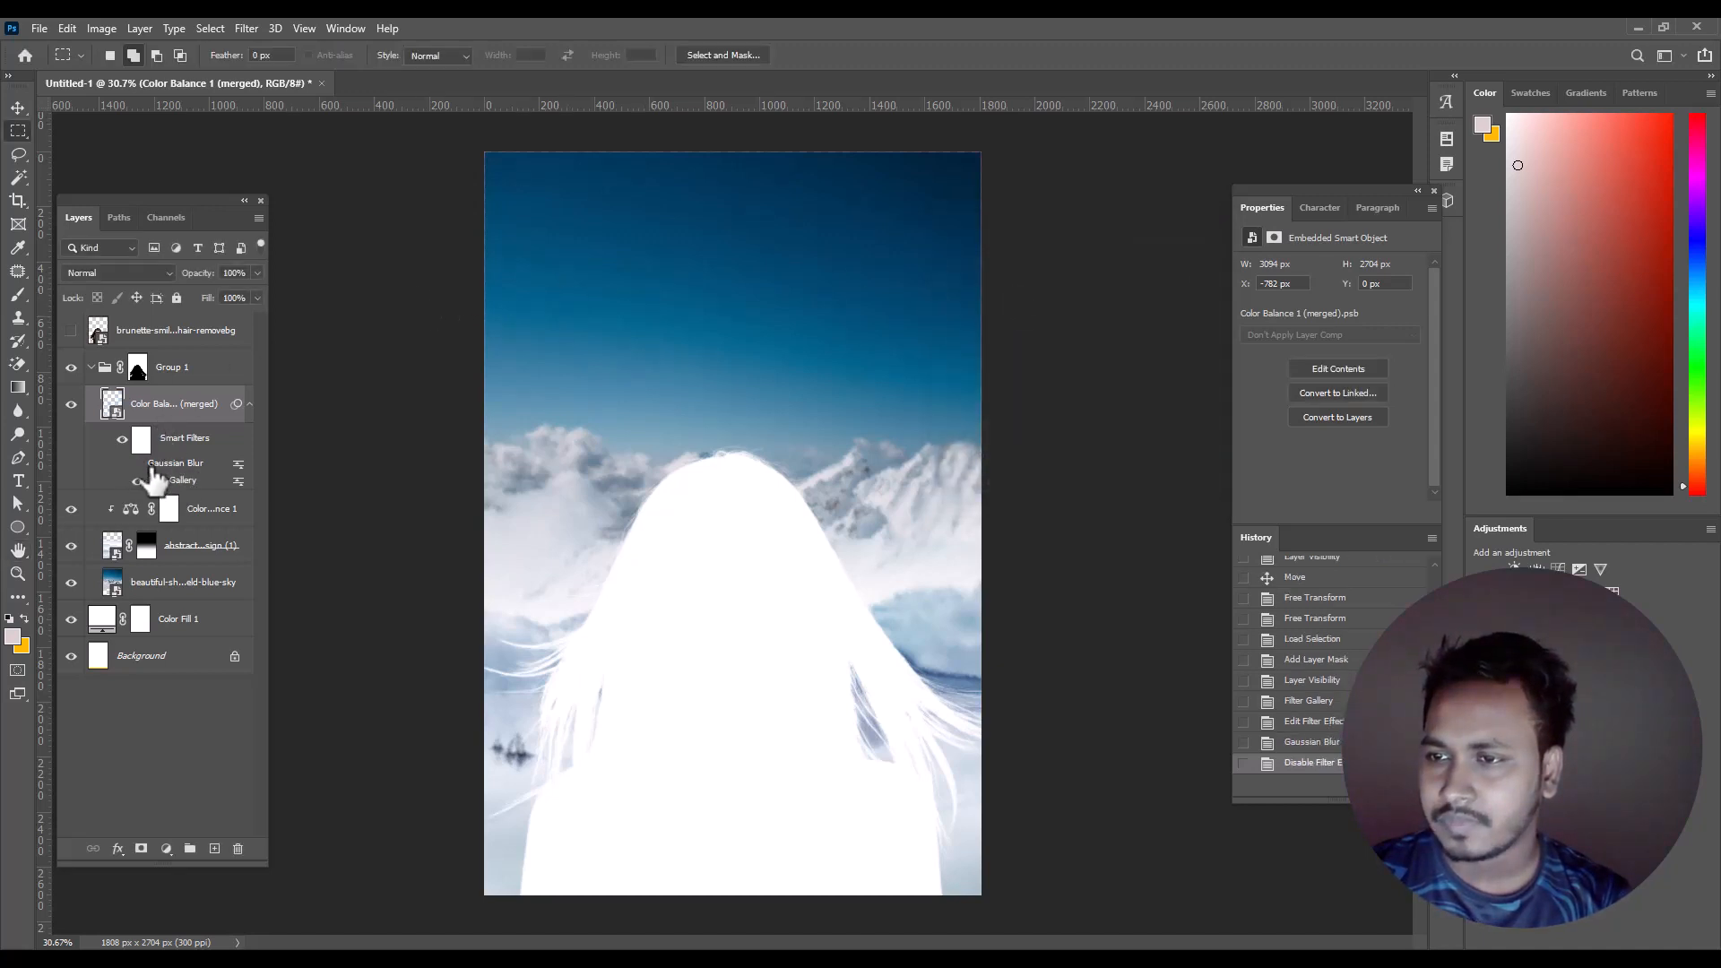
left_click(240, 18)
mouse_move(287, 230)
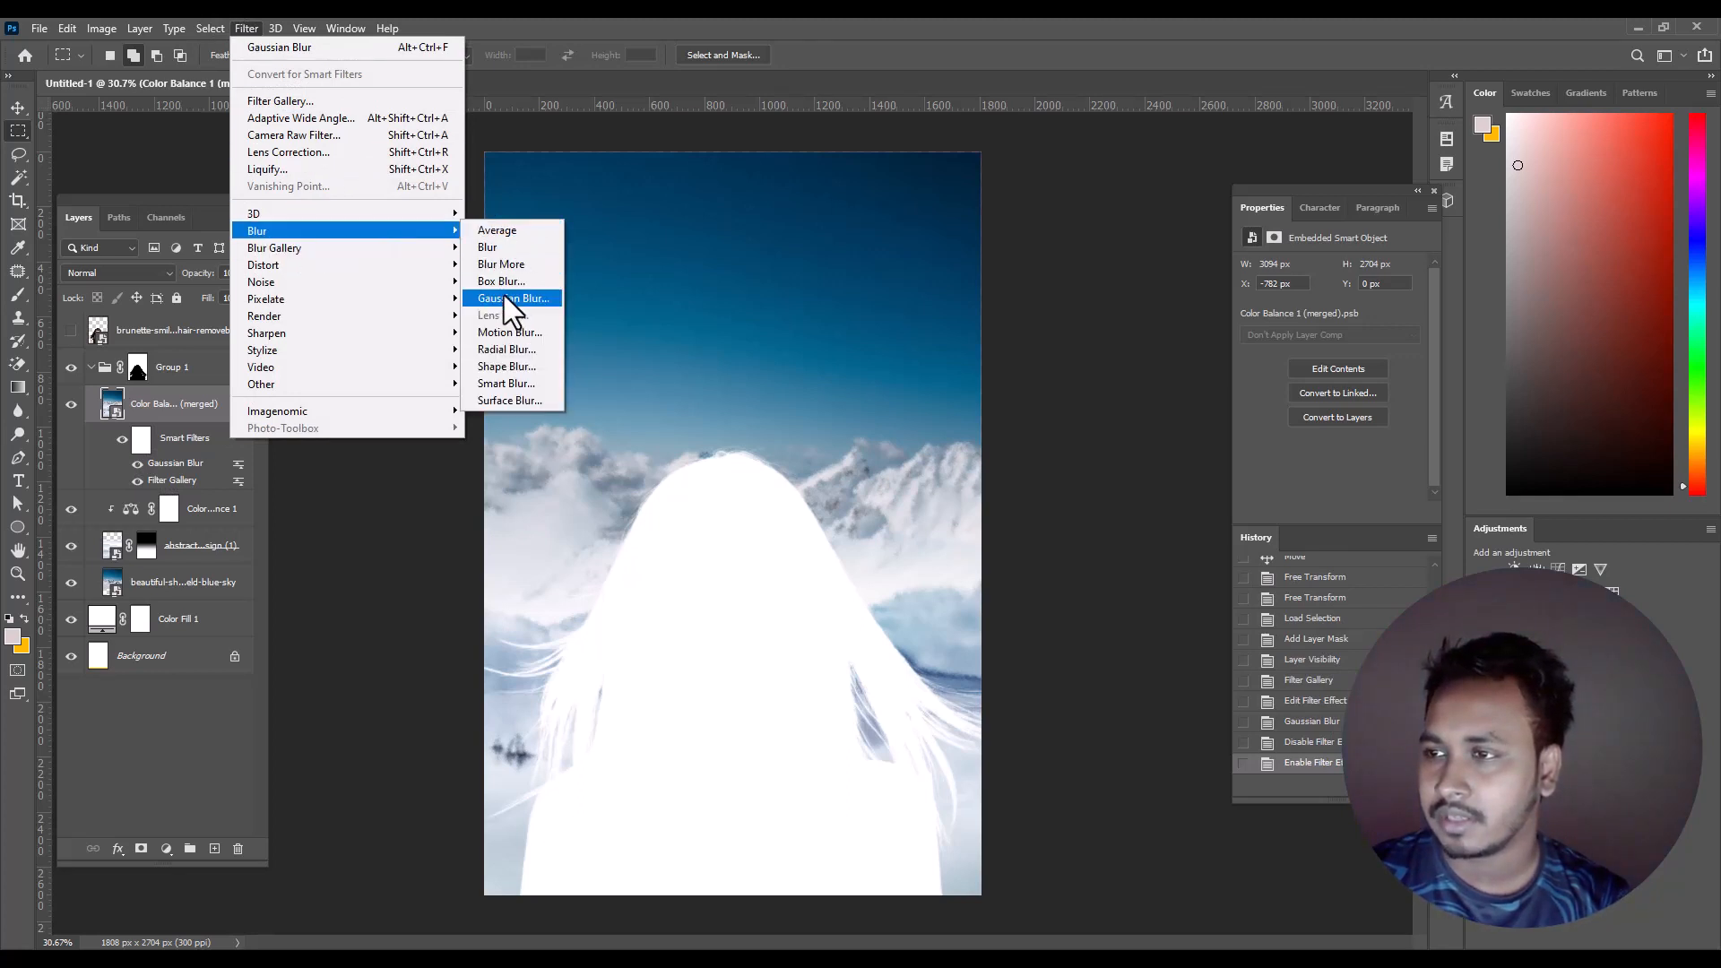
key("Escape")
left_click_drag(769, 549, 744, 523)
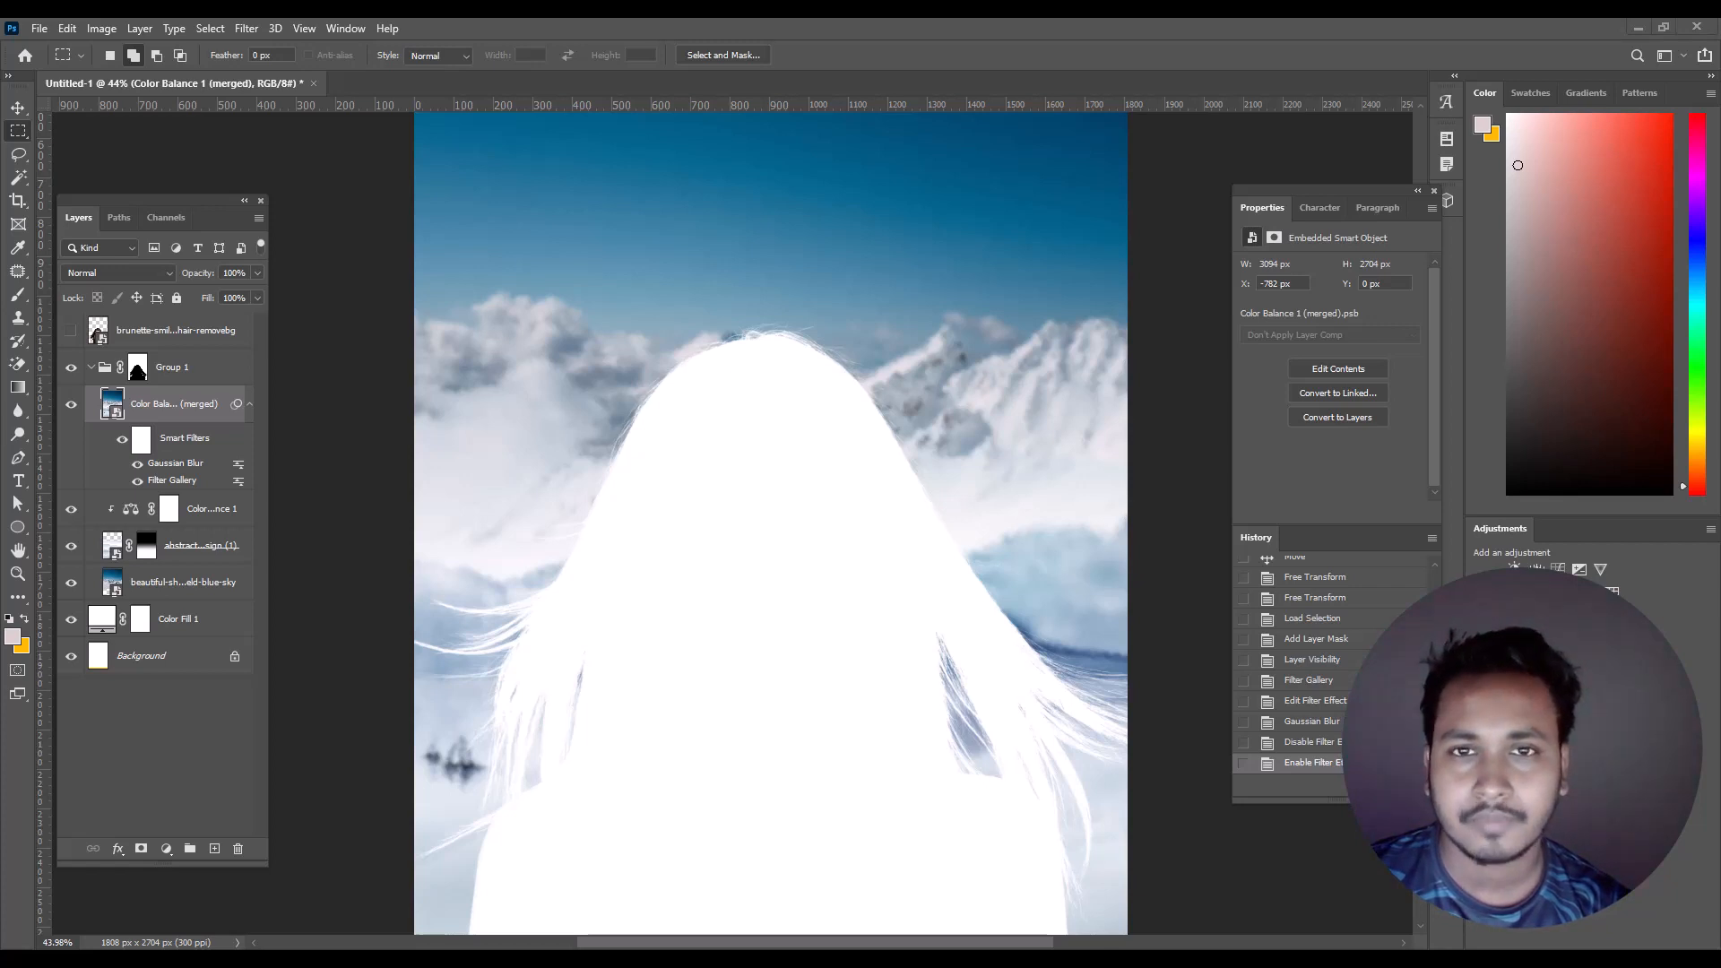
- Place the Snow 20 image from the magnificent-overlays-snow JPG folder, move its layer to the top of the stack and collapse Group 1
mouse_move(170, 943)
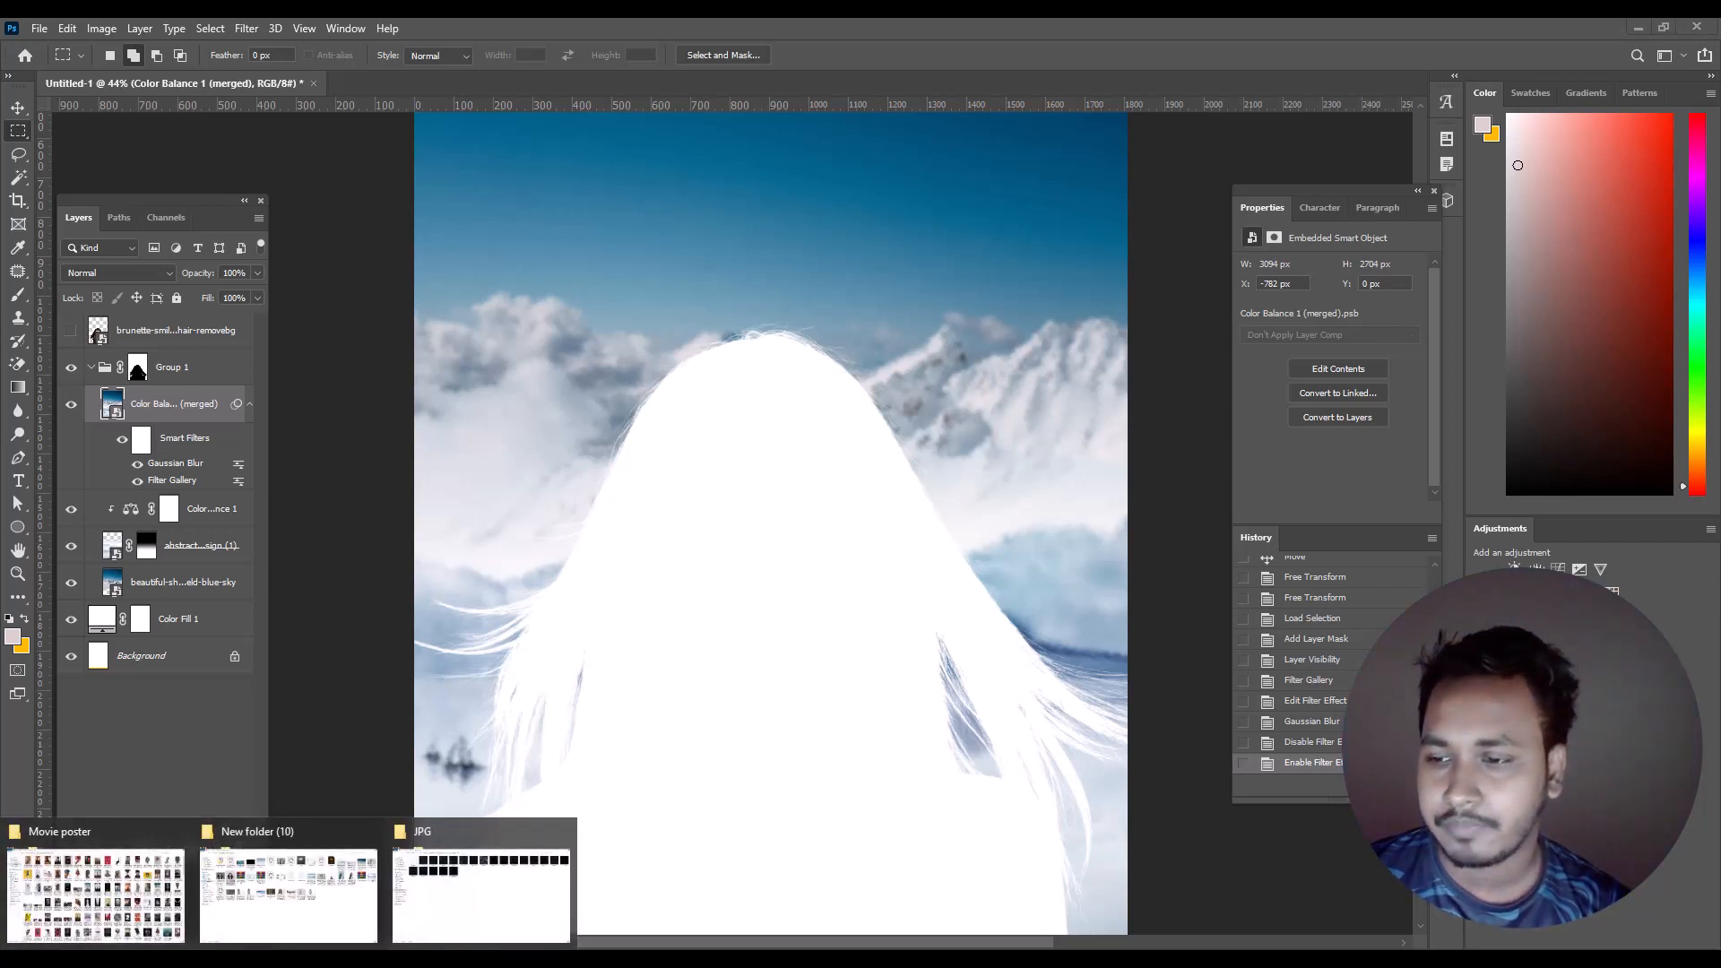
left_click(355, 892)
double_click(201, 152)
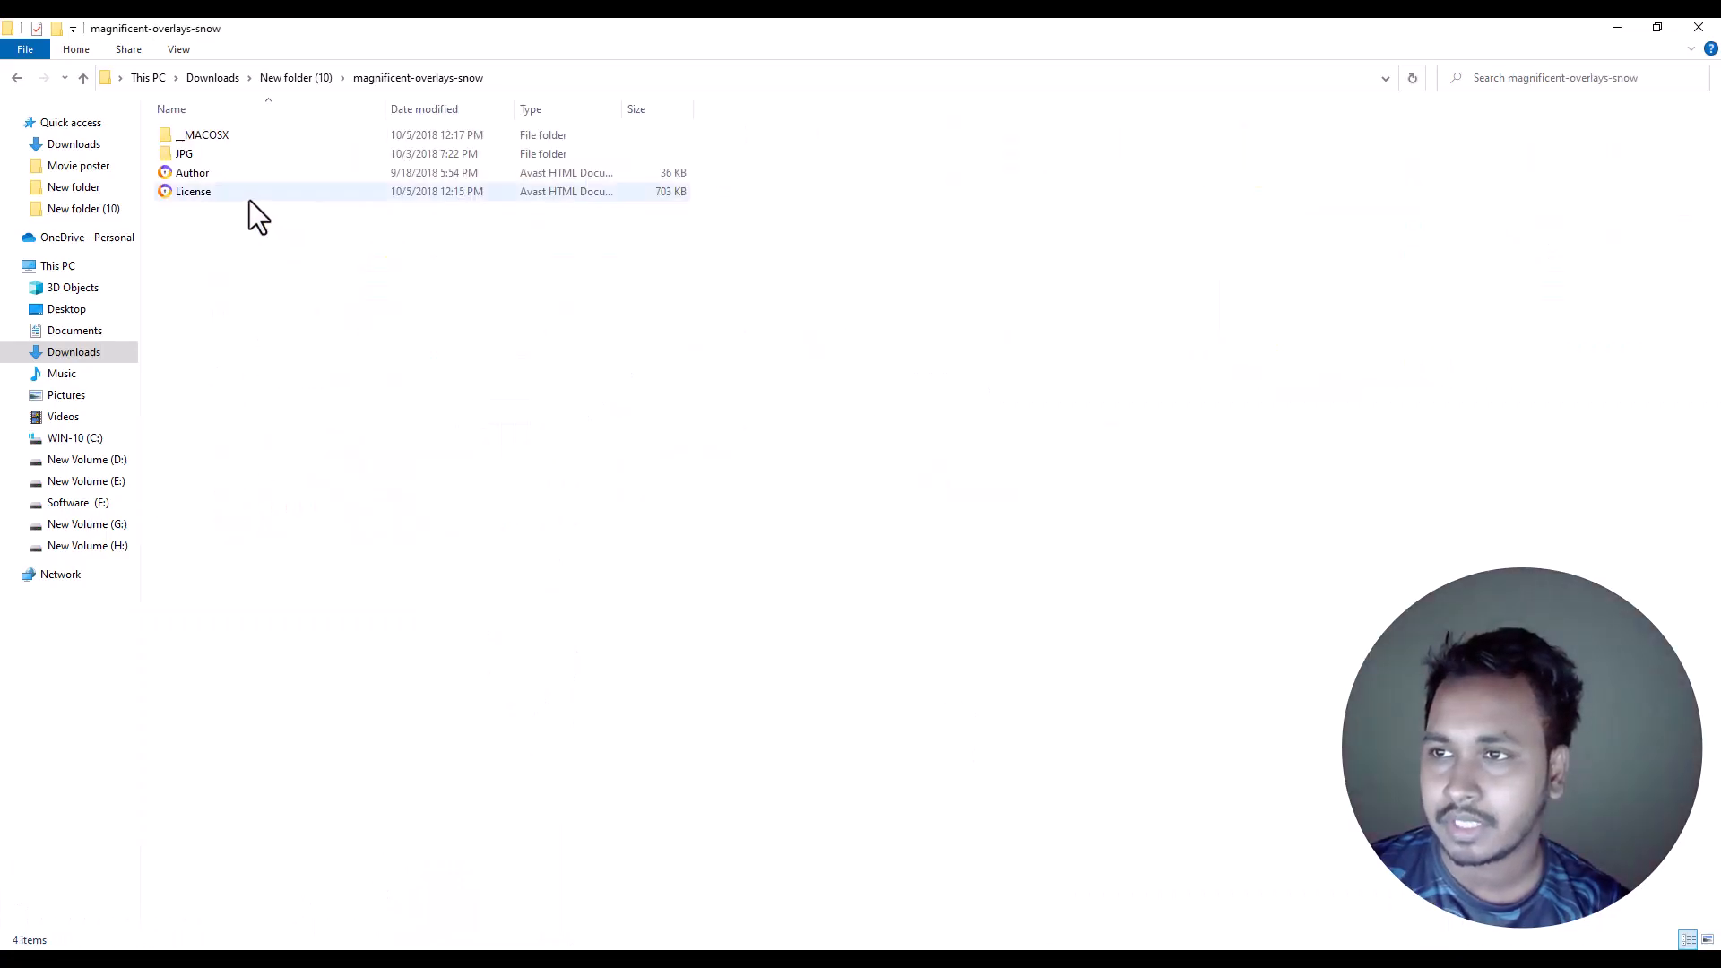
double_click(212, 157)
double_click(577, 257)
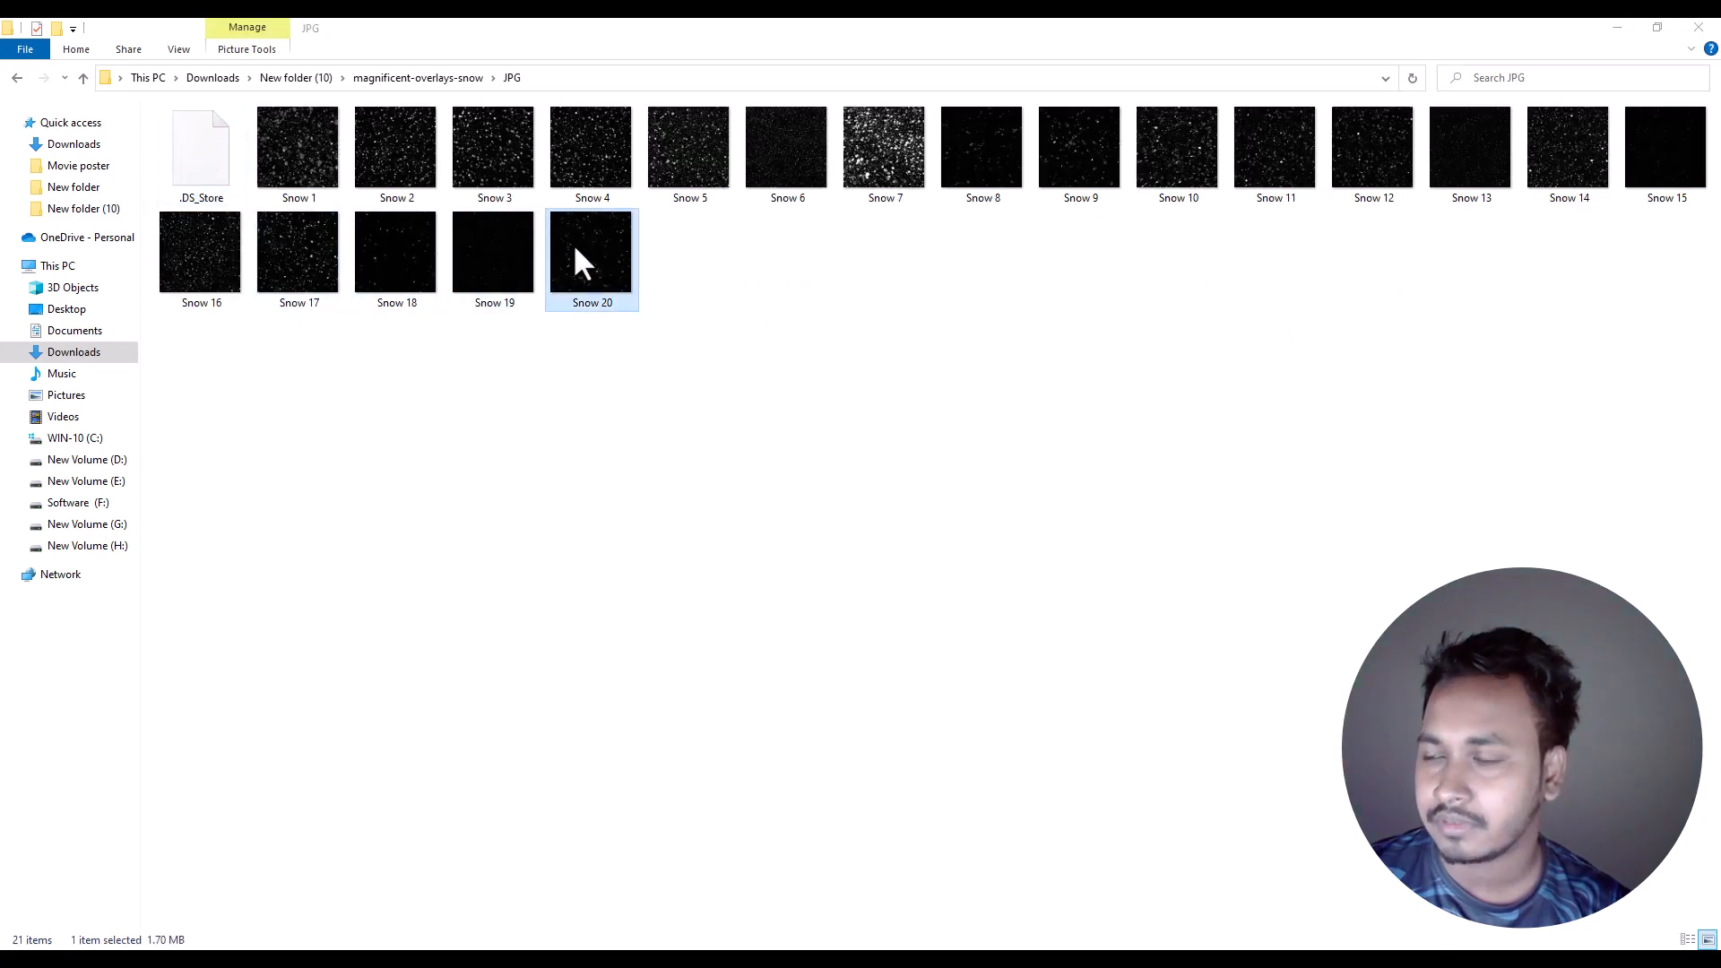
left_click(1701, 33)
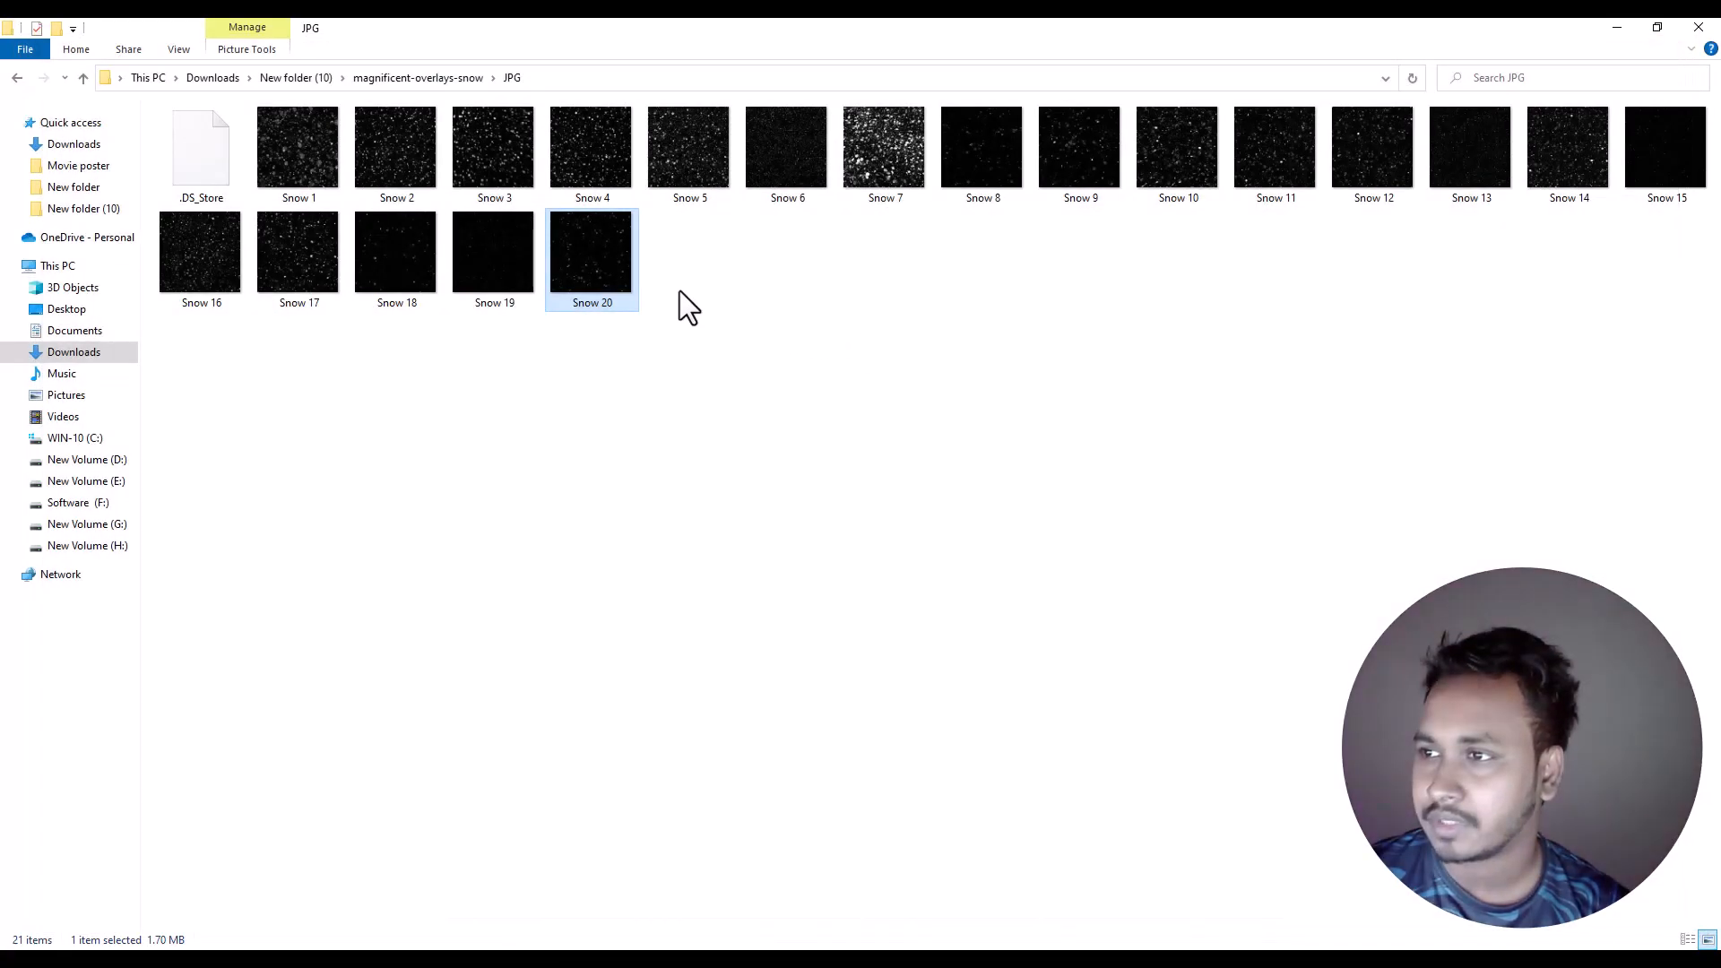
left_click_drag(618, 295, 751, 667)
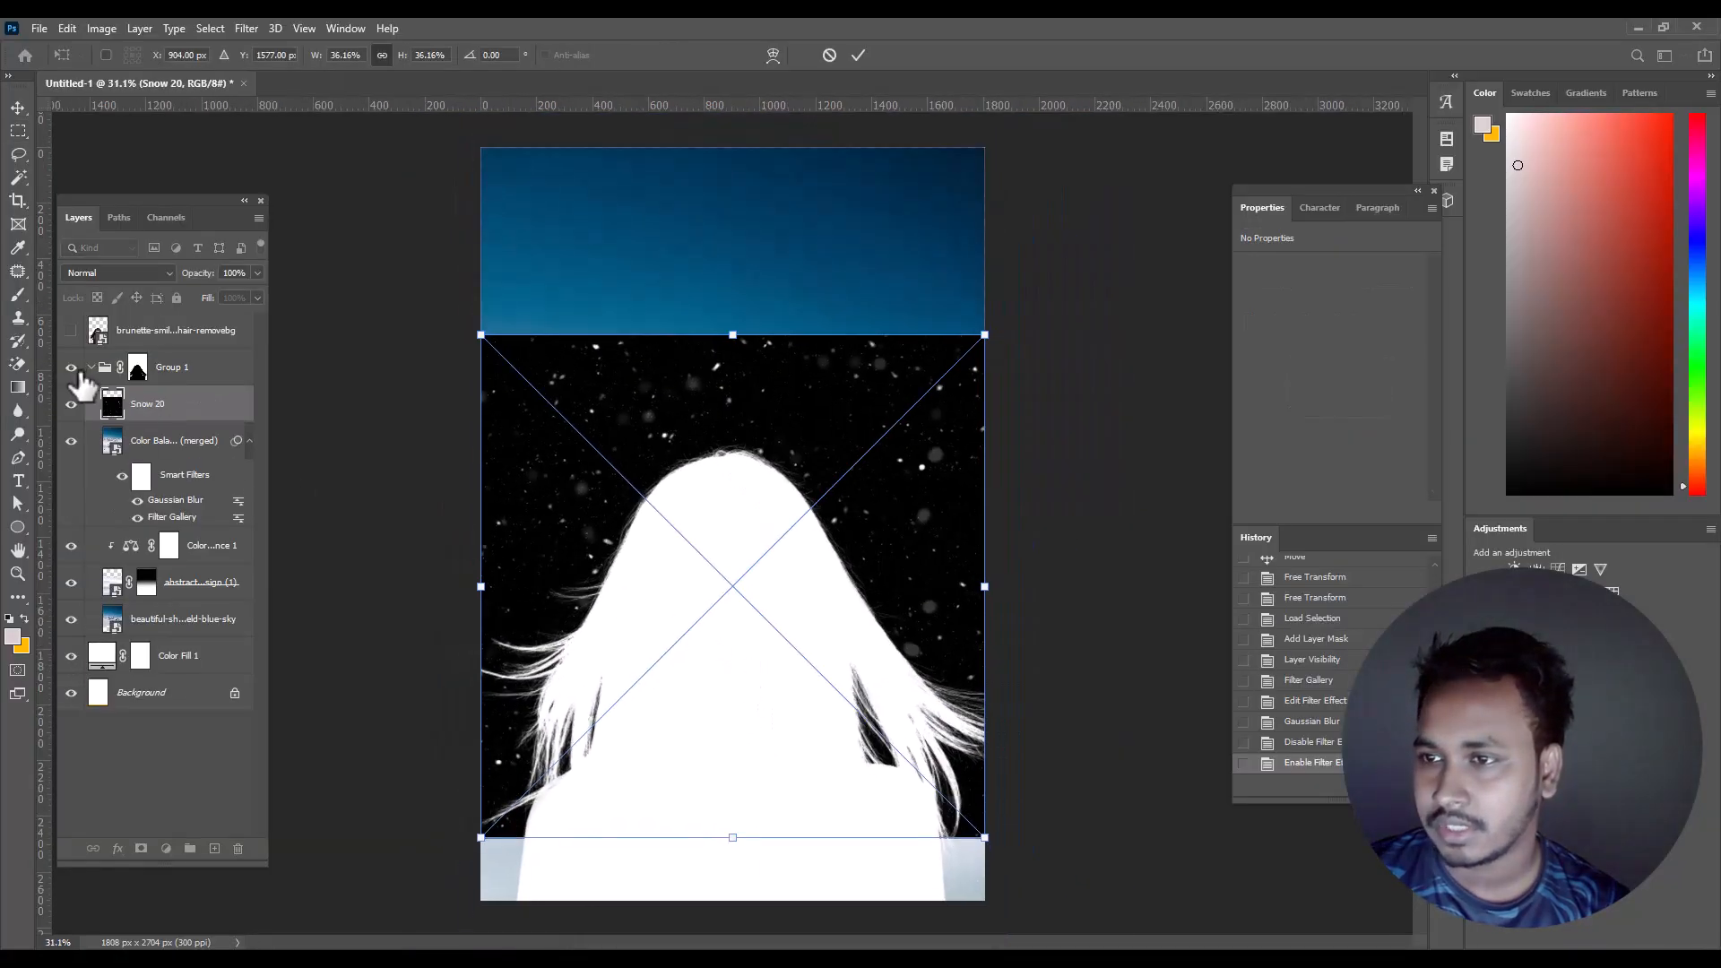
key("Return")
key("ctrl+shift+bracketright")
left_click(91, 404)
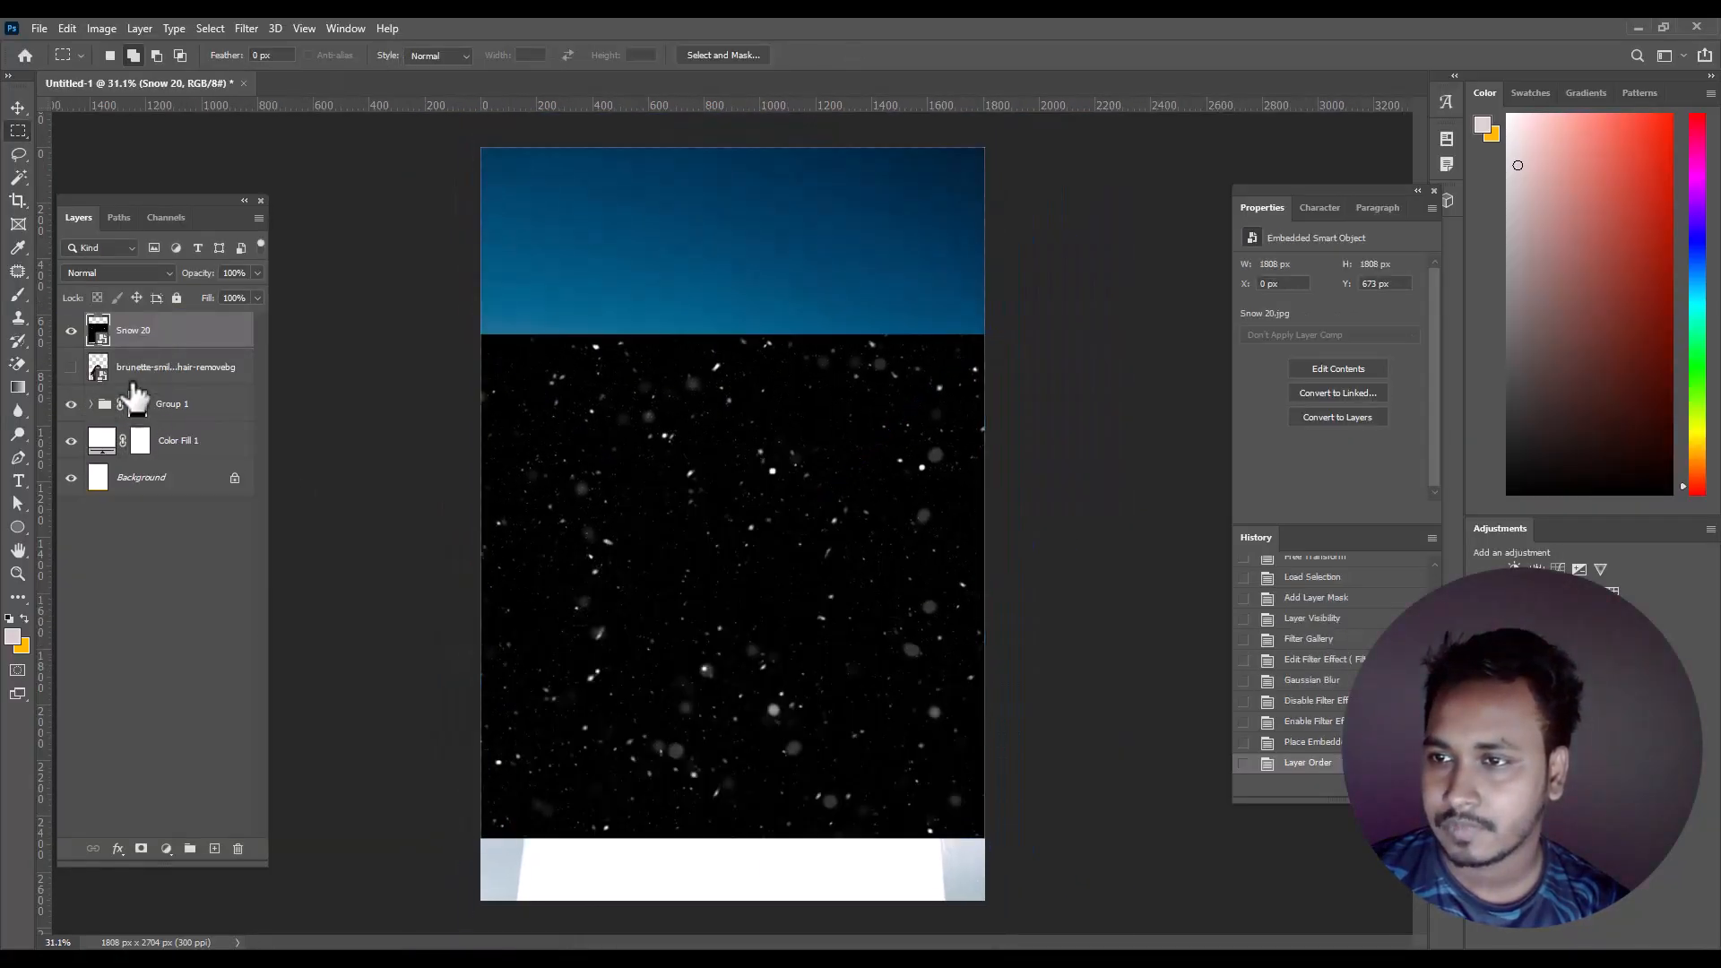
- Enlarge the Snow 20 layer to about 2738 × 2738 px so it covers the canvas, and set its blending mode to Screen
key("ctrl+t")
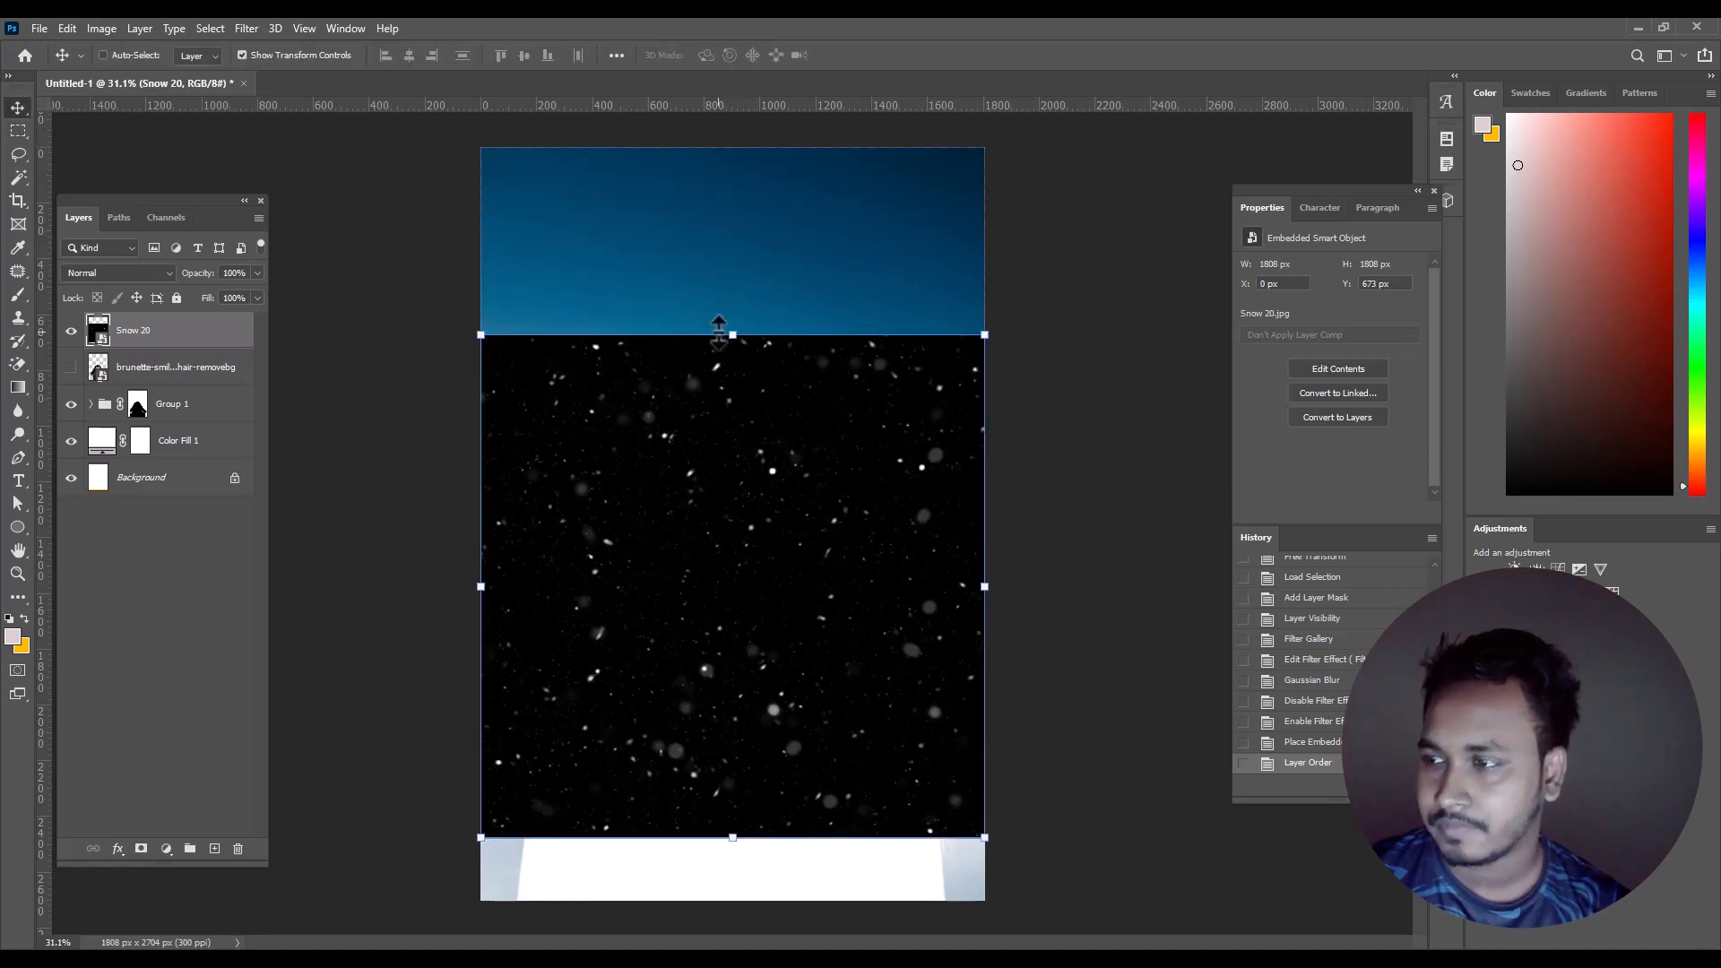
left_click_drag(730, 335, 733, 144)
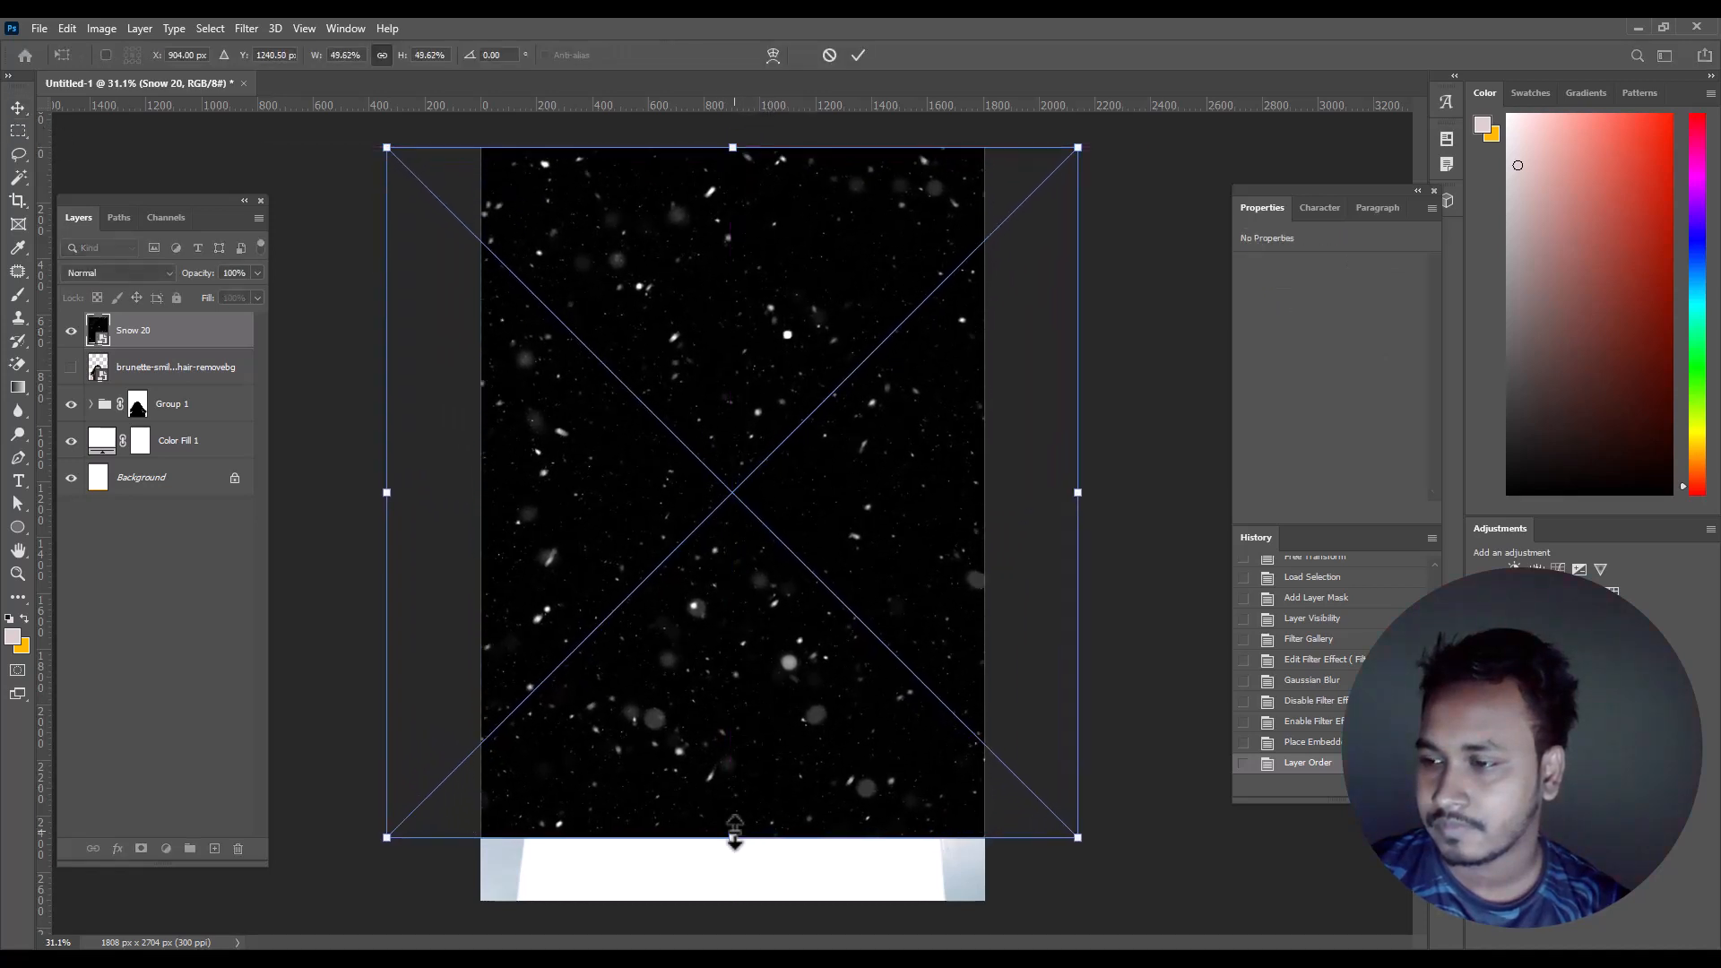
left_click_drag(733, 837, 733, 909)
key("Return")
left_click(86, 273)
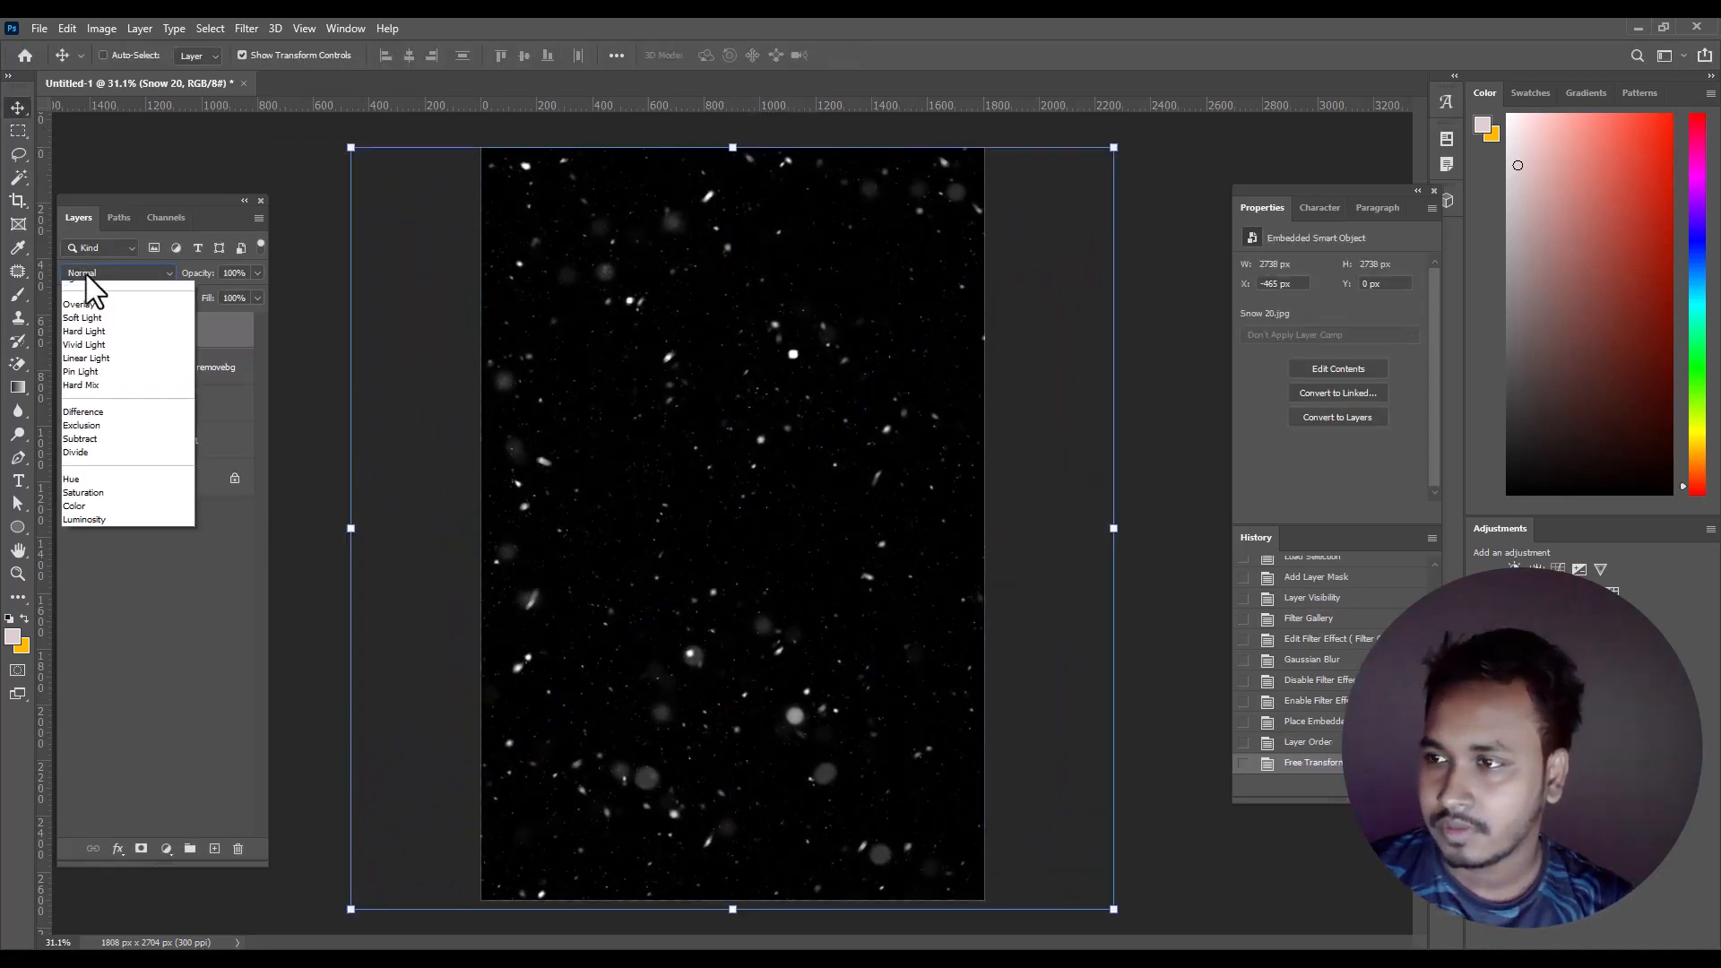
left_click(93, 421)
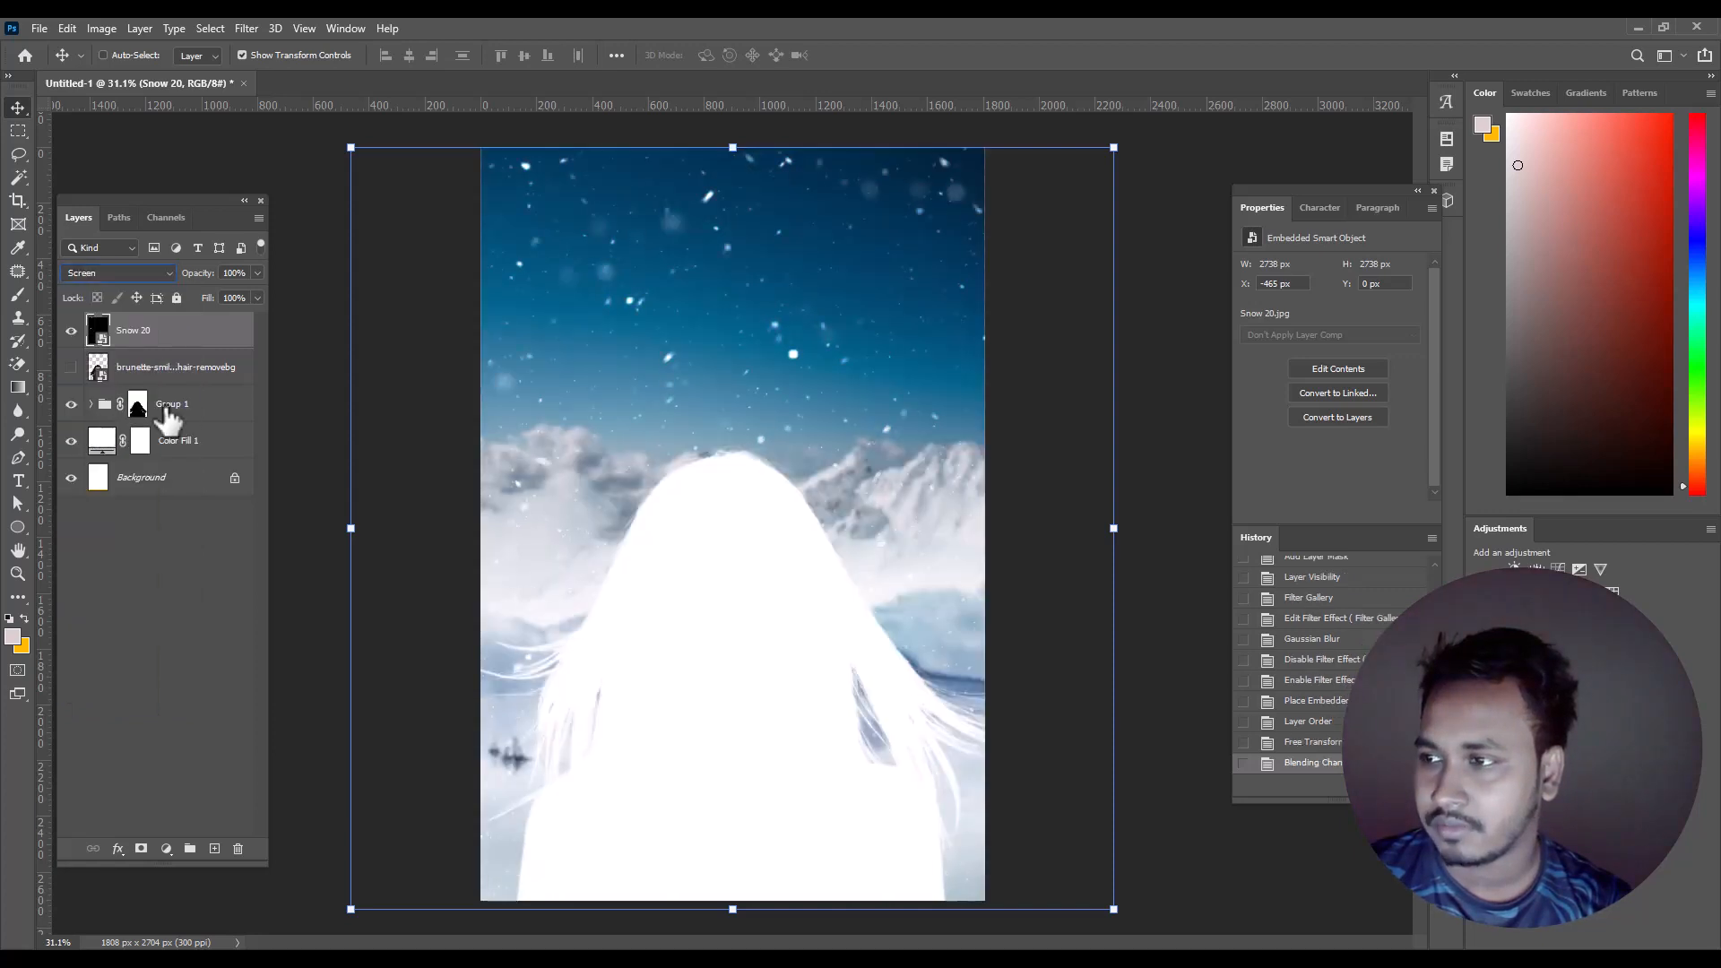
- Apply a Motion Blur to the Snow 20 layer with an angle of 53° and a distance of 14 pixels
key("m")
left_click_drag(622, 471, 780, 523)
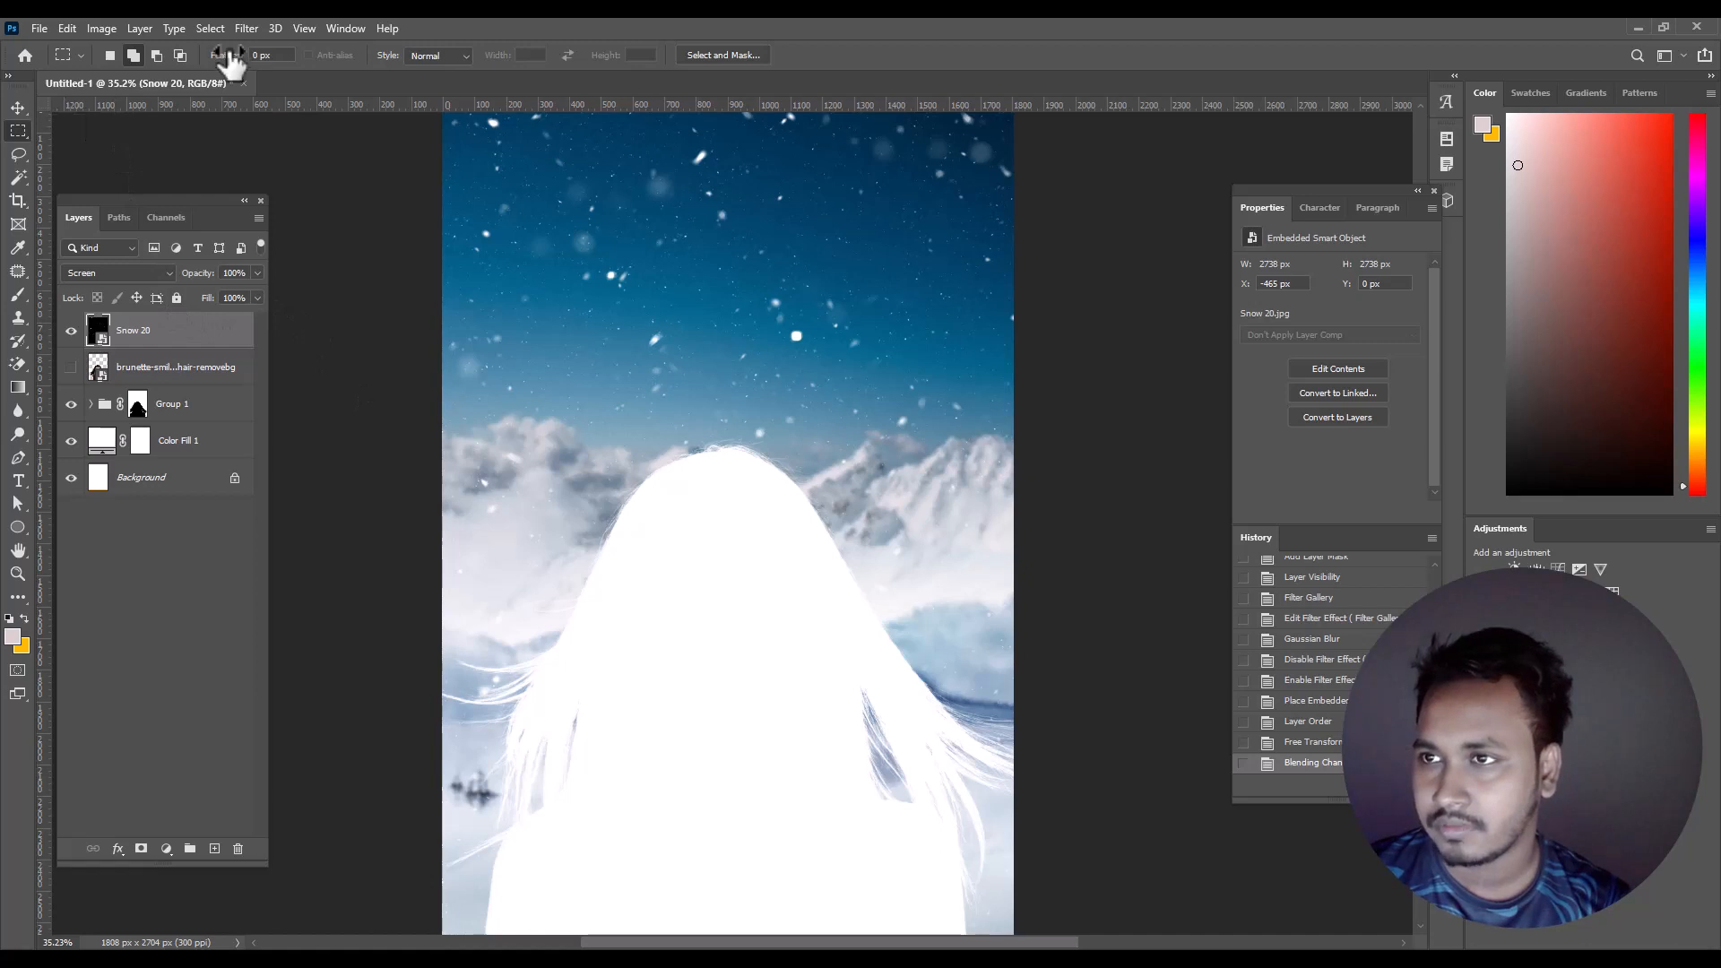
left_click(245, 29)
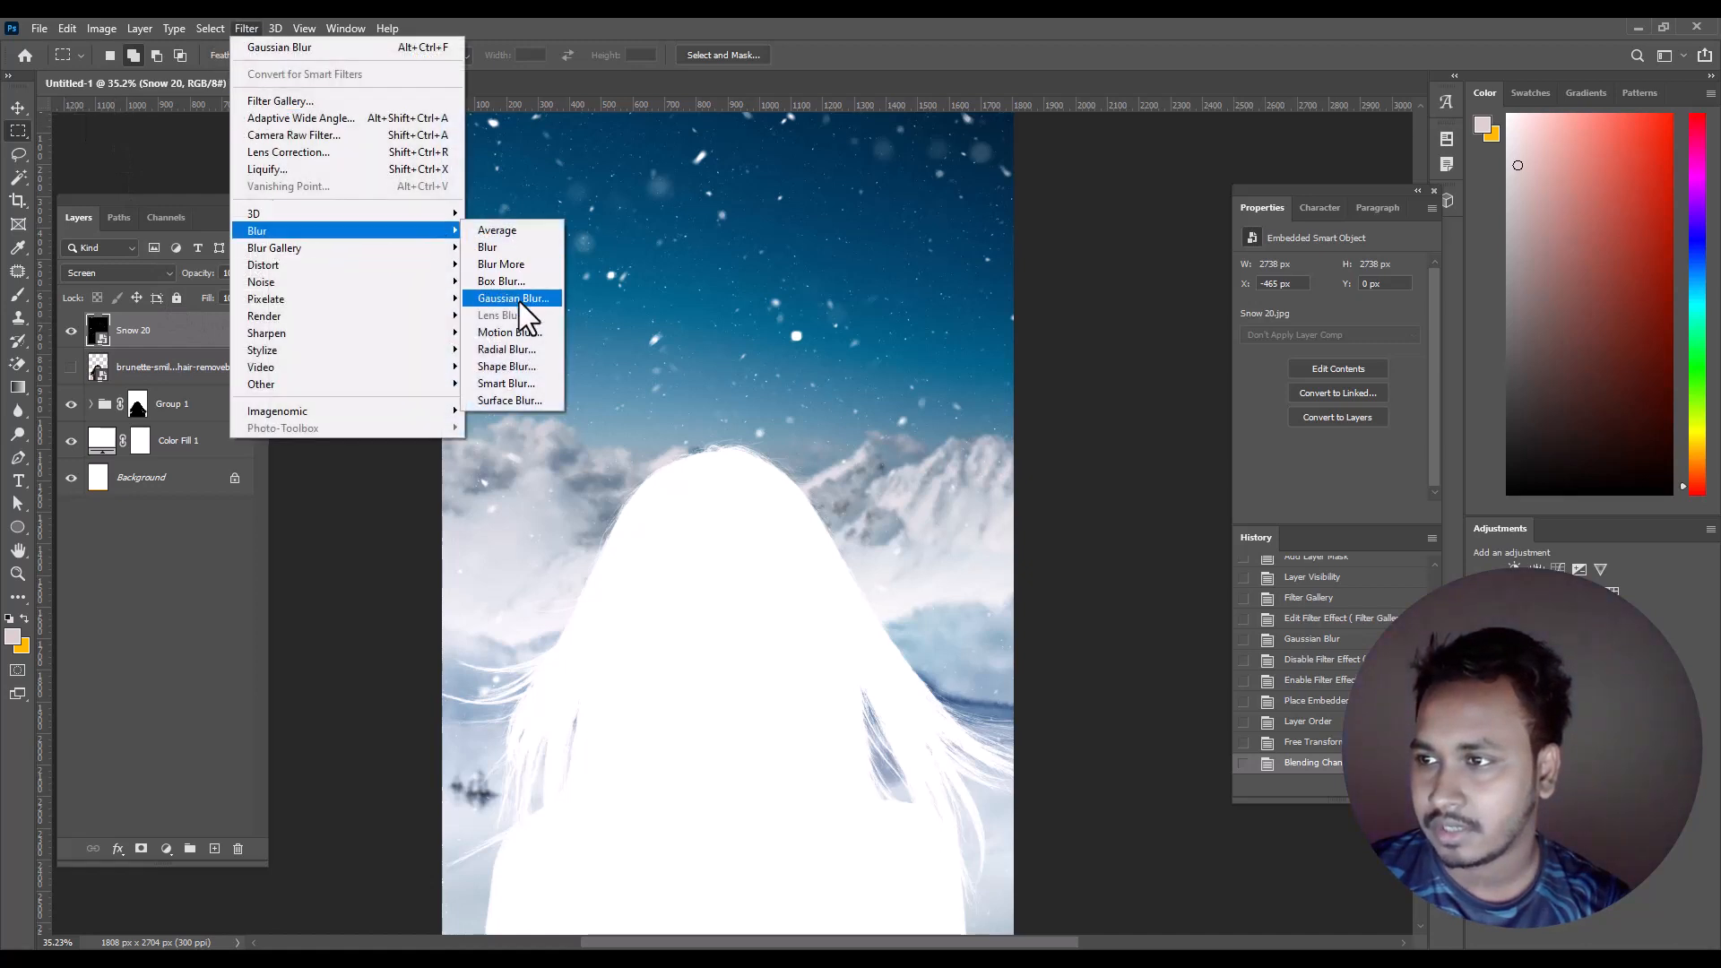
left_click(519, 330)
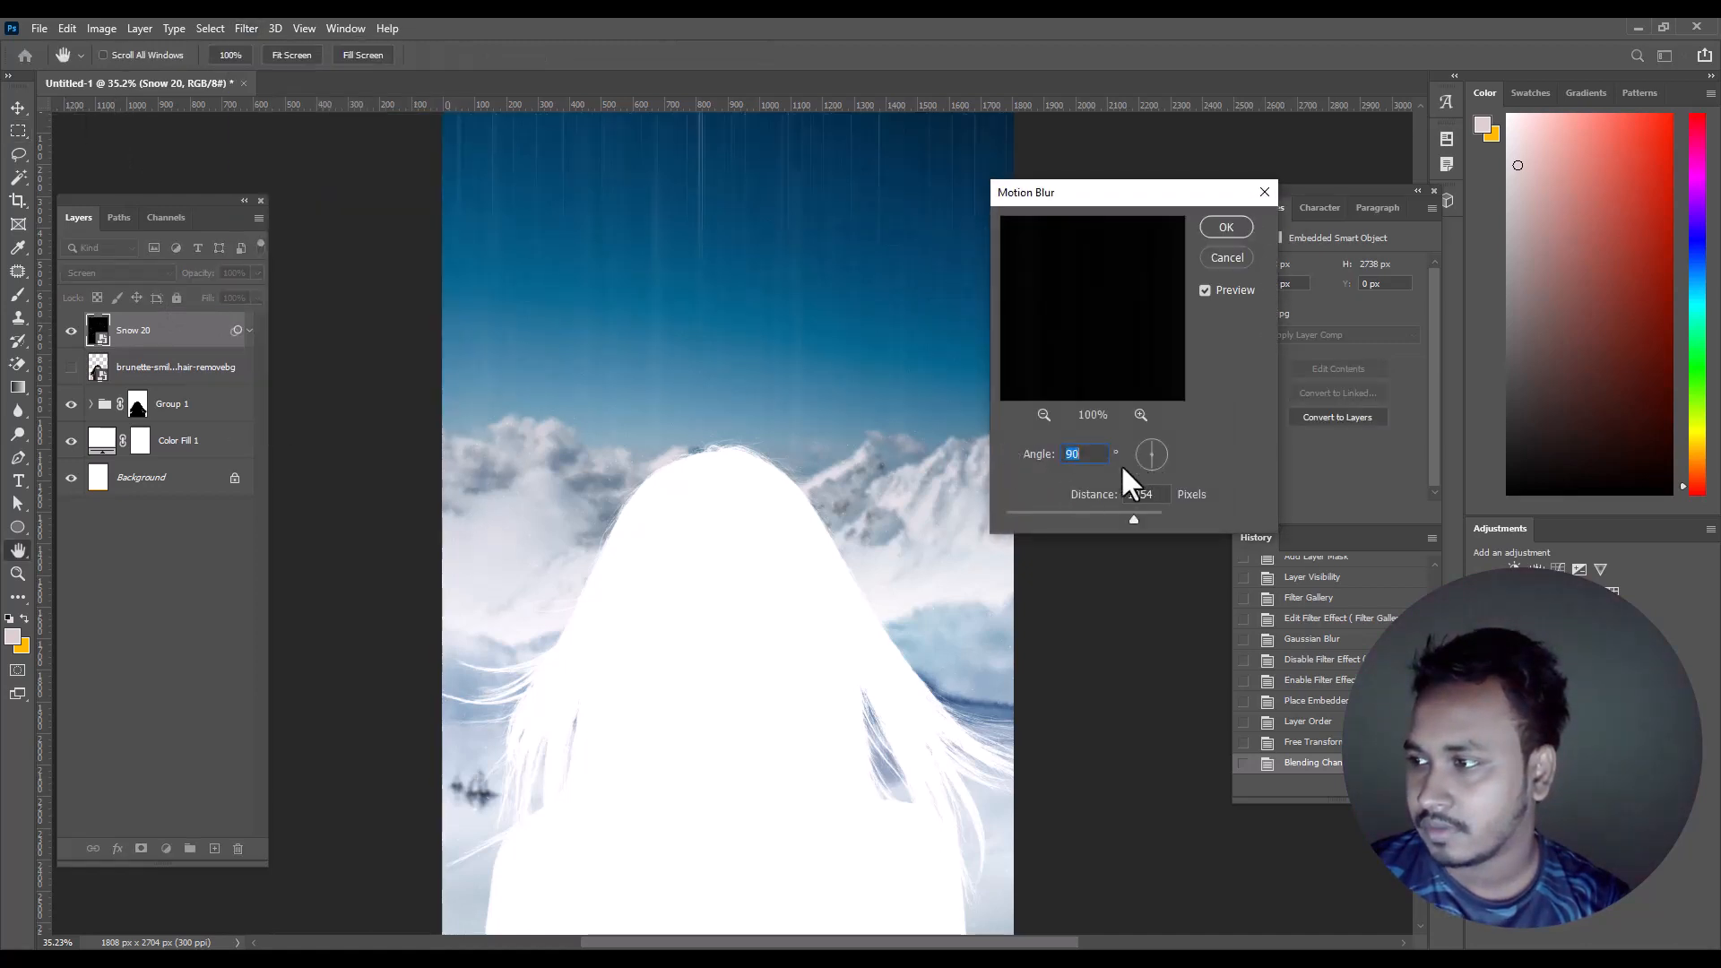
type("0")
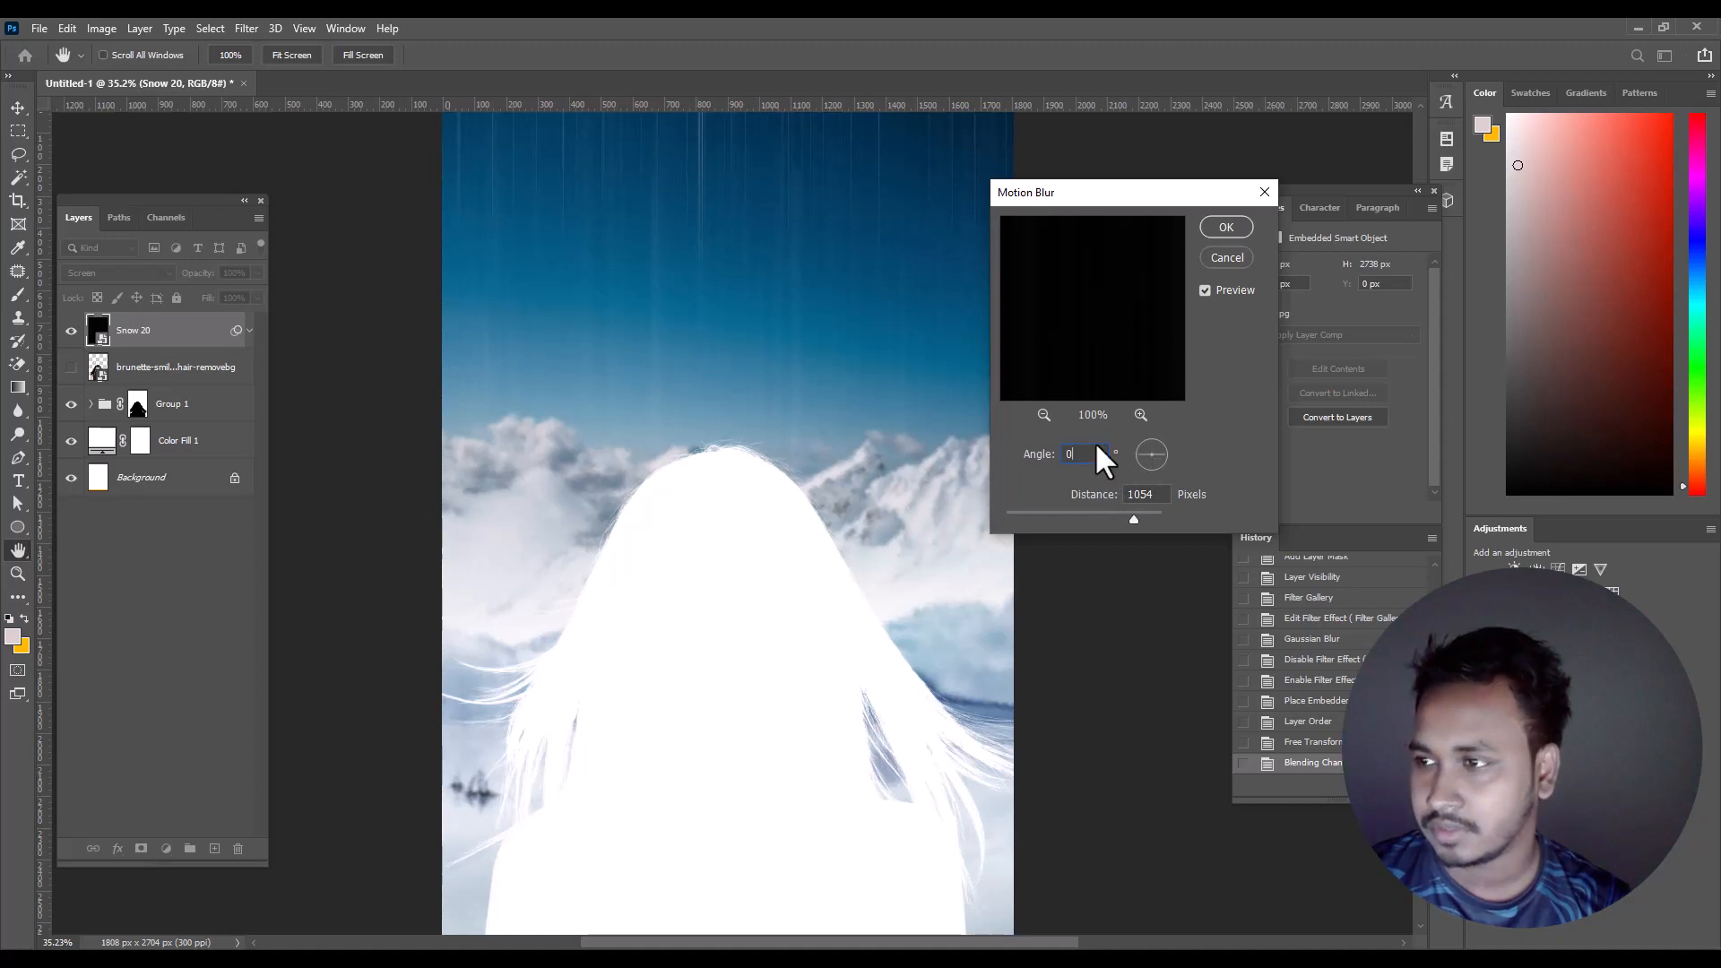
left_click_drag(1127, 516, 1042, 520)
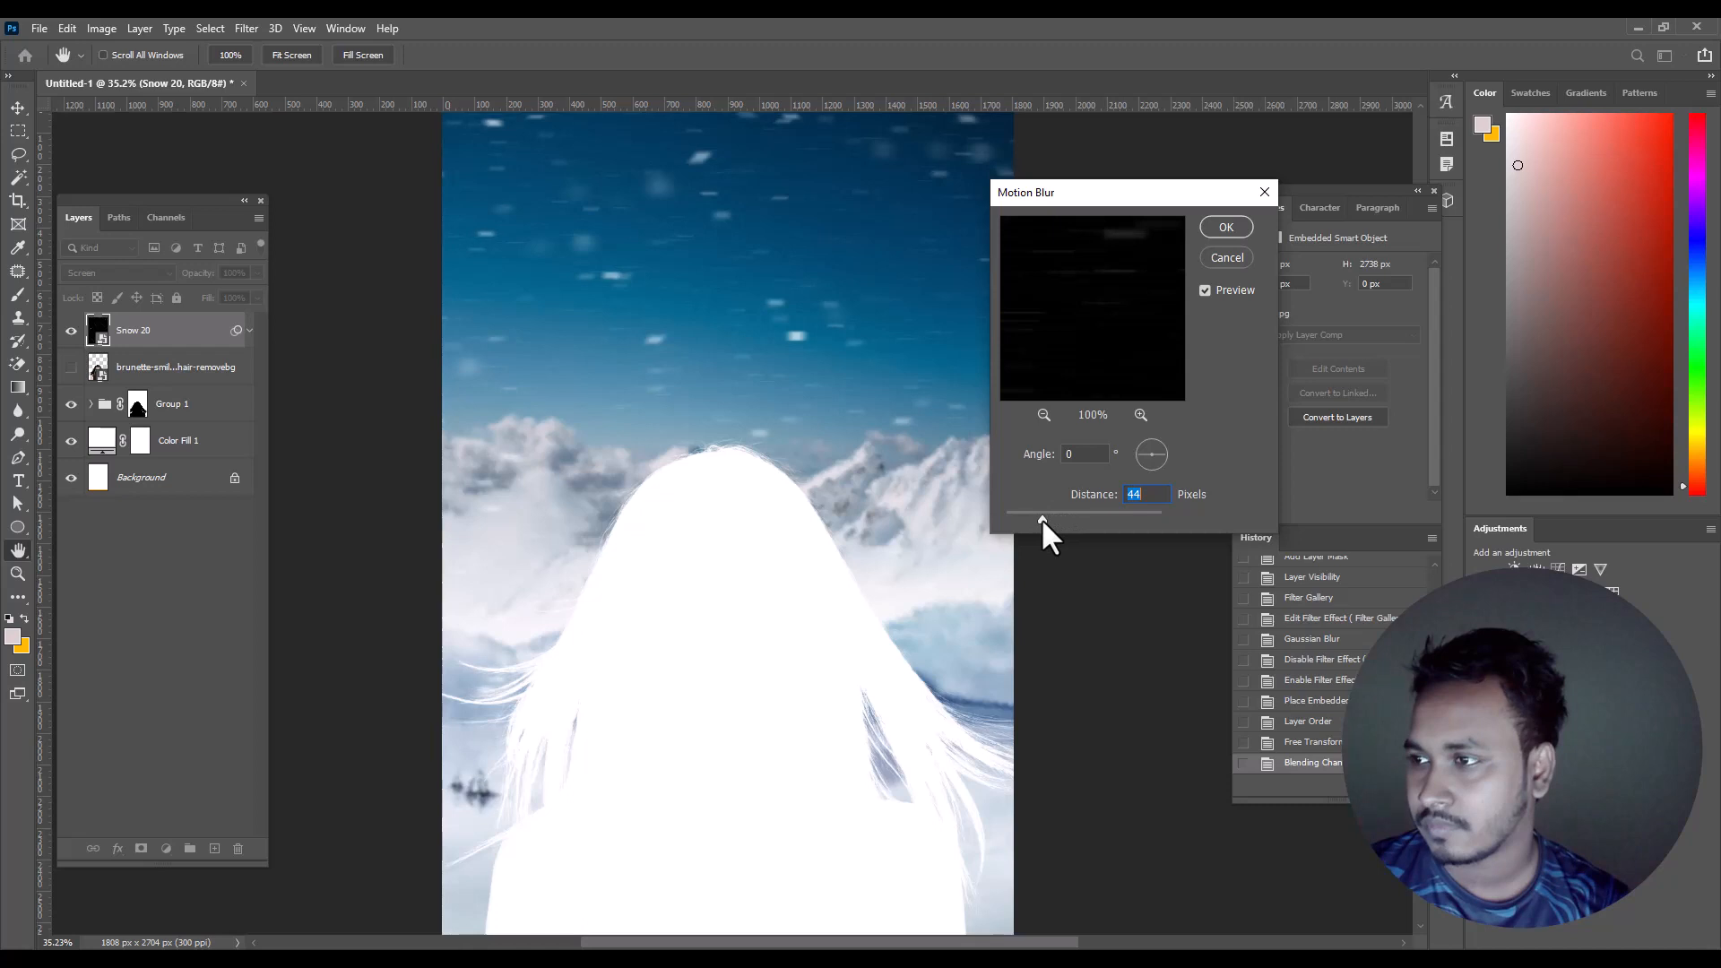
left_click(1159, 454)
left_click_drag(1160, 454, 1165, 432)
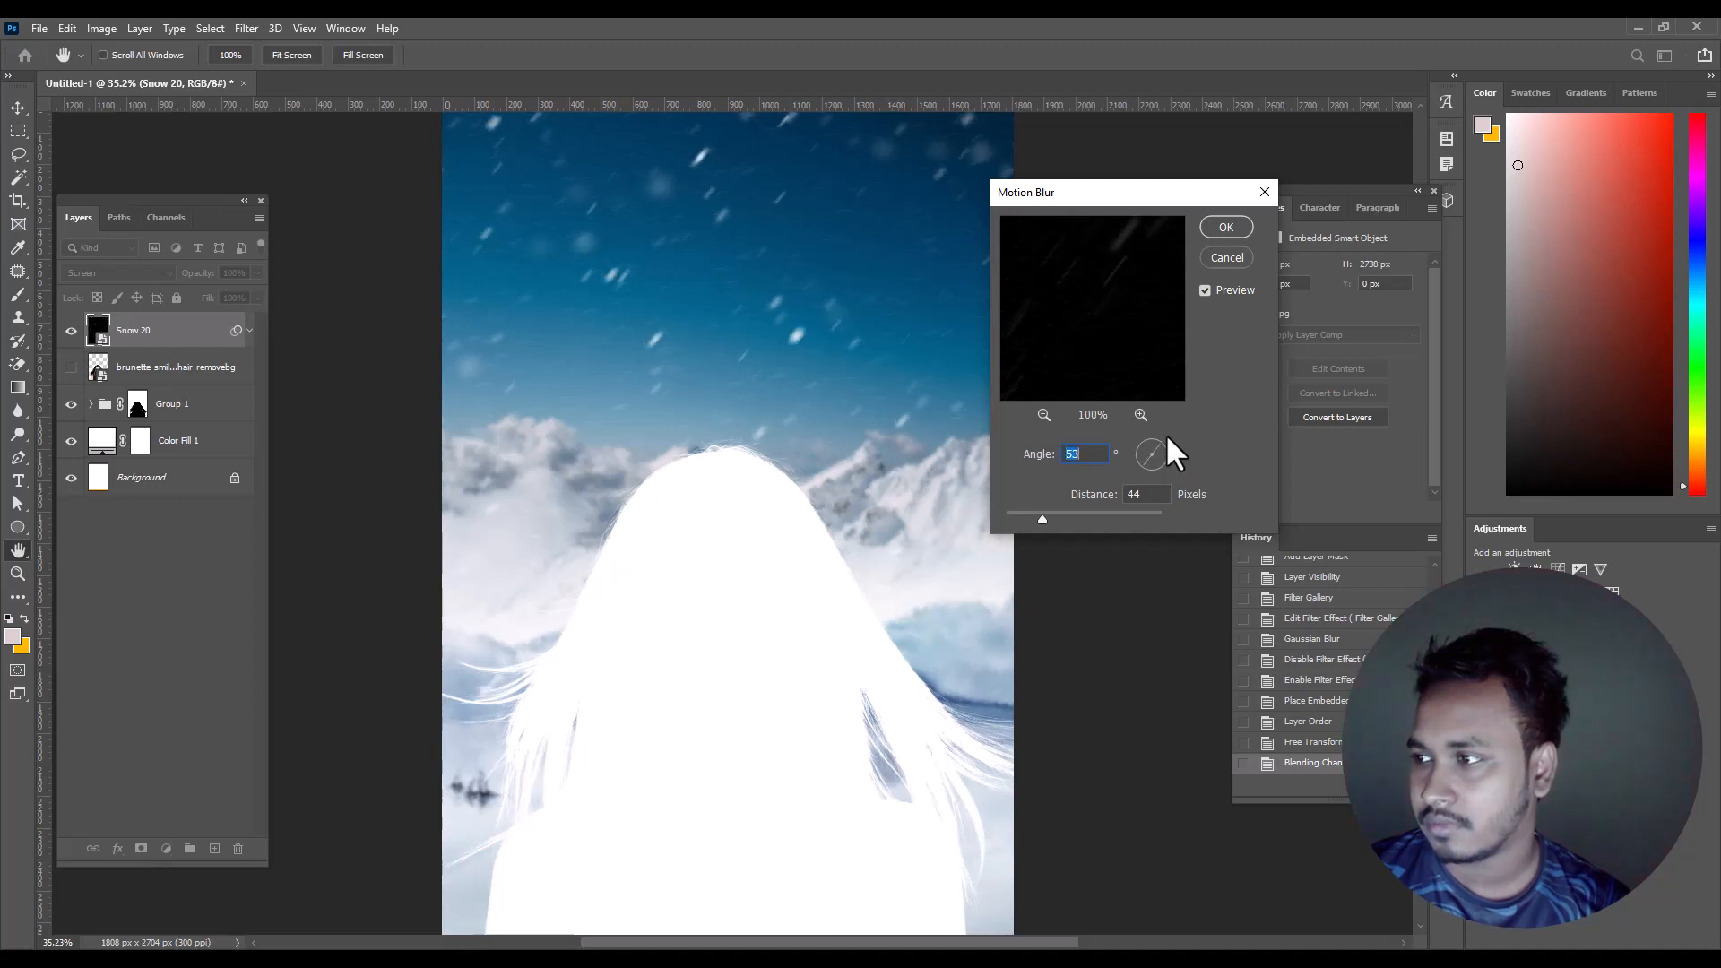
left_click_drag(1040, 515, 1024, 516)
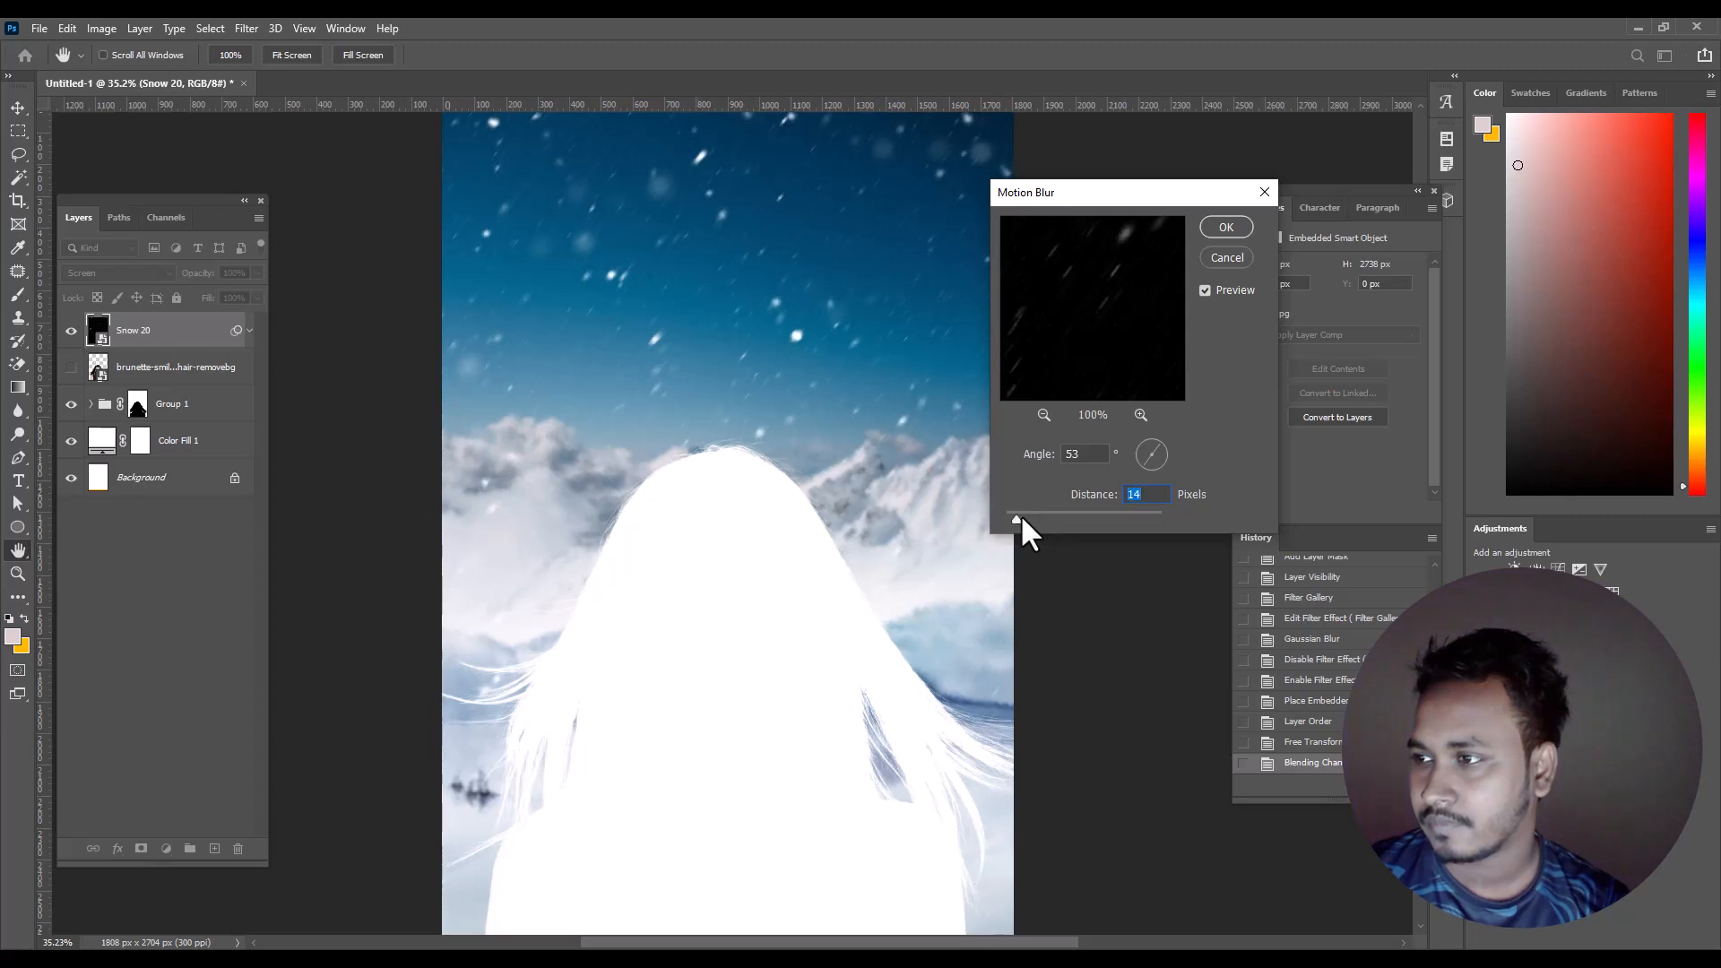
left_click(1226, 227)
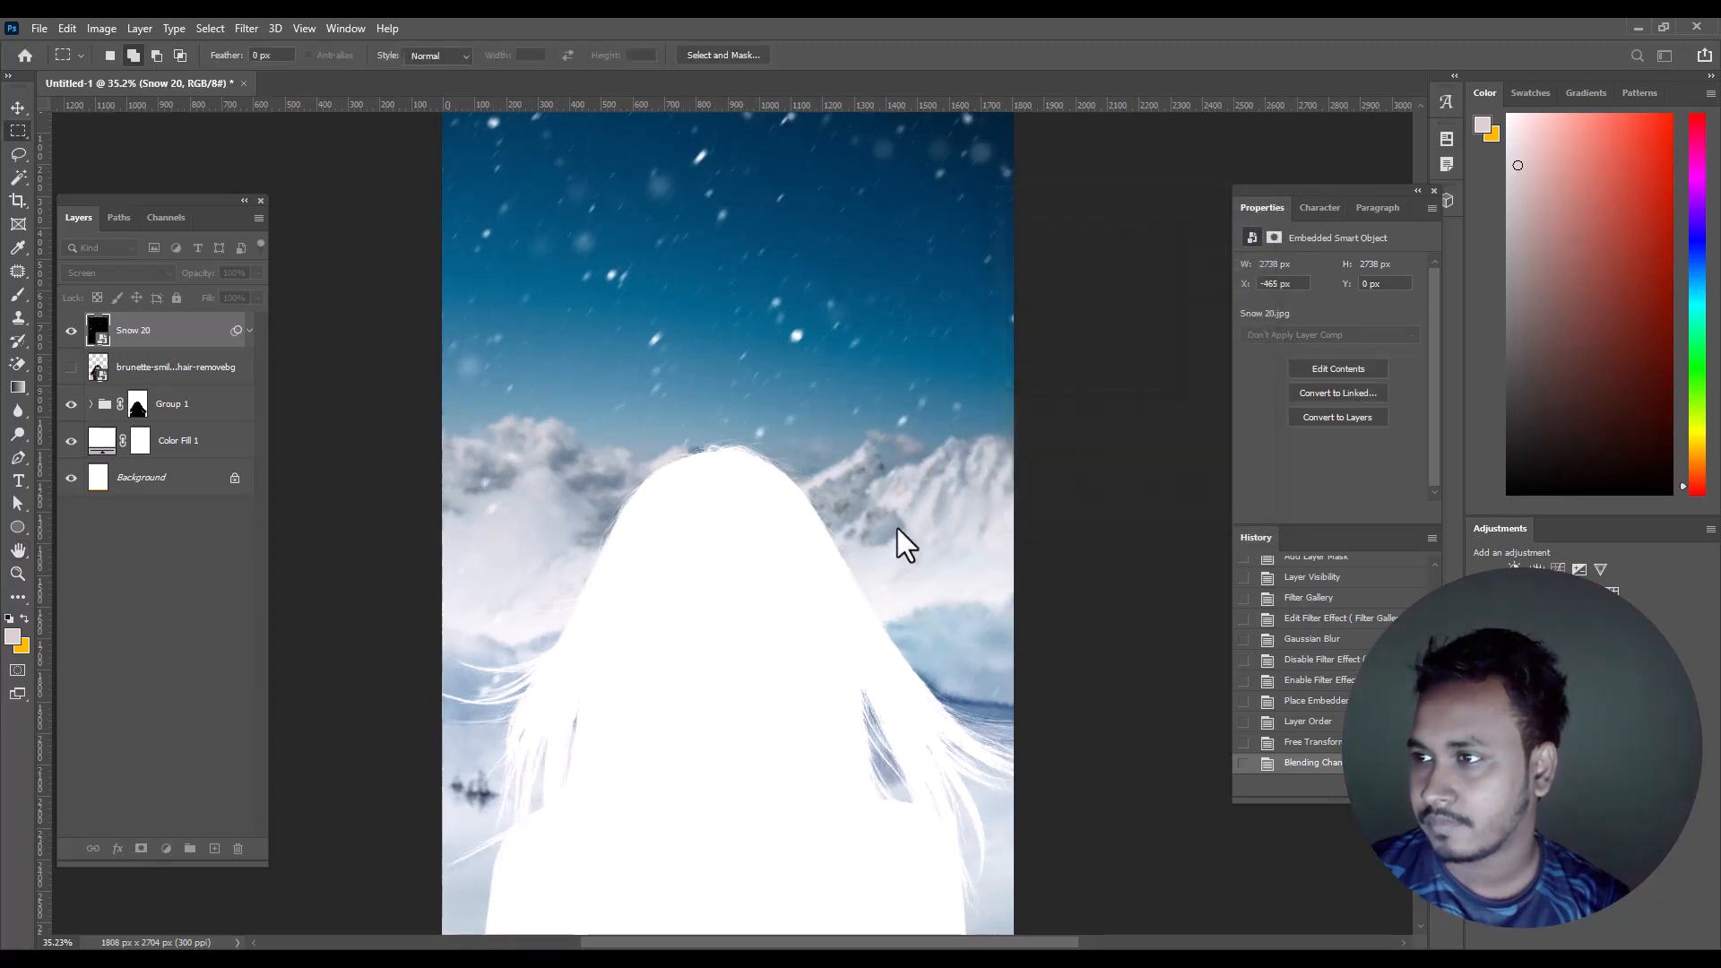
- Add a Photo Filter adjustment layer above Snow 20 using Warming Filter (85) with a density of 17%
left_click_drag(744, 502, 761, 602)
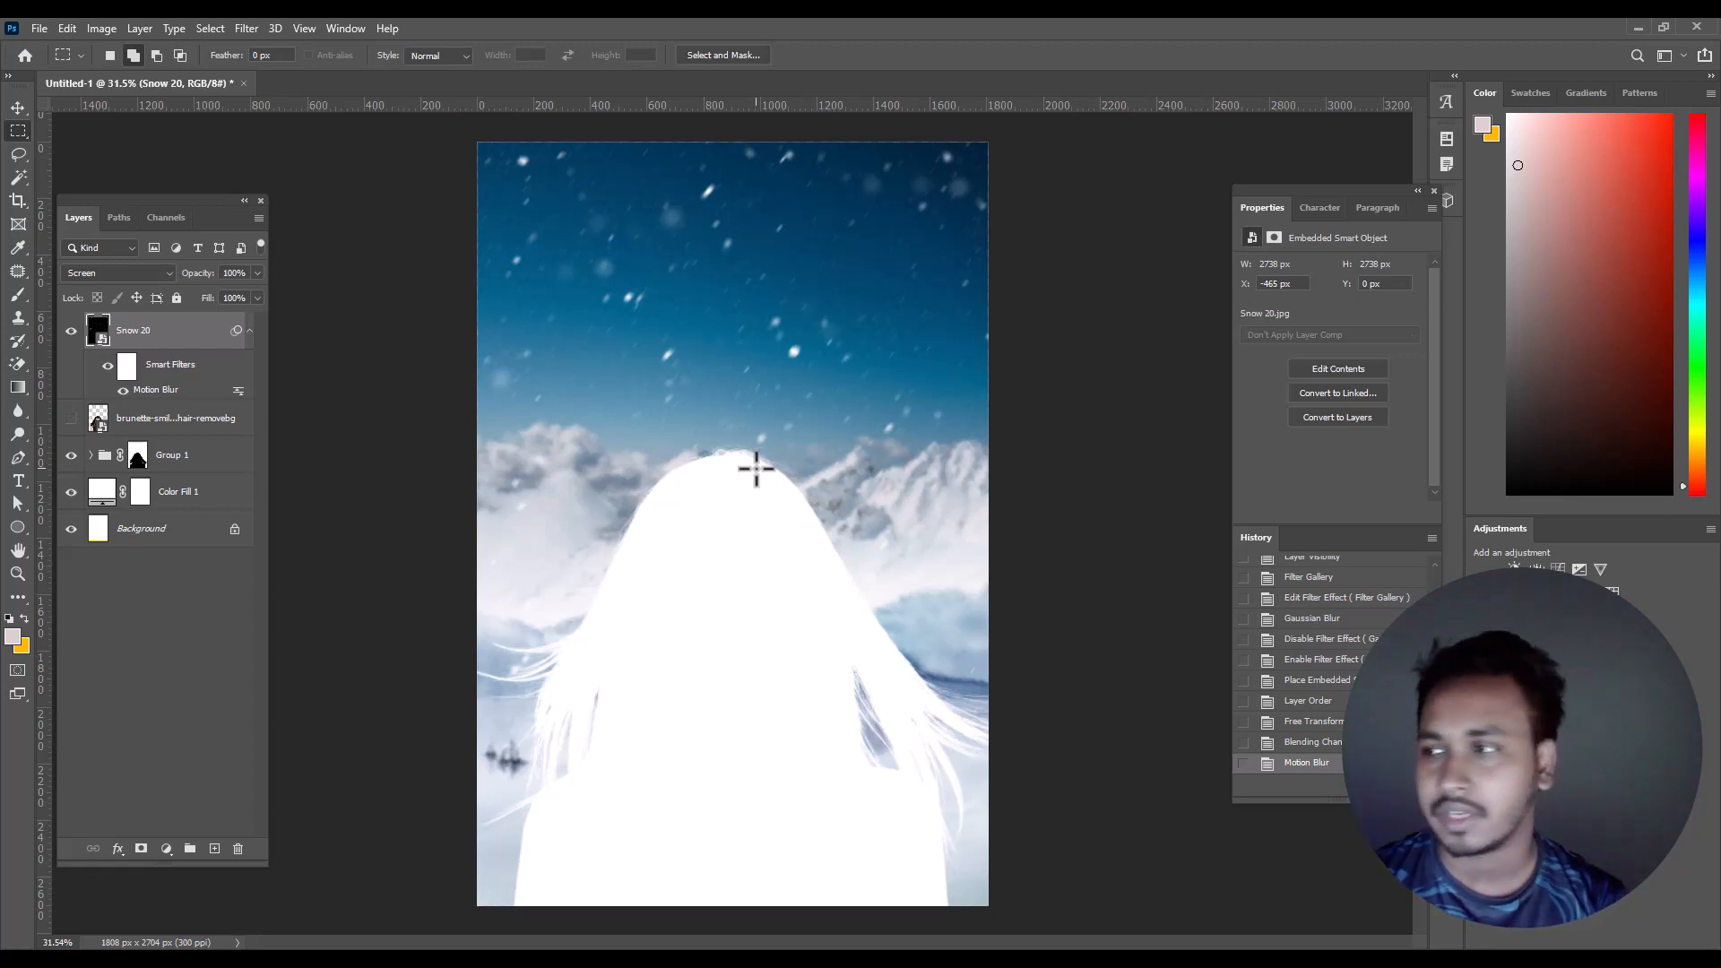
mouse_move(722, 623)
left_mouse_down()
mouse_move(707, 615)
mouse_move(723, 649)
mouse_move(698, 601)
left_mouse_up()
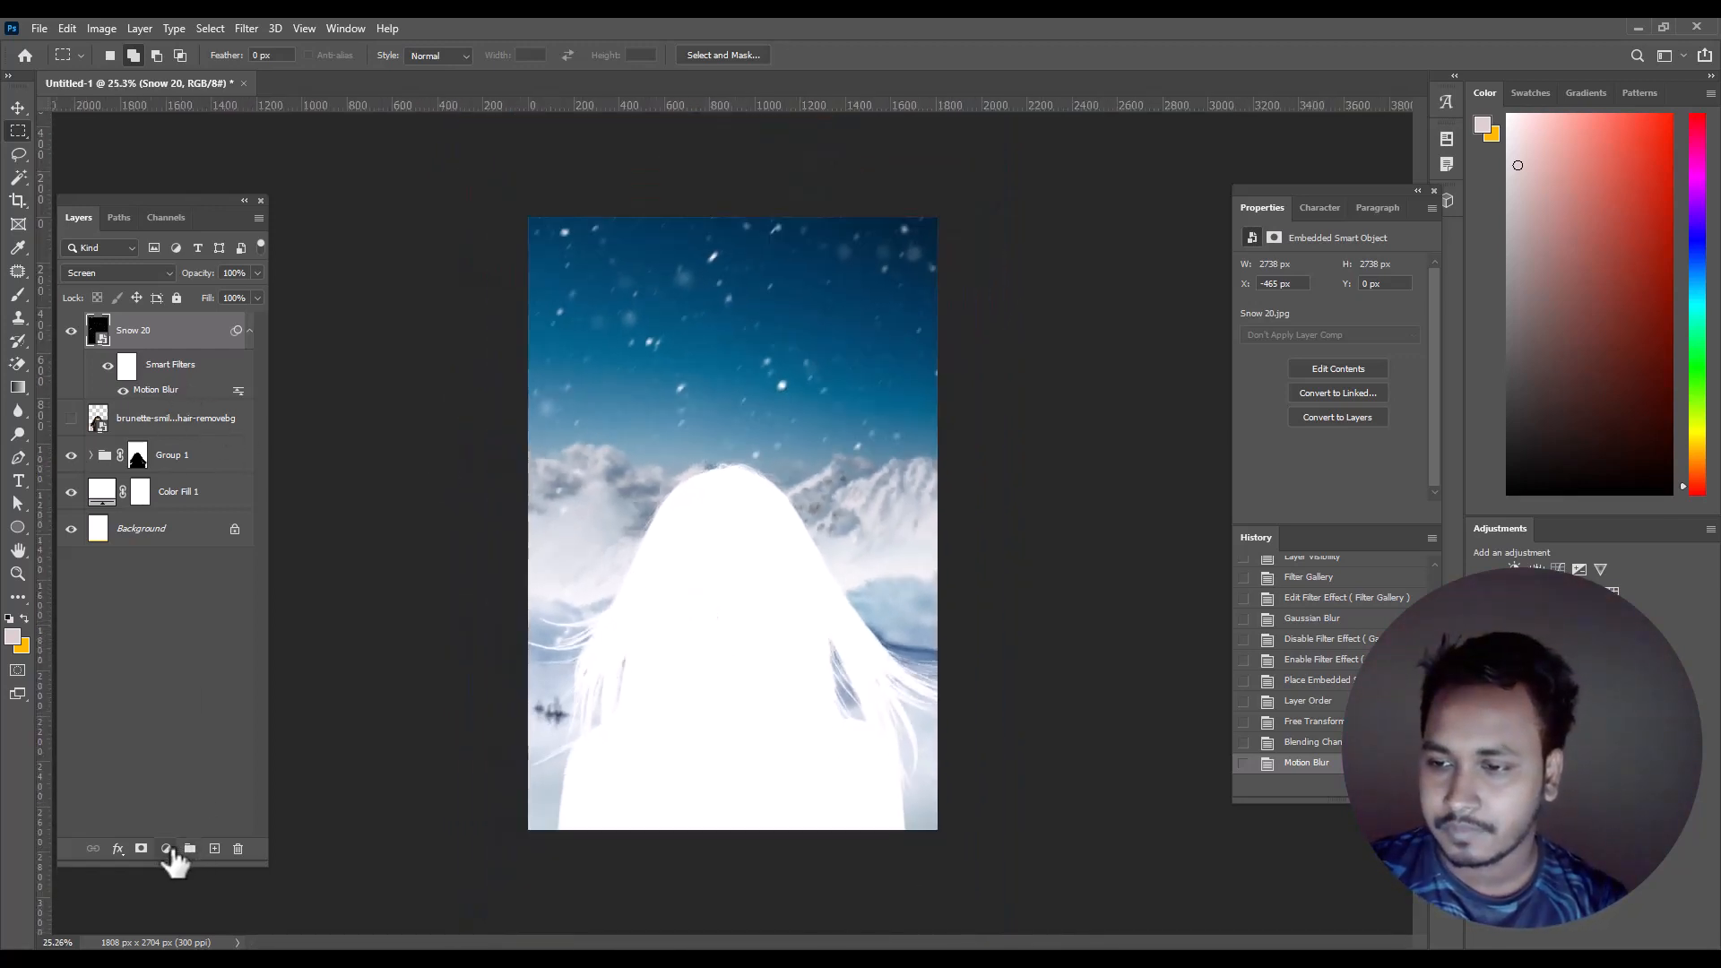
left_click(166, 848)
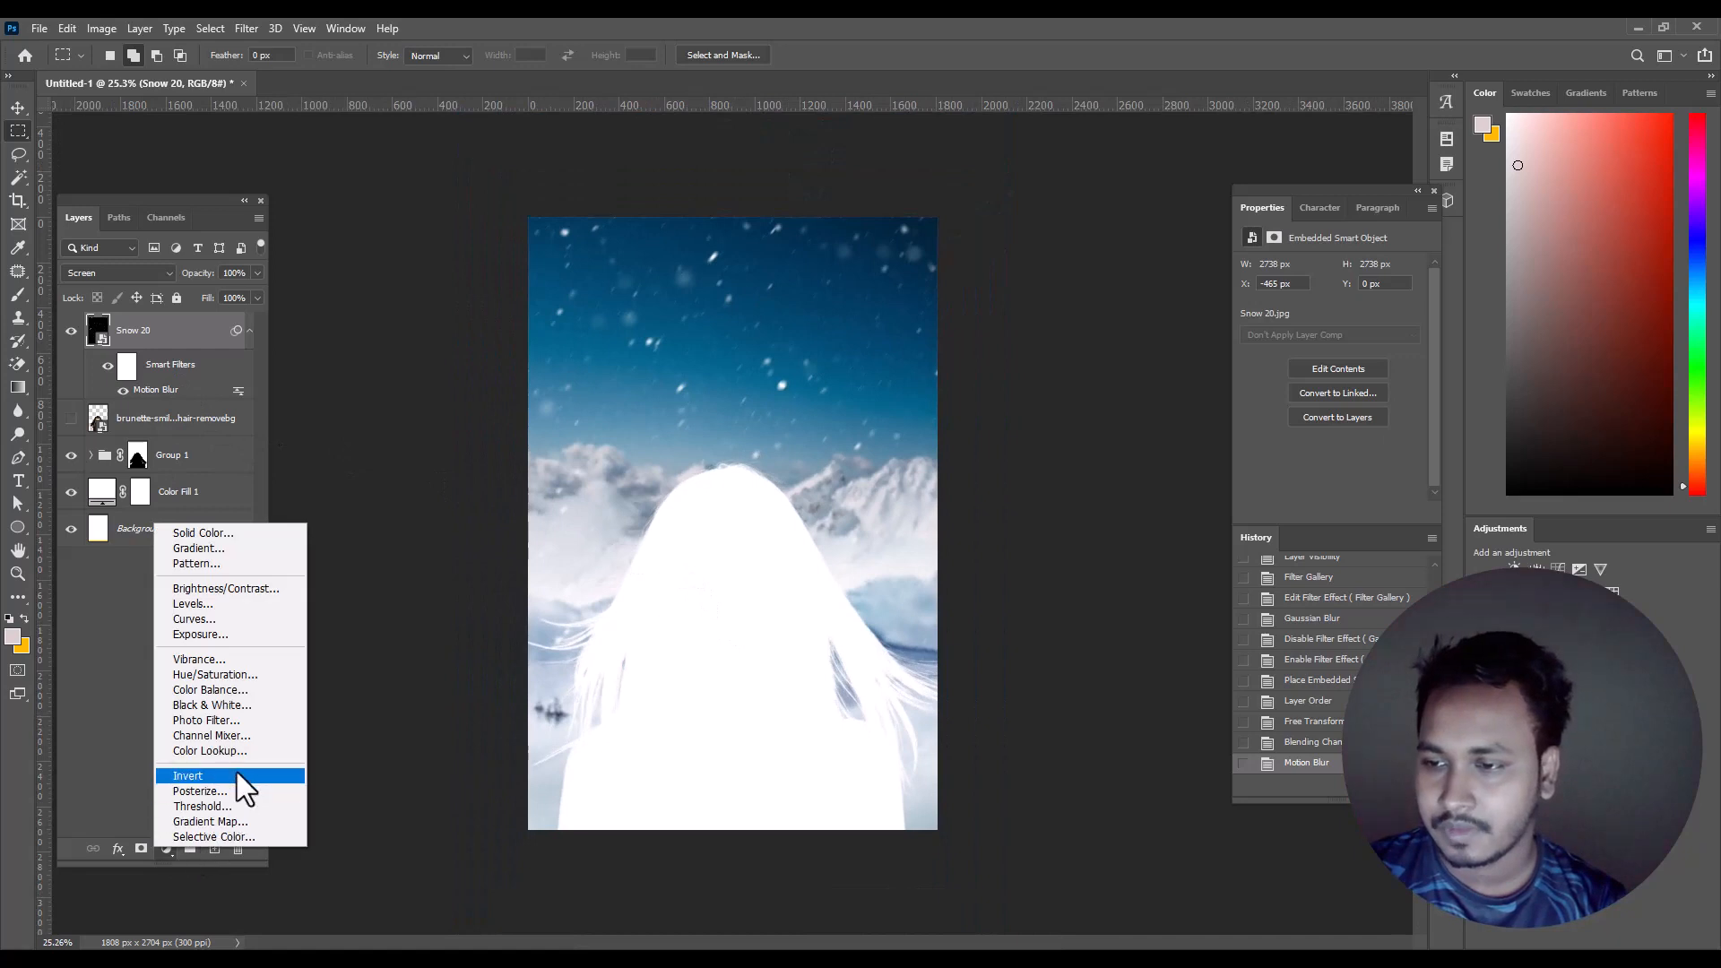
left_click(228, 722)
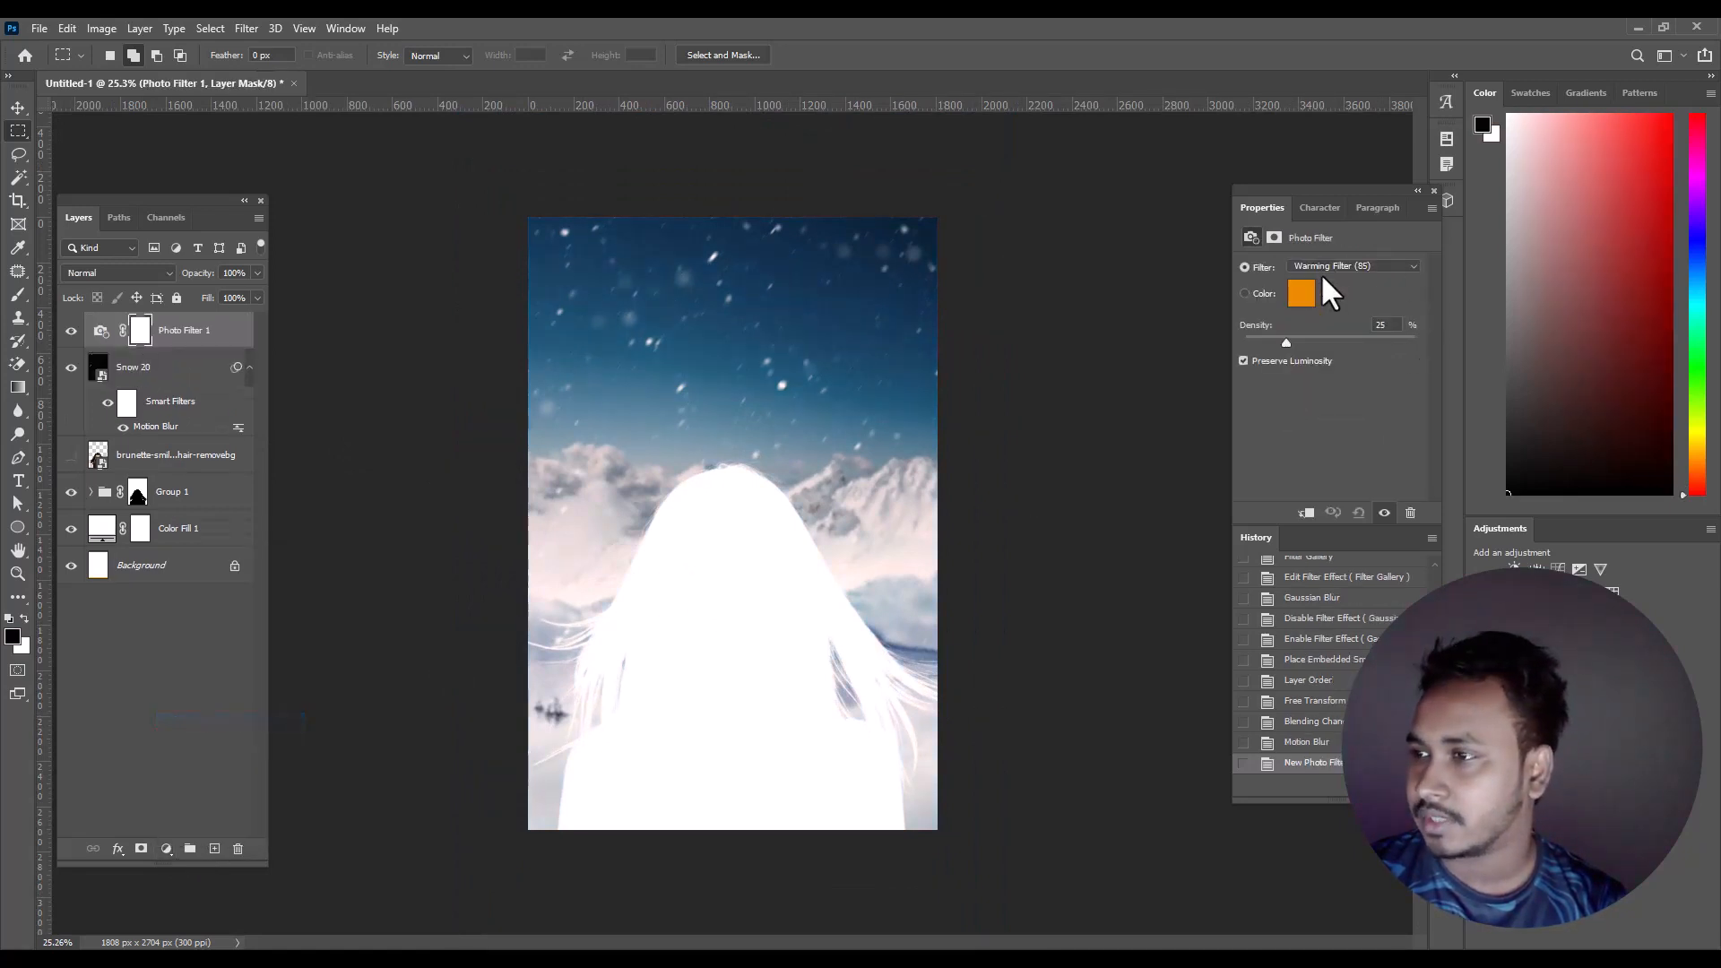
left_click(1324, 269)
left_click(1323, 269)
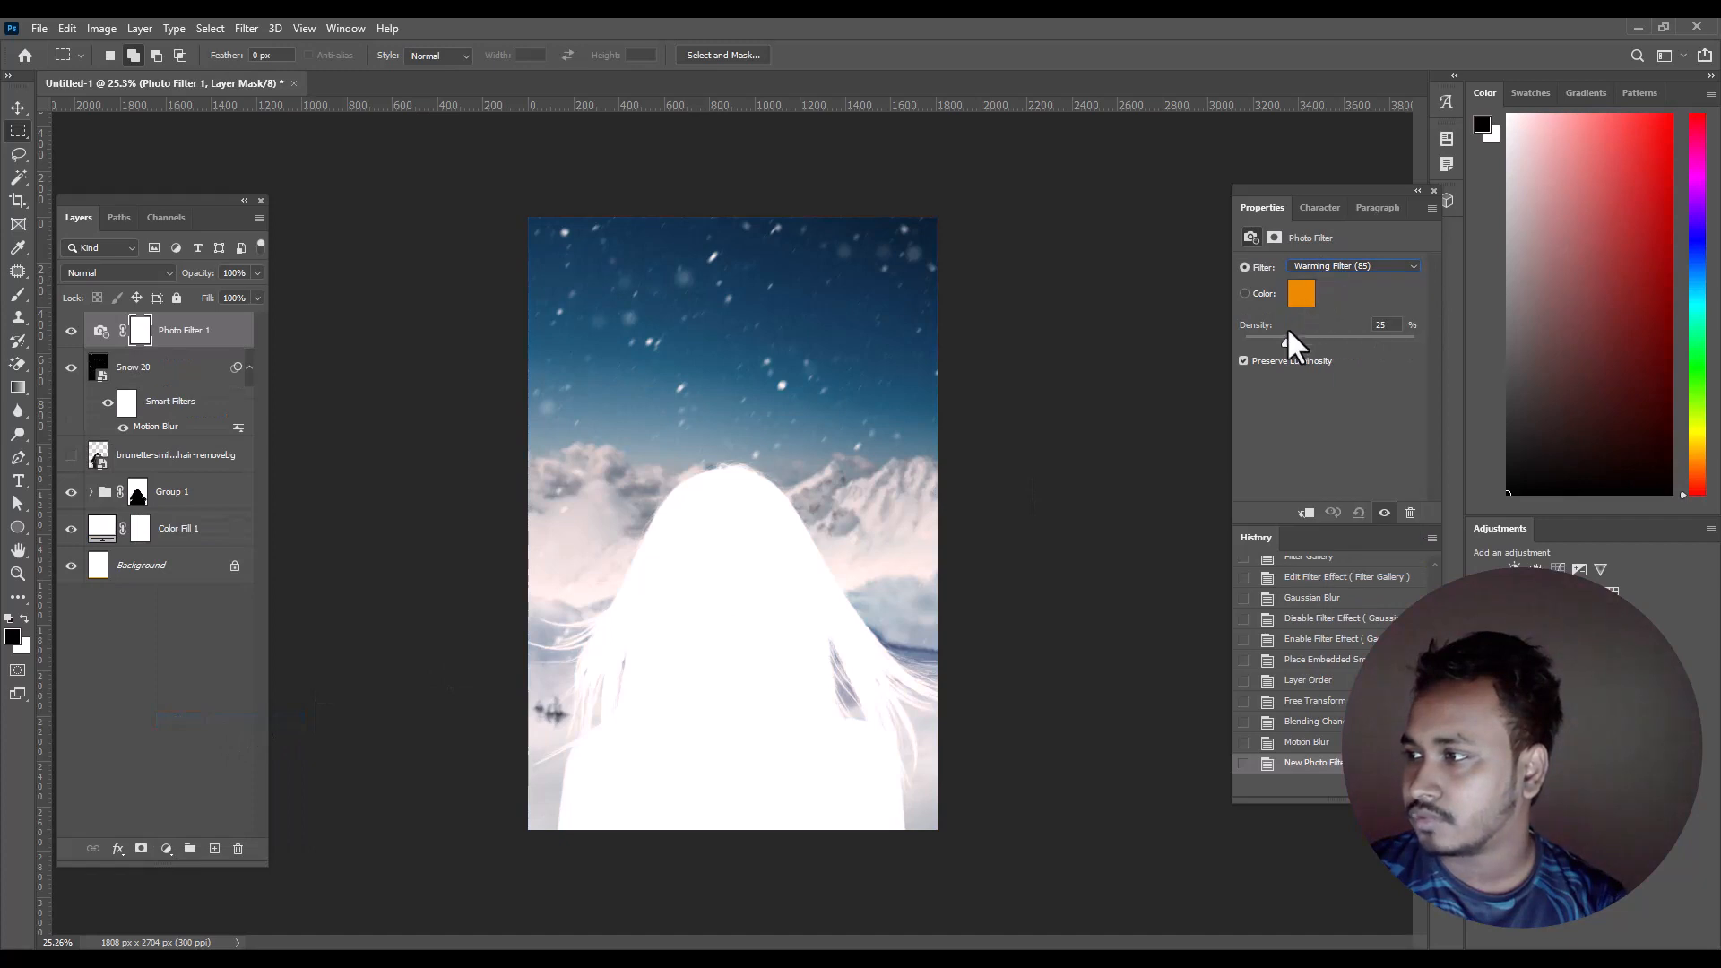
left_click_drag(1286, 343, 1271, 341)
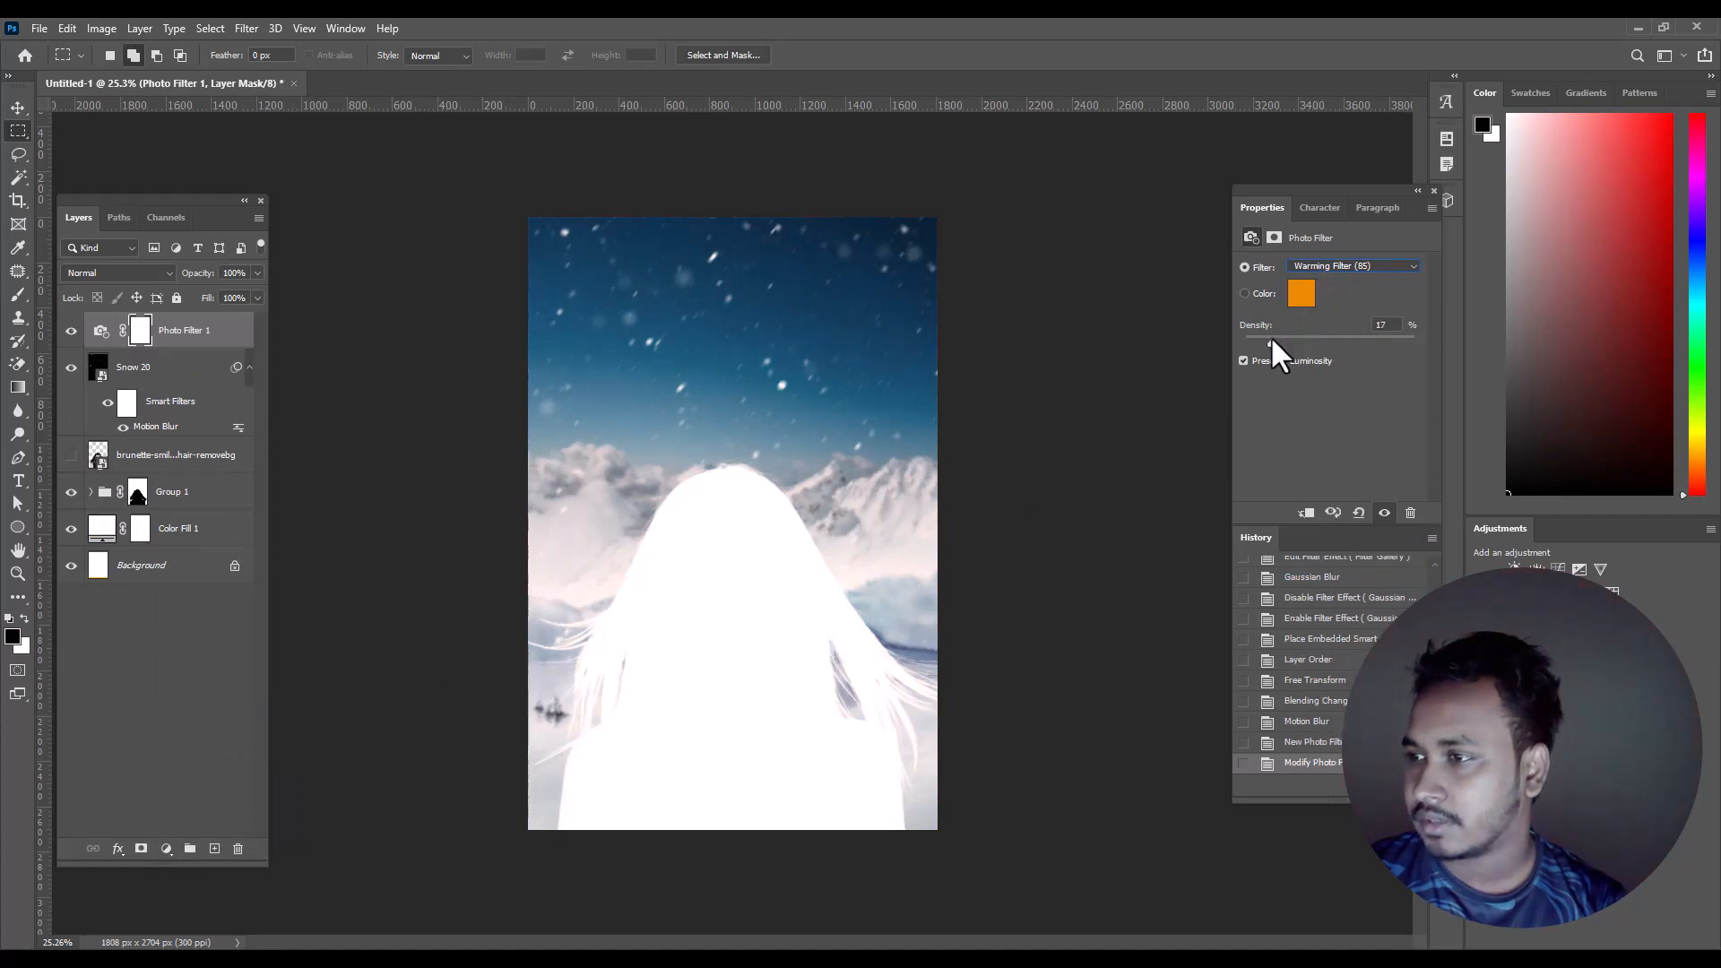
- Compare the poster with and without the Photo Filter layer, and set the filter's density to 10%
left_click(70, 330)
left_click(71, 330)
left_click(71, 331)
left_click(71, 330)
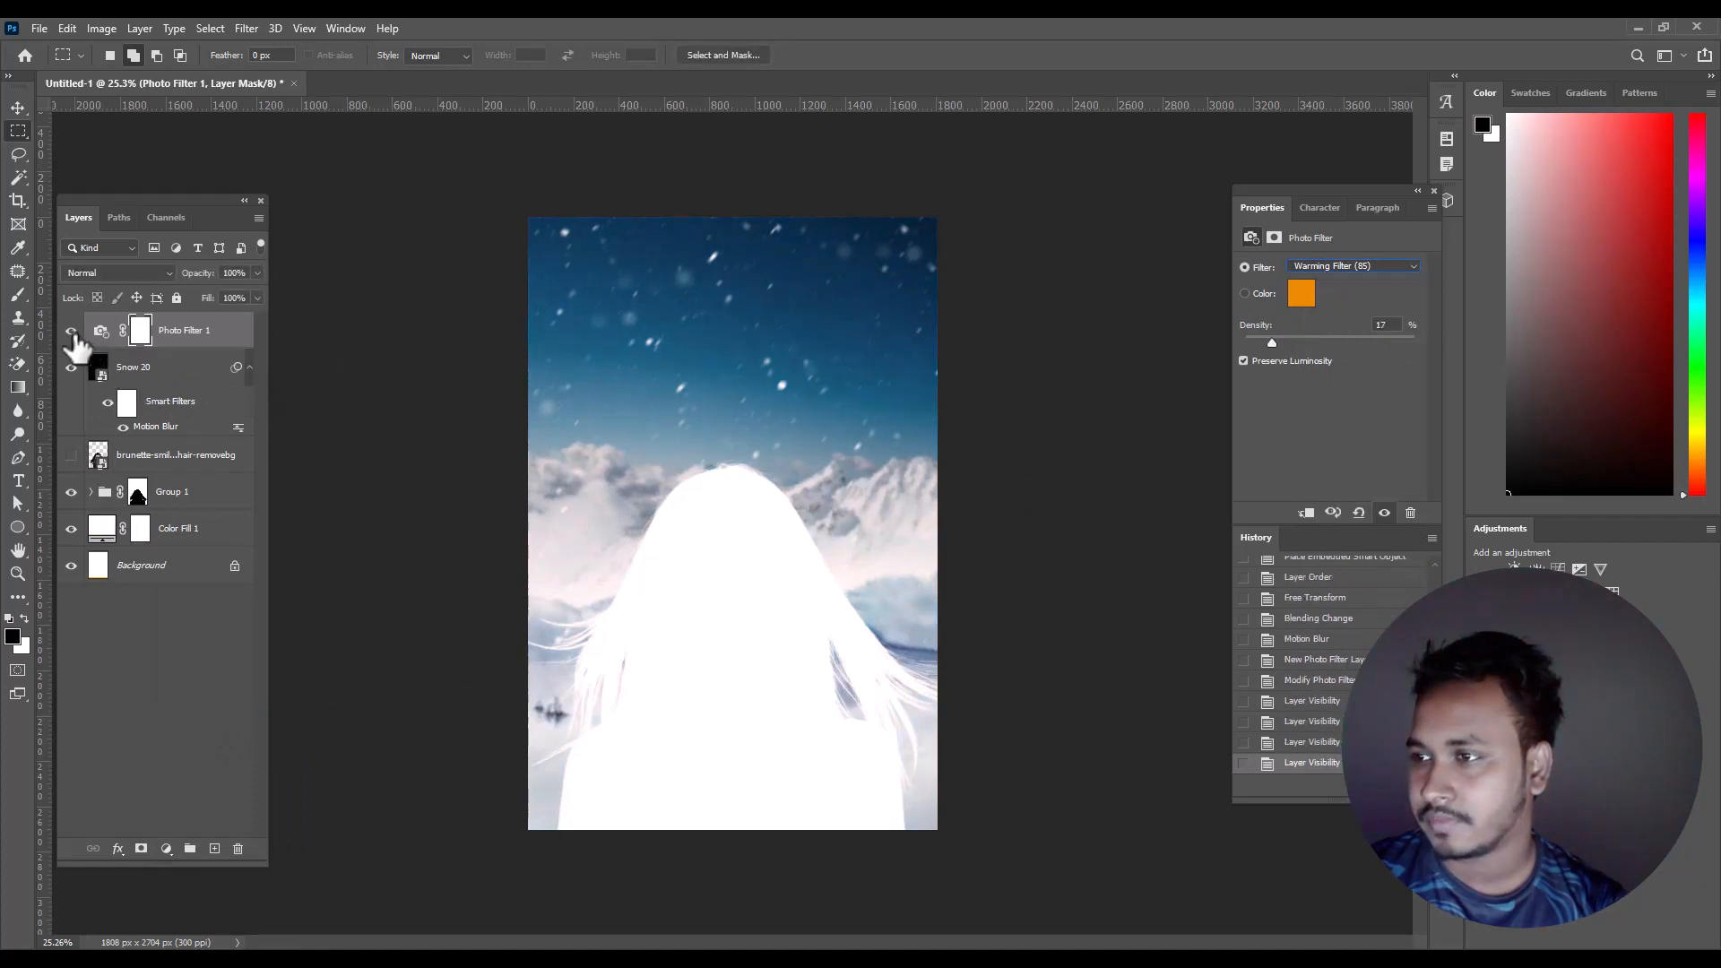
left_click(1401, 325)
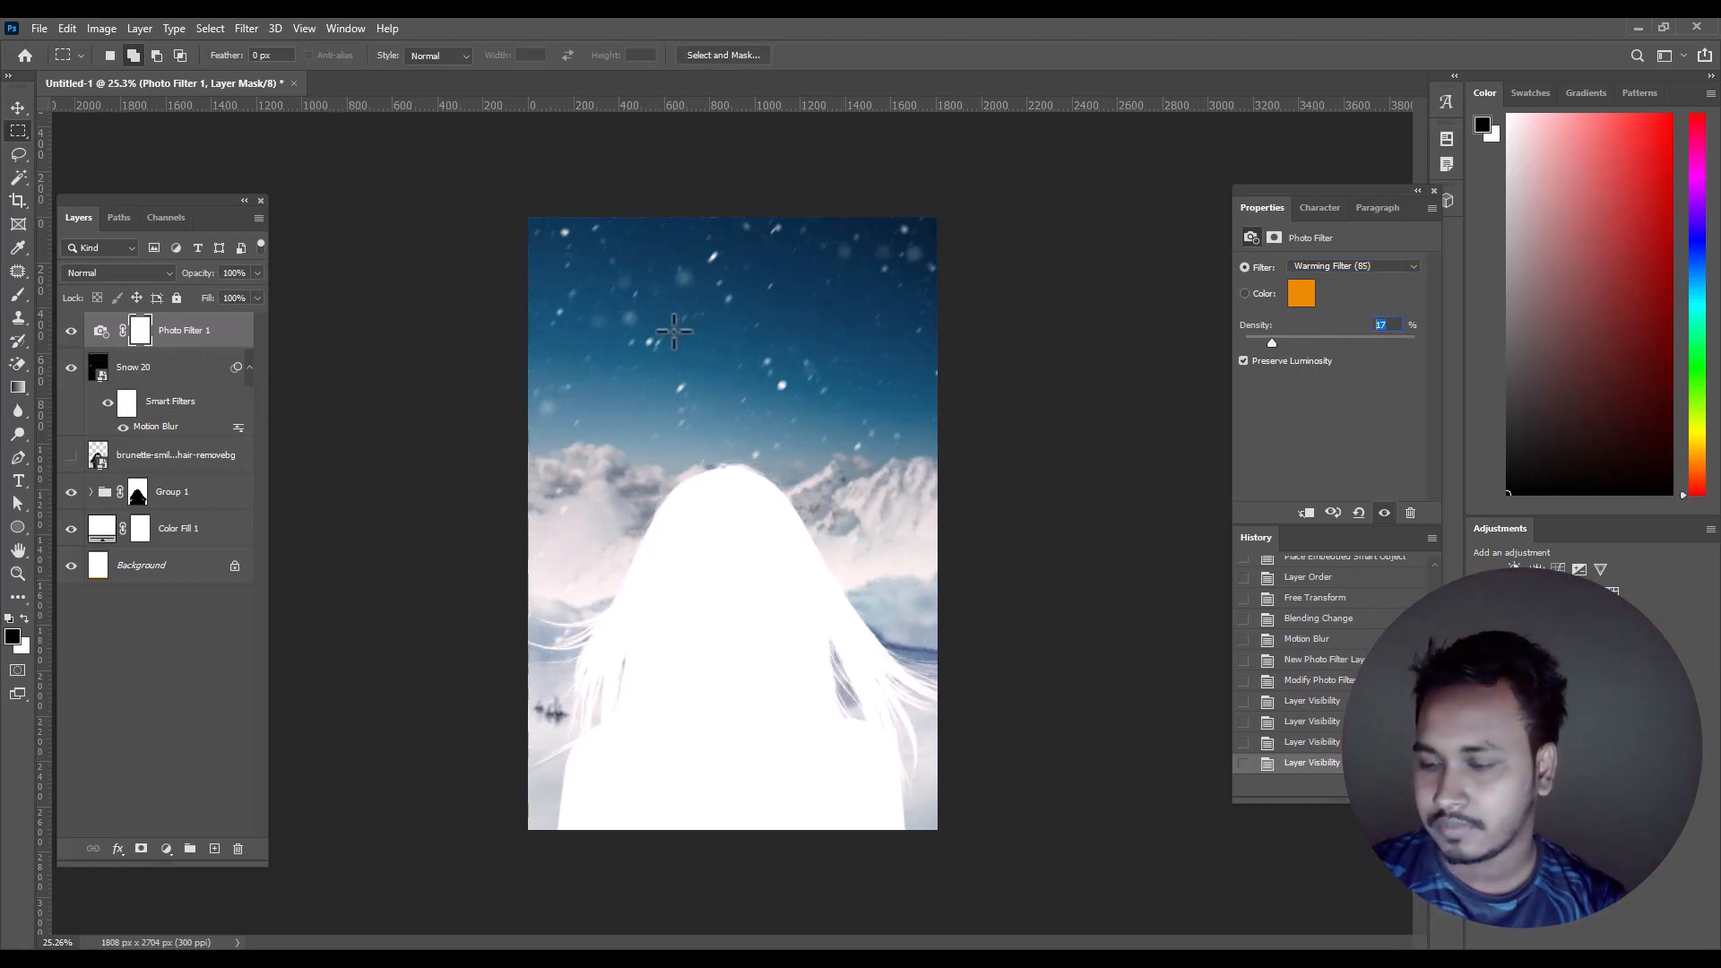
type("10")
key("Return")
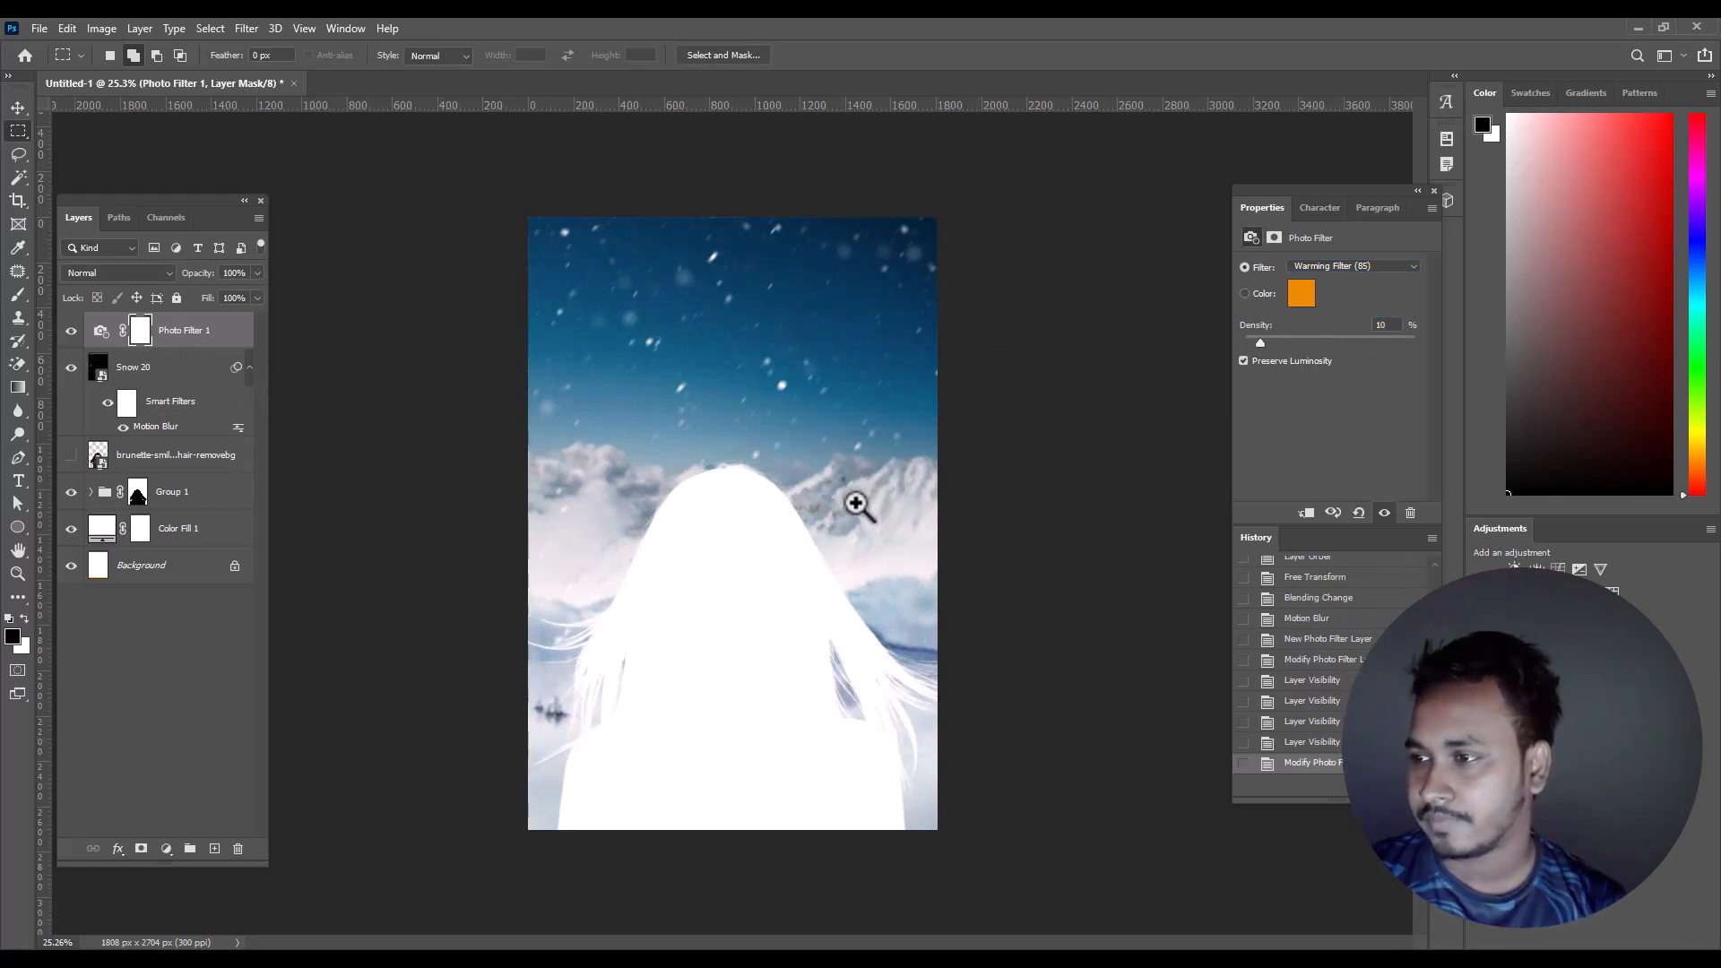
left_click_drag(856, 504, 657, 568)
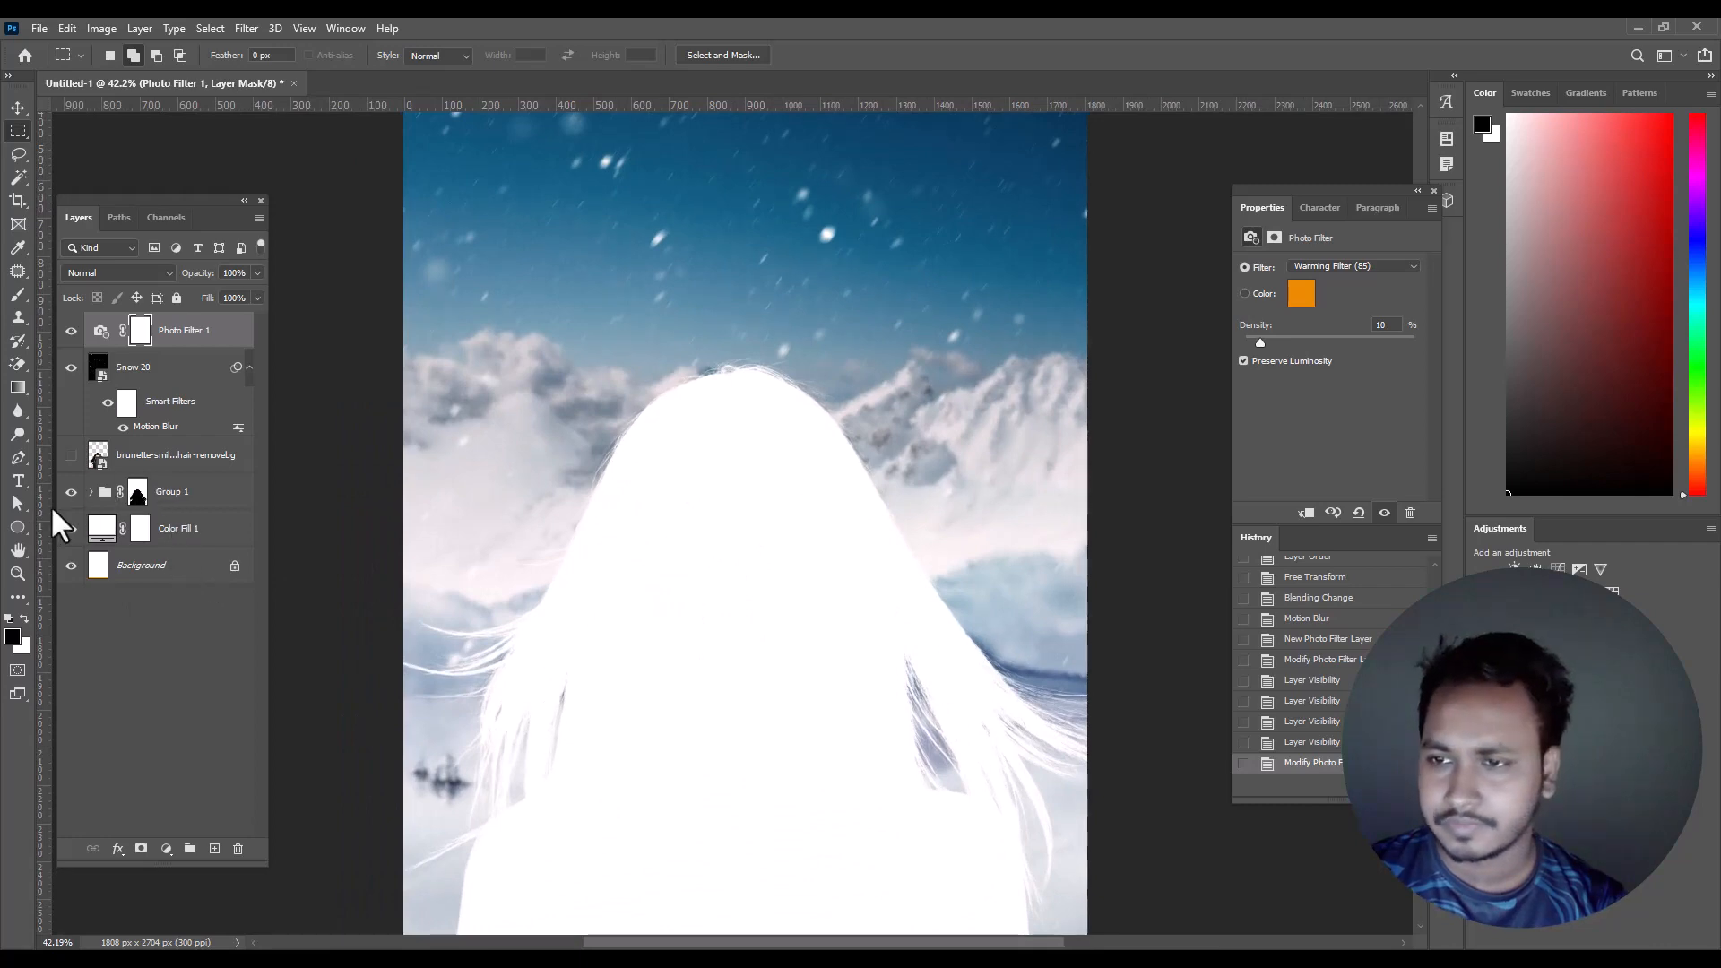
- Add the title text "DREAM HIGHT" over the white silhouette, breaking it into two lines after DREAM
left_click(18, 481)
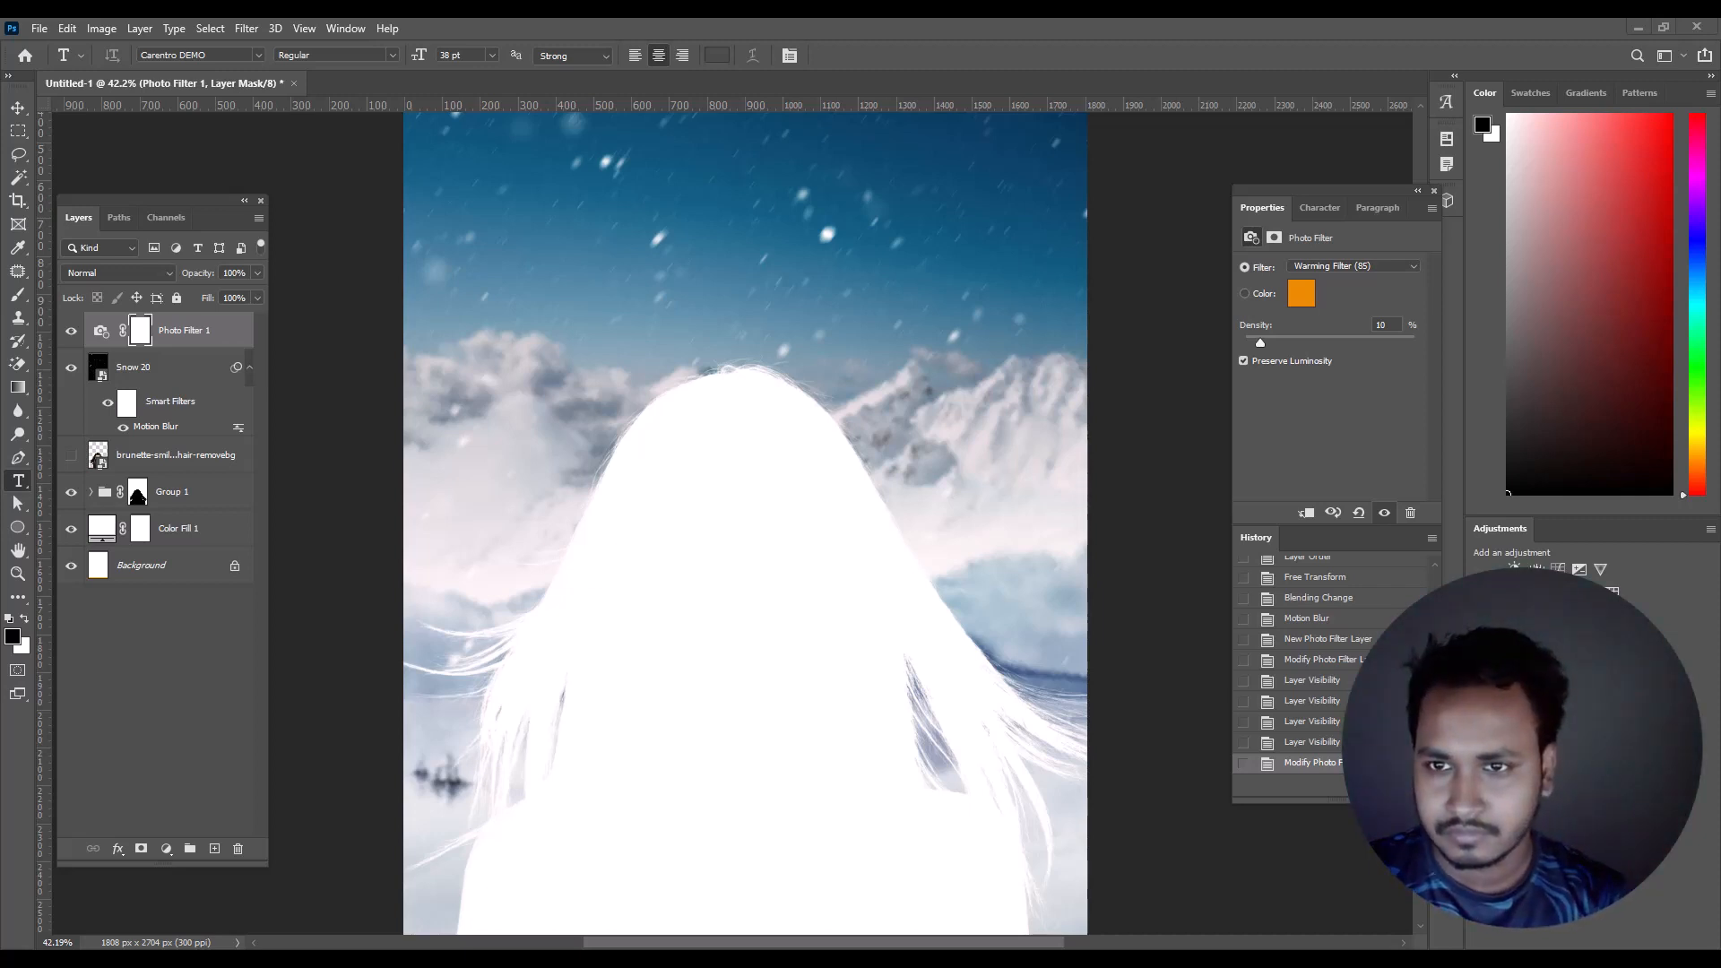
left_click(638, 636)
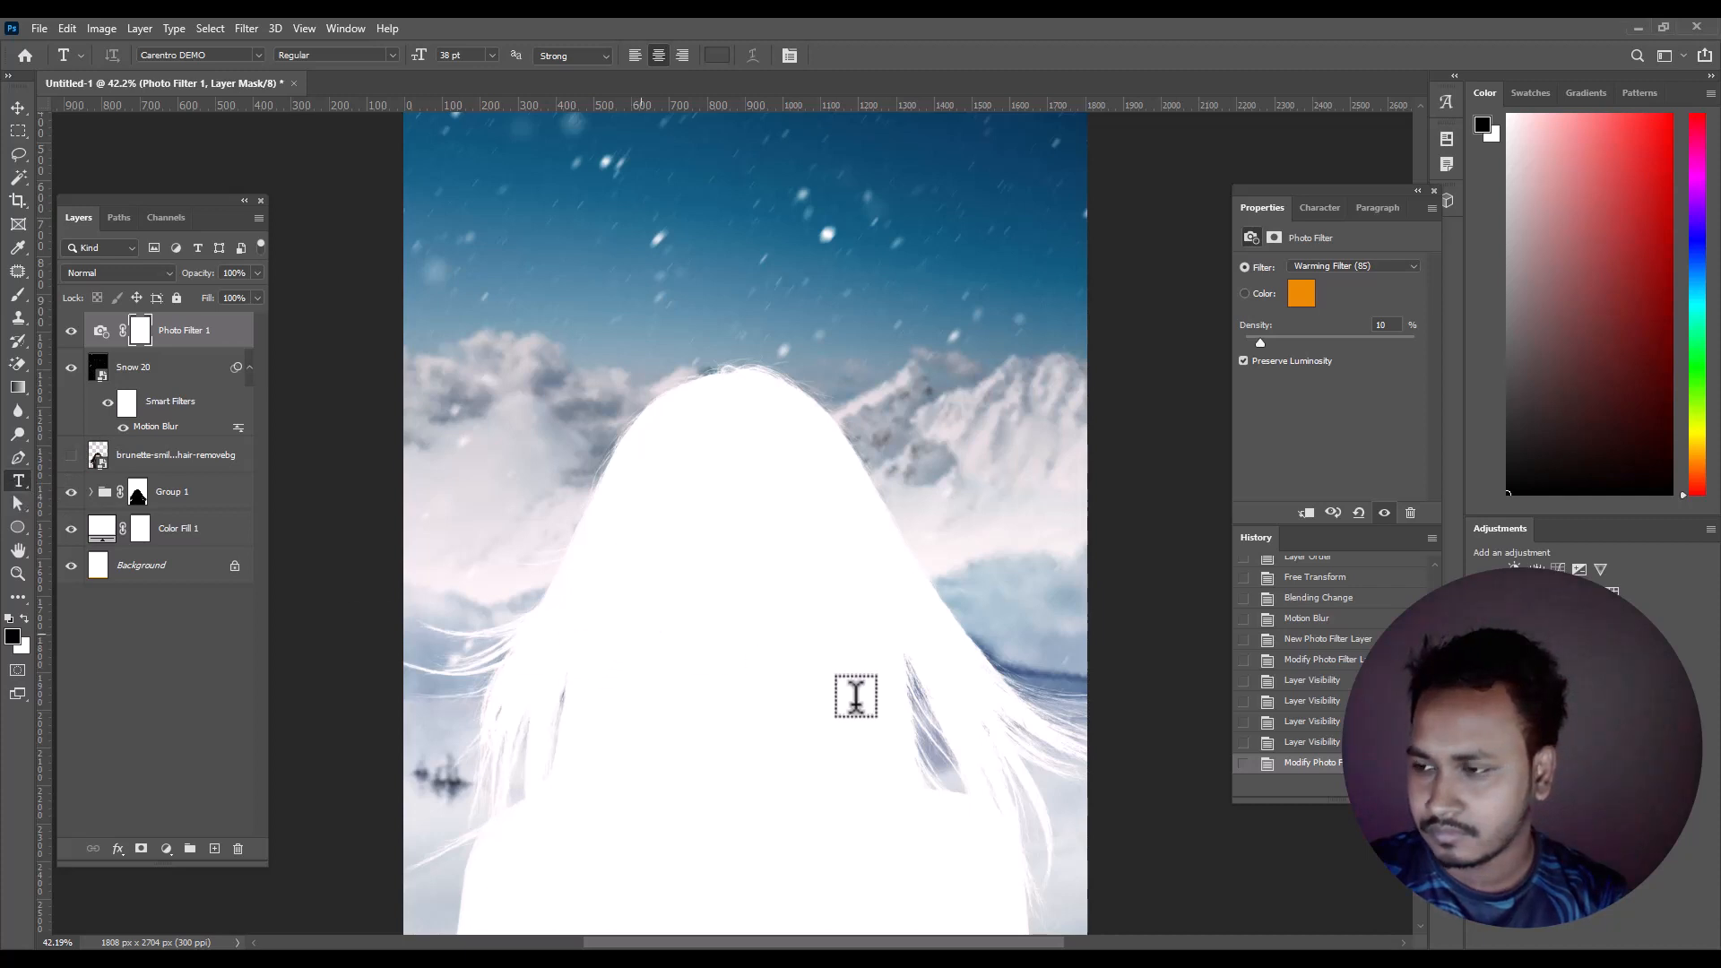
type("DREA")
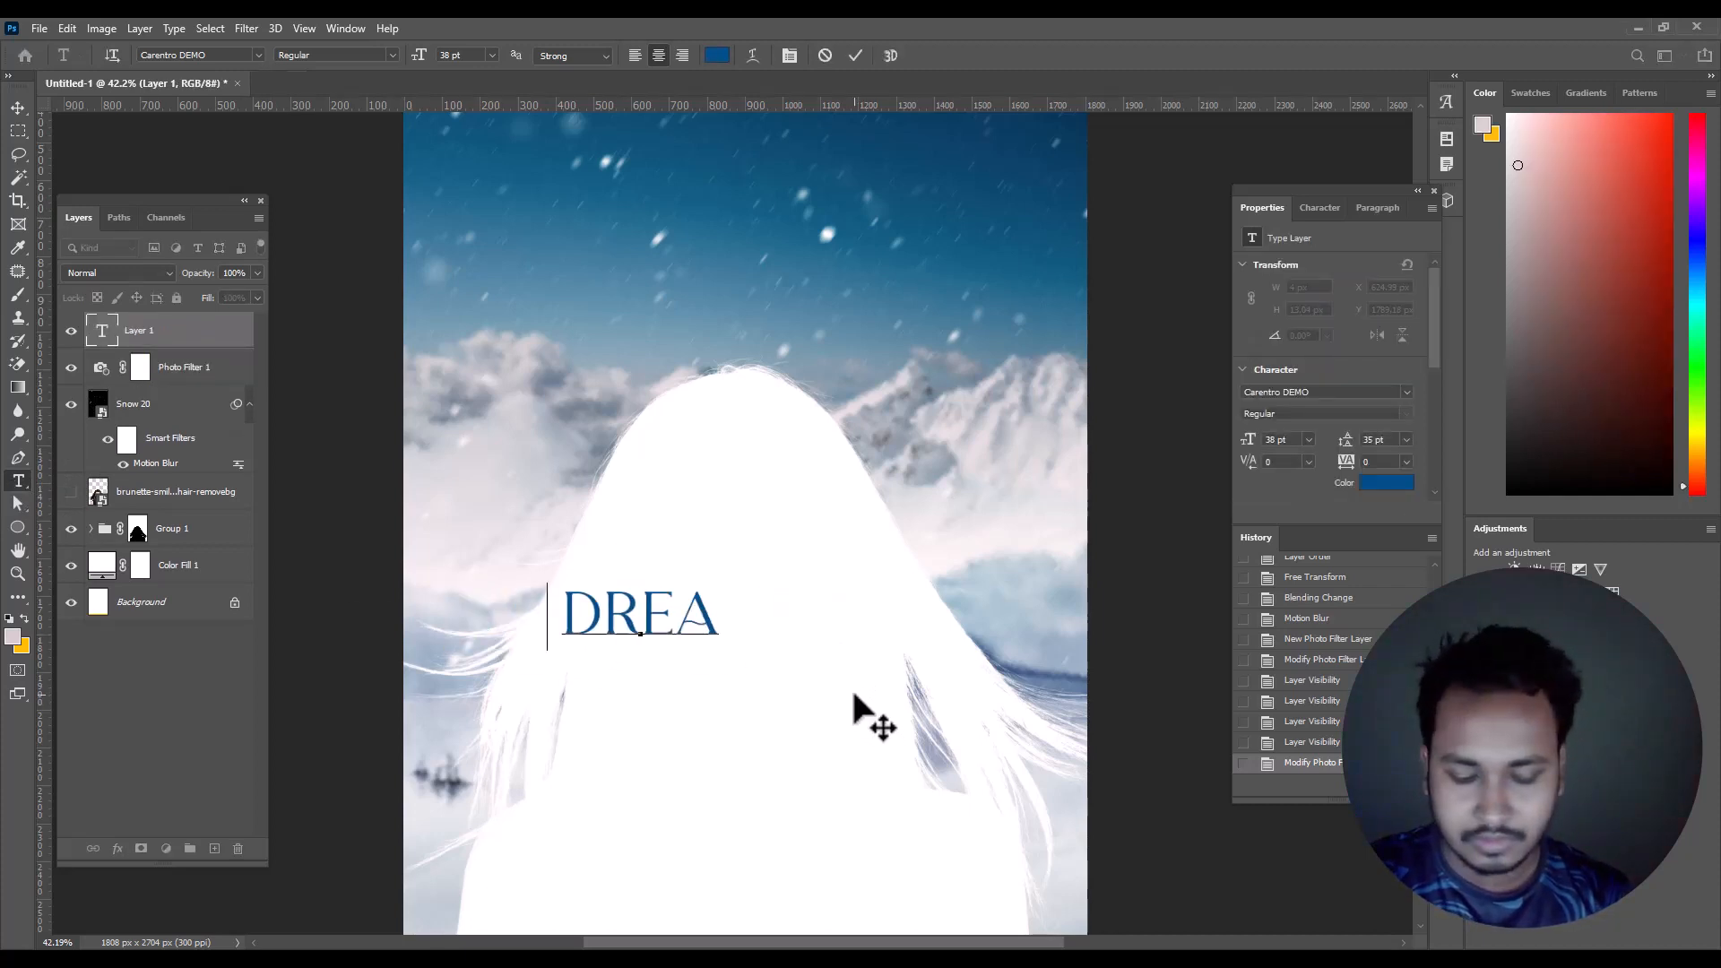
type("M HIGHT")
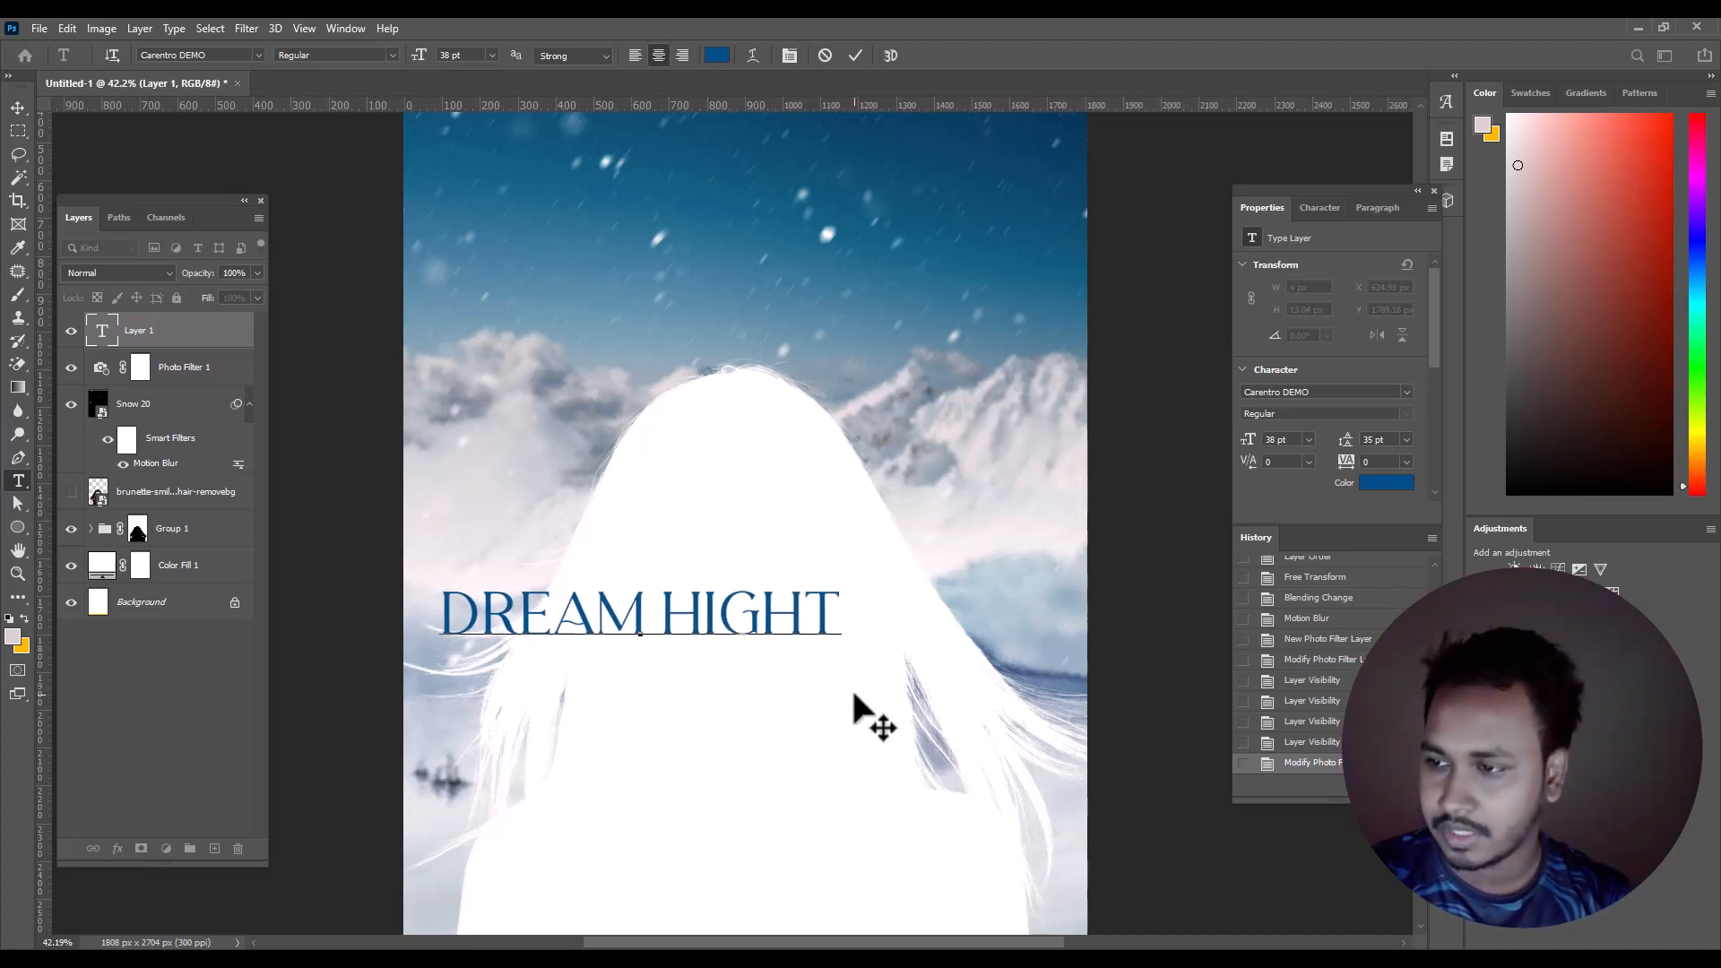
left_click(652, 617)
key("Return")
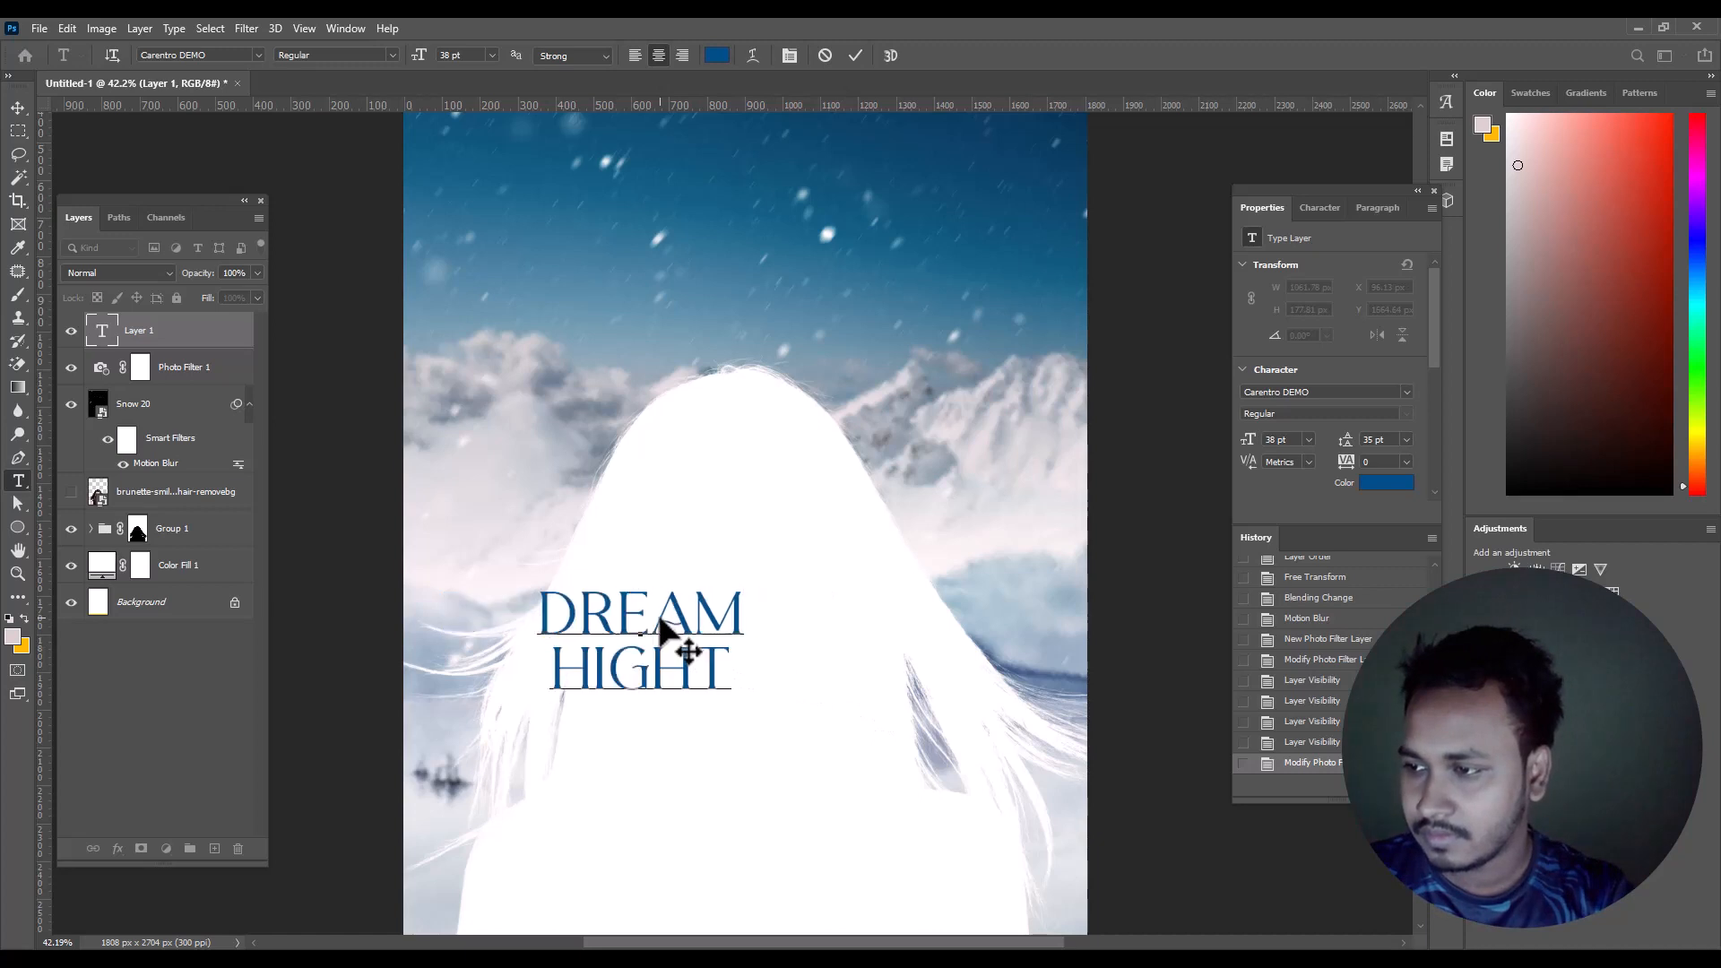
- Select the HIGHT line and set the title's font to Atlane
left_click_drag(542, 615, 852, 620)
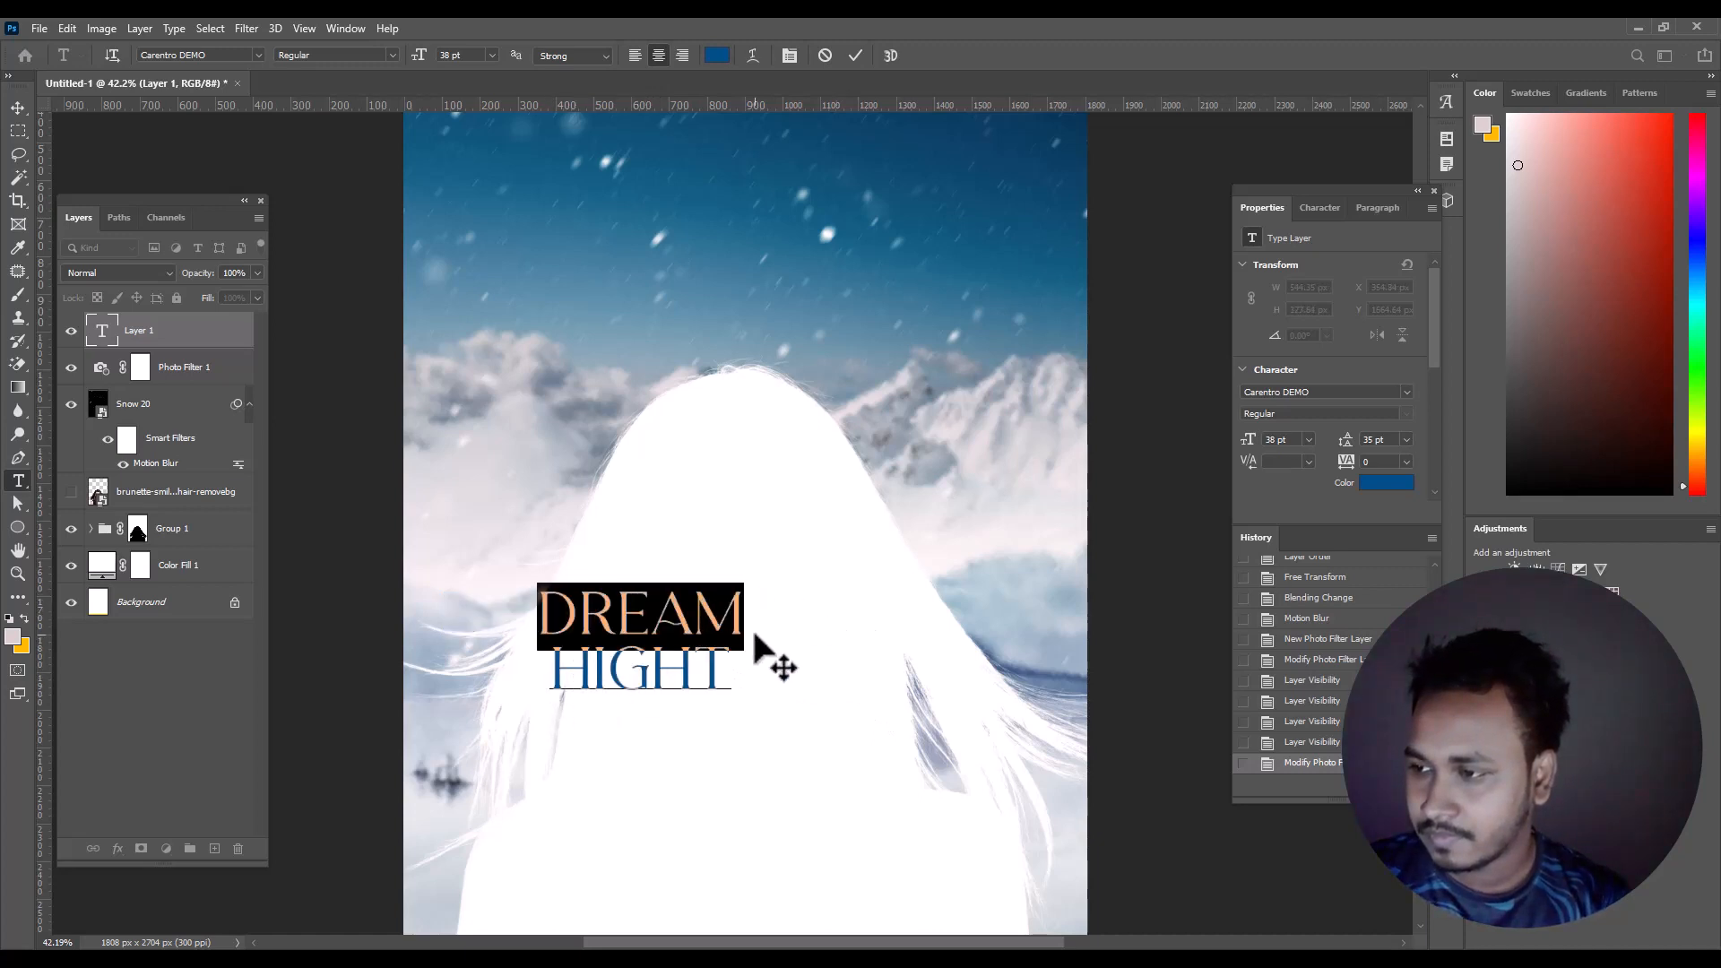
left_click(1321, 208)
left_click(764, 691)
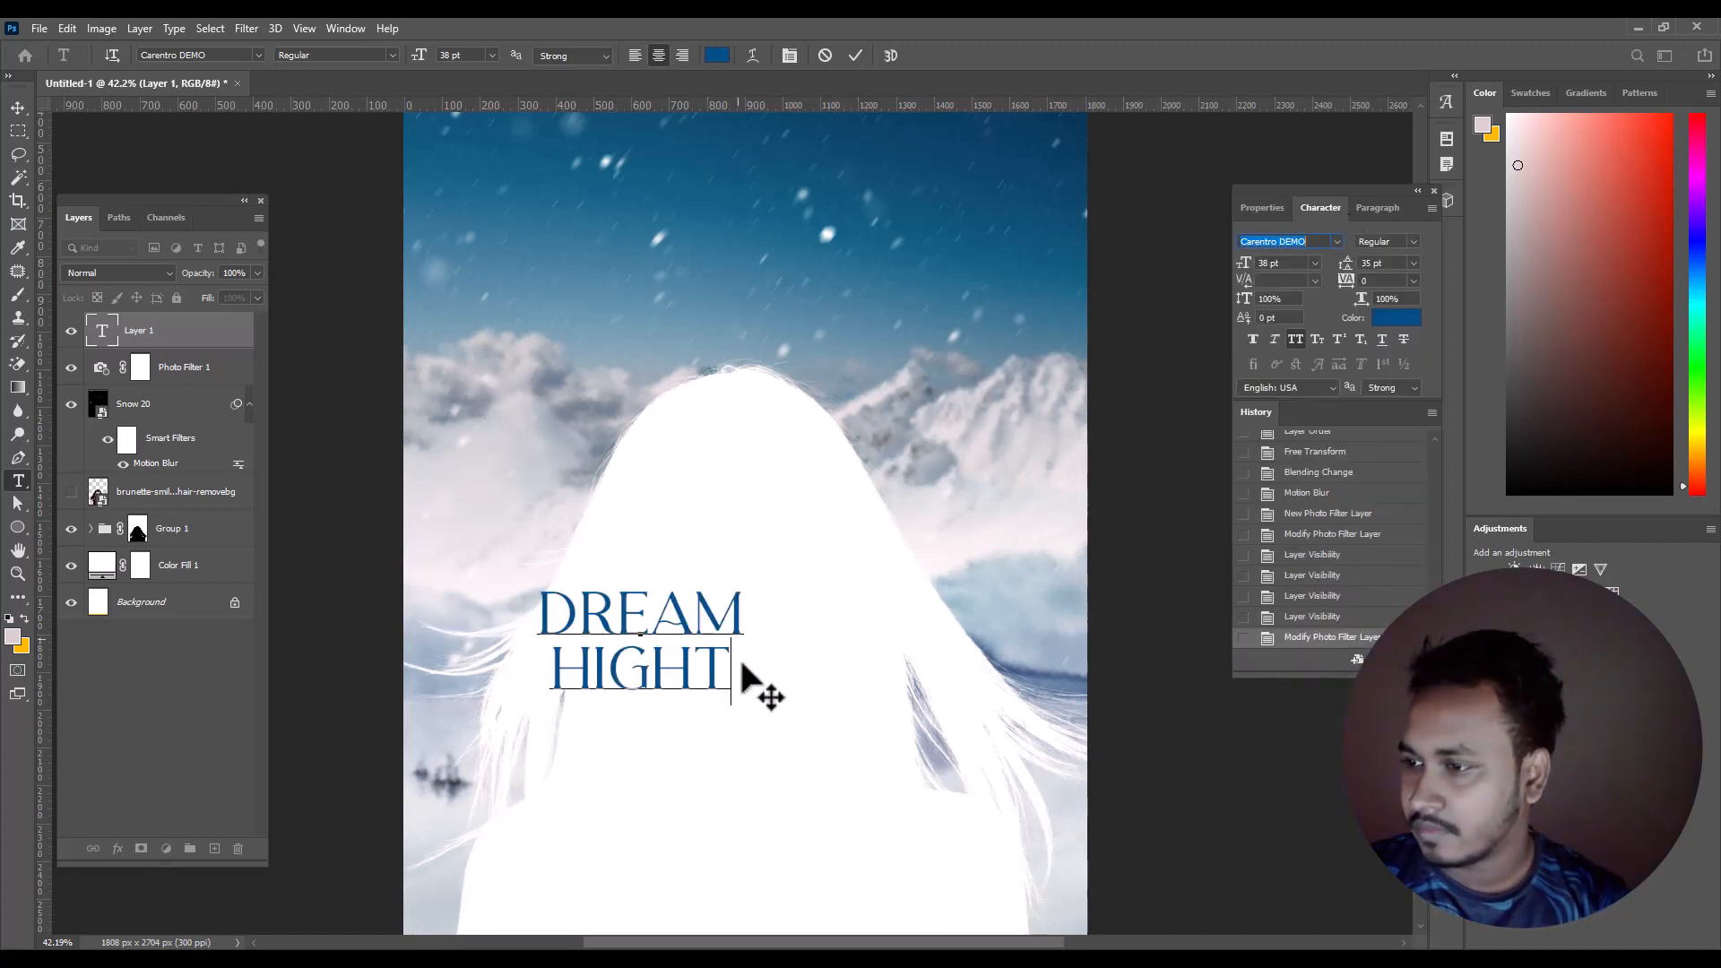
left_click_drag(765, 692, 549, 686)
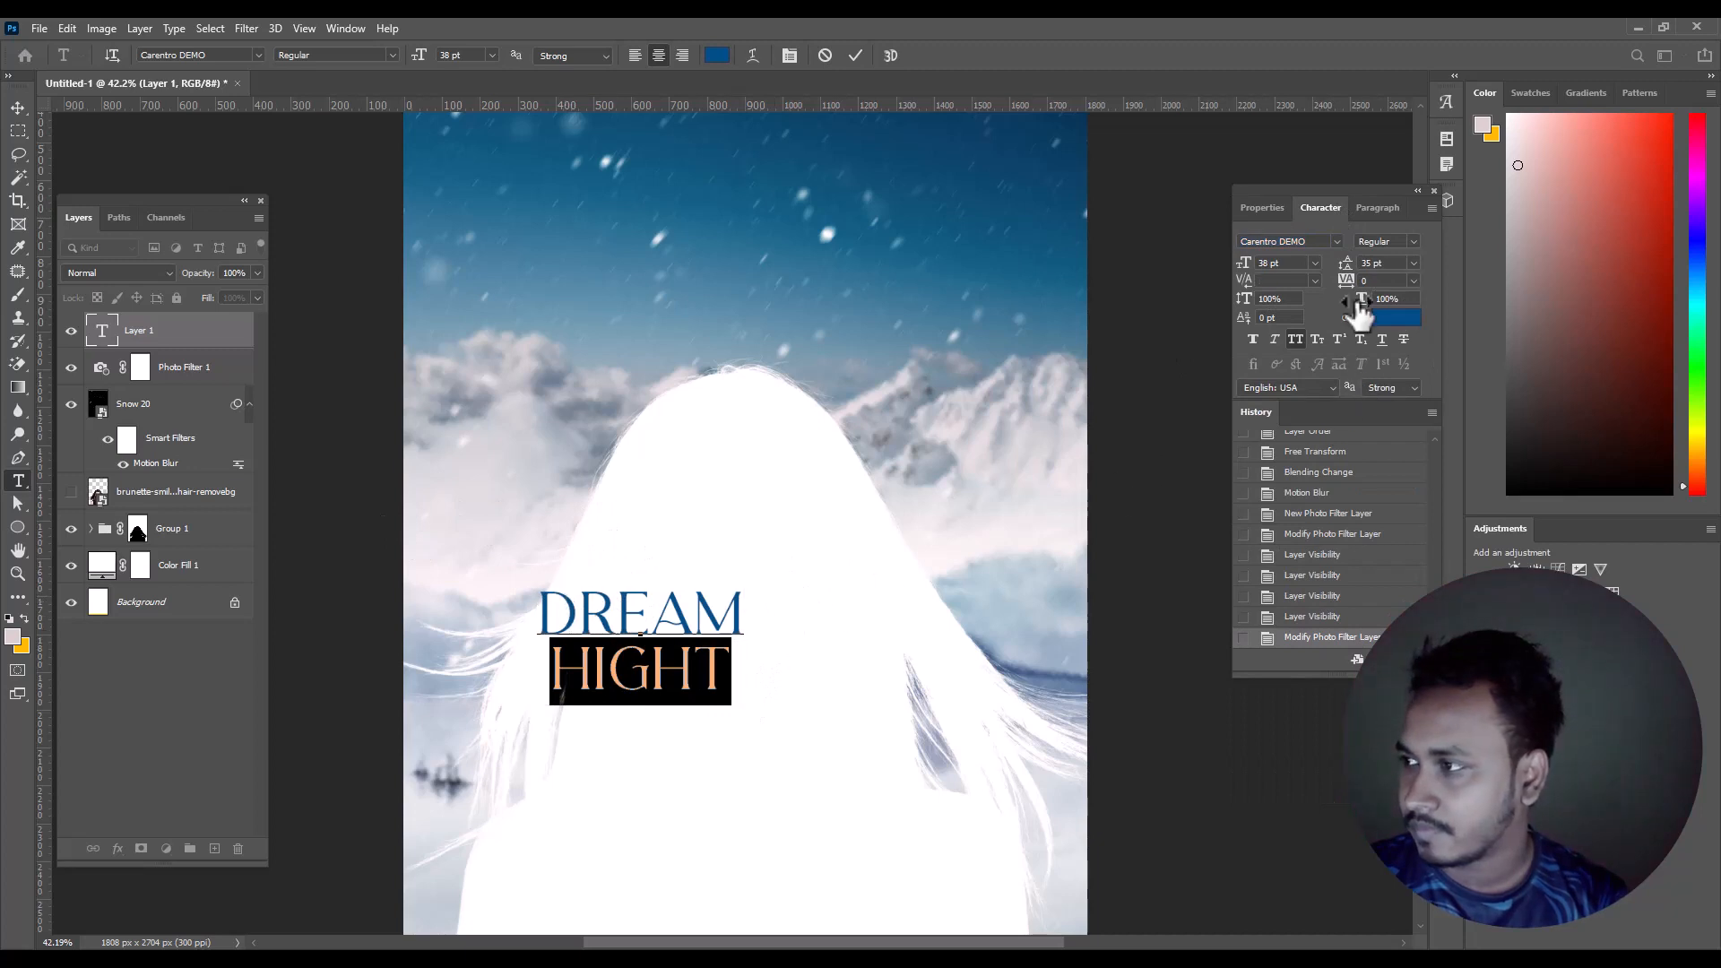
left_click(1337, 242)
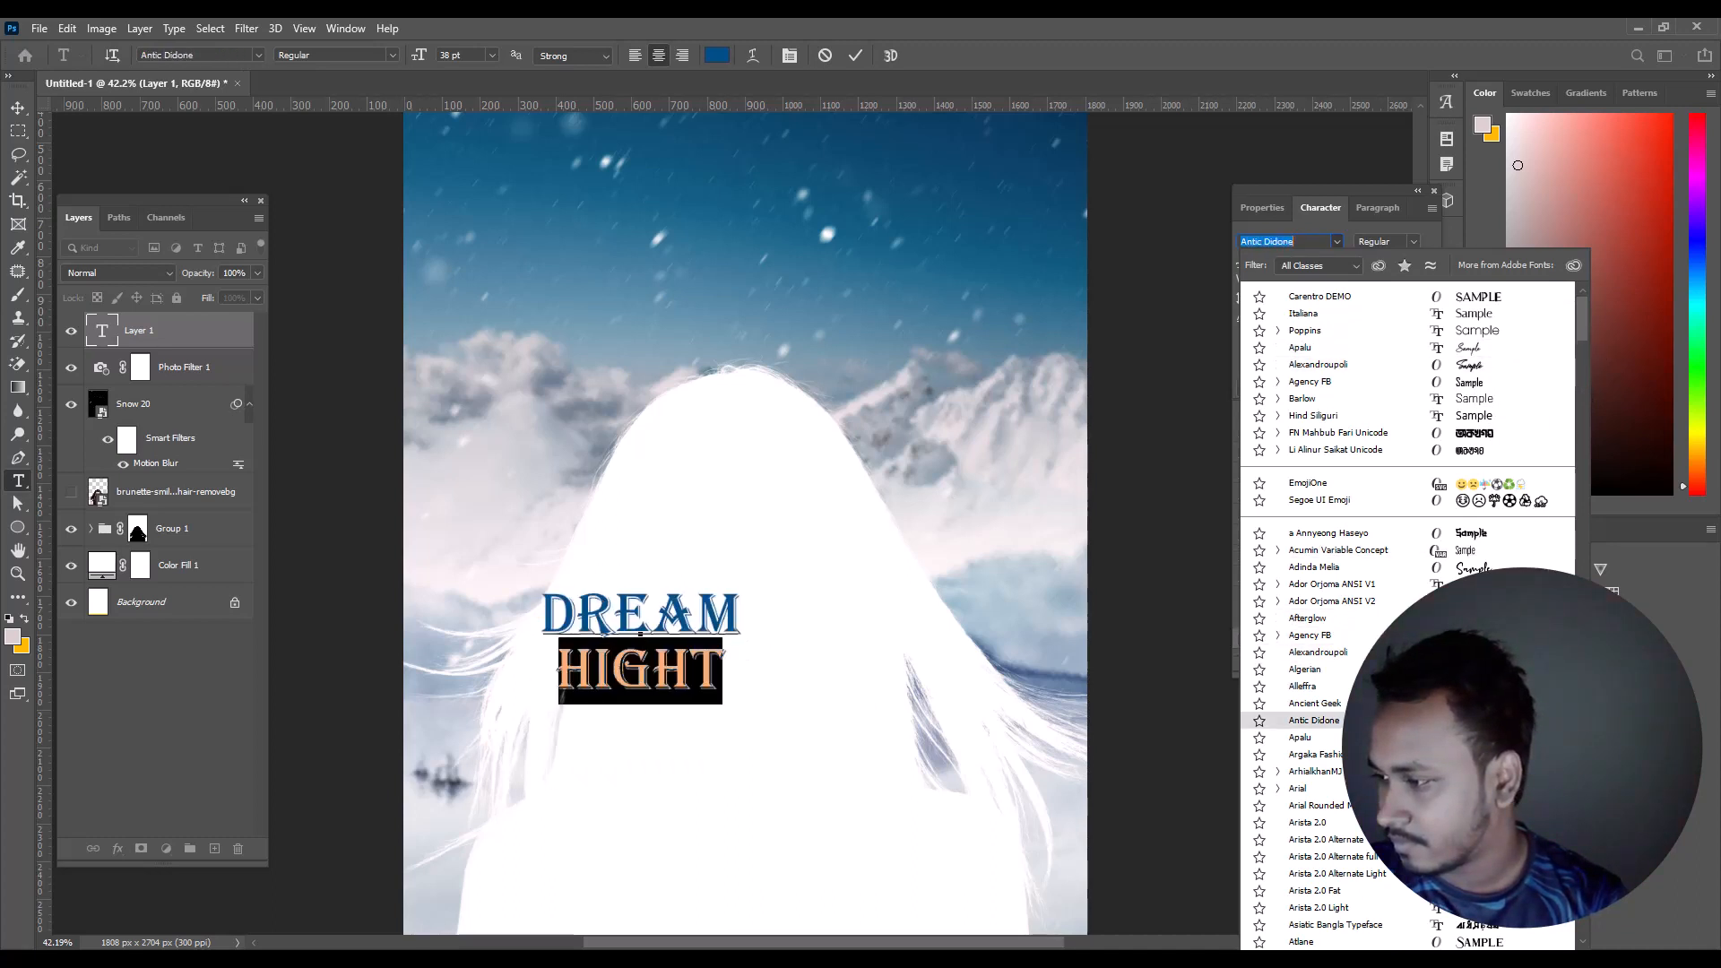
scroll(1398, 897, "down", 1)
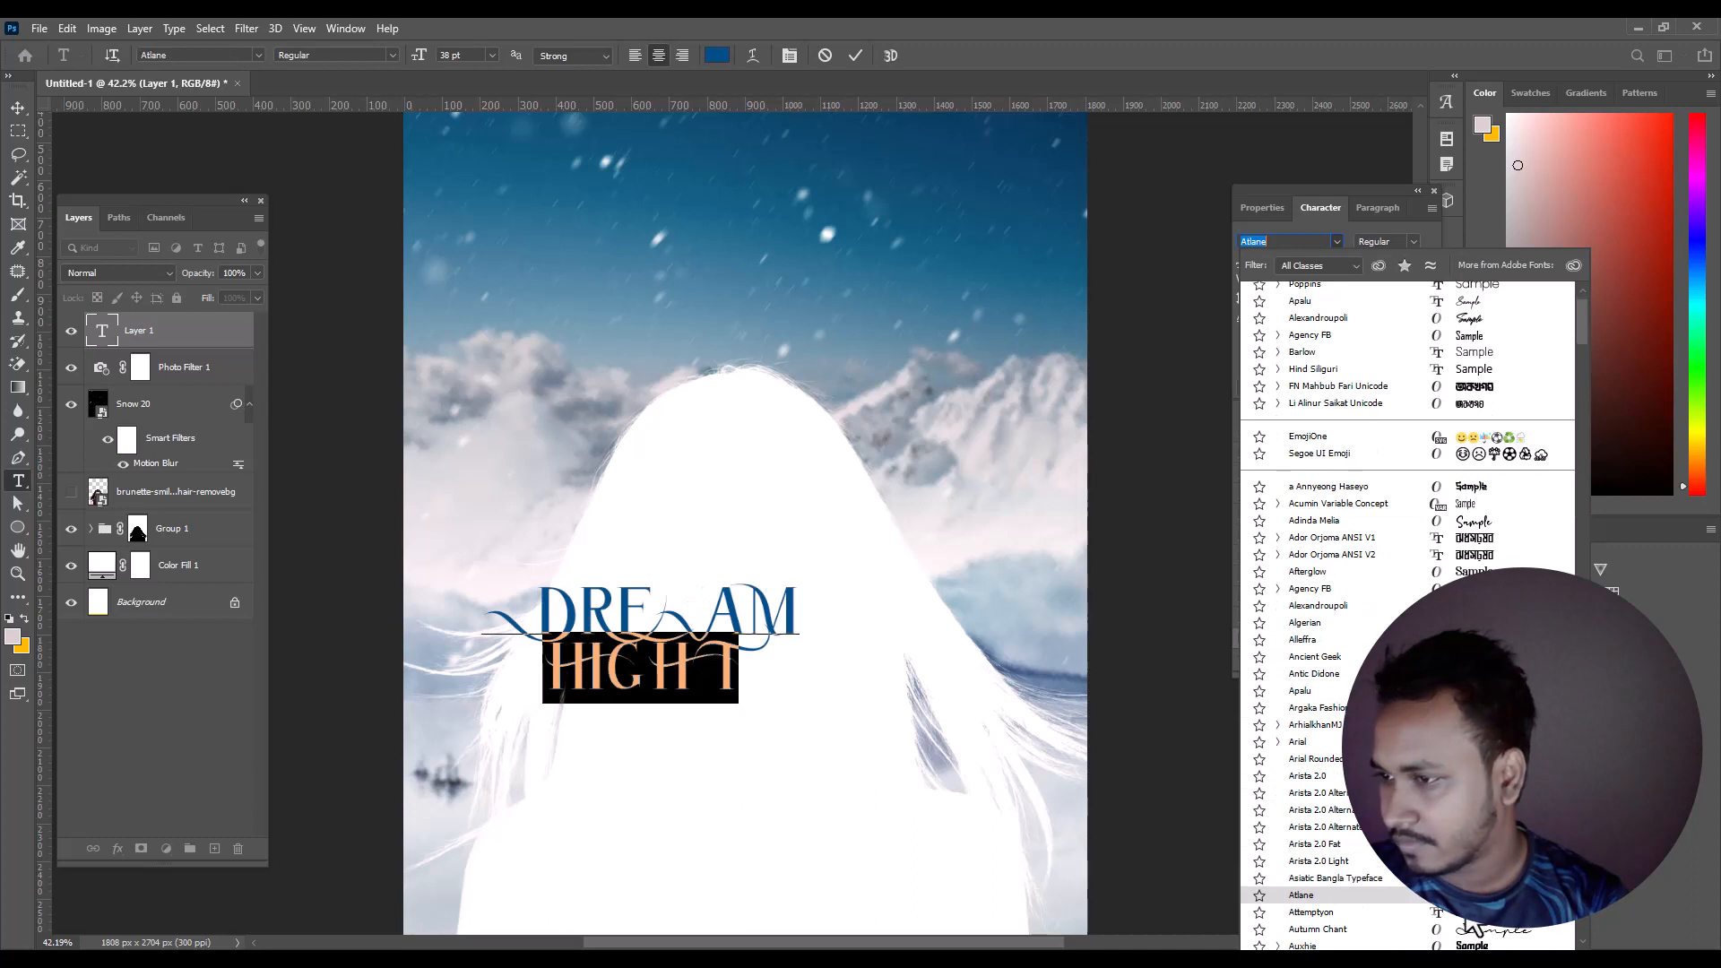
left_click(1398, 895)
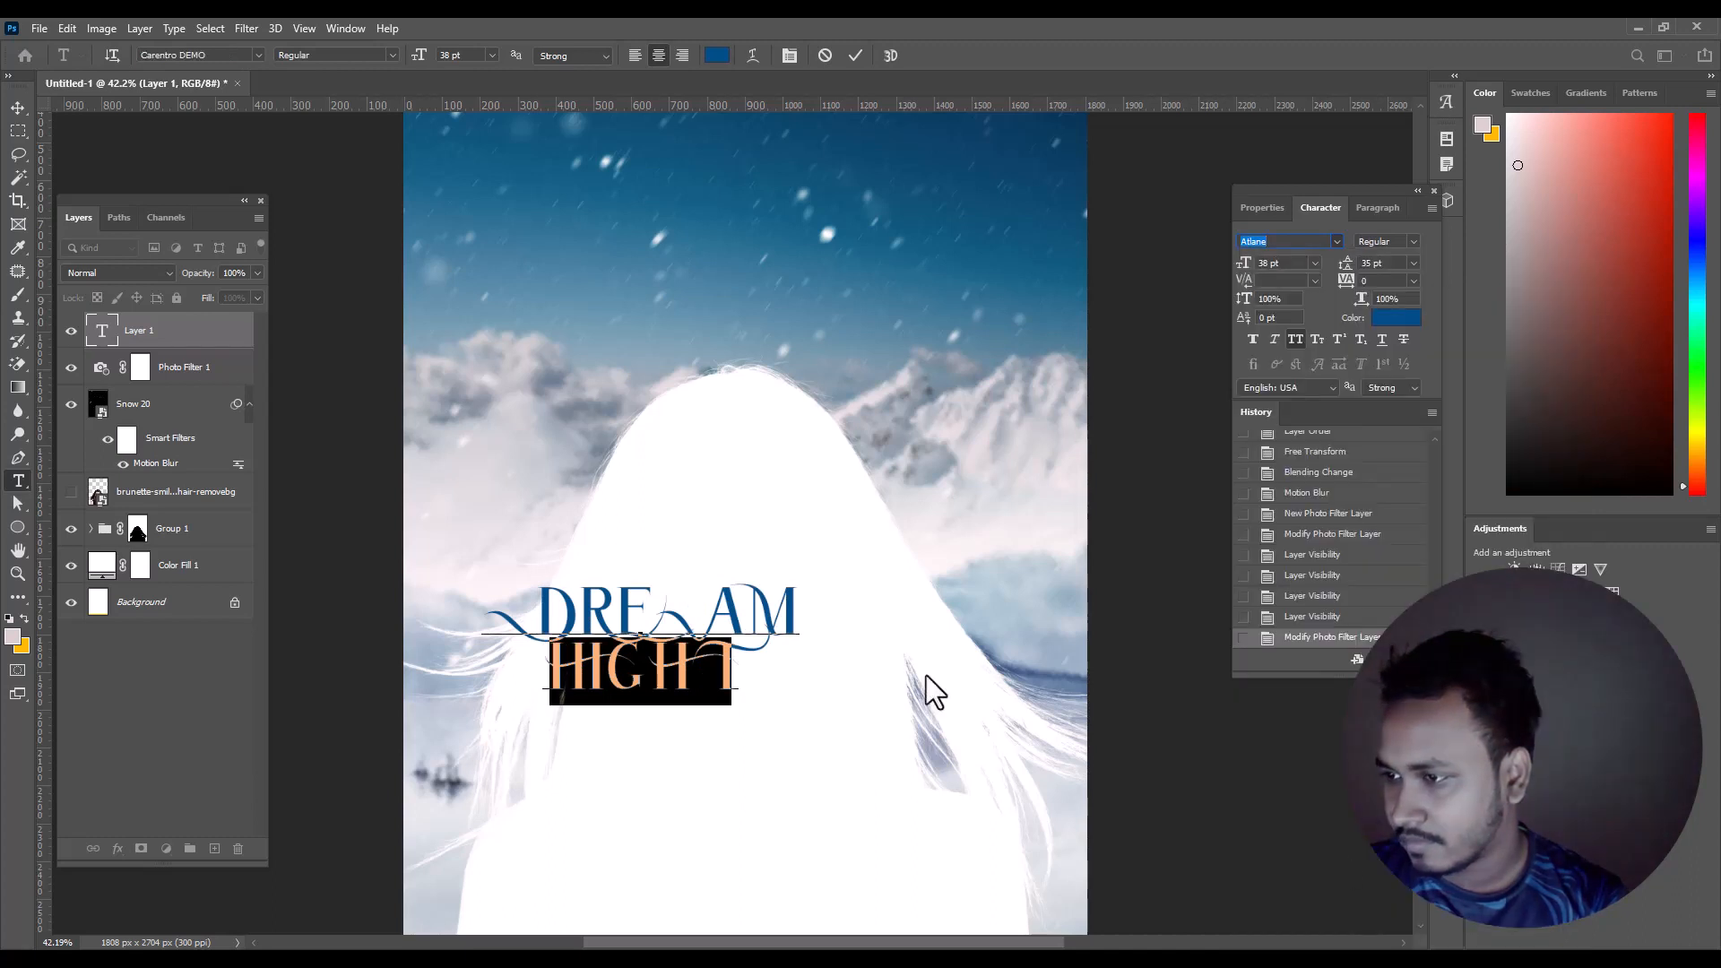
- Set the title's font to Argaka Fashion
left_click(1337, 241)
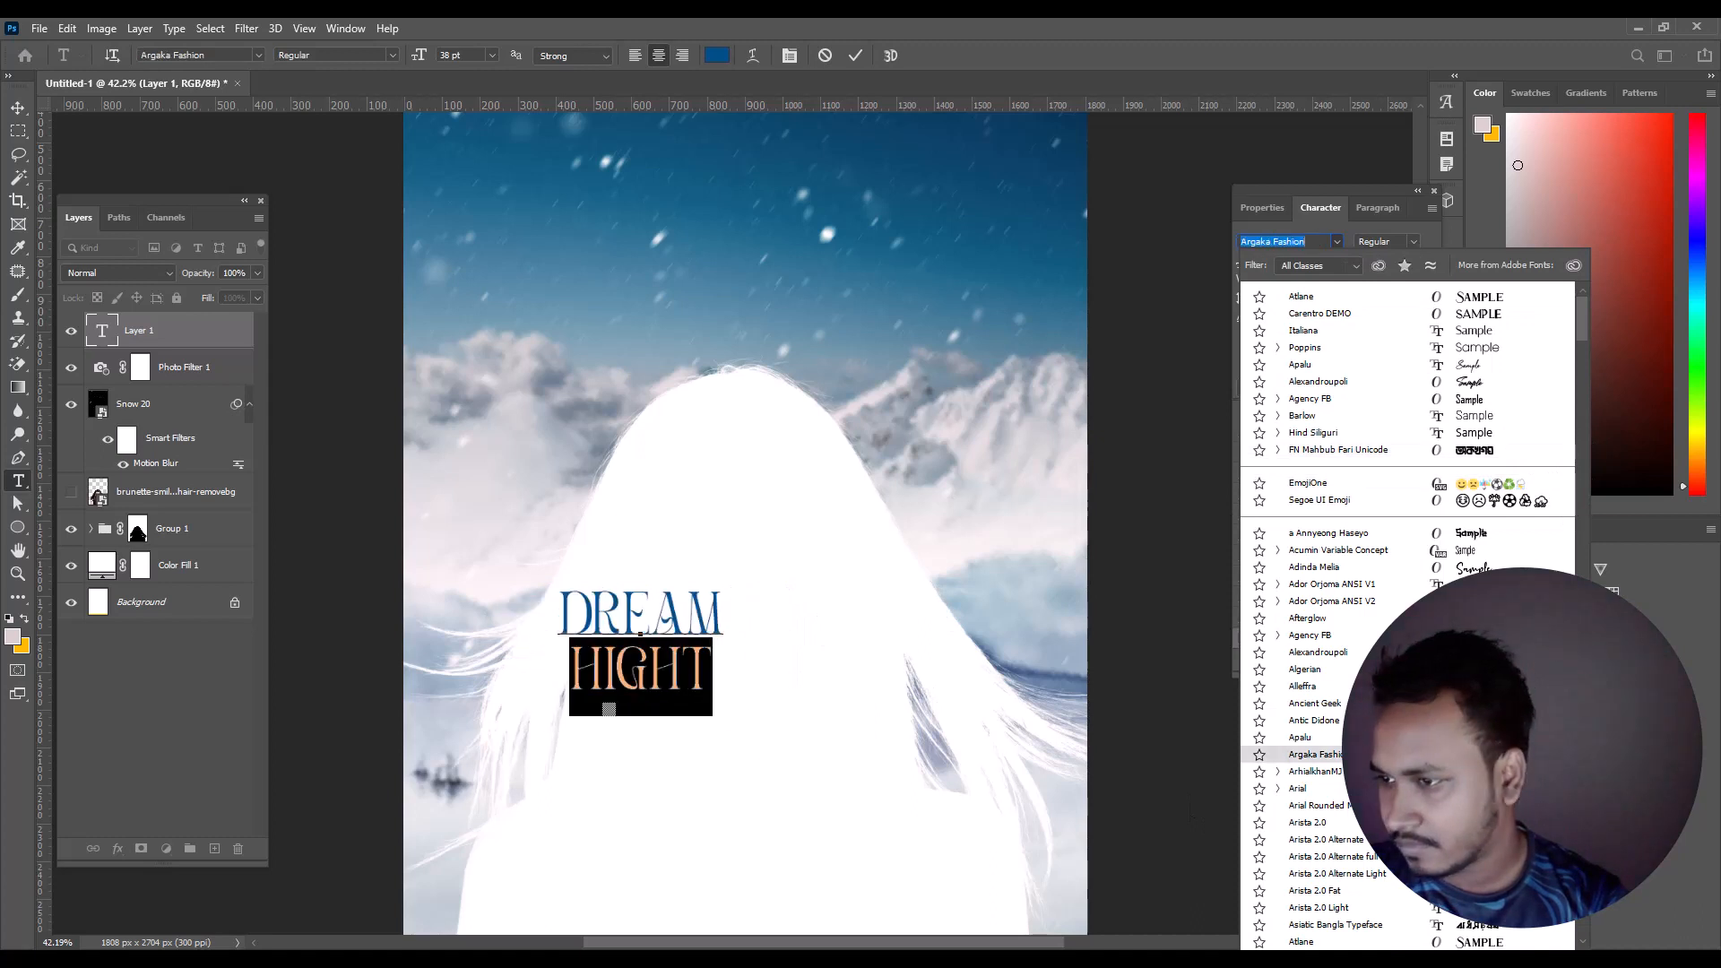
key("Return")
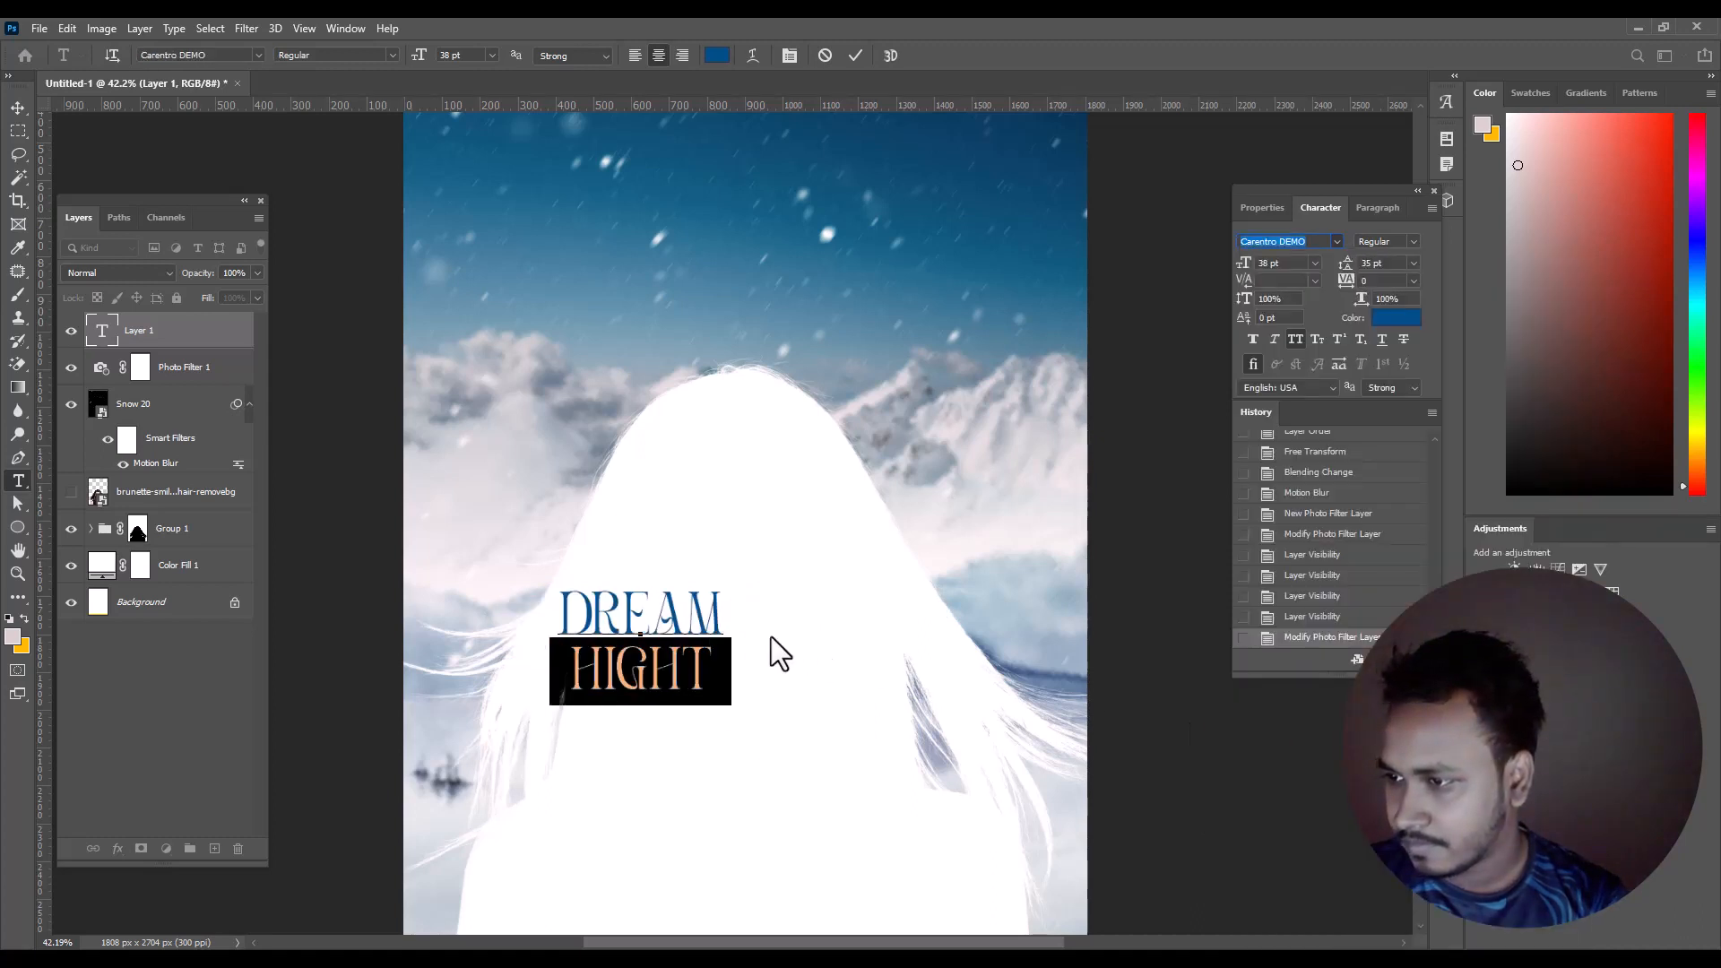
left_click(721, 667)
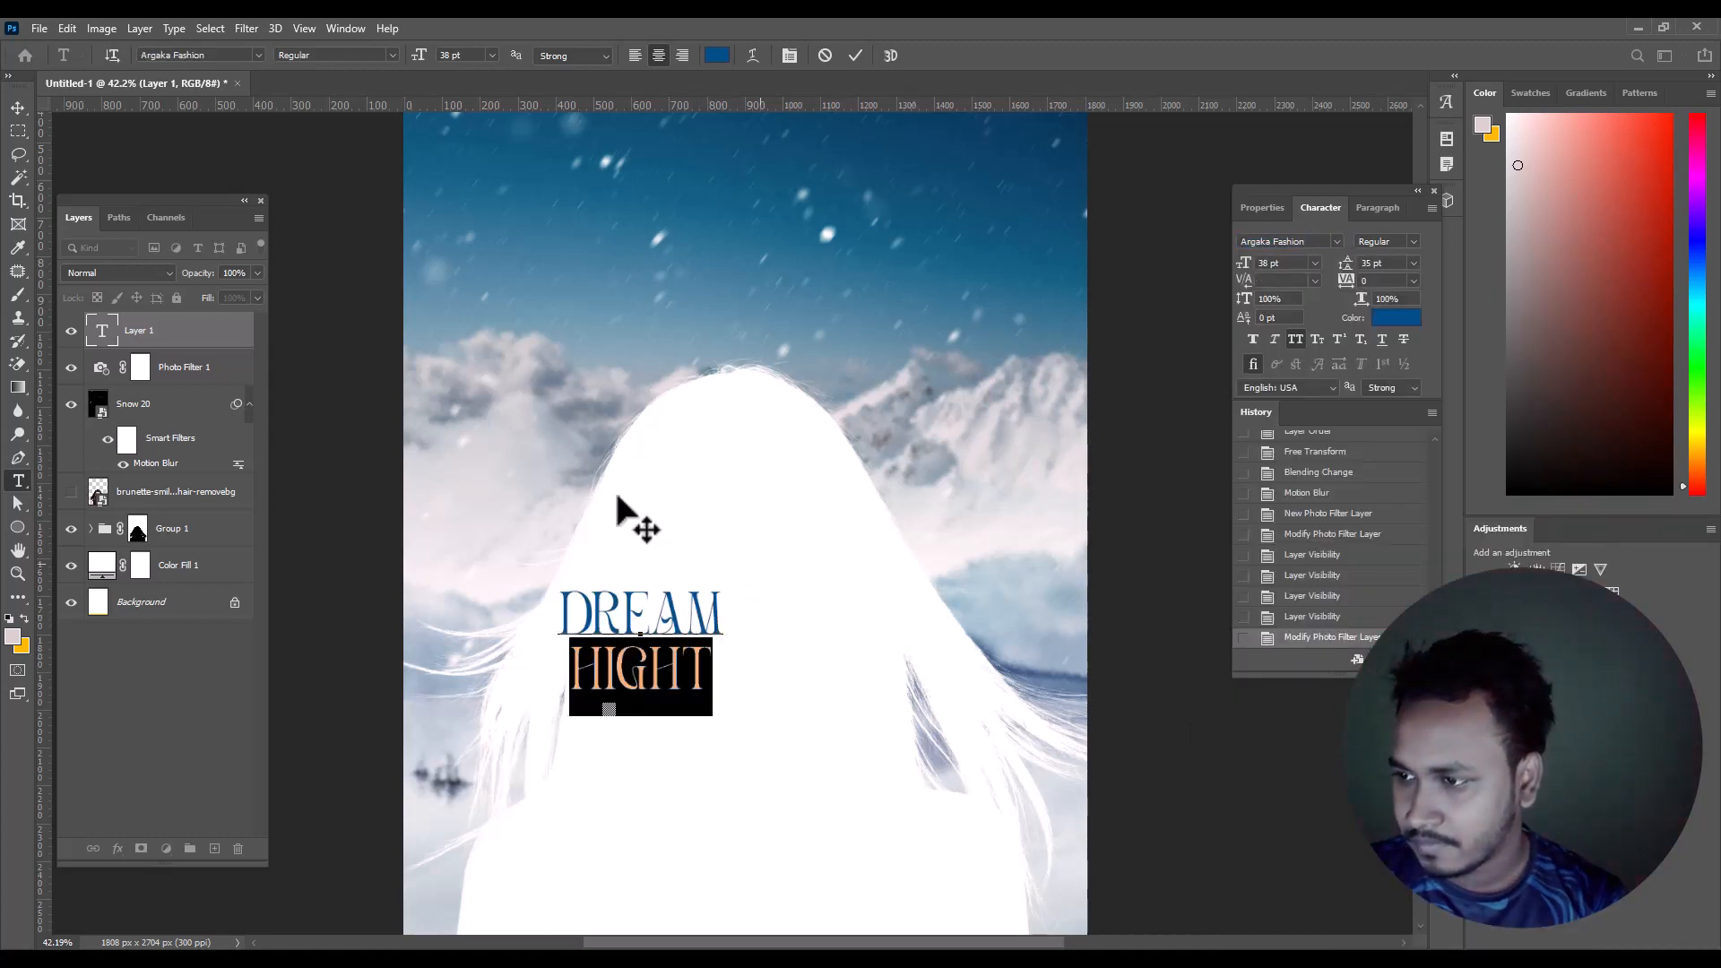
- Move the DREAM HIGHT text to the middle of the silhouette, centred at about X 904 px, Y 1778 px
left_click(18, 108)
left_click_drag(654, 619, 753, 615)
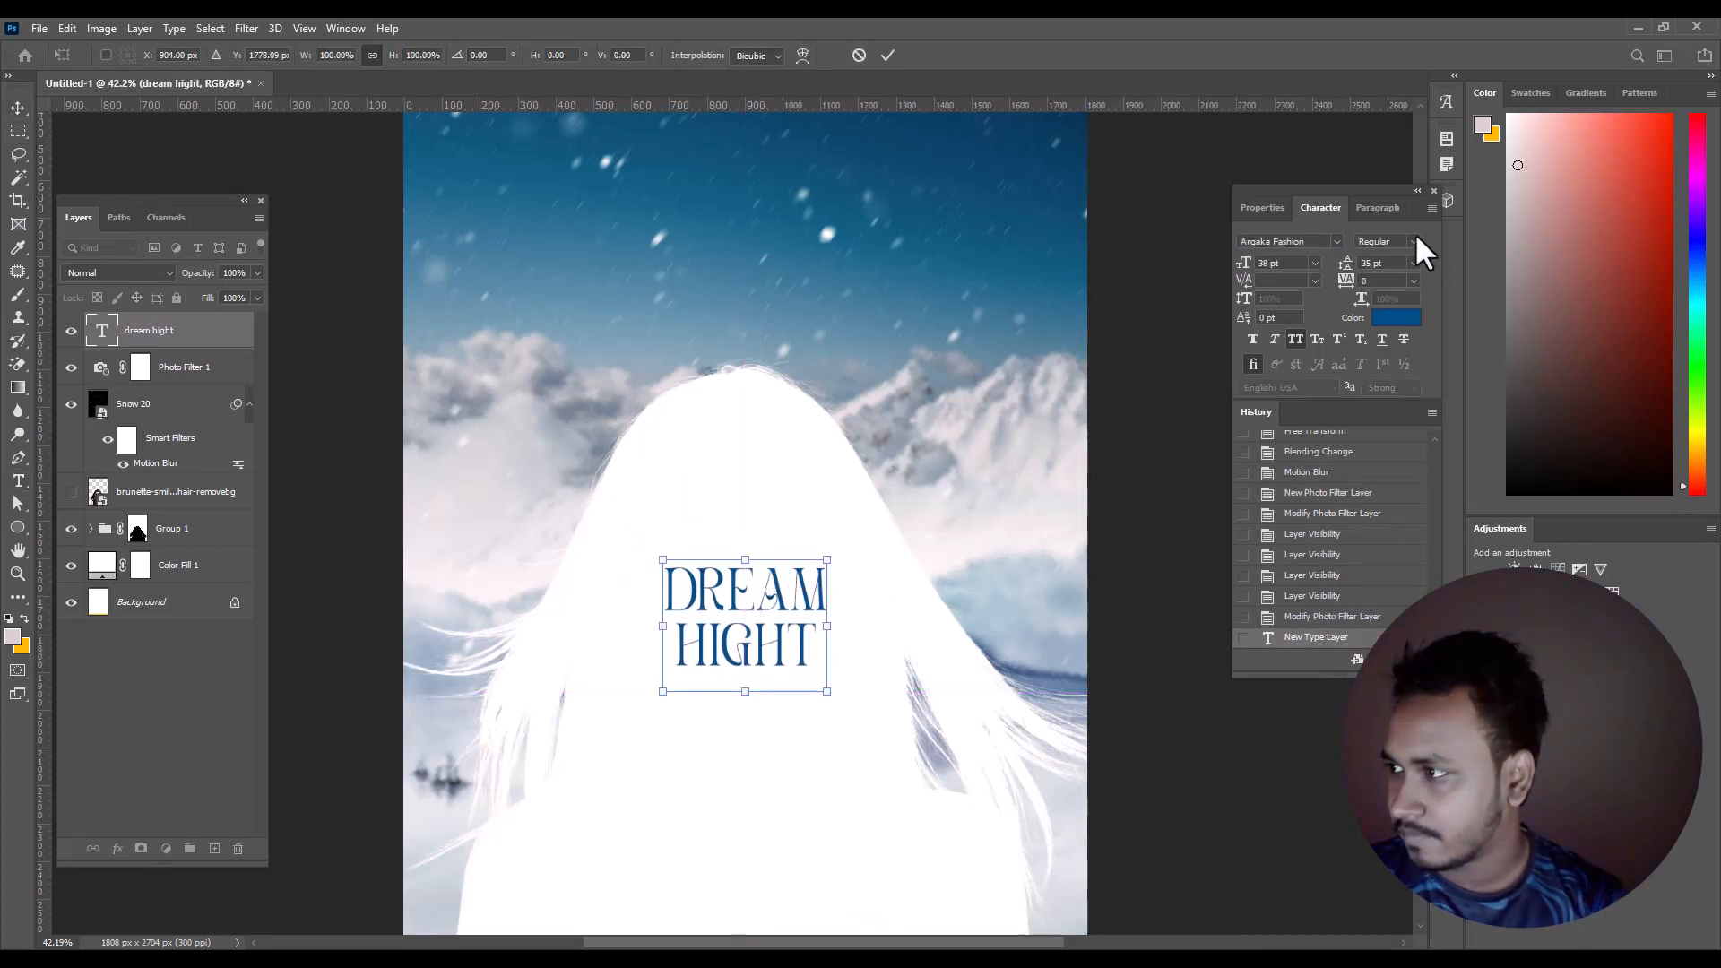
key("Return")
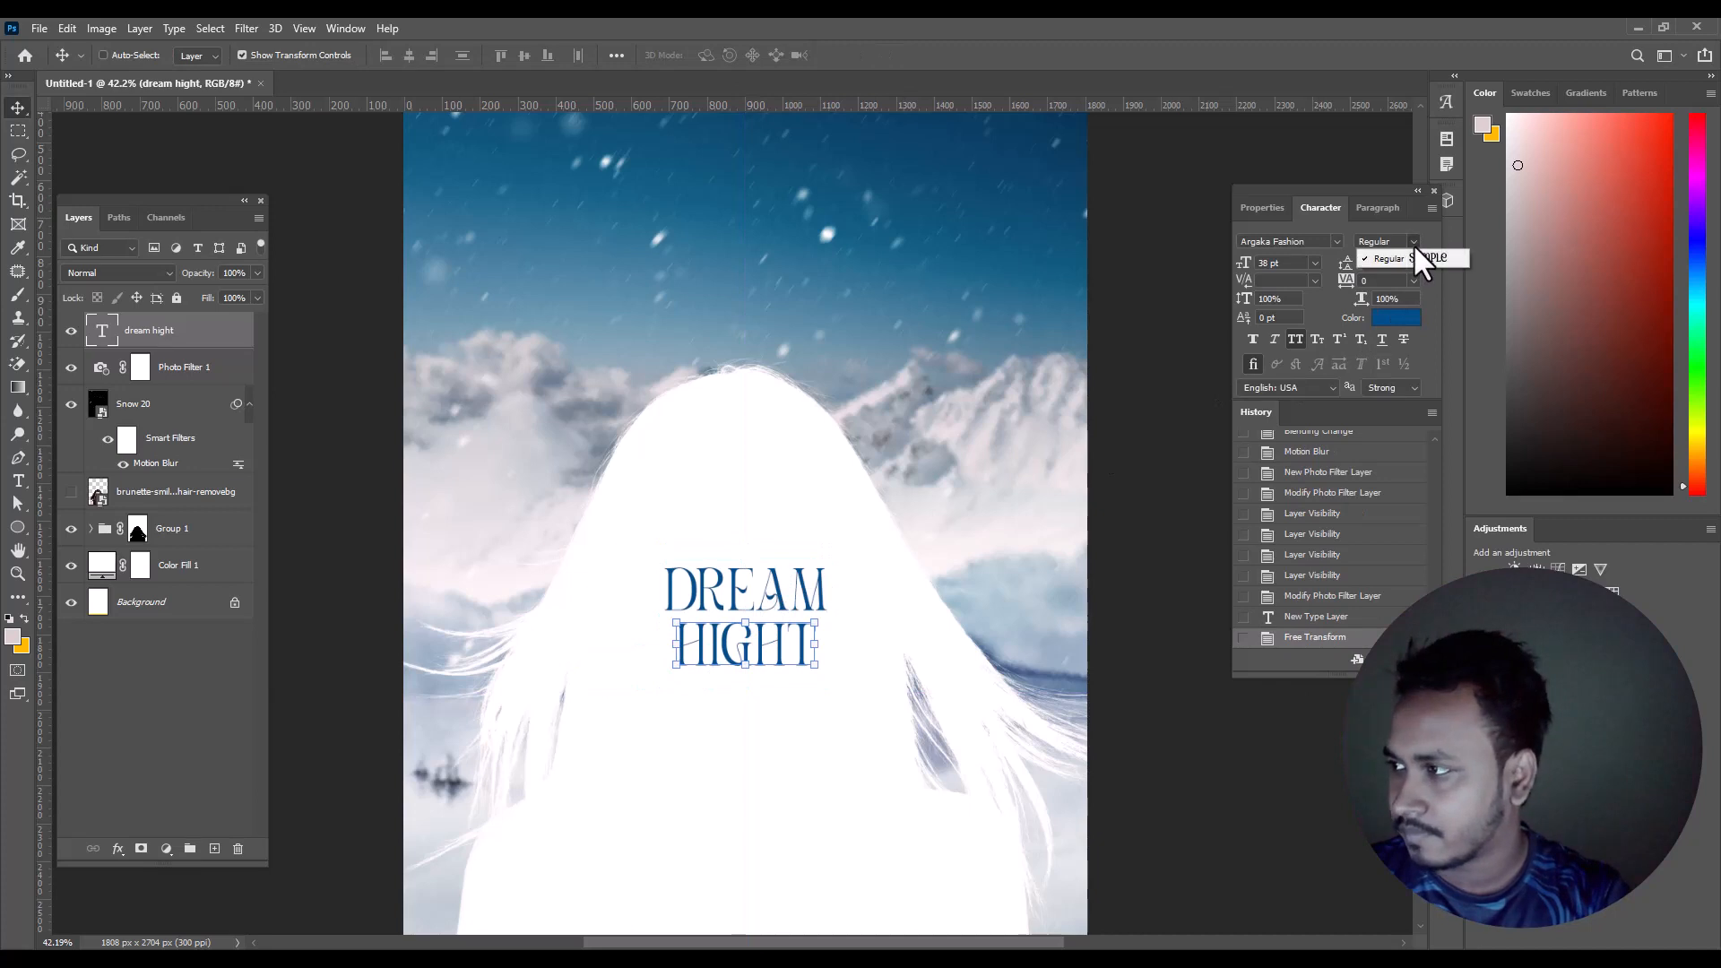
- Browse the installed fonts and apply OptimusPrincepsSemiBold to the dream hight layer
left_click(1314, 241)
key("BackSpace")
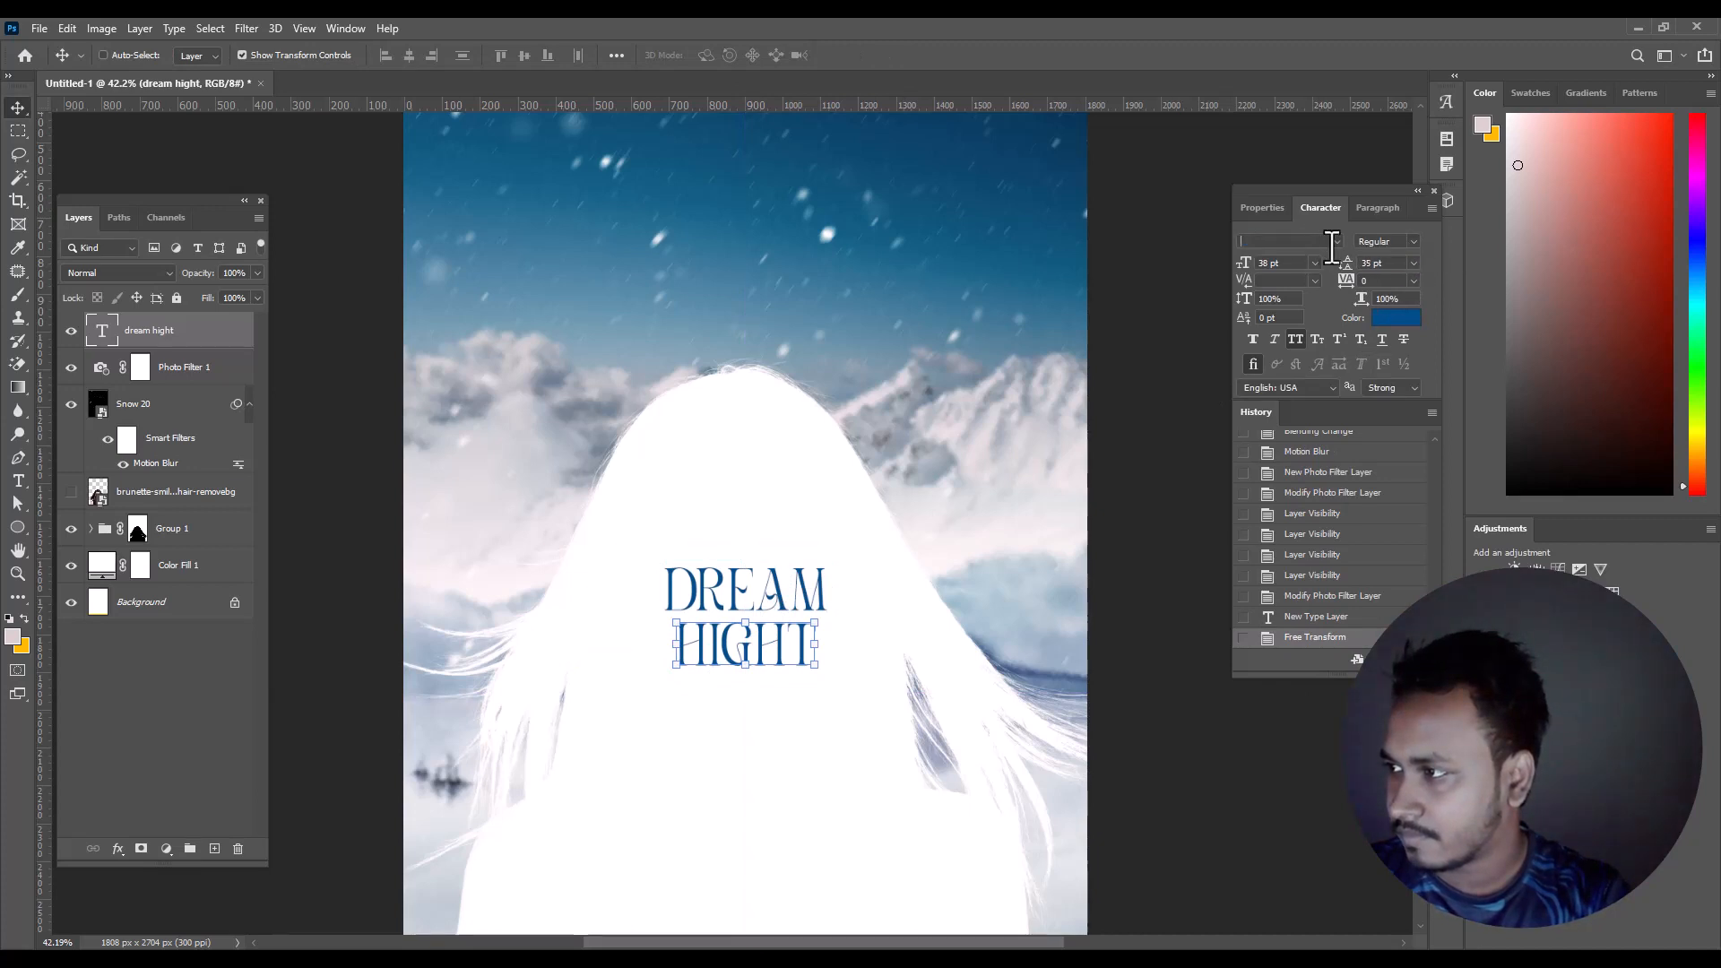
left_click(1337, 242)
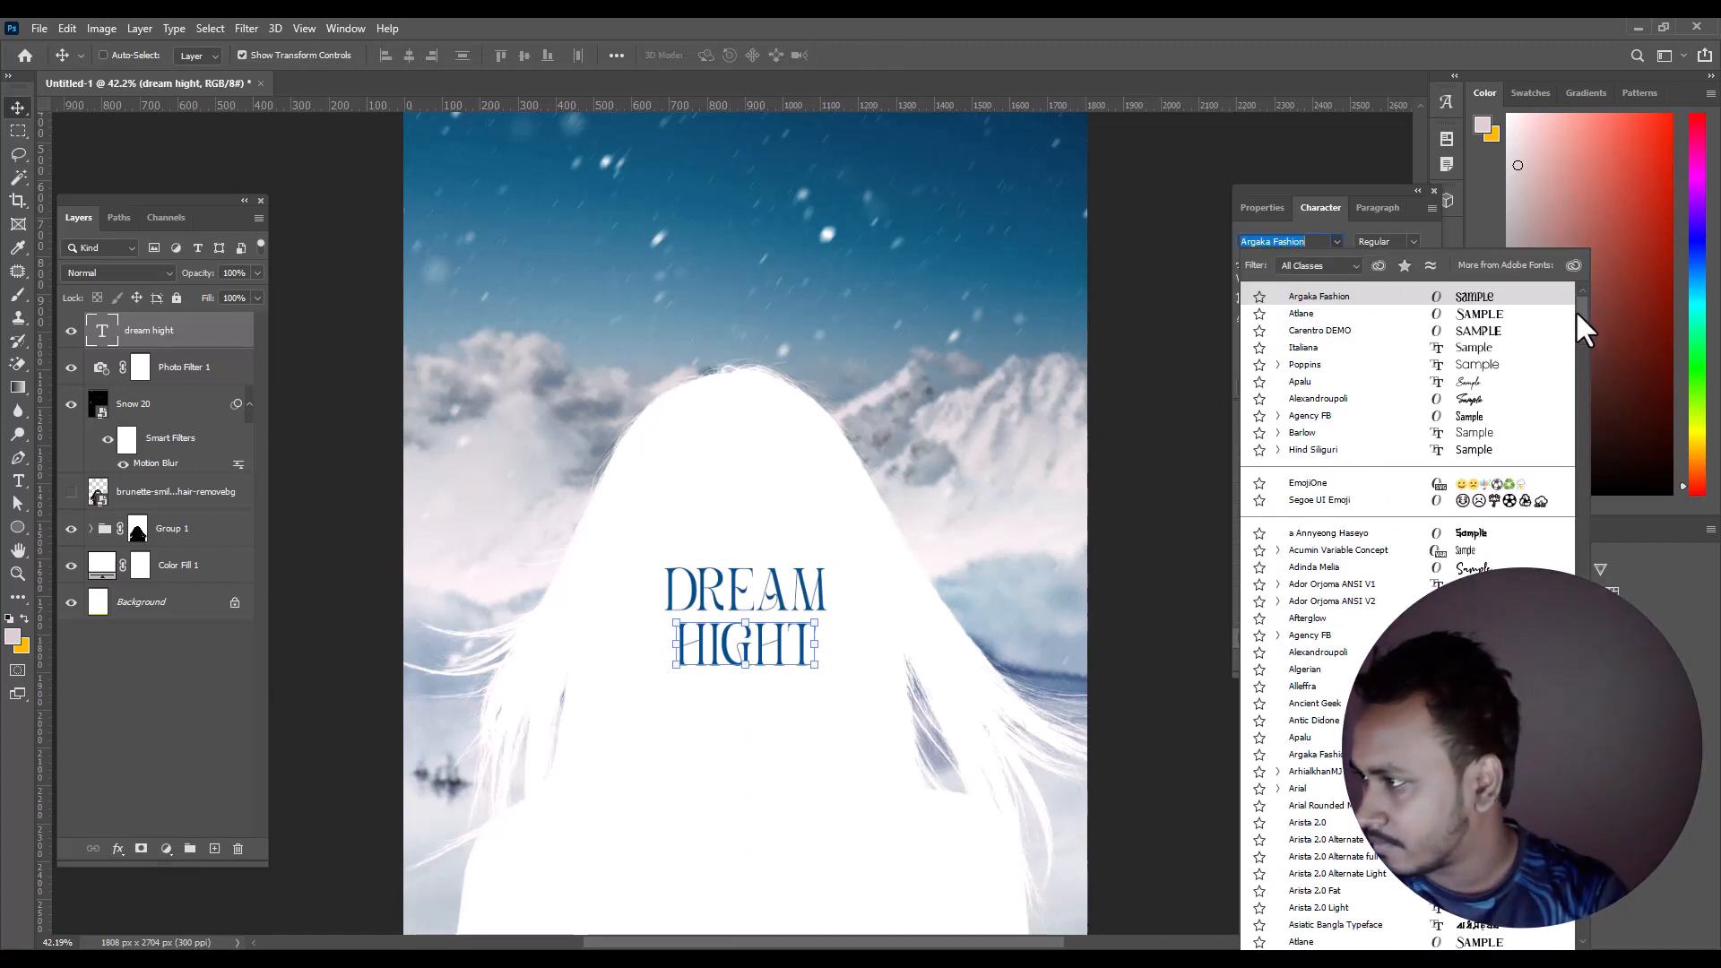
left_click_drag(1578, 318, 1572, 518)
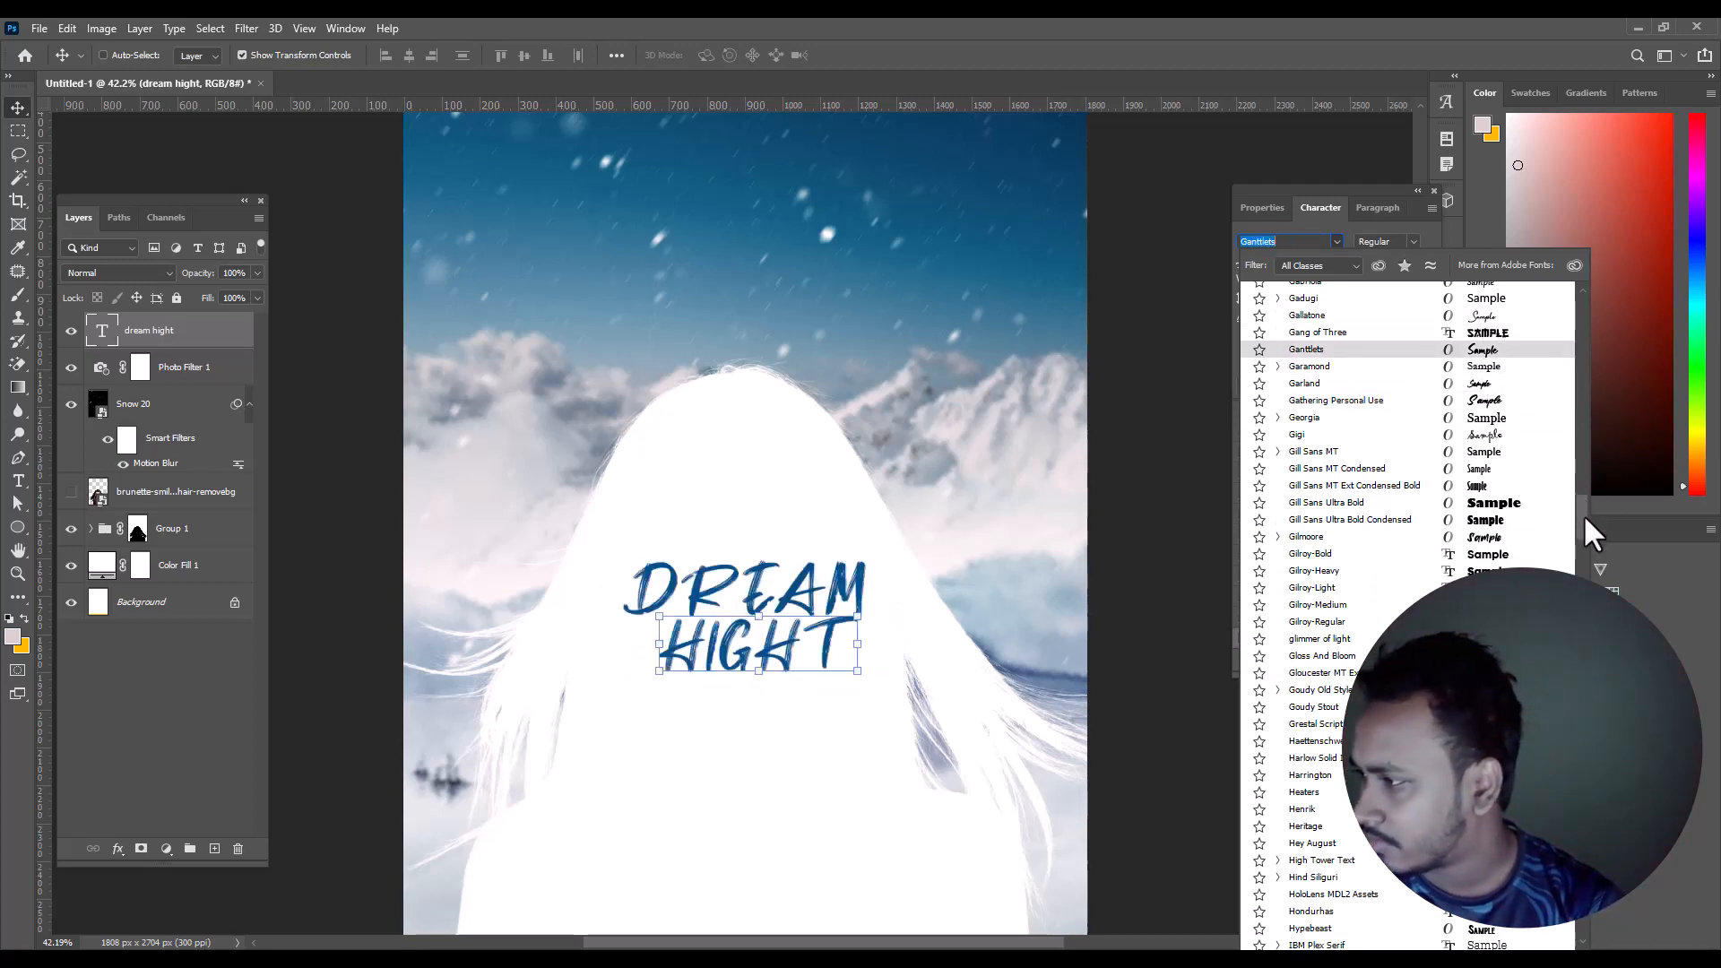
scroll(1578, 514, "down", 6)
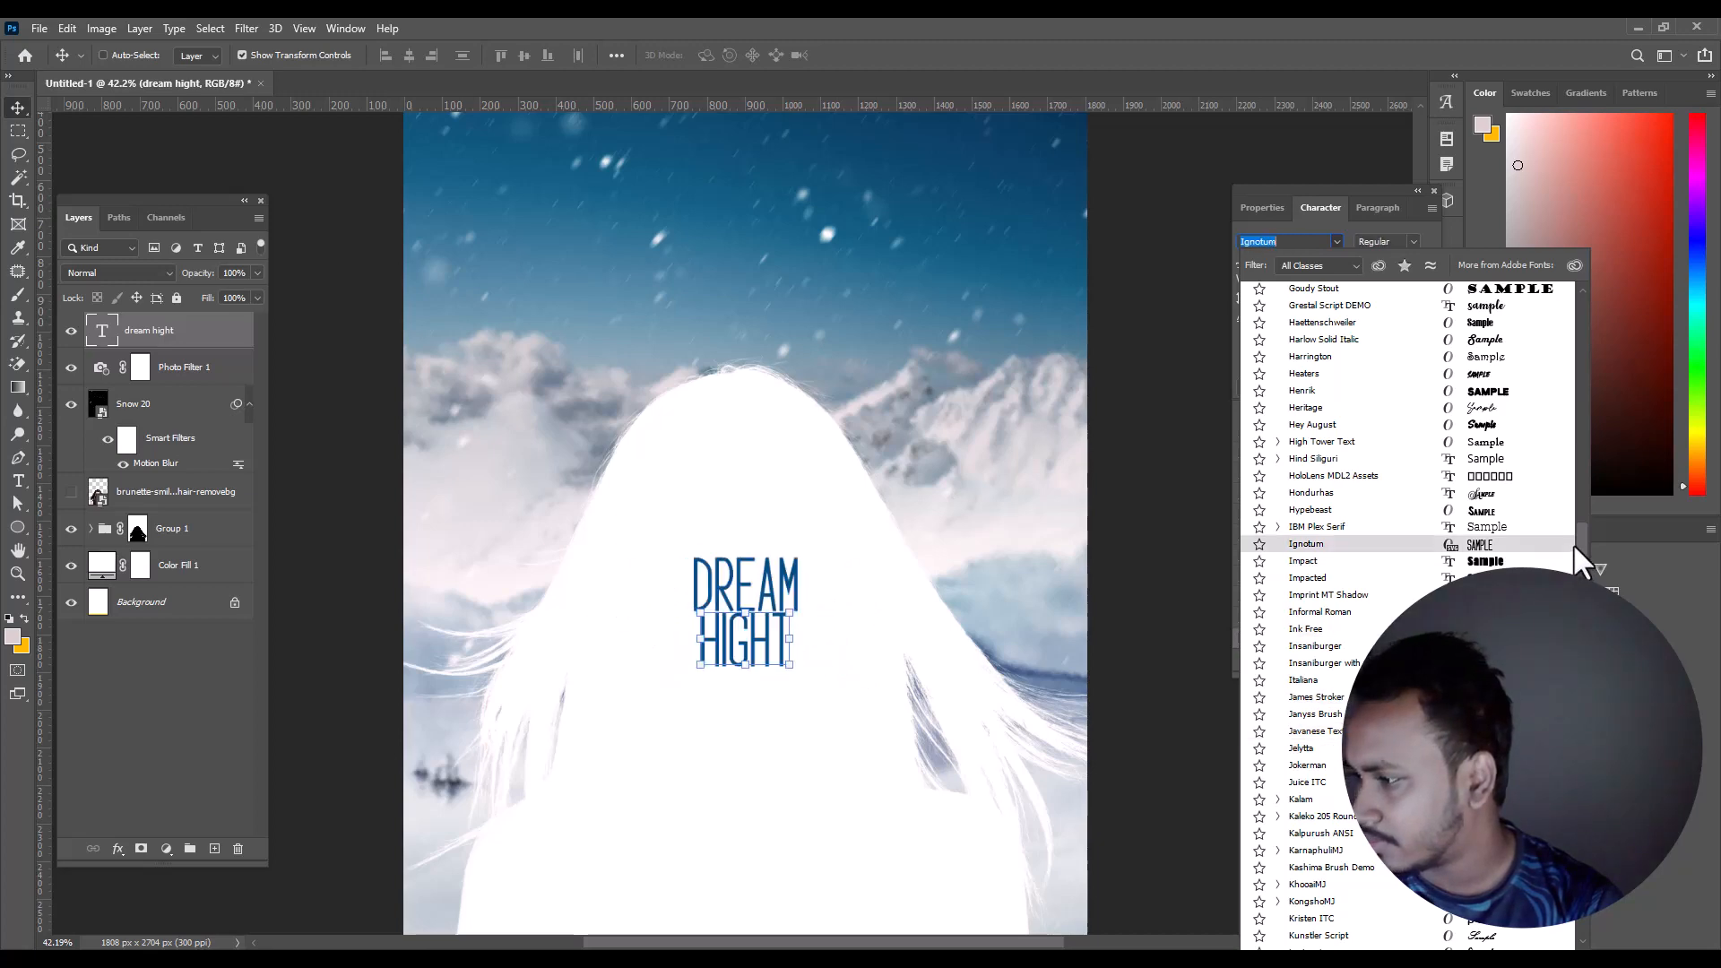
scroll(1573, 543, "down", 10)
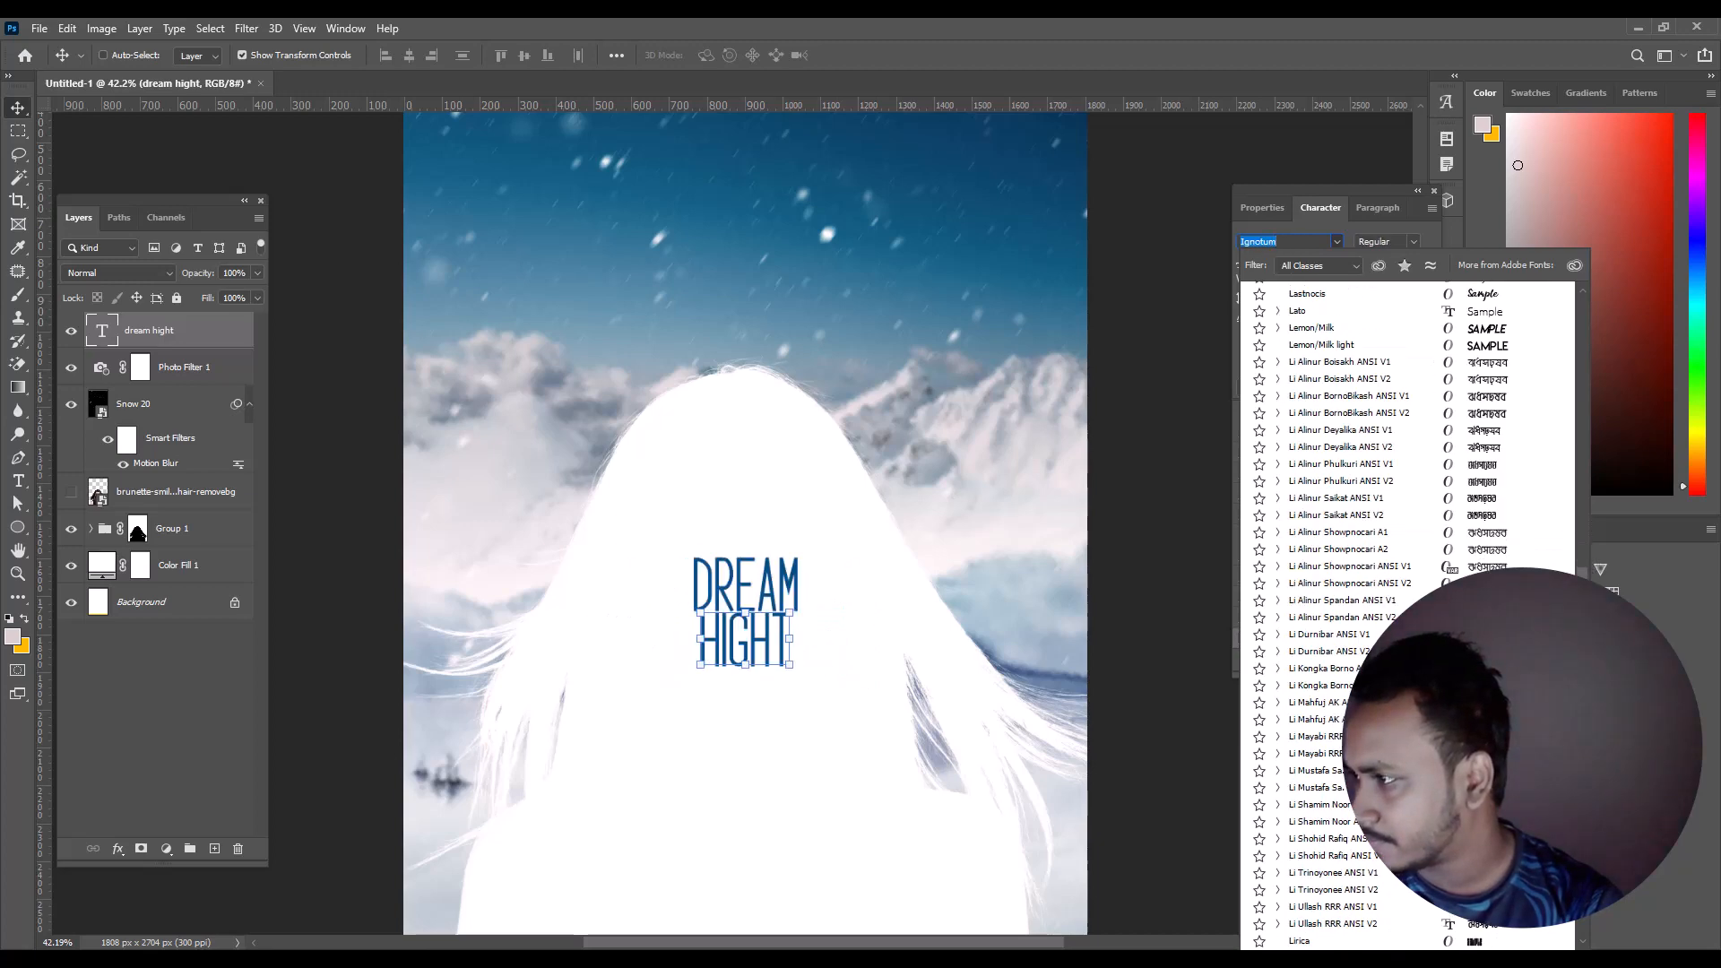
scroll(1407, 610, "down", 15)
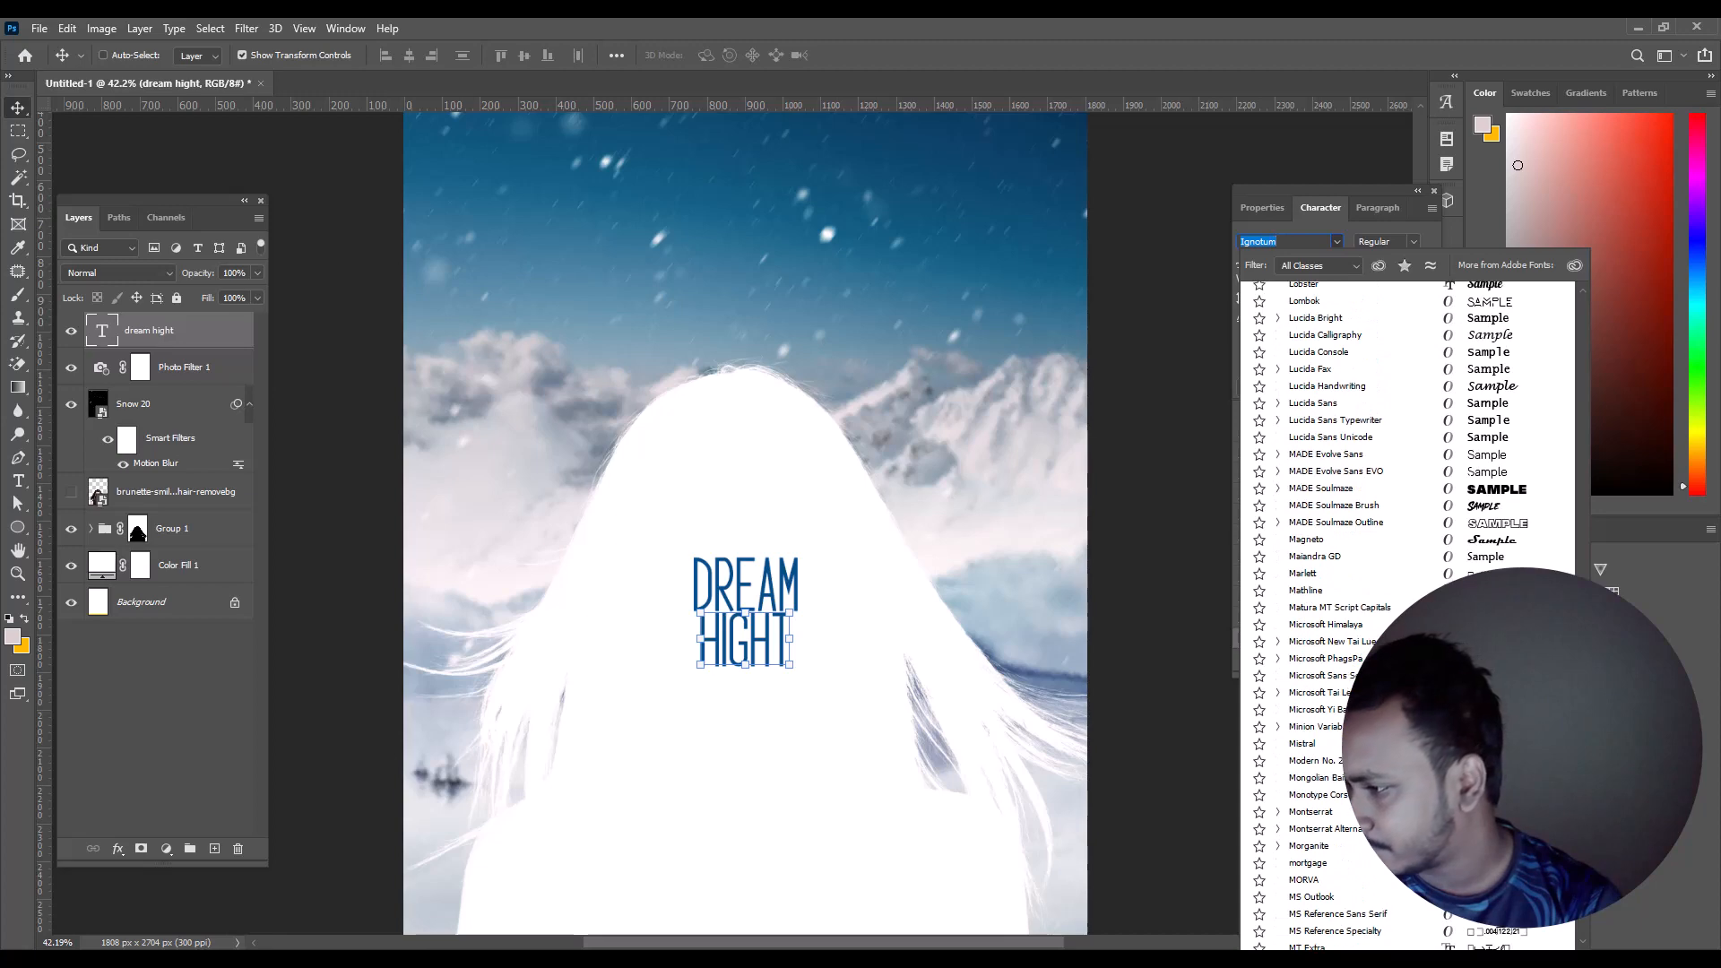
scroll(1407, 609, "down", 15)
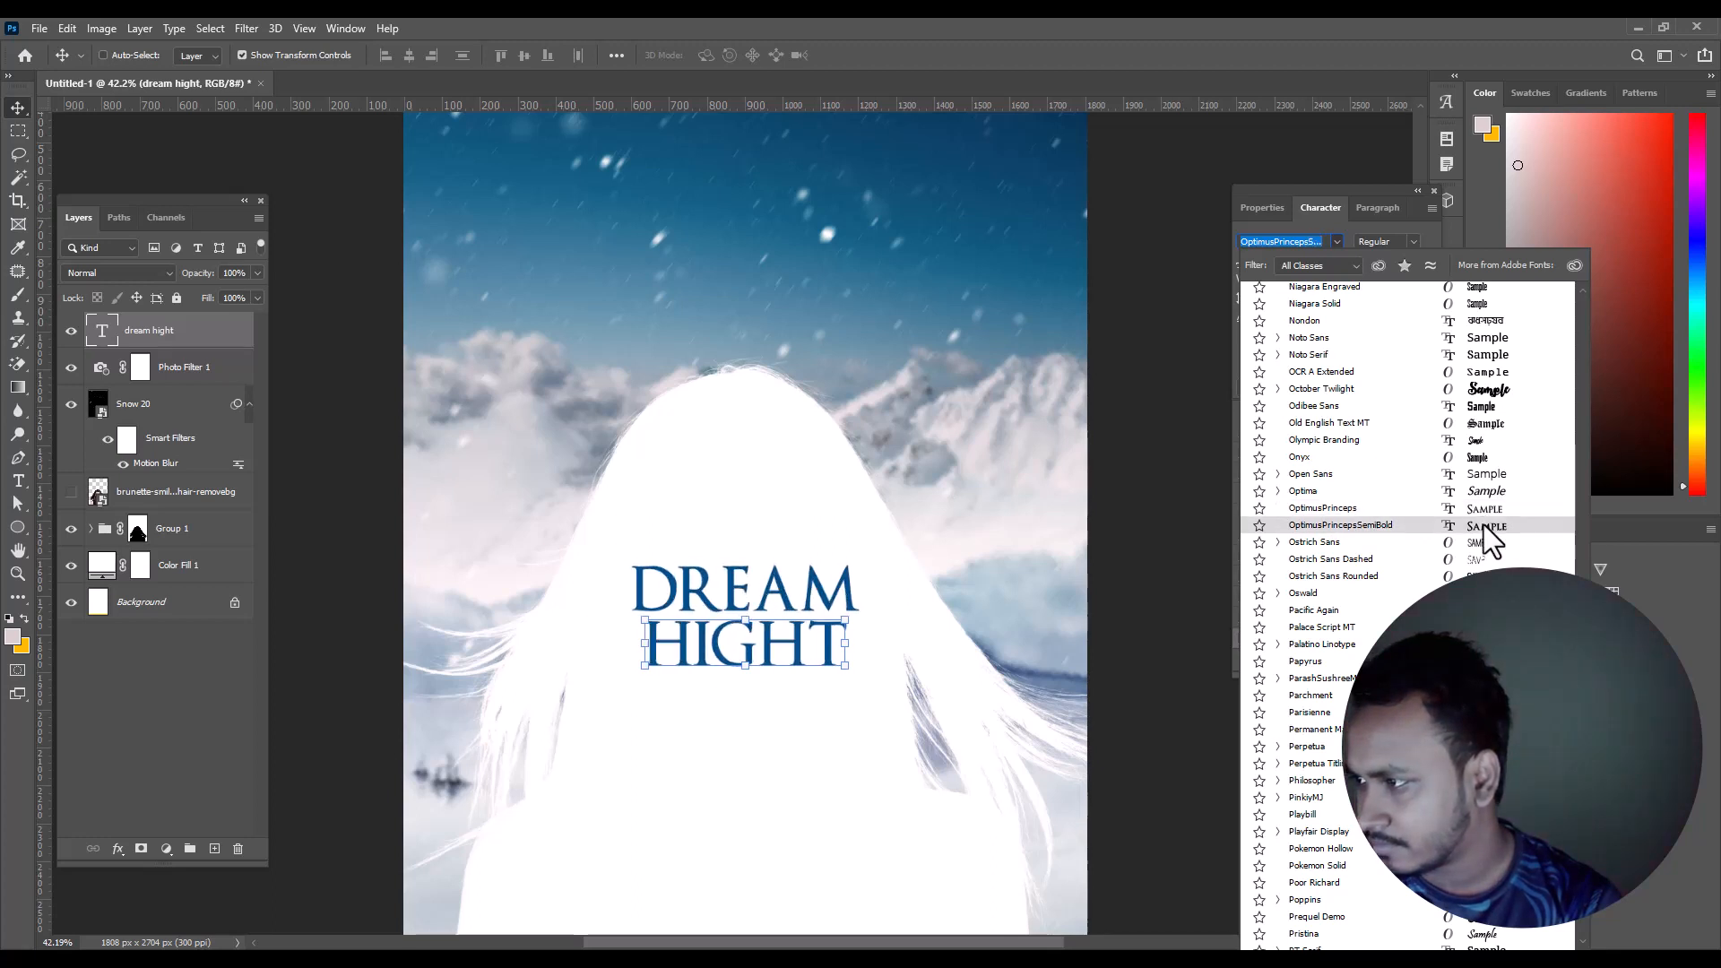
left_click(1483, 525)
- Reposition the DREAM HIGHT text slightly so its centre sits at about X 904 px, Y 1758 px
key("ctrl+t")
mouse_move(836, 630)
left_mouse_down()
mouse_move(780, 654)
mouse_move(853, 576)
mouse_move(831, 631)
left_mouse_up()
scroll(753, 664, "up", 3)
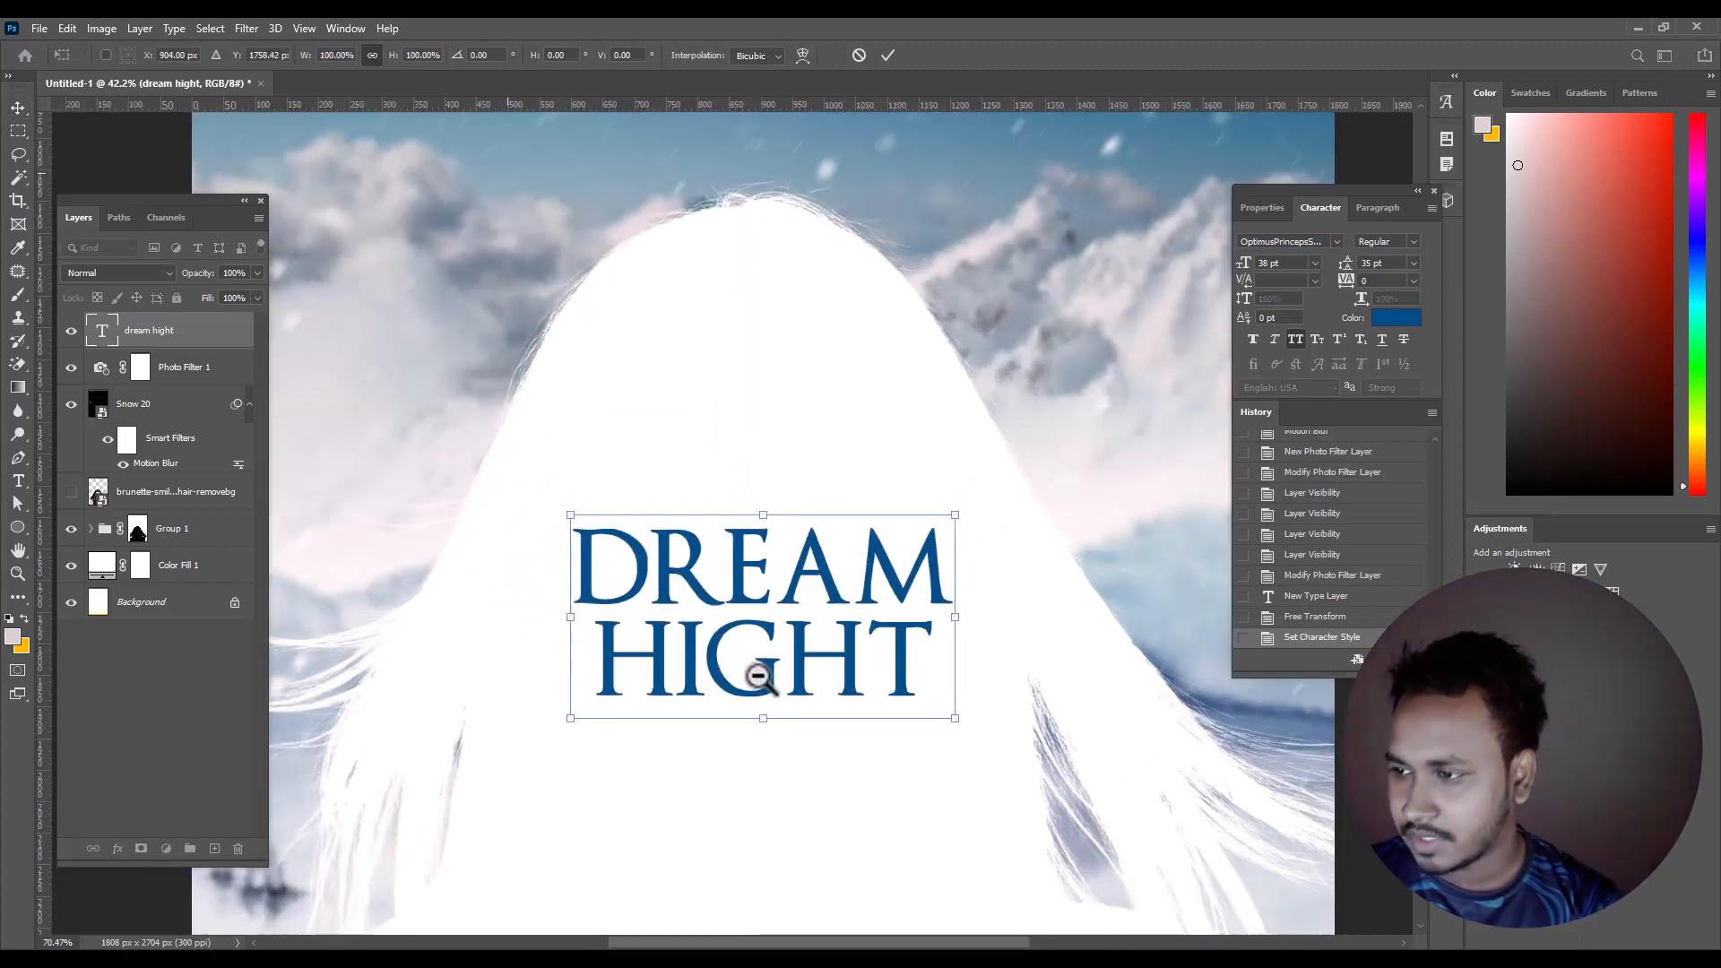
key("Return")
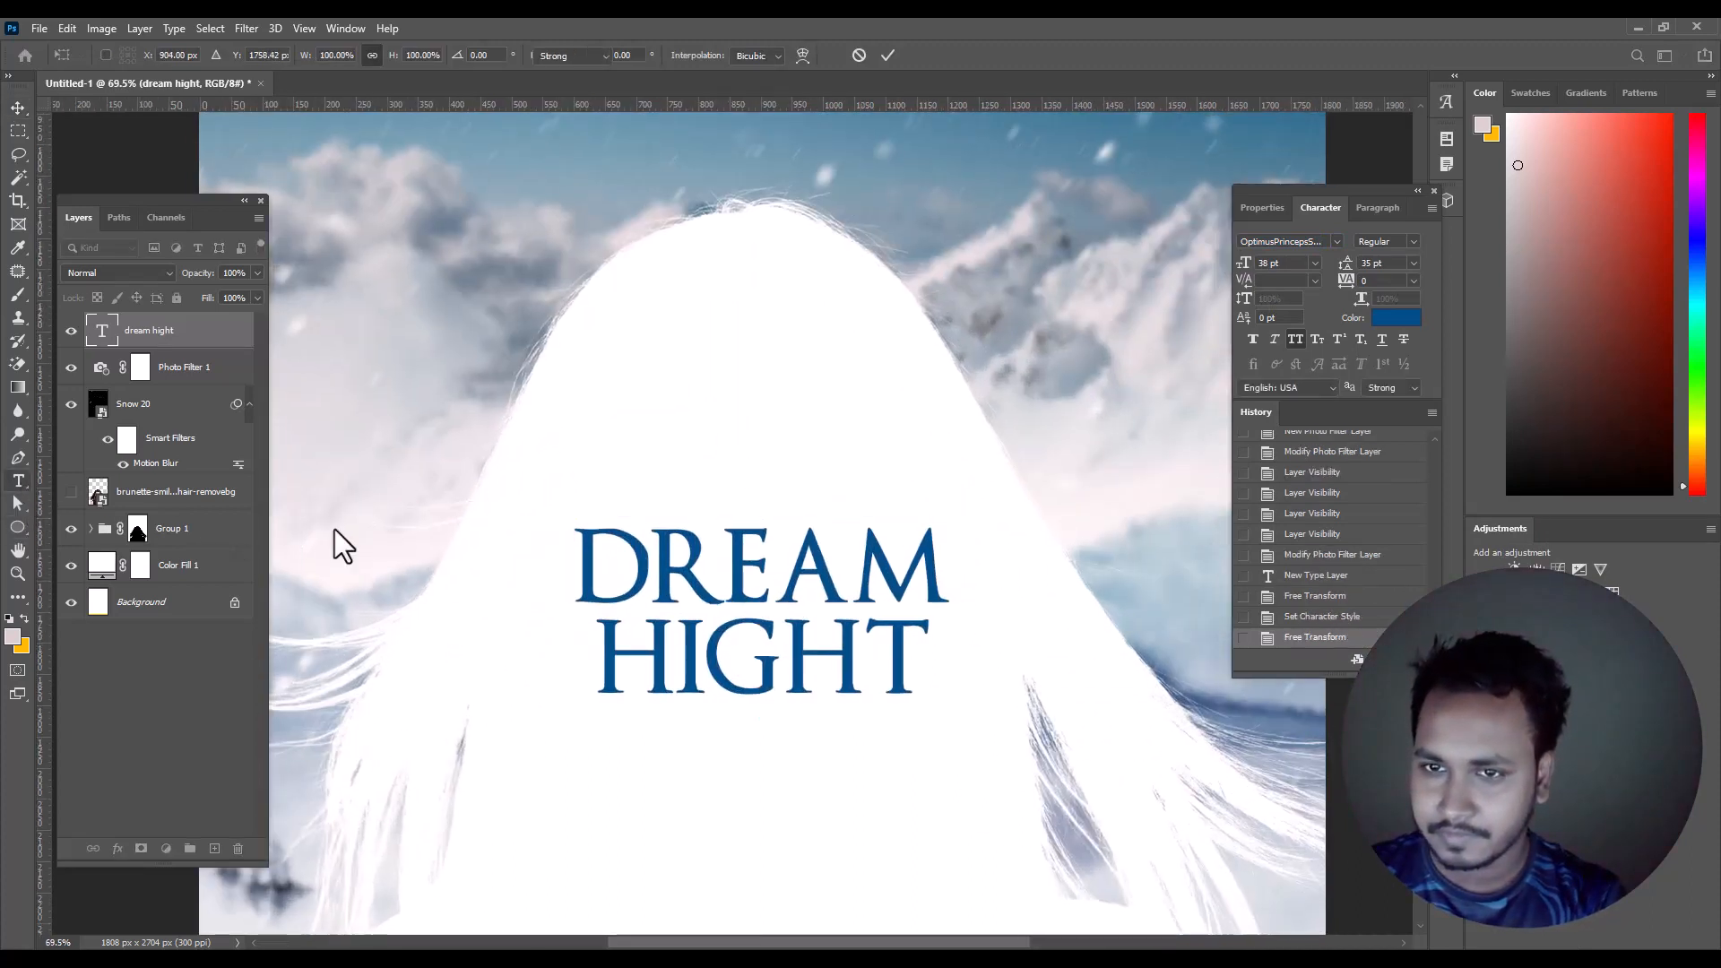
- Enlarge only the word DREAM to a font size of 47 pt
key("t")
left_click_drag(579, 547, 976, 577)
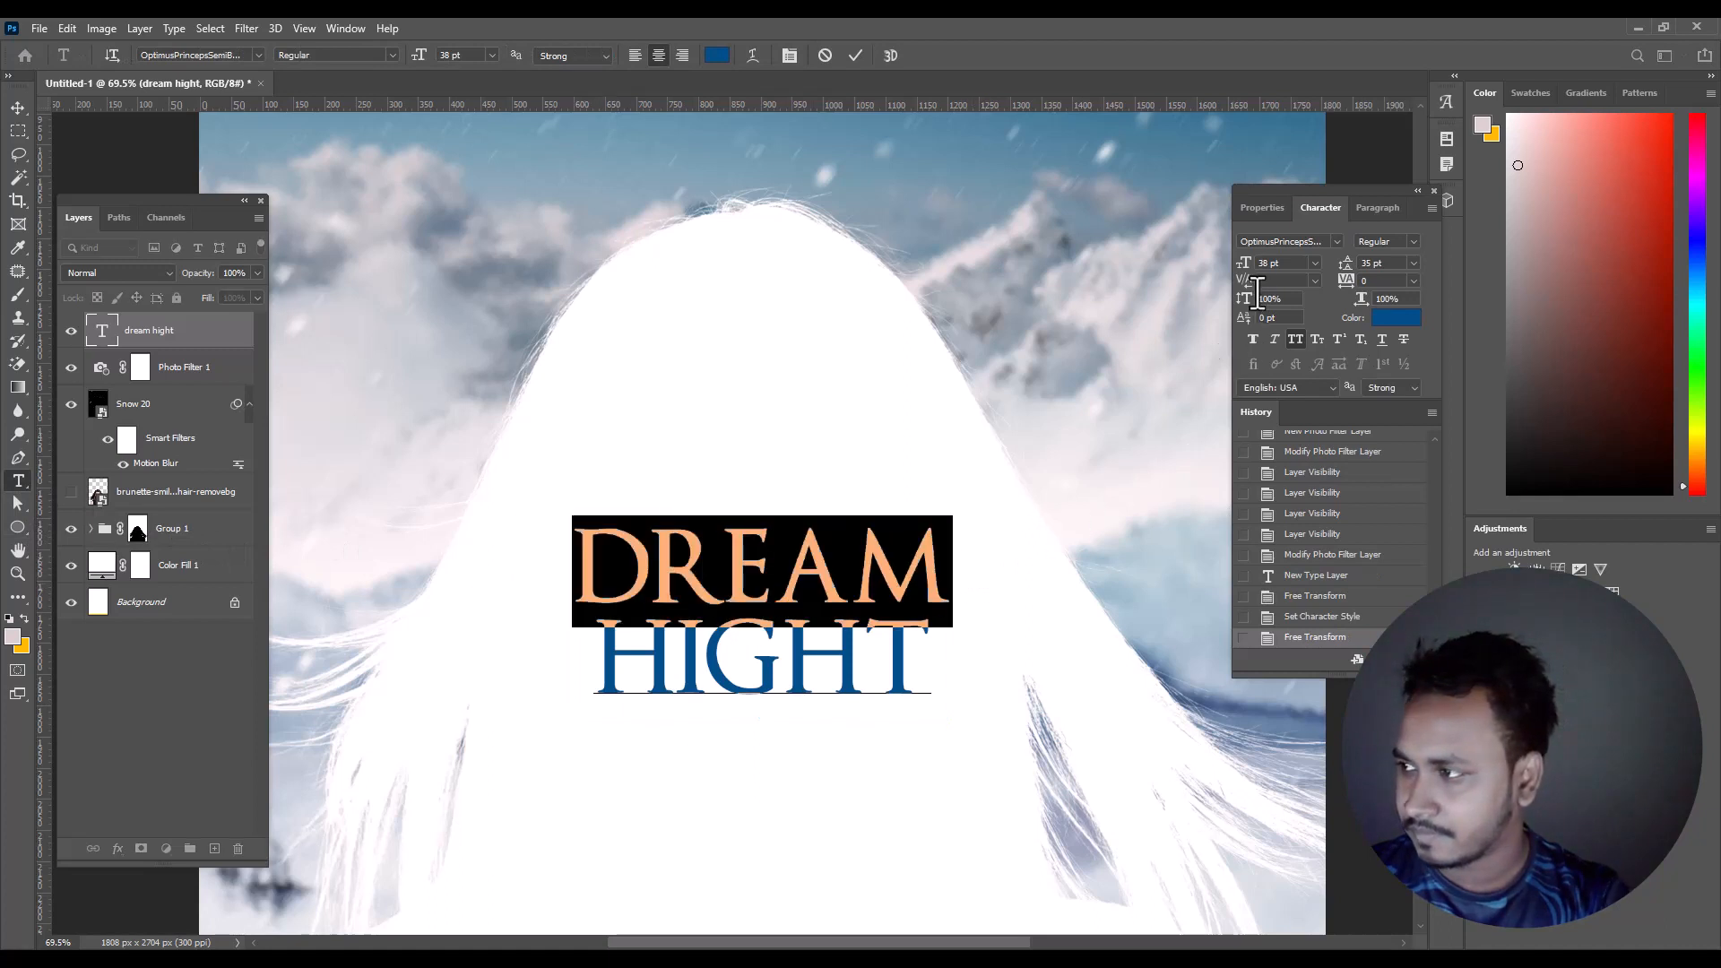
left_click_drag(1241, 269, 1252, 278)
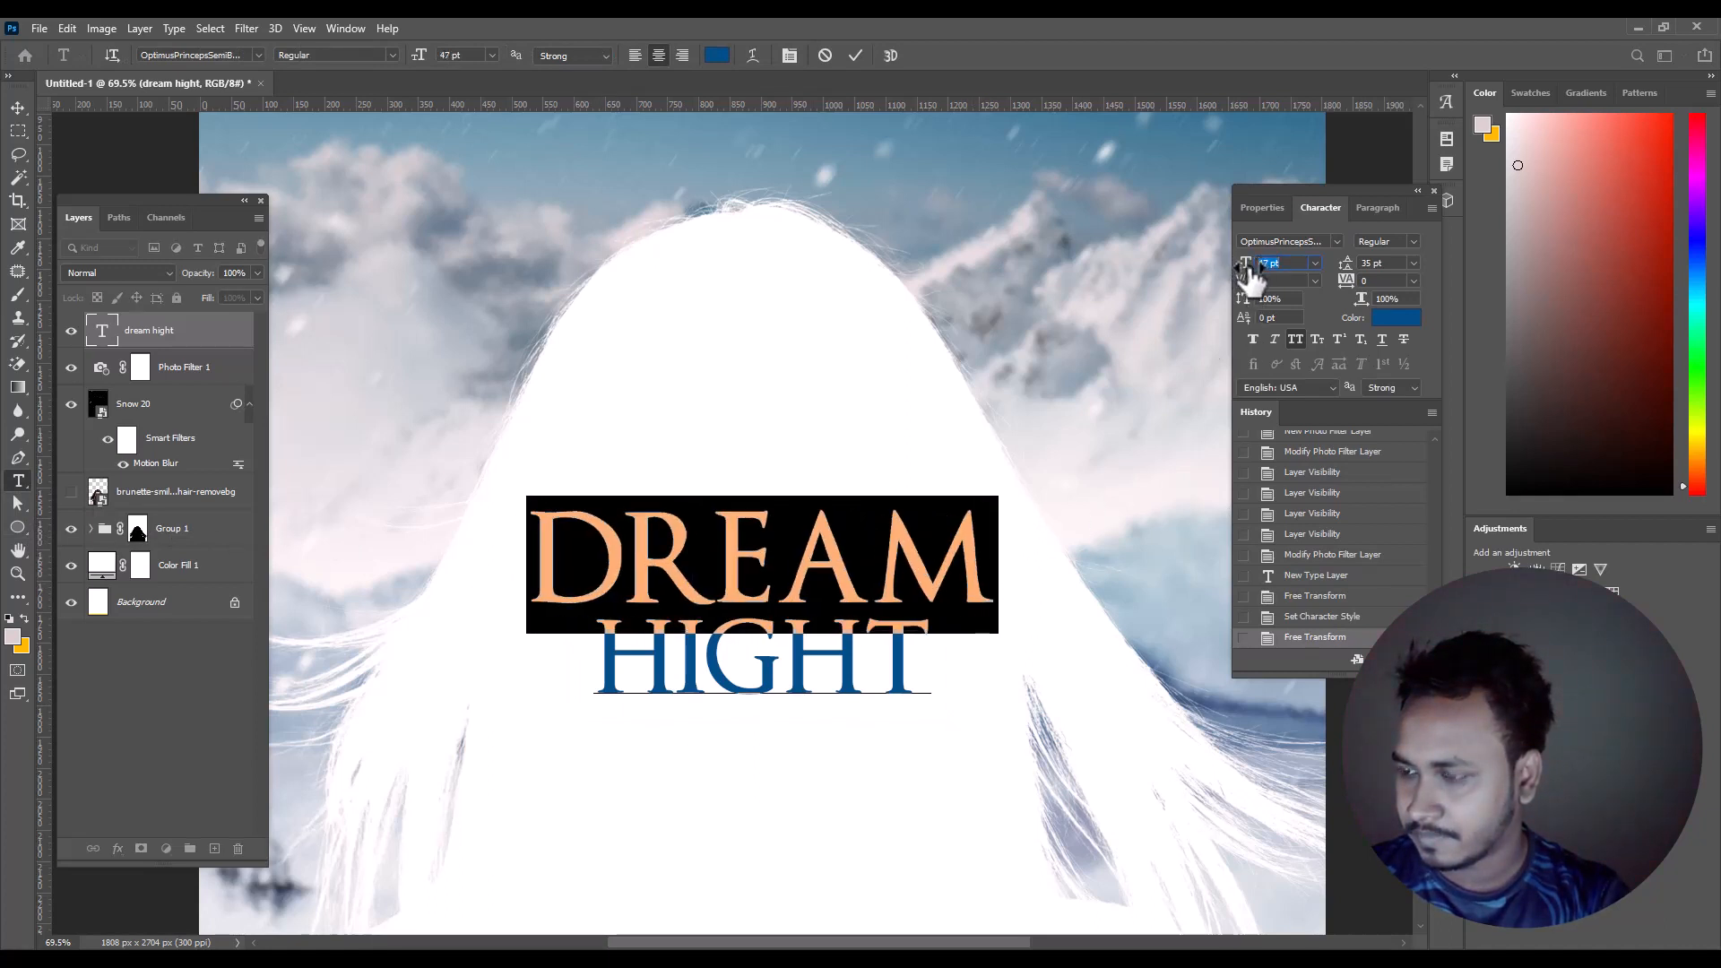
left_click(874, 587)
left_click(906, 660)
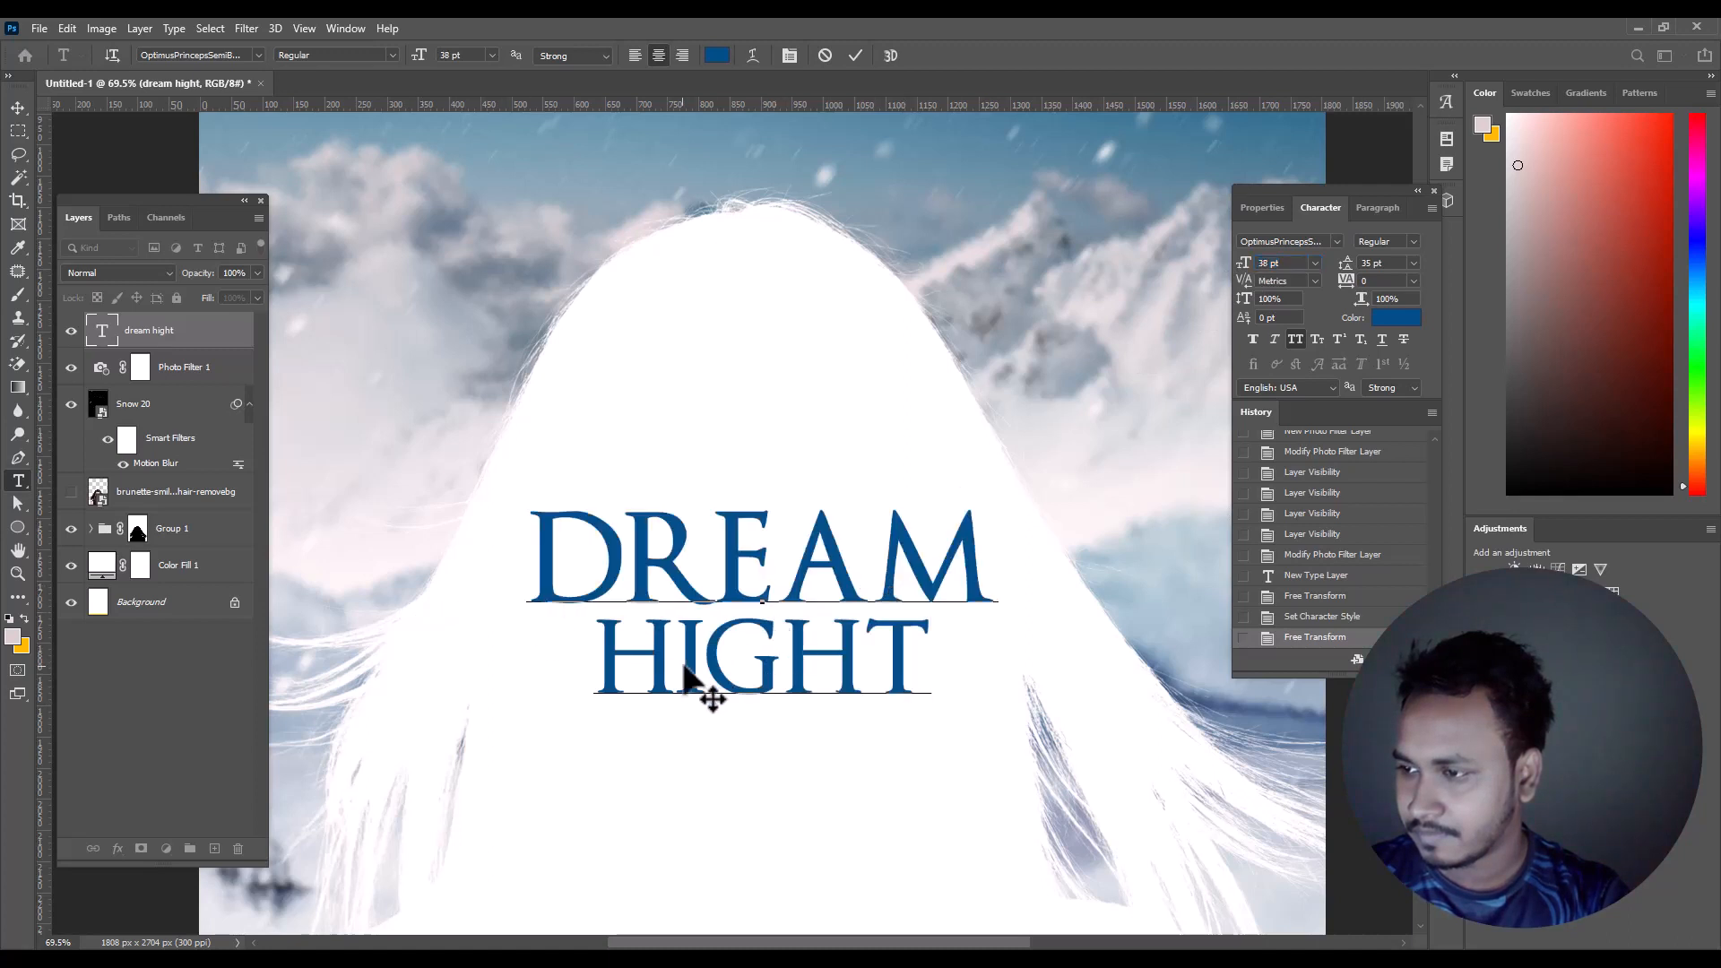
- Tighten the leading of the HIGHT line to 28 pt and finish editing the text
left_click_drag(610, 668, 937, 668)
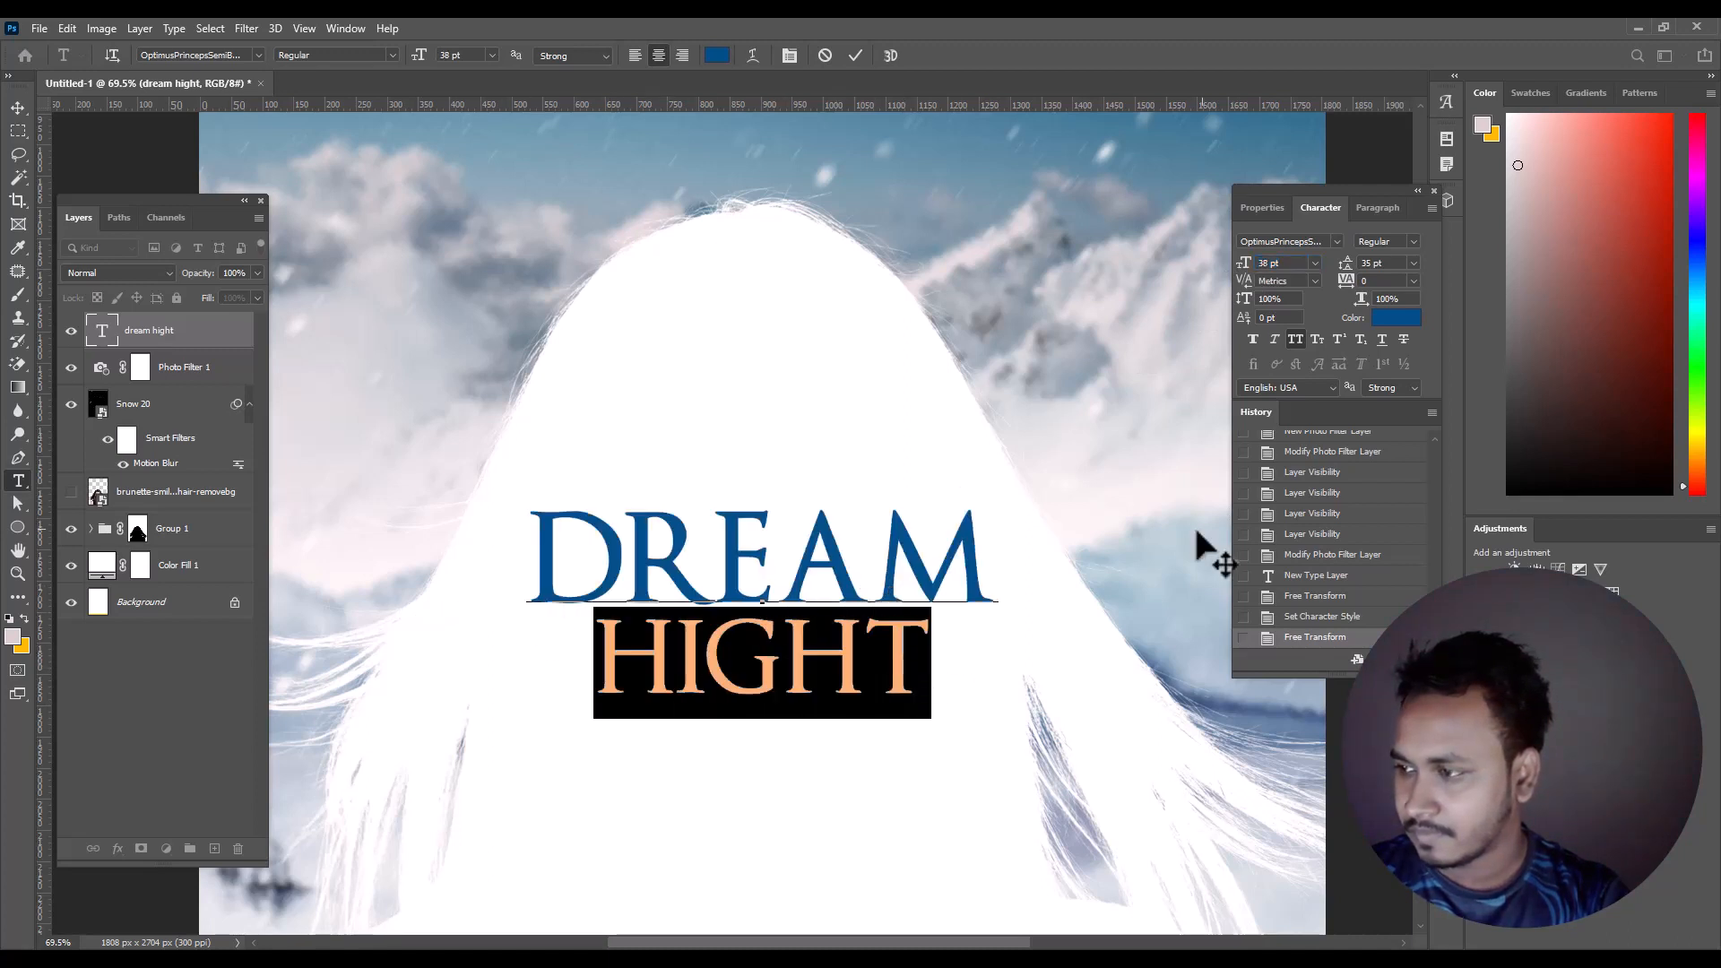
left_click(1391, 262)
key("Down")
key("Down")
key("Down")
key("Down")
key("Down")
key("Down")
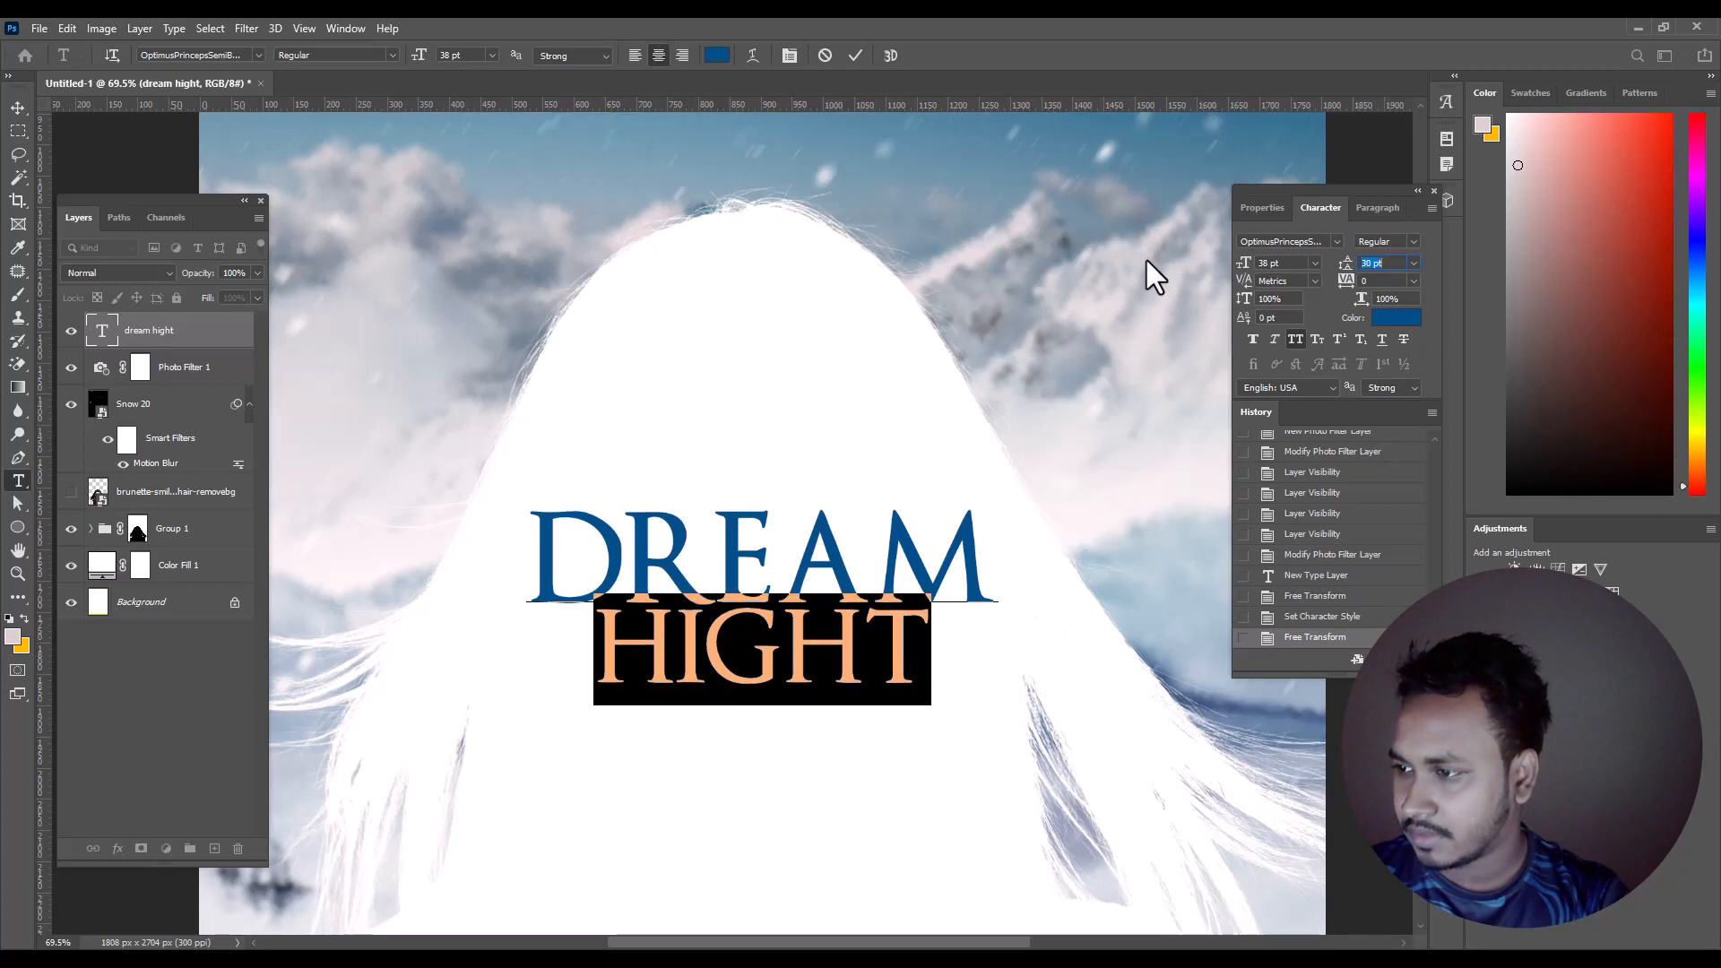
key("Down")
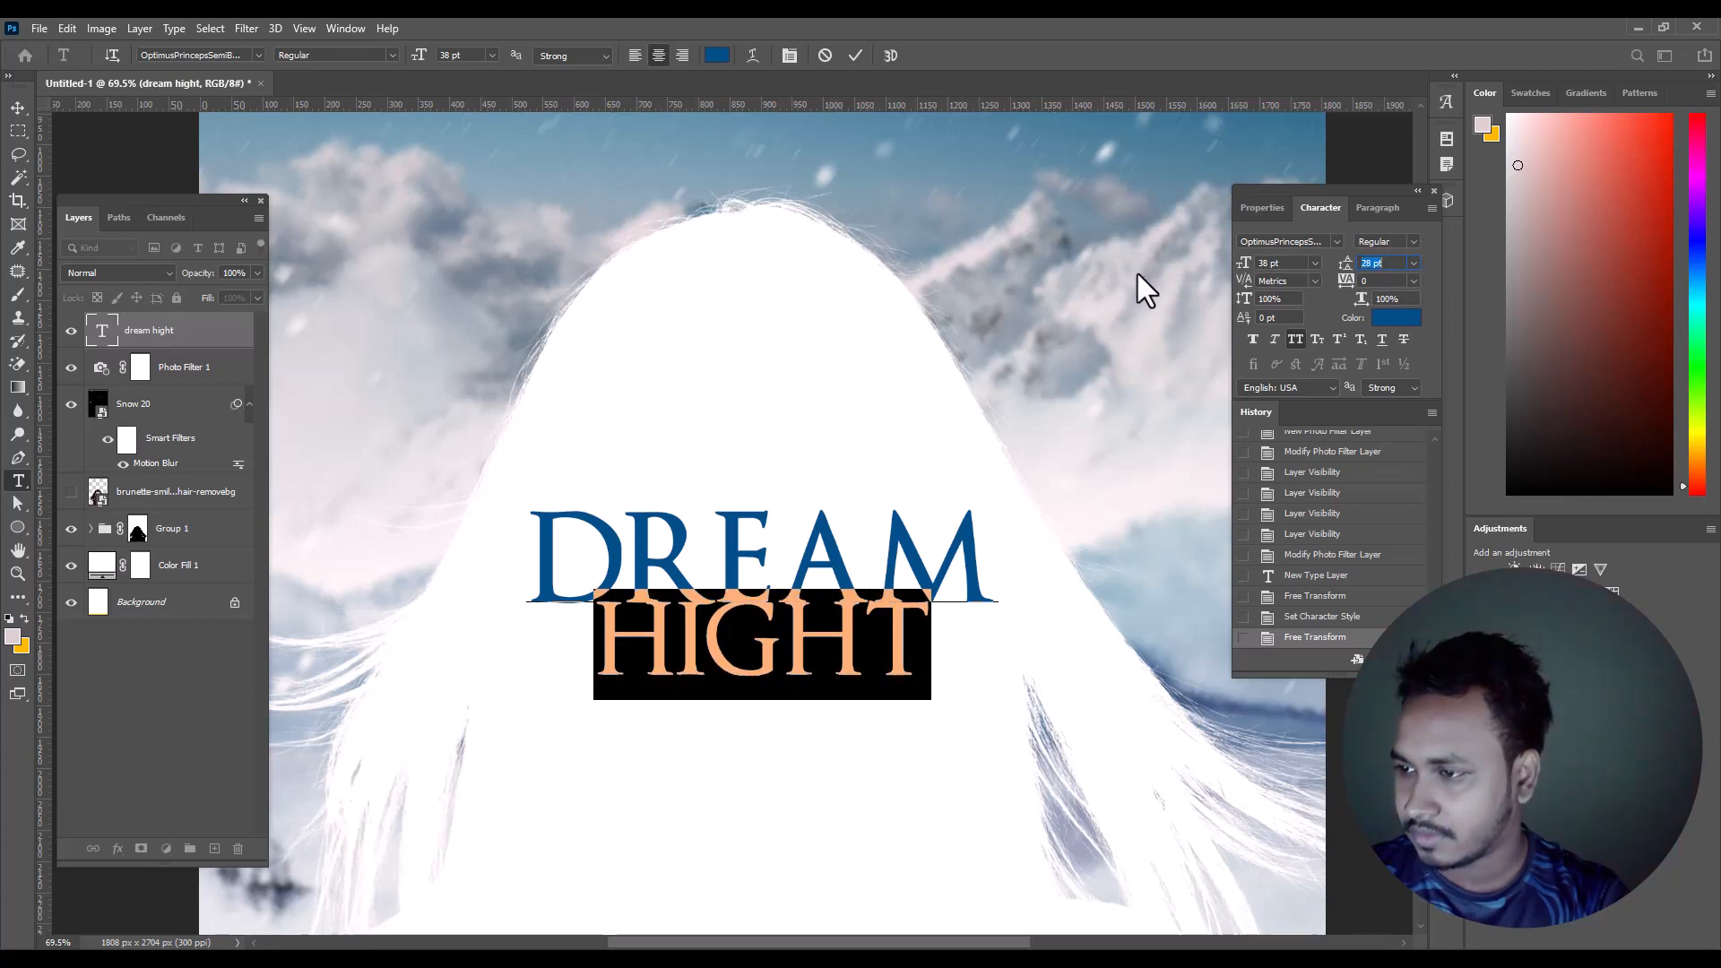
left_click(18, 106)
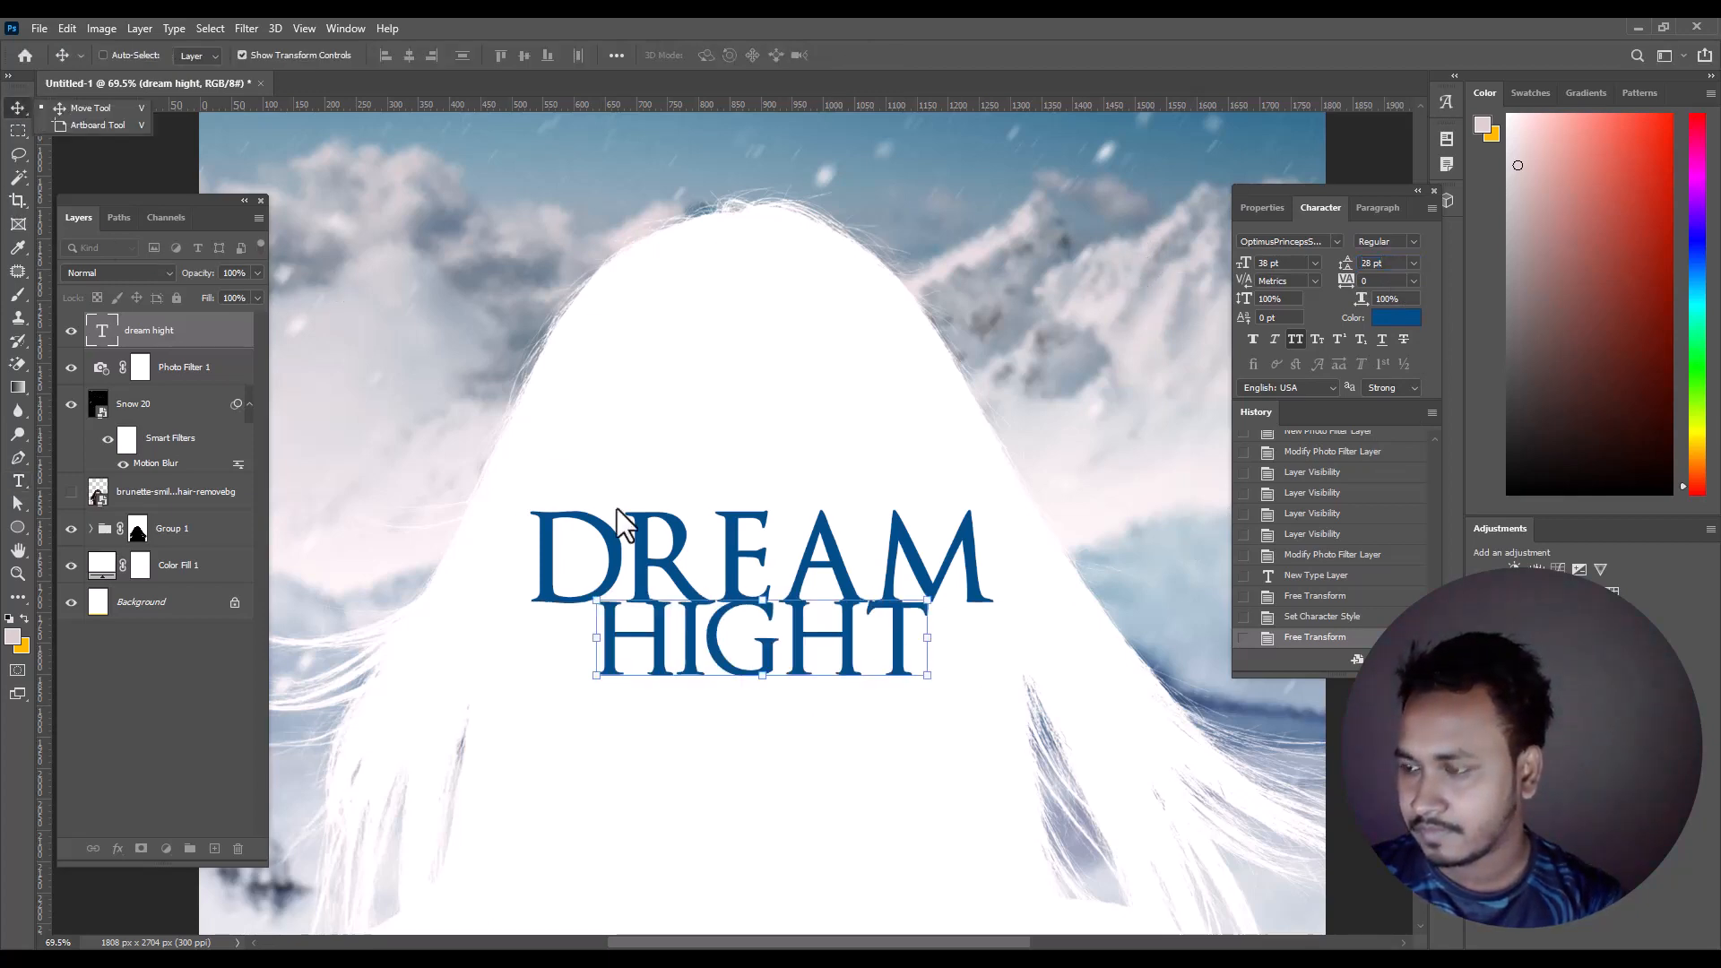
- Set the leading of the whole dream hight text layer to 18 pt
scroll(758, 645, "down", 4)
scroll(744, 641, "up", 1)
scroll(744, 641, "up", 1)
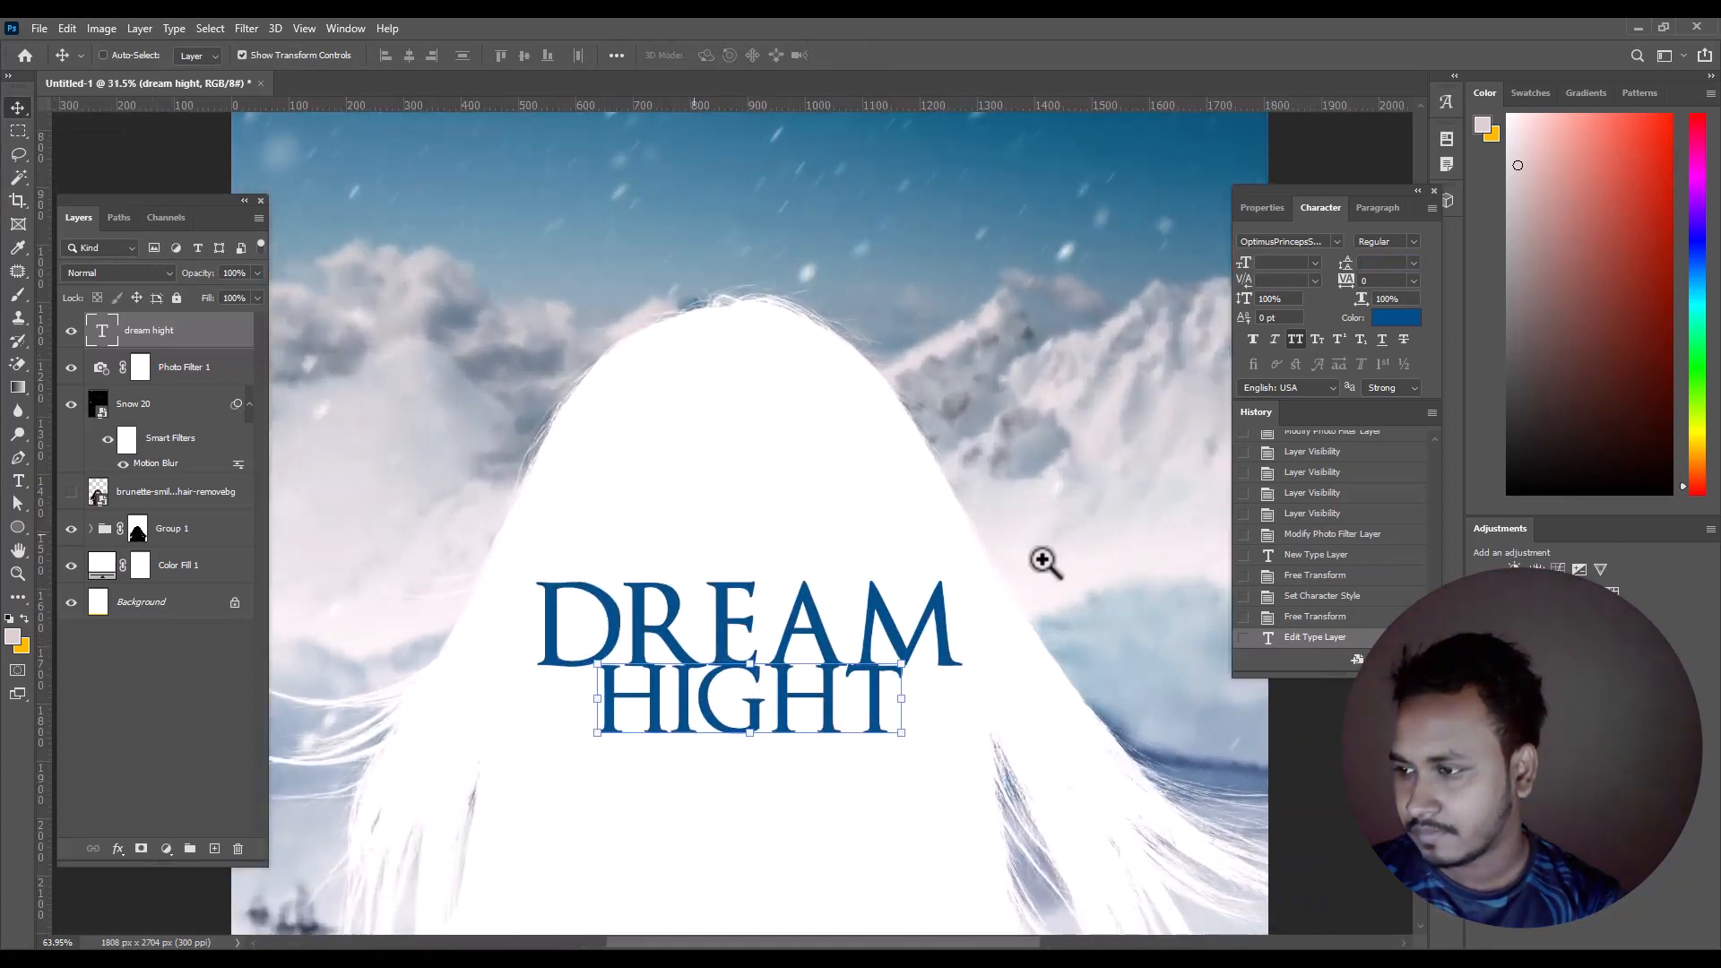
left_click(1414, 263)
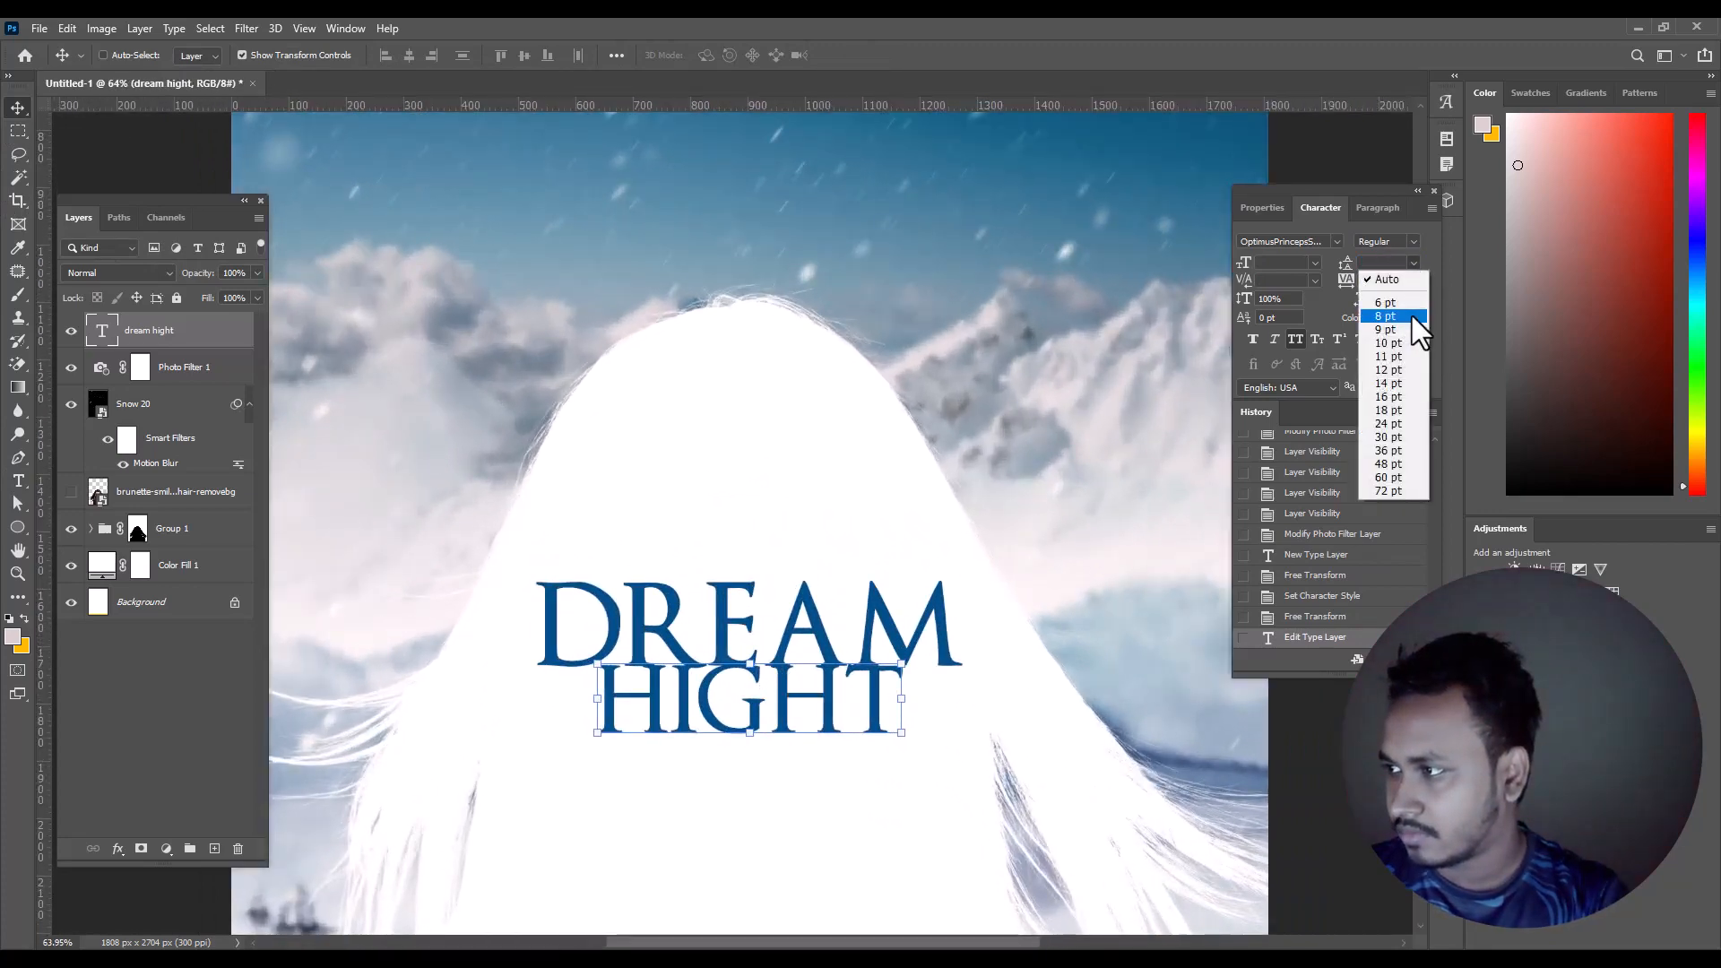
left_click(1388, 409)
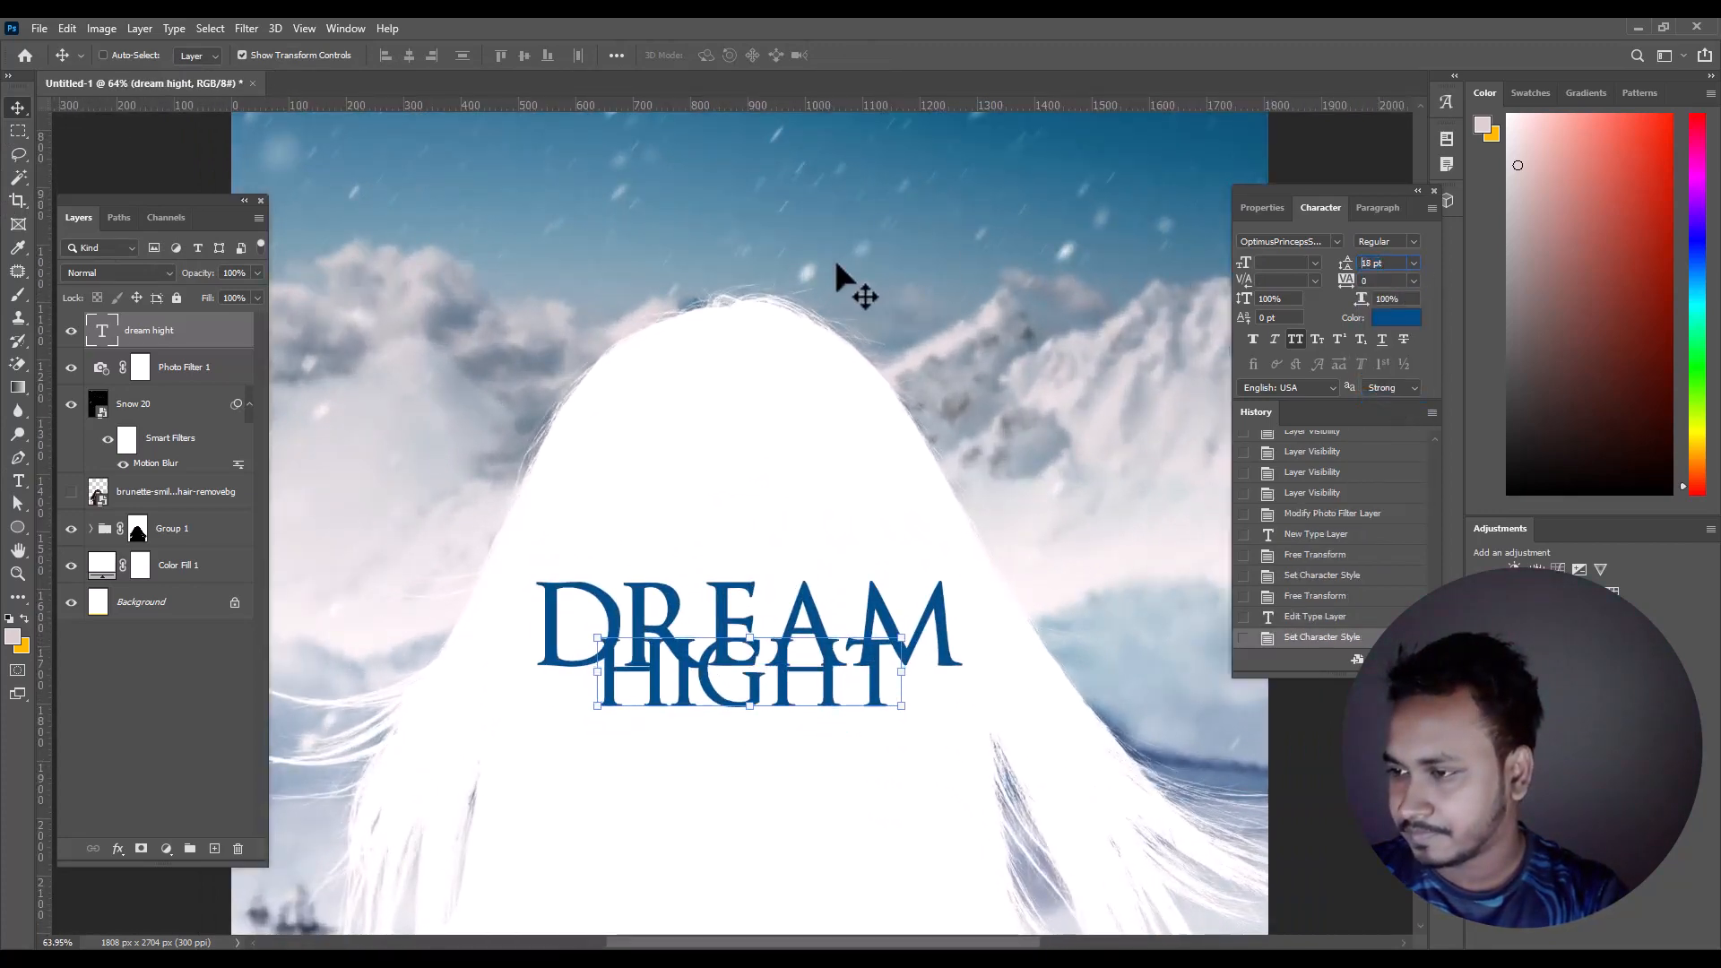
- Set the leading of the dream hight text layer to 30 pt and its tracking to -25
key("Up")
key("Up")
key("Up")
key("Up")
key("Up")
key("Up")
key("Up")
key("Up")
key("Up")
key("Up")
key("Up")
key("Up")
key("Up")
key("Up")
key("Up")
key("Up")
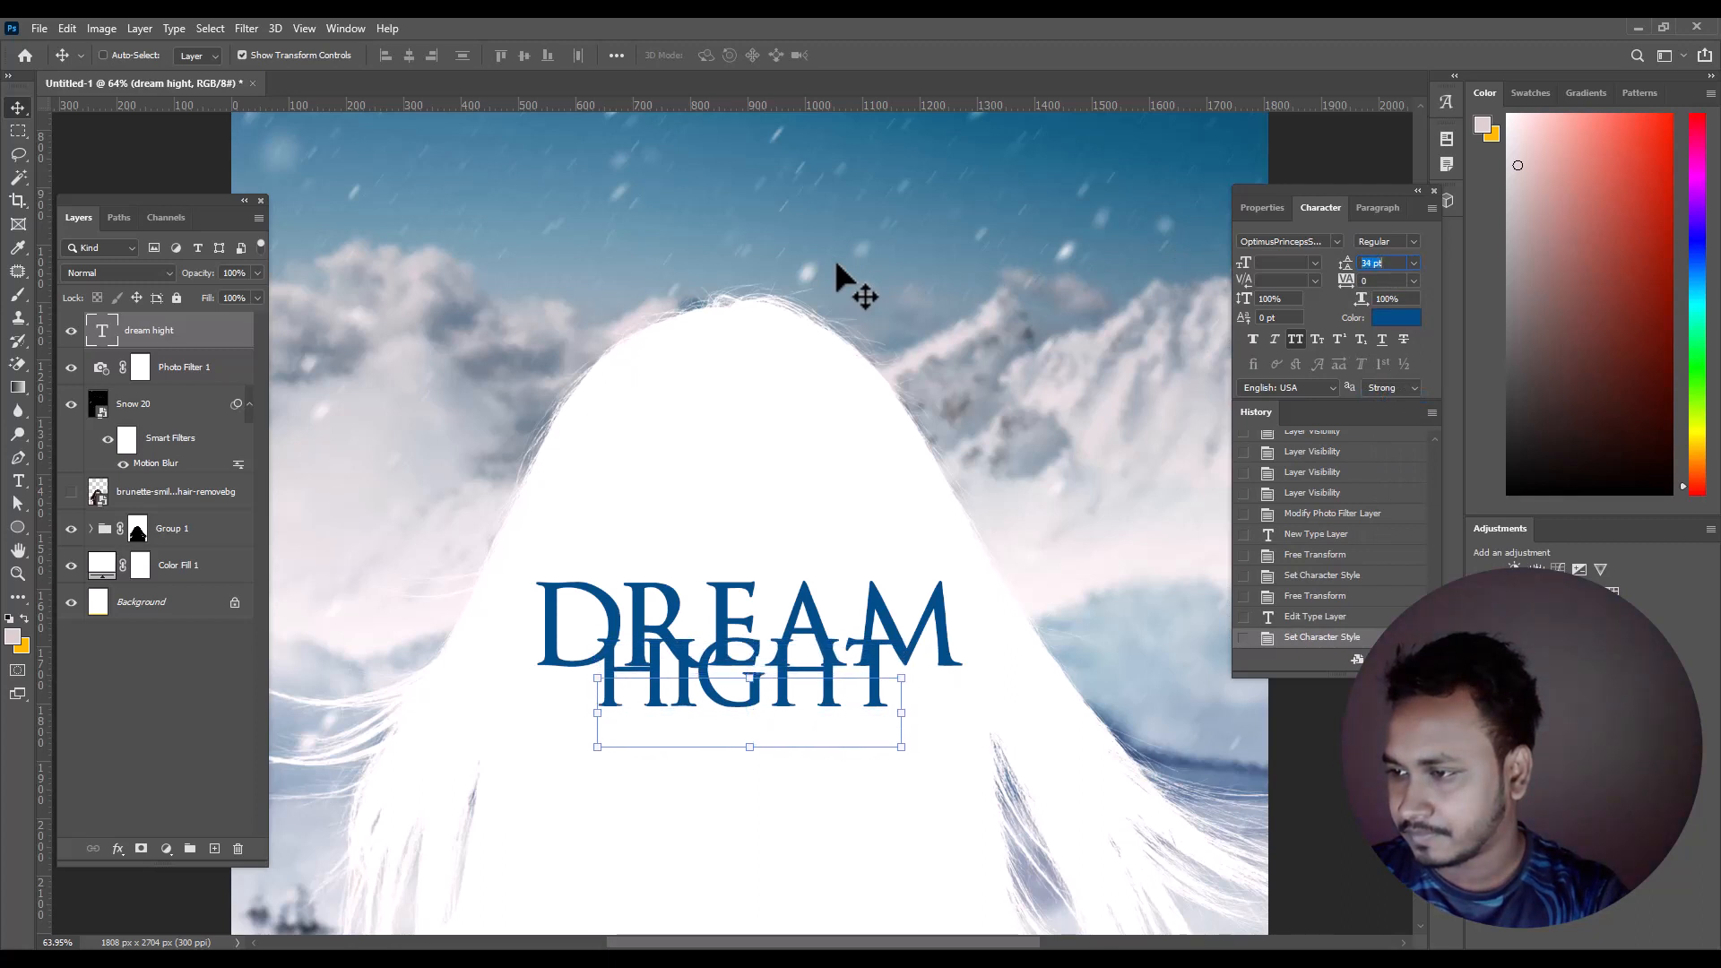
key("Up")
key("Up")
key("Up")
key("Up")
key("Up")
key("Up")
key("Up")
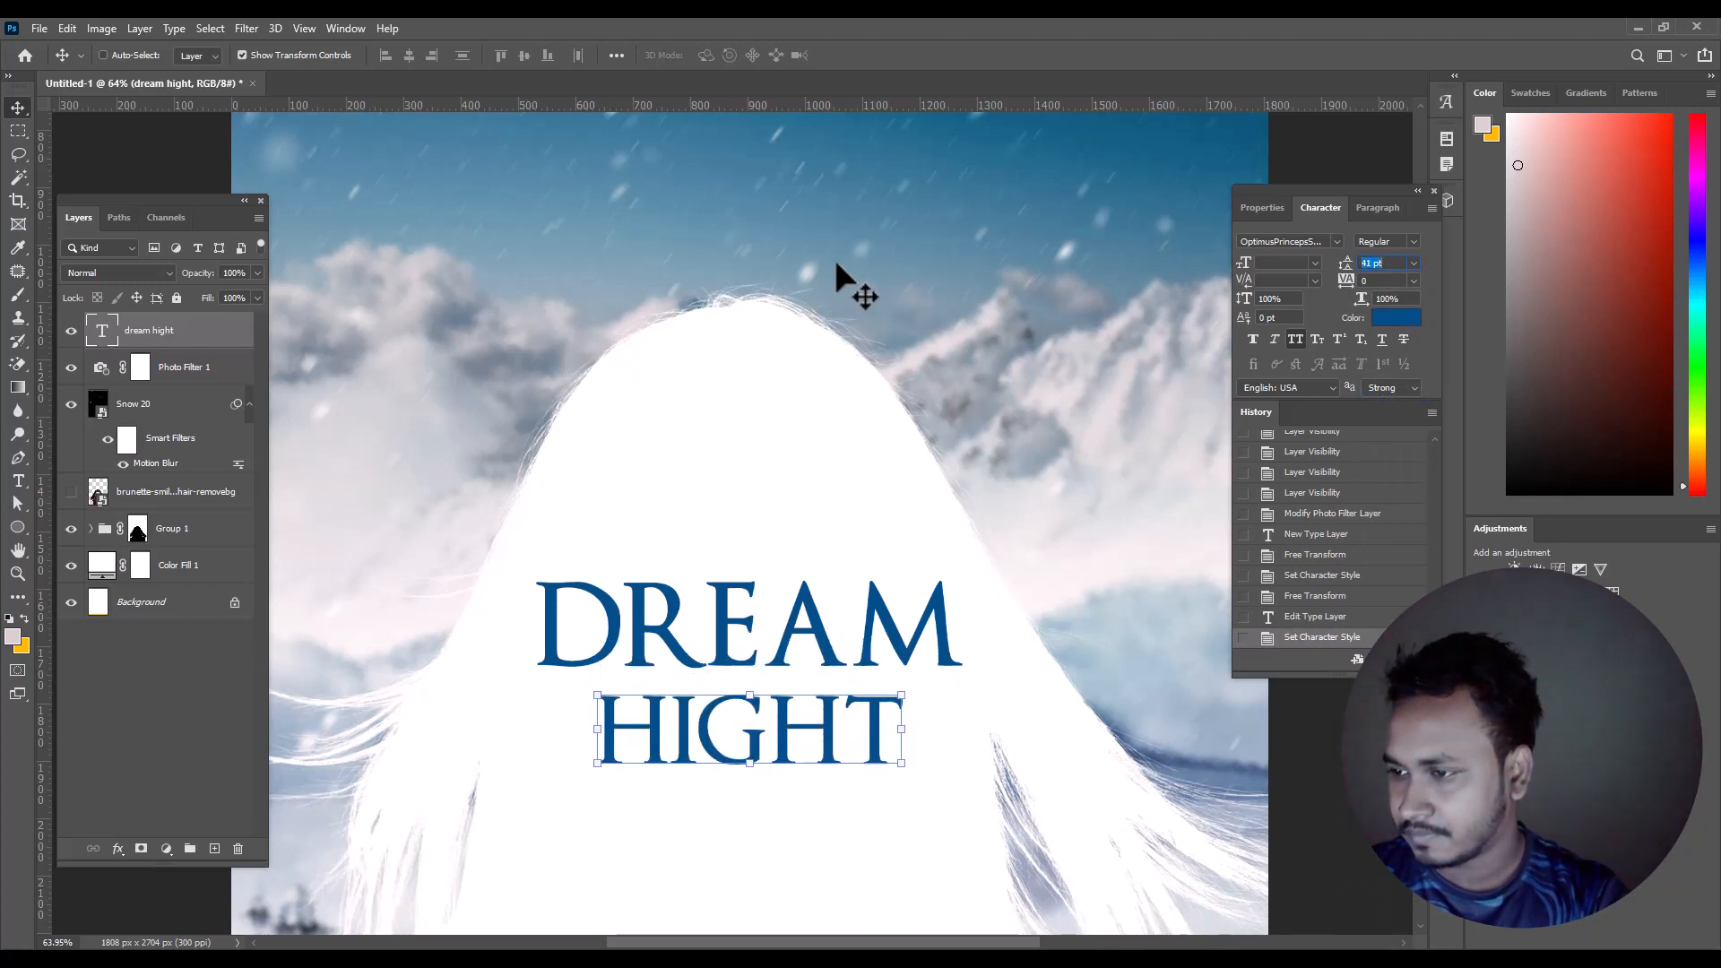
key("Down")
key("Down")
key("Down")
key("Down")
key("Down")
key("Down")
key("Down")
key("Down")
key("Down")
key("Down")
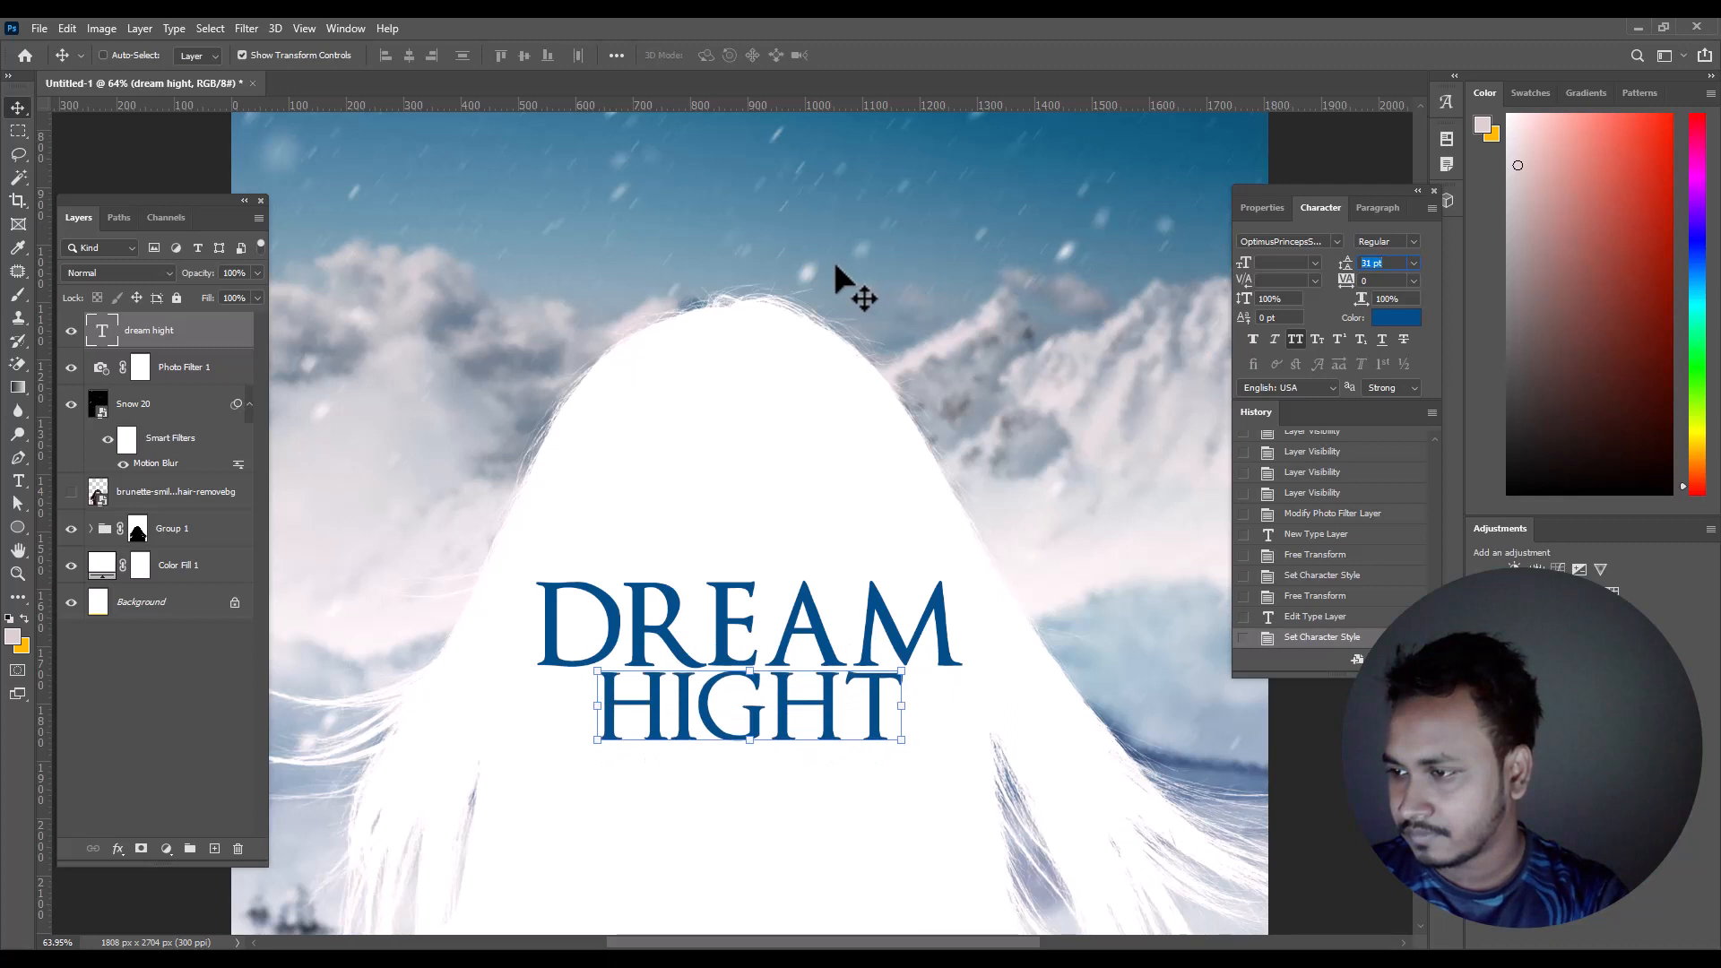
key("Down")
left_click(1413, 280)
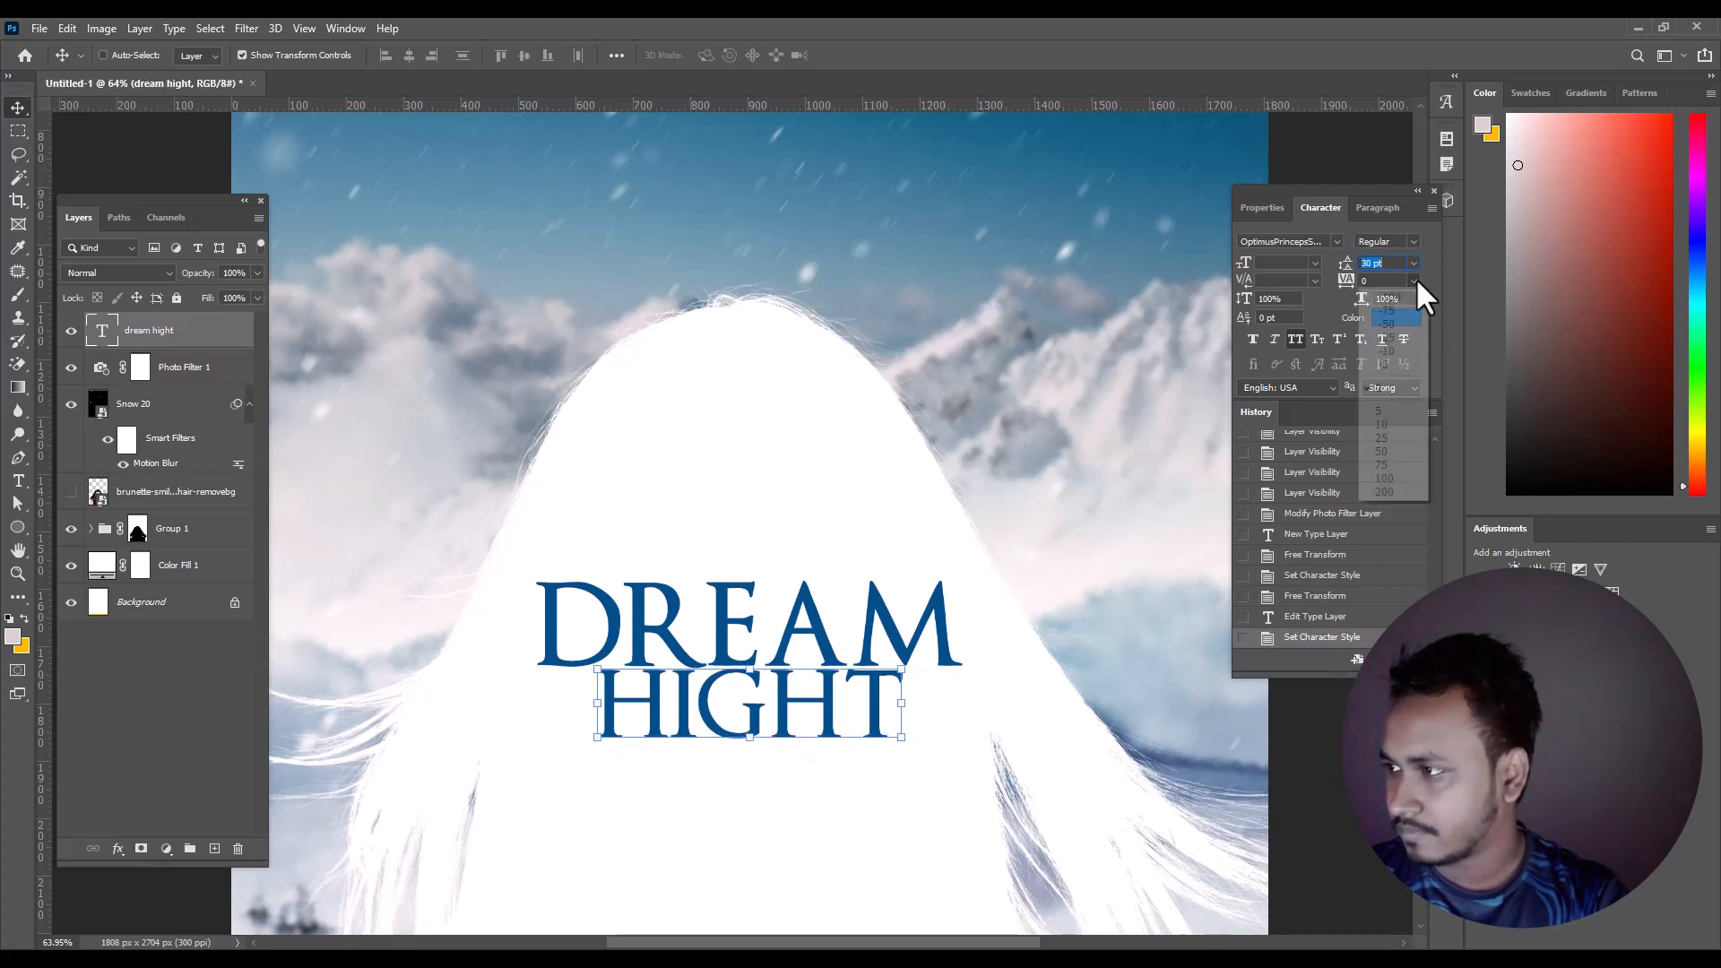
left_click(1412, 339)
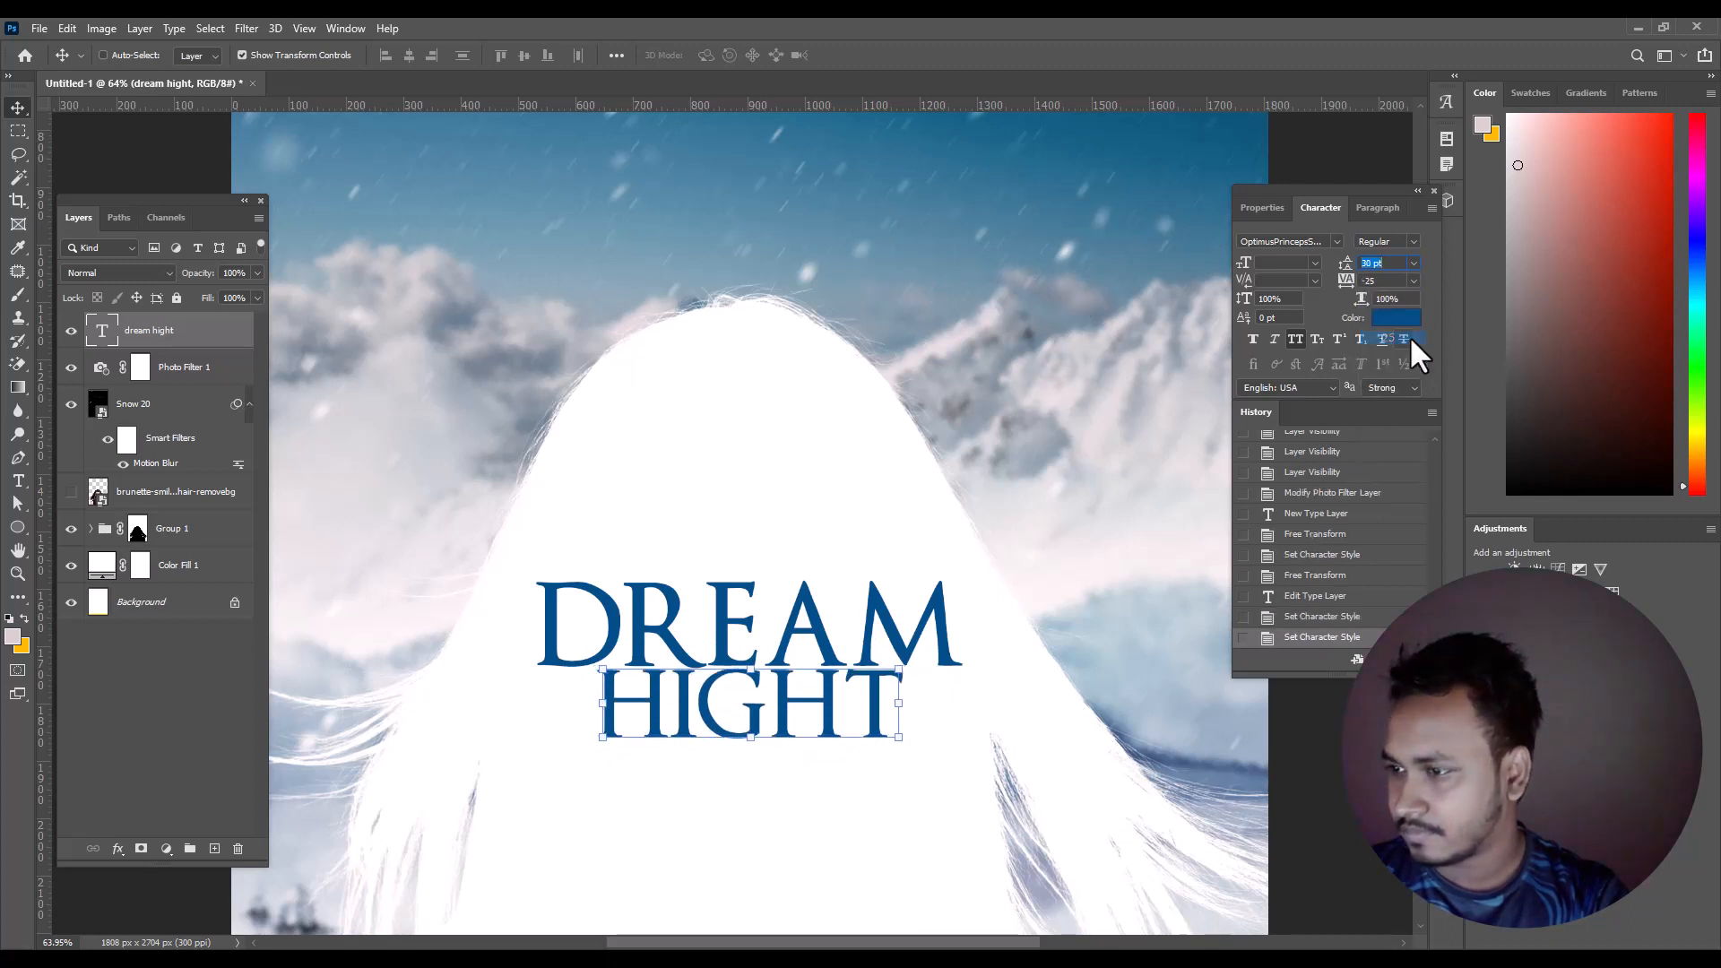
- Centre the dream hight text horizontally on the whole canvas, deselect, and nudge it slightly down
left_click(18, 131)
scroll(634, 477, "down", 6)
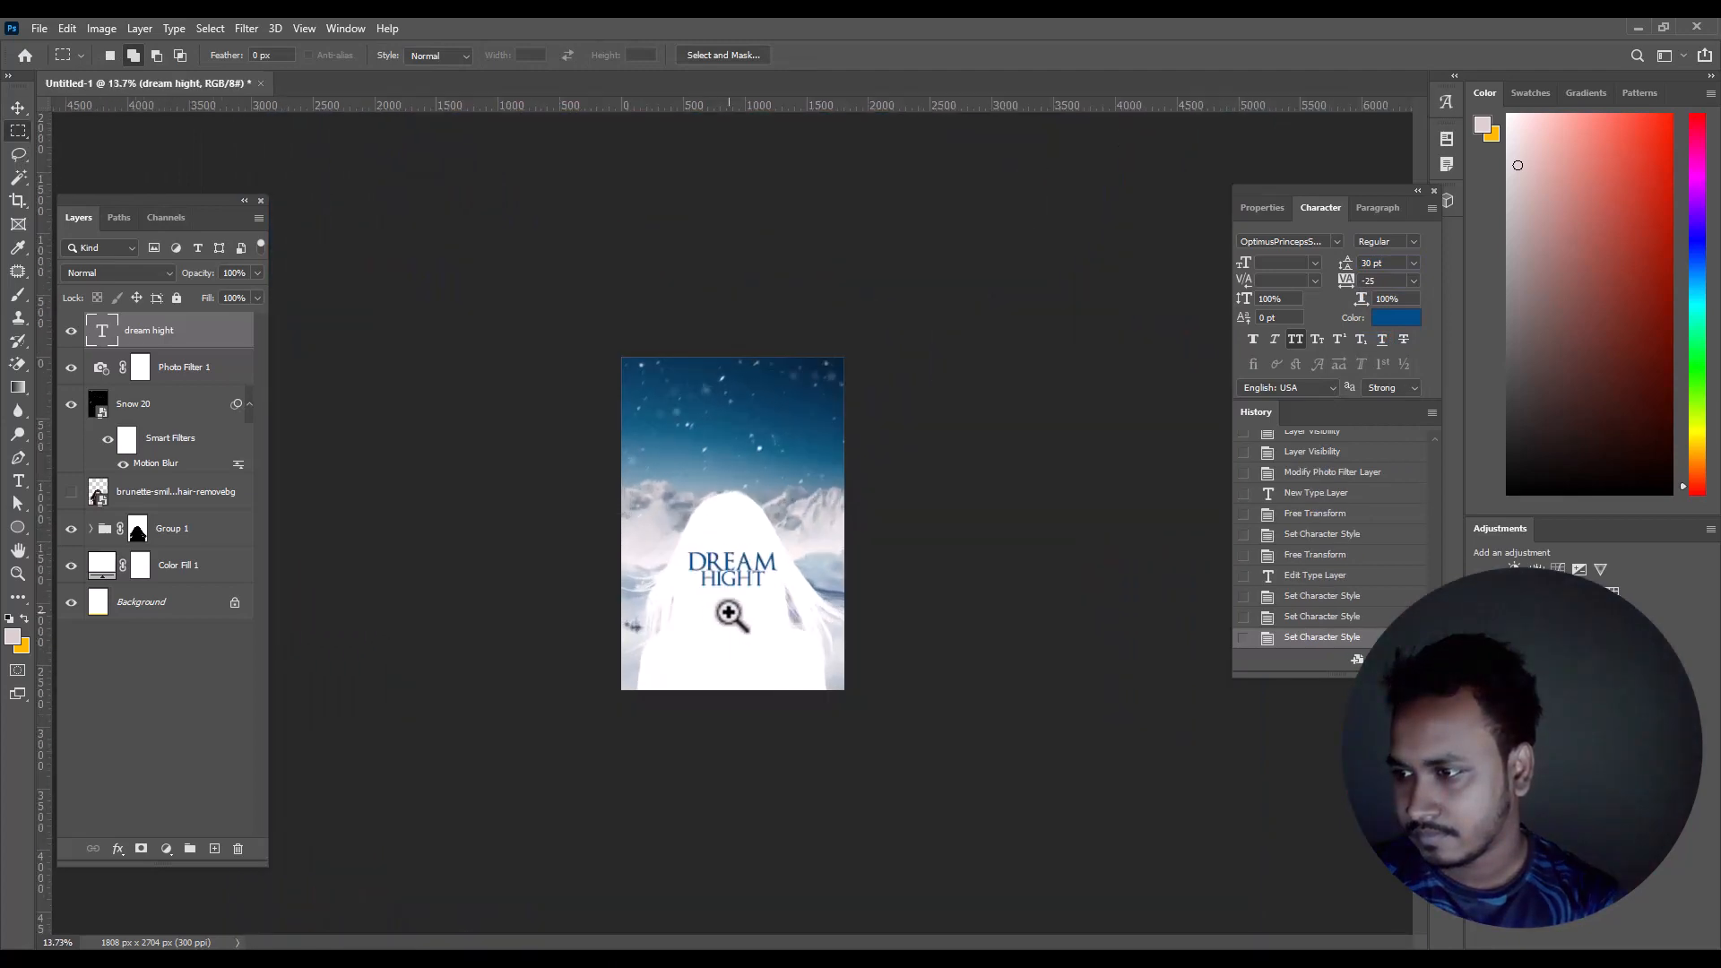
key("ctrl+0")
left_click(18, 108)
key("ctrl+a")
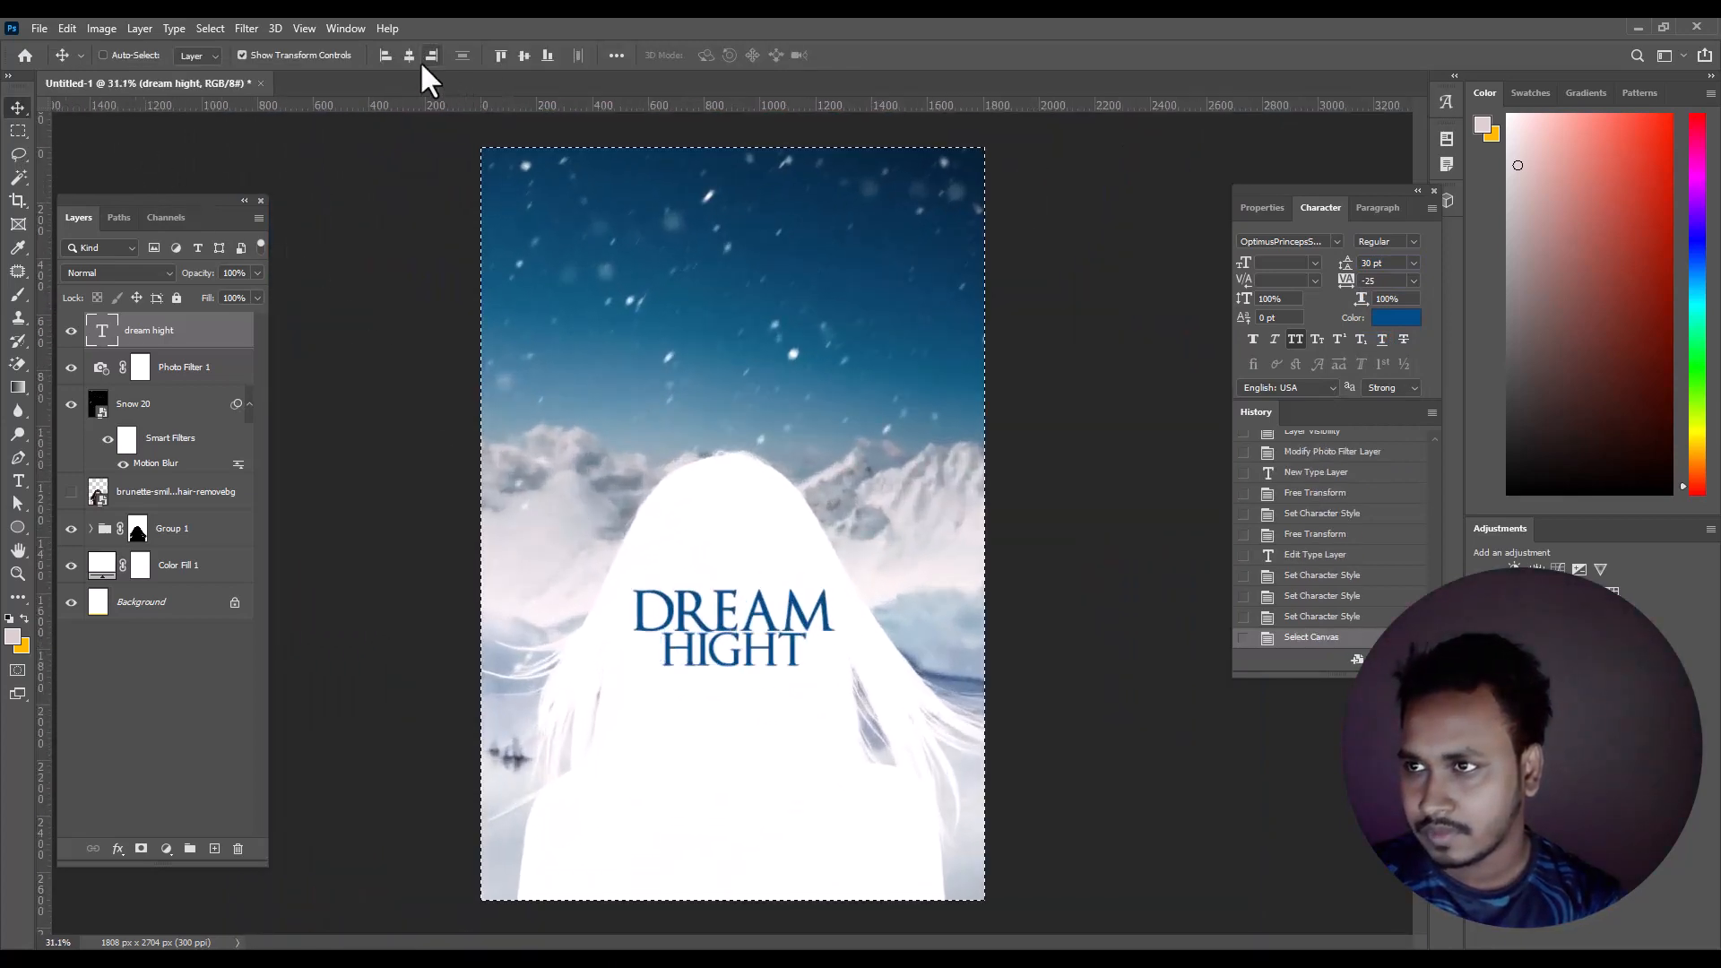
left_click(407, 56)
key("ctrl+d")
key("Down")
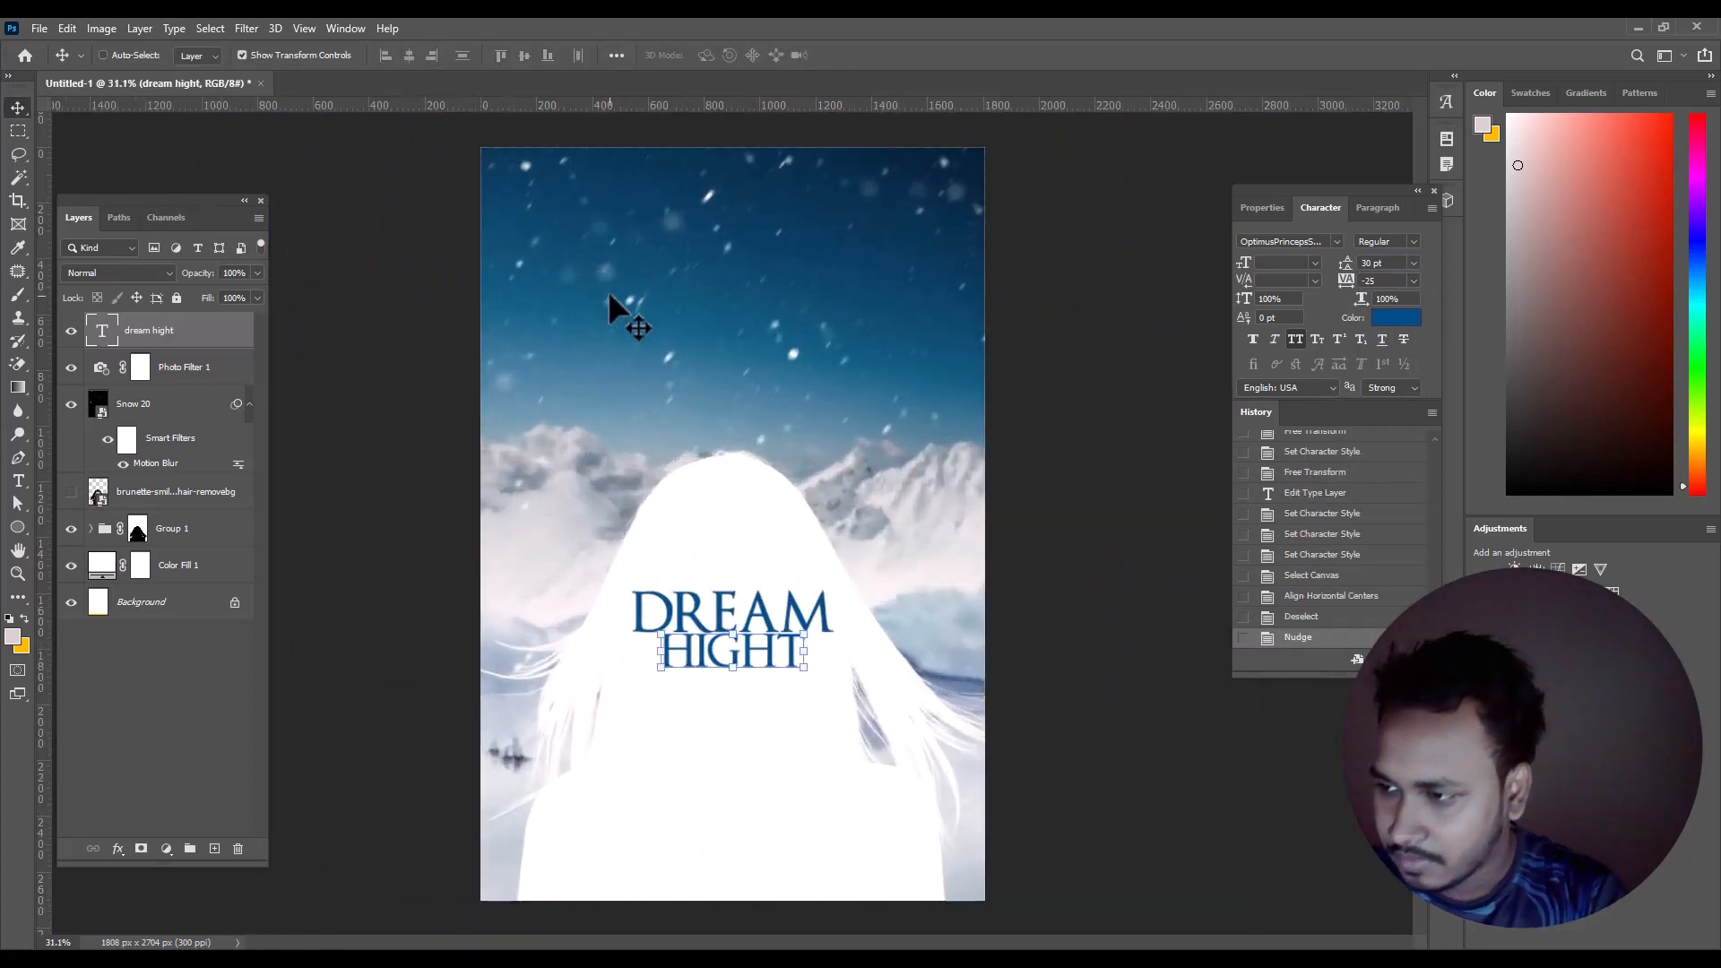
- Duplicate the DREAM HIGHT text layer and place the copy directly below the original title
left_click(18, 131)
scroll(718, 645, "up", 5)
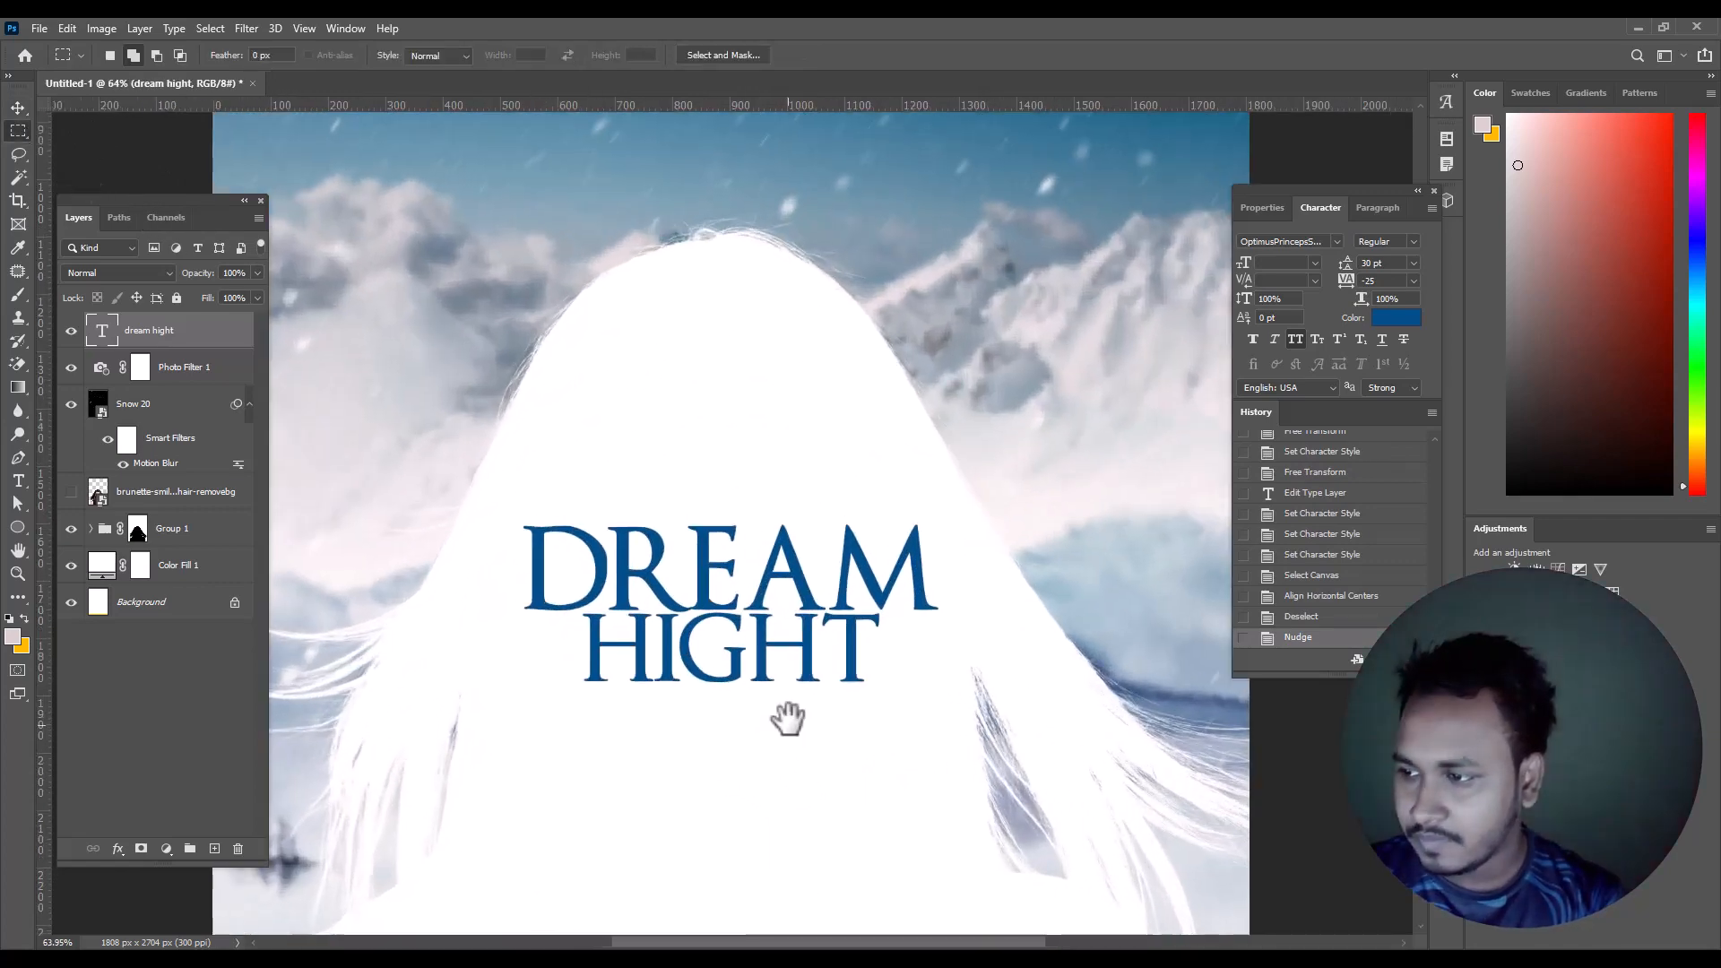
left_click_drag(788, 717, 758, 504)
scroll(796, 538, "down", 4)
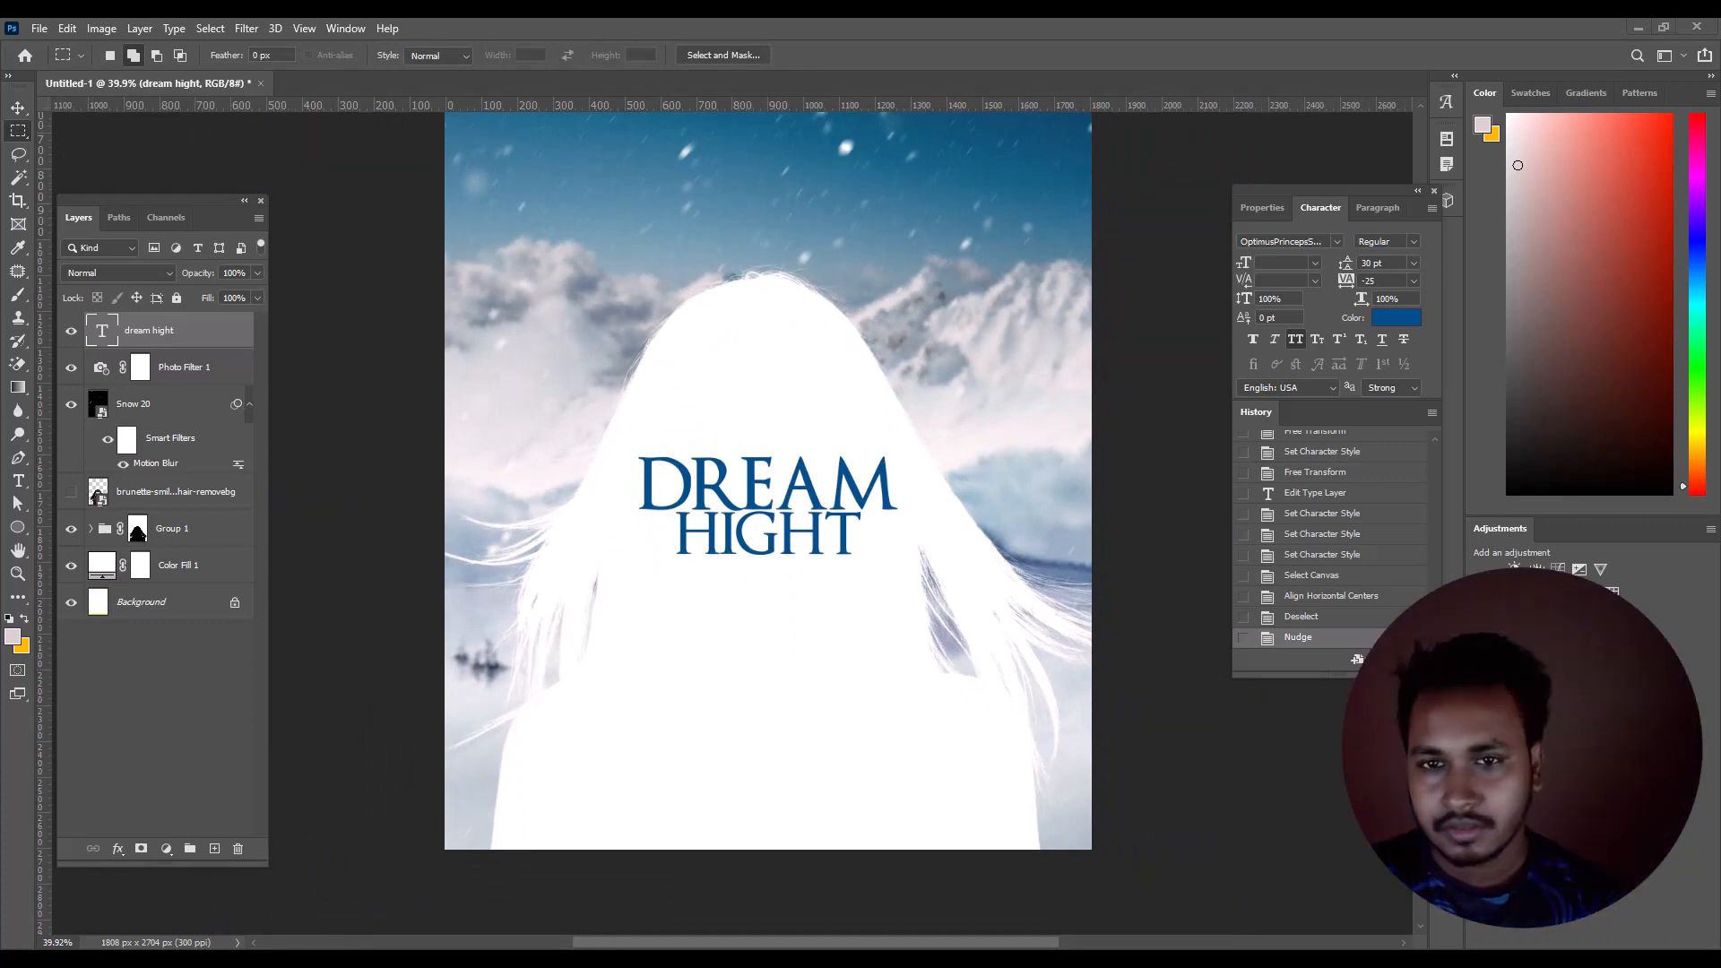
left_click(13, 109)
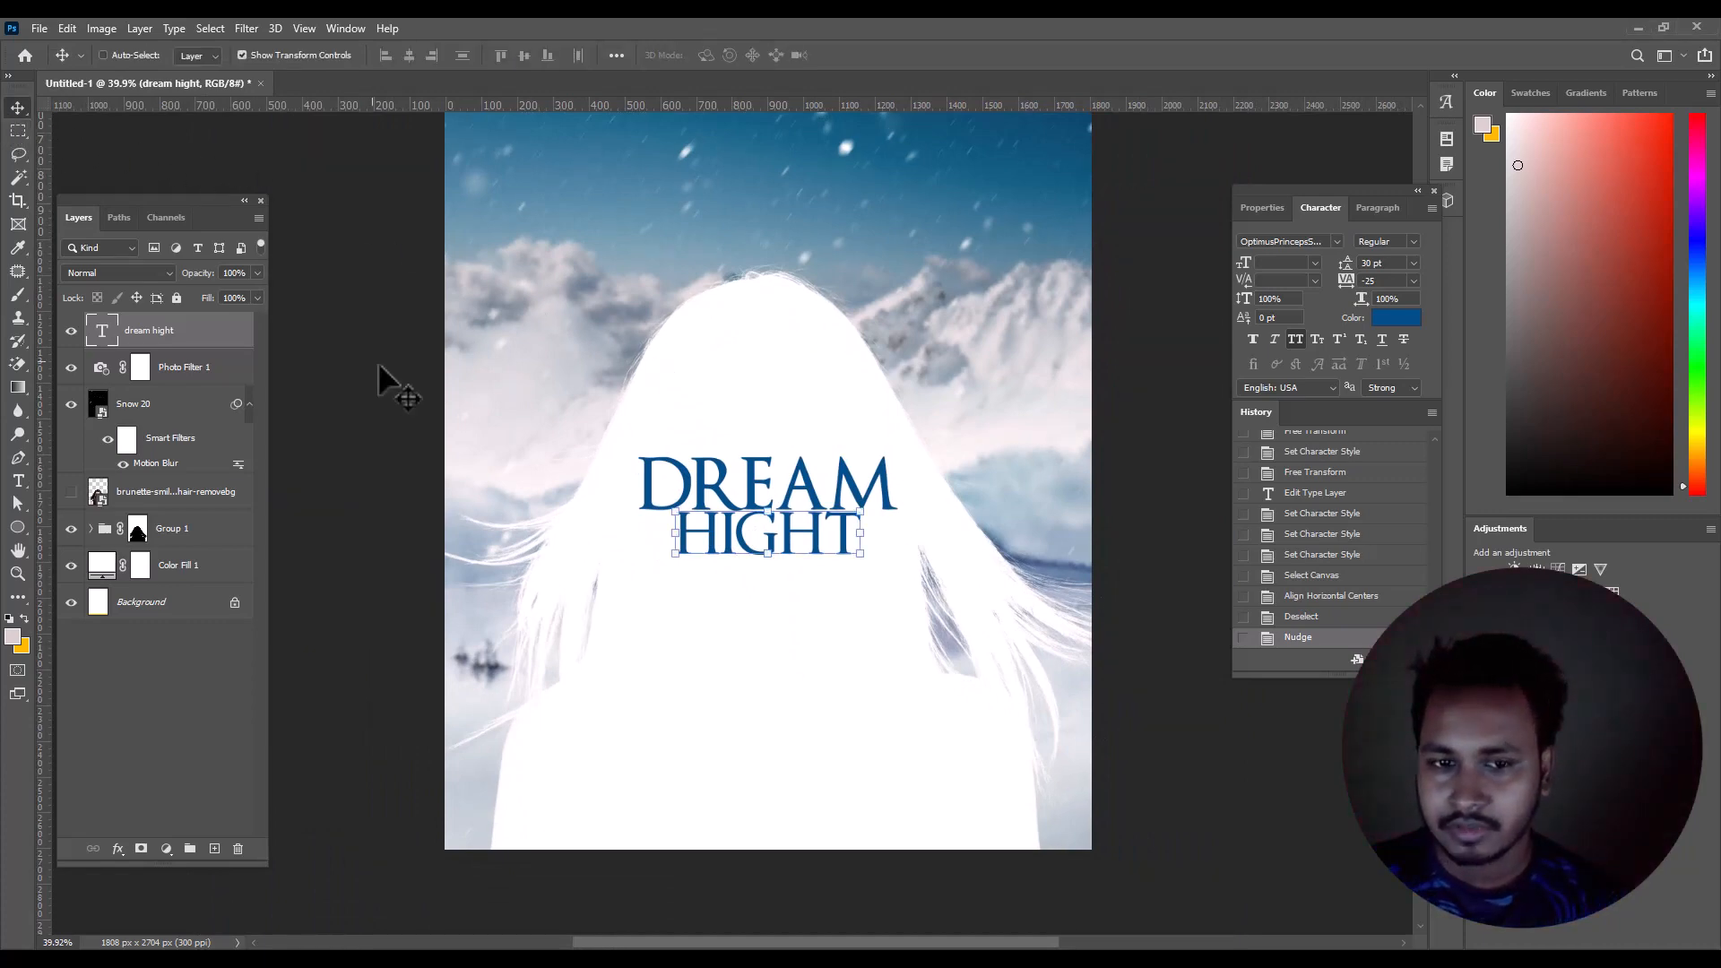
scroll(756, 587, "up", 2)
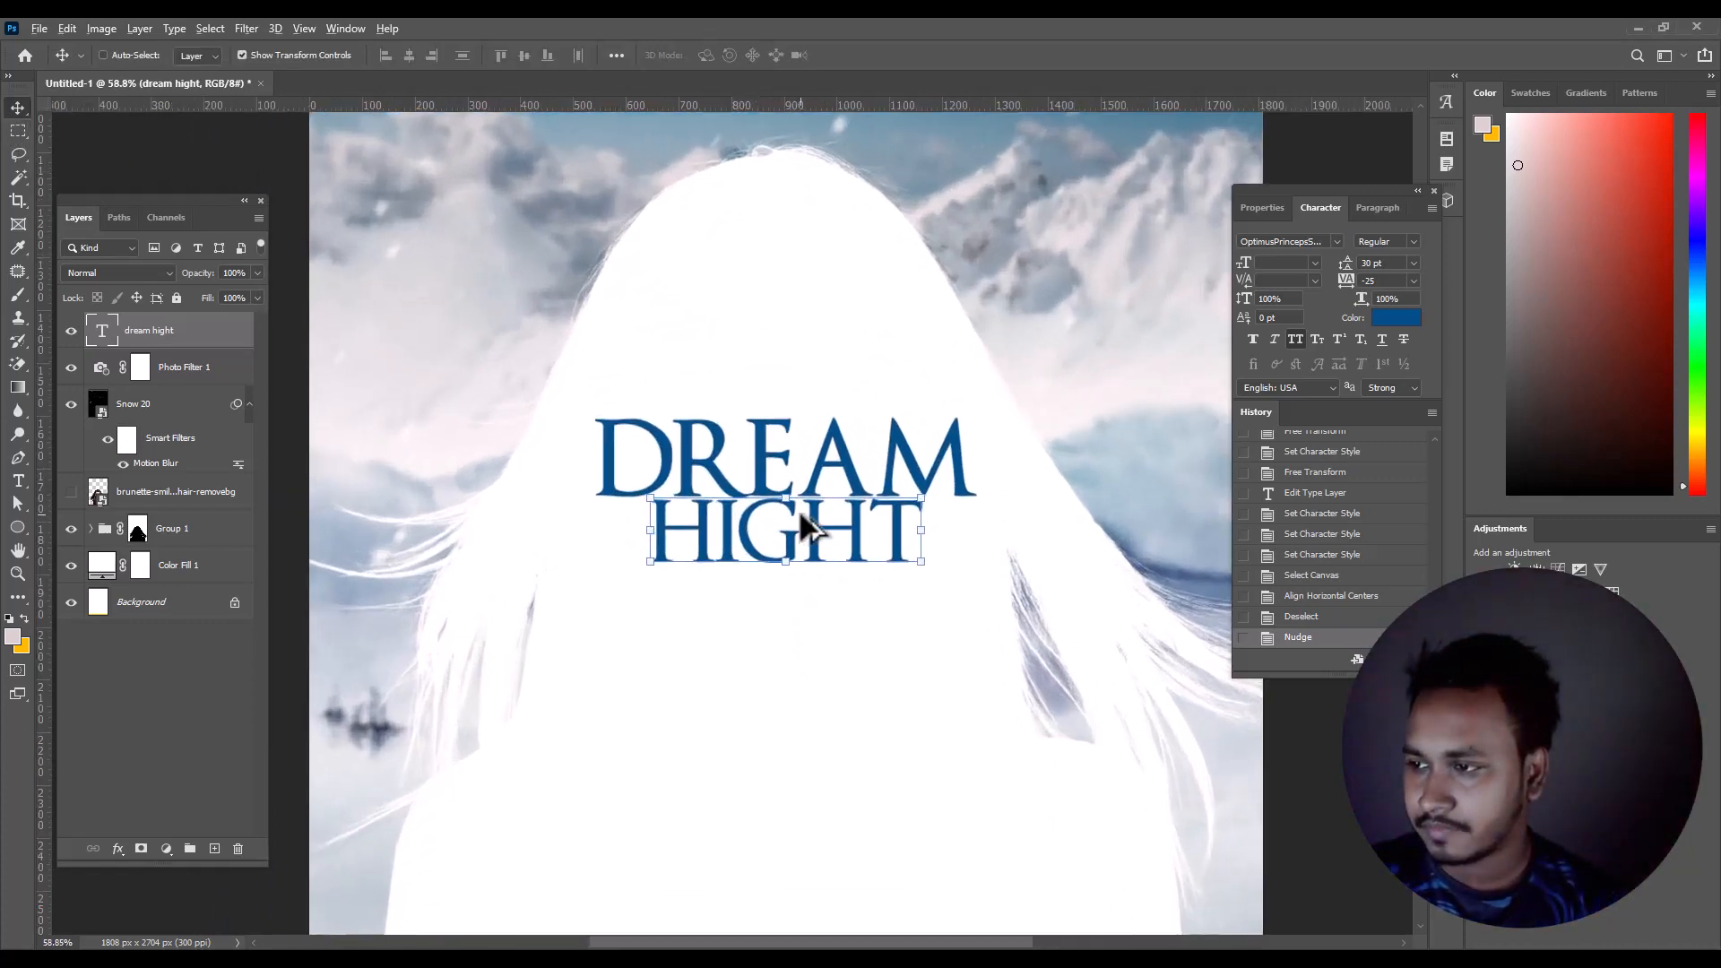
left_click_drag(756, 515, 758, 717)
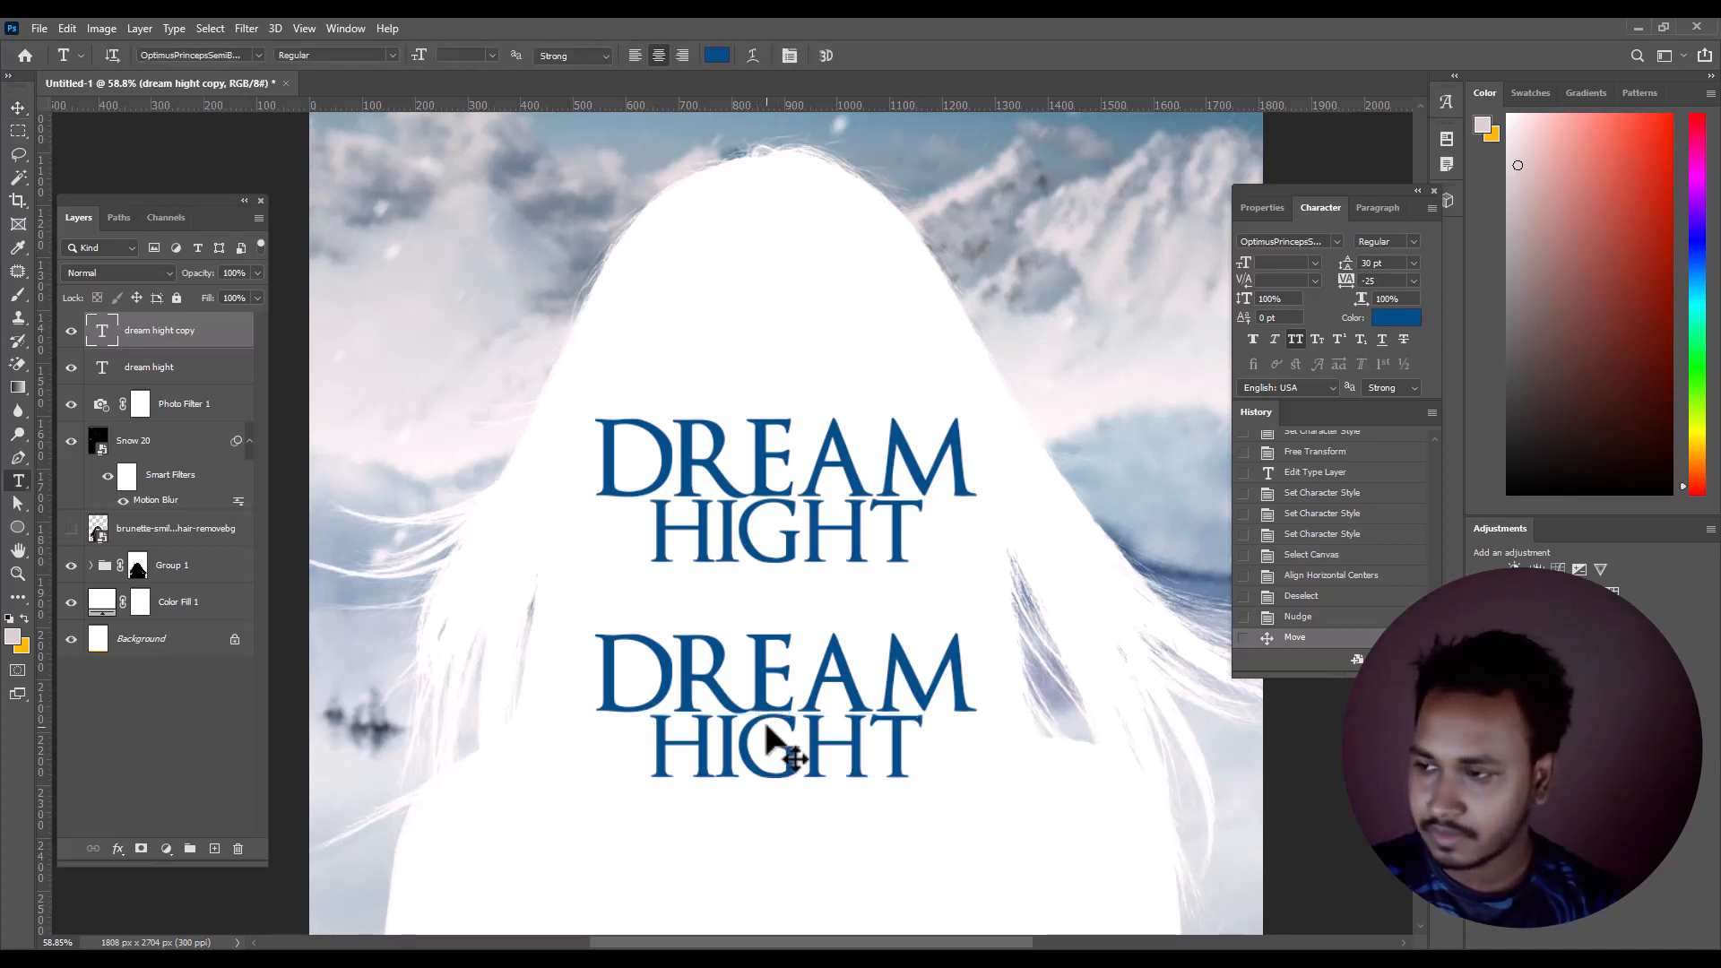
- Replace the copied title's text with a single credit line reading A FILM BY followed by the filmmaker's name
double_click(768, 741)
key("ctrl+a")
type("A FL")
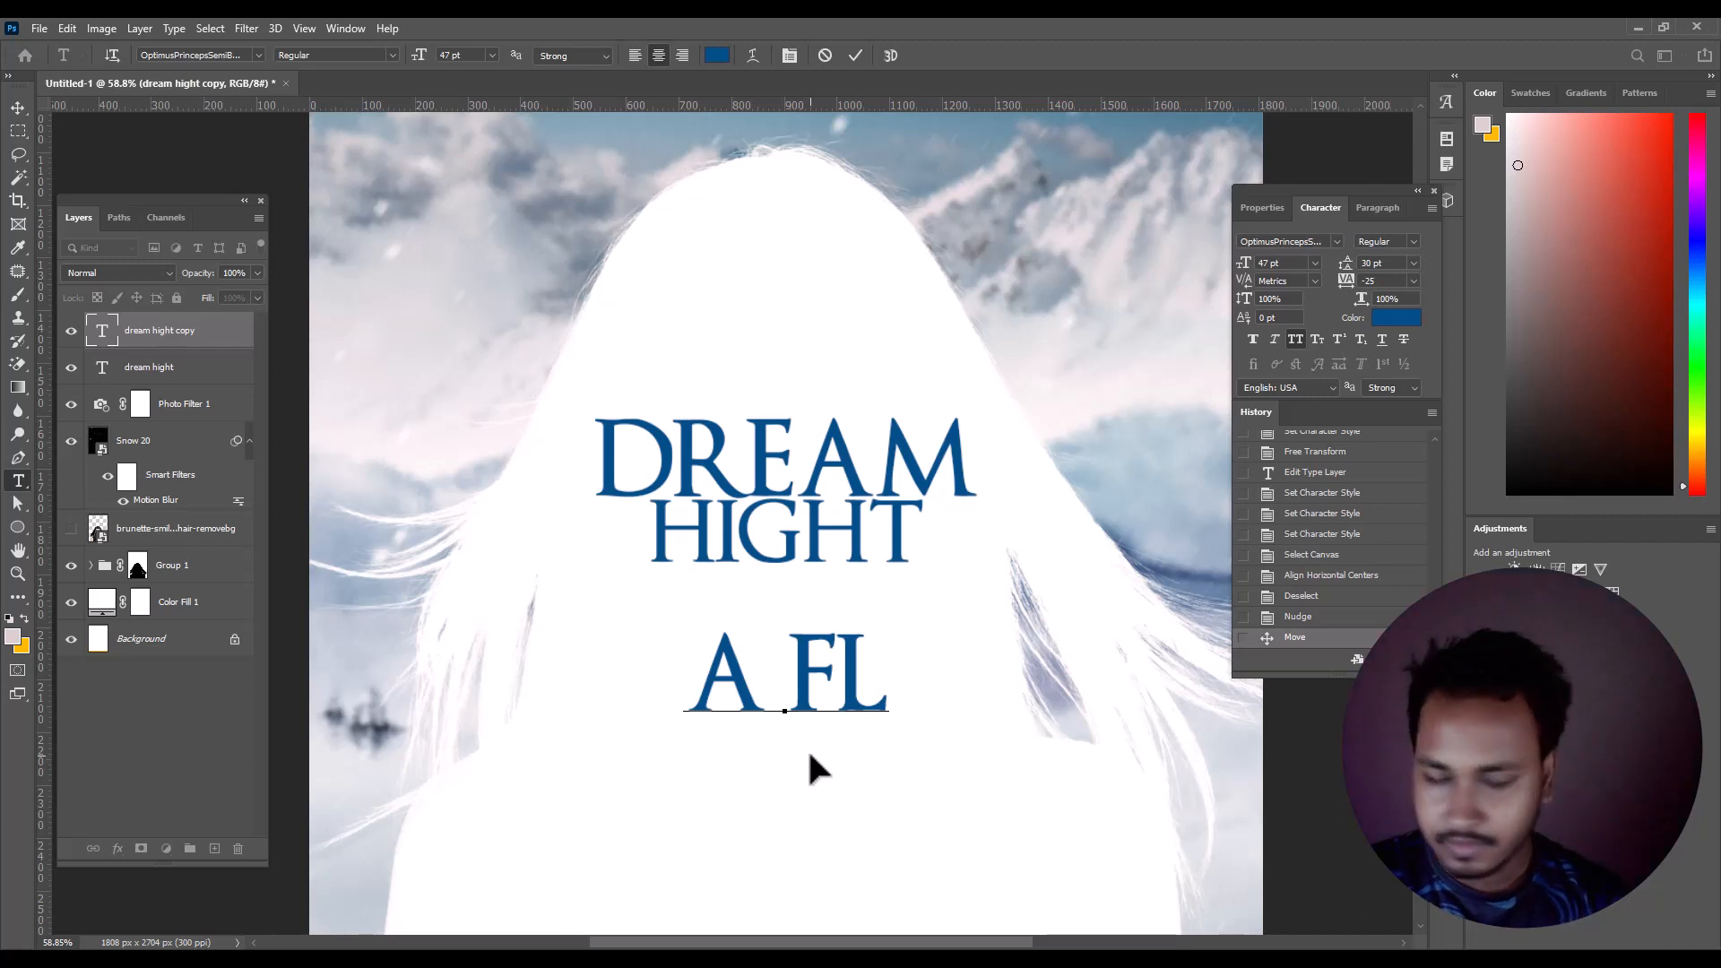
key("BackSpace")
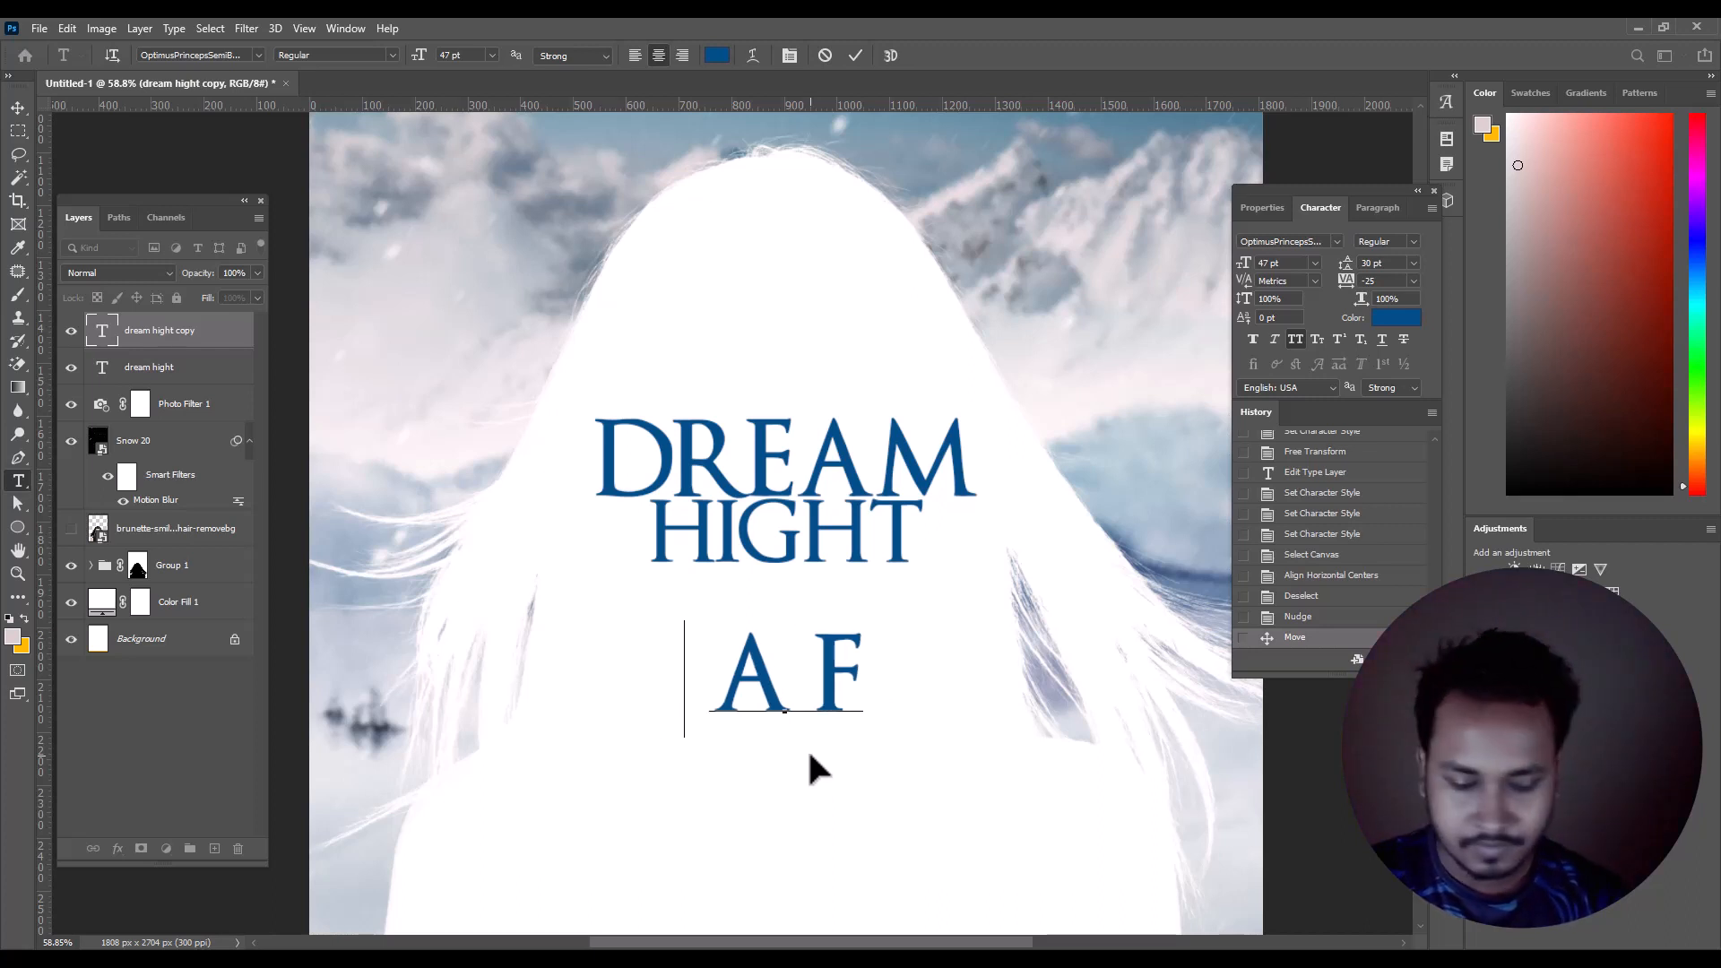
type("ILM")
key("Home")
type("FILM")
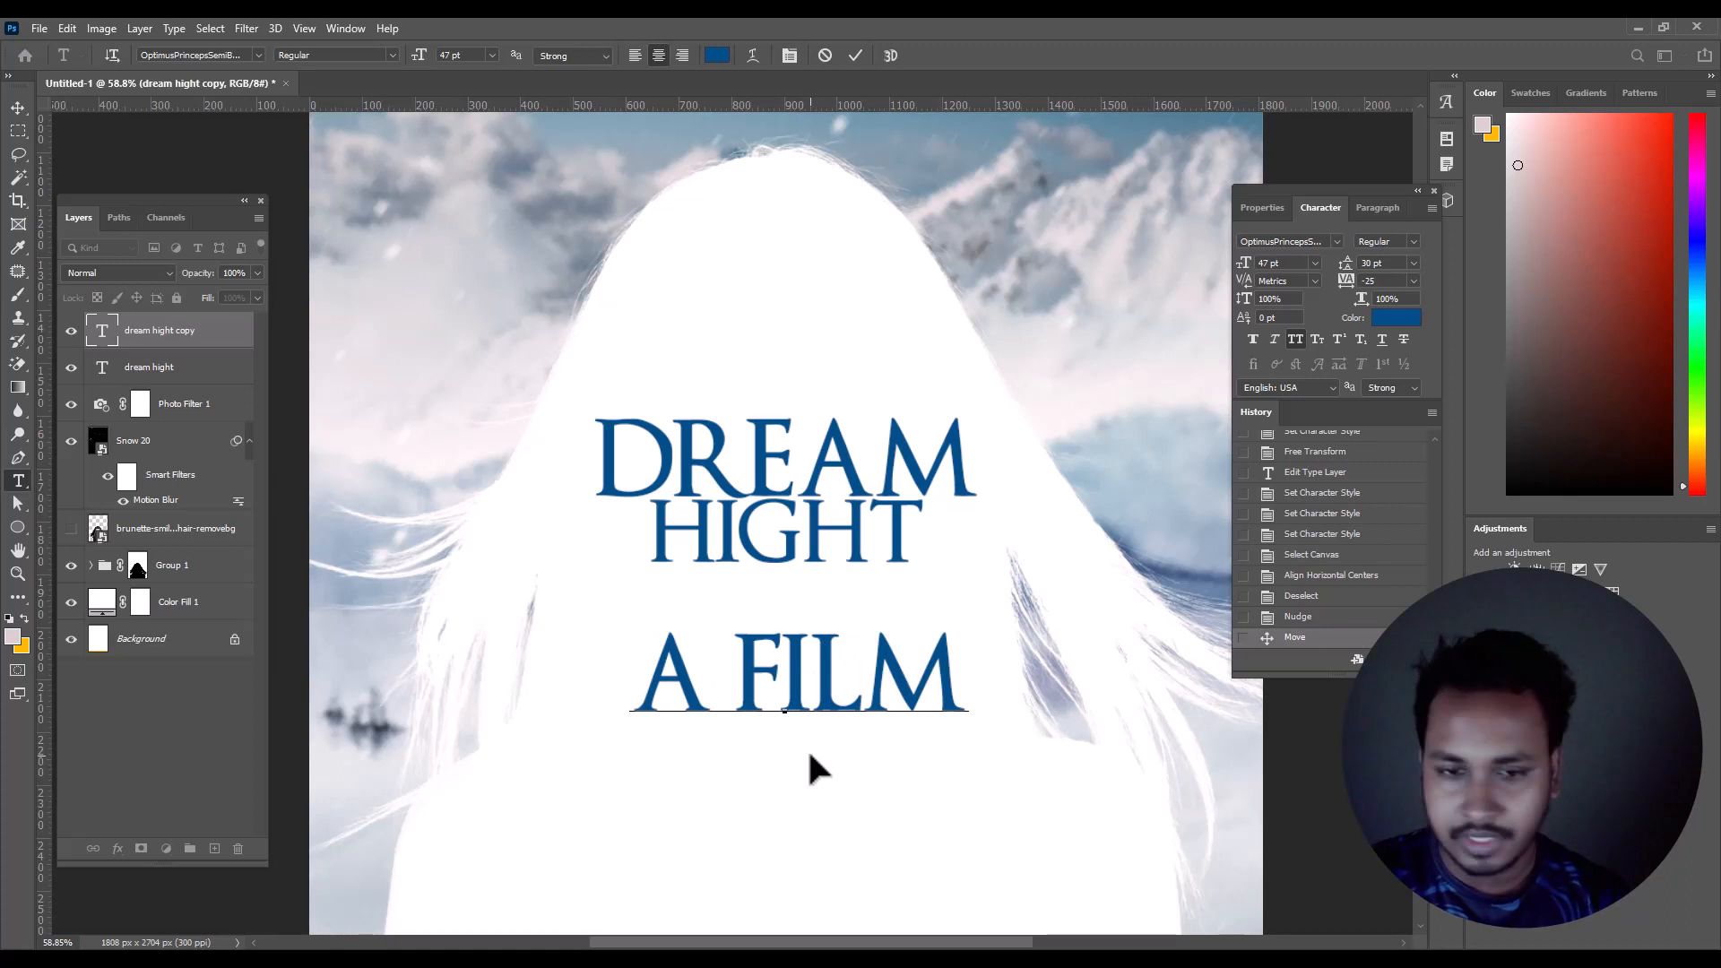
type(" BY")
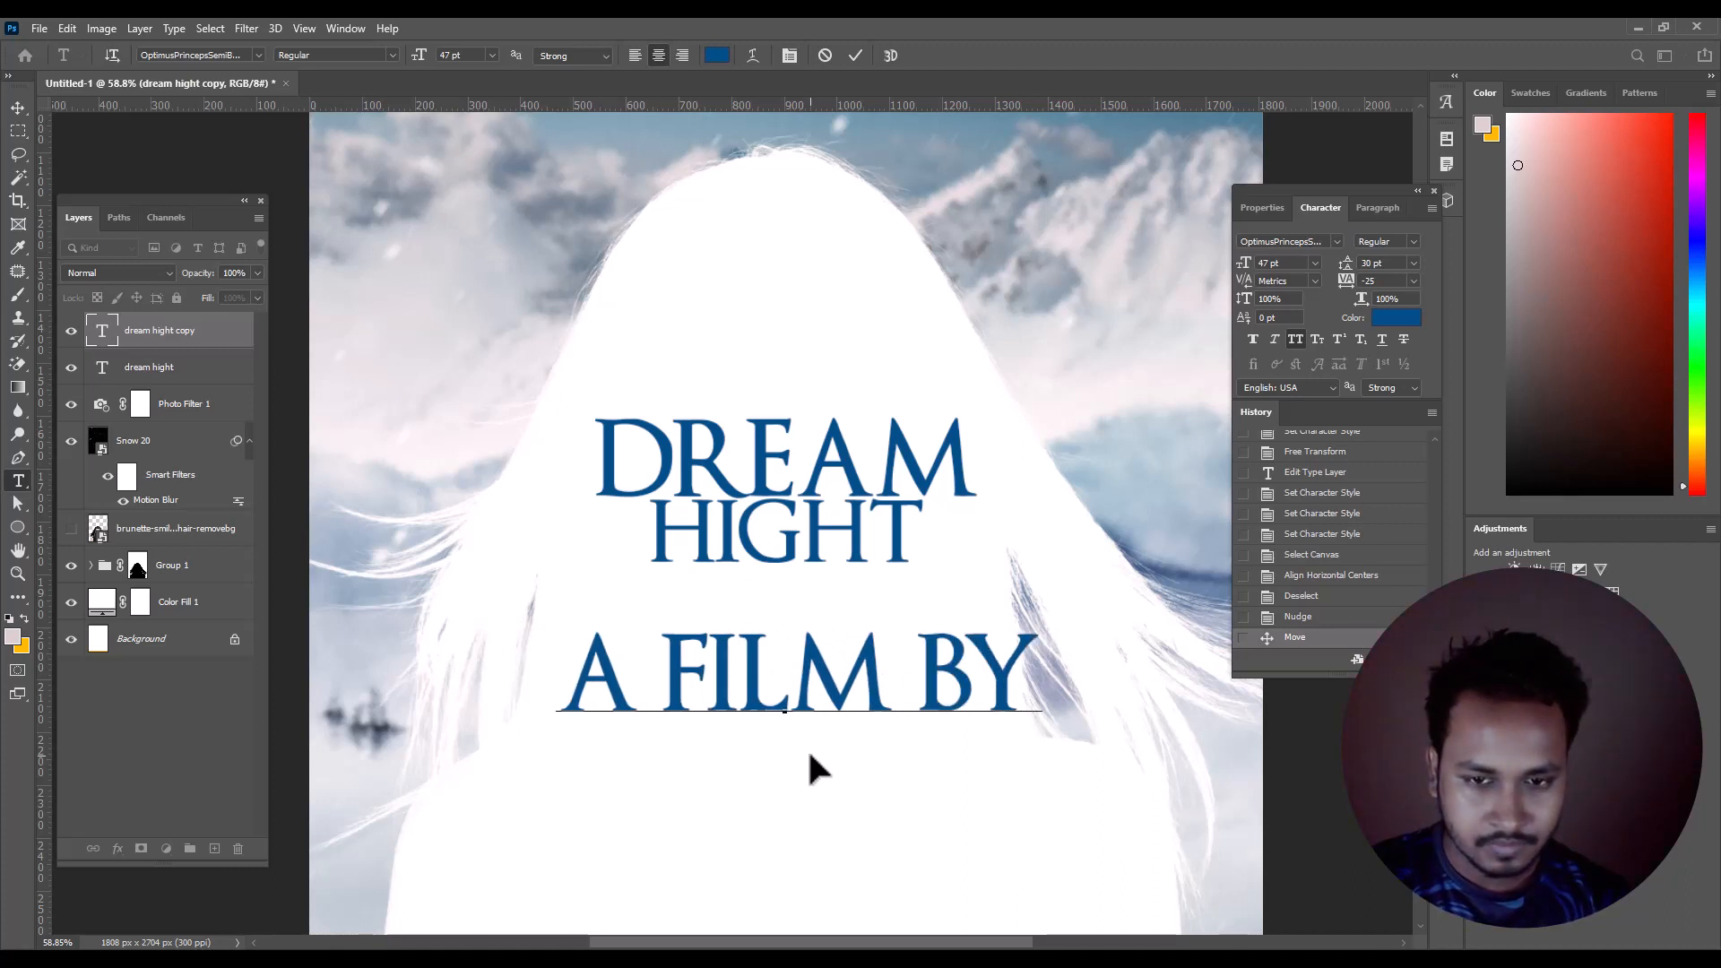
type(" BONDHAN")
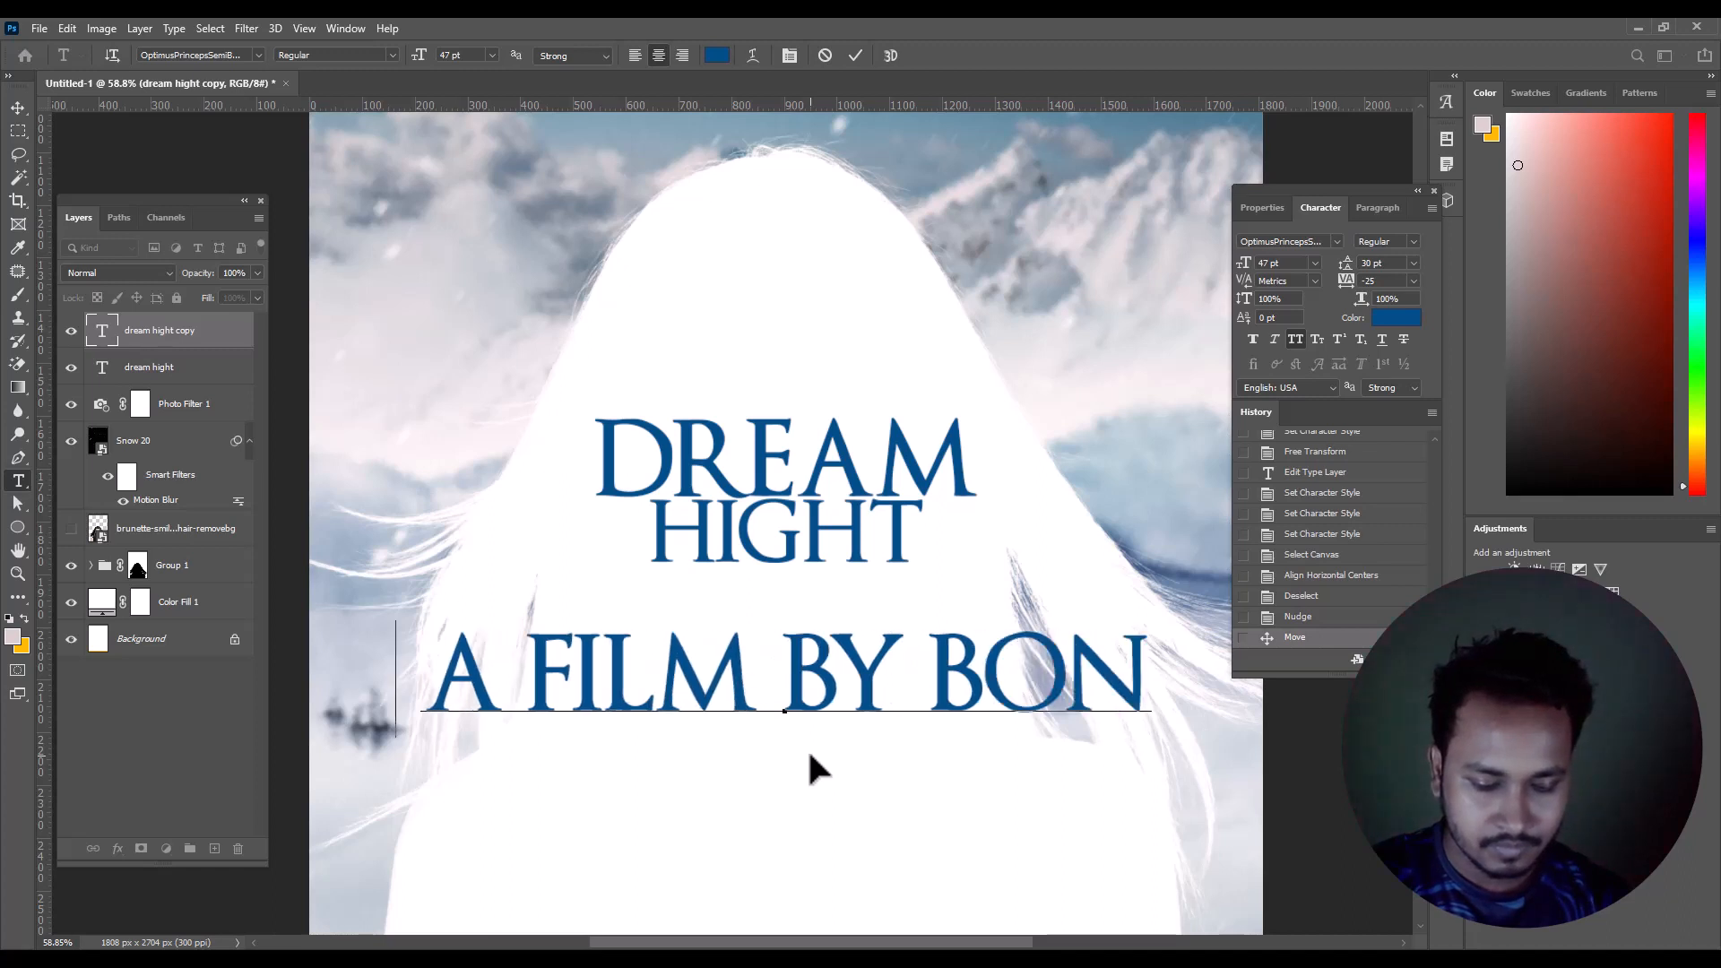
key("BackSpace")
key("BackSpace")
key("BackSpace")
key("BackSpace")
key("BackSpace")
key("BackSpace")
key("BackSpace")
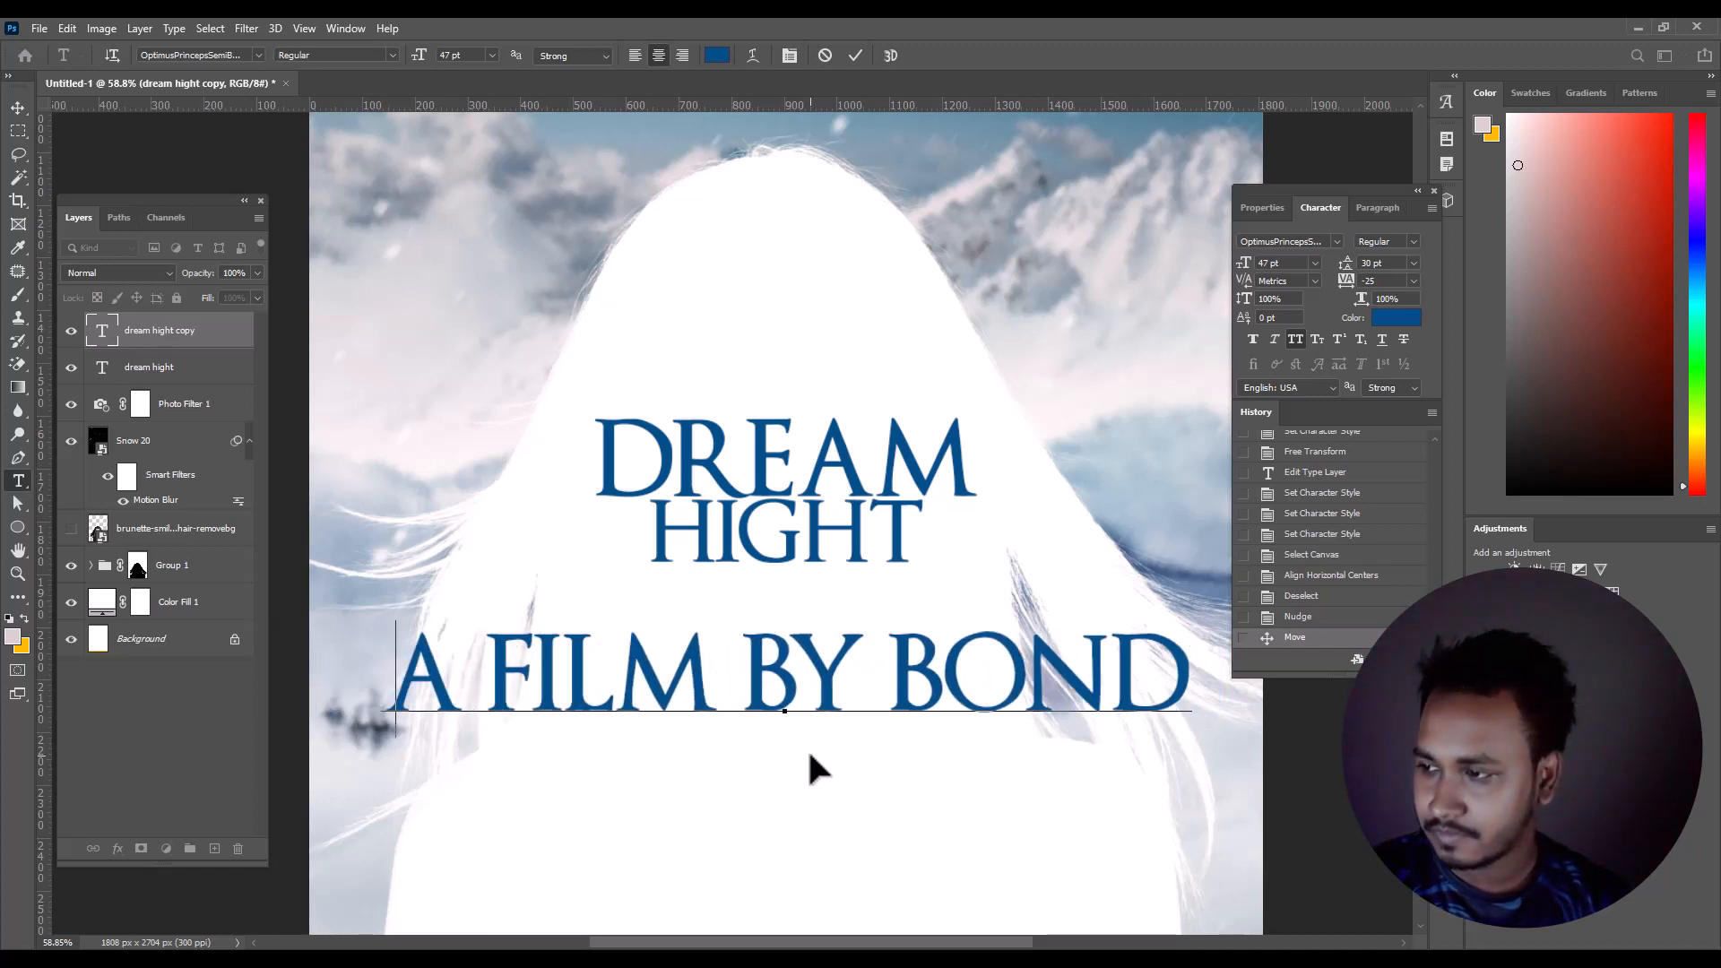
type("AR")
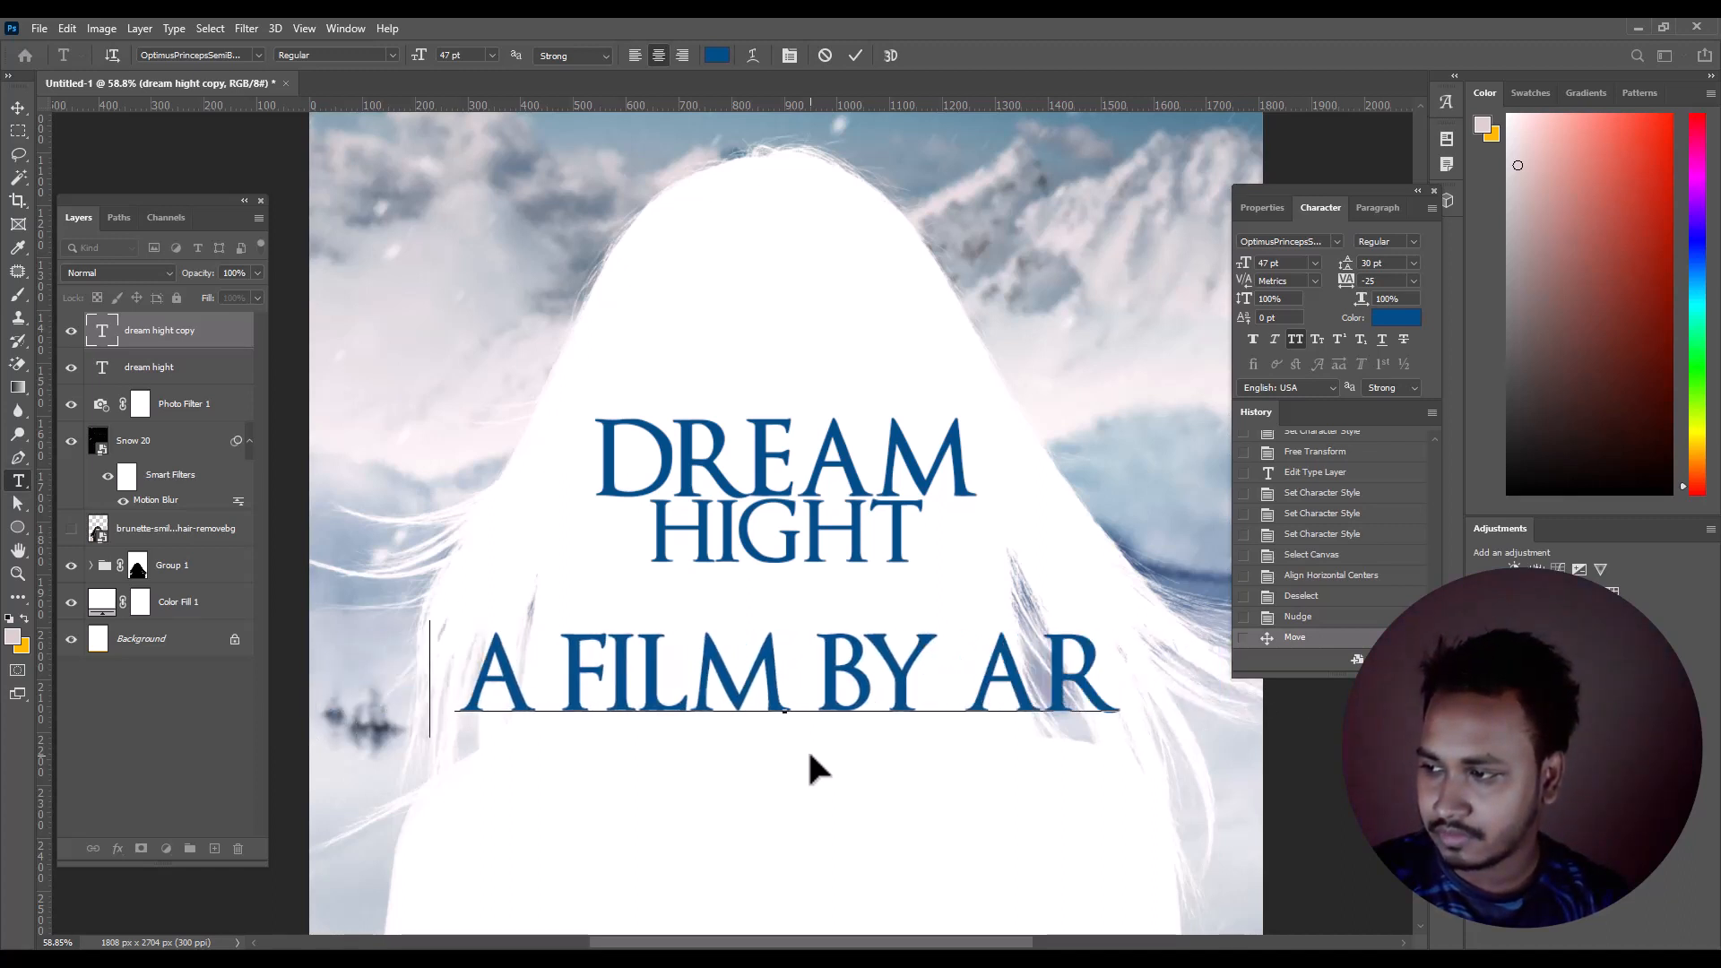
type("JUN")
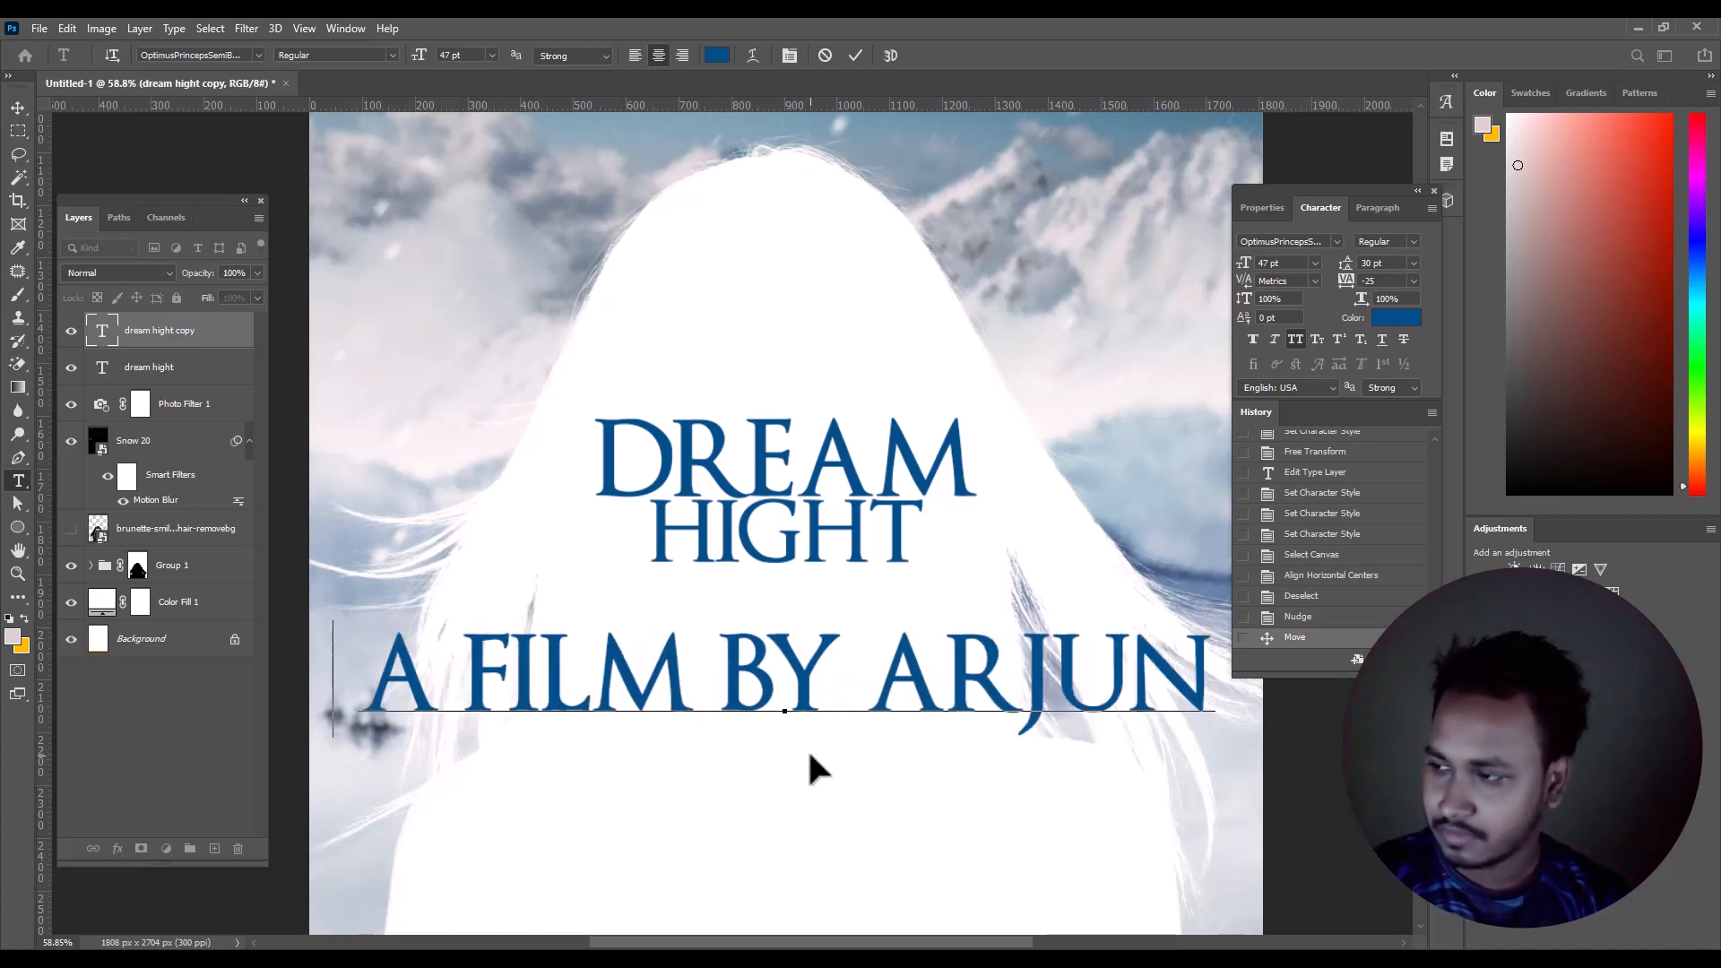
- Change the font of only the words A FILM BY to OptimusPrinceps Regular
key("ctrl+shift+Left")
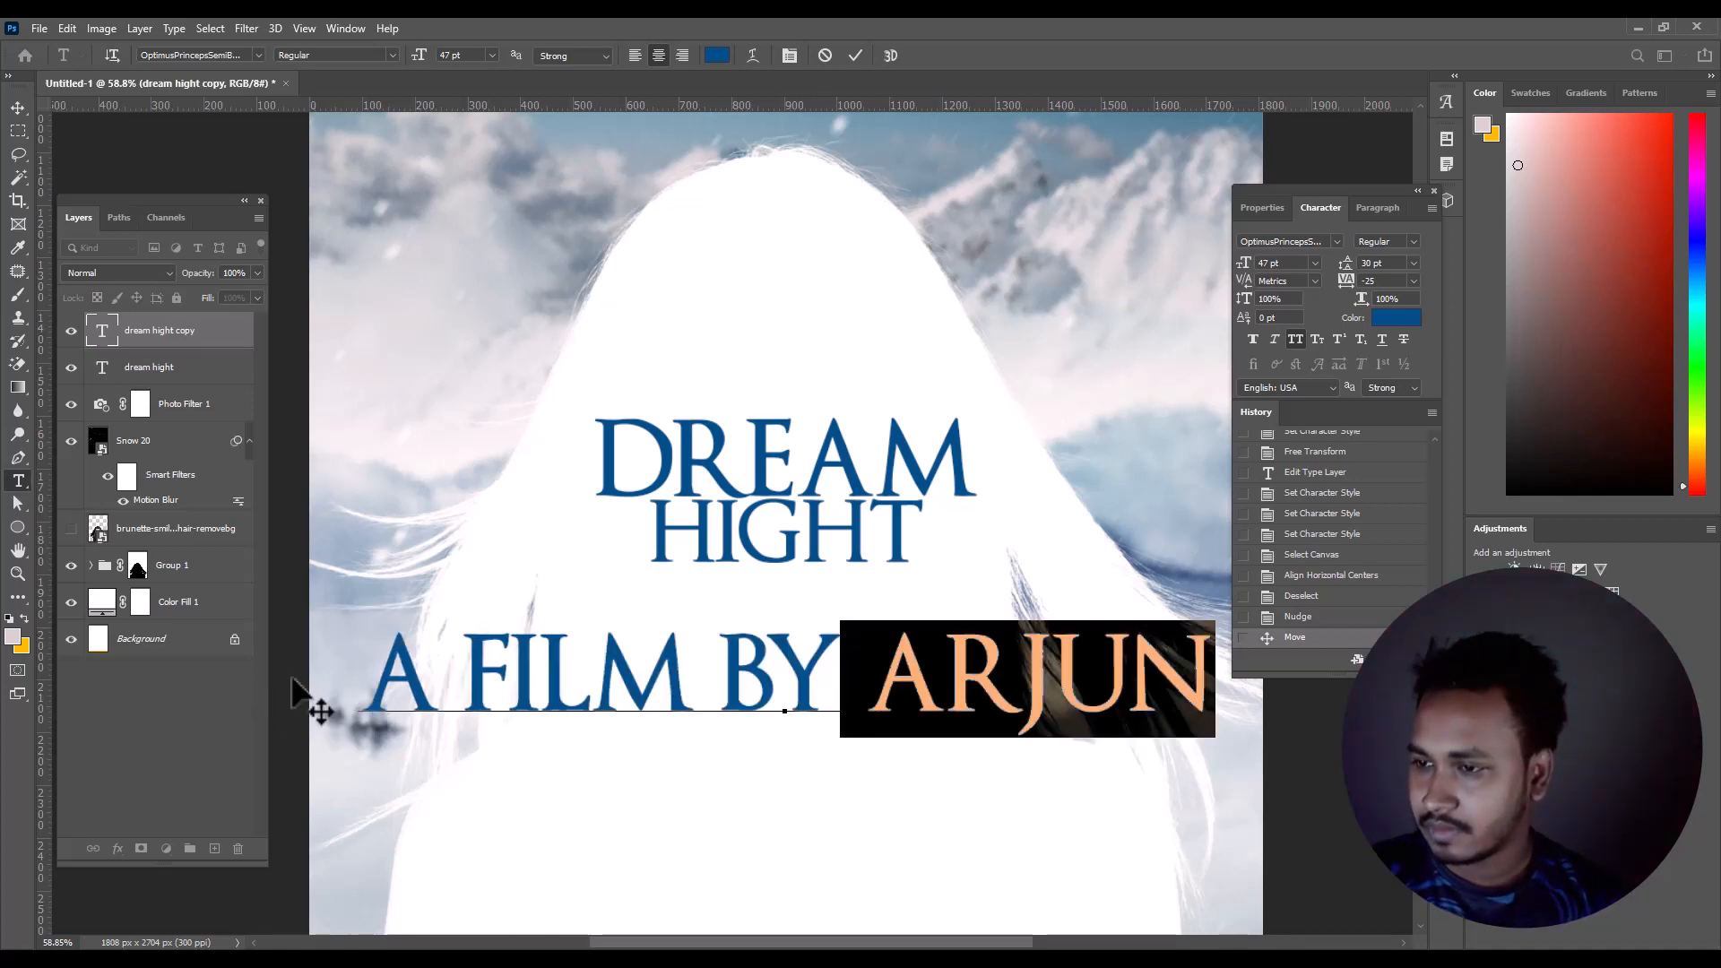
left_click_drag(387, 681, 843, 696)
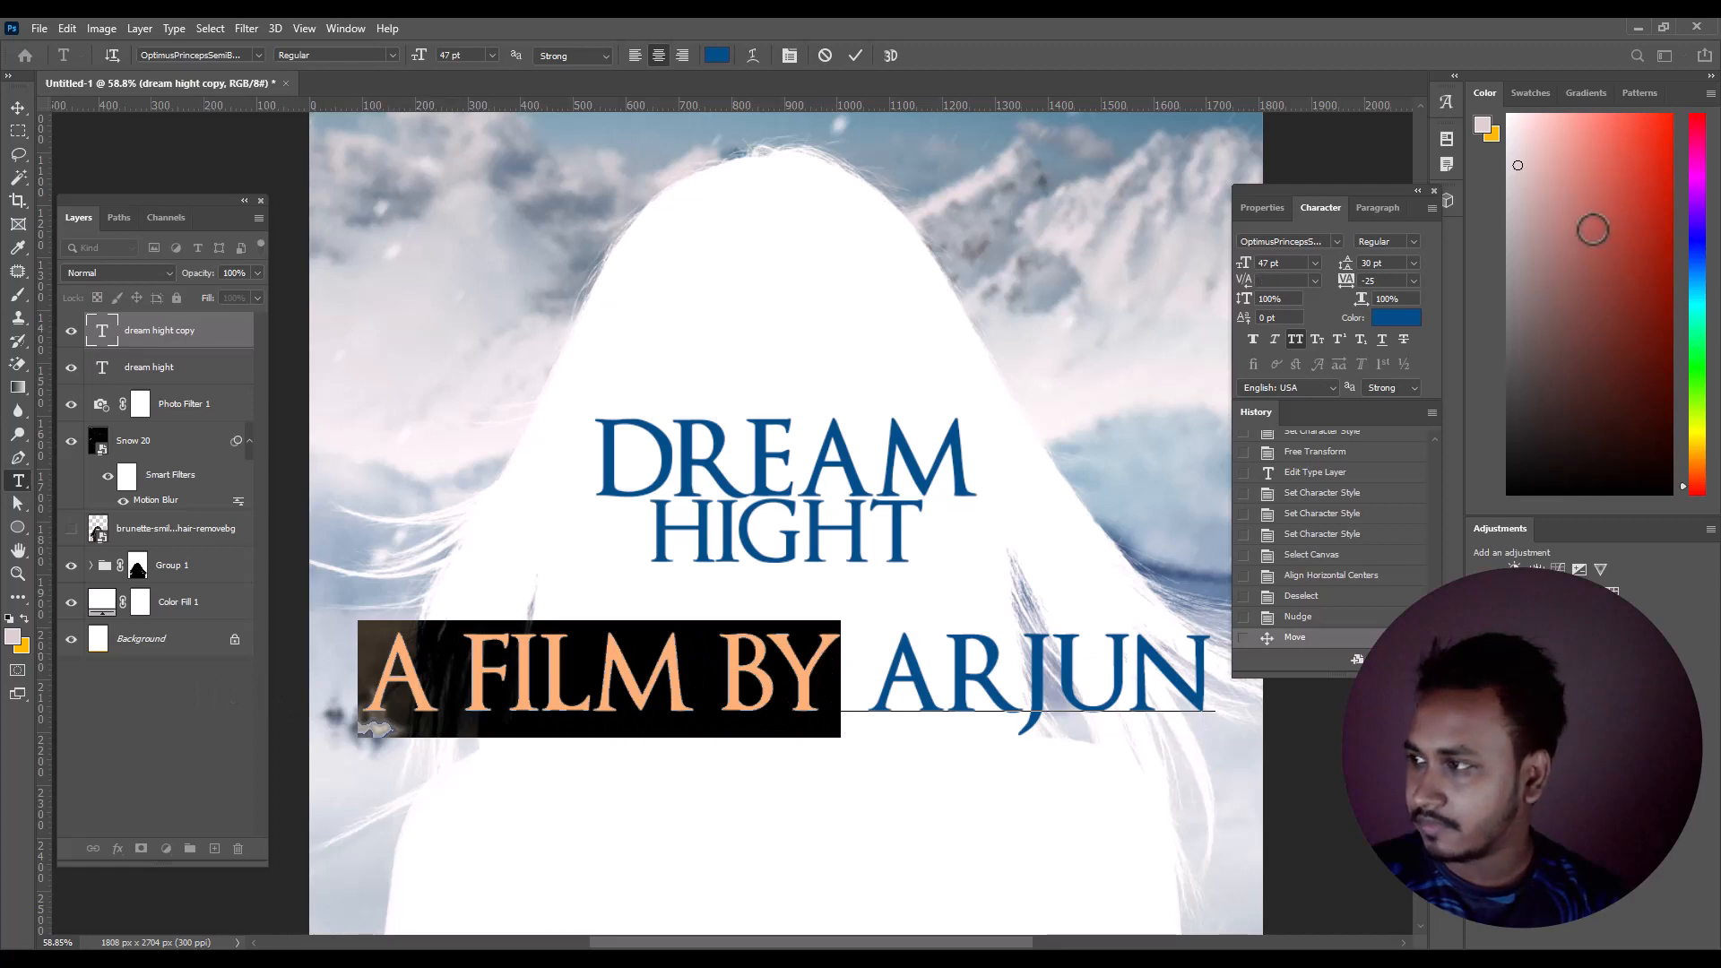
left_click(1324, 242)
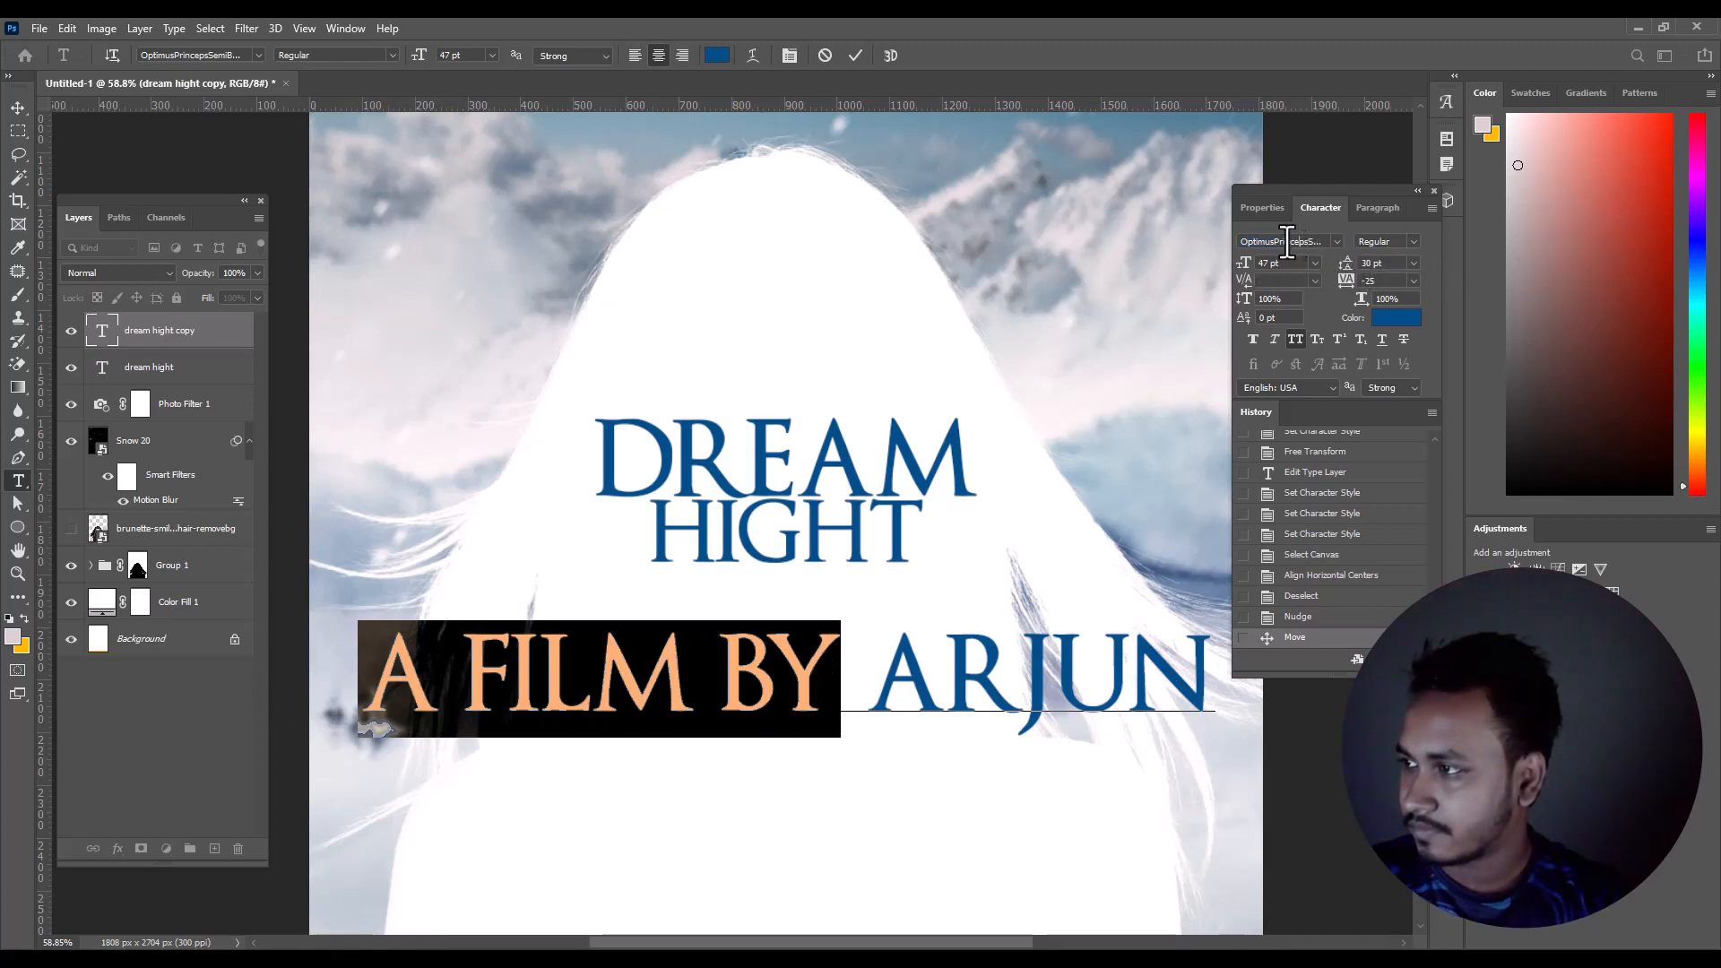
left_click_drag(1279, 241, 1394, 247)
key("BackSpace")
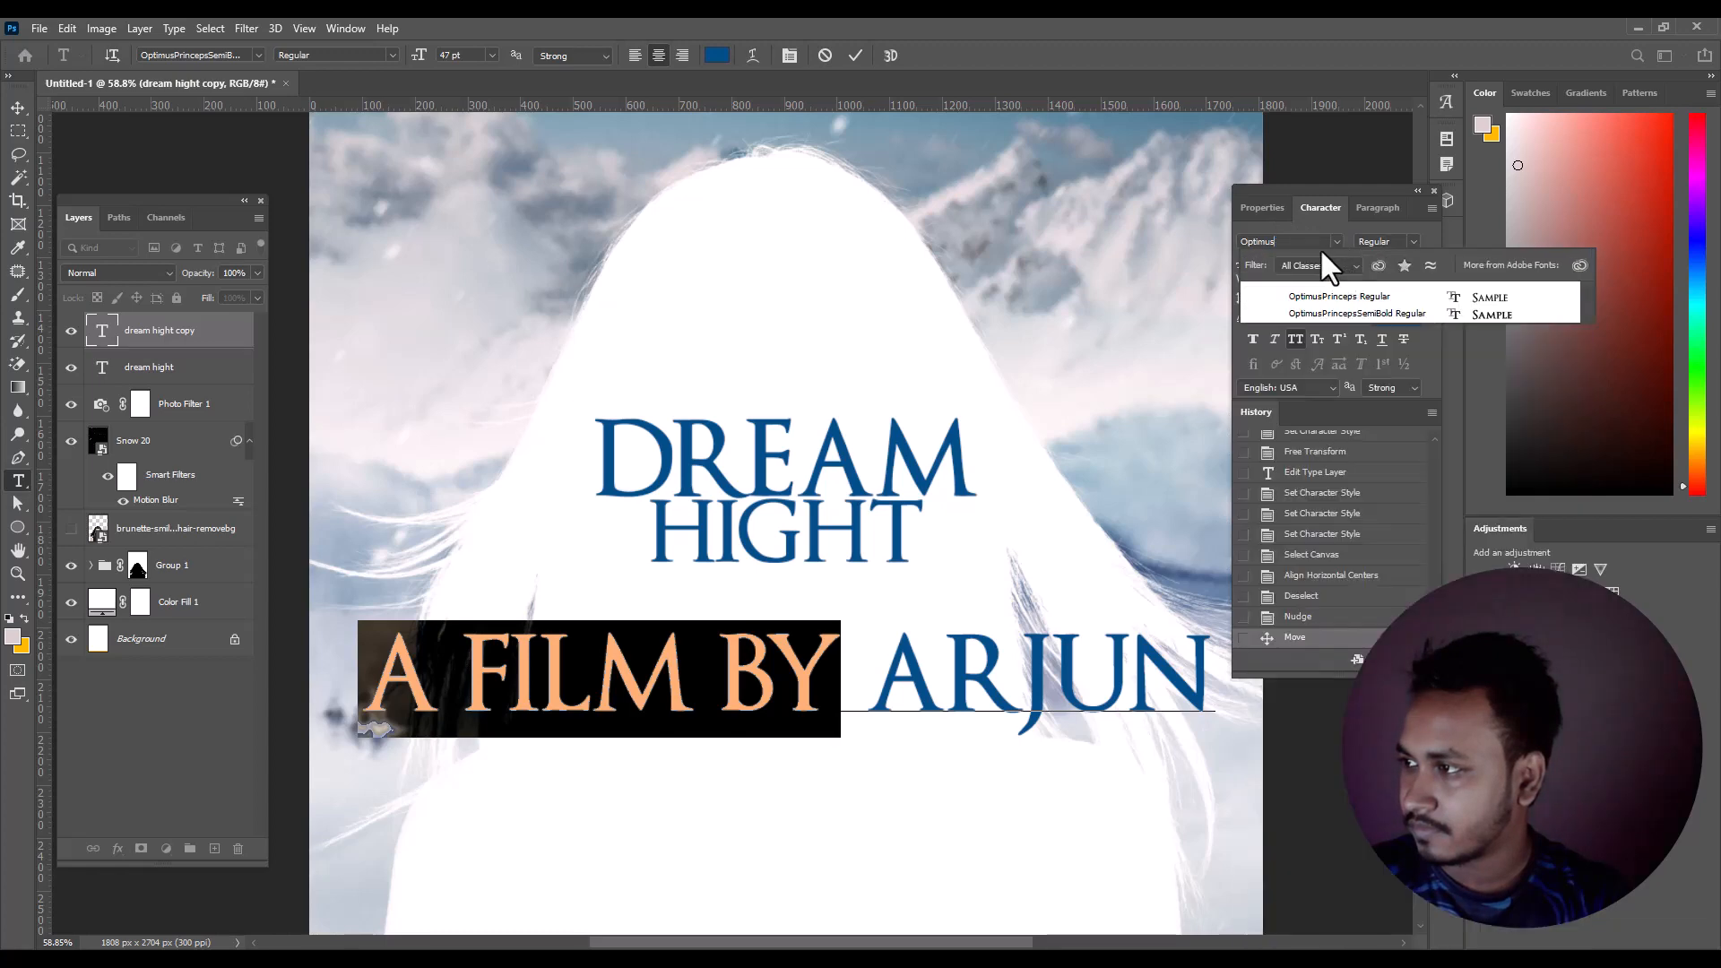
left_click(1345, 313)
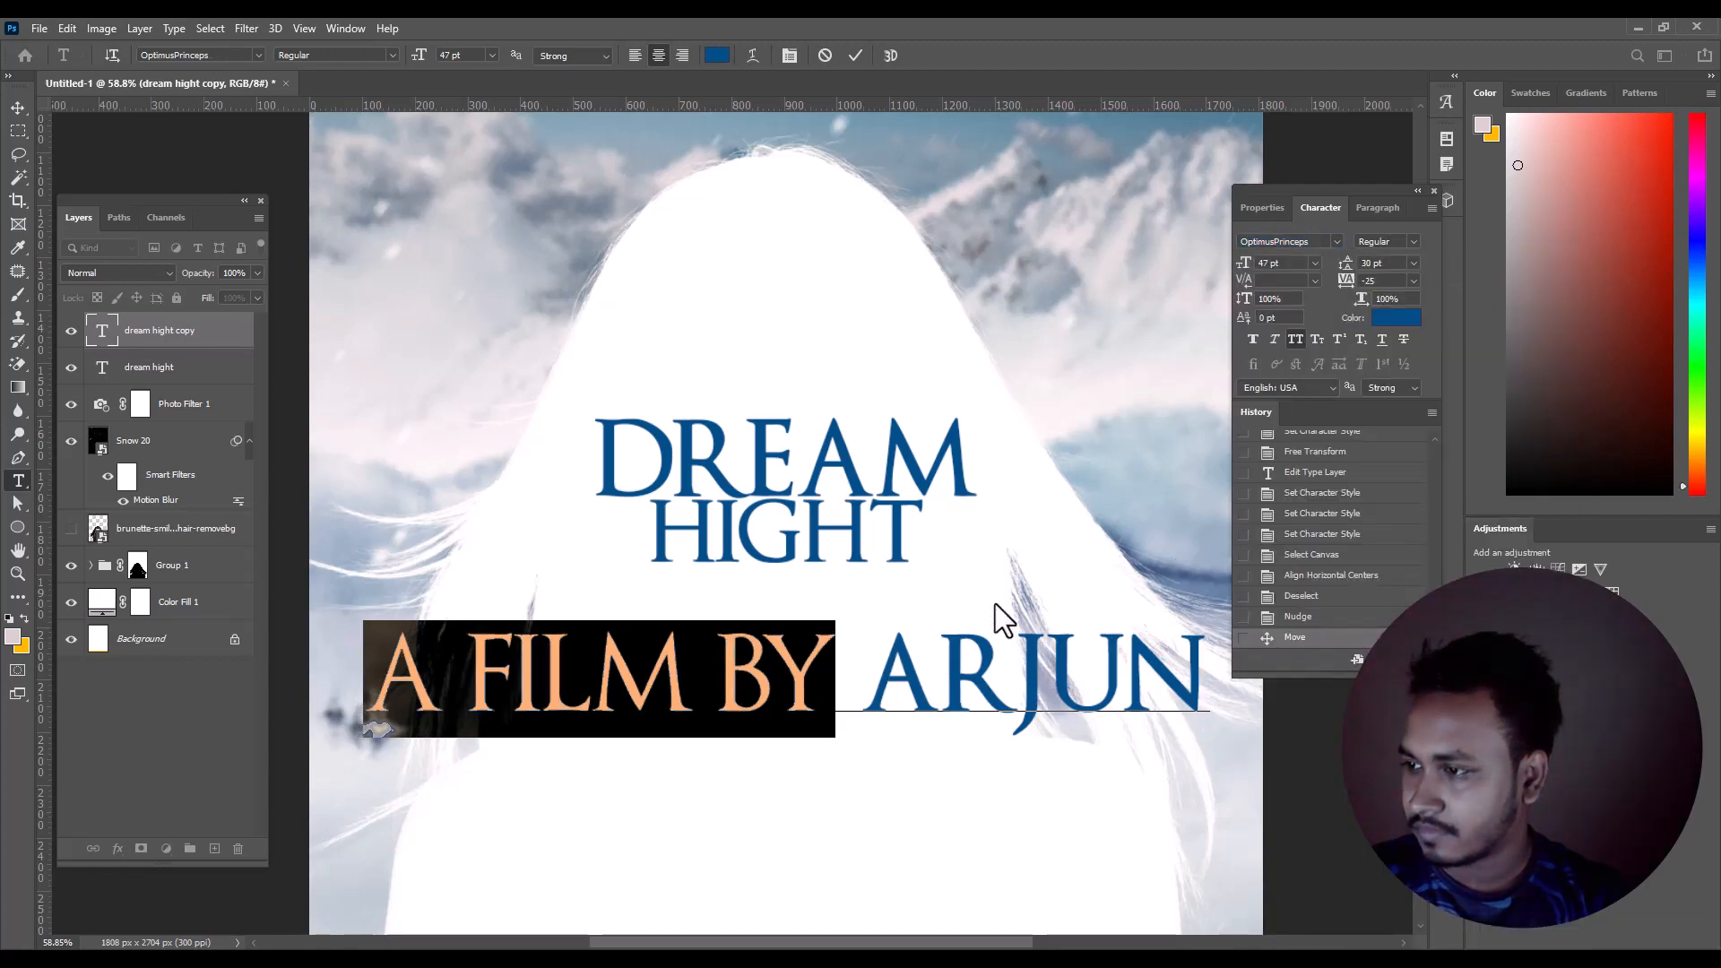
- Set the filmmaker's name in the credit line to OptimusPrincepsSemiBold Regular and finish editing the text
left_click(932, 642)
left_click_drag(891, 665, 1219, 674)
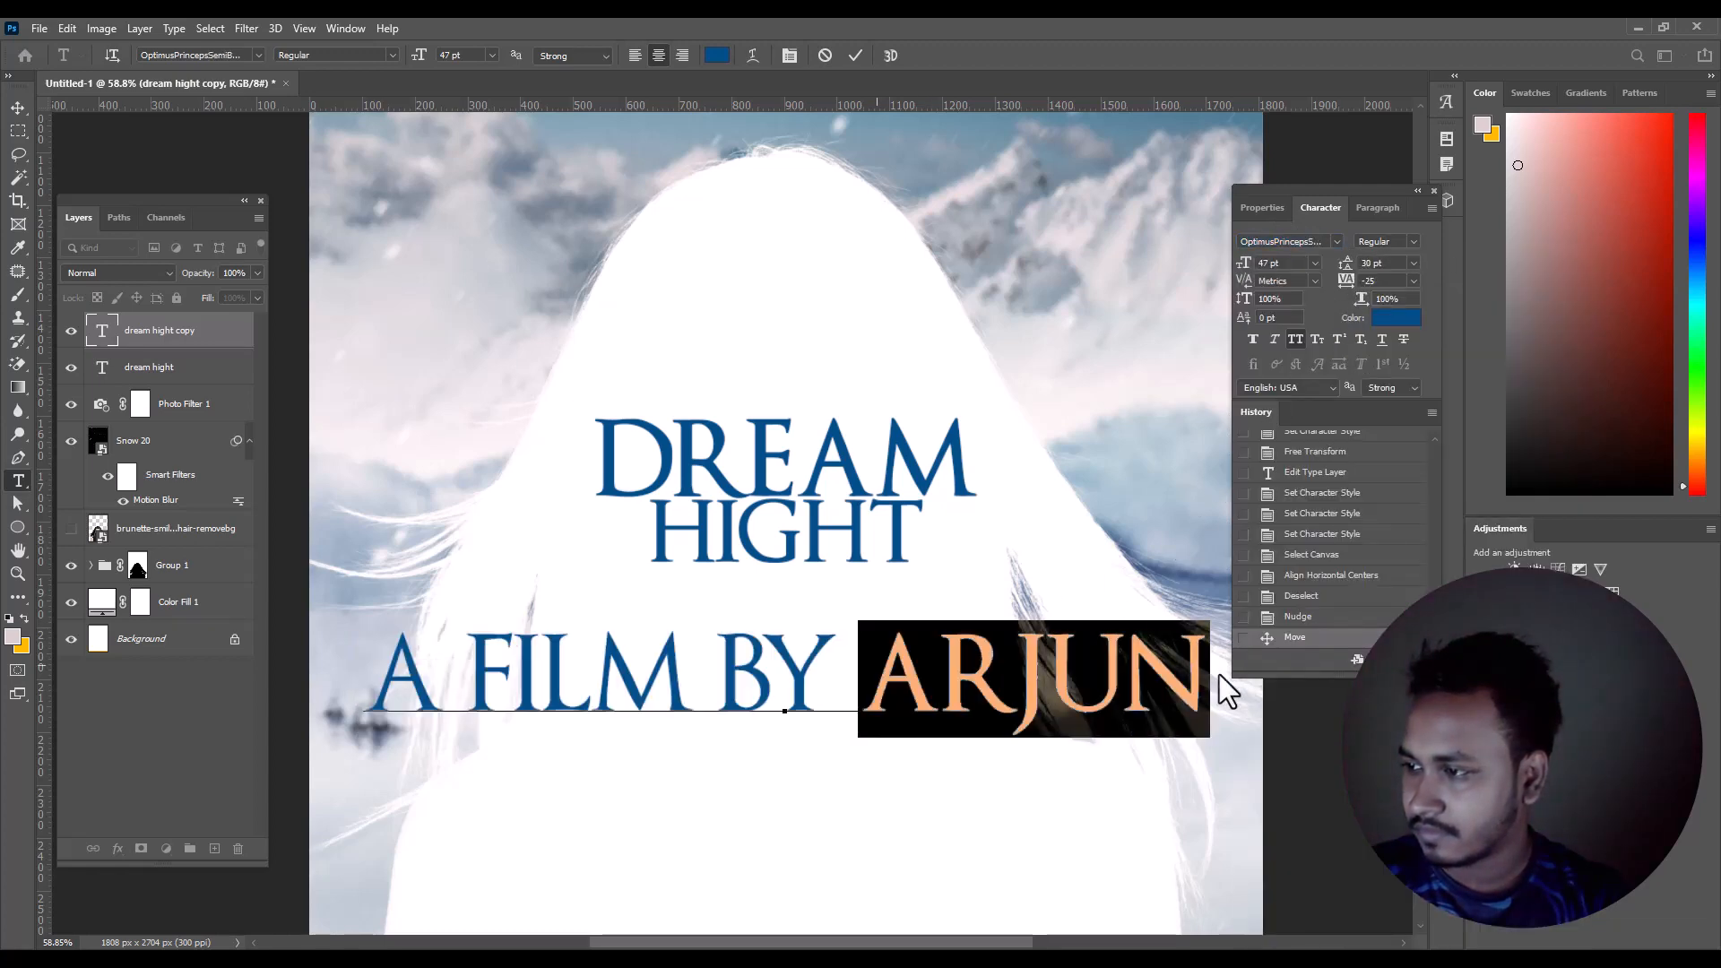
left_click(1276, 241)
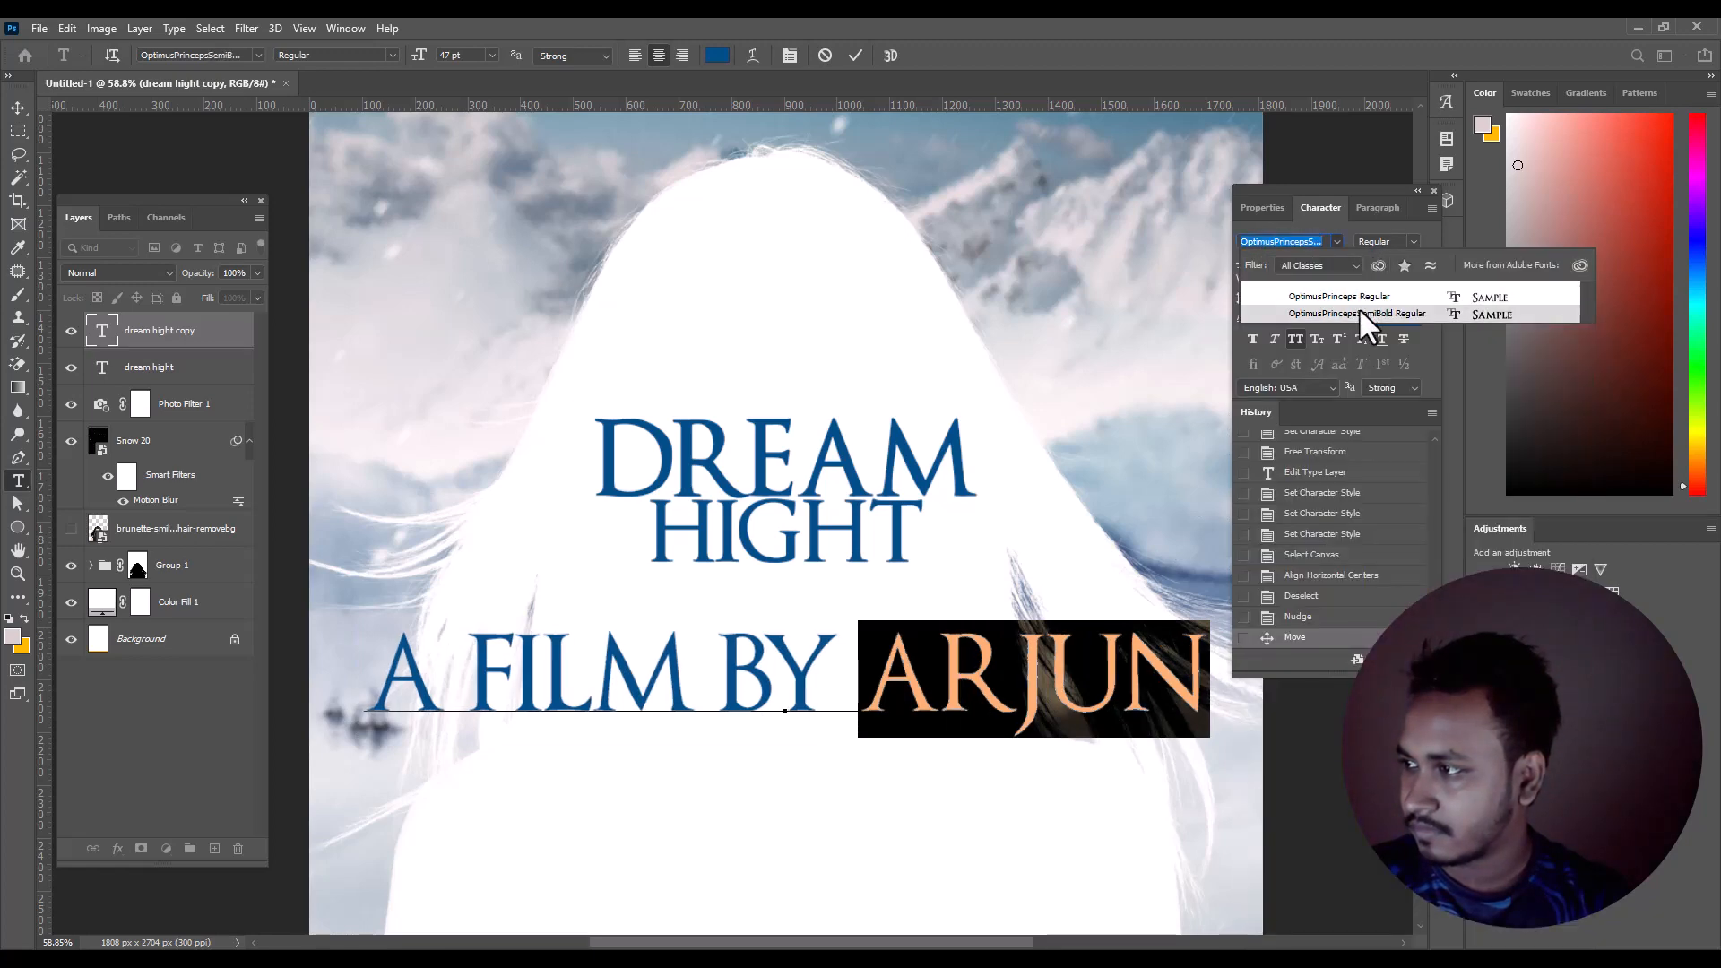
left_click(1359, 313)
left_click(810, 690)
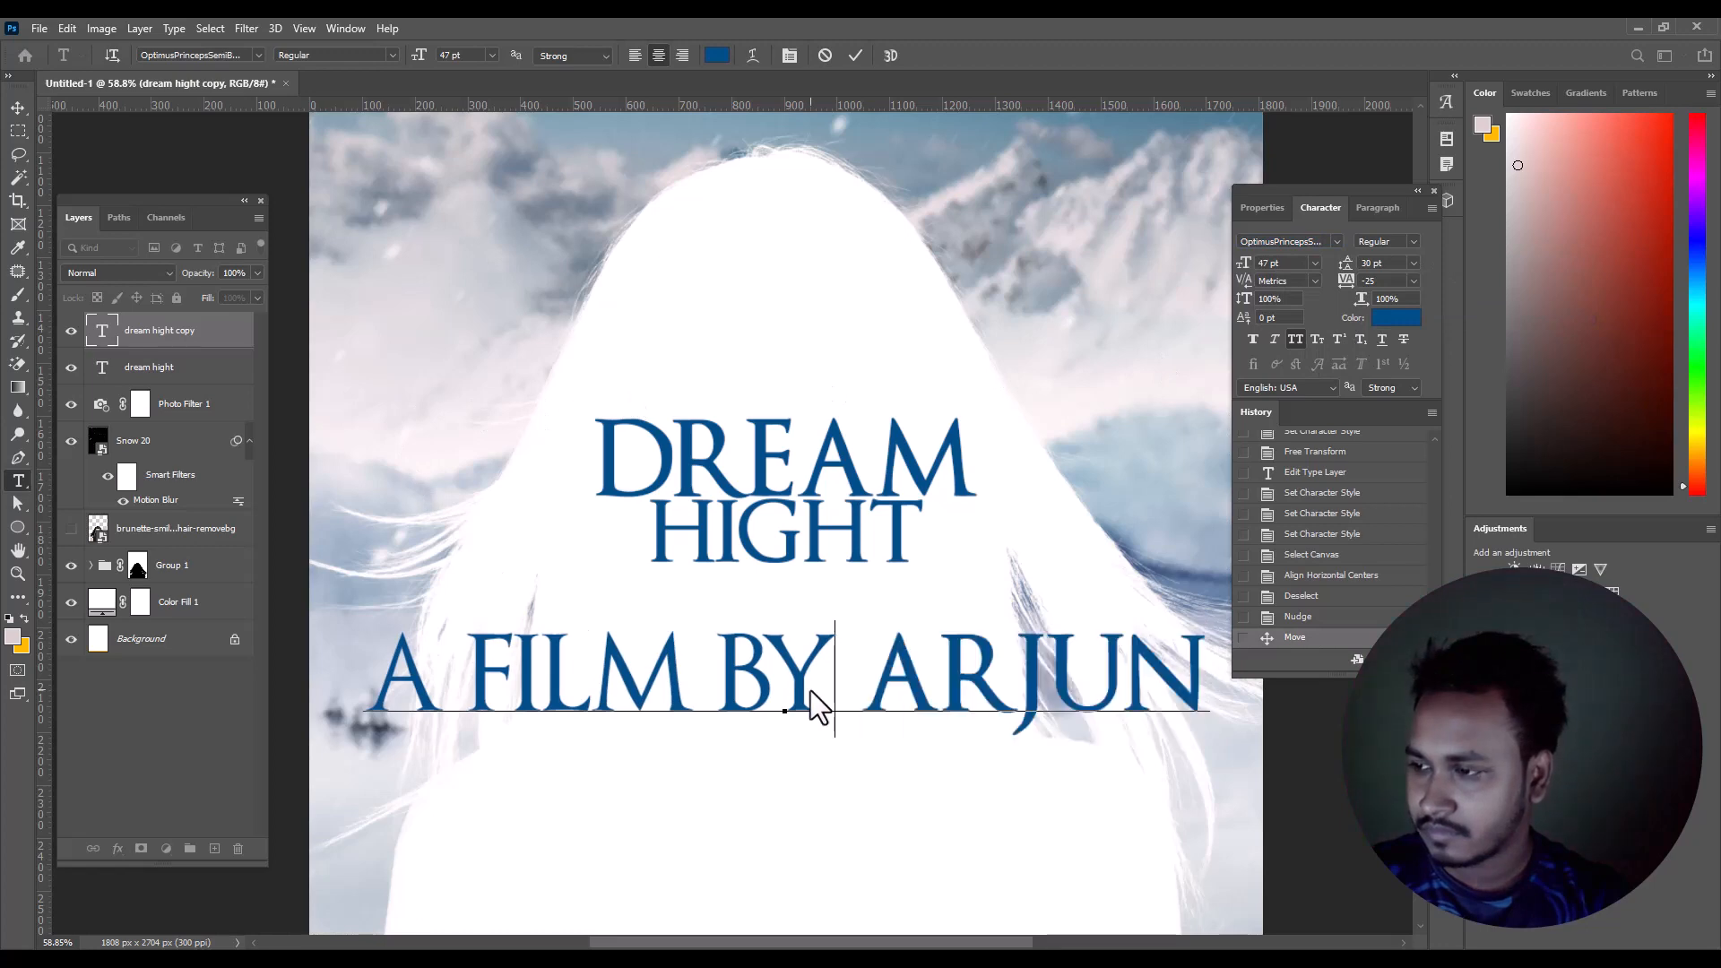
left_click(18, 107)
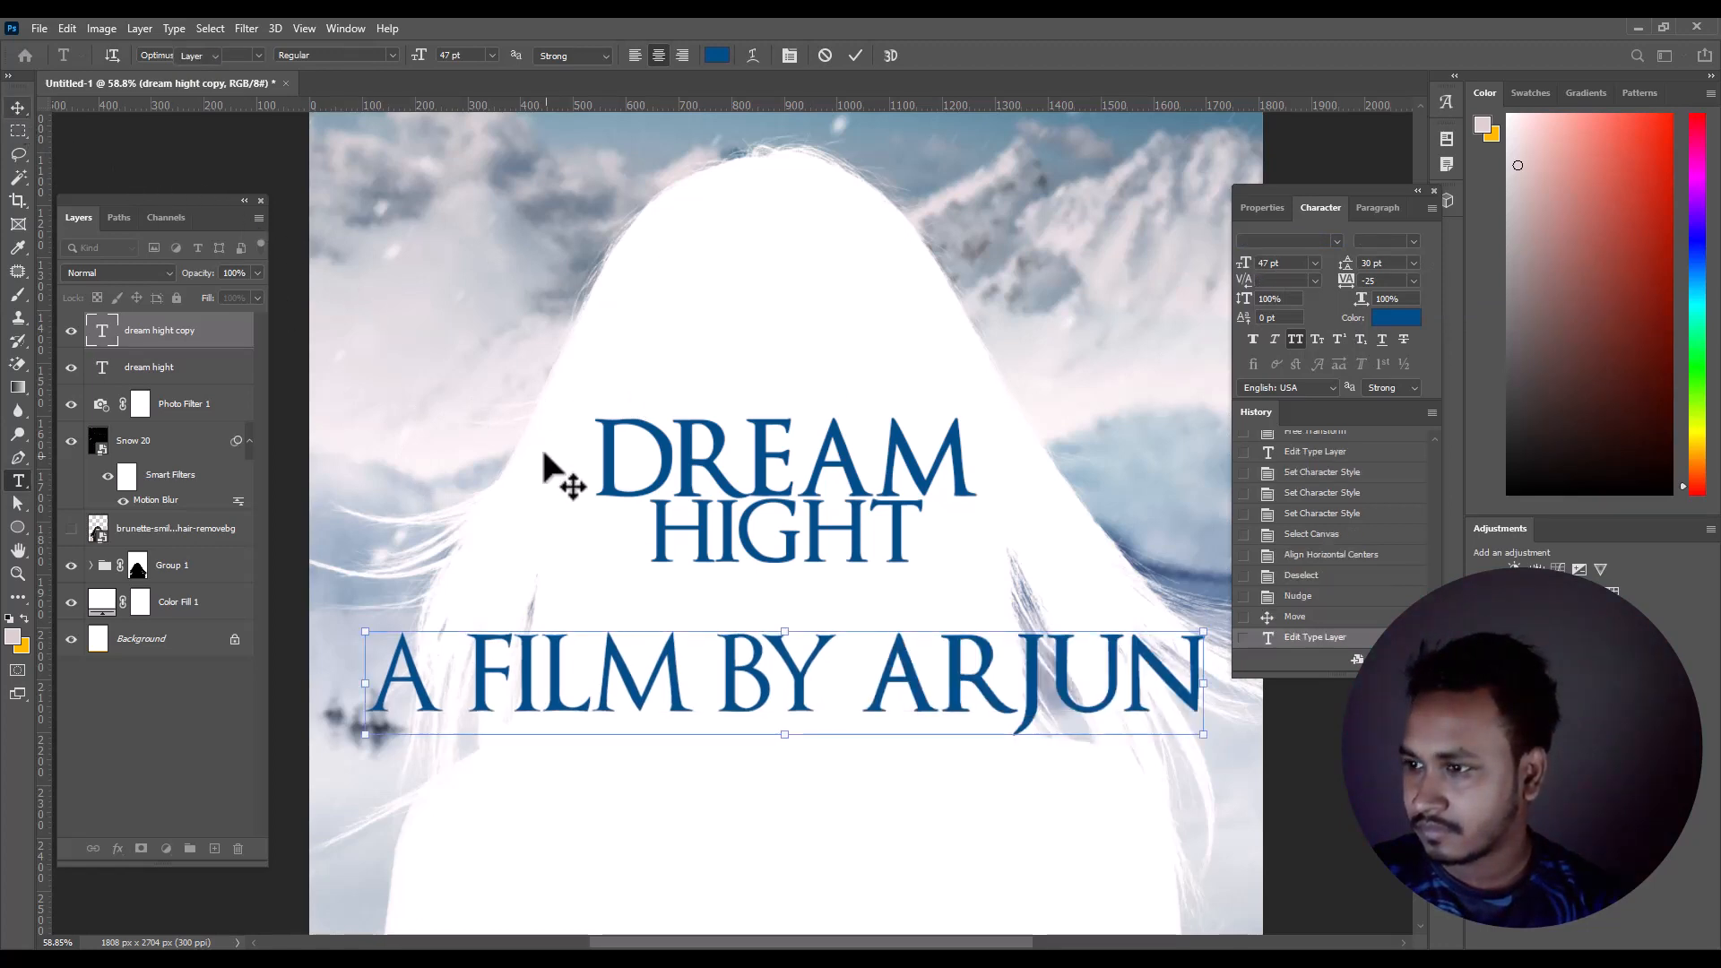
- Scale the credit line down to 10.5 pt, place it just beneath HIGHT, and nudge it up closer to the title
key("ctrl+t")
left_click_drag(777, 704, 853, 601)
key("ctrl+z")
left_click_drag(862, 589, 802, 609)
key("Return")
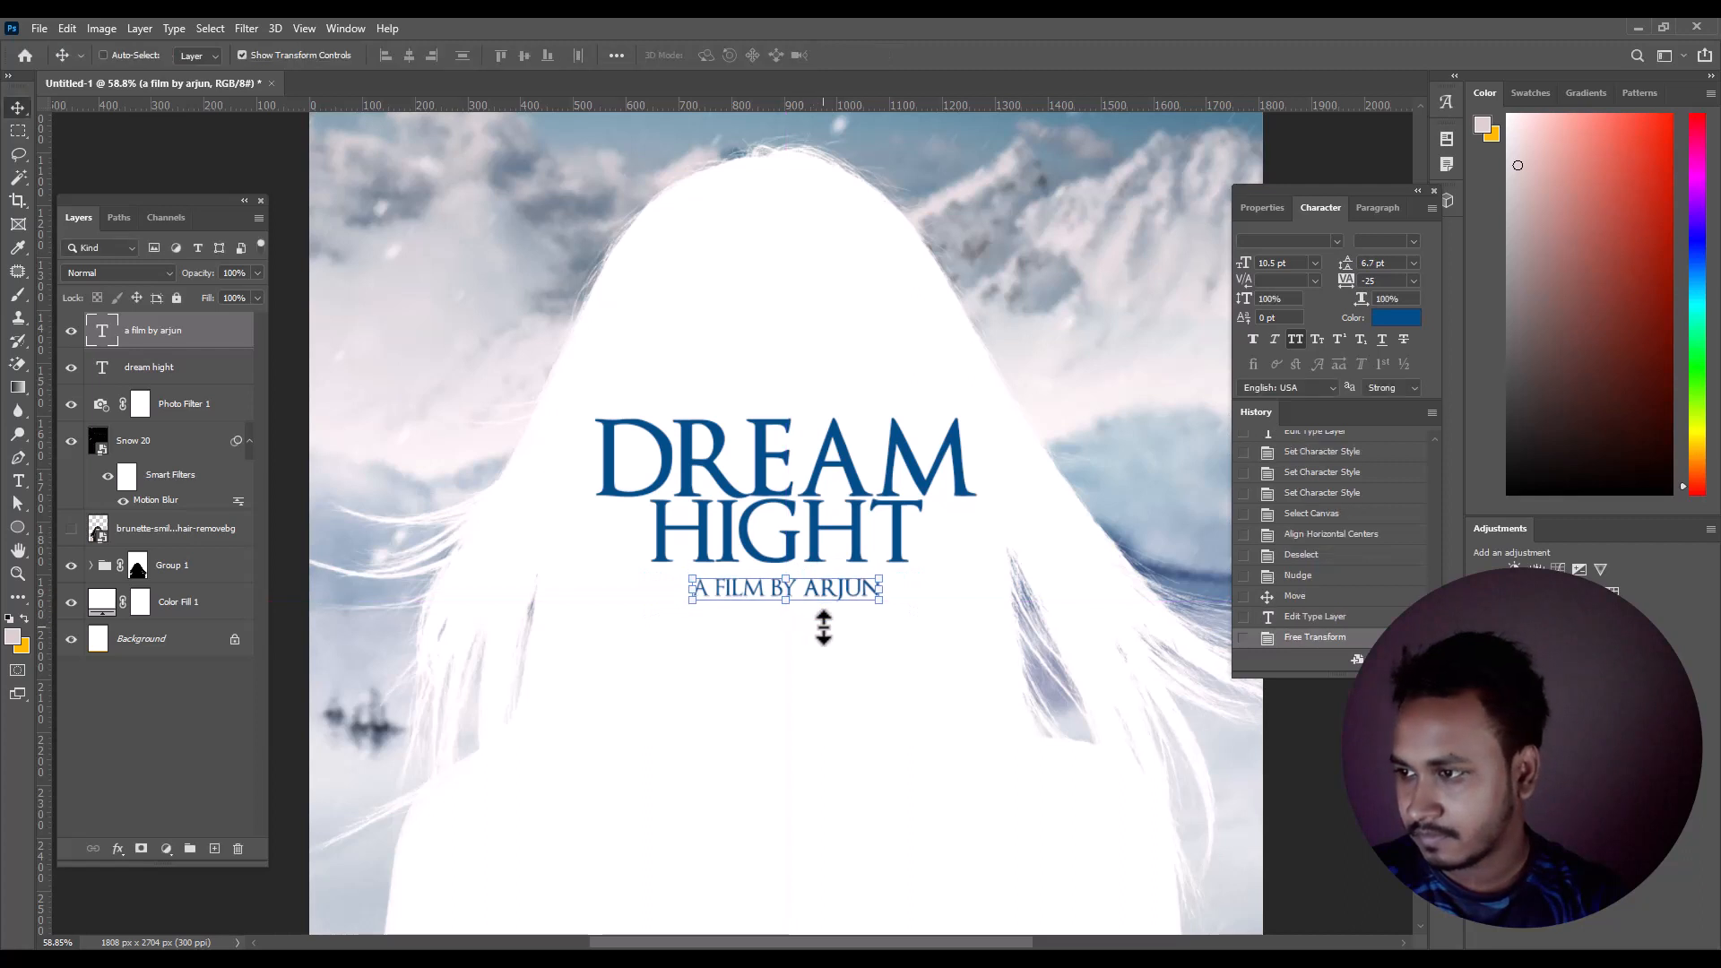
key("shift+Up")
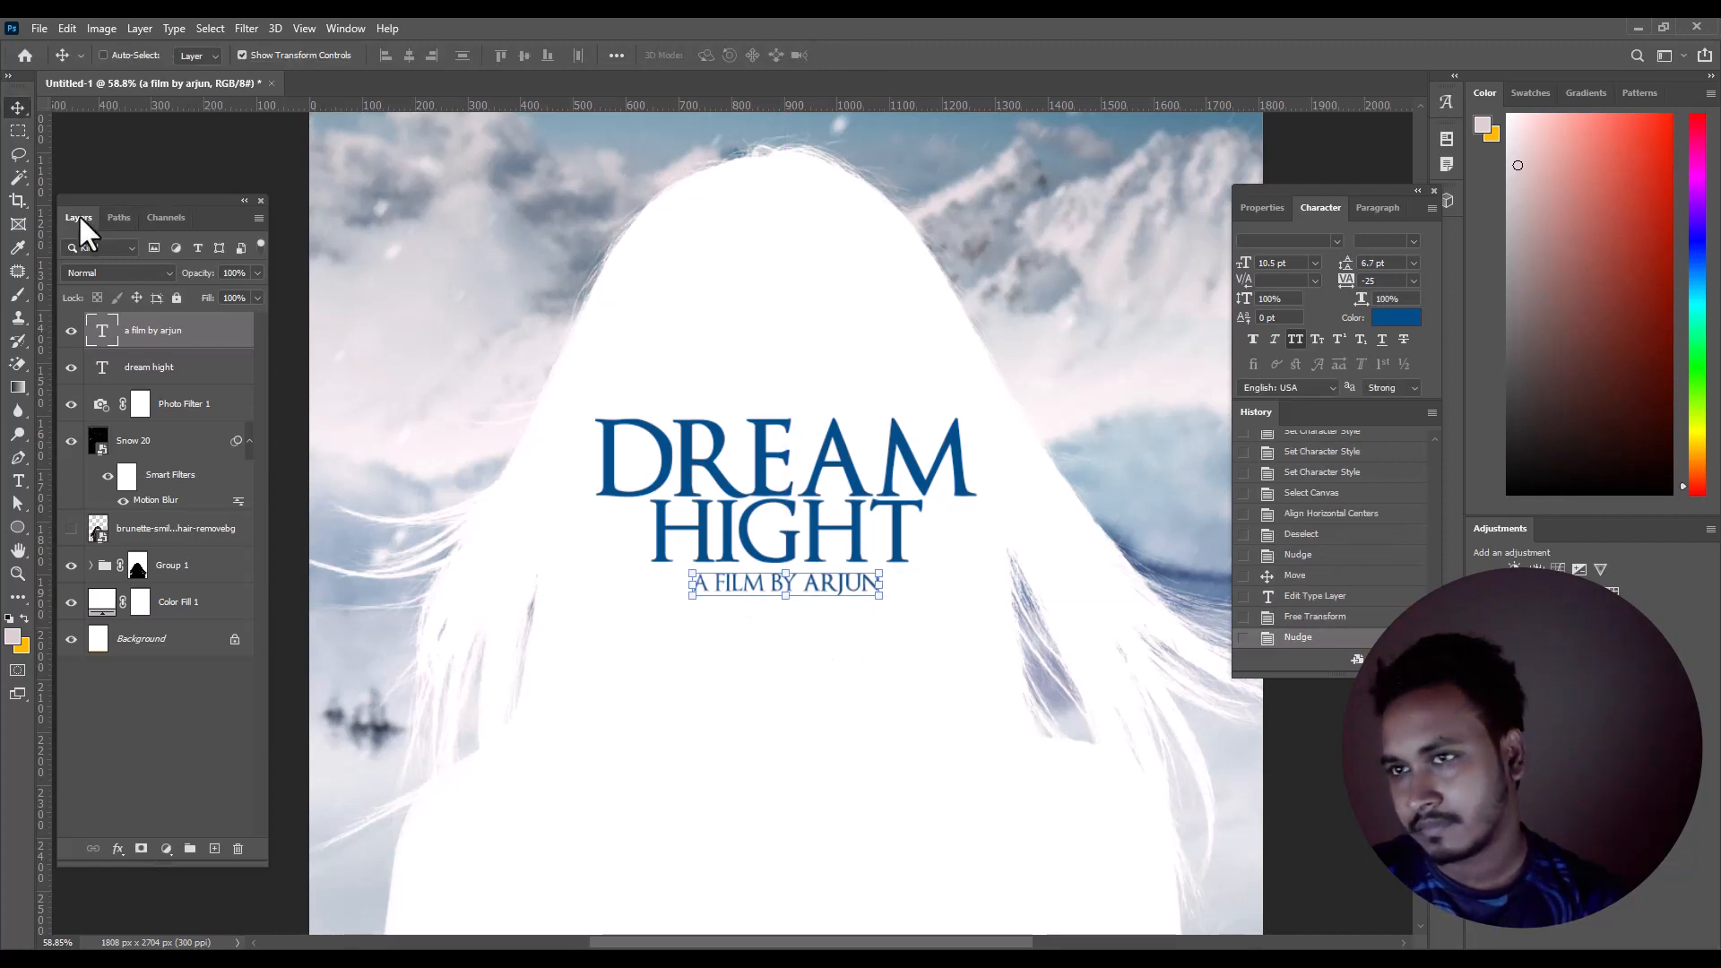
- Centre the credit line horizontally on the whole canvas and clear the selection
left_click(18, 131)
left_click_drag(780, 491, 805, 630)
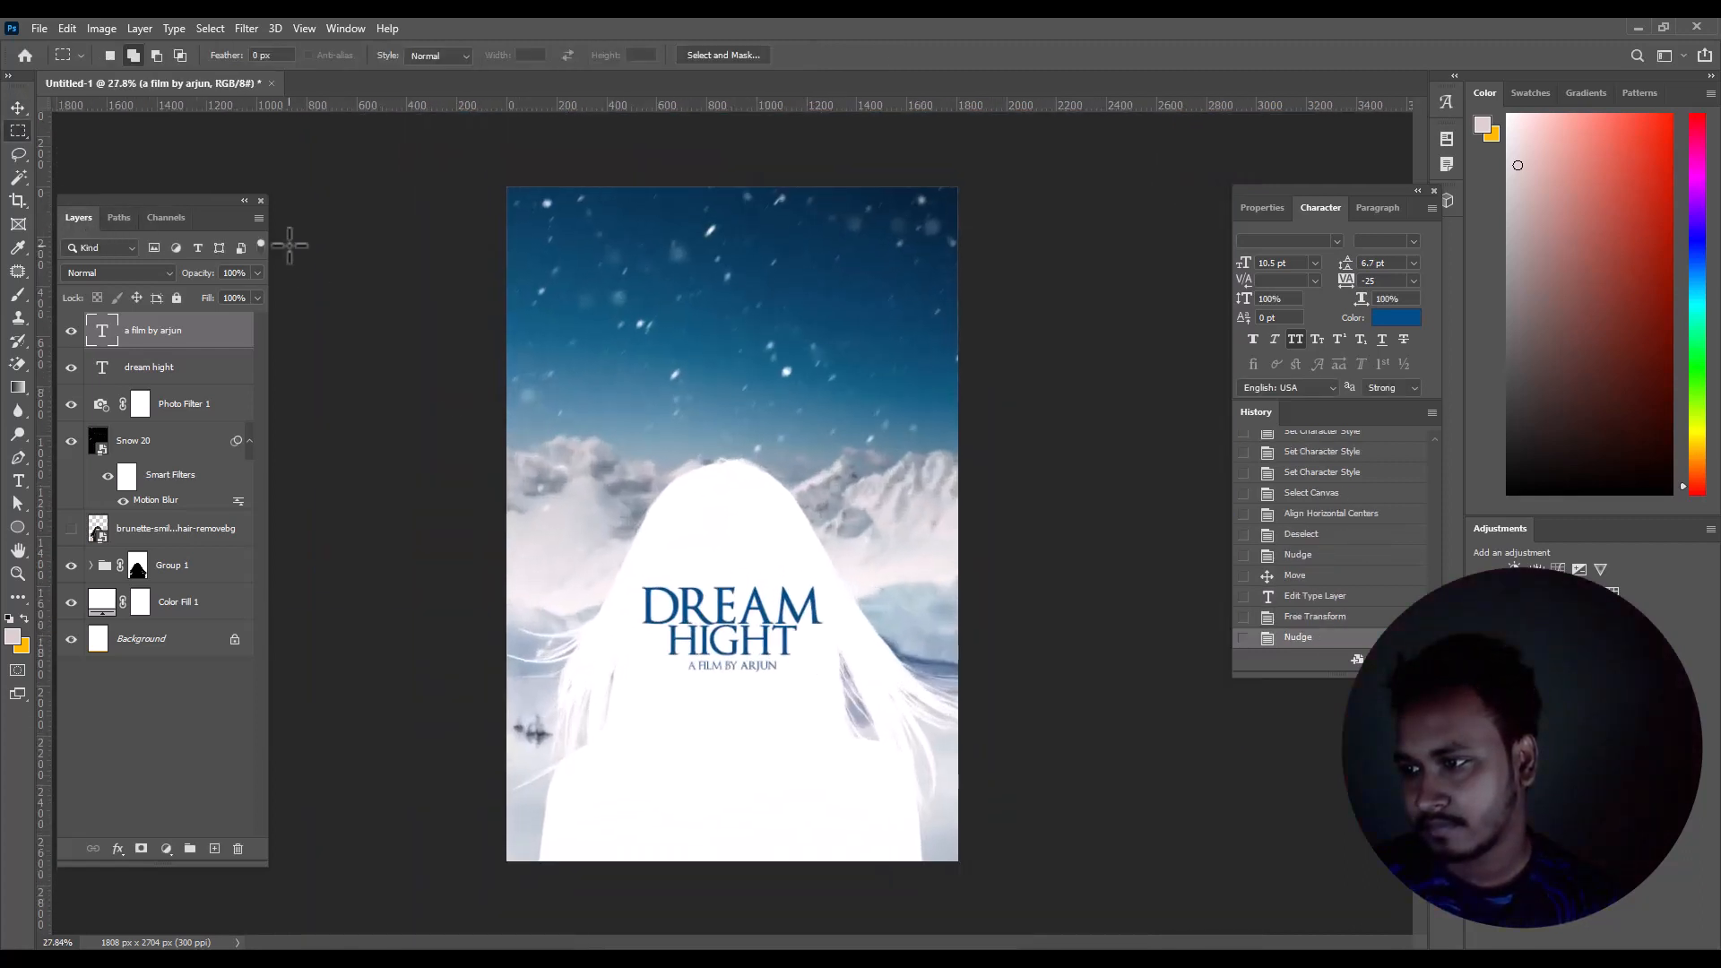
key("v")
key("ctrl+a")
left_click(408, 56)
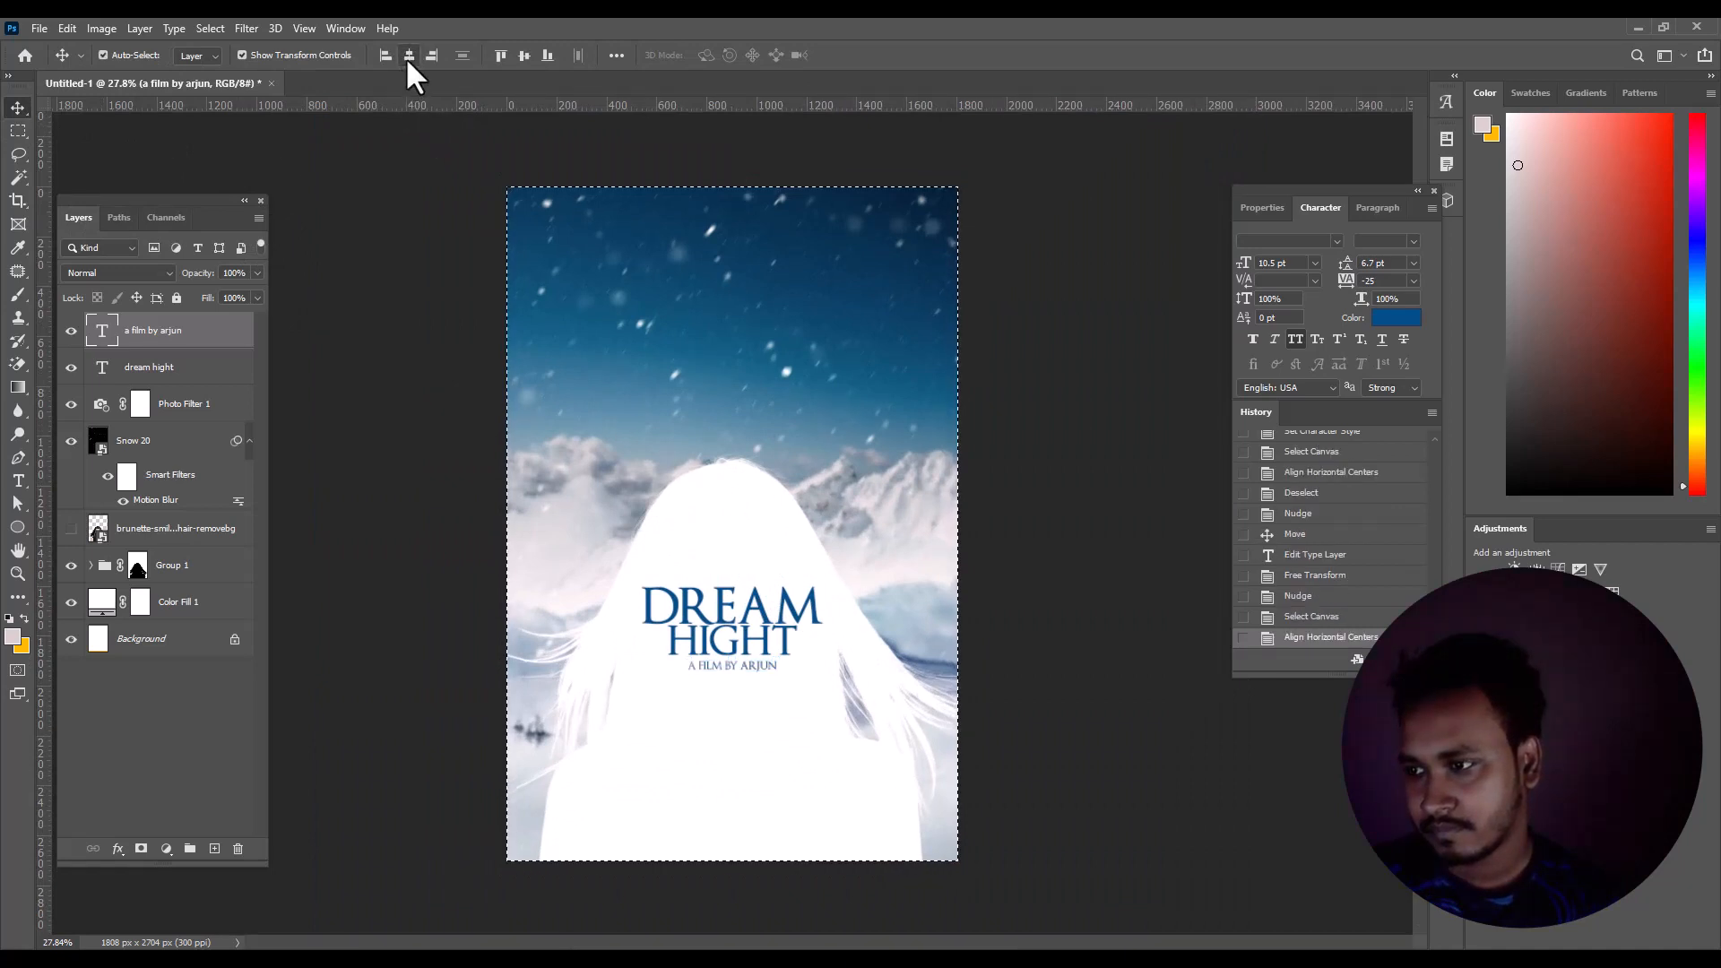
key("ctrl+d")
- Move the DREAM HIGHT title and the credit line together slightly lower on the silhouette
left_click(179, 368, "shift")
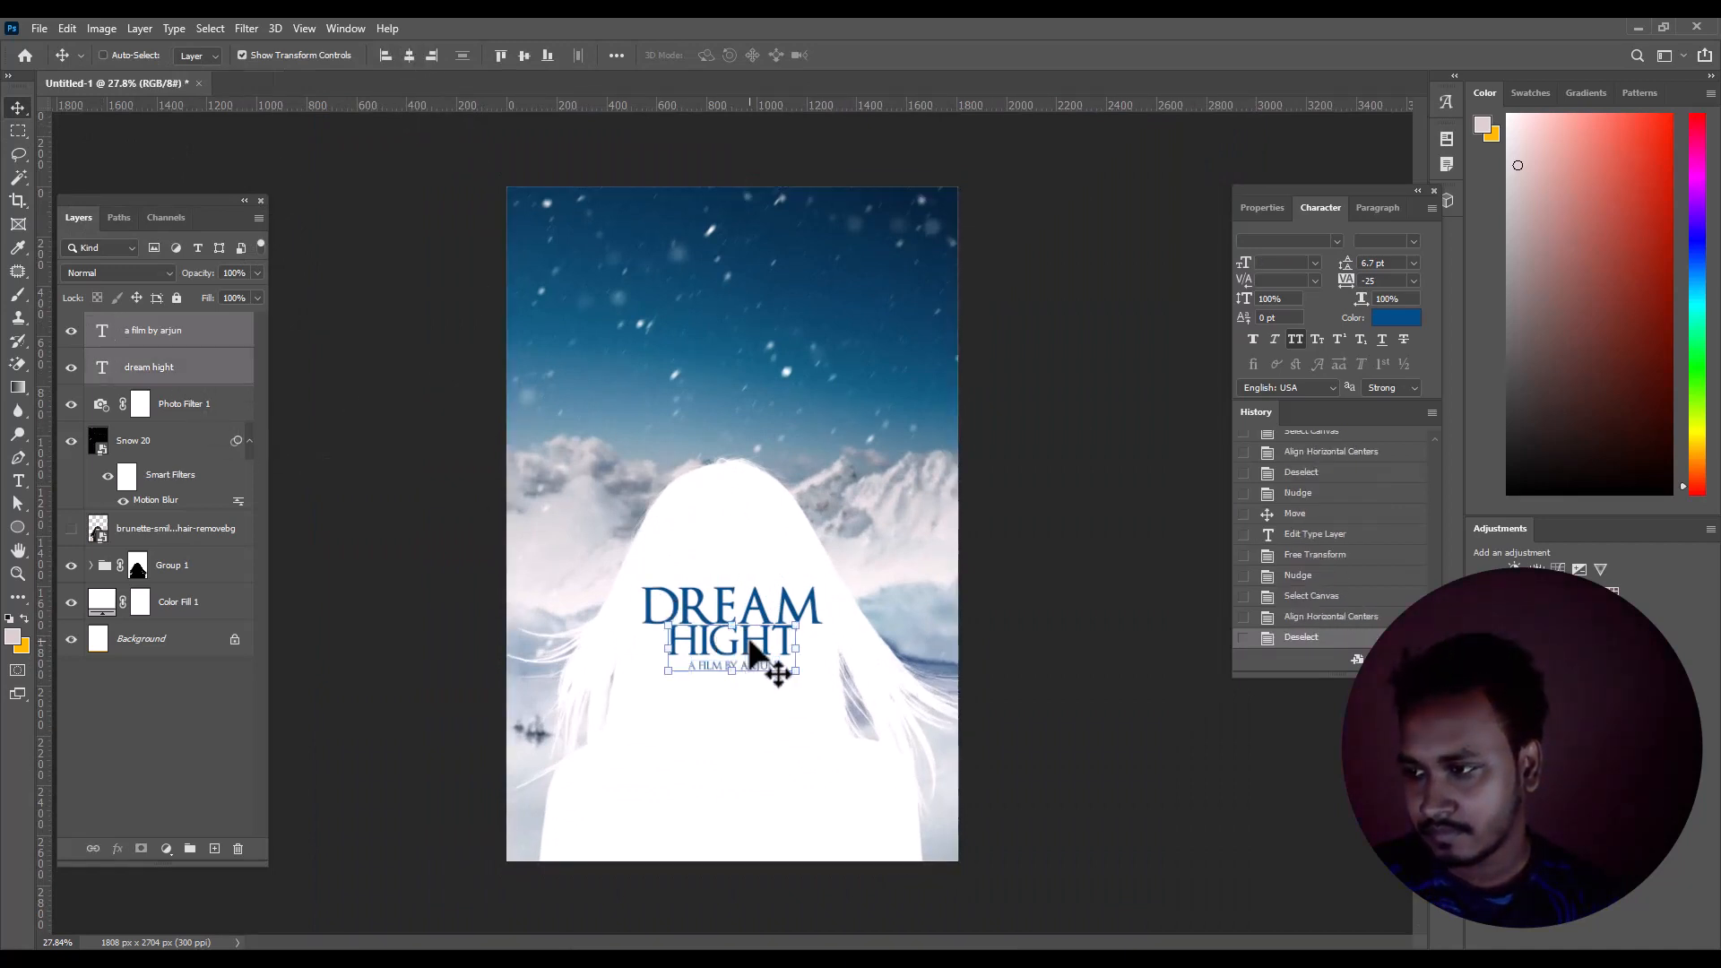
left_click_drag(758, 658, 751, 691)
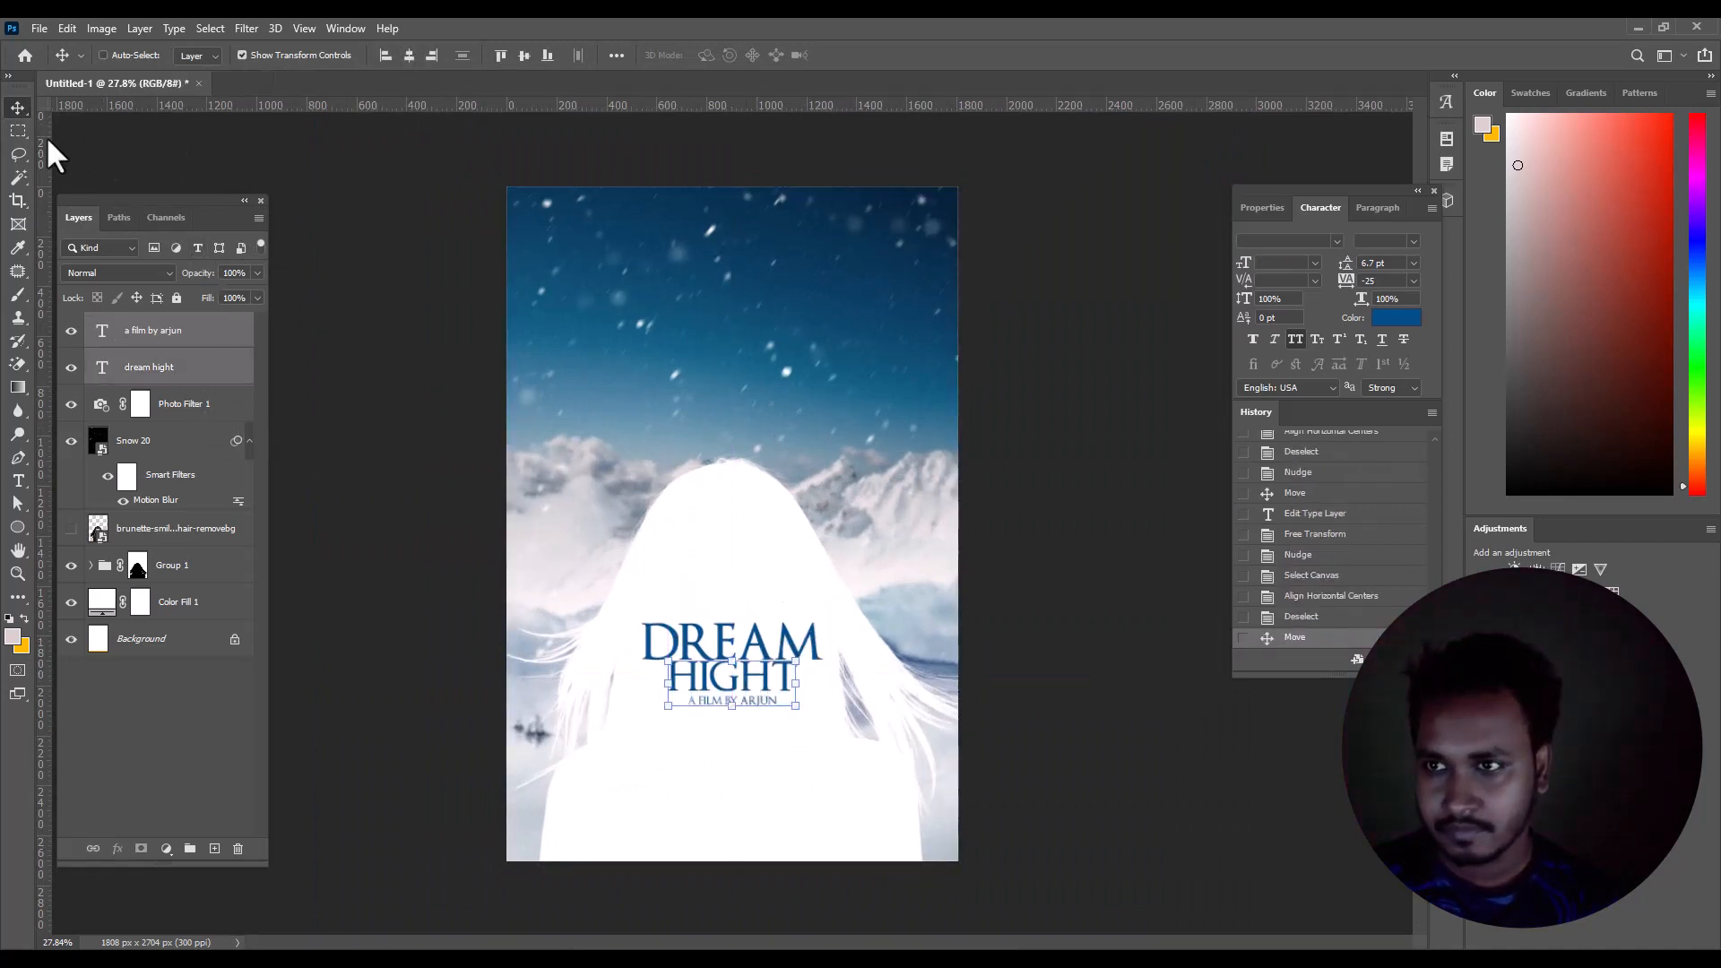
left_click(18, 130)
left_click_drag(540, 491, 762, 600)
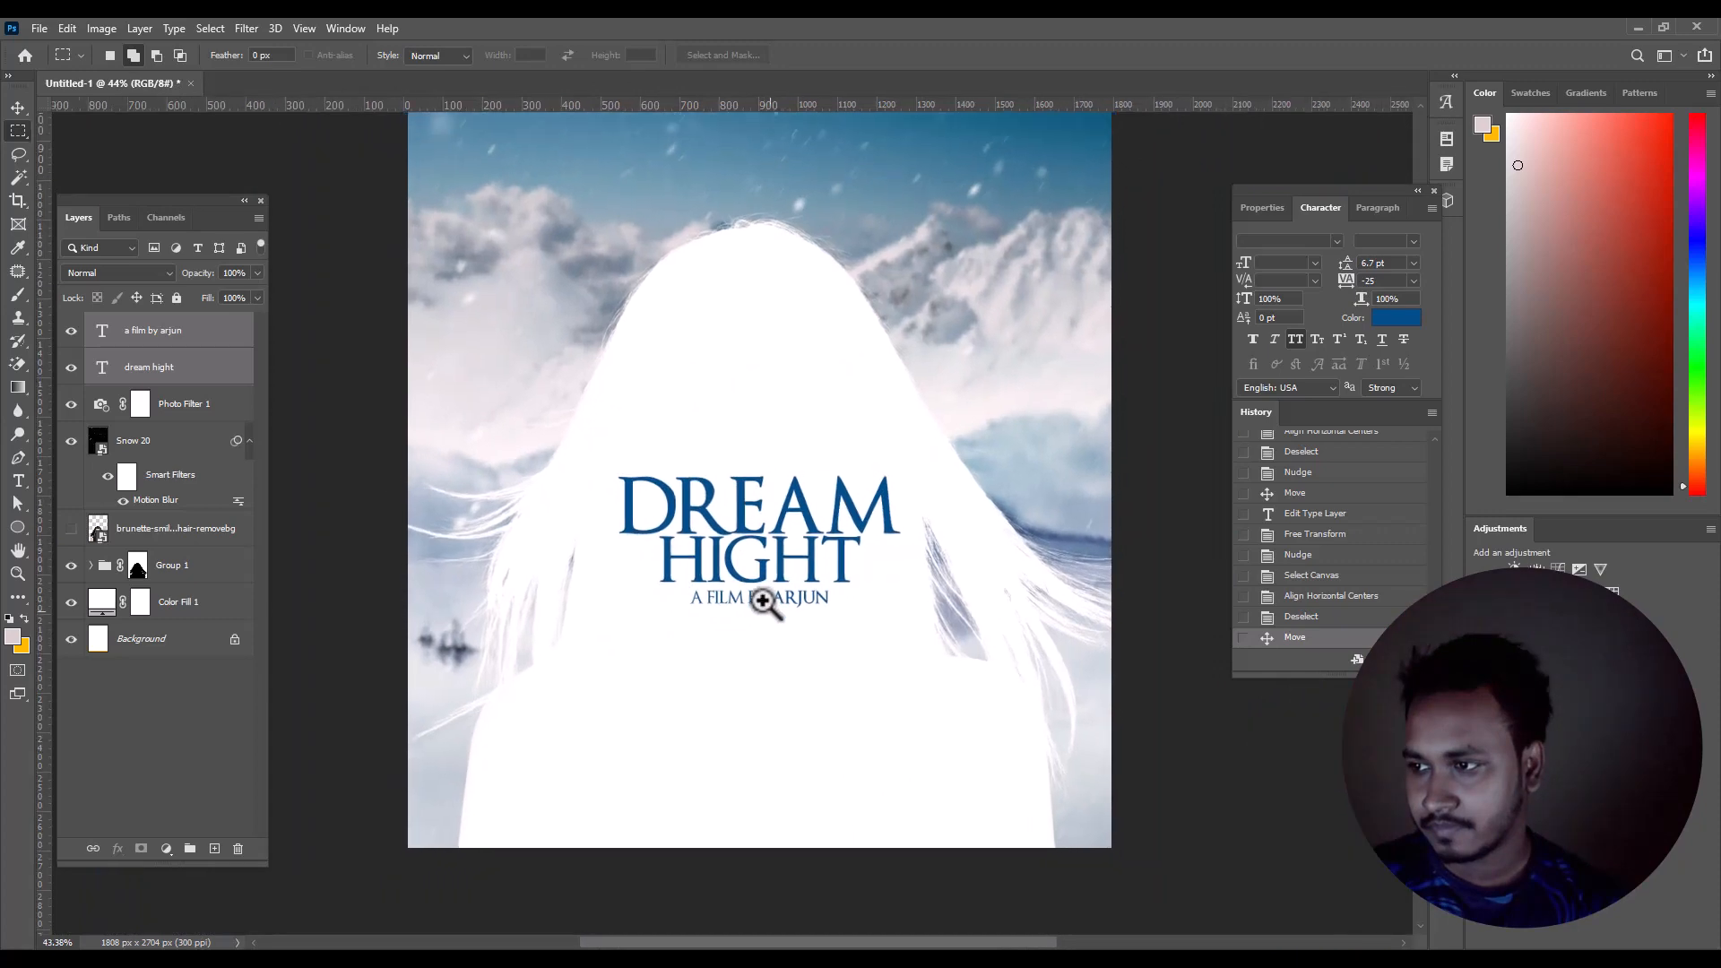
mouse_move(905, 645)
left_mouse_down()
mouse_move(887, 633)
mouse_move(898, 655)
left_mouse_up()
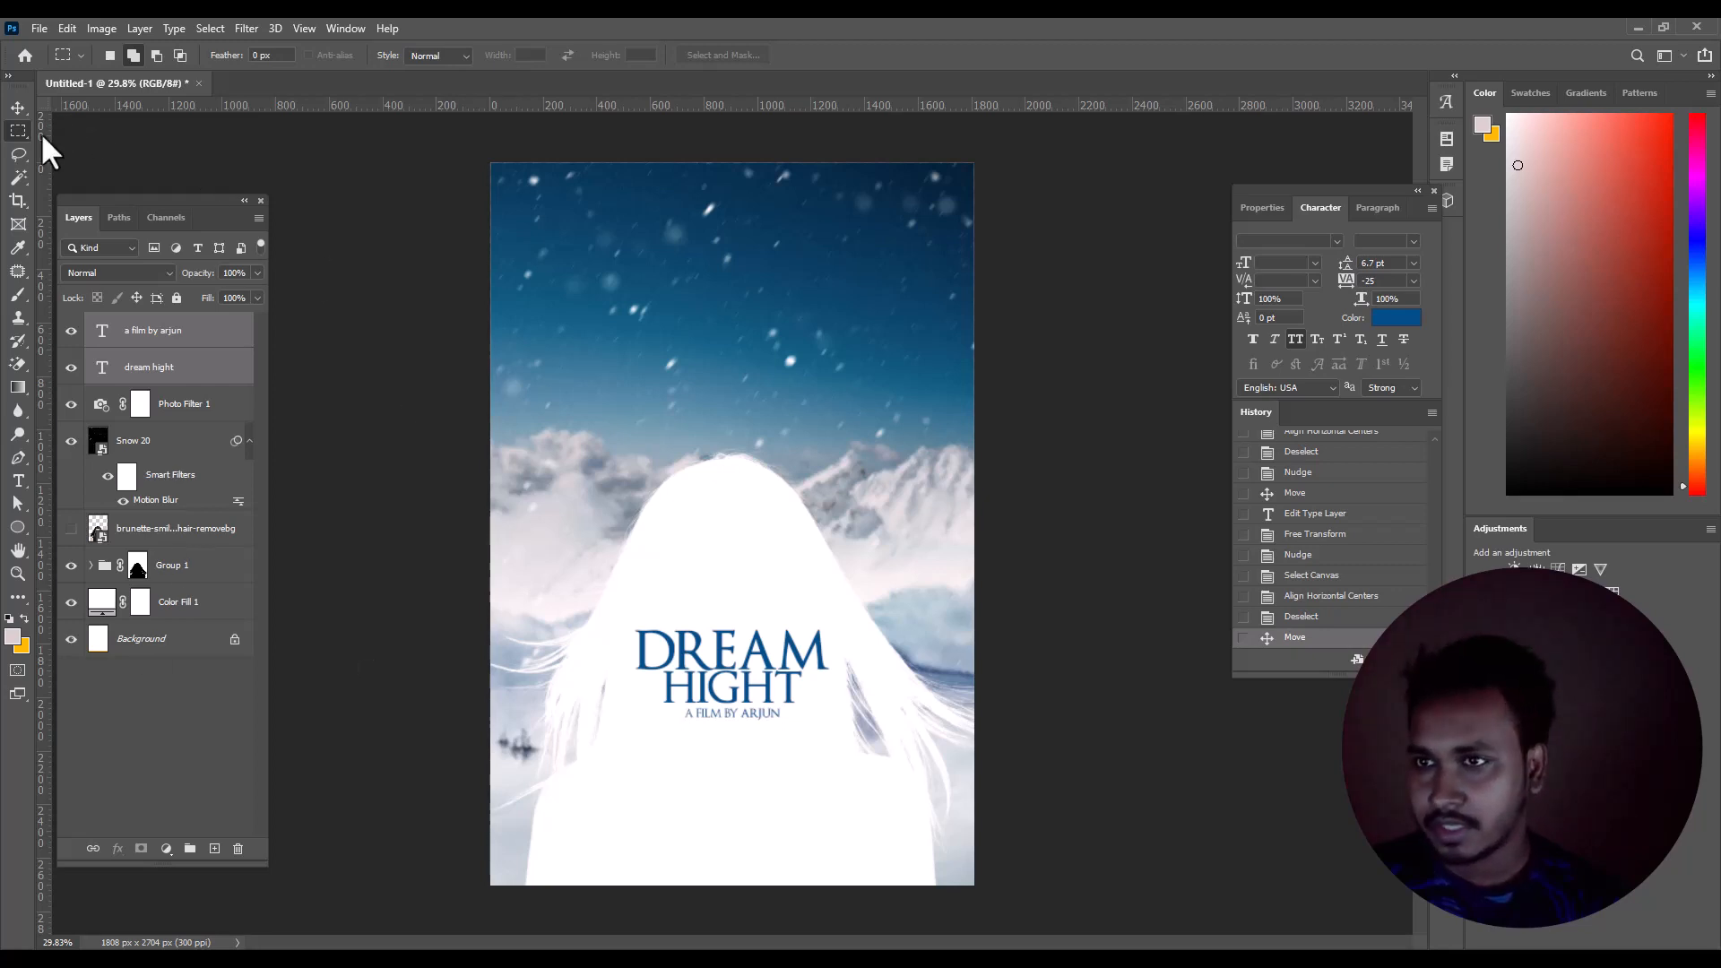
- Duplicate the DREAM HIGHT title near the bottom of the silhouette and replace the copy's text with COMING SOON
key("v")
left_click(205, 367)
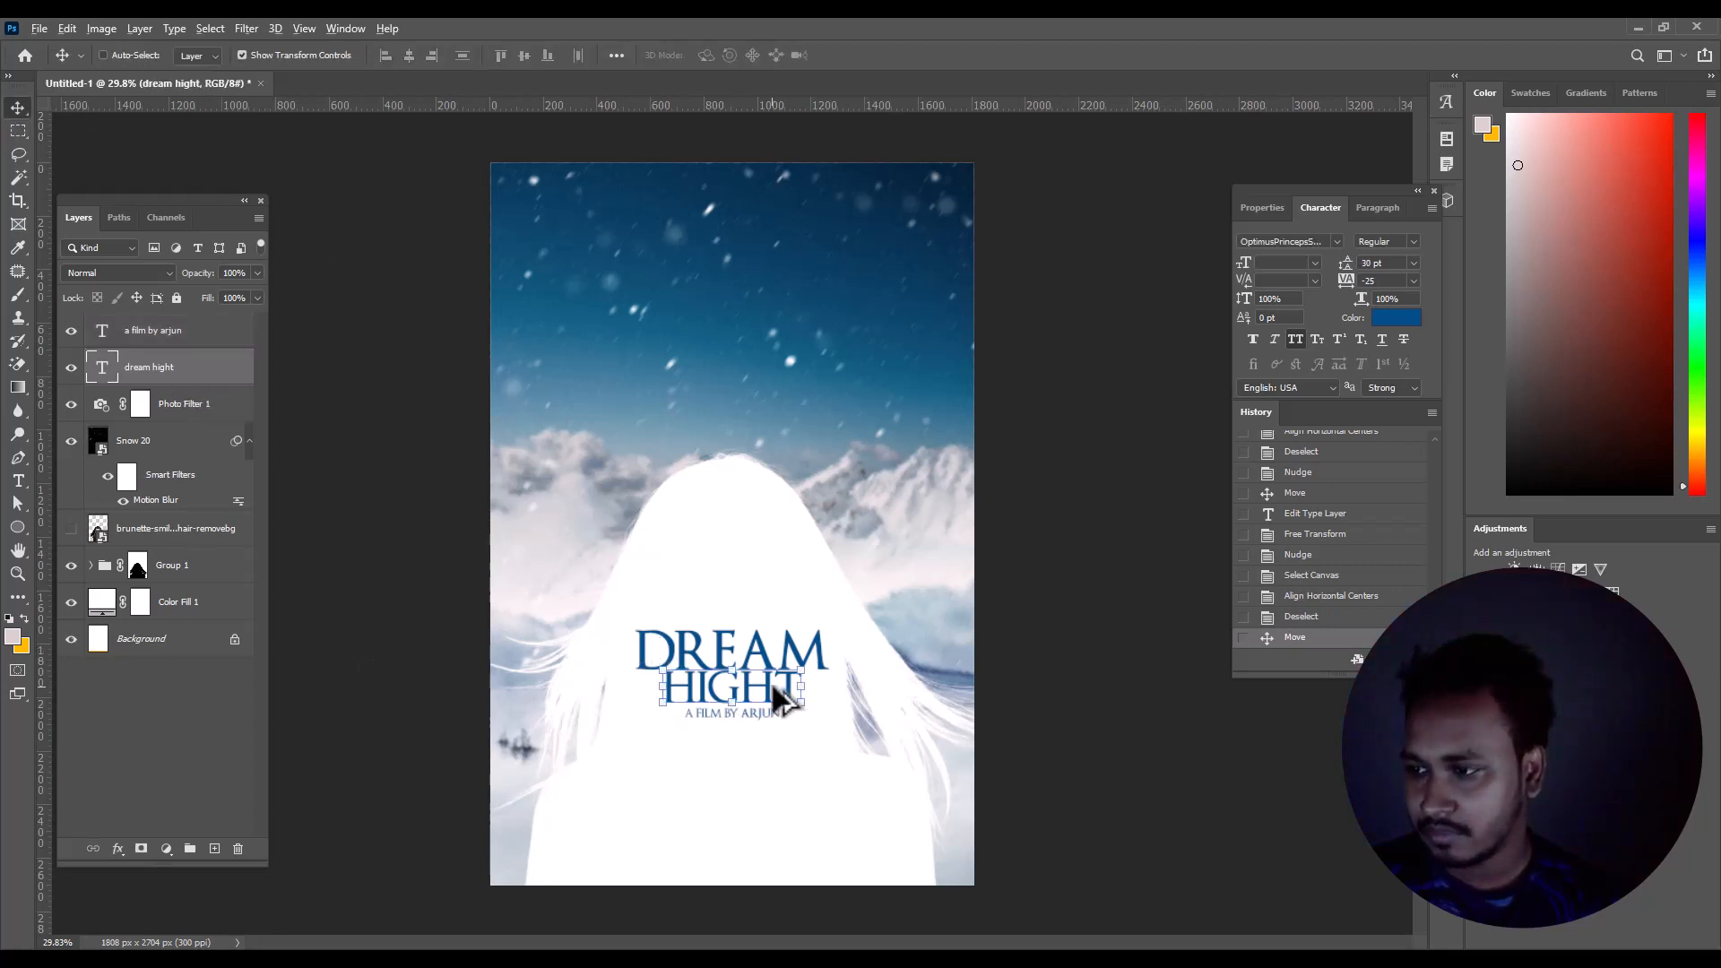
left_click_drag(781, 699, 711, 819)
scroll(715, 829, "up", 3)
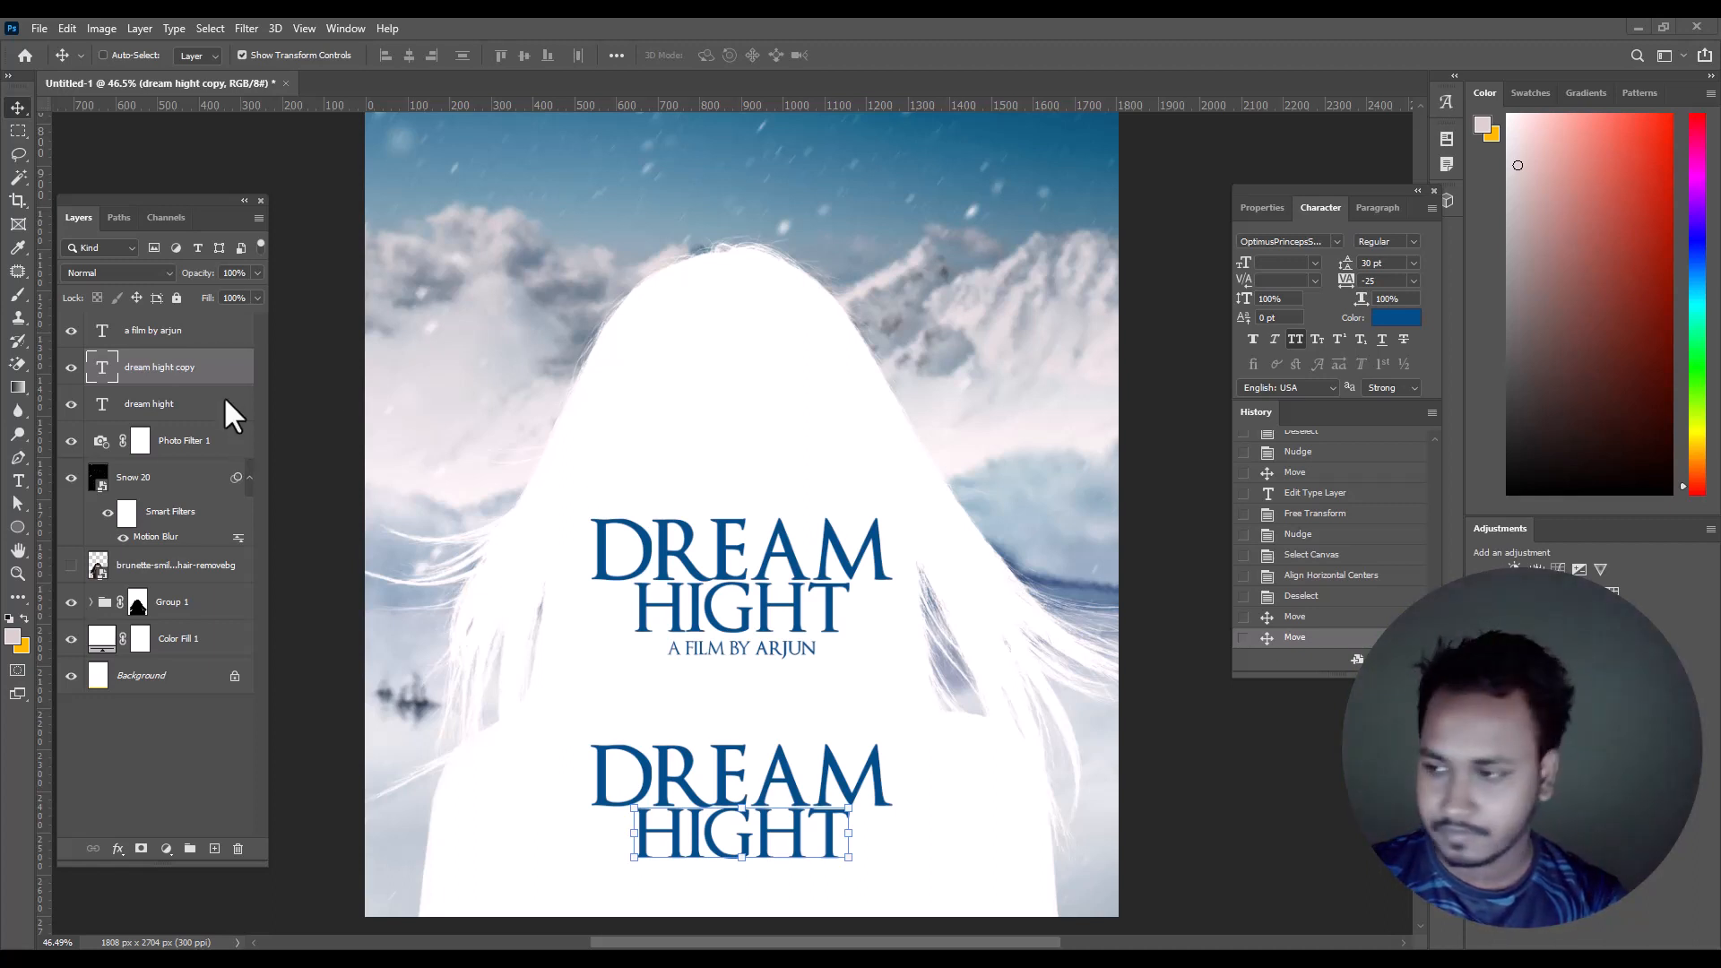
left_click(20, 476)
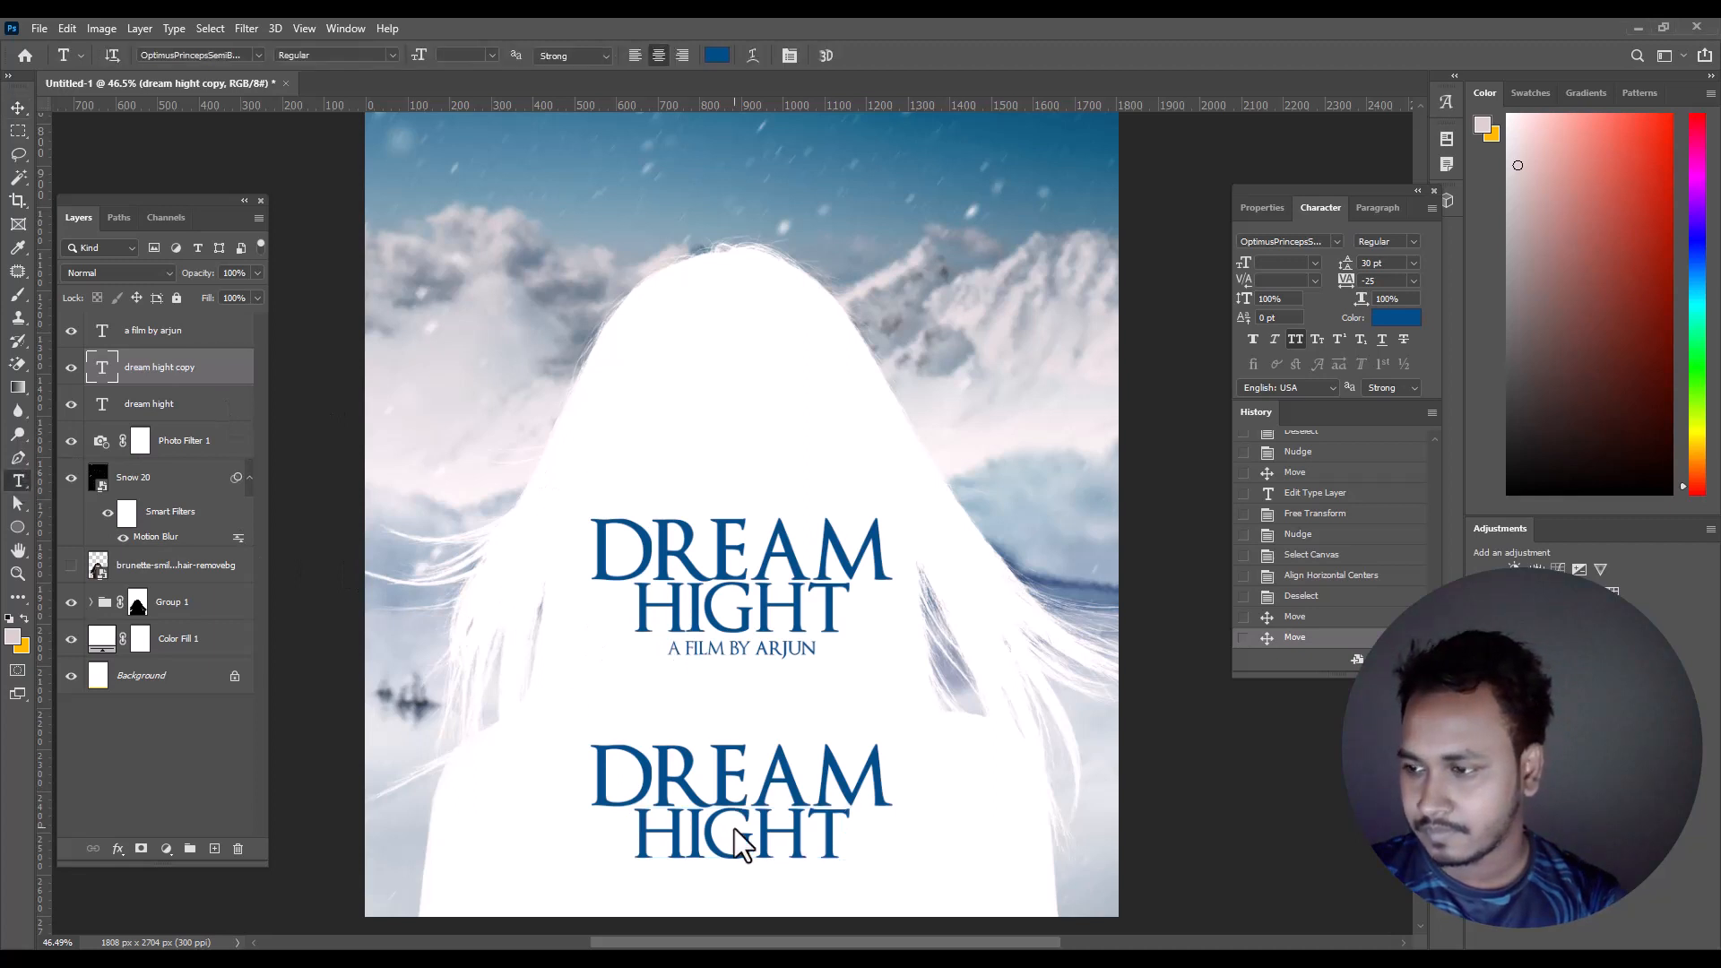
double_click(741, 835)
key("ctrl+a")
type("coming soon")
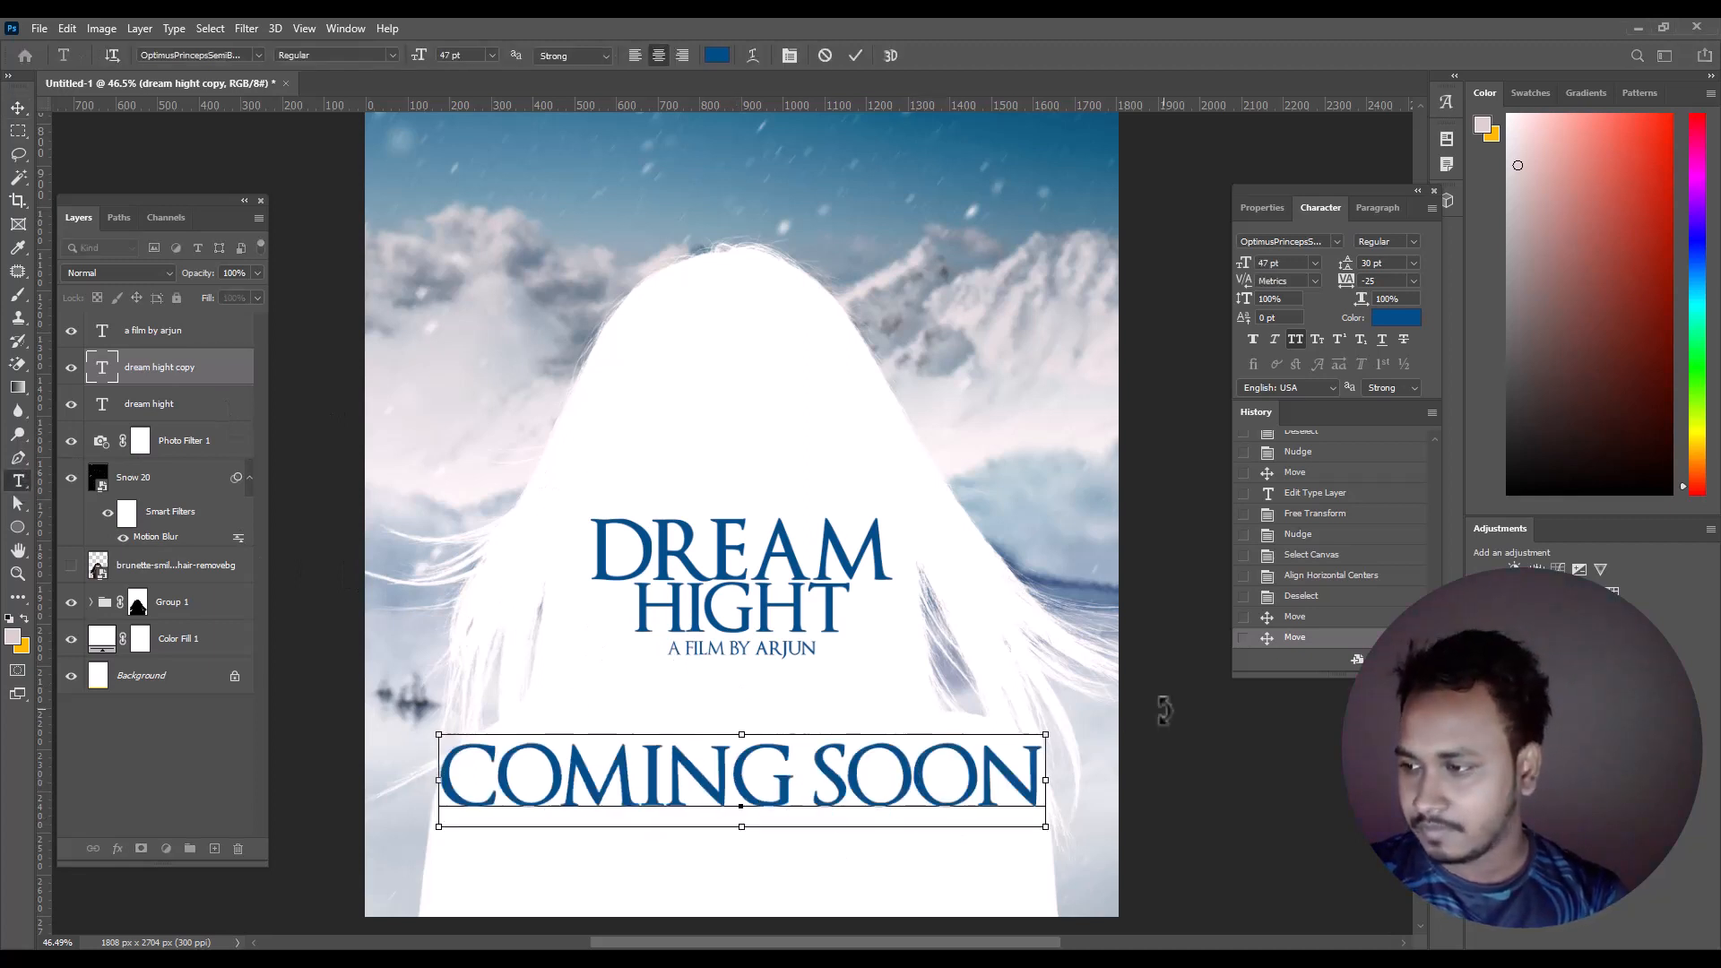
- Set the COMING SOON text to 15 pt and move it down close to the poster's lower edge
key("ctrl+a")
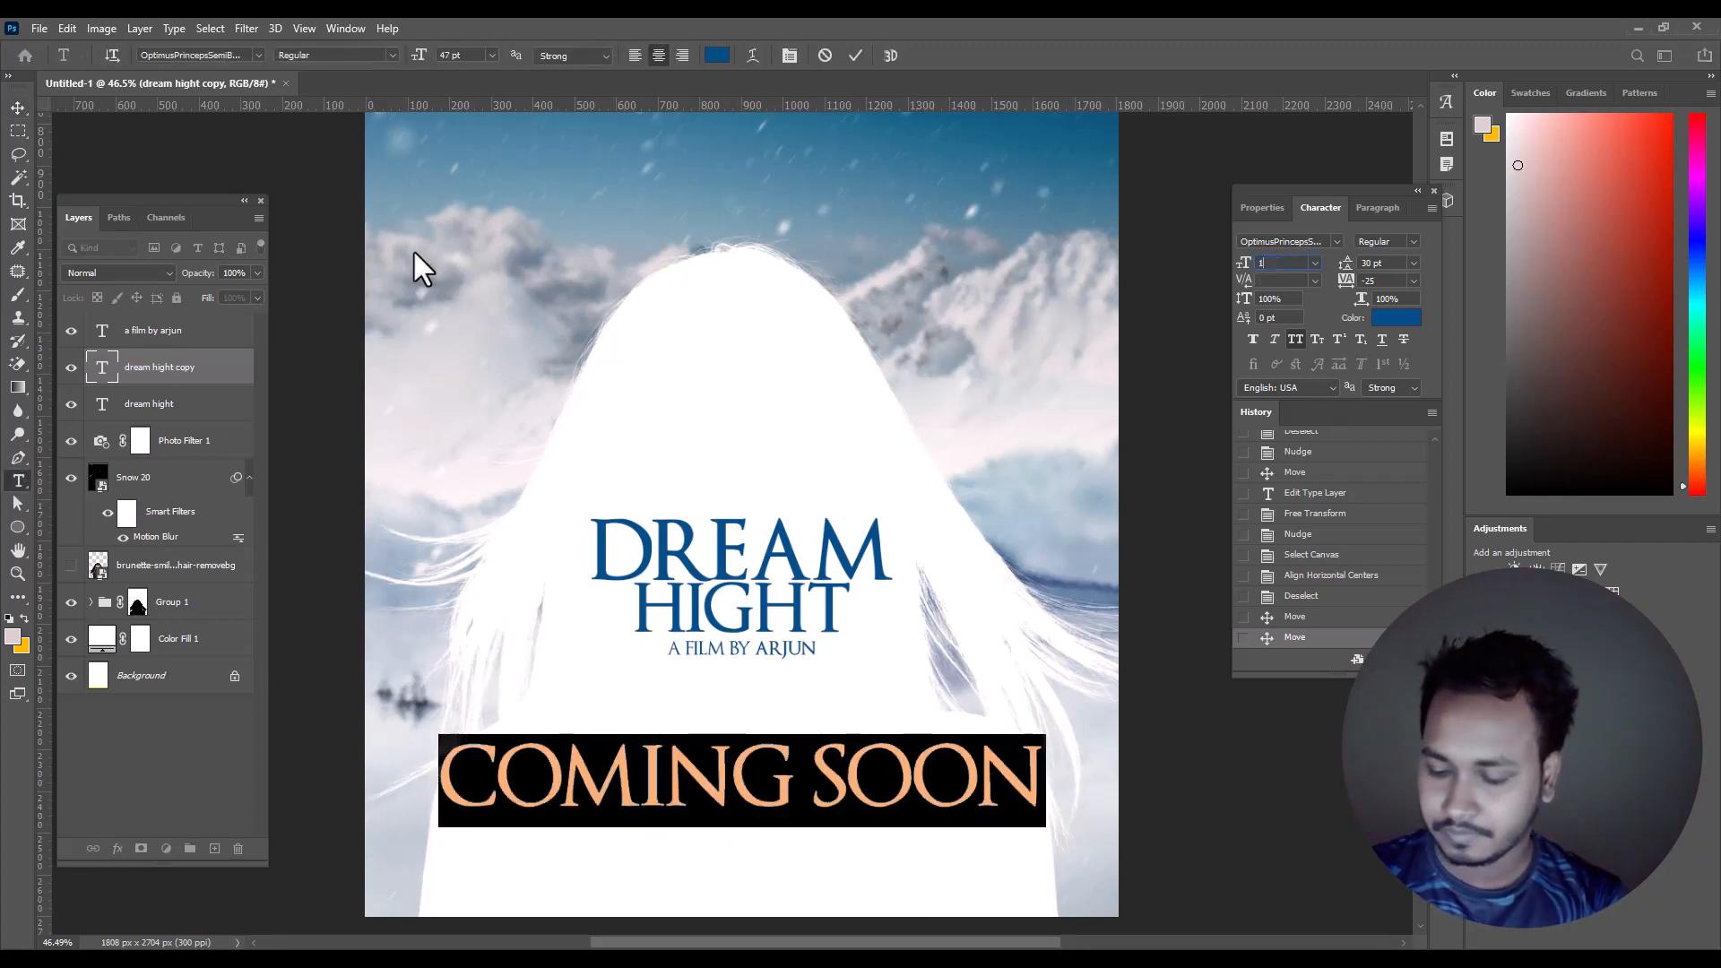
key("Return")
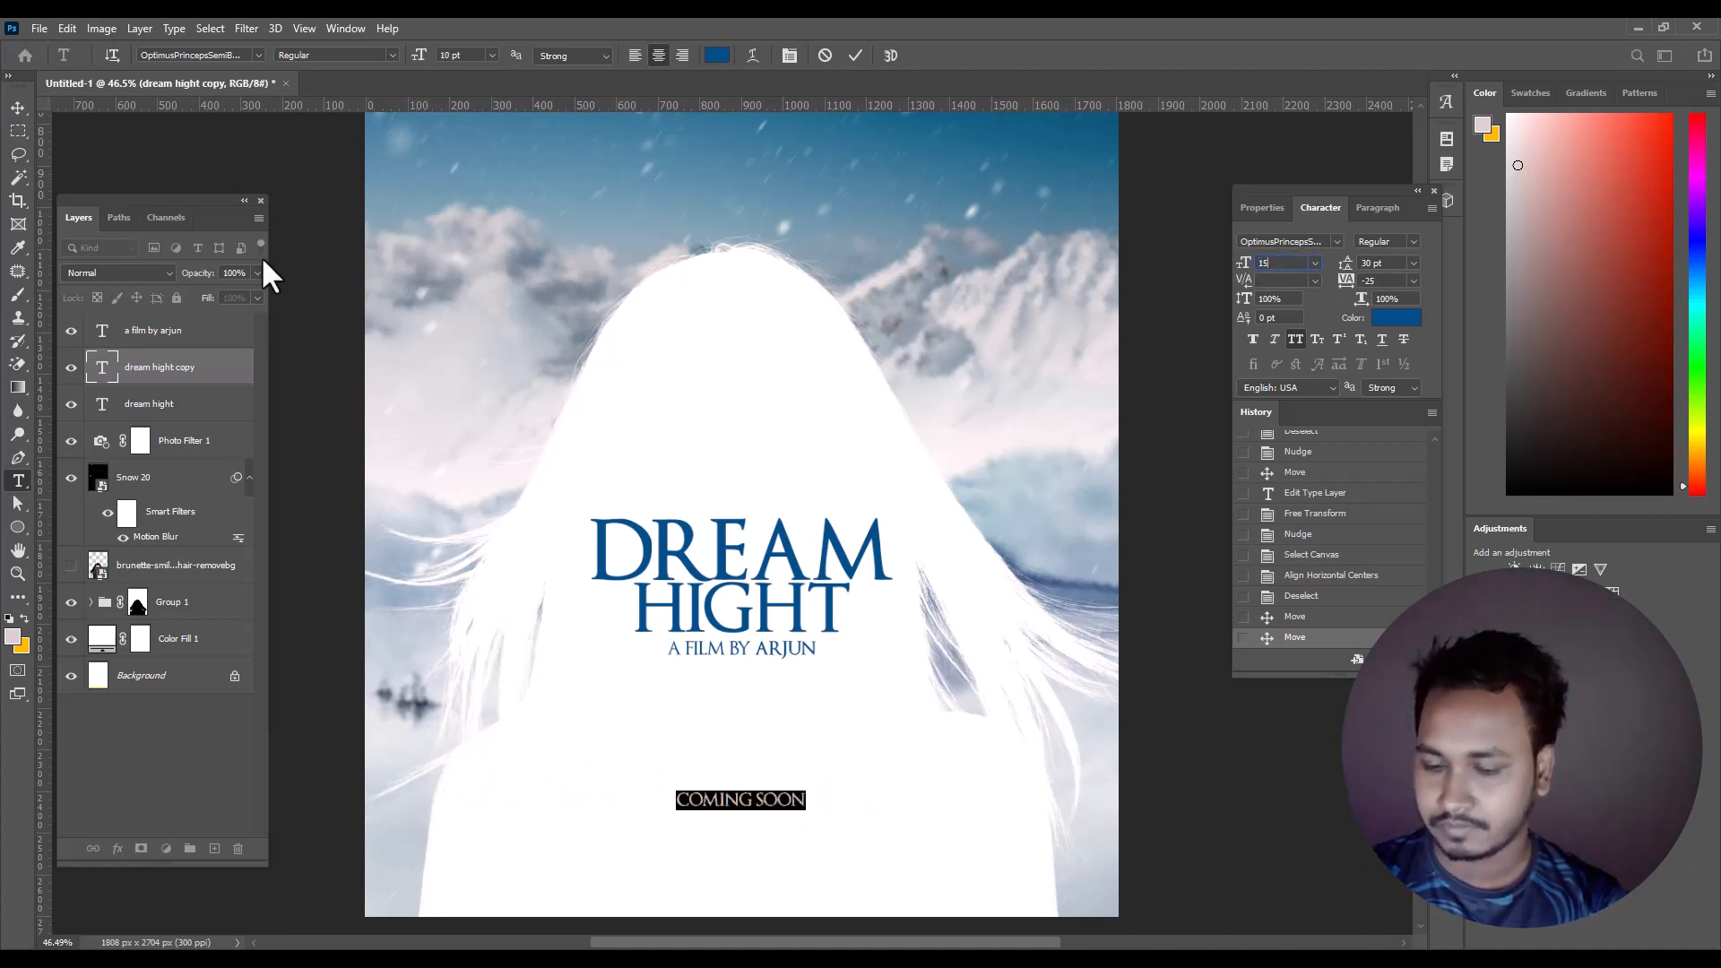
type("15")
key("Return")
left_click(22, 106)
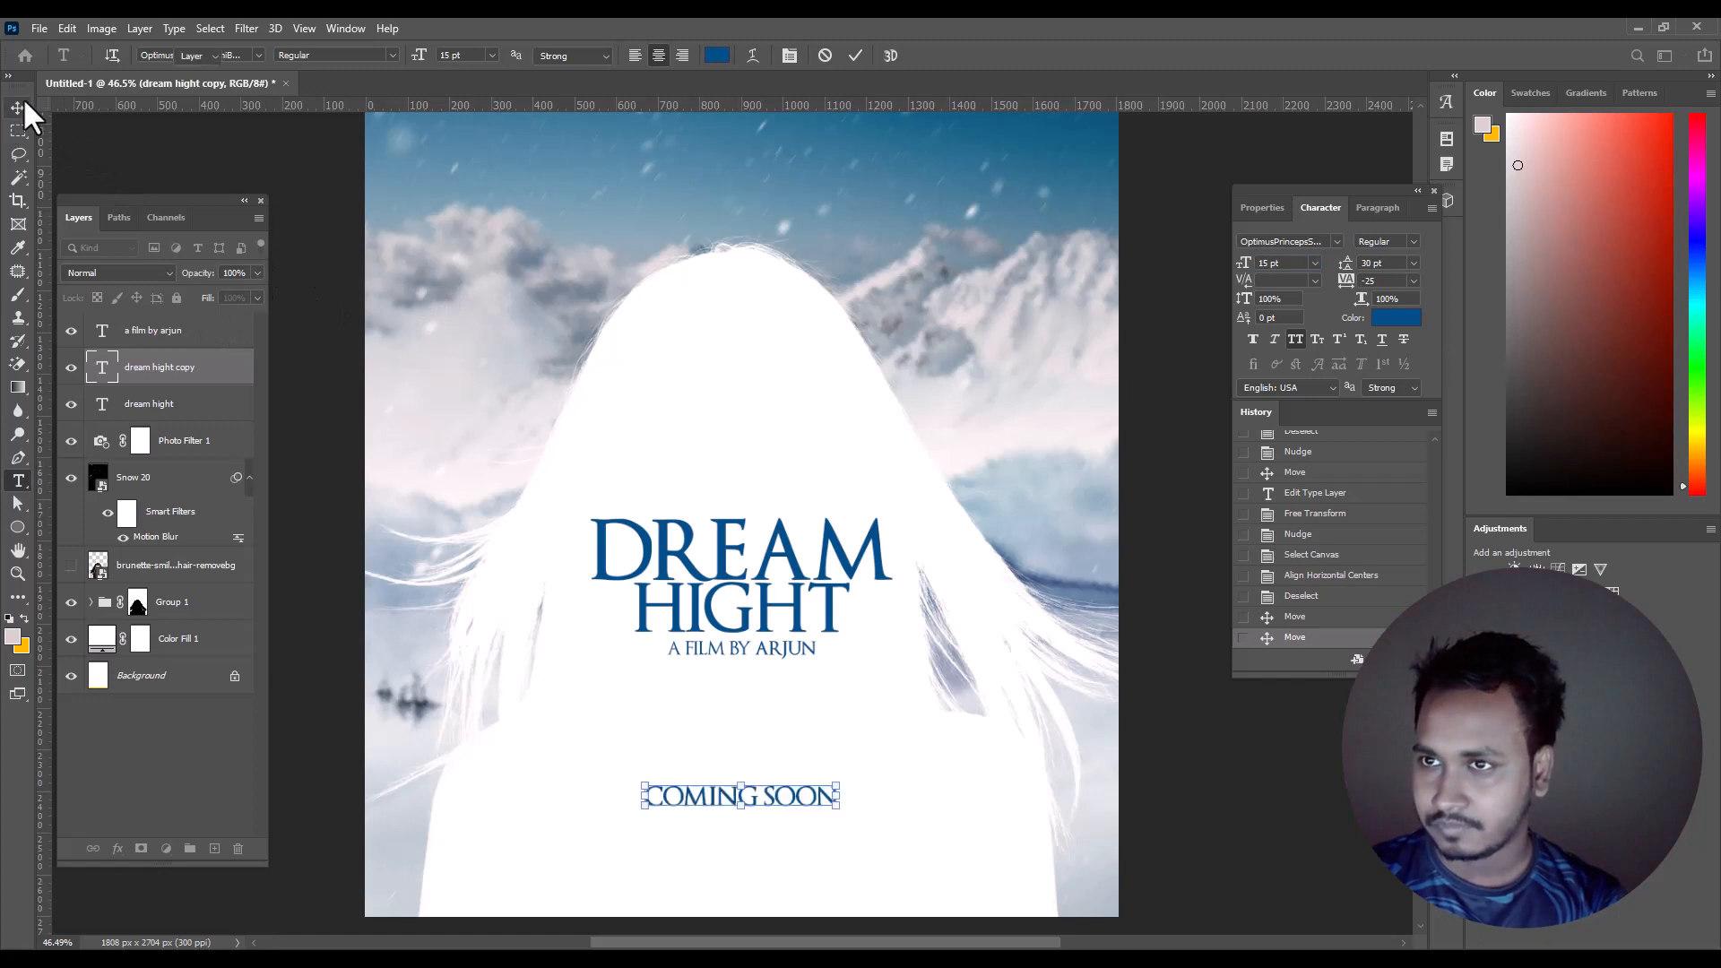
left_click_drag(781, 784, 784, 866)
- Place the COMING SOON layer above the credit line layer, and select the credit line and title layers together
left_click(161, 334)
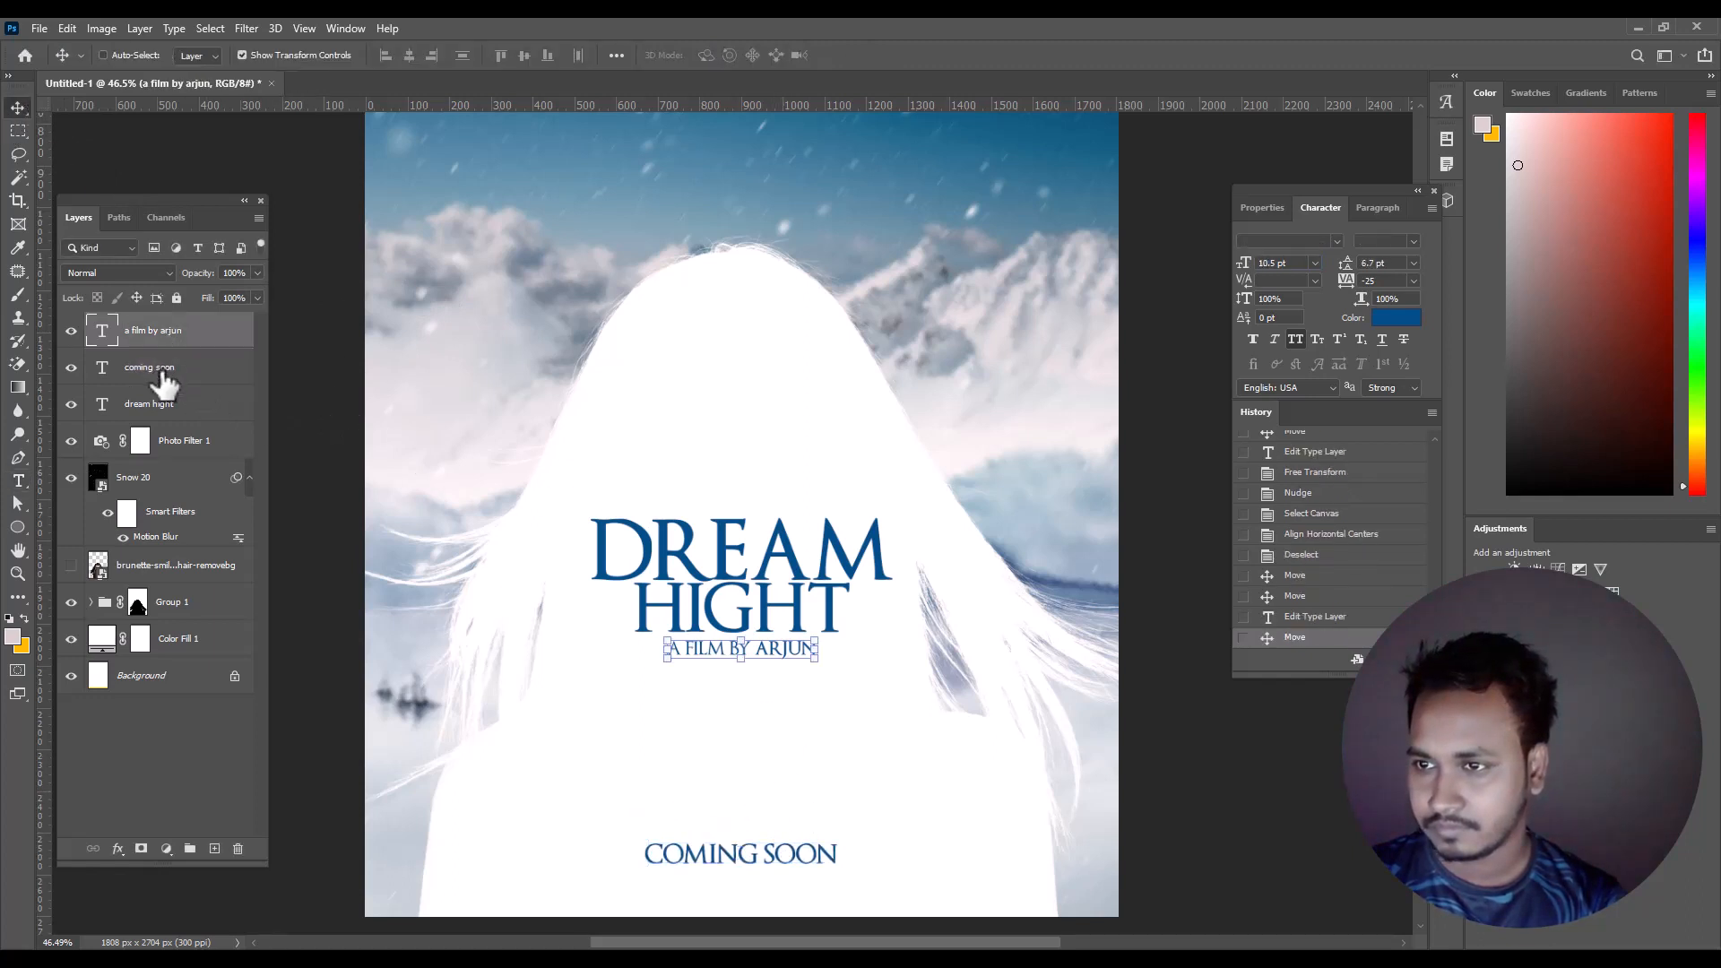
left_click_drag(164, 369, 169, 330)
left_click(165, 367)
left_click(164, 404, "shift")
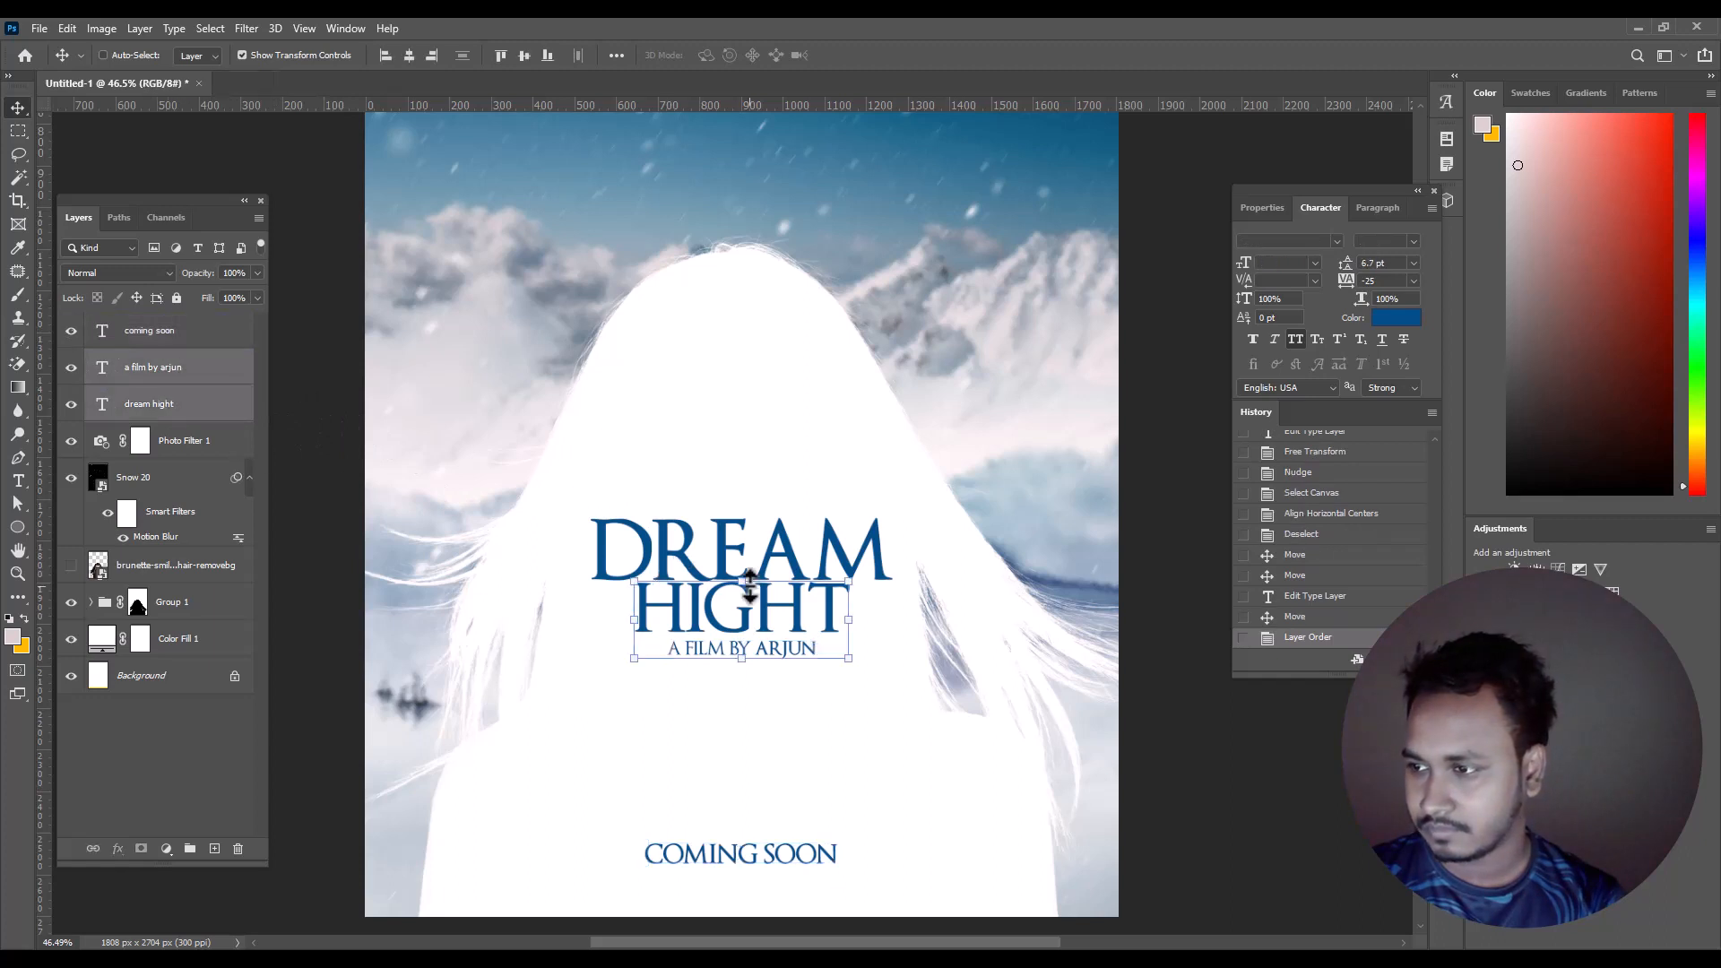
mouse_move(766, 608)
left_mouse_down()
mouse_move(723, 582)
mouse_move(762, 639)
left_mouse_up()
left_click(18, 132)
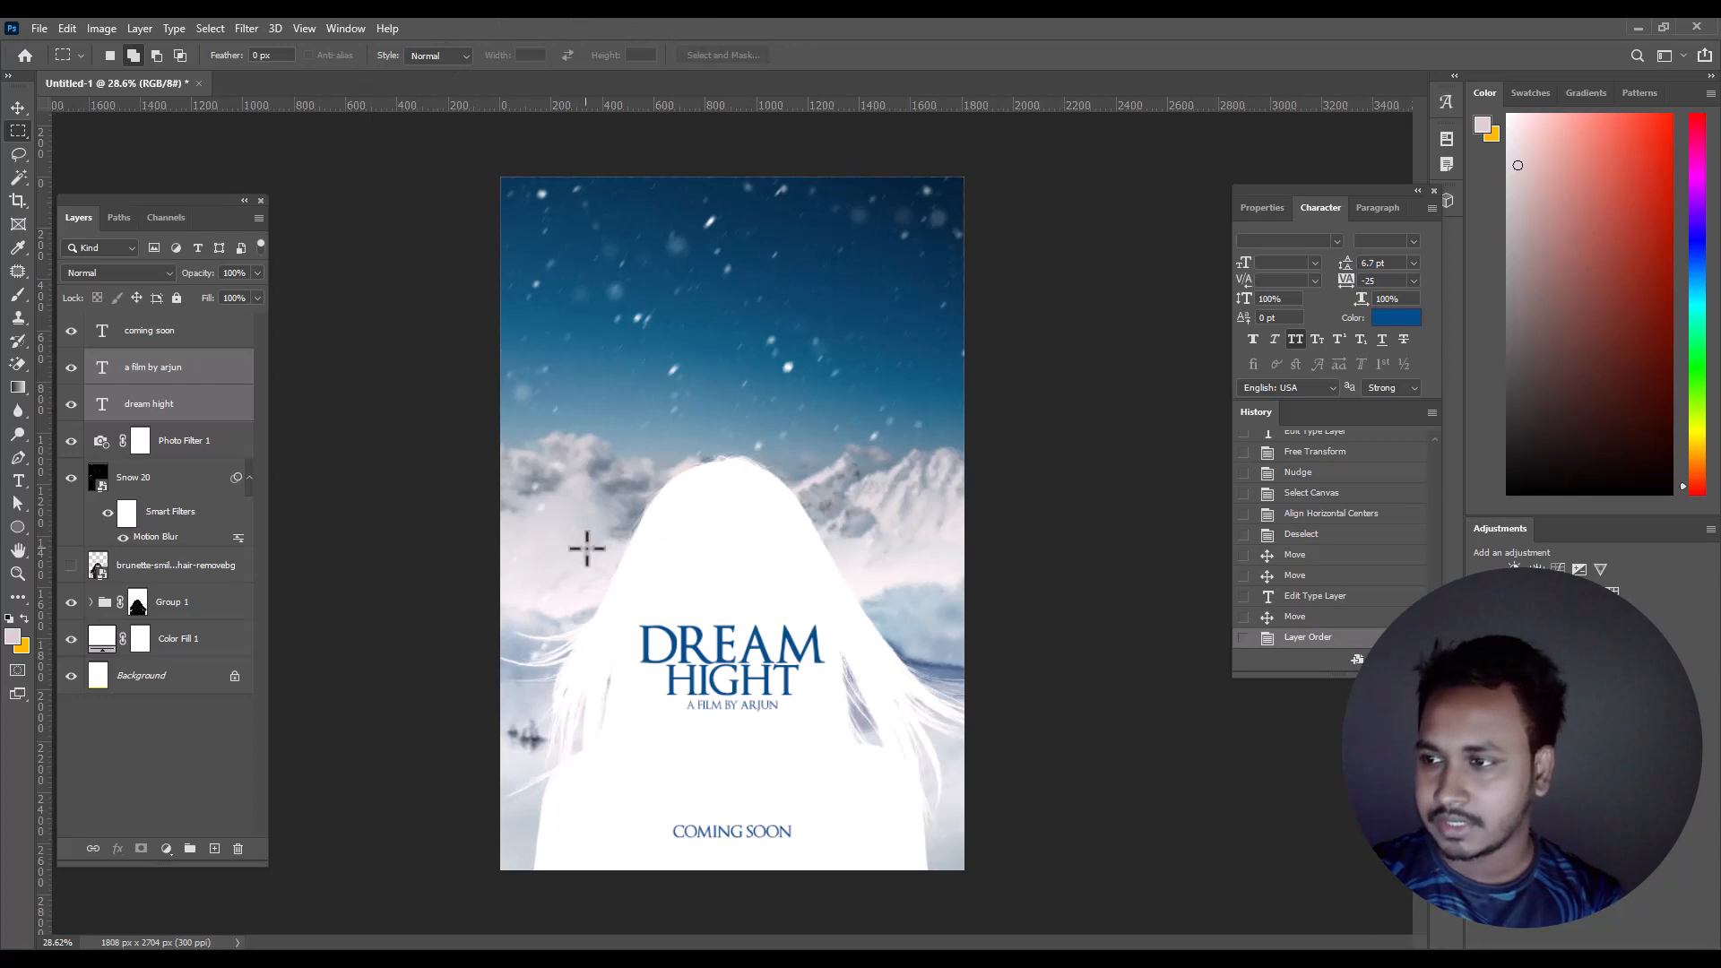
left_click_drag(903, 494, 677, 656)
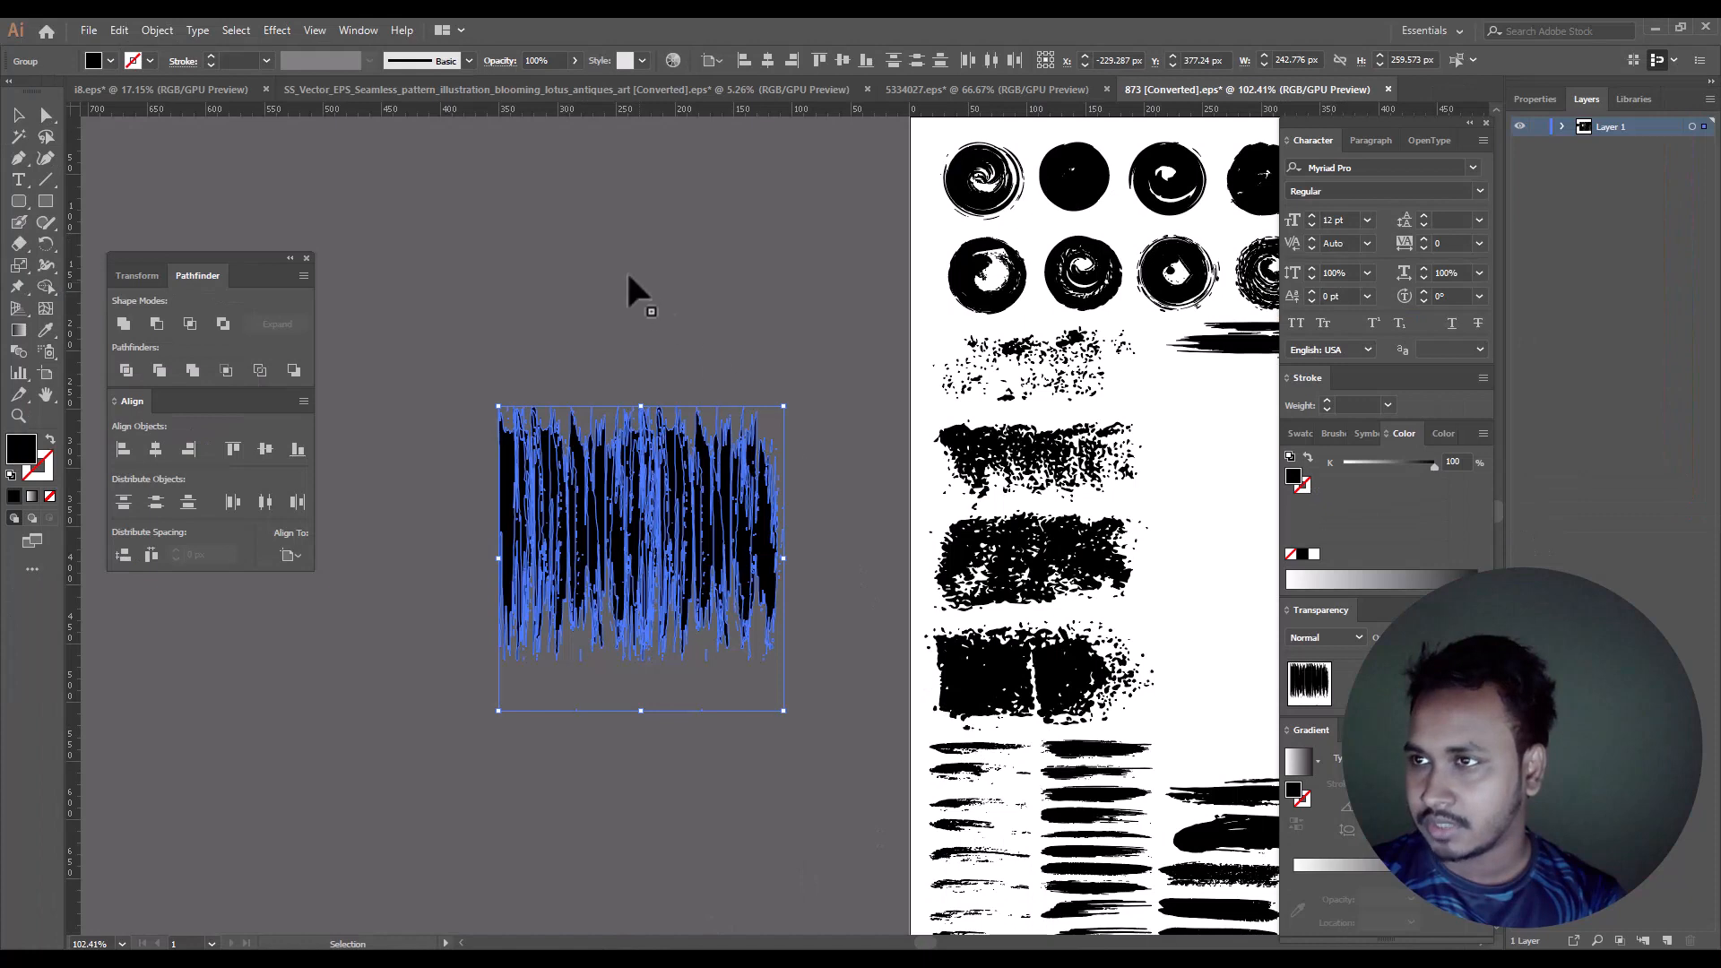
- Look through the open vector files in Illustrator and take the watercolour artwork from 5334027.eps
left_click(472, 92)
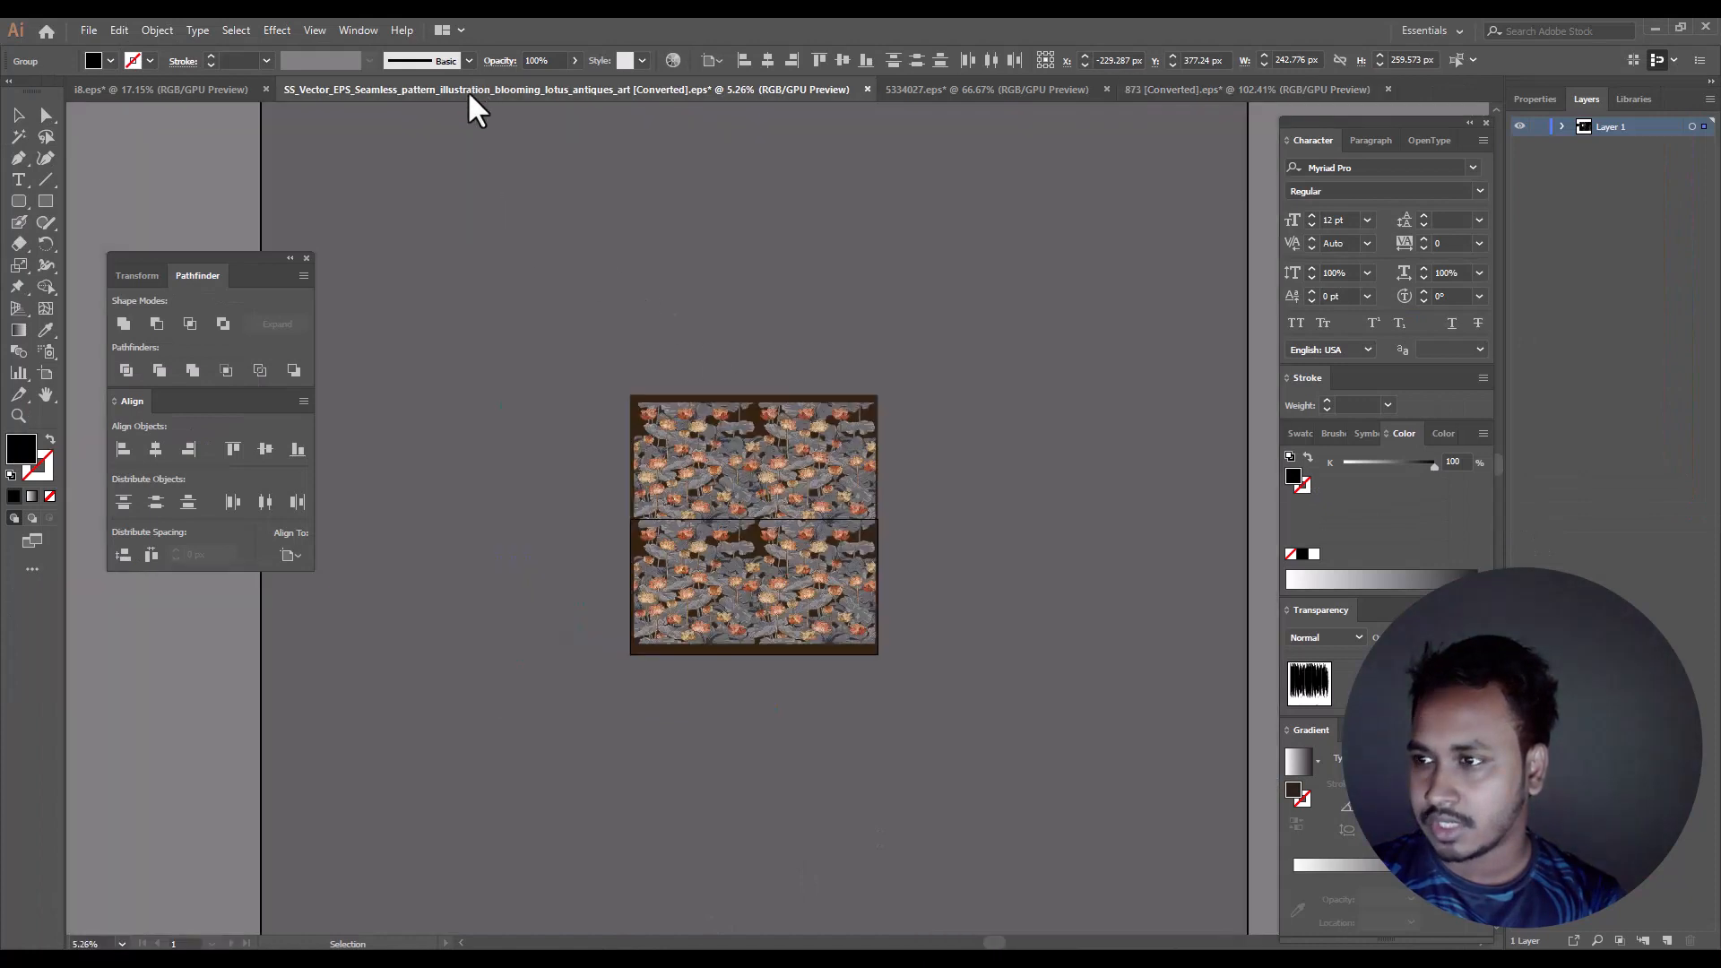
left_click(143, 90)
left_click(987, 90)
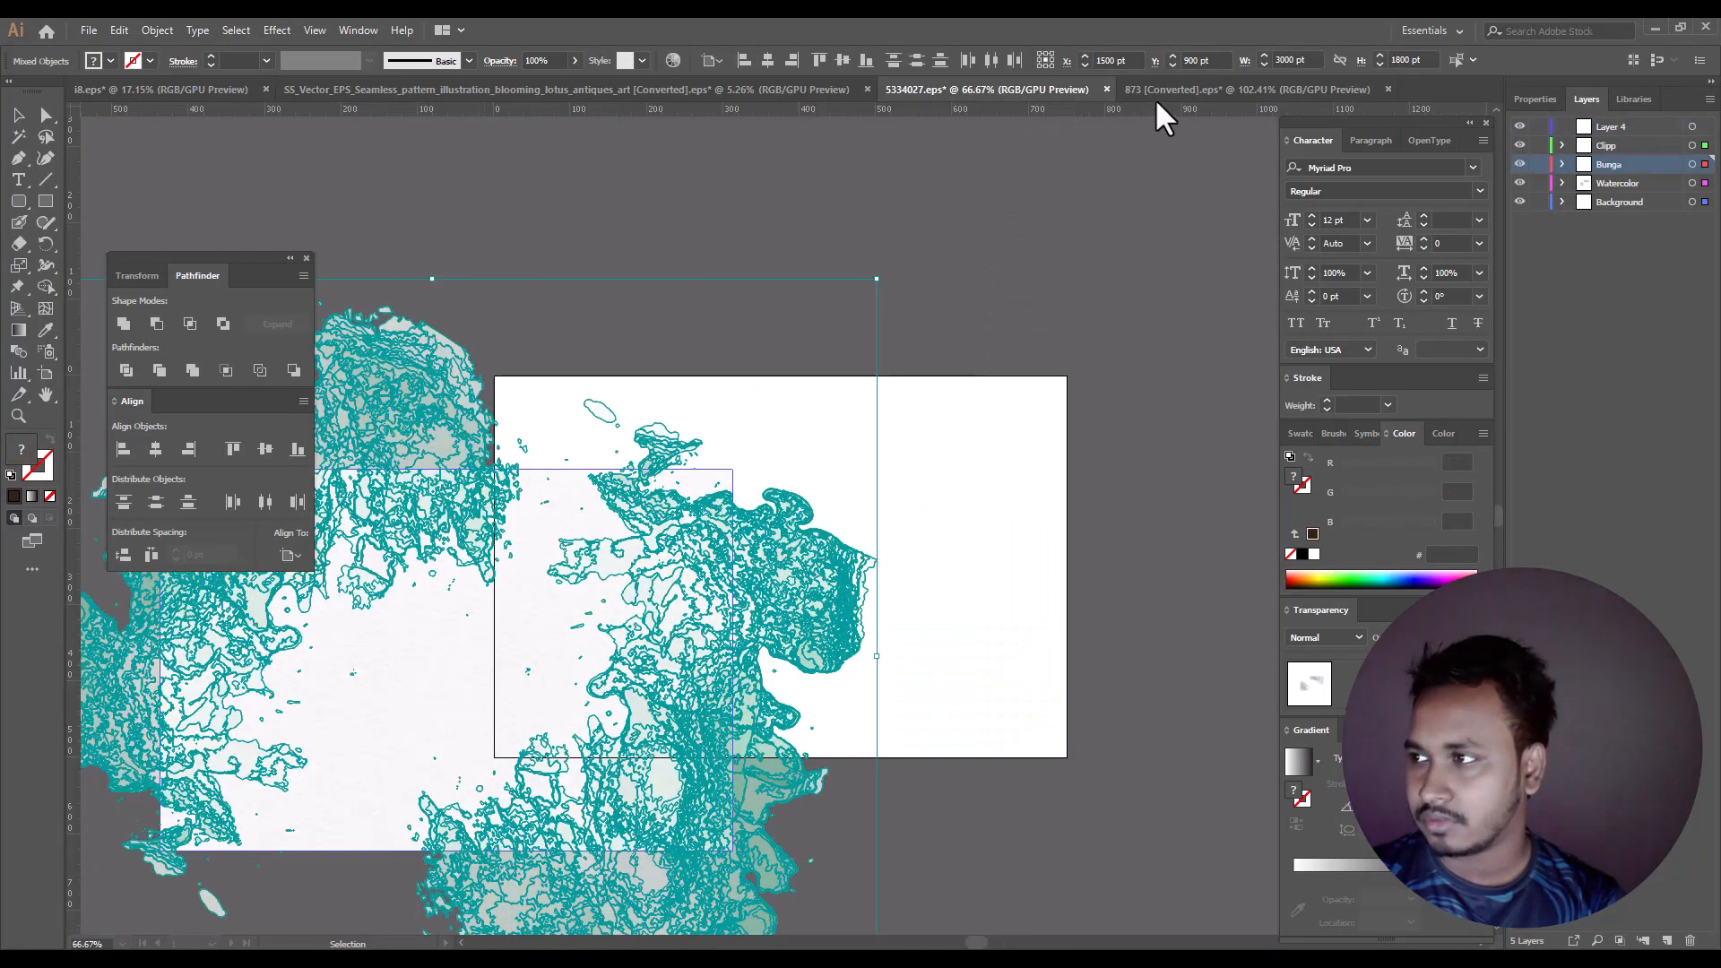
left_click(1160, 89)
left_click(903, 91)
left_click_drag(589, 413, 502, 399)
left_click_drag(541, 509, 461, 949)
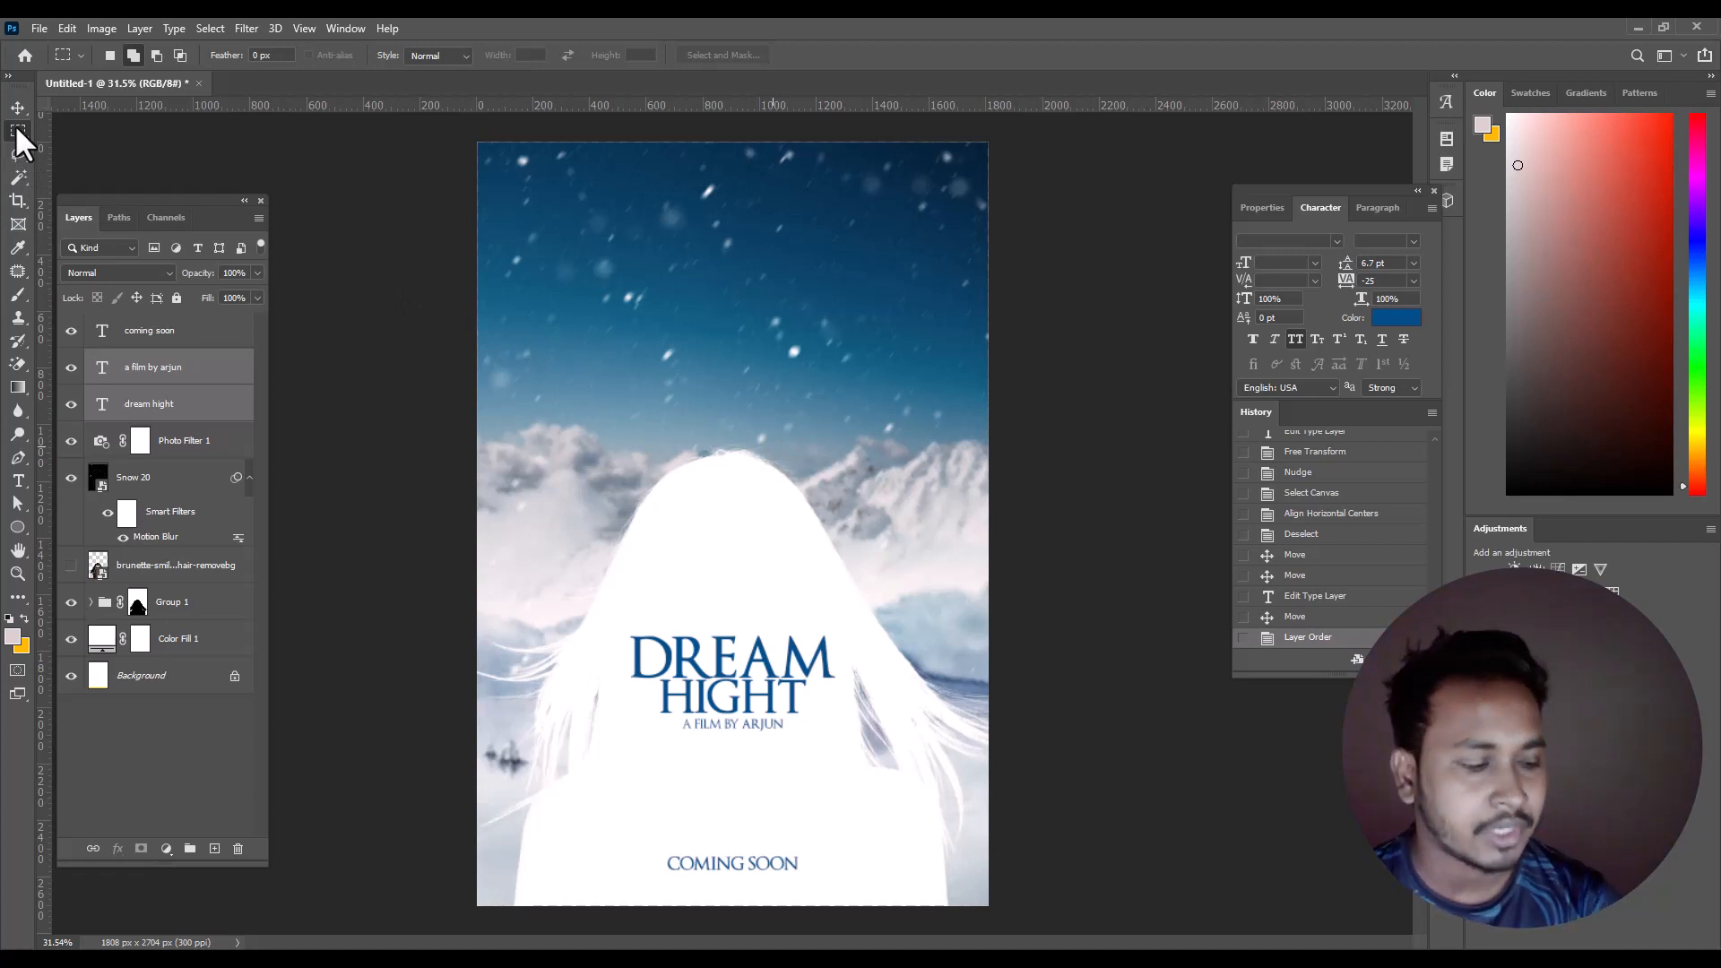
- Switch to Photoshop, paste the watercolour artwork into the poster as a smart object, rotate it 90° and scale it to 88.45%
key("ctrl+v")
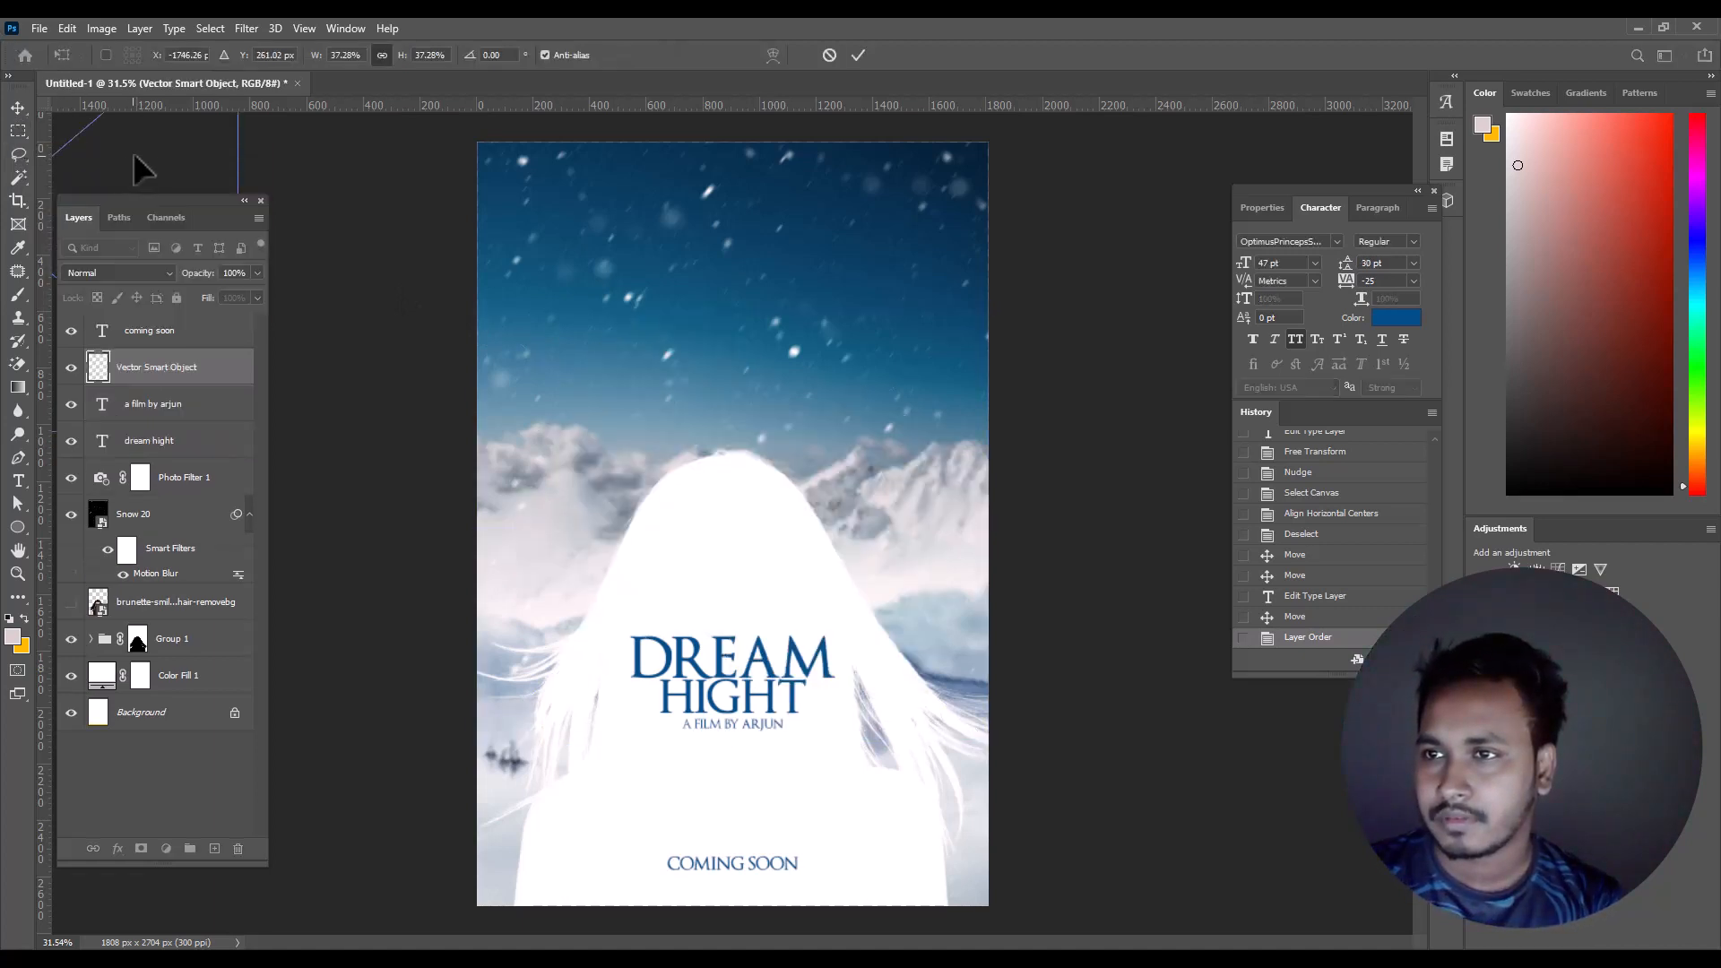
left_click_drag(139, 166, 822, 395)
left_click_drag(891, 333, 816, 574)
key("ctrl+minus")
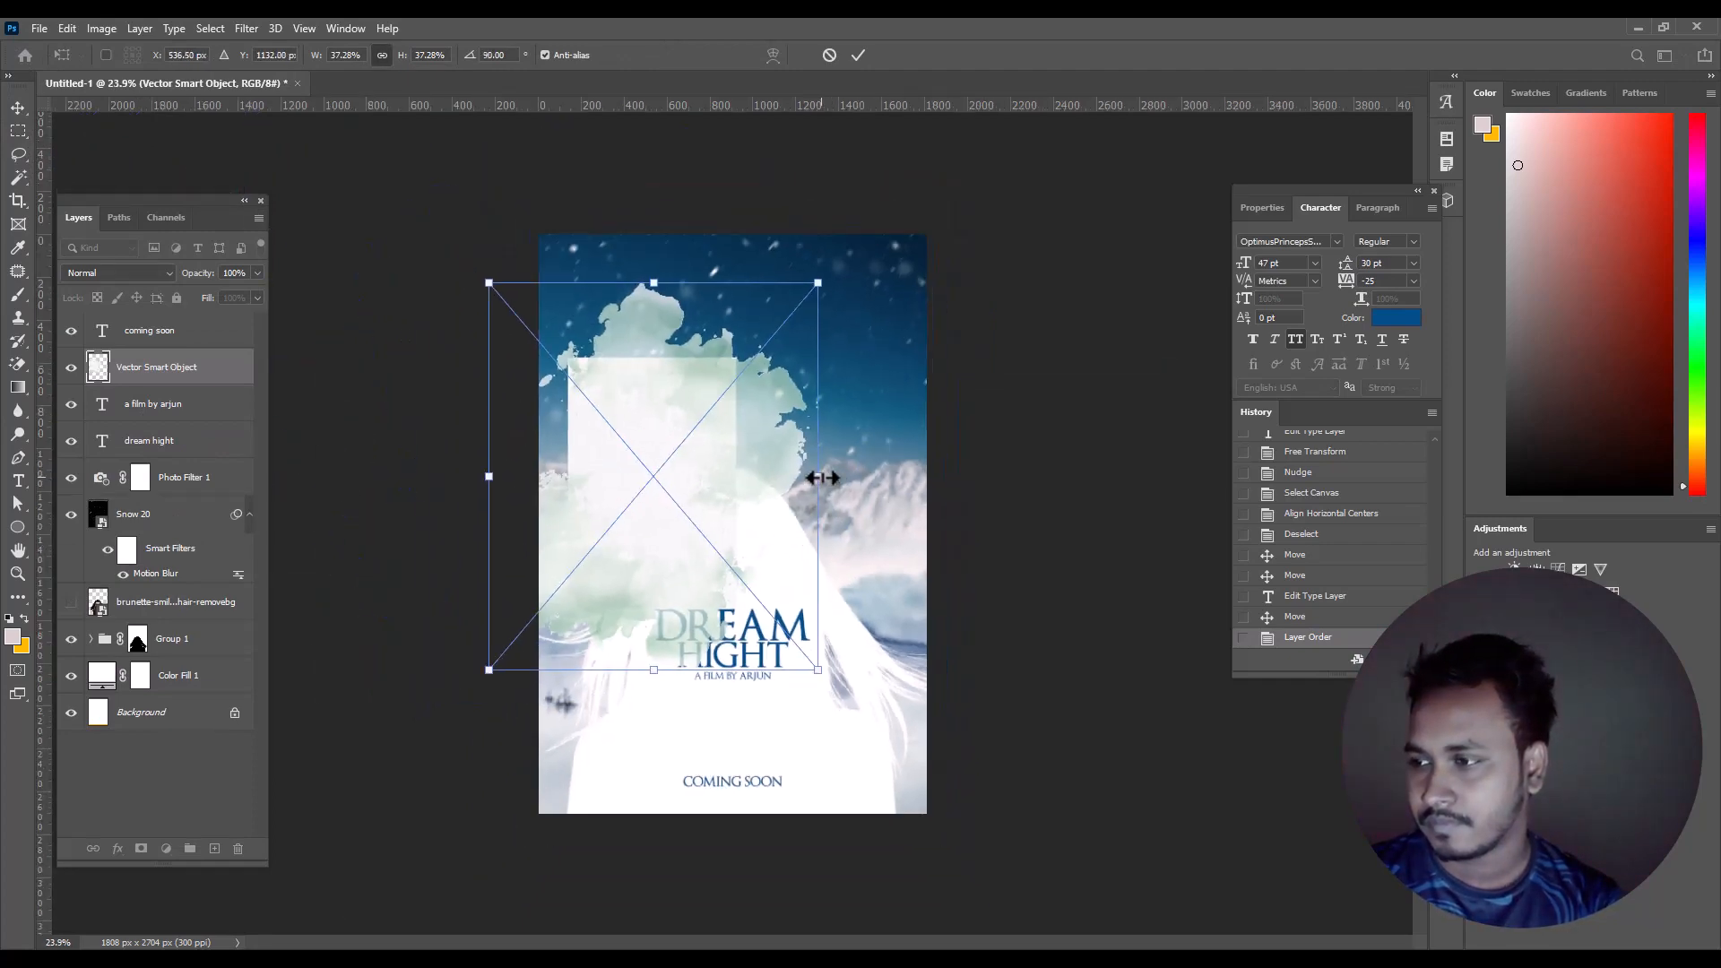
left_click_drag(819, 477, 1381, 476)
left_click_drag(1029, 535, 825, 557)
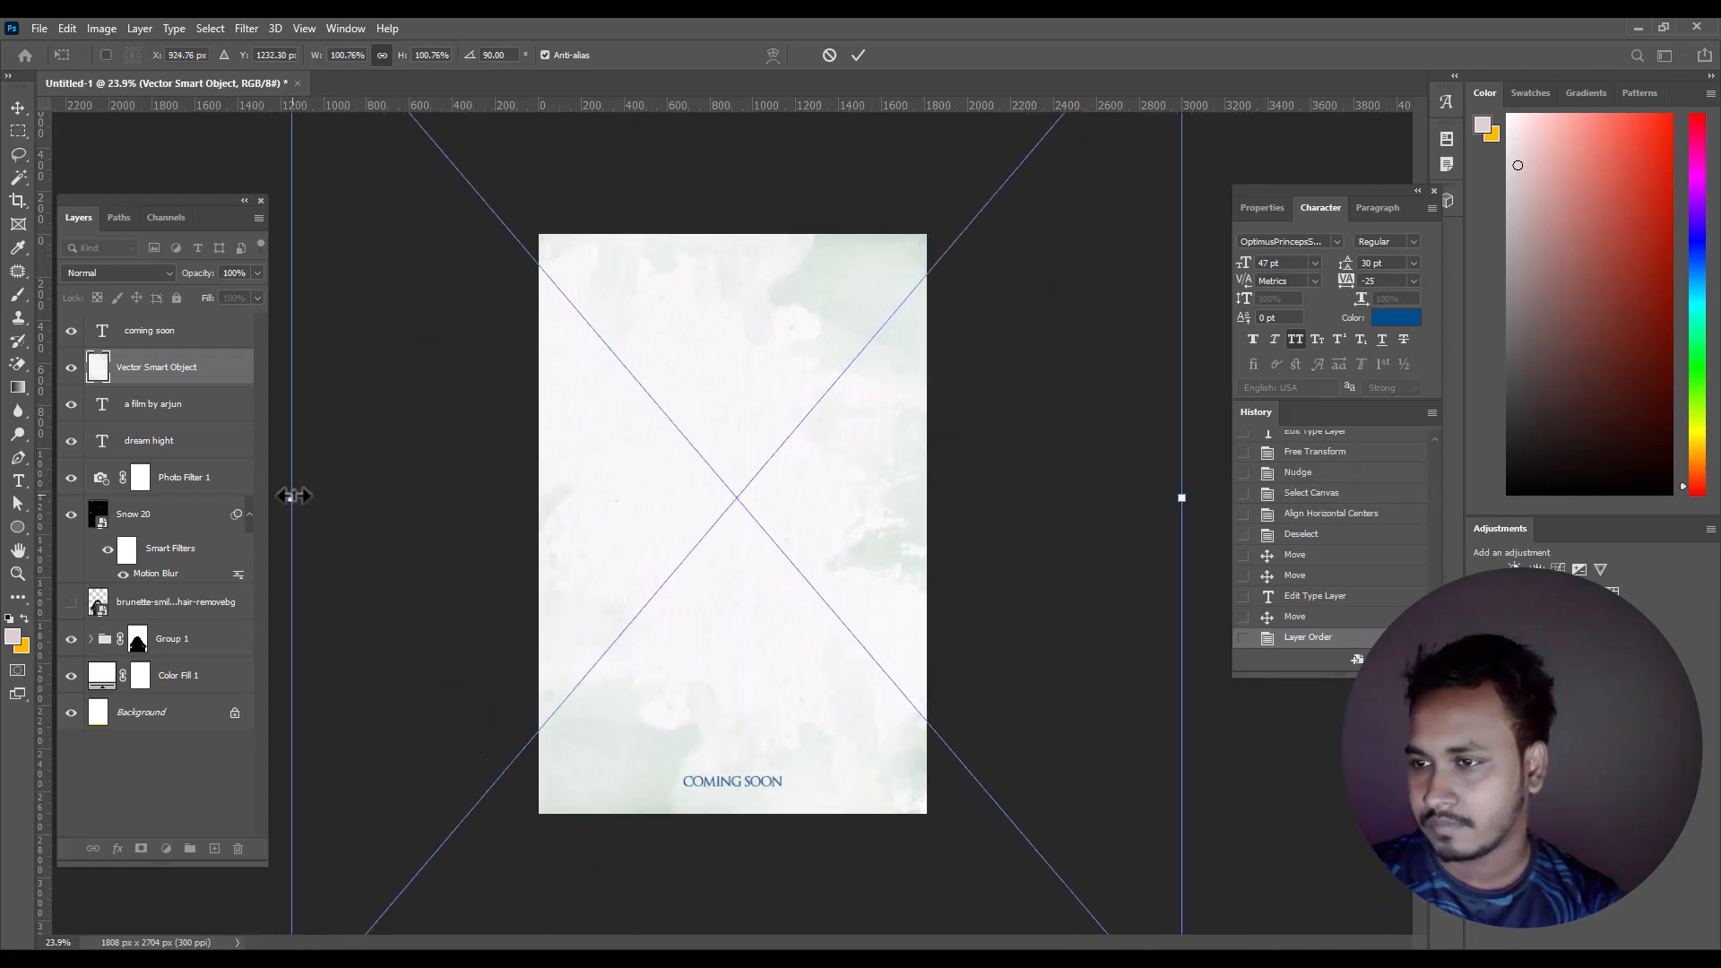
left_click_drag(294, 496, 401, 495)
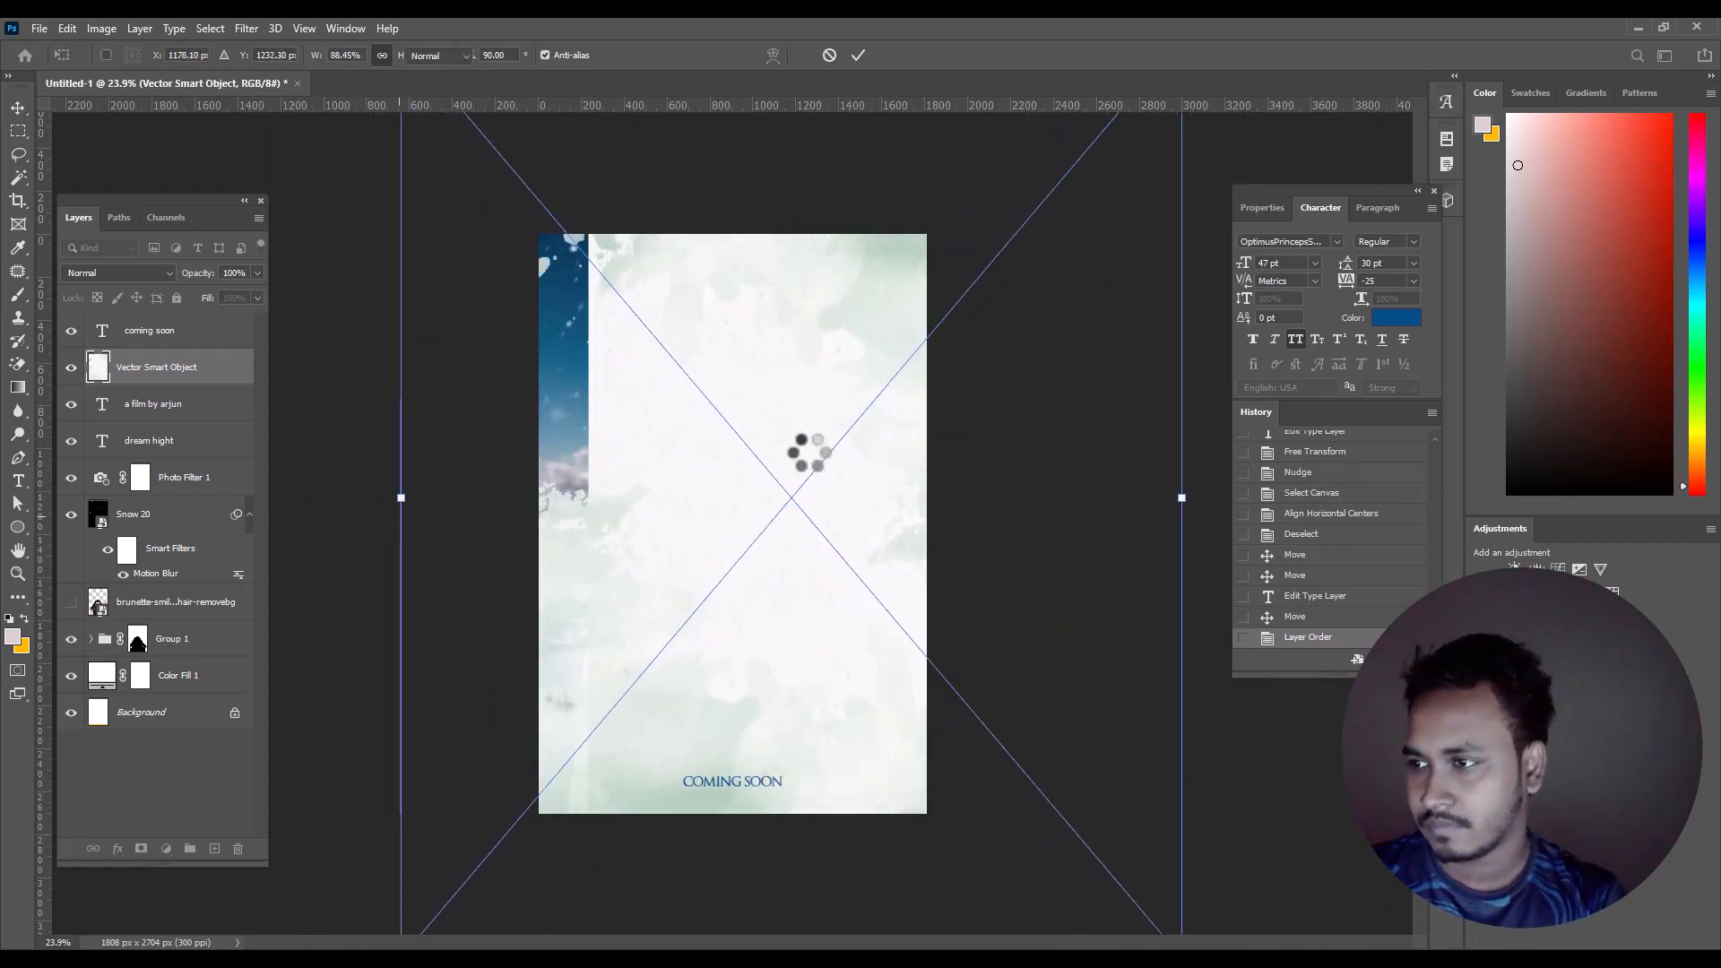
key("Return")
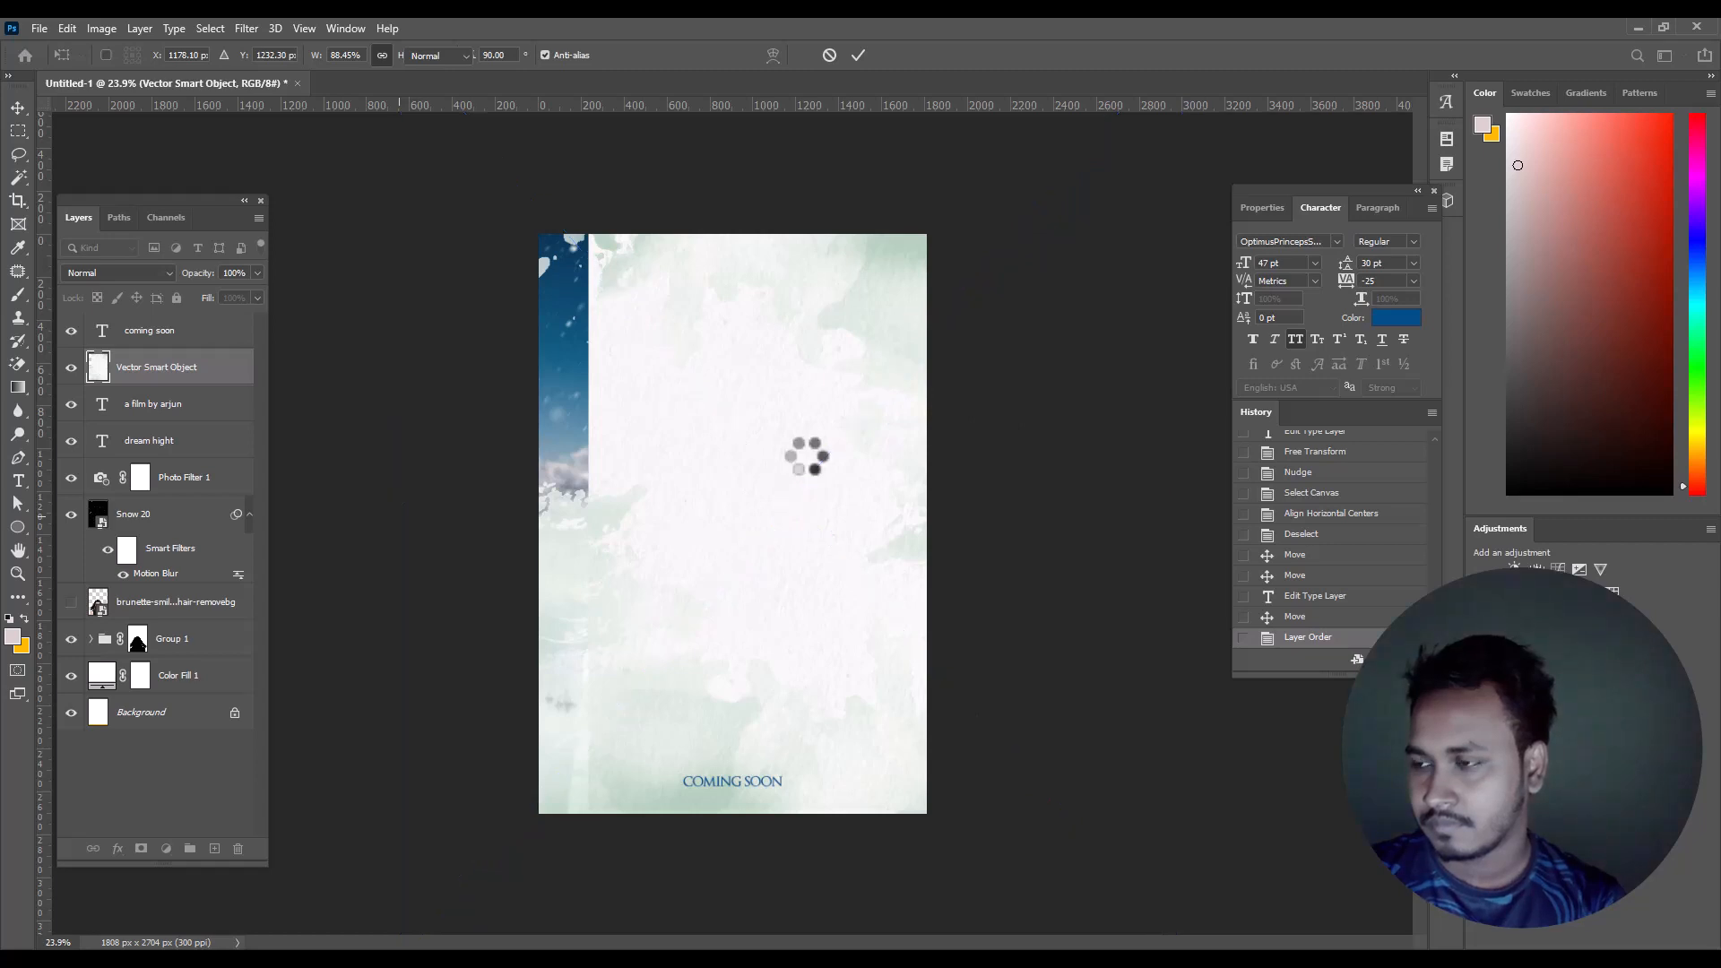
- Reposition the watercolour texture so it covers the whole poster, and move its layer above all the others
key("m")
key("v")
left_click_drag(749, 461, 722, 500)
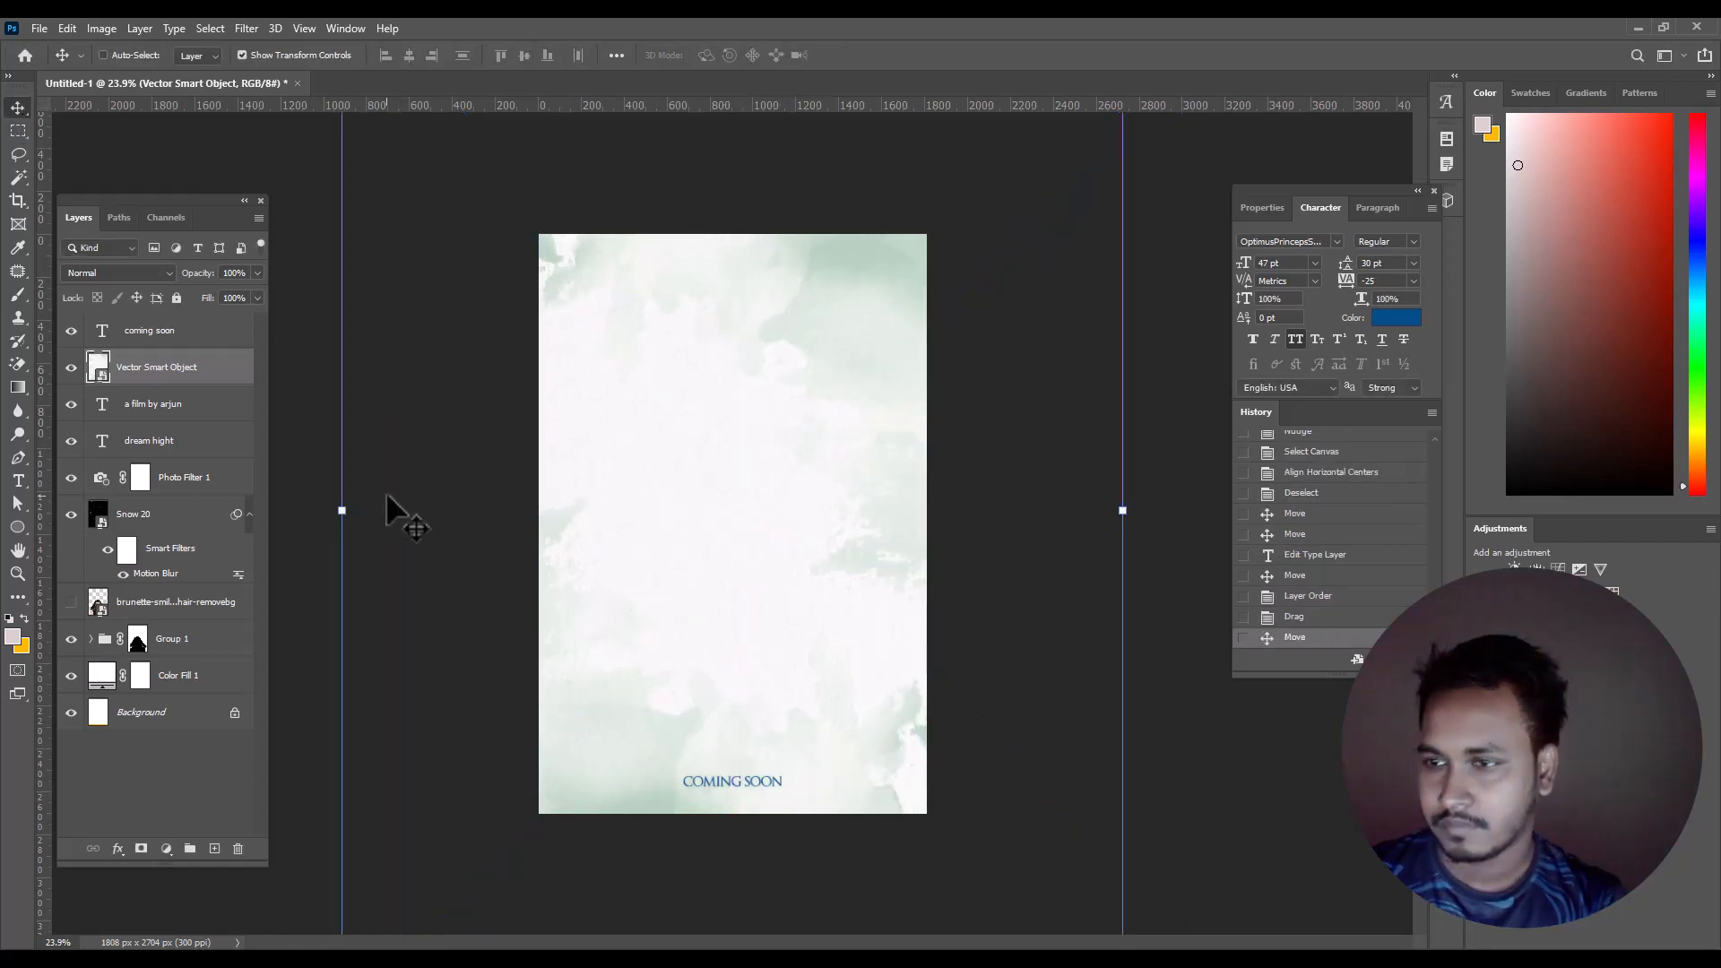
left_click_drag(167, 377, 152, 330)
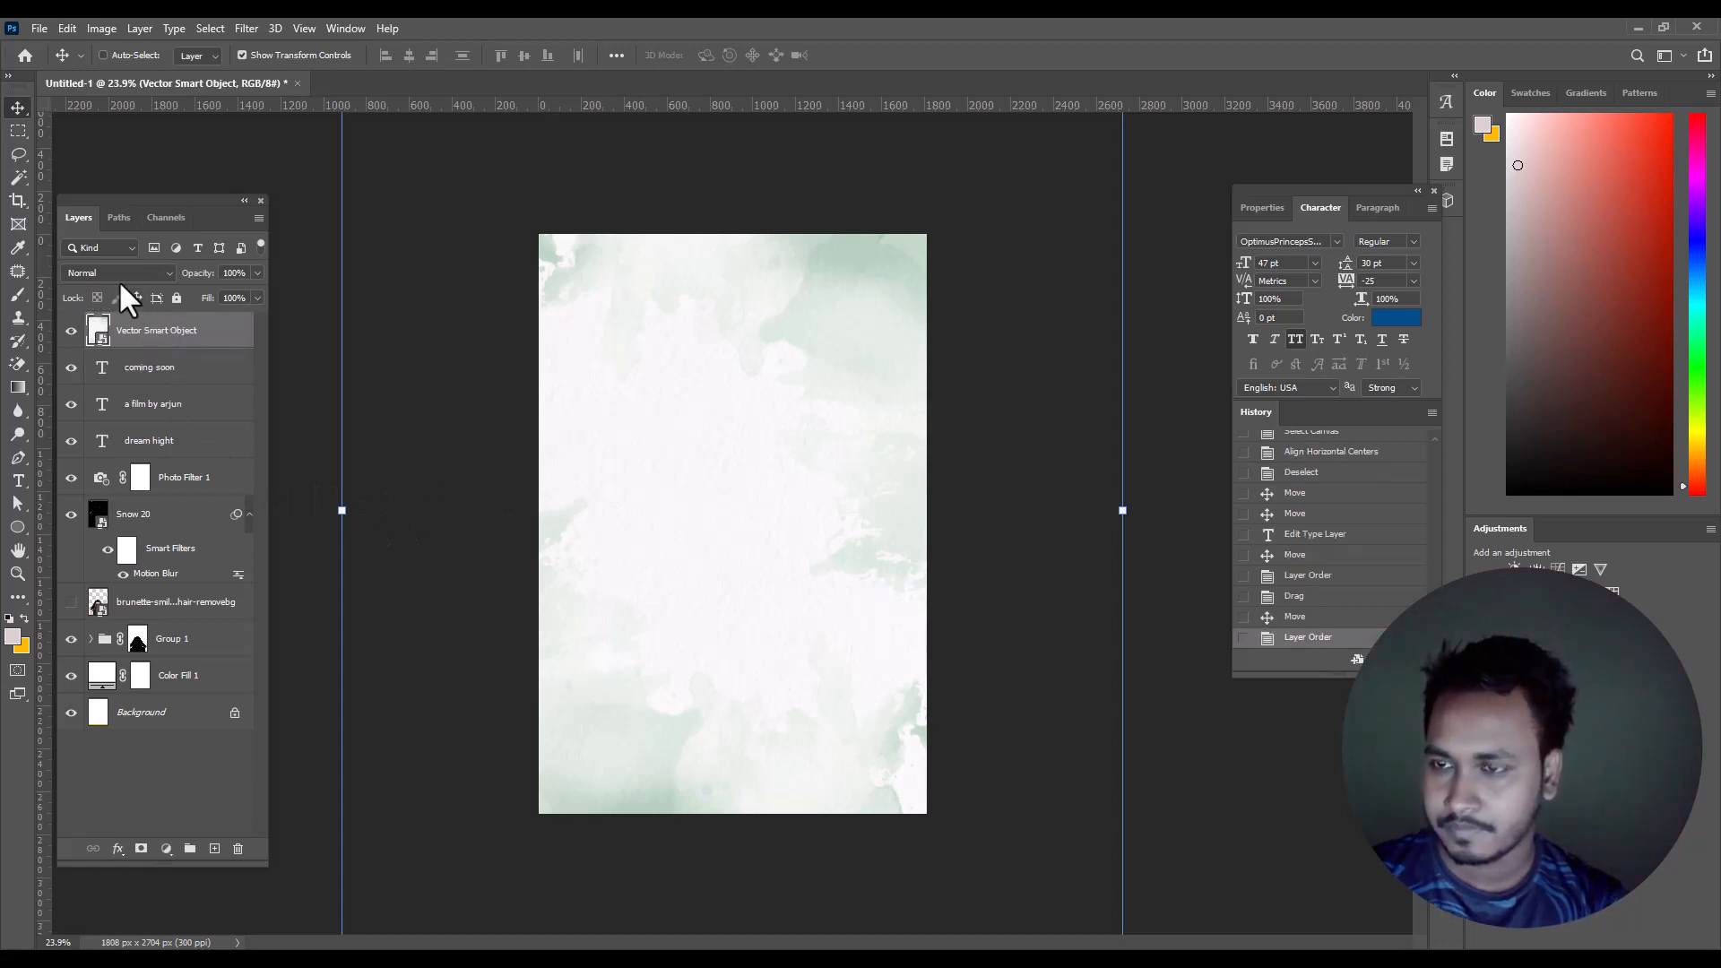
- Add a Black & White adjustment clipped to the watercolour texture, and group the adjustment with the texture
left_click(166, 848)
left_click(219, 717)
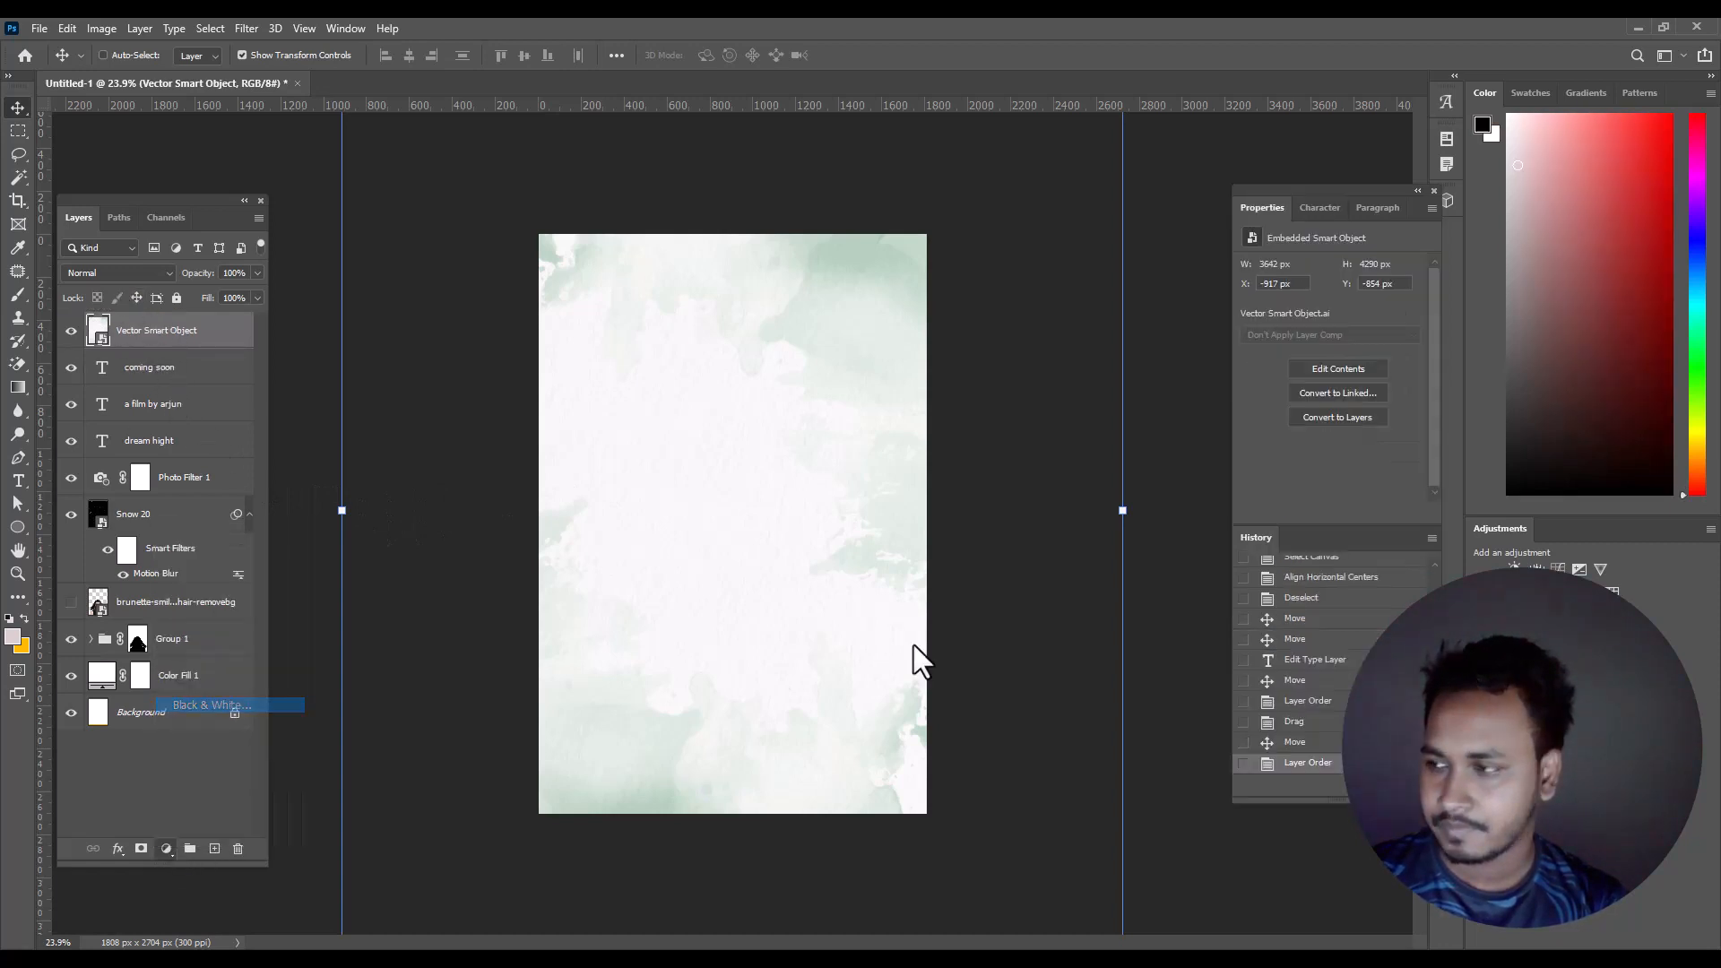
left_click(1286, 511)
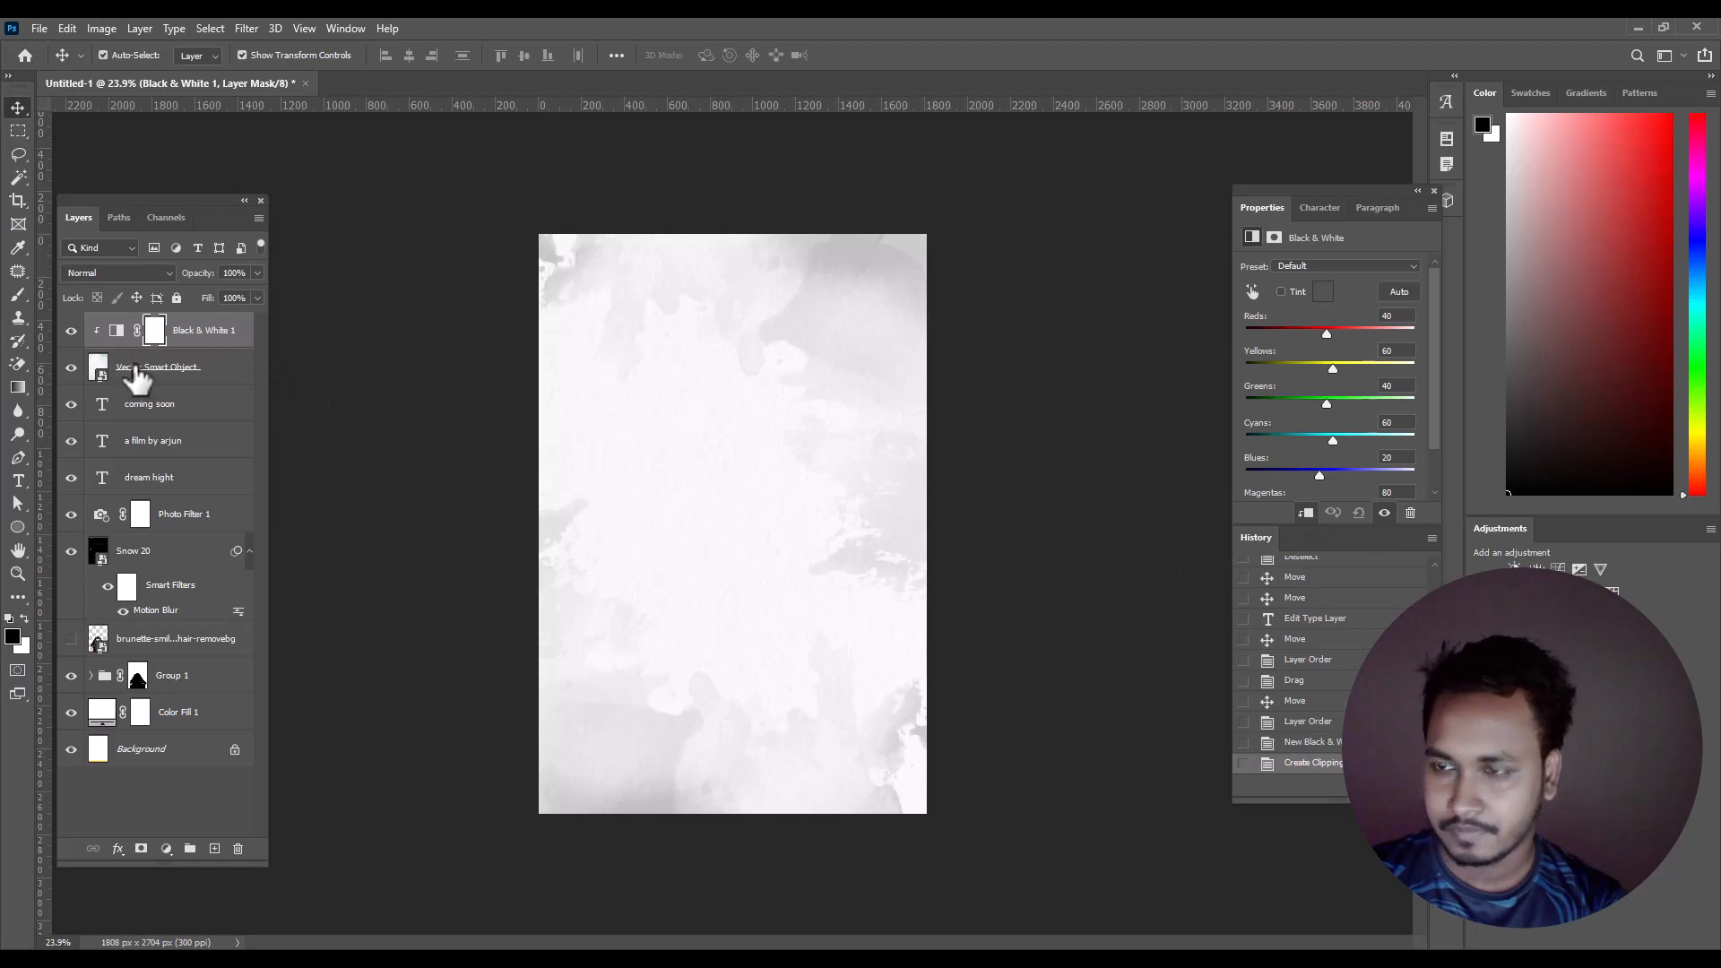
left_click_drag(139, 369, 131, 342)
key("ctrl+g")
- Try a range of blend modes on the texture group, including Darken, Linear Burn, Screen and Soft Light
left_click(105, 270)
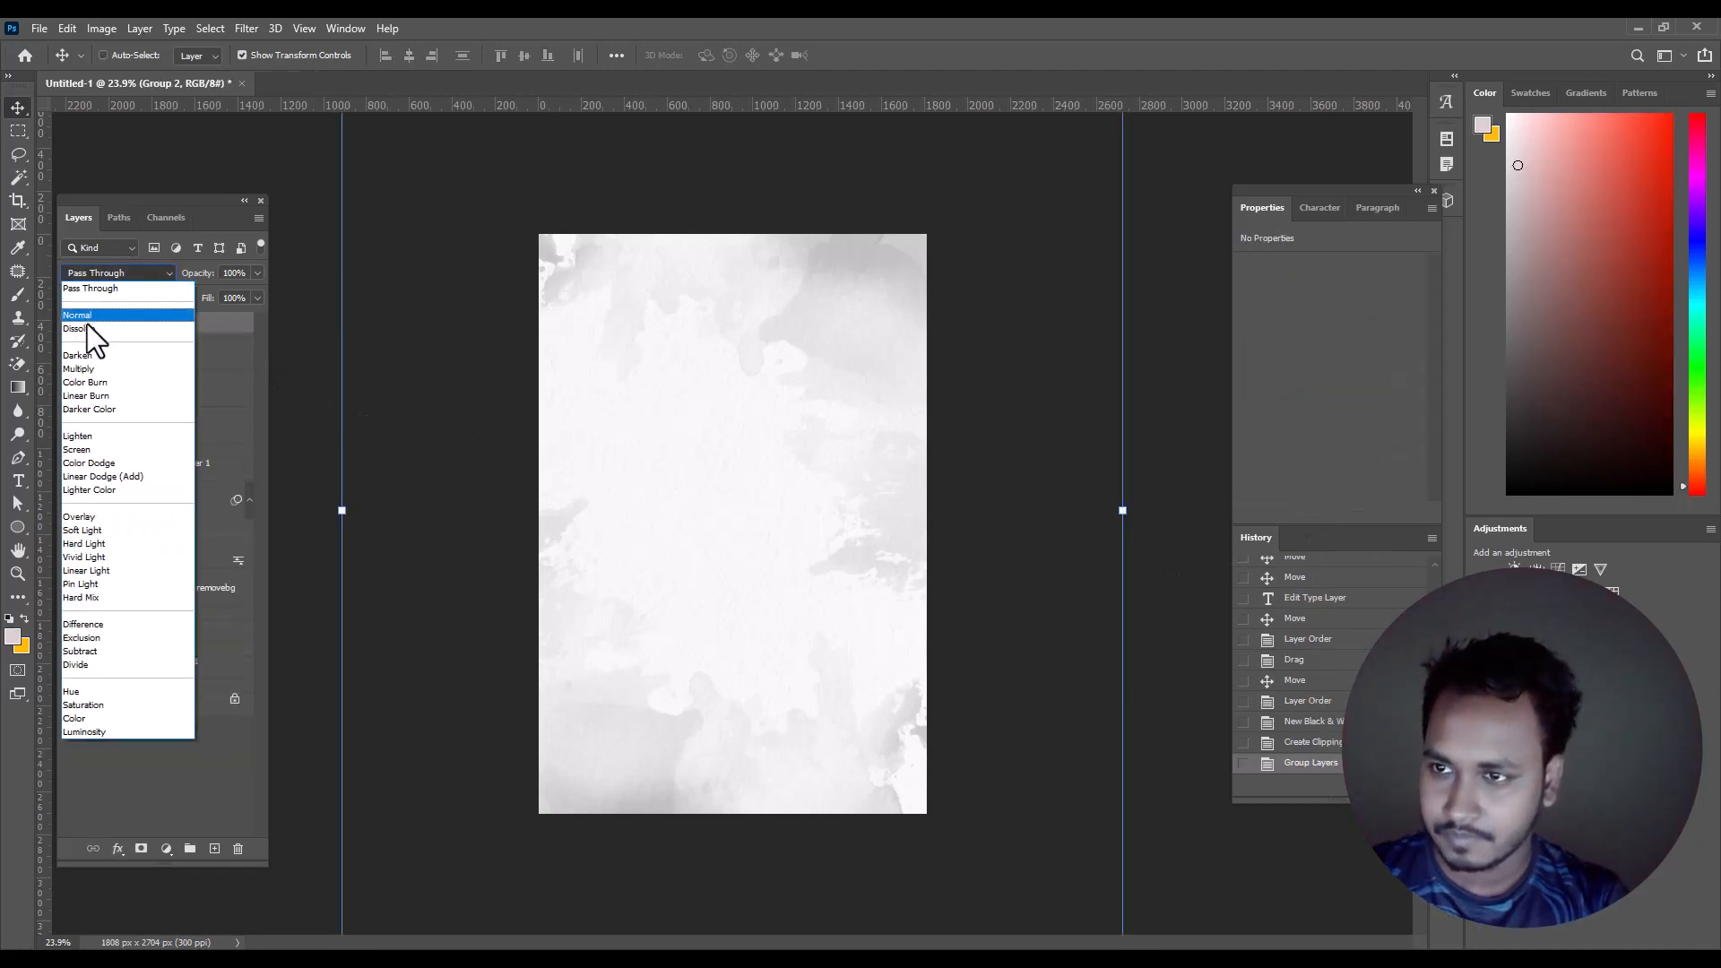
left_click(86, 367)
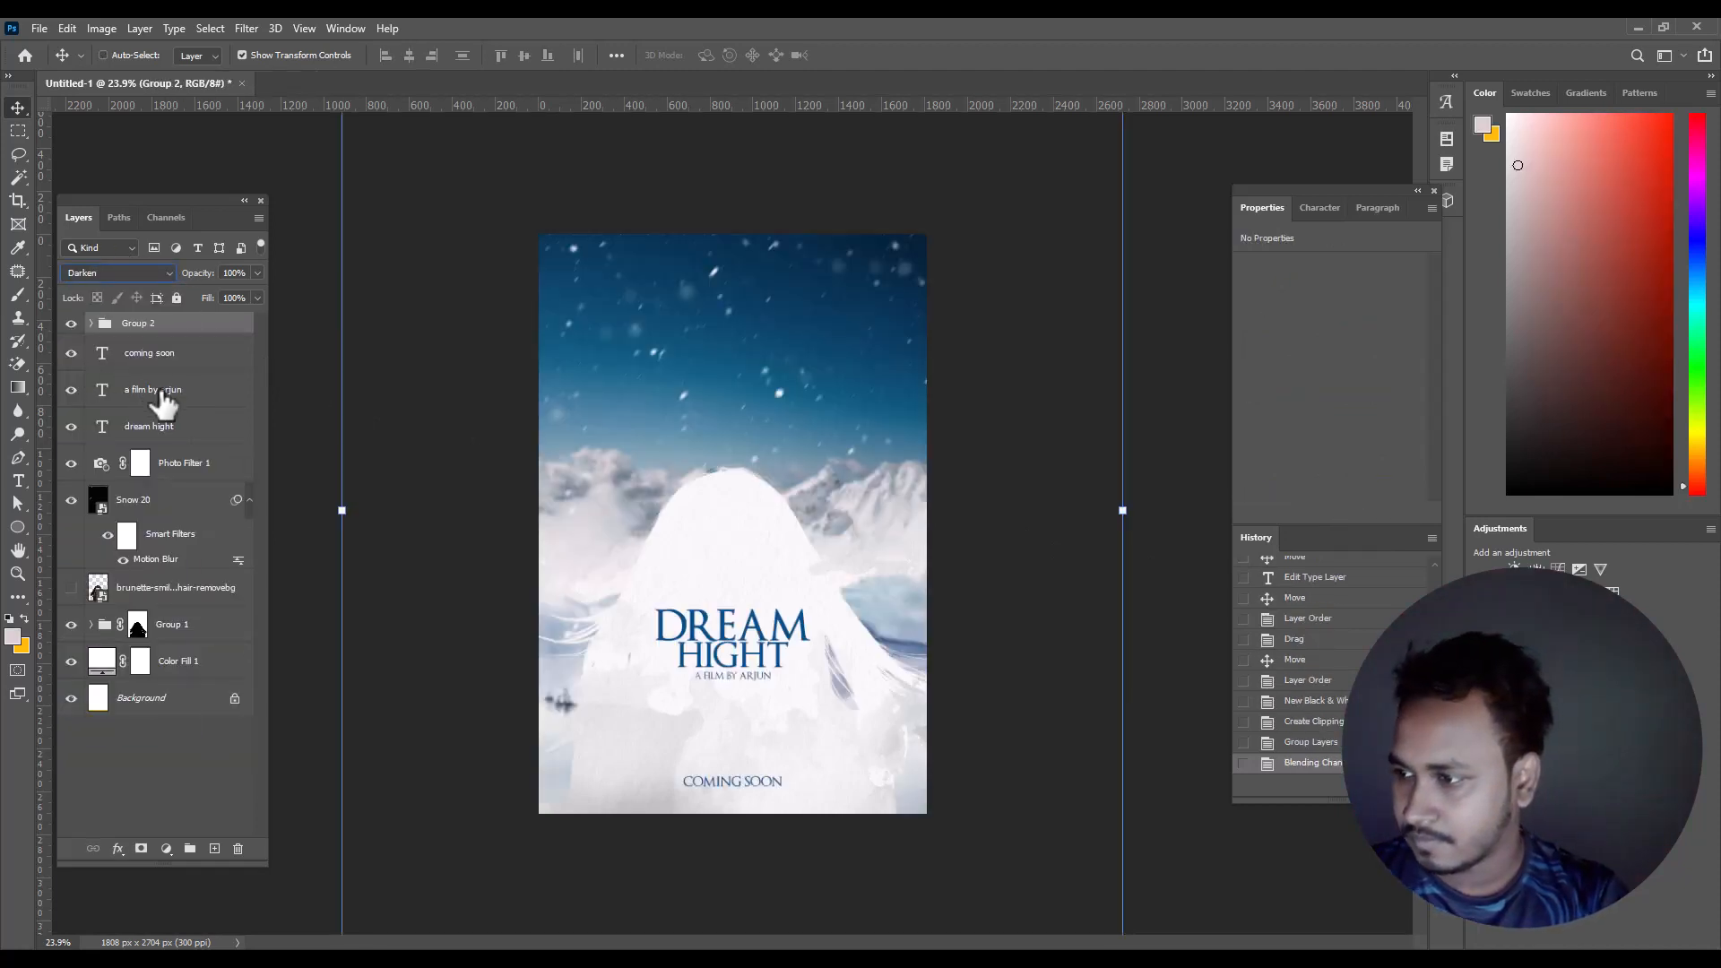
key("Down")
key("Down")
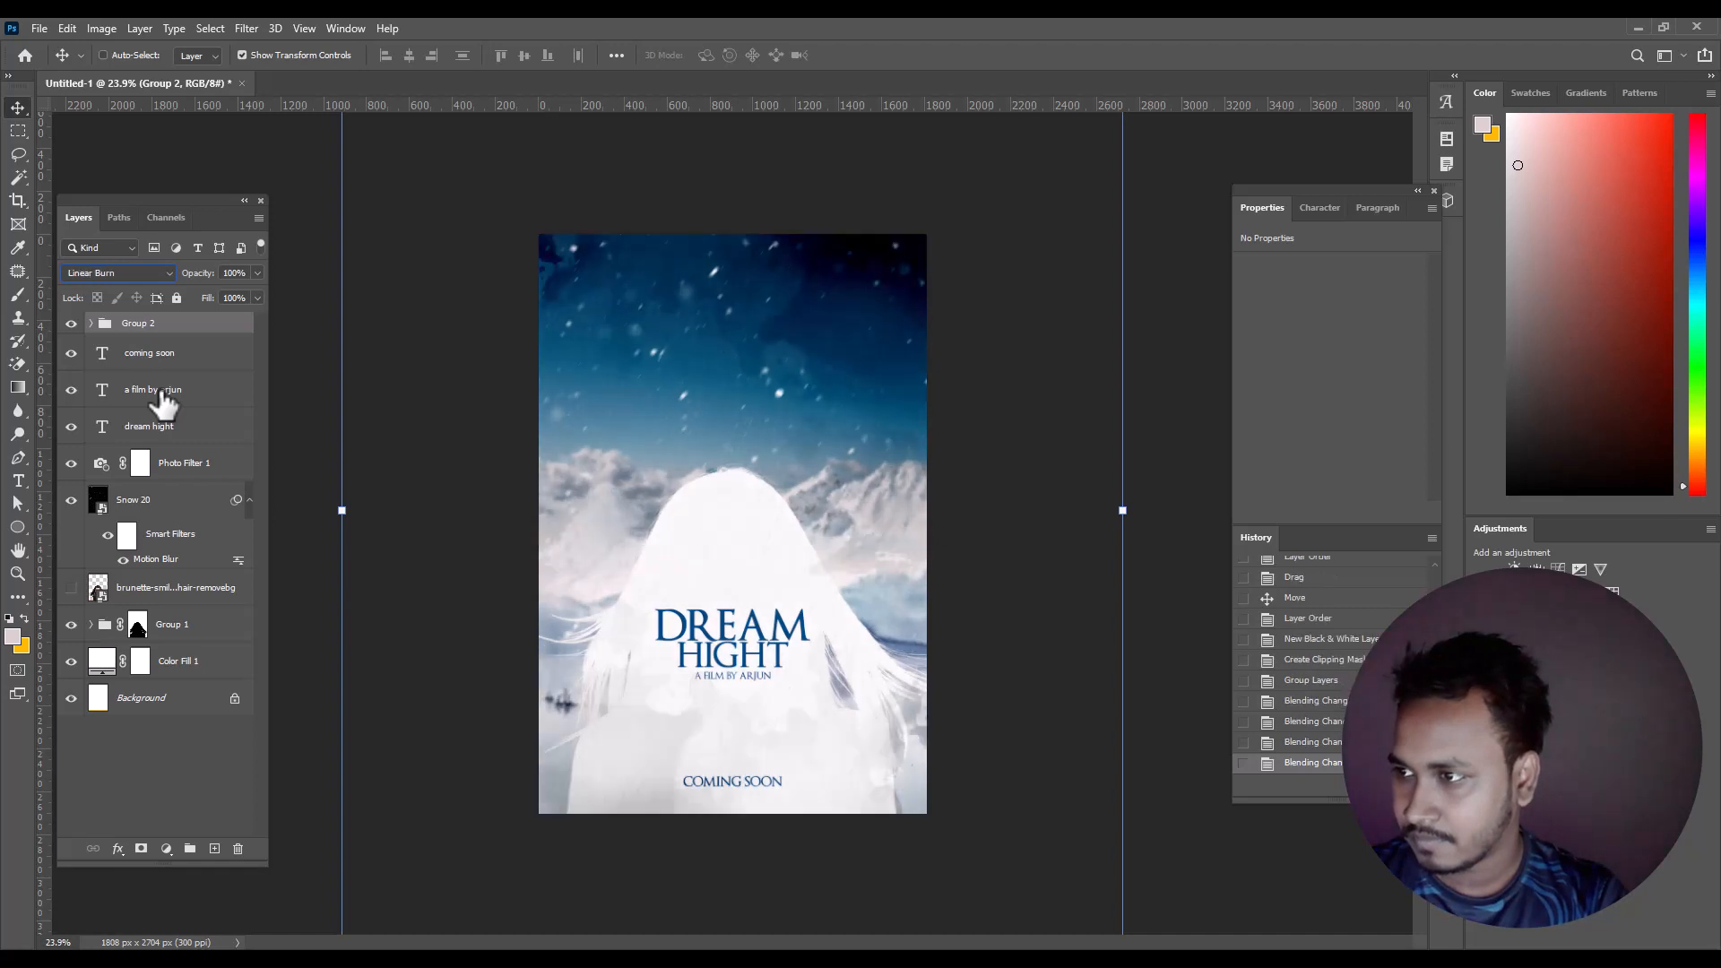
key("Down")
key("Down")
key("Down")
key("Down")
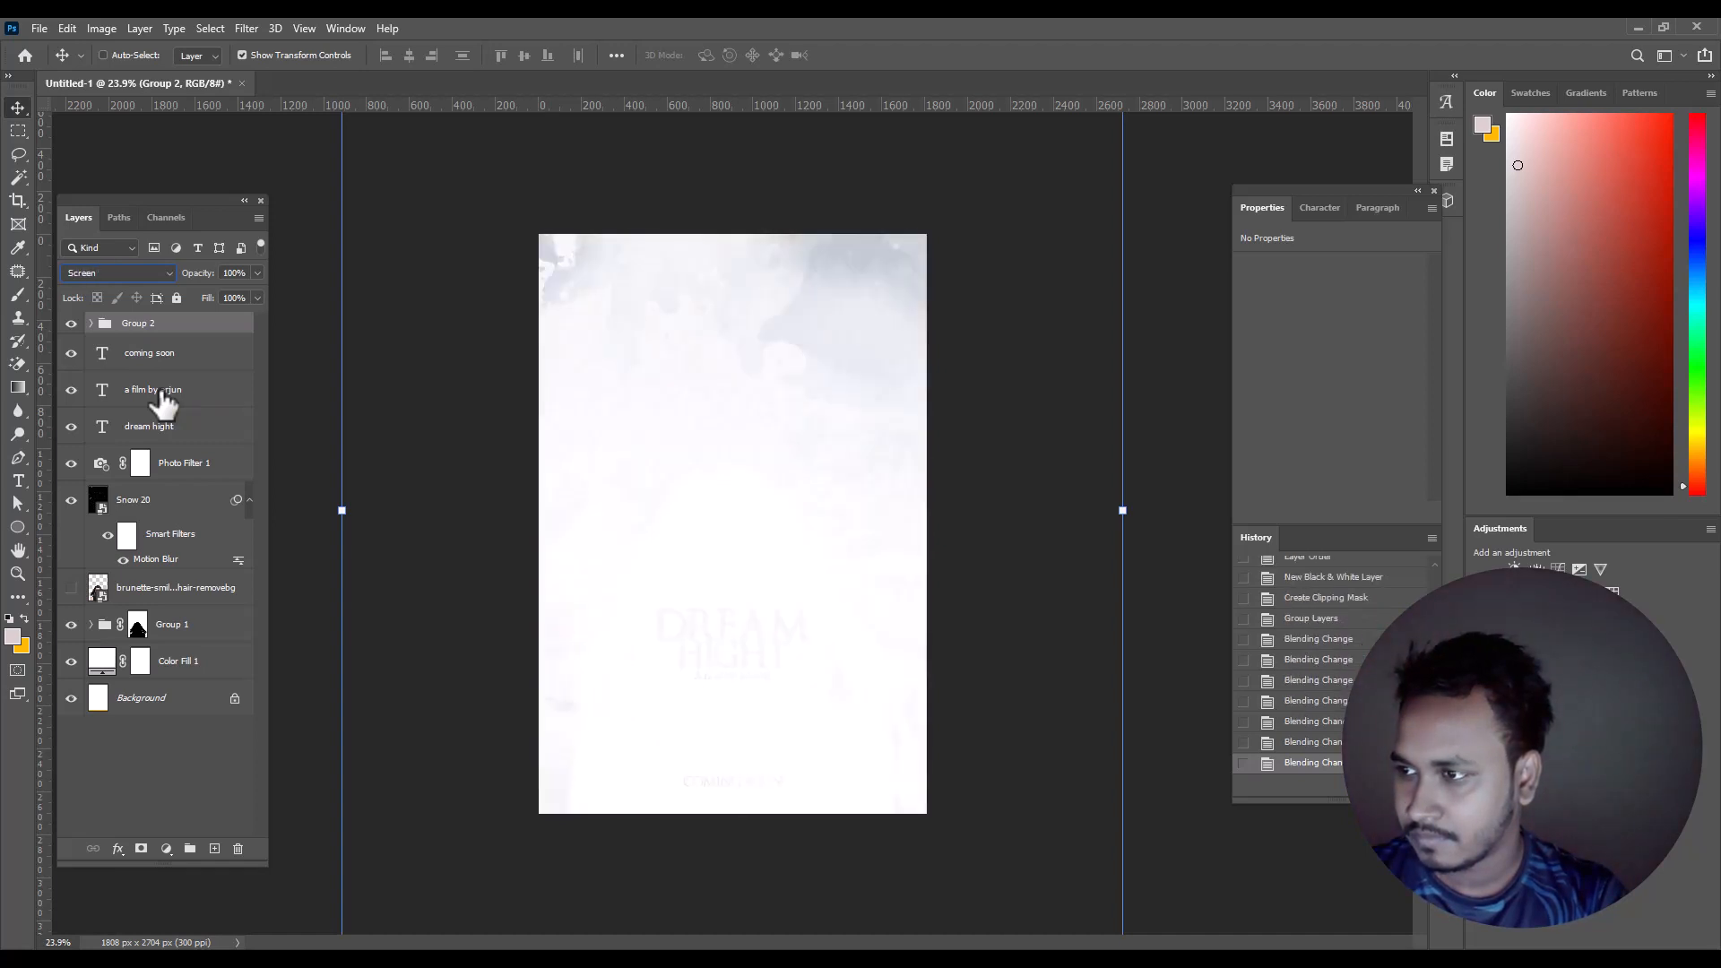
key("Down")
key("Down")
key("Down")
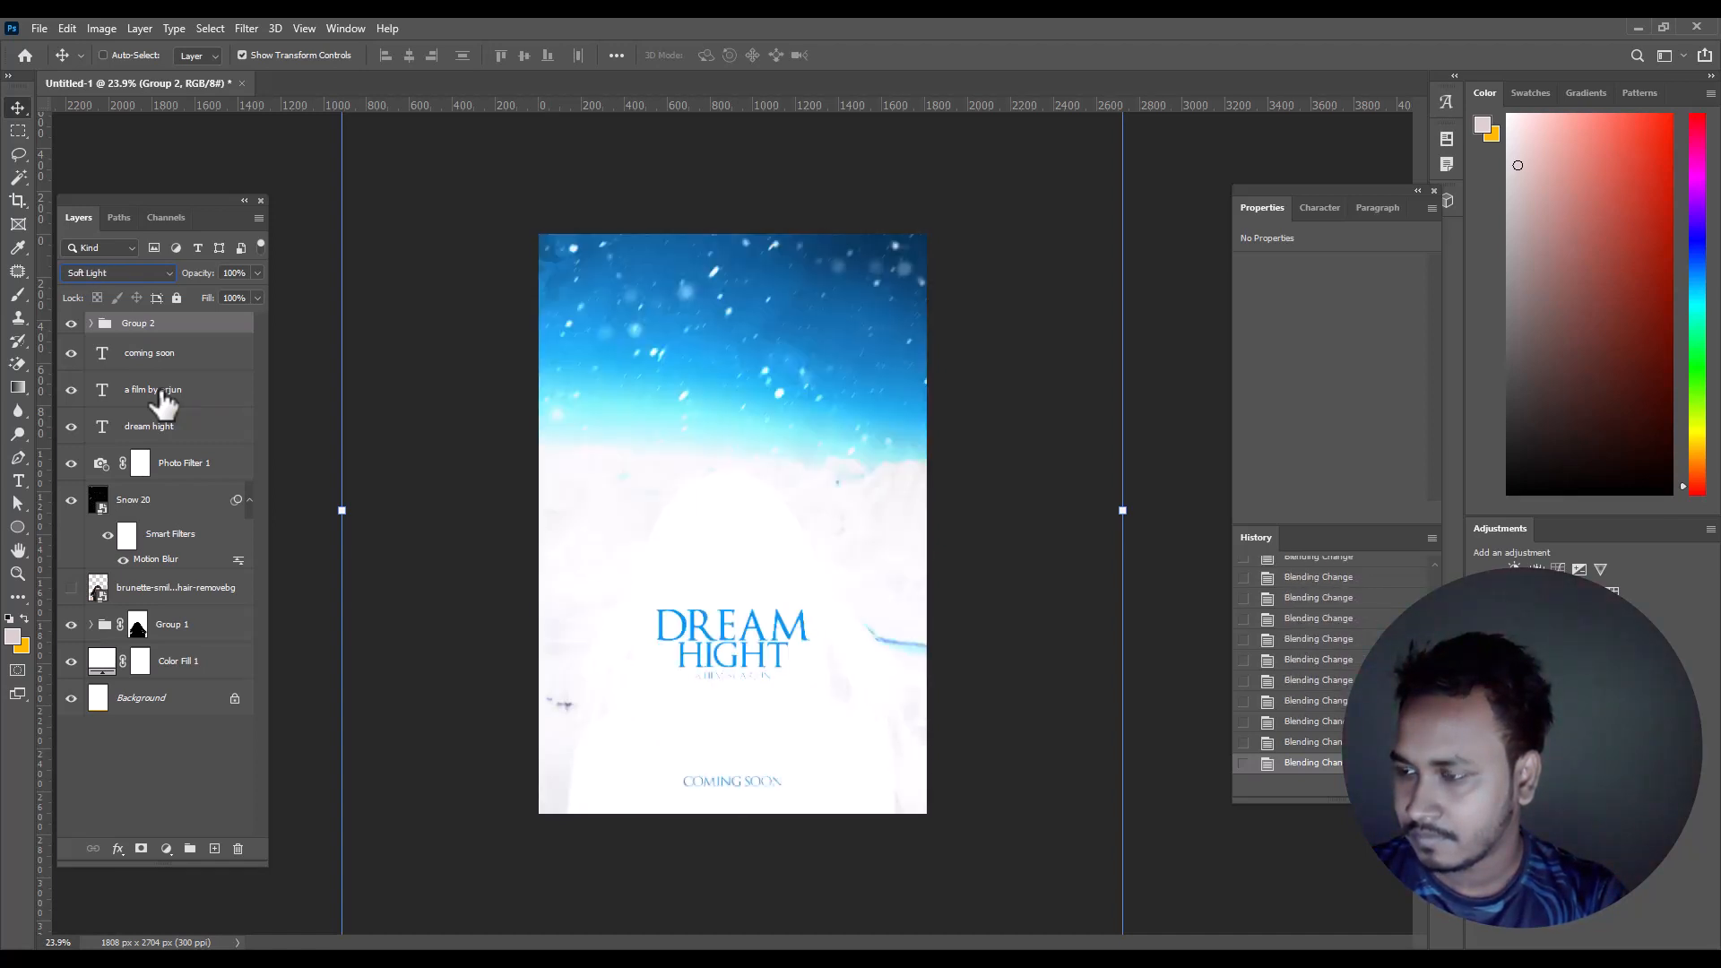
key("Down")
key("Up")
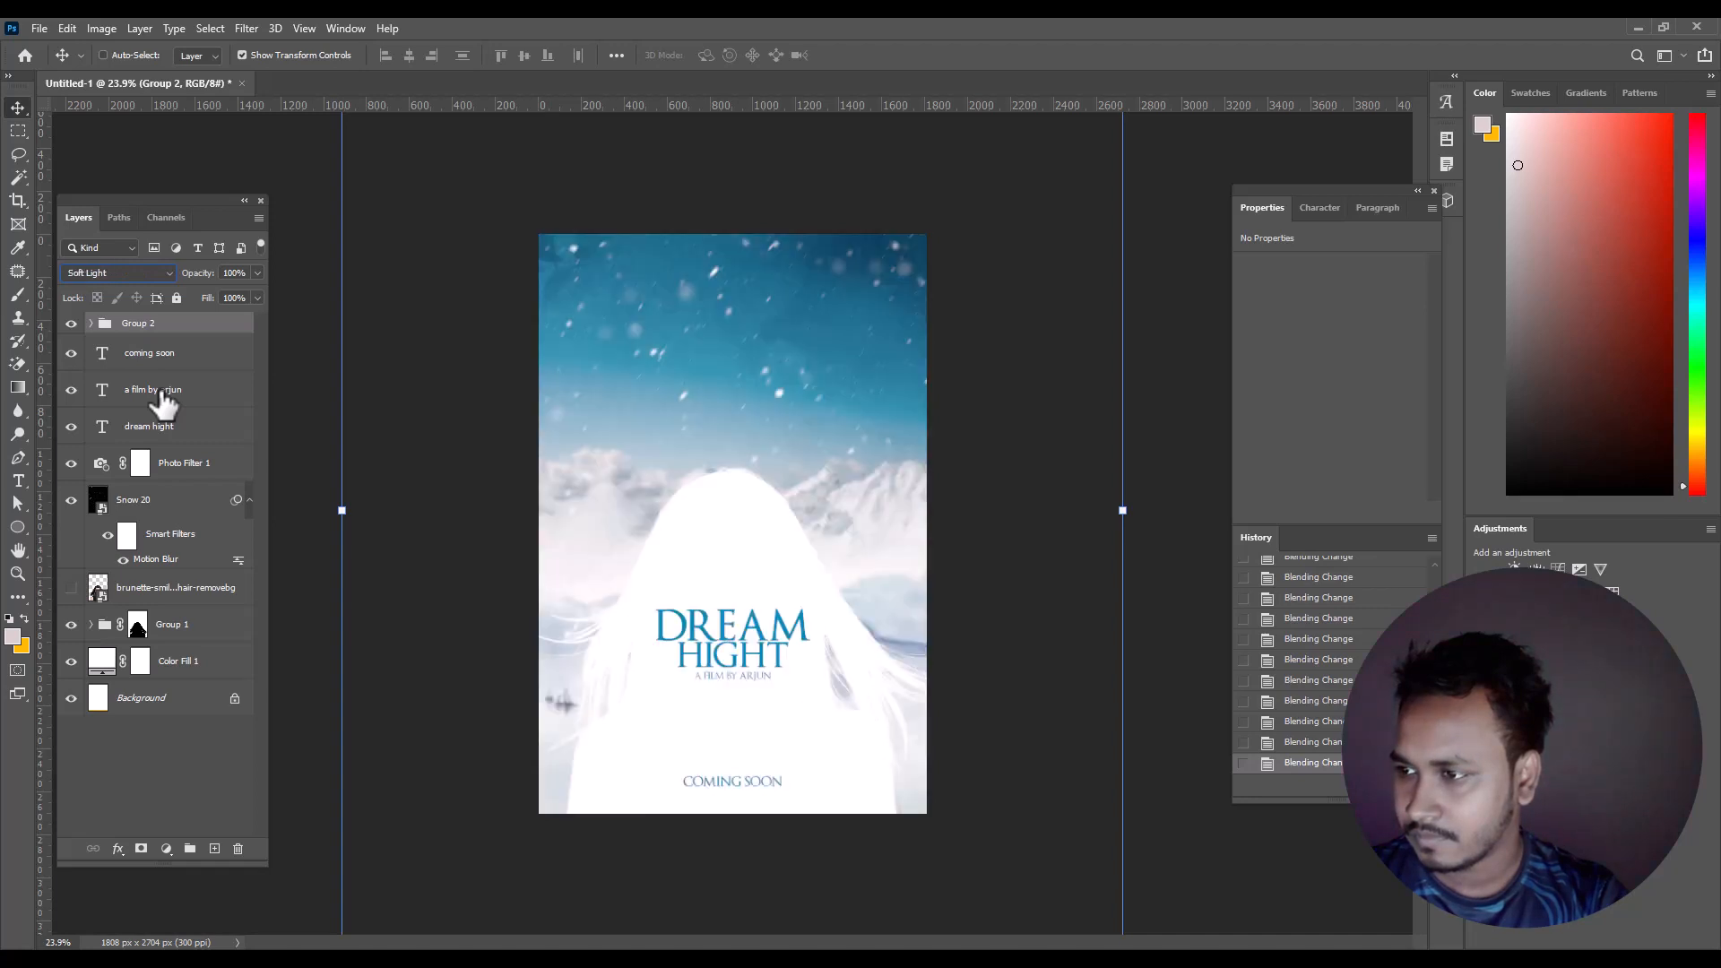
key("Down")
key("Down")
key("Down")
- Set the texture group's blend mode to Multiply
left_click(113, 273)
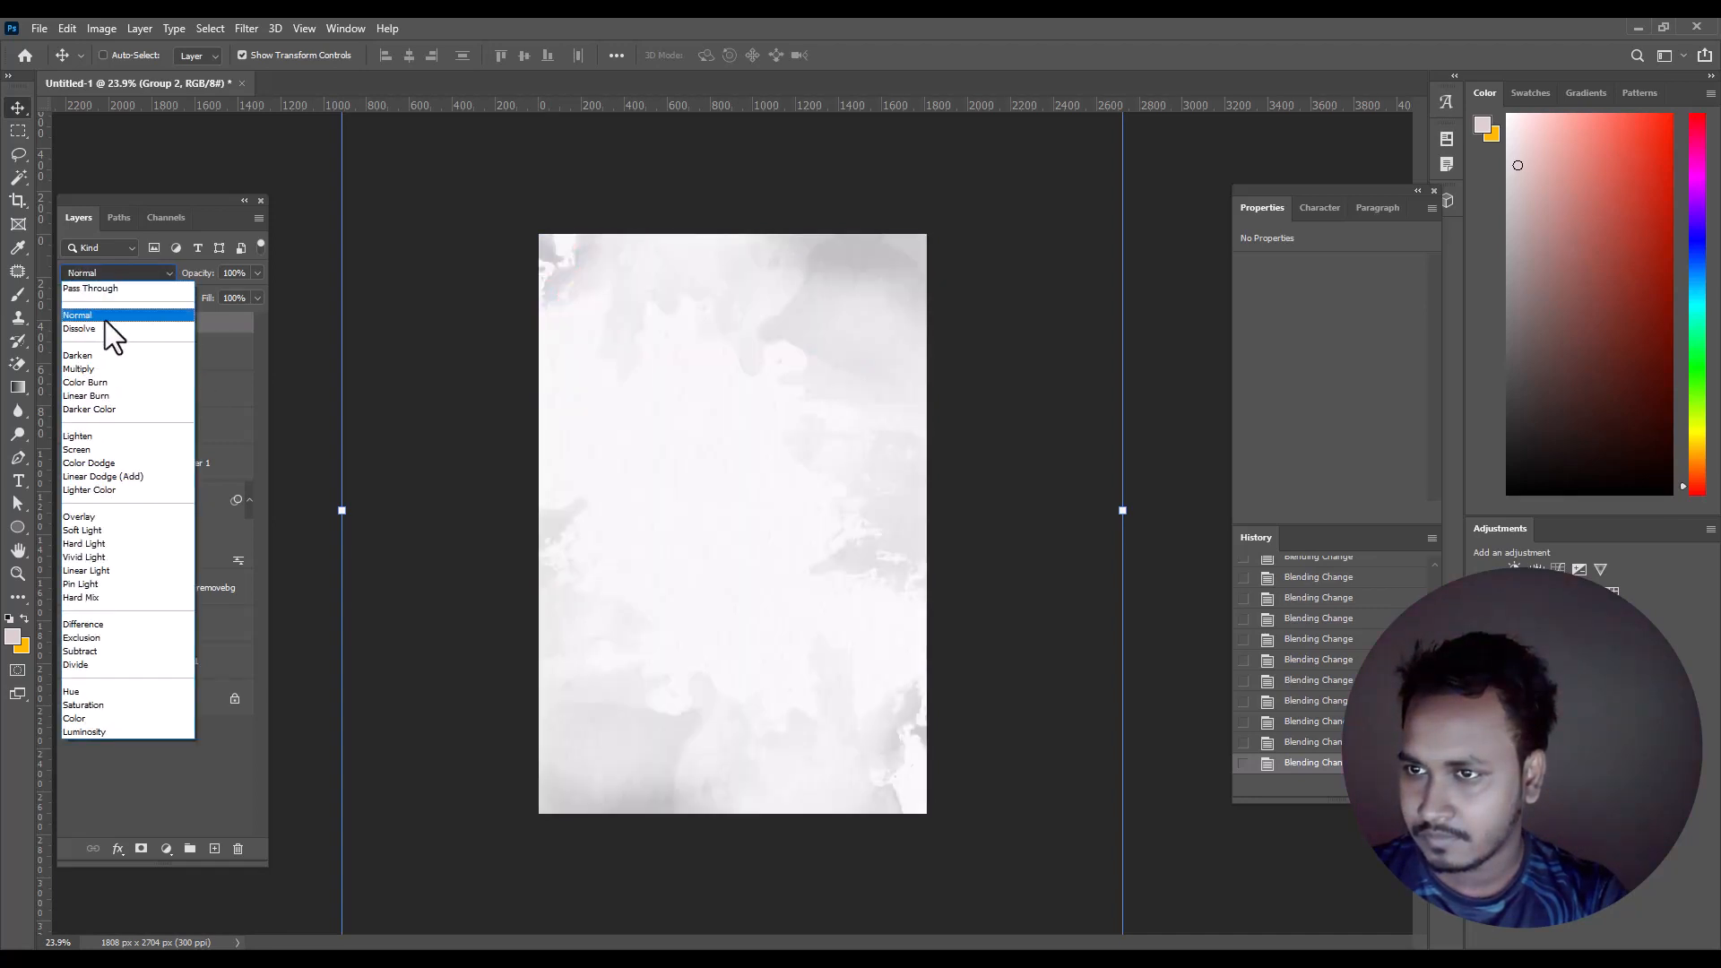
left_click(93, 369)
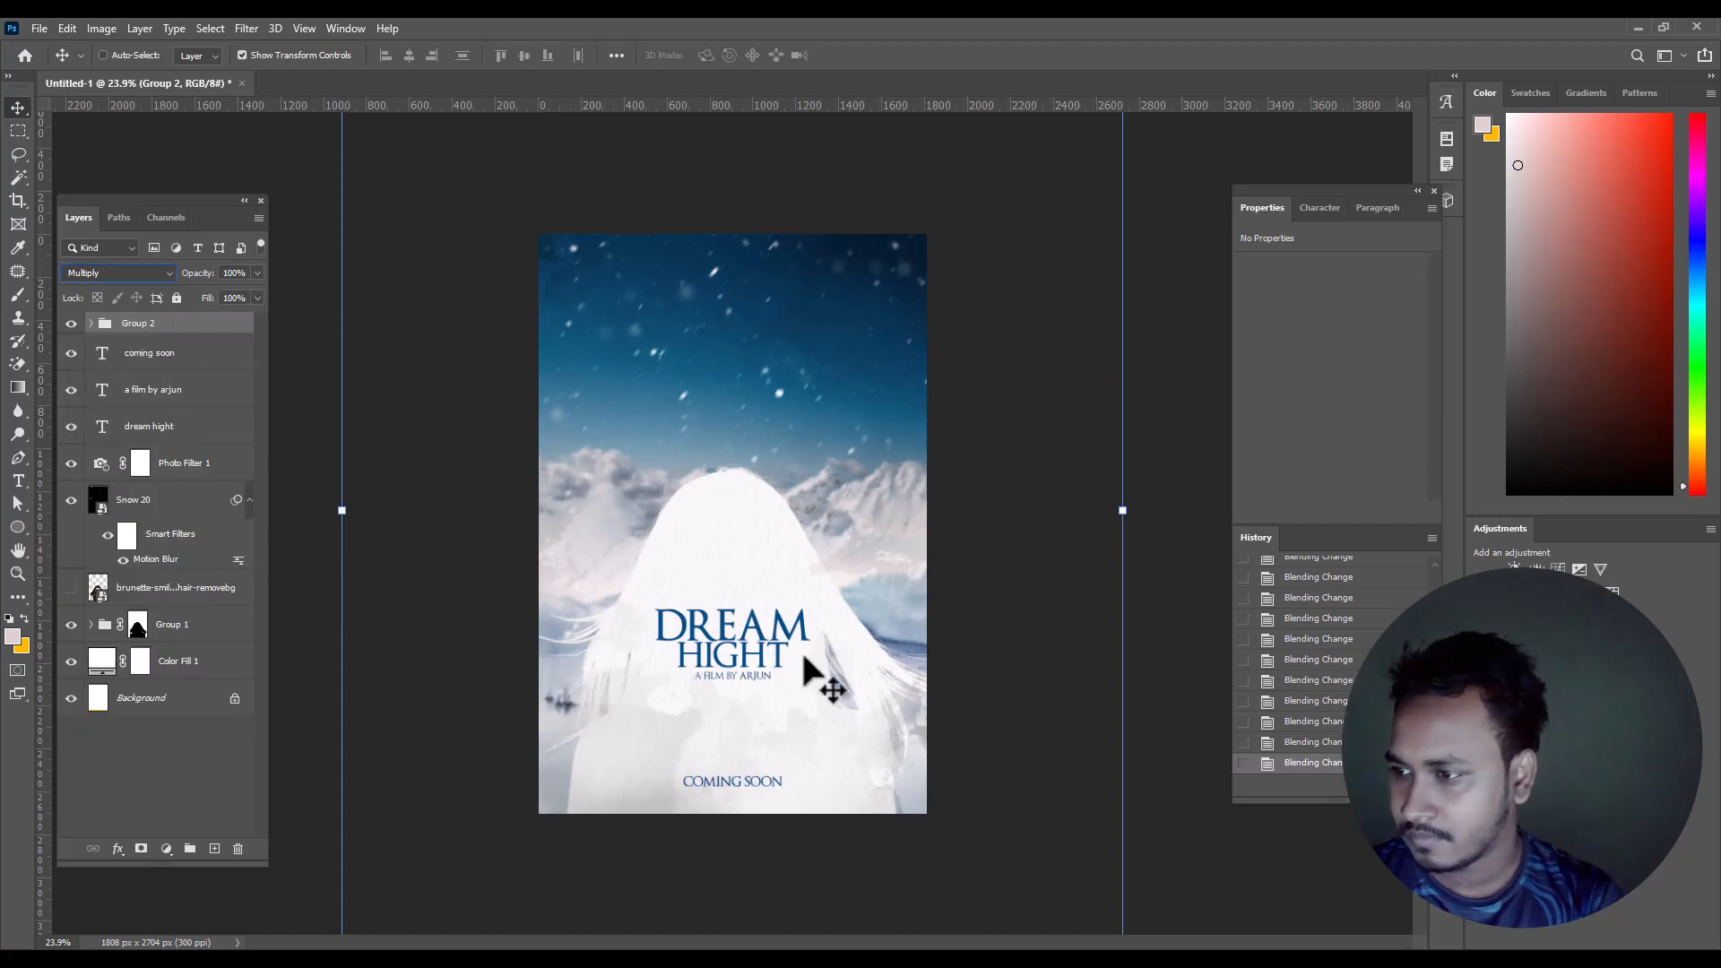
- Move the texture group beneath the masked landscape group, above Color Fill 1, and set its blend mode to Pass Through
left_click(813, 786, "ctrl")
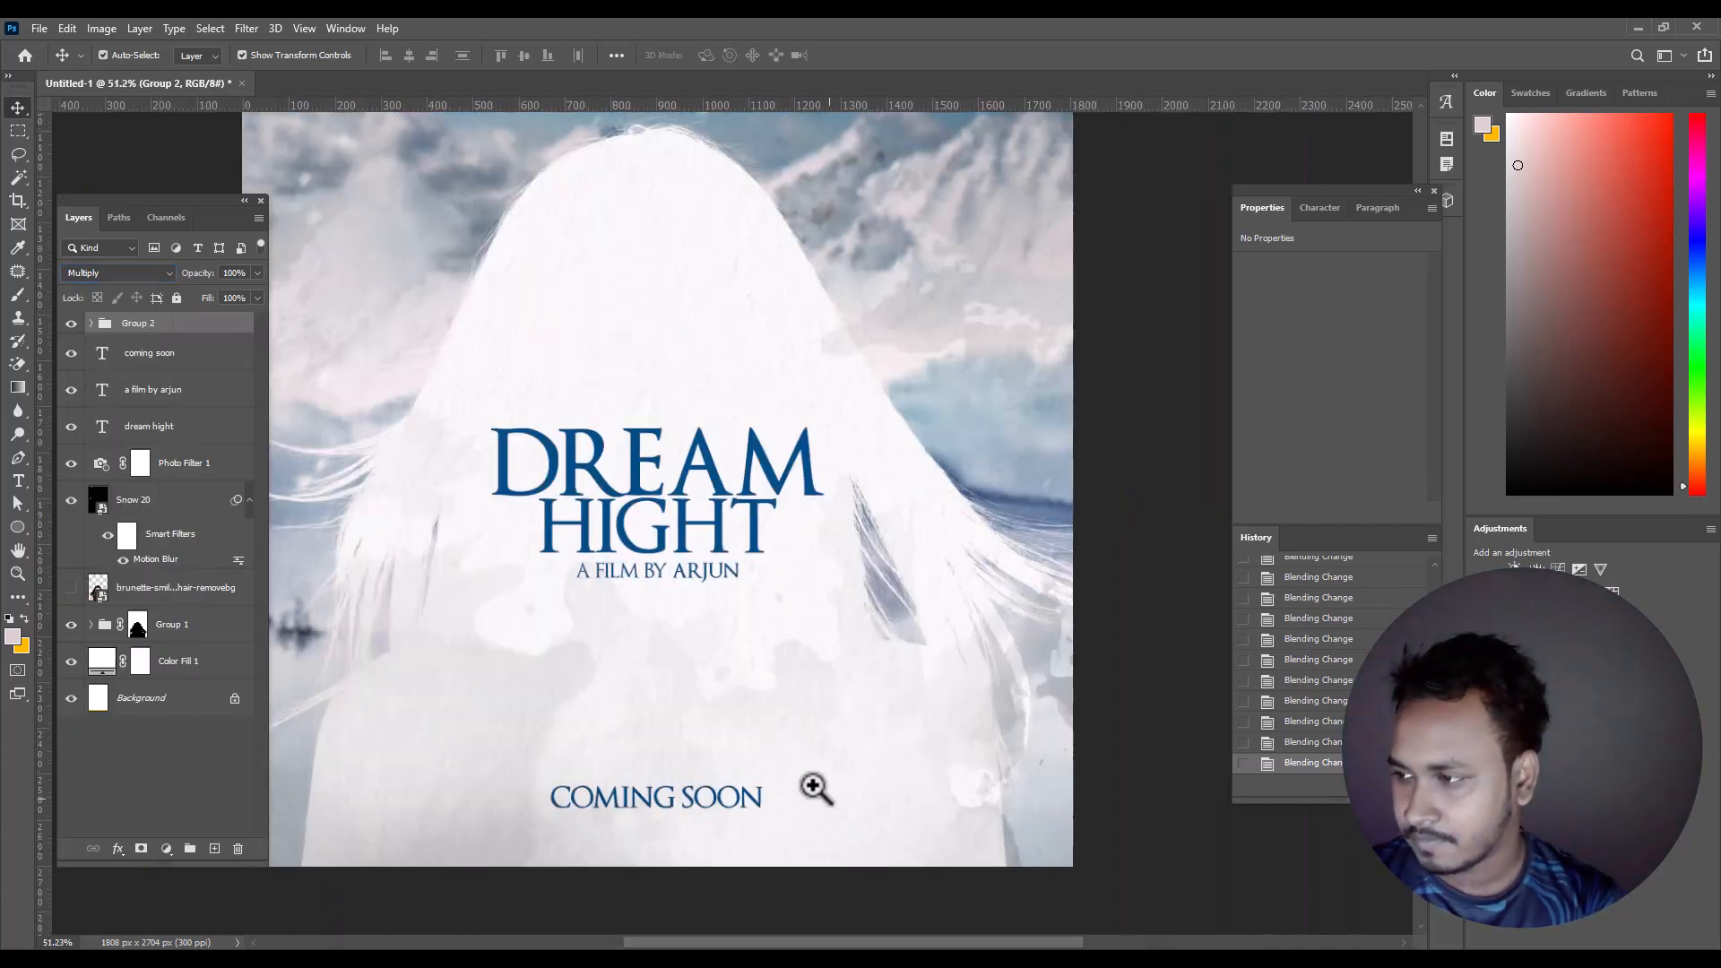
left_click_drag(813, 786, 772, 730)
left_click_drag(761, 389, 742, 773)
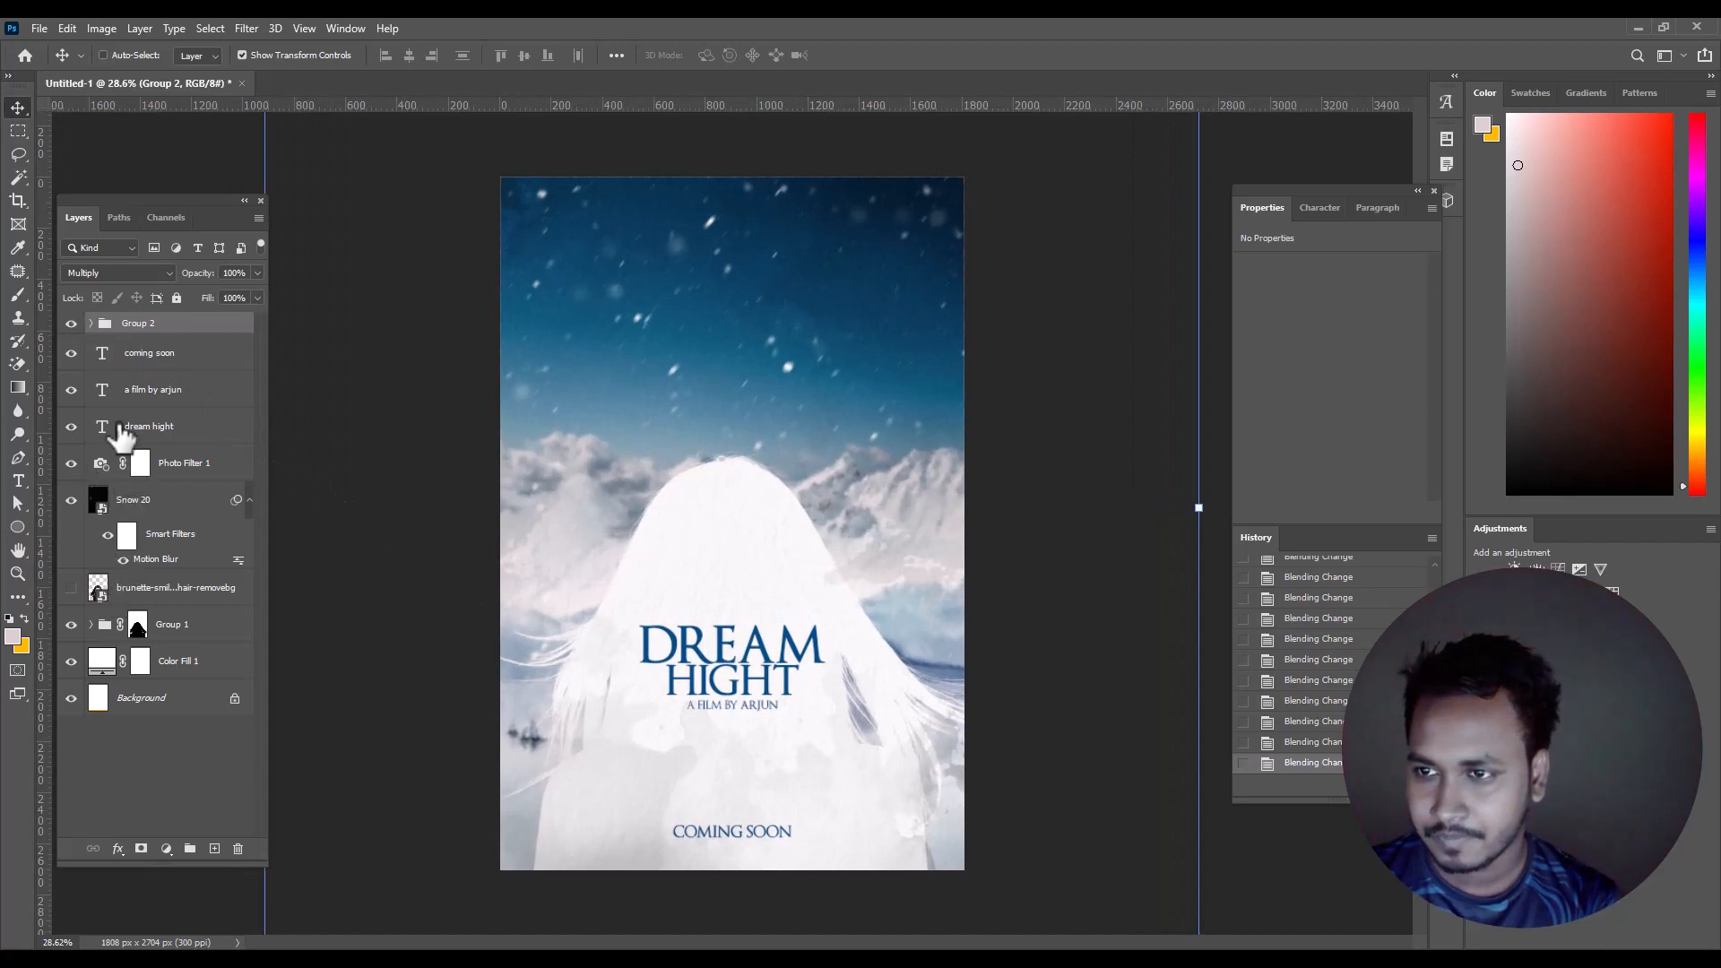
left_click(173, 474)
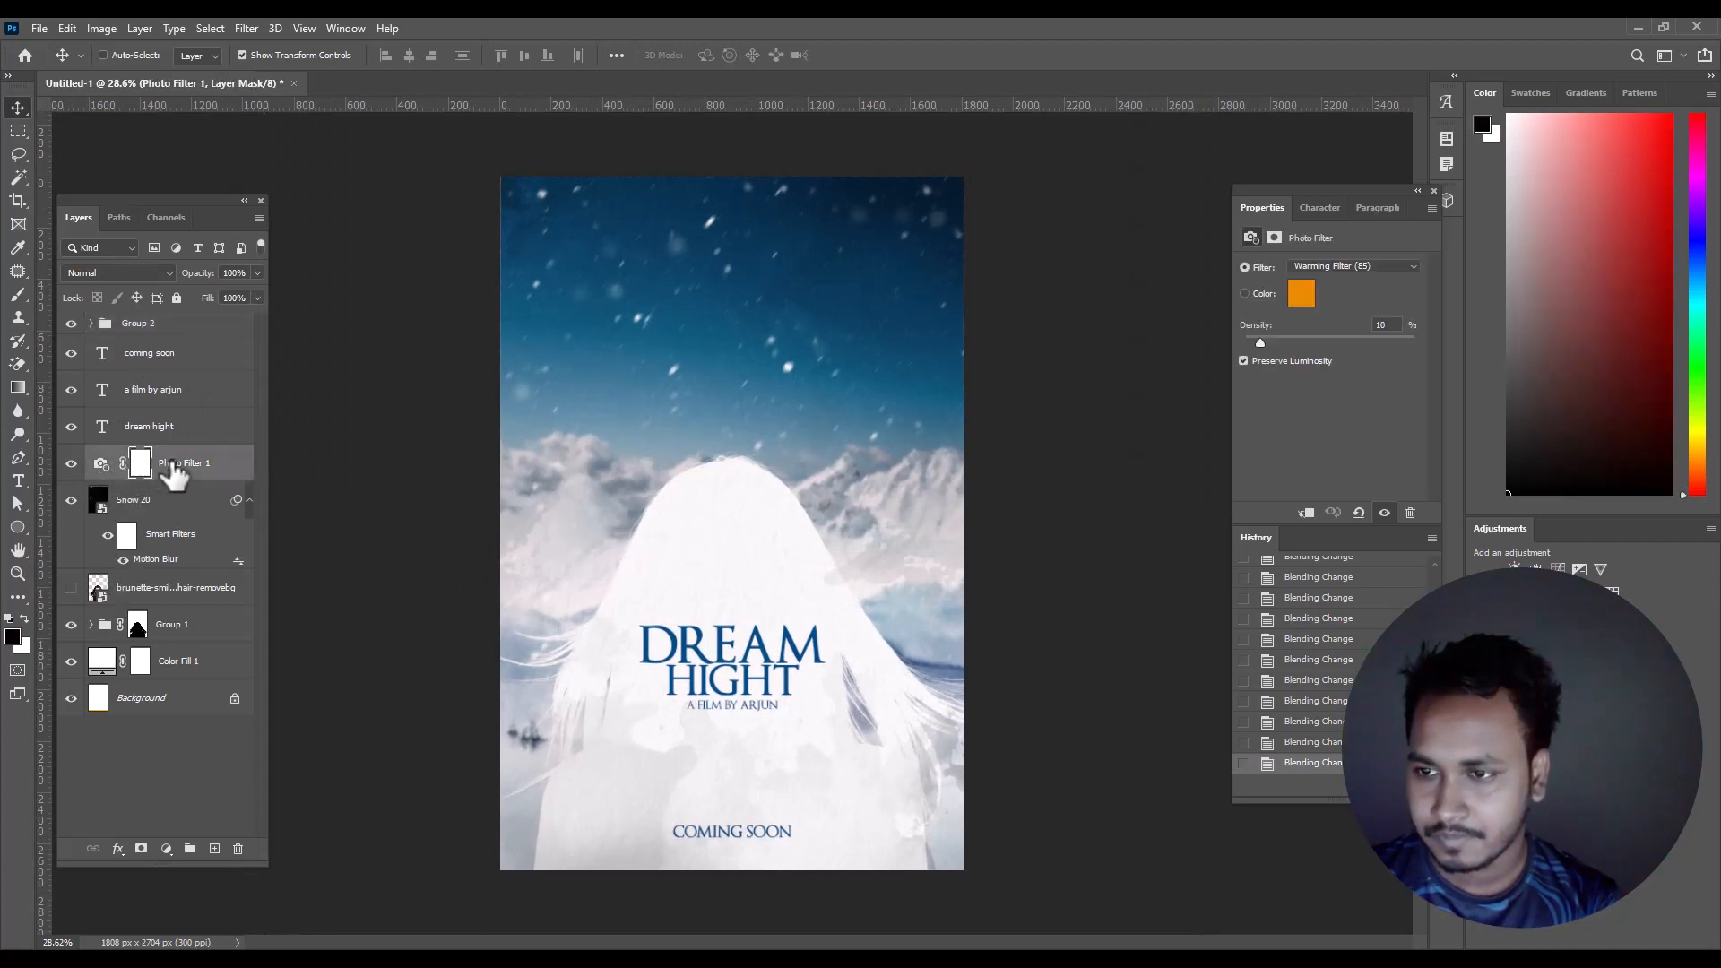
left_click_drag(142, 341, 171, 632)
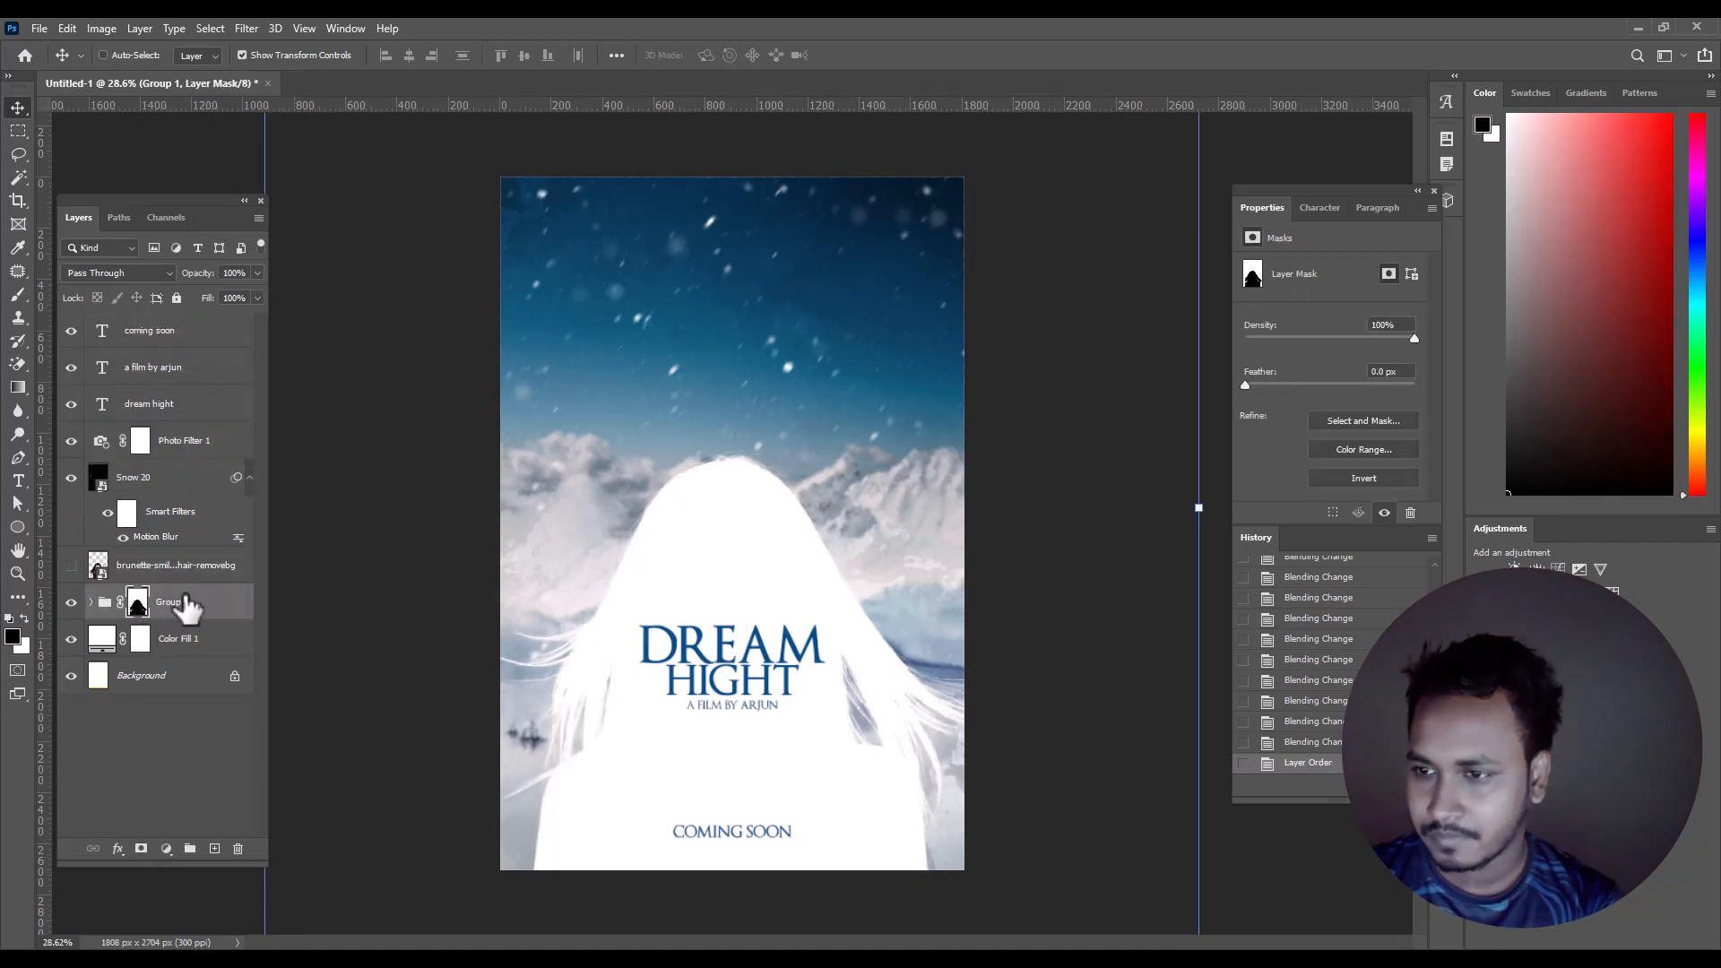
key("ctrl+z")
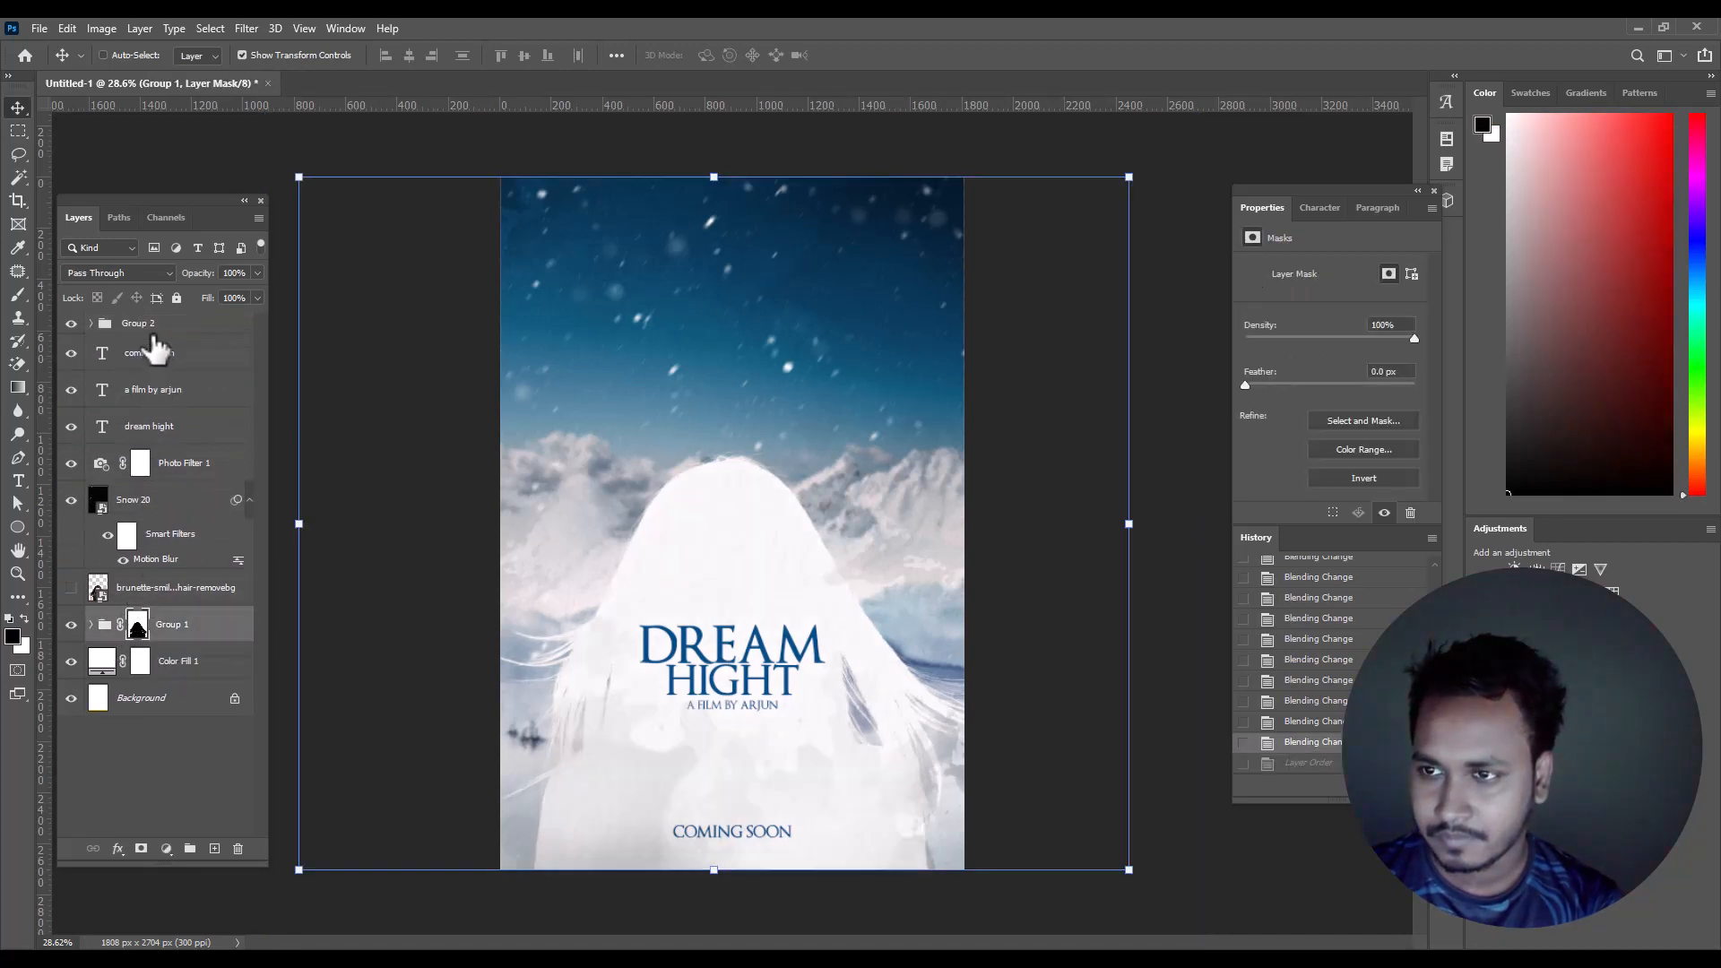
left_click_drag(153, 324, 161, 649)
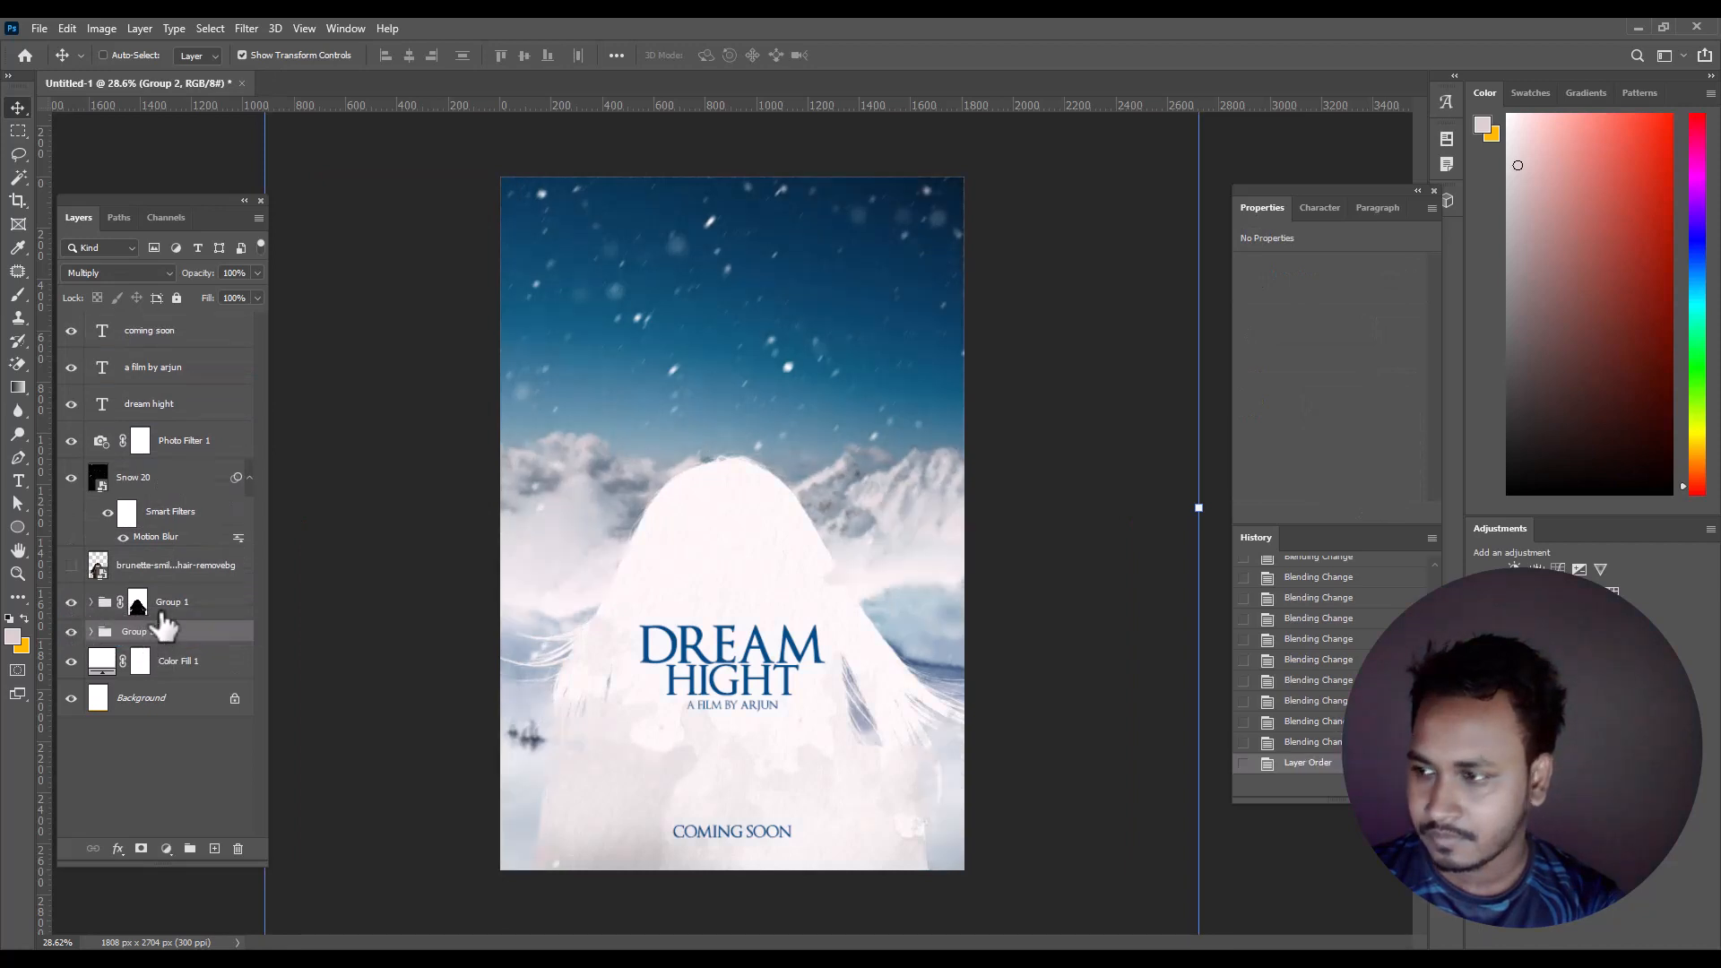
left_click(112, 274)
left_click(100, 283)
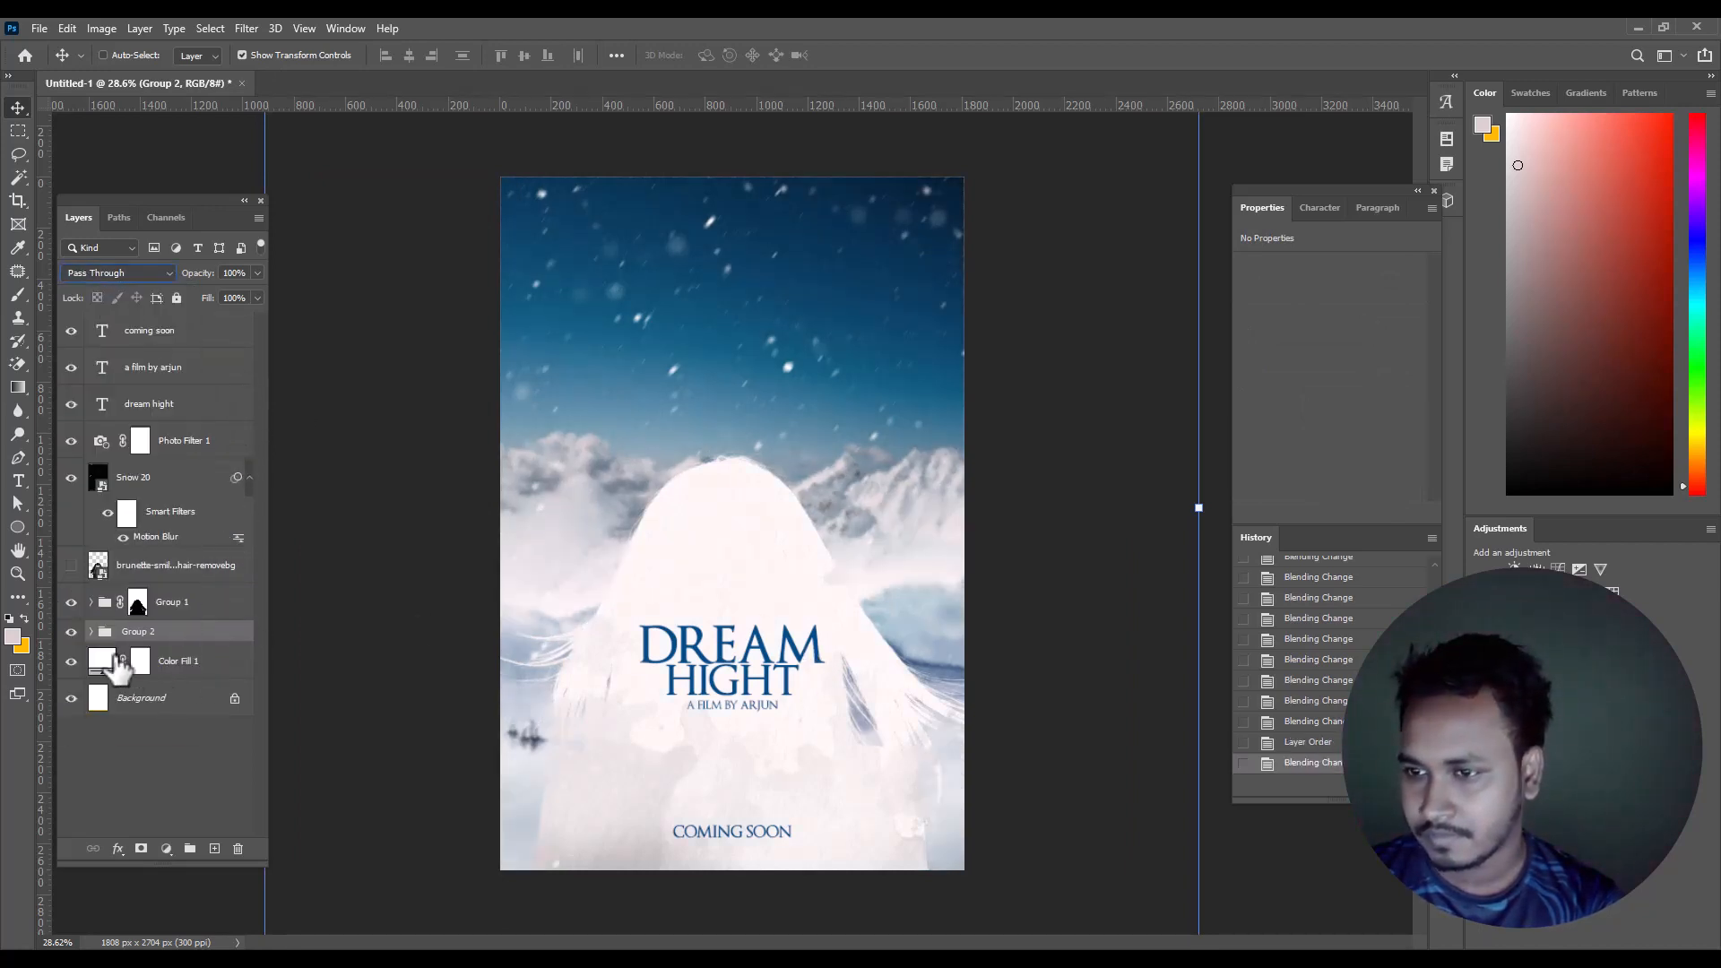
- Hide the Black & White adjustment and add a solid colour fill above the watercolour texture, sampled from the poster's dark blue sky
left_click(90, 632)
left_click(71, 662)
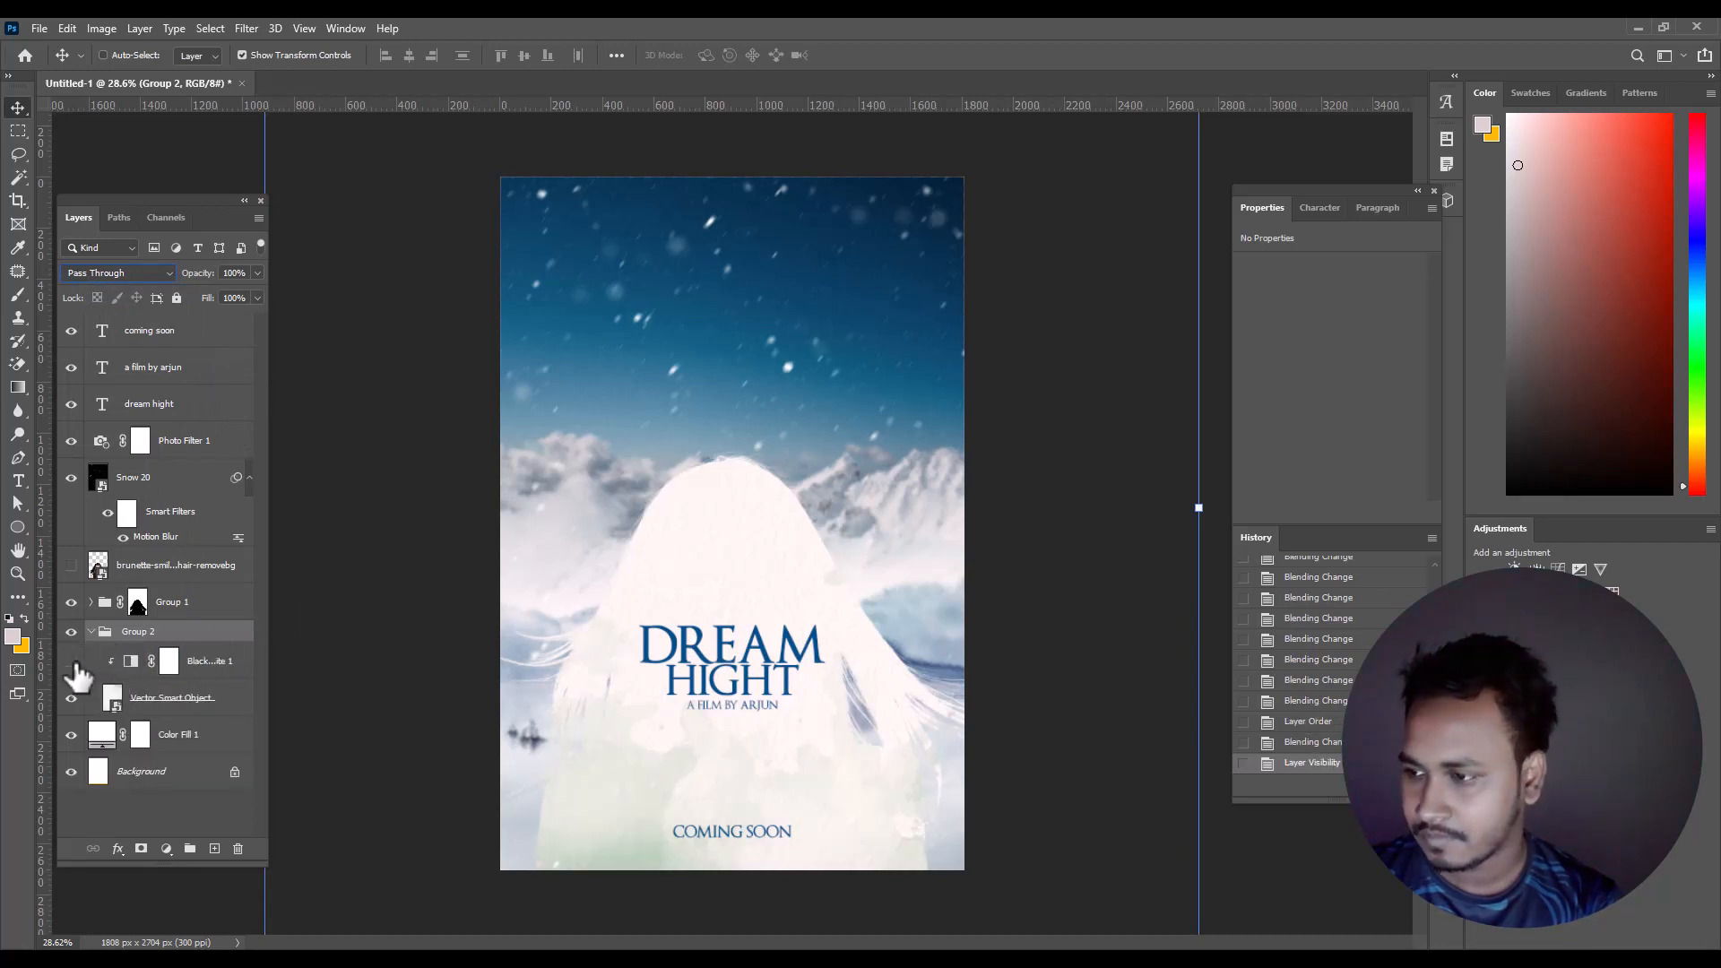
left_click(179, 699)
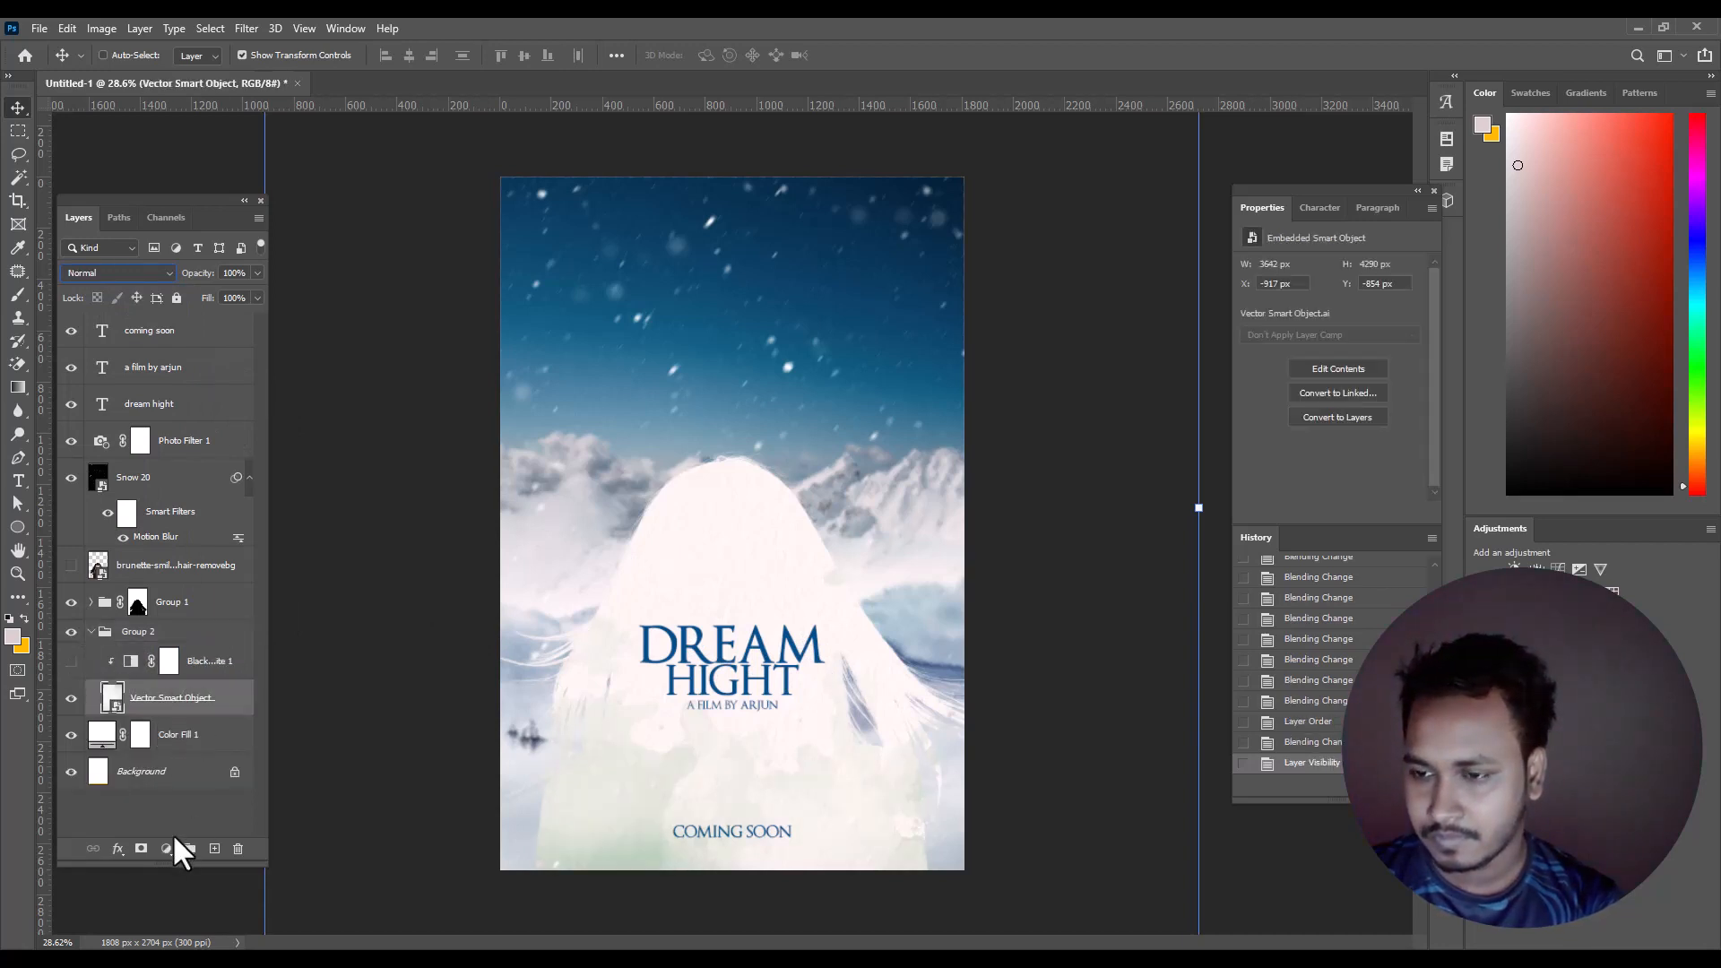
left_click(166, 848)
left_click(195, 537)
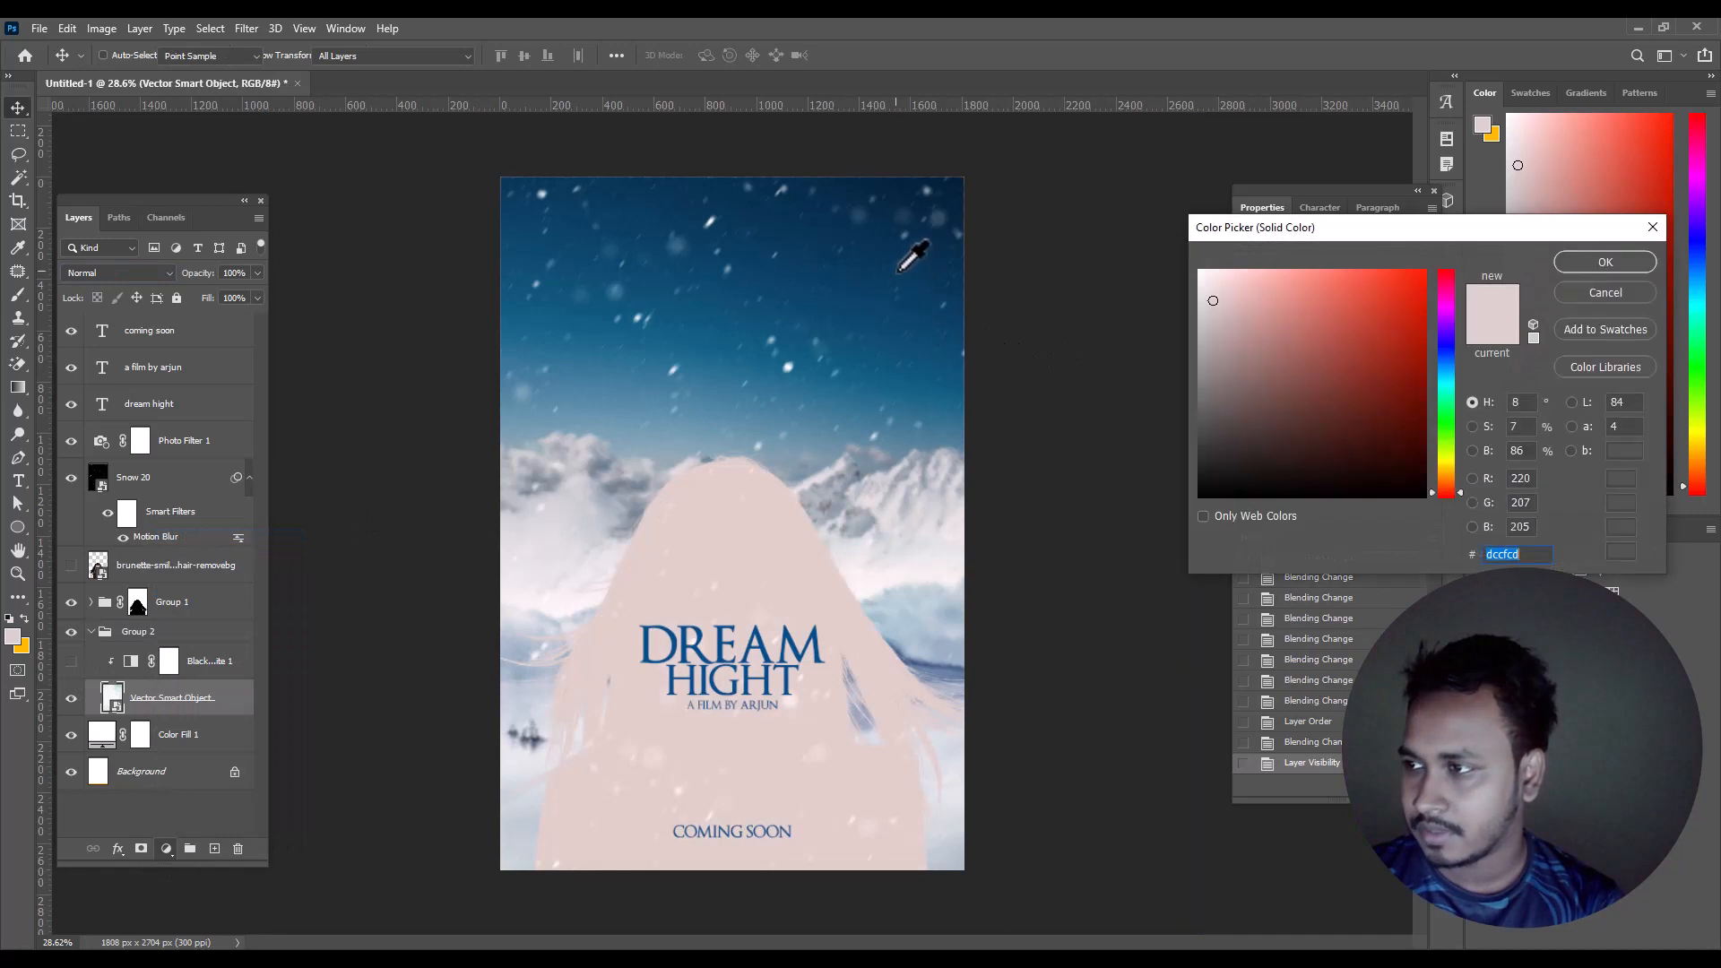
left_click(911, 261)
left_click(1600, 262)
- Set the blue colour fill's blend mode to Color
left_click(117, 273)
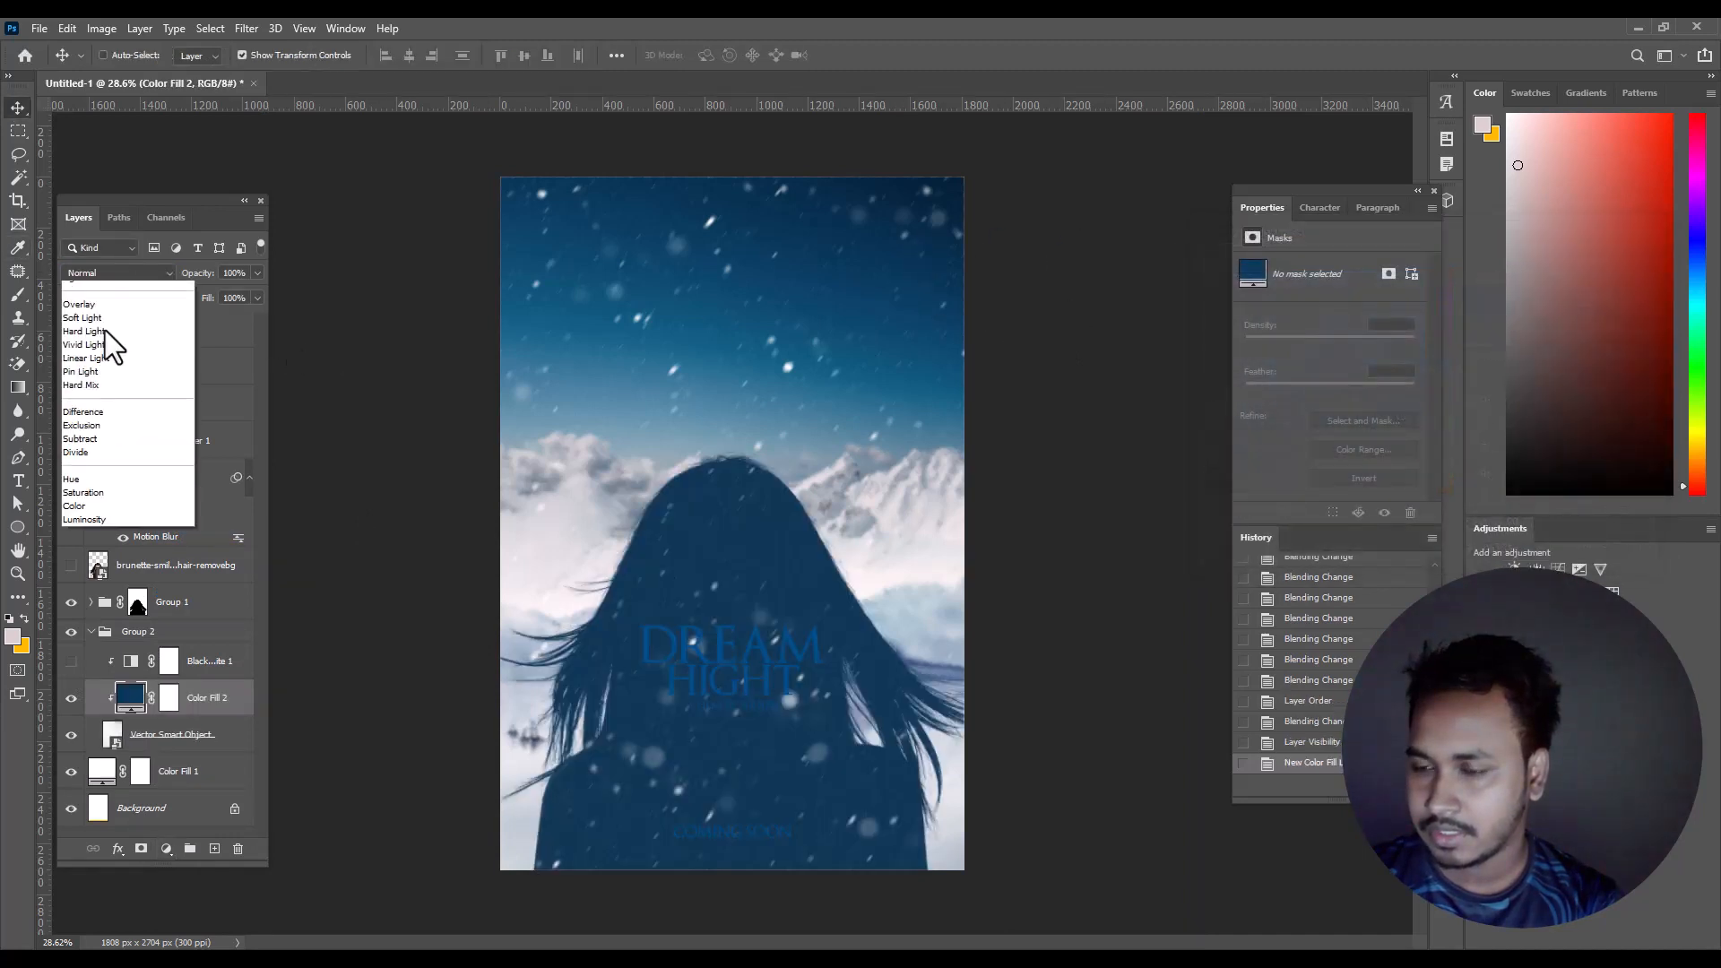
left_click(77, 689)
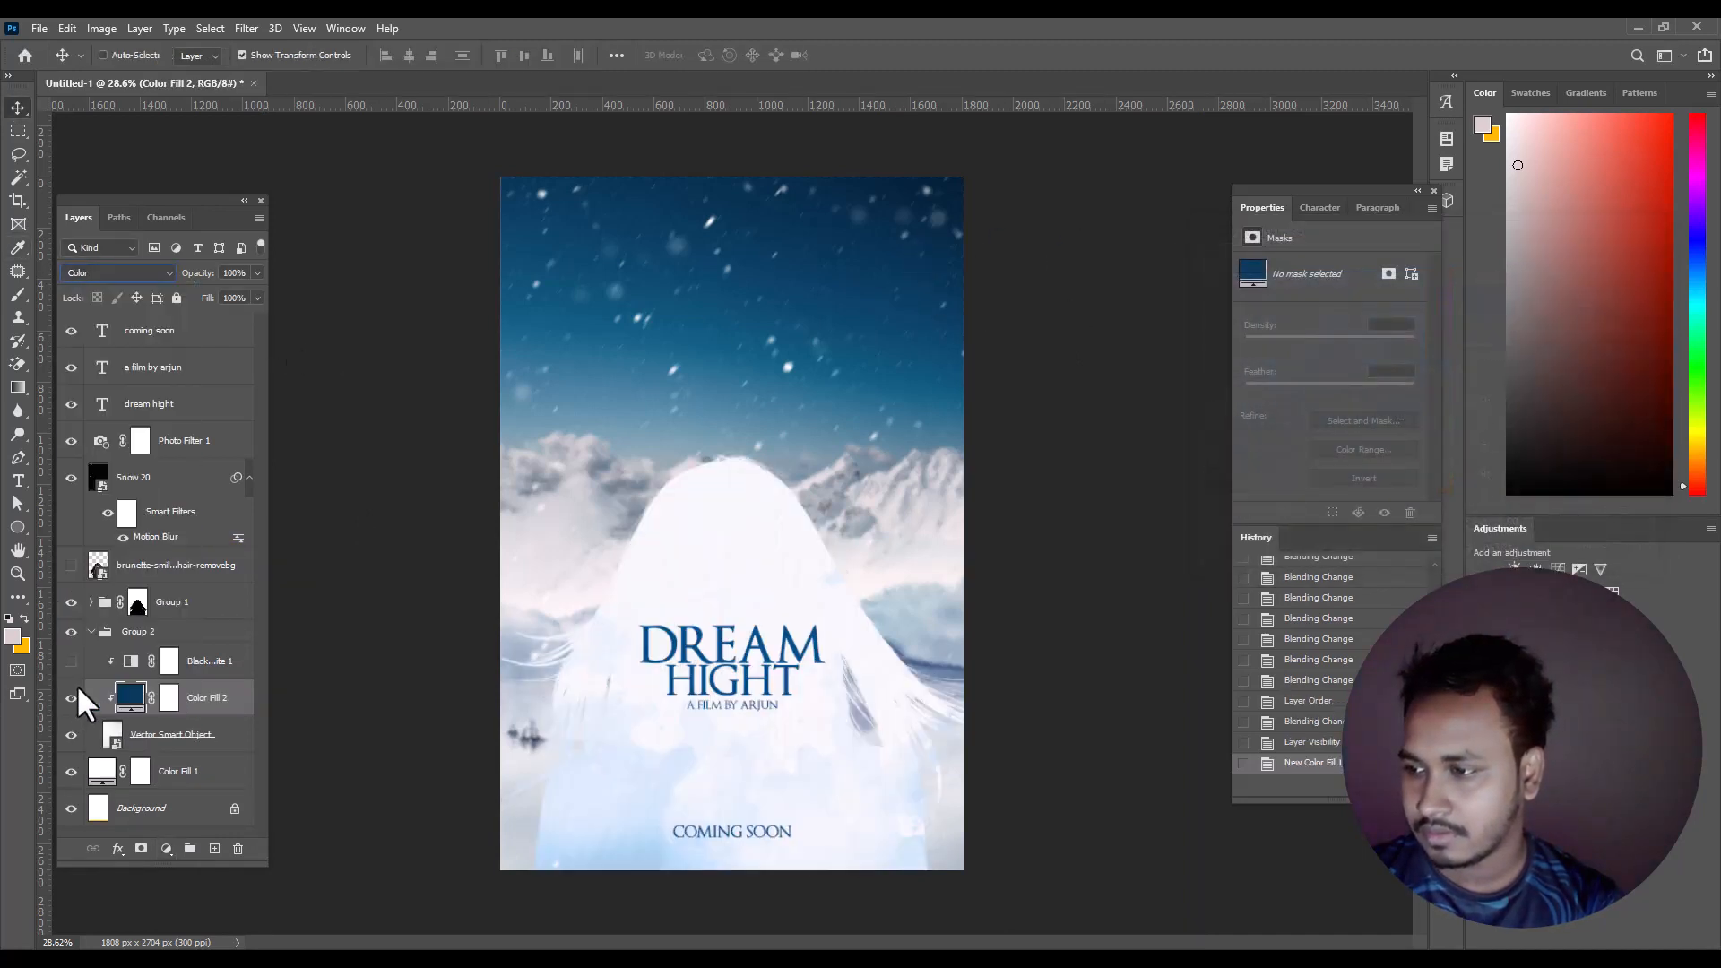
left_click(858, 789, "ctrl")
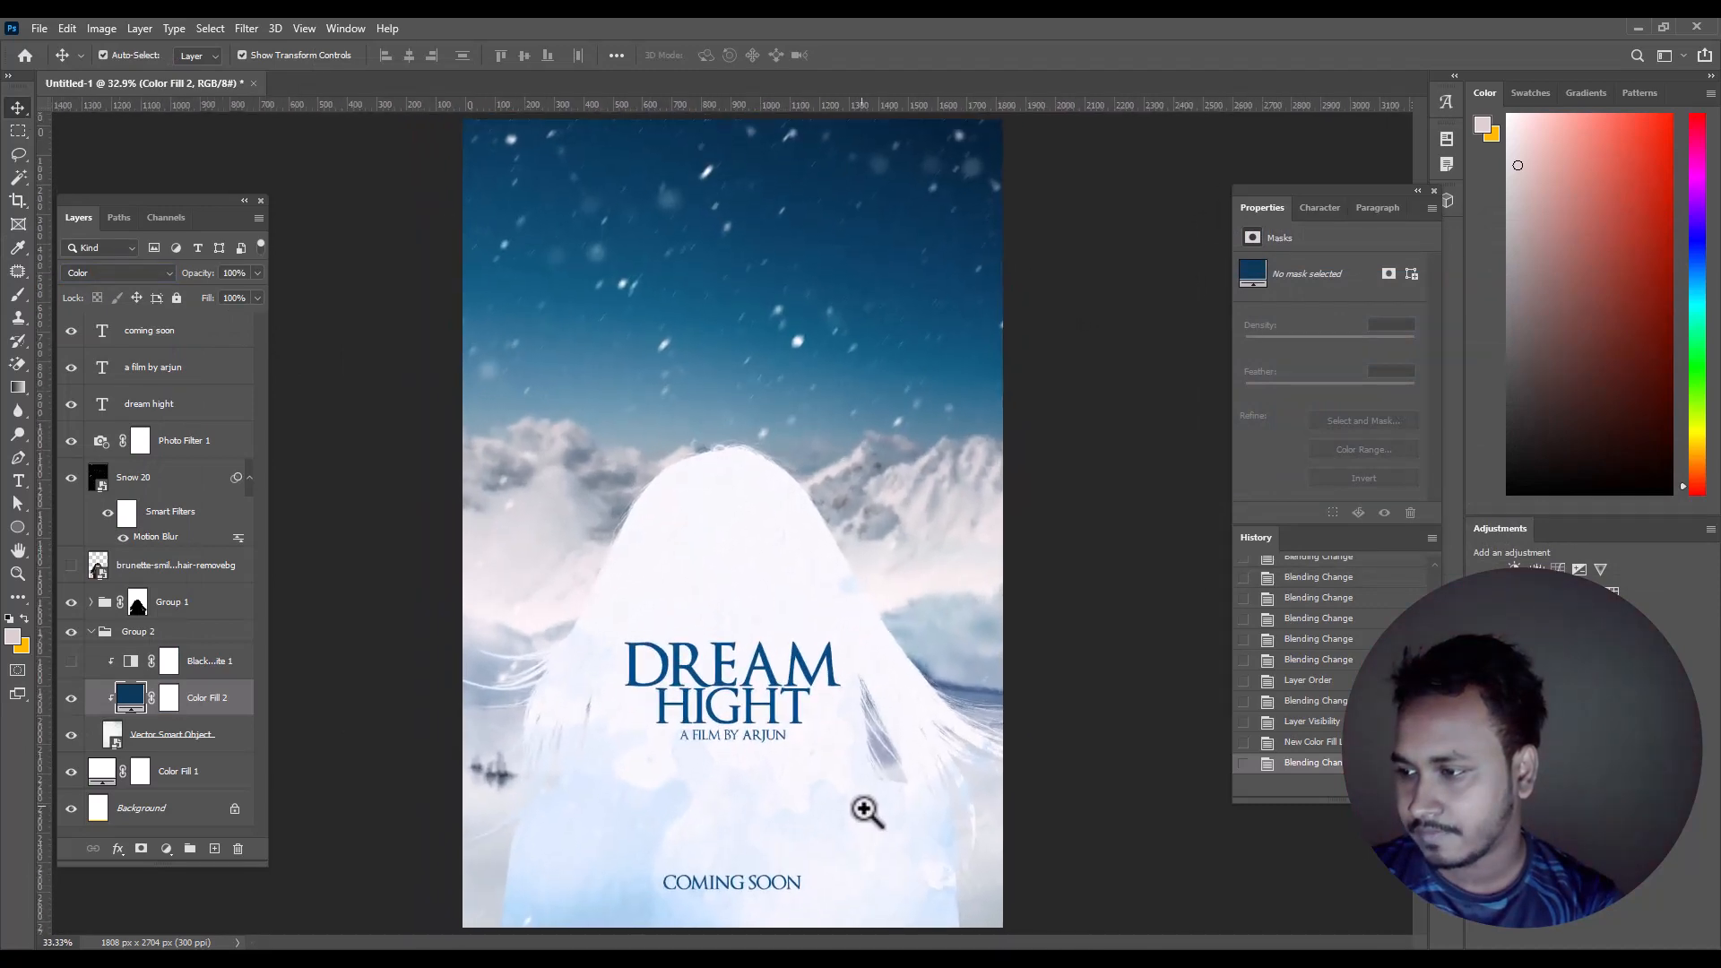
left_click(858, 790, "ctrl+alt")
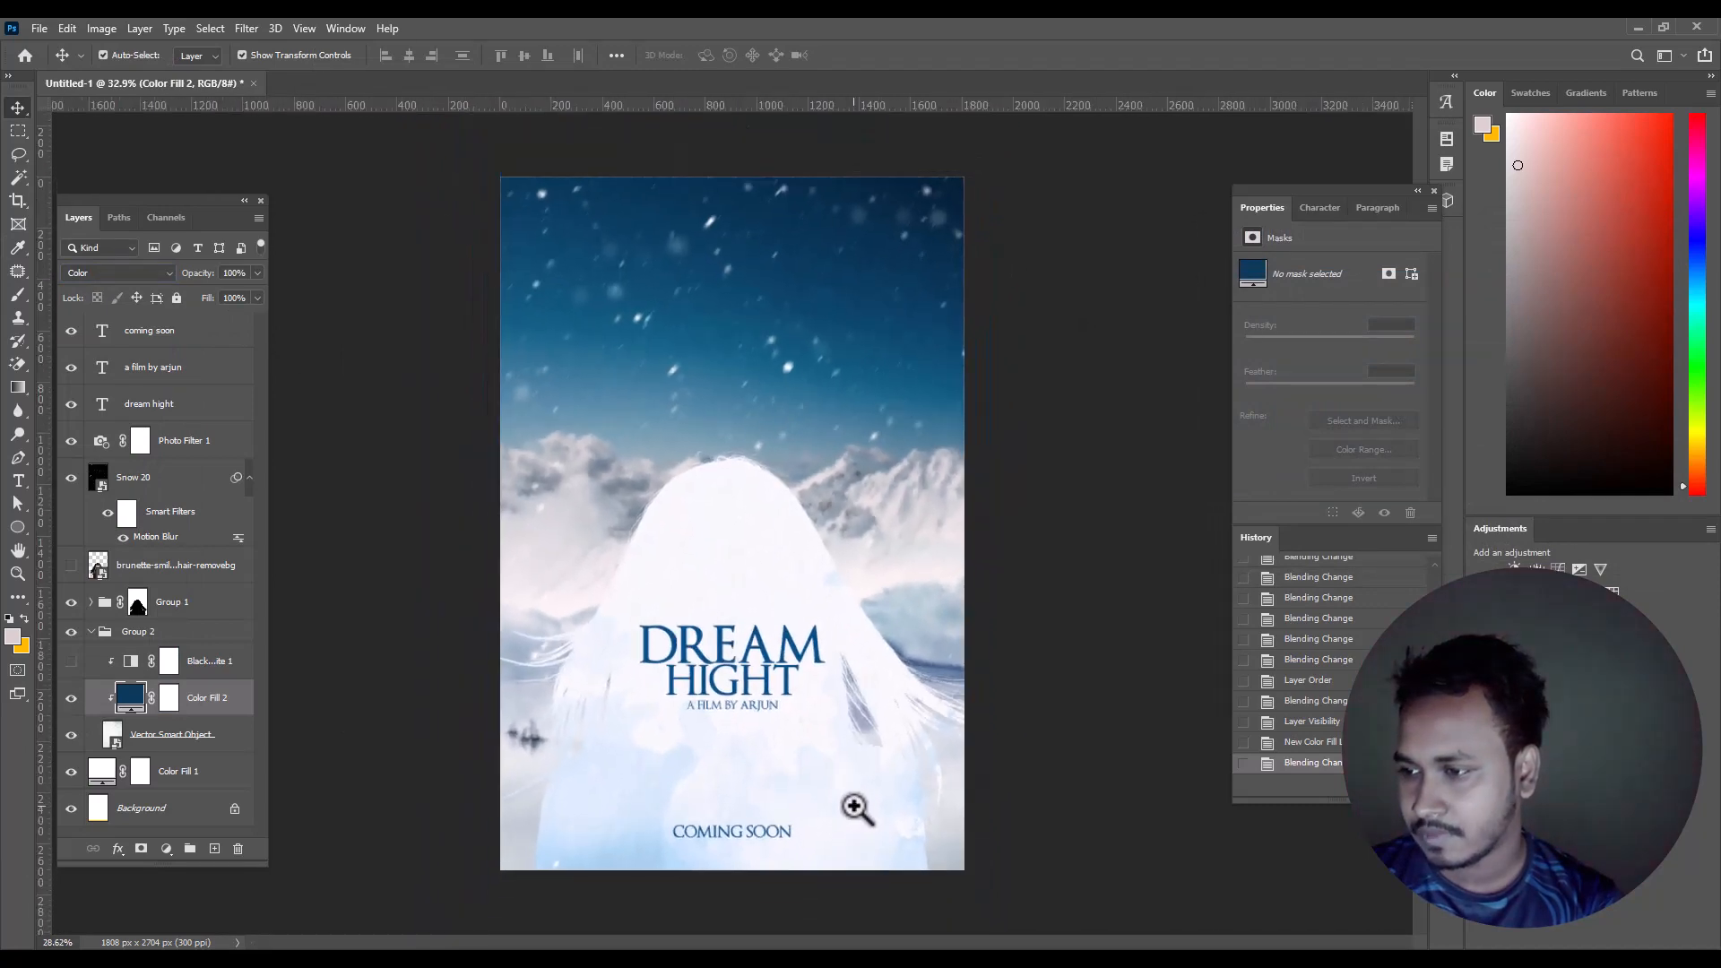
- Show the Black & White adjustment again, hide the blue colour fill and collapse the texture group
left_click(73, 698)
left_click(73, 699)
left_click(72, 663)
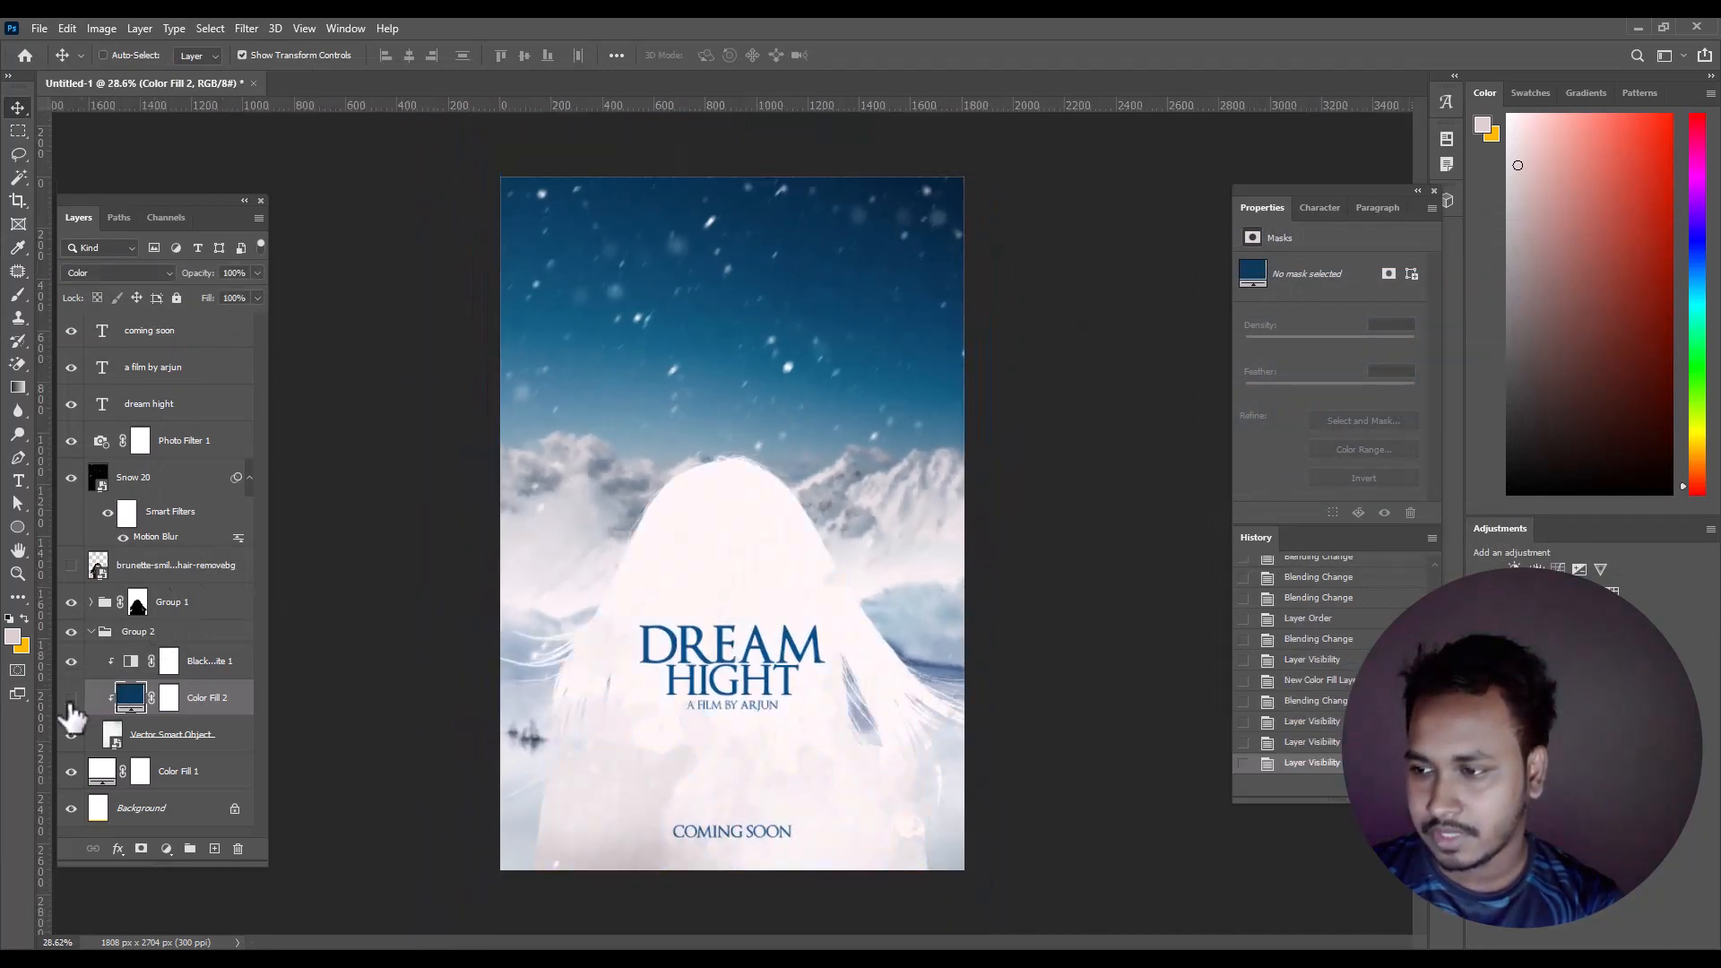
left_click(71, 699)
left_click_drag(835, 754, 681, 751)
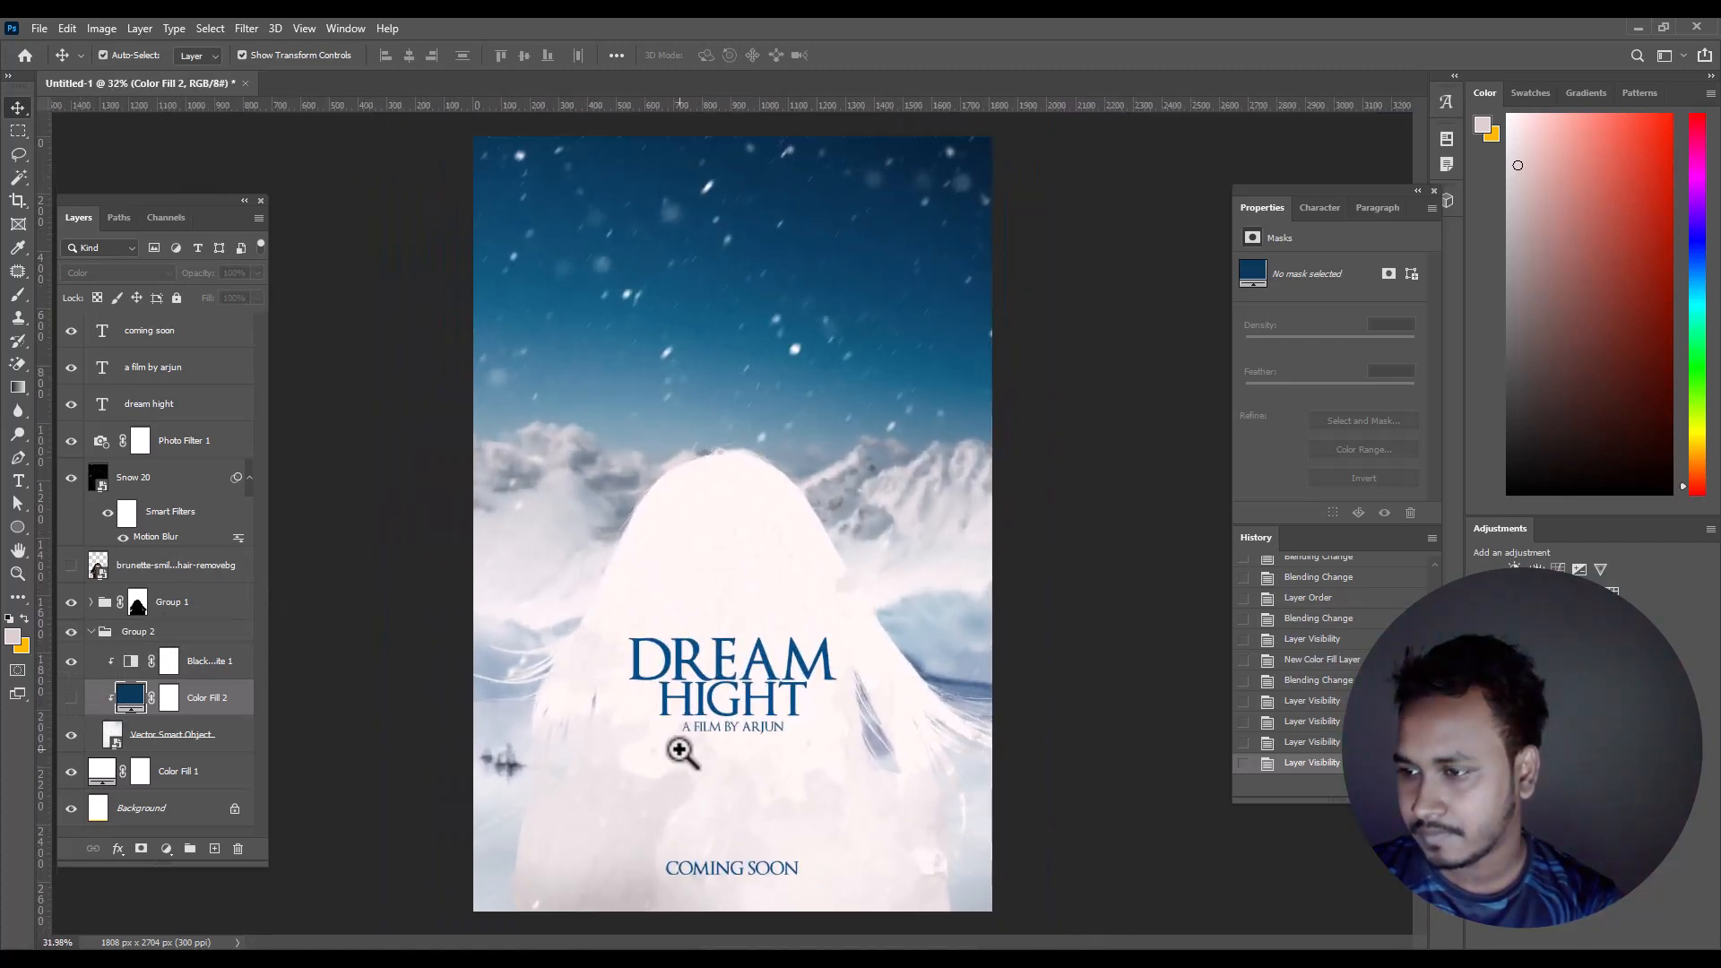
left_click(93, 633)
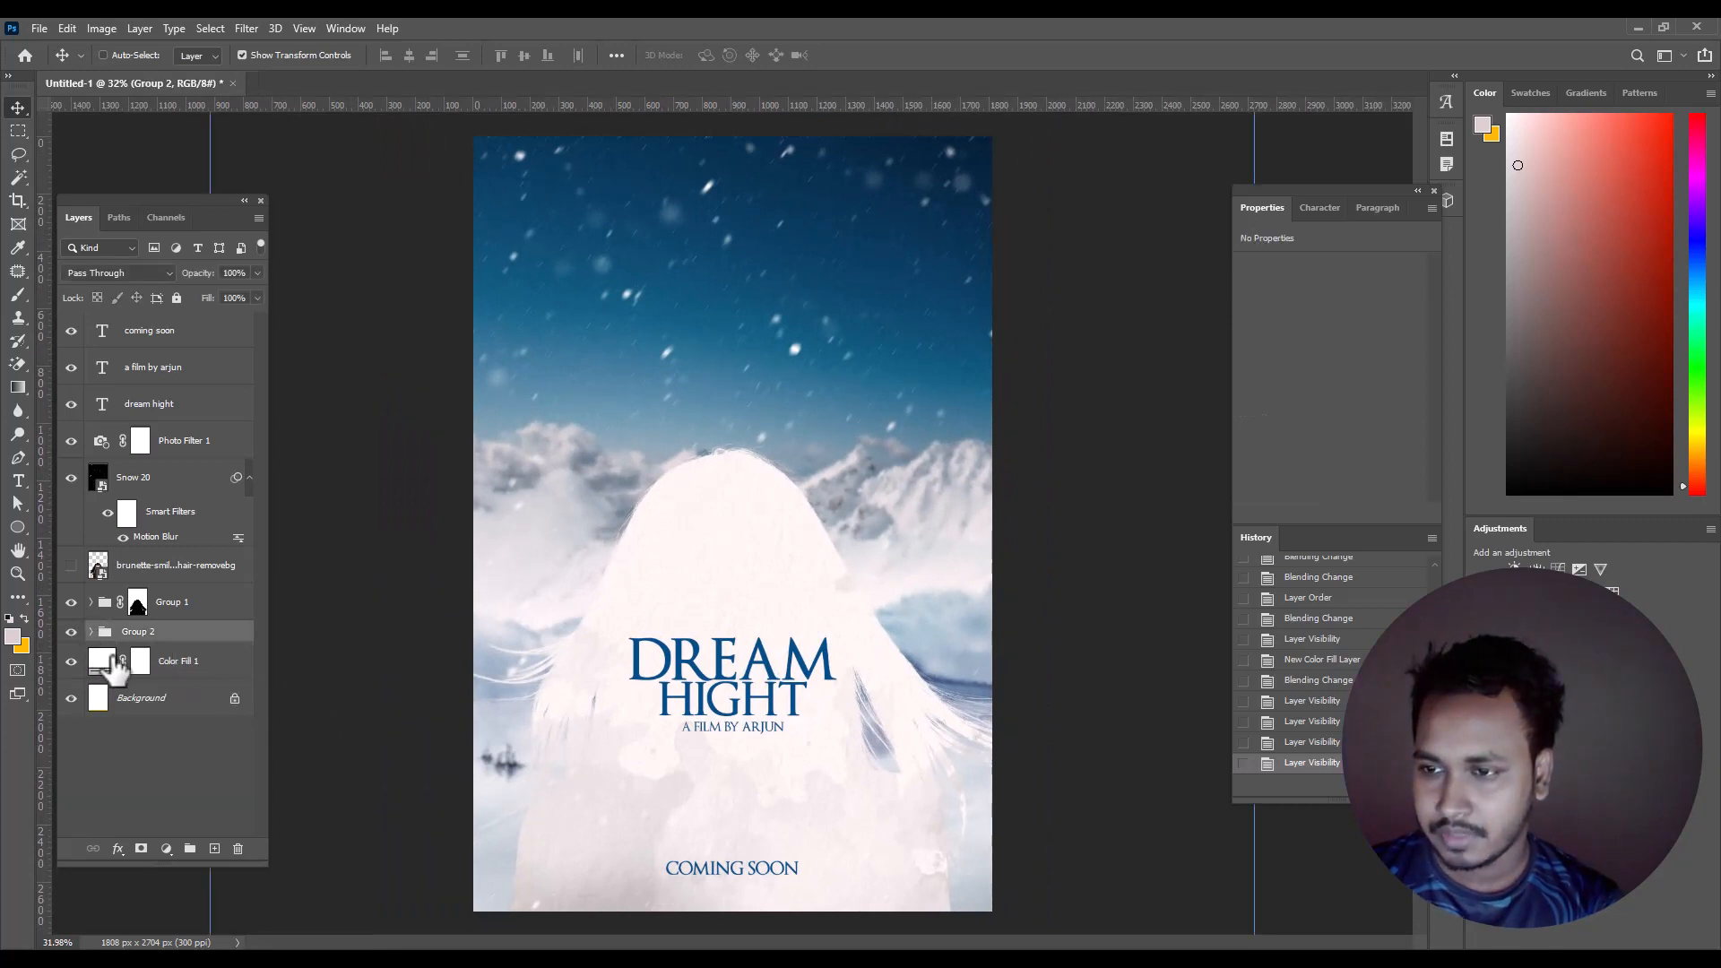
left_click(91, 632)
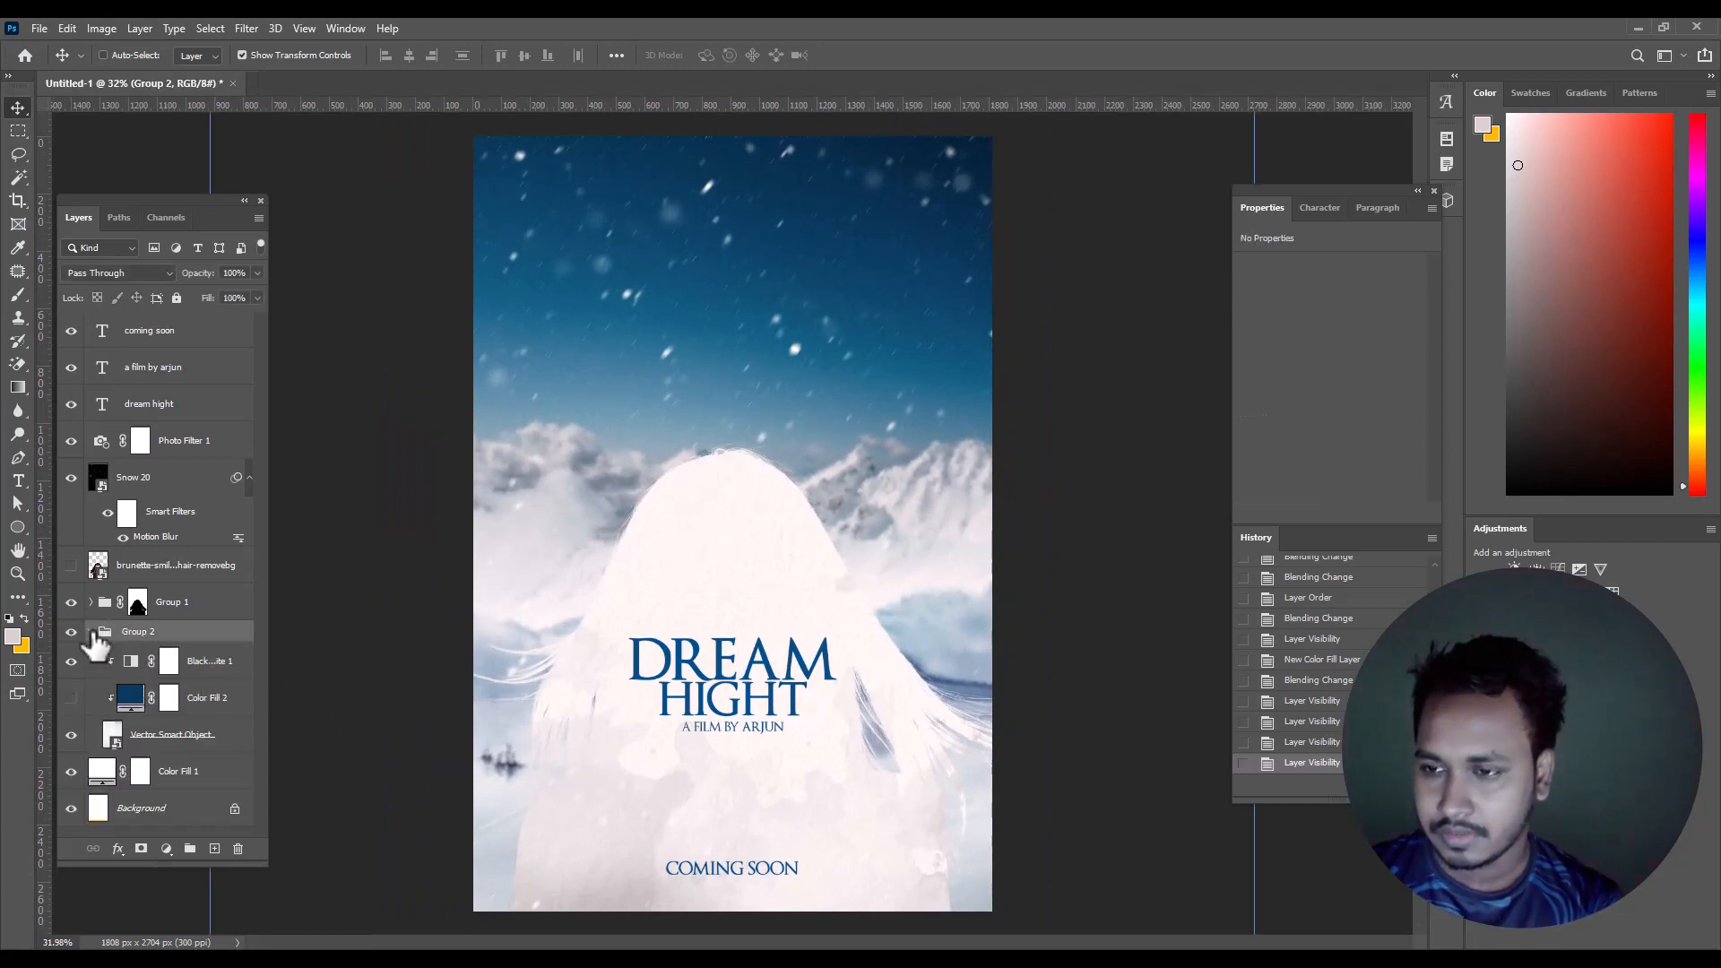
left_click(91, 632)
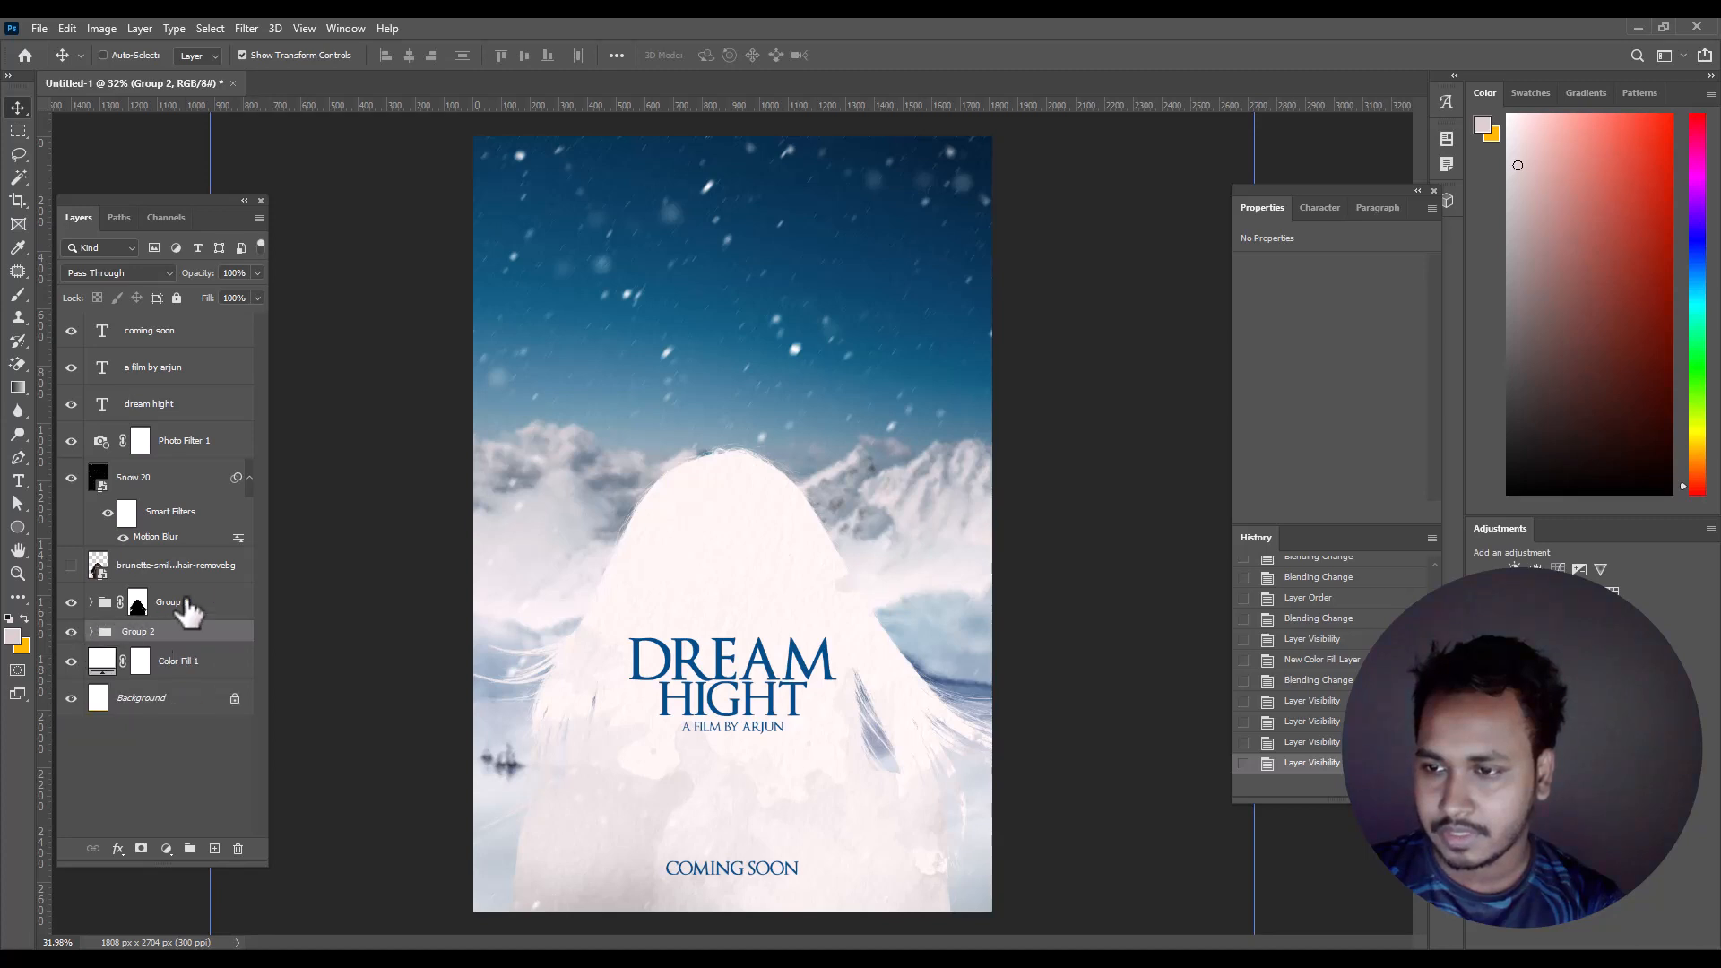
- Set the Gaussian Blur smart filter on the merged landscape layer in Group 1 to a radius of 4.8 pixels
left_click(182, 602)
left_click(71, 602)
left_click(71, 602)
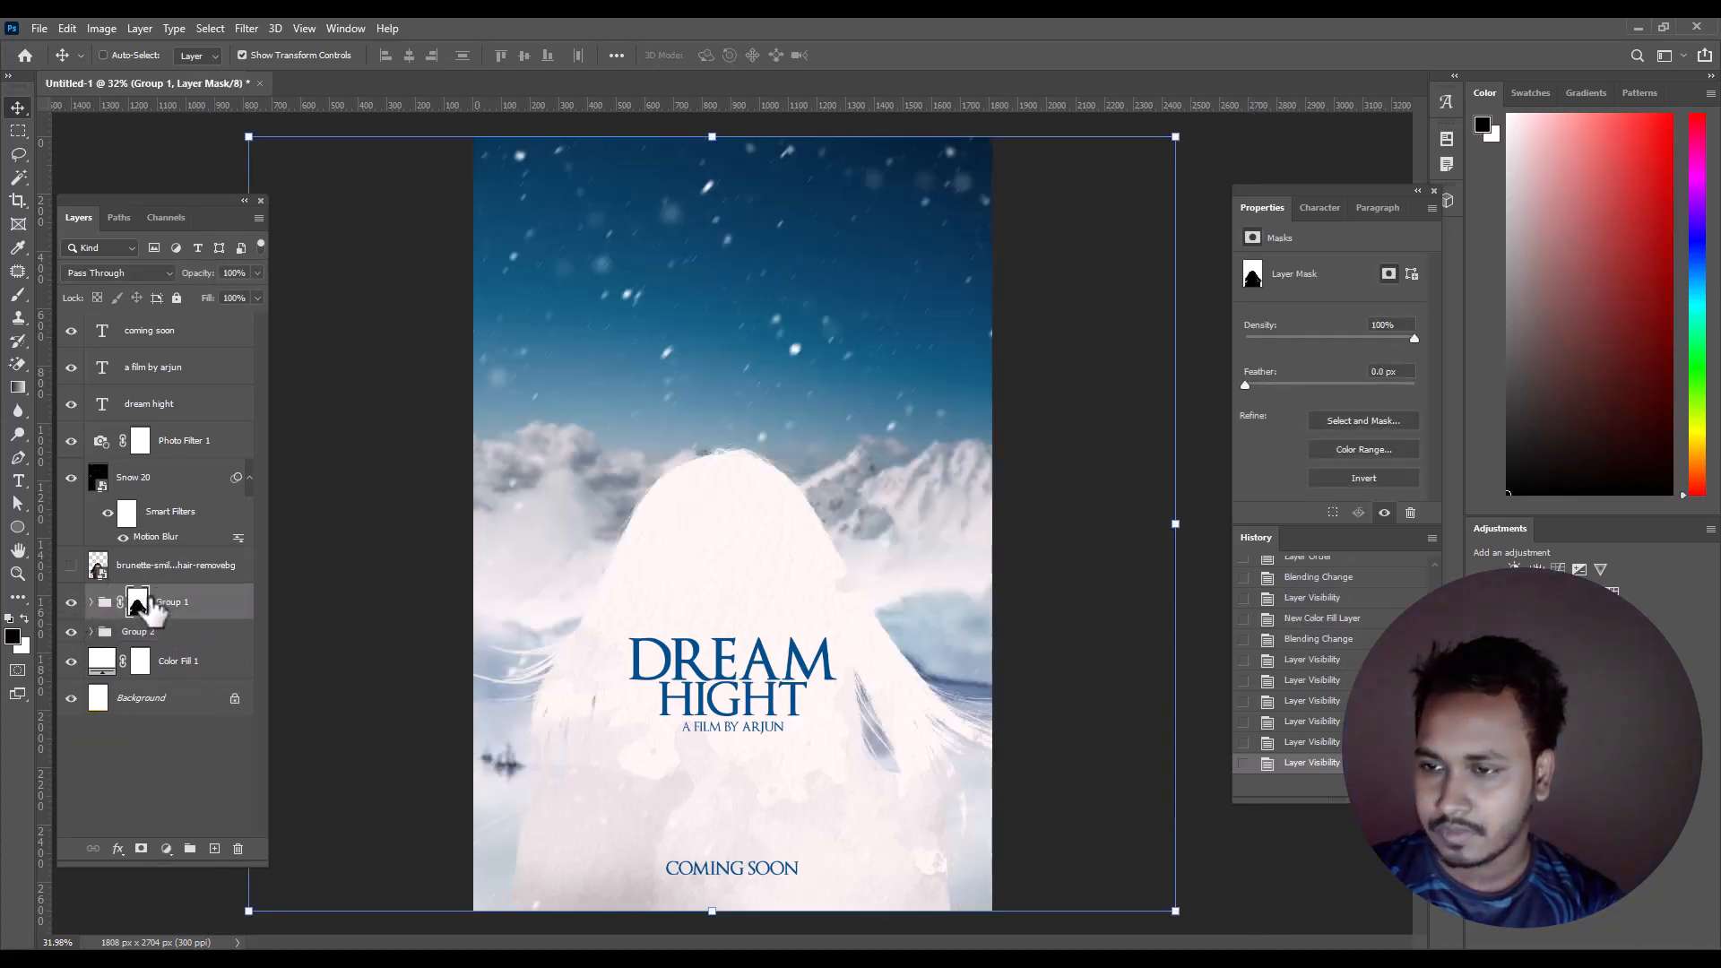
left_click(91, 602)
left_click(158, 651)
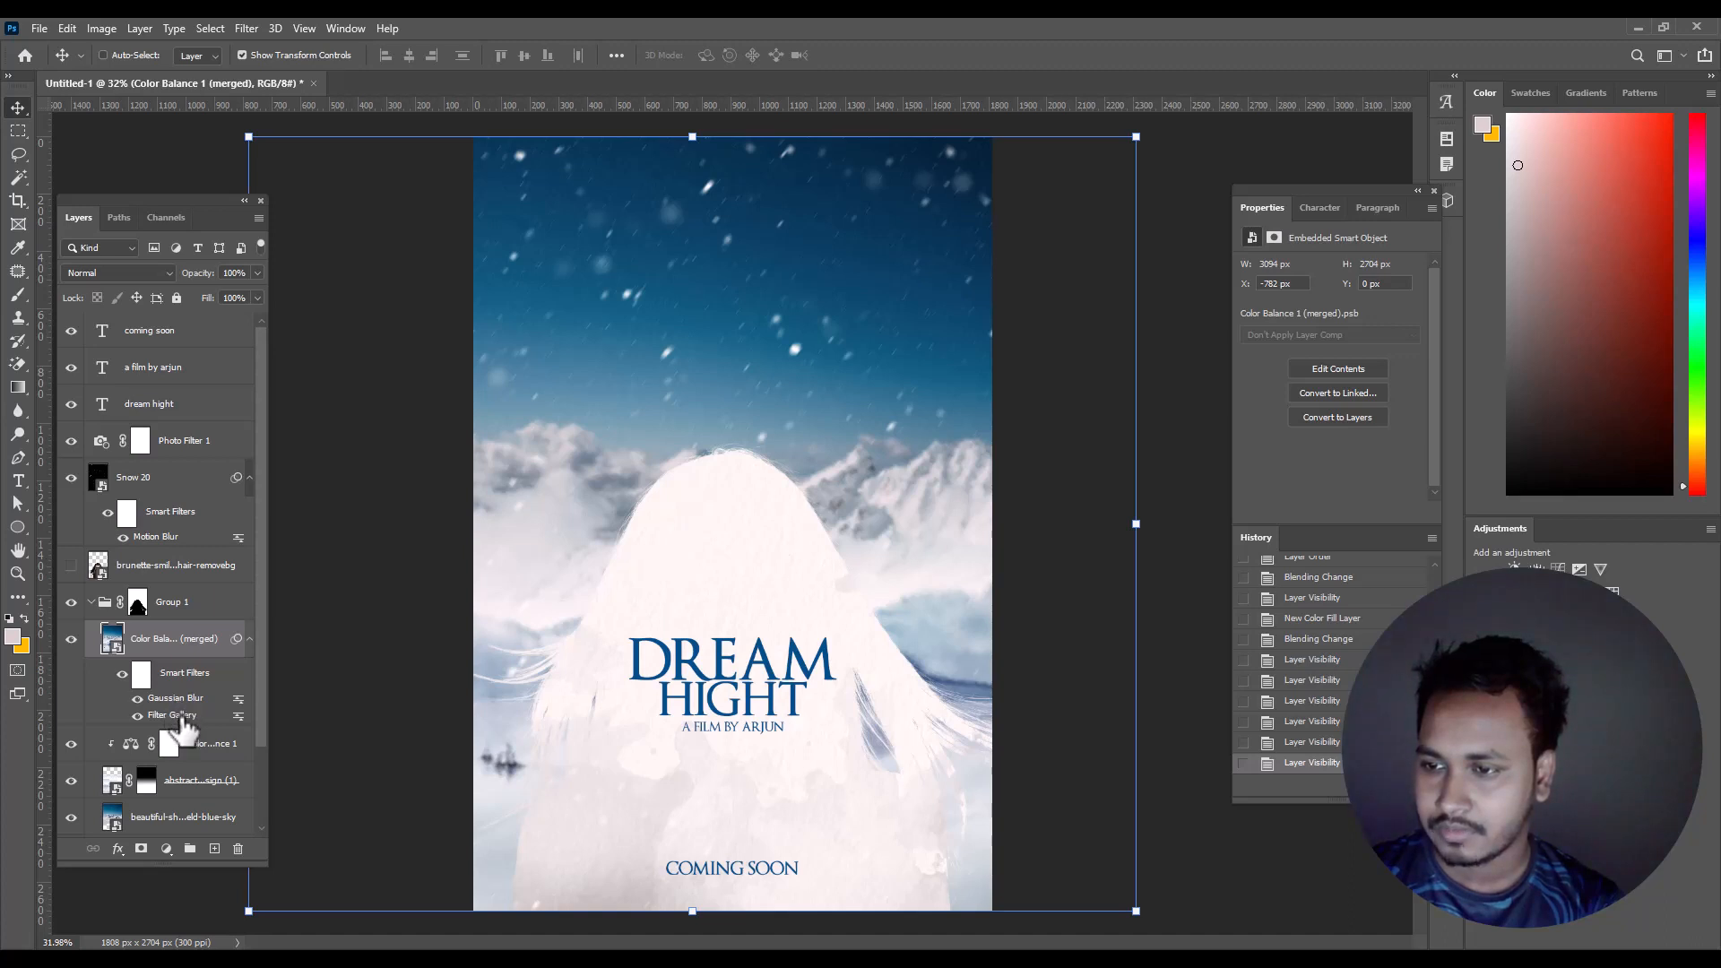
double_click(171, 698)
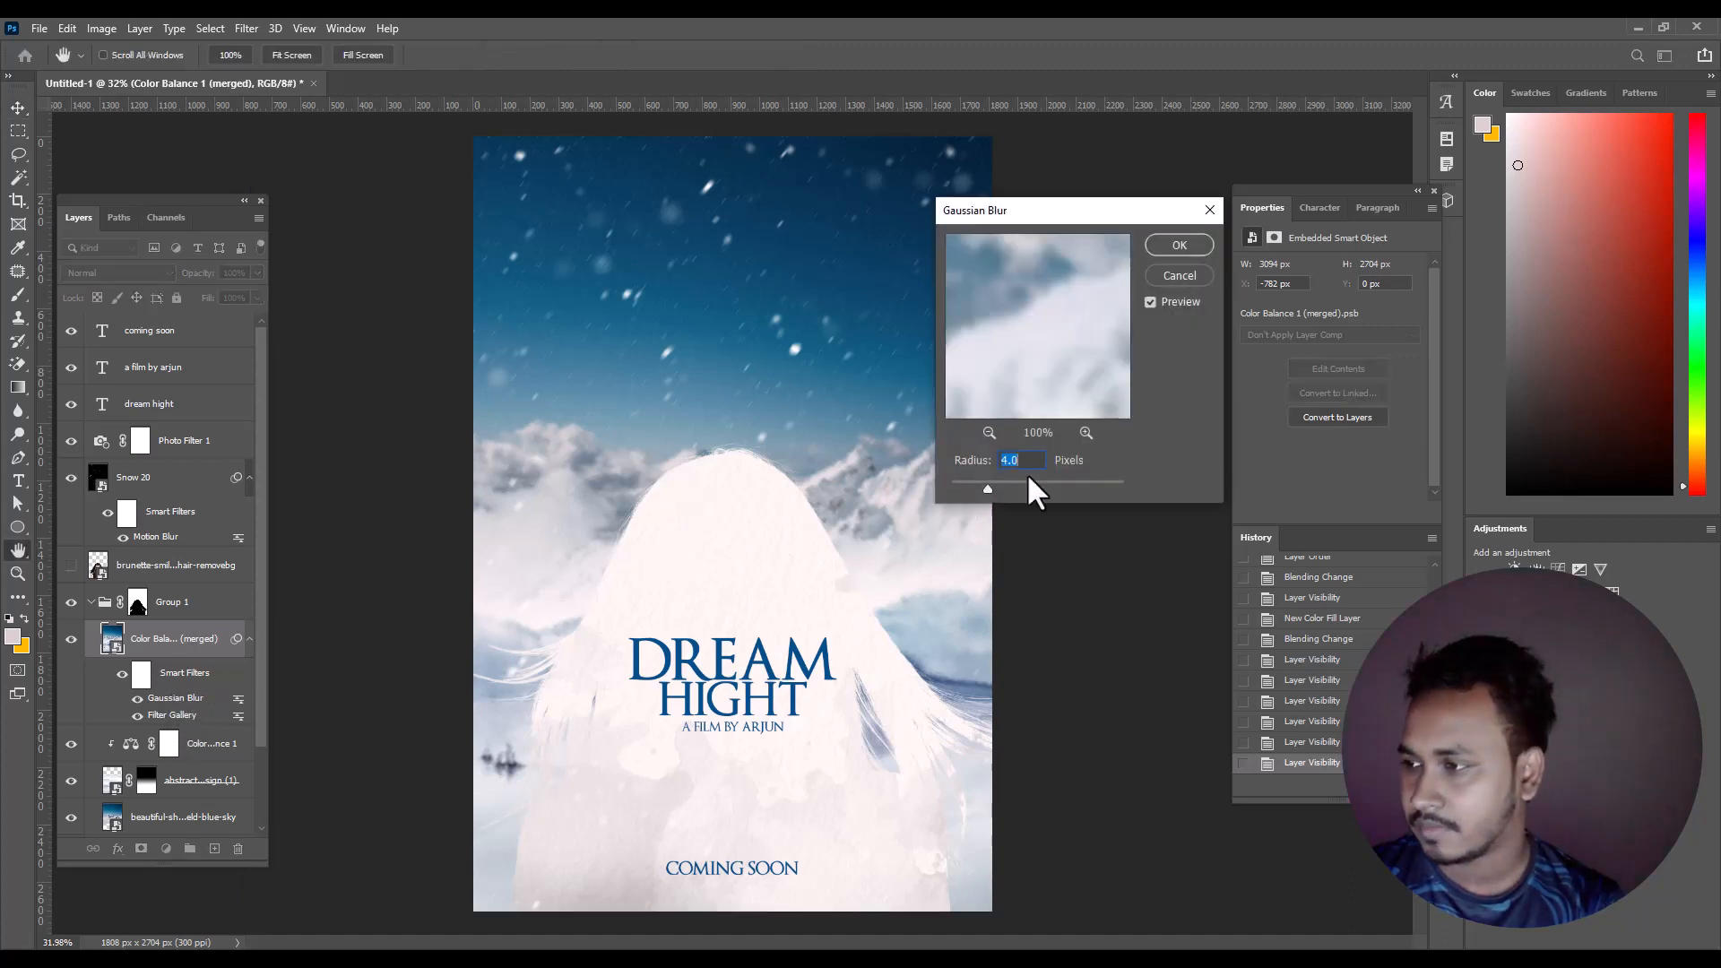
left_click_drag(1018, 484, 997, 484)
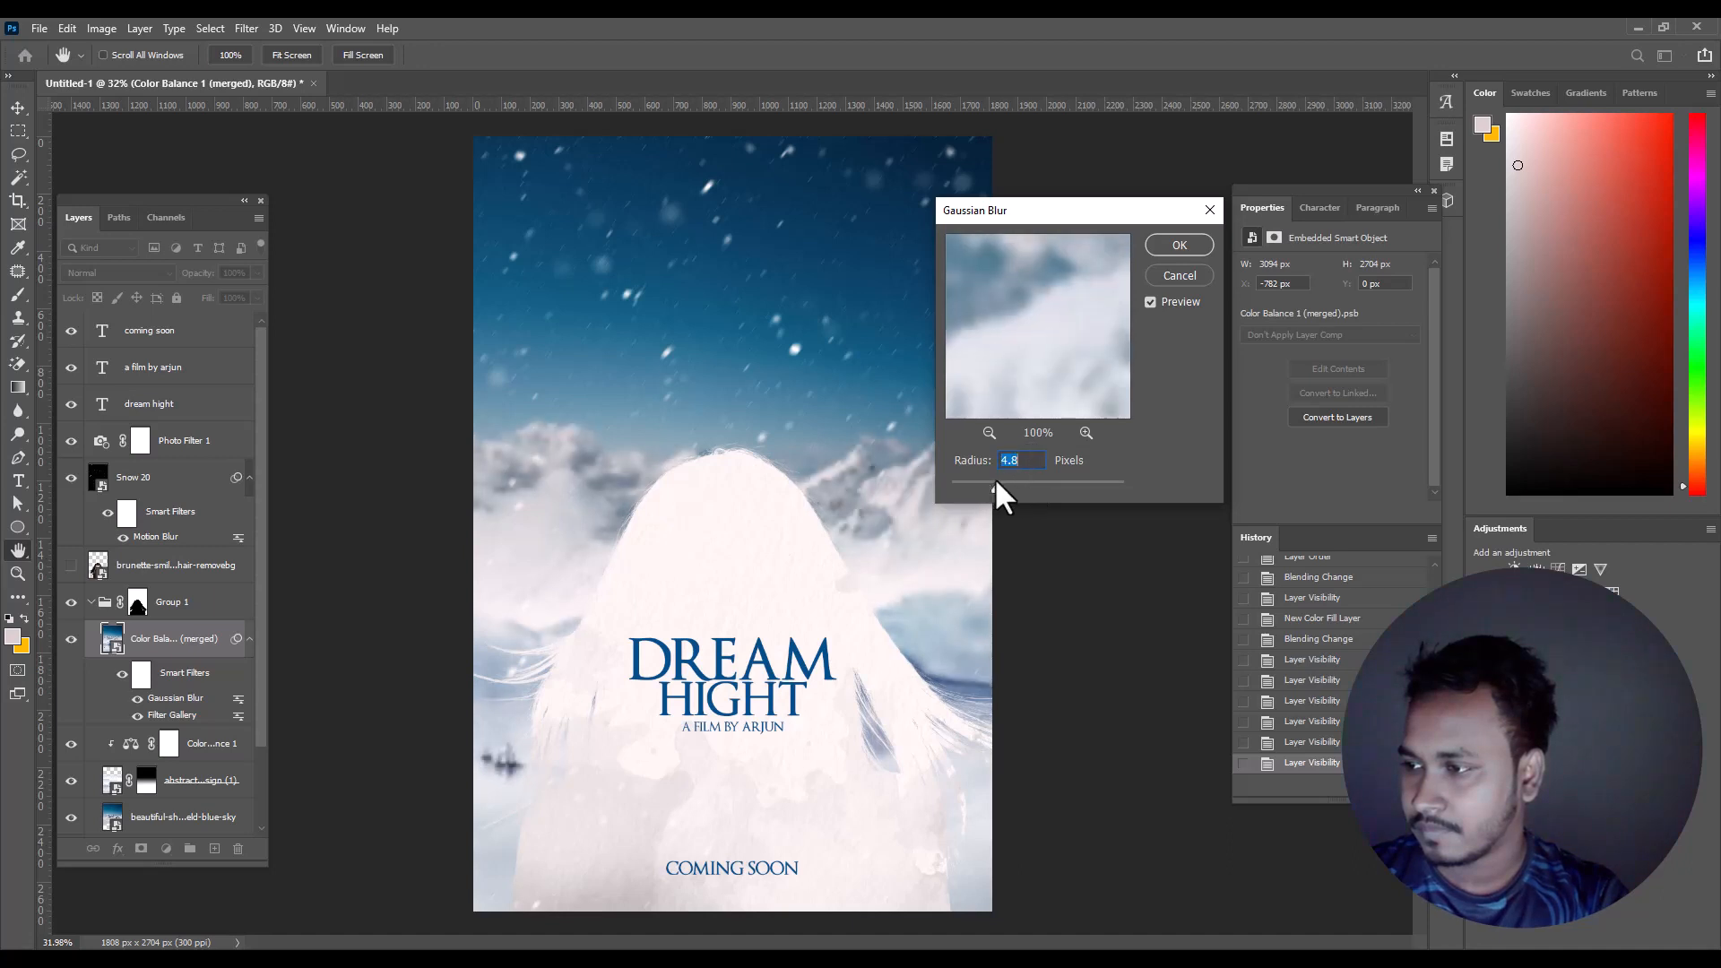
left_click(1157, 251)
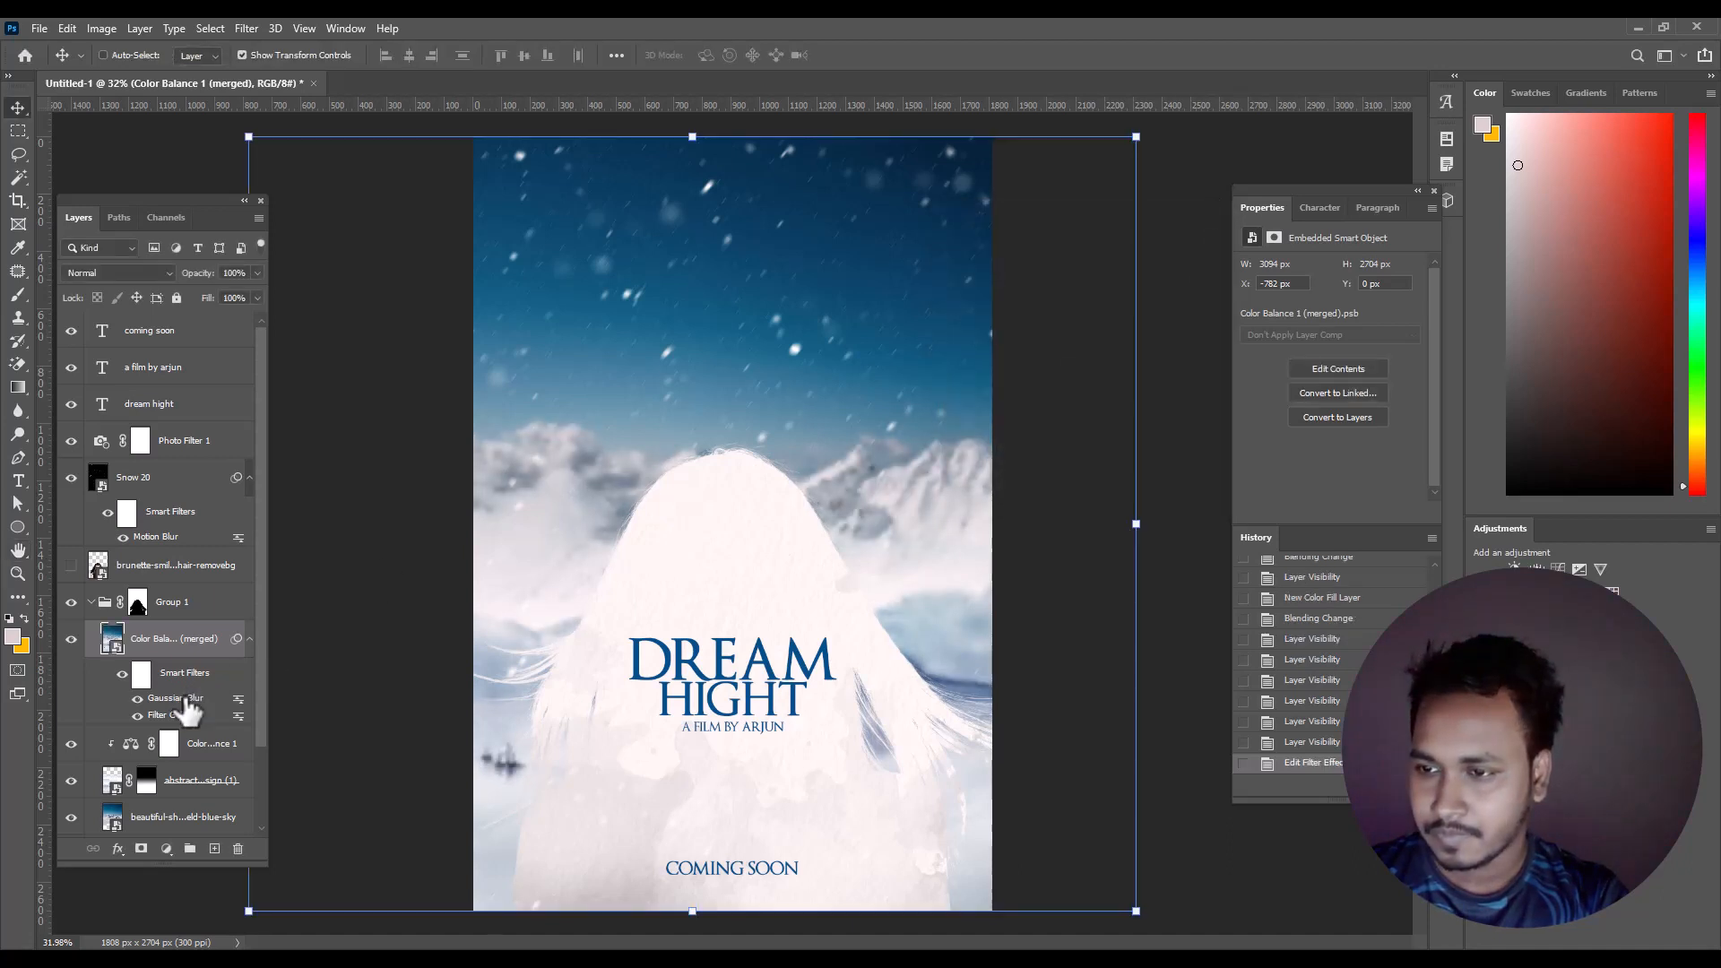
double_click(208, 698)
left_click(1180, 286)
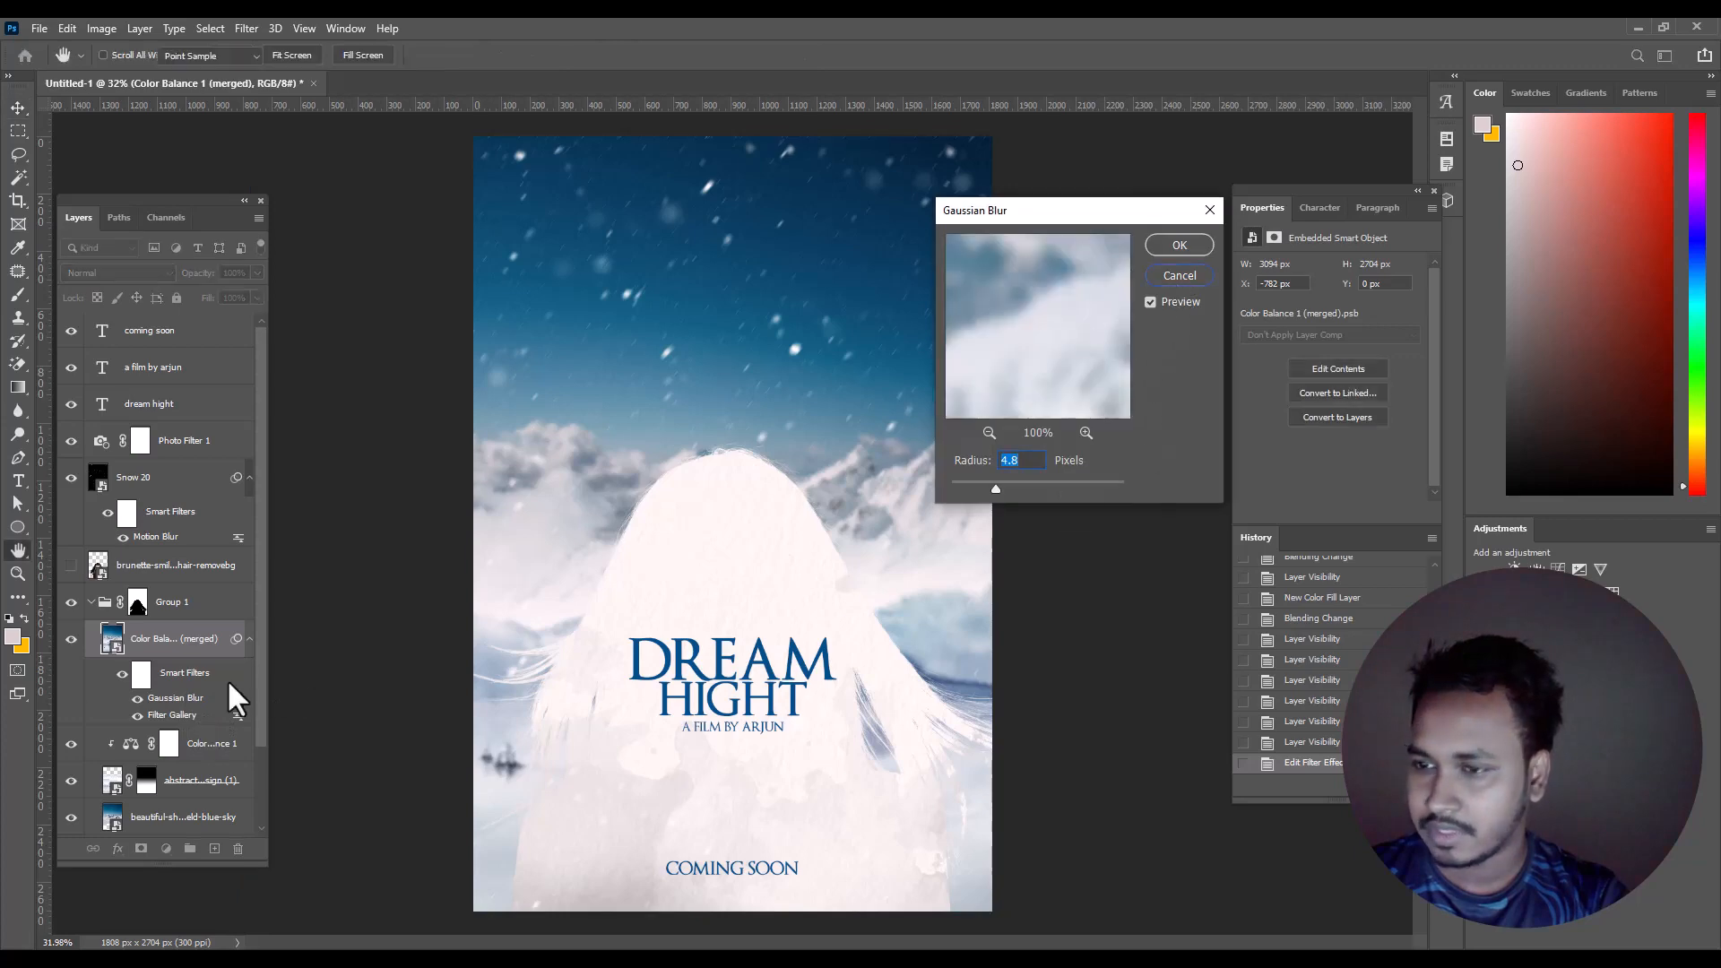
- Edit the merged landscape layer's Filter Gallery effect, setting the Spatter filter's Smoothness to 2
double_click(173, 715)
left_click(874, 386)
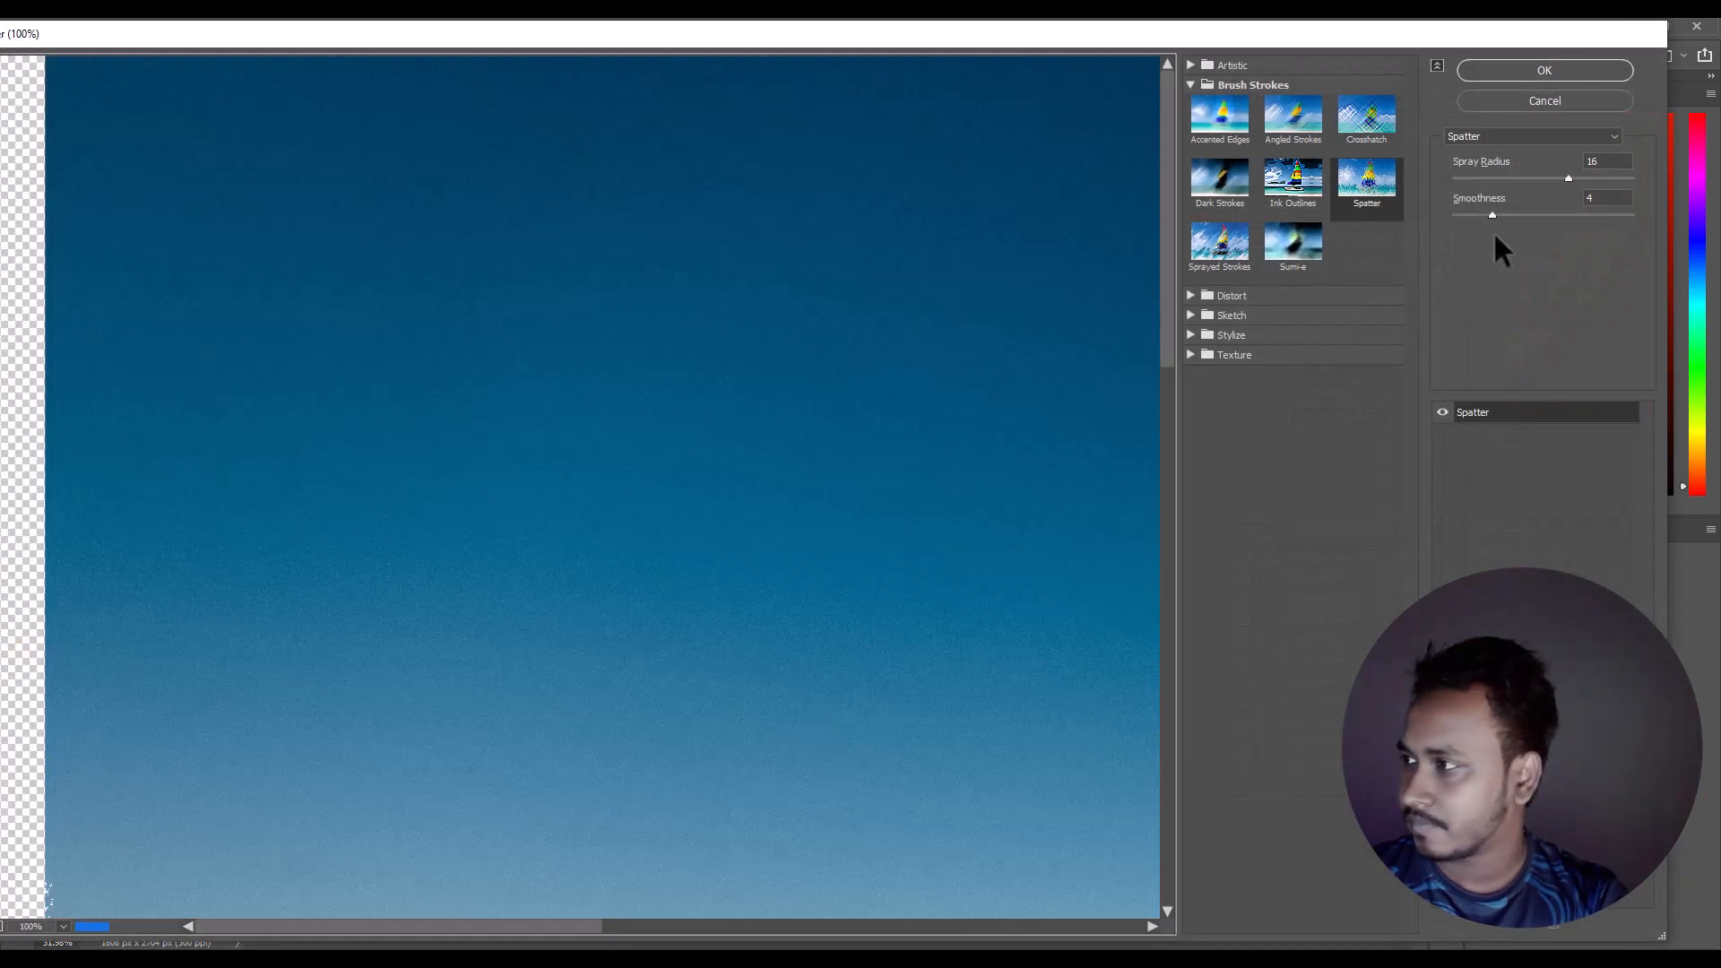
key("ctrl+minus")
key("ctrl+minus")
key("ctrl+minus")
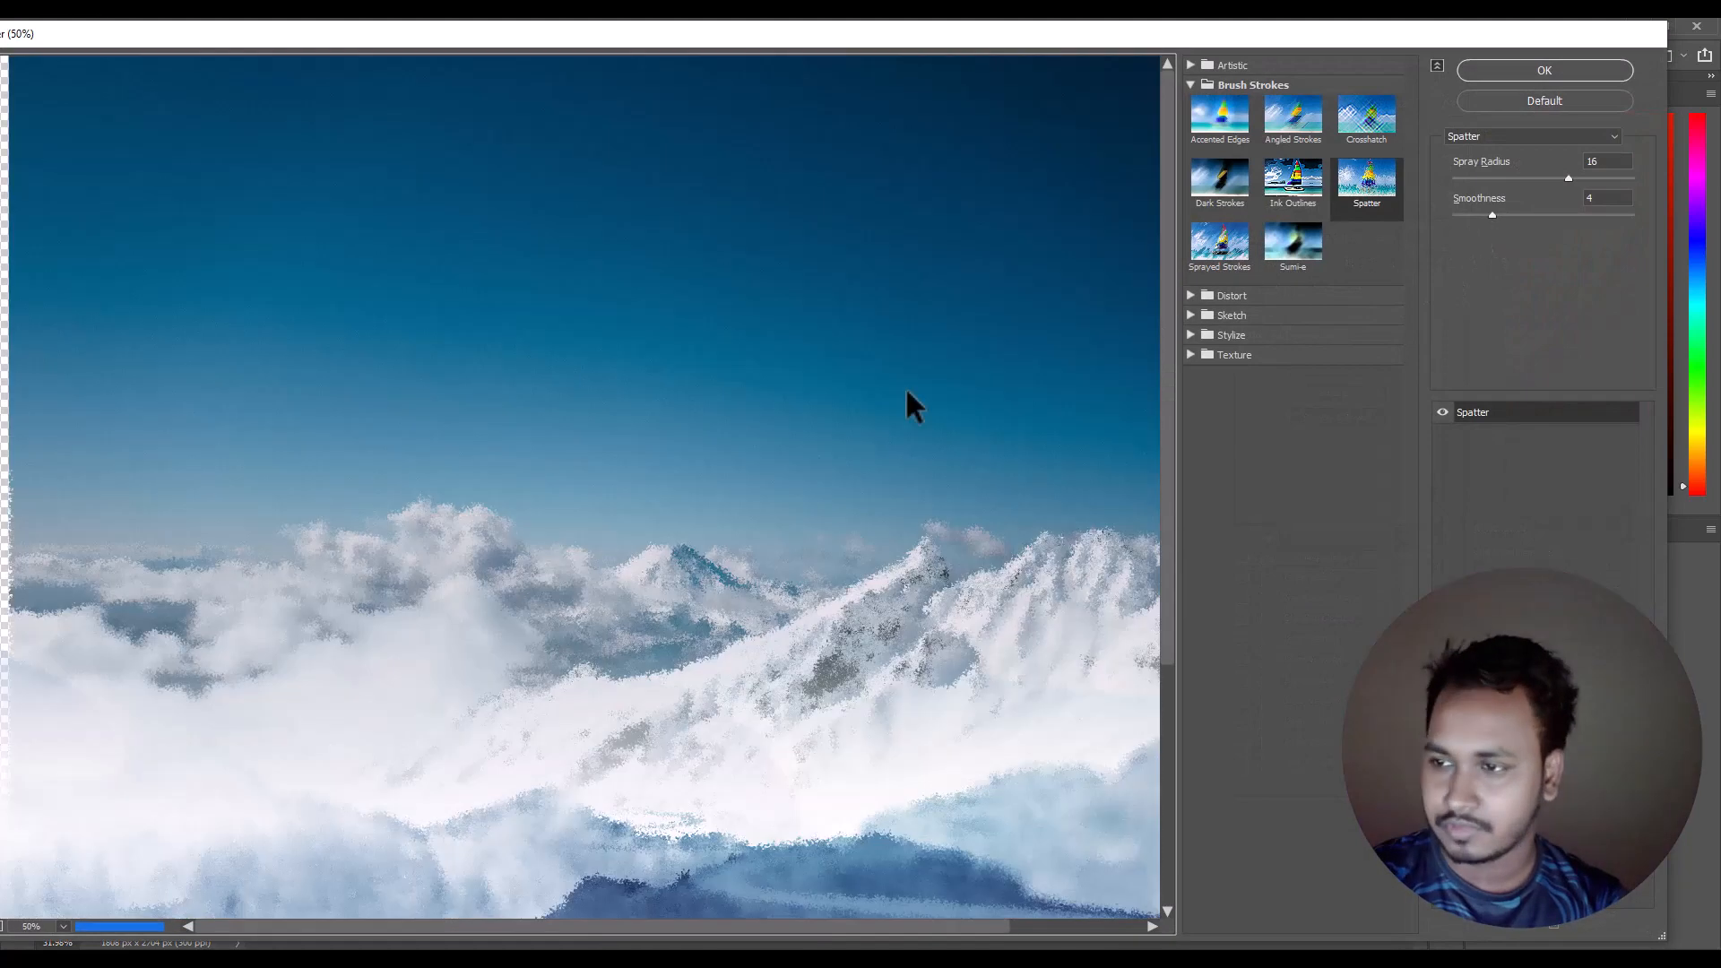
left_click(1614, 199)
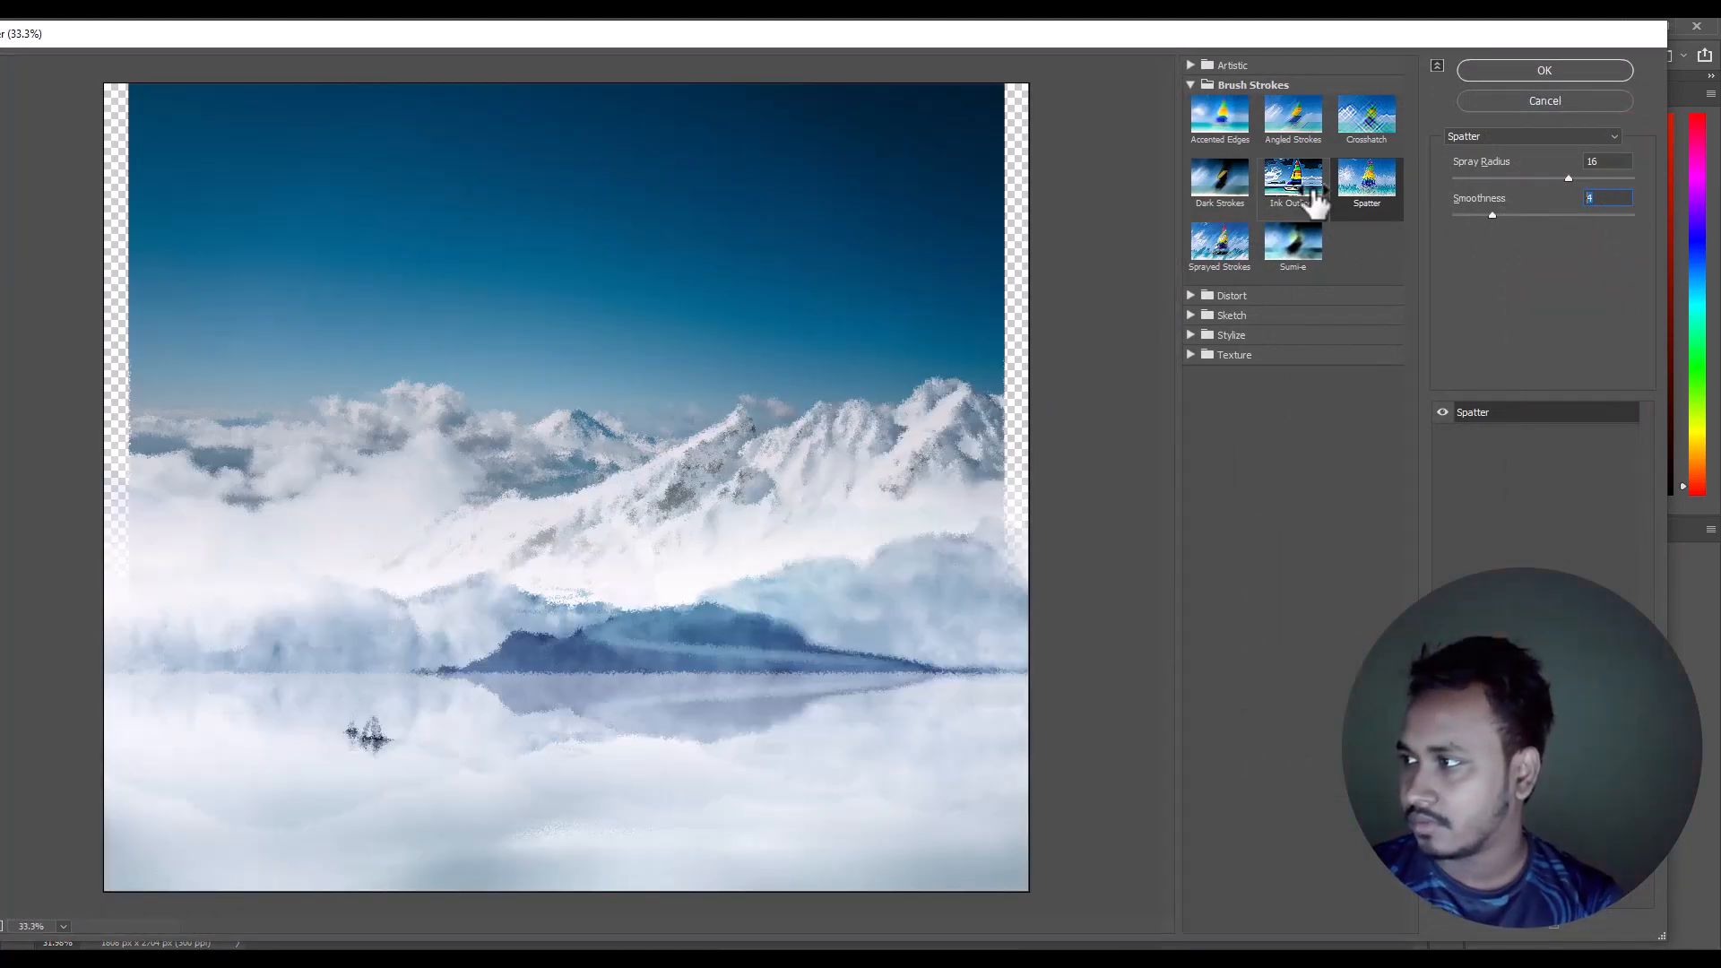
type("2")
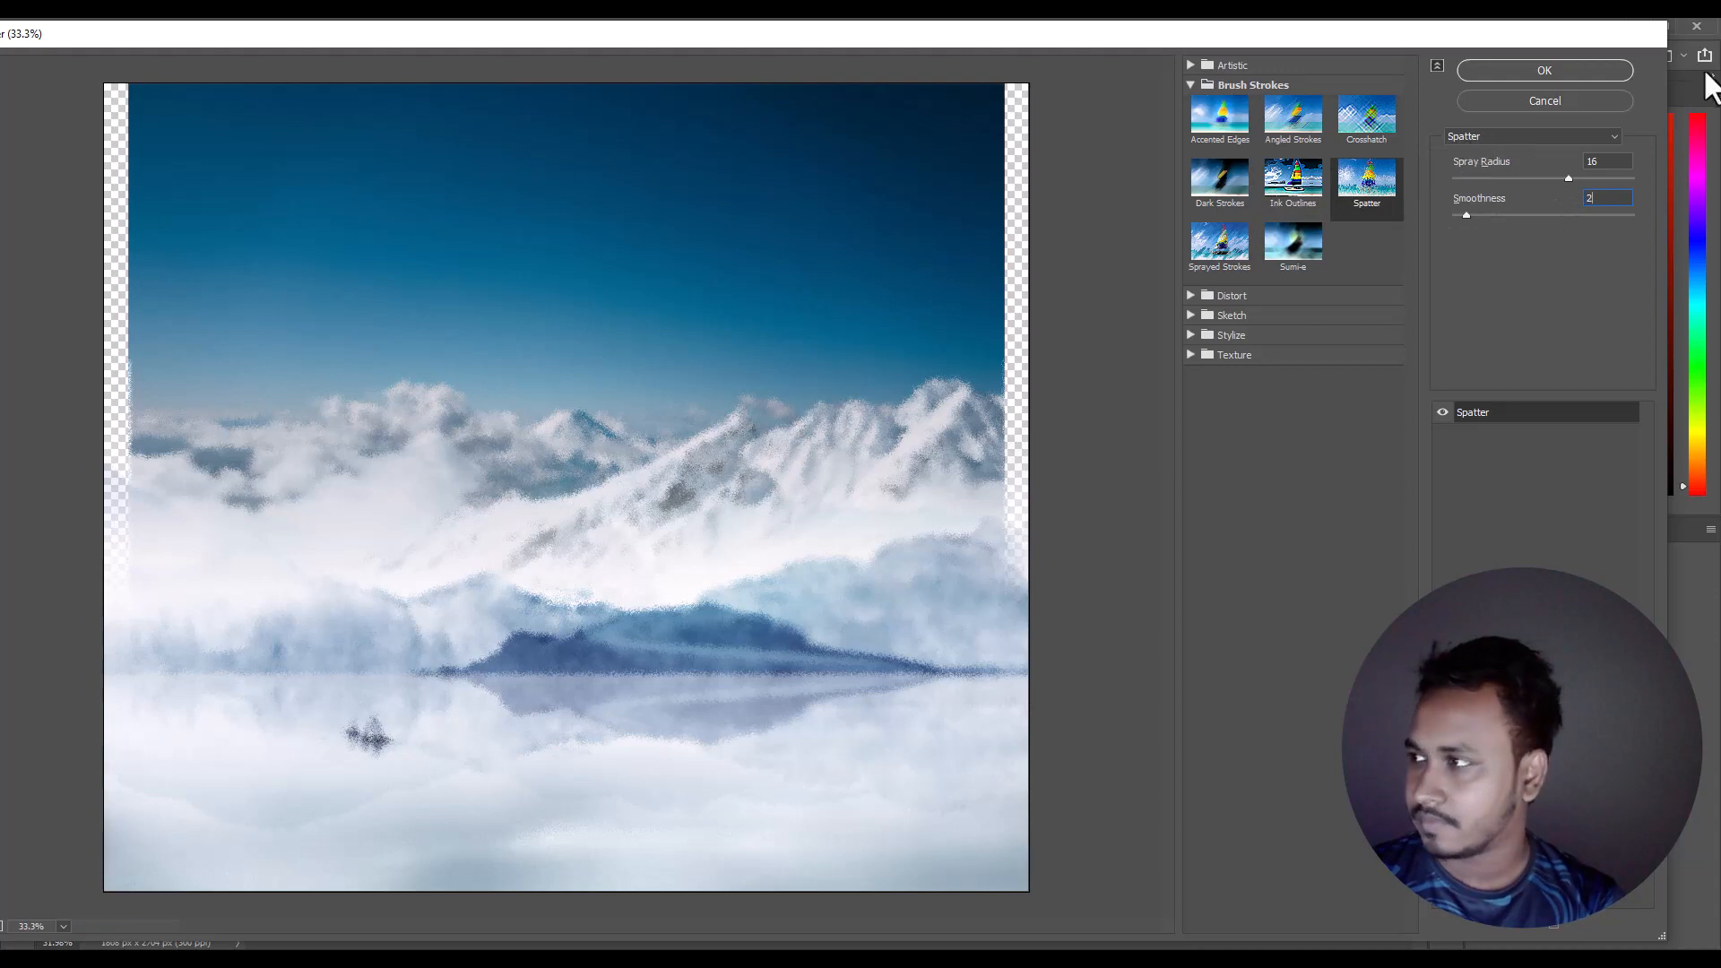
left_click(1544, 69)
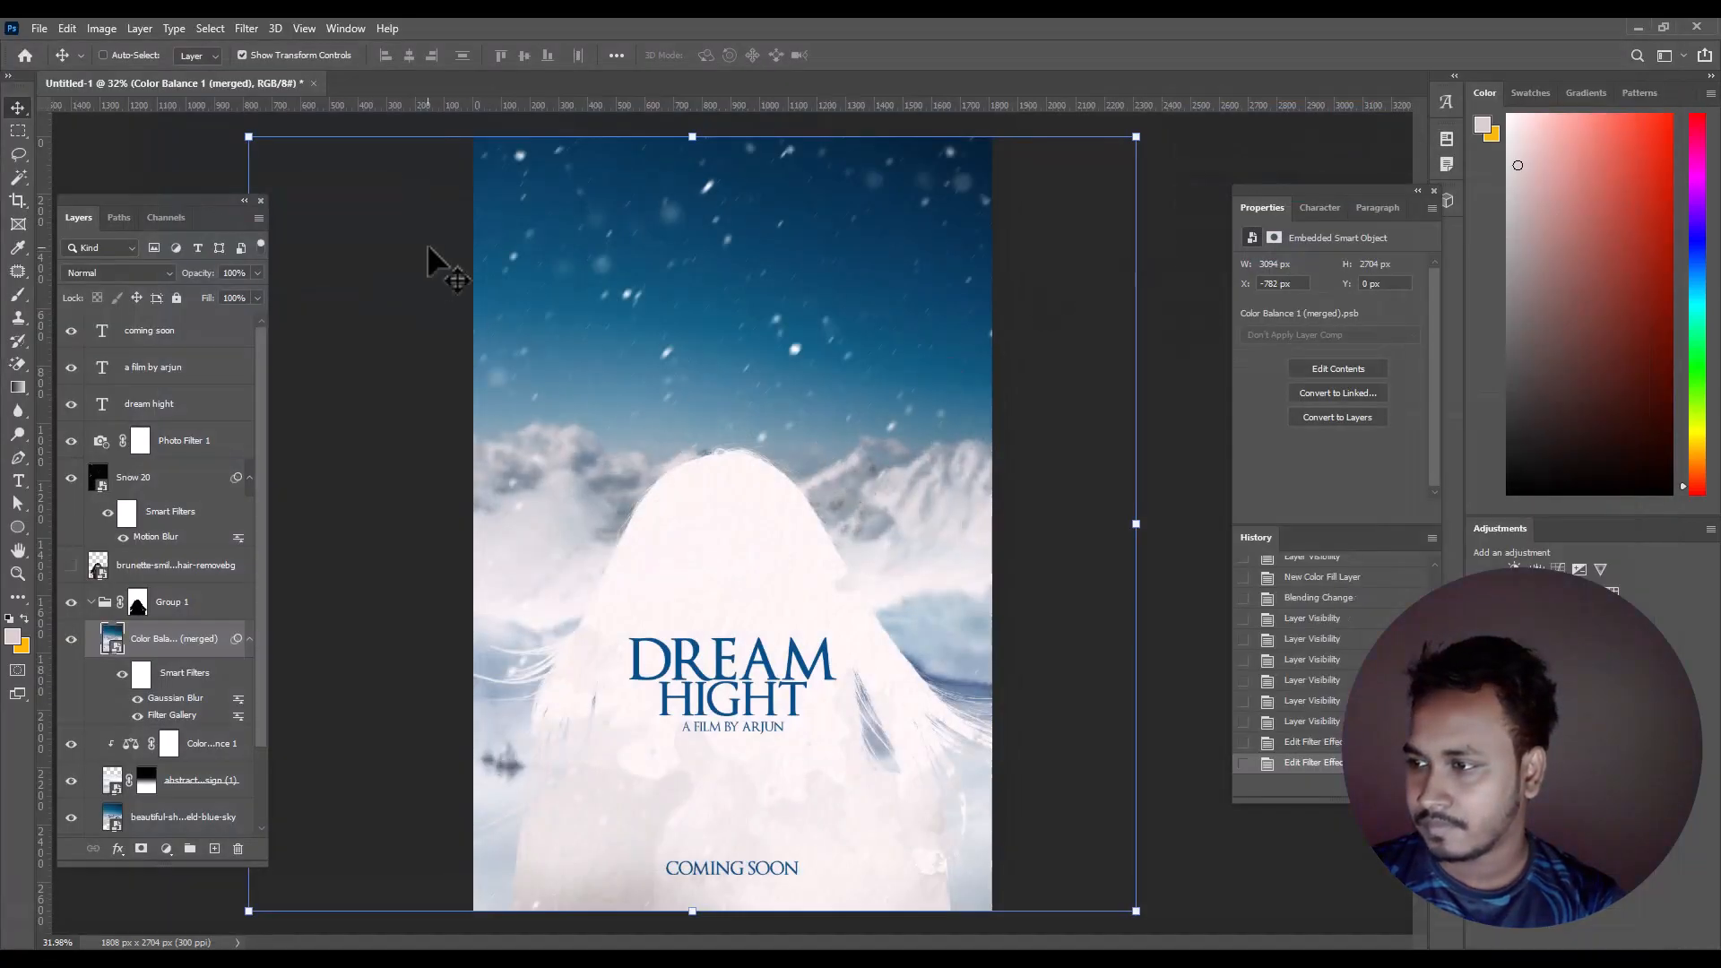
- Move the COMING SOON text up into the sky near the poster's upper edge, centred horizontally
left_click(18, 131)
scroll(676, 538, "down", 2)
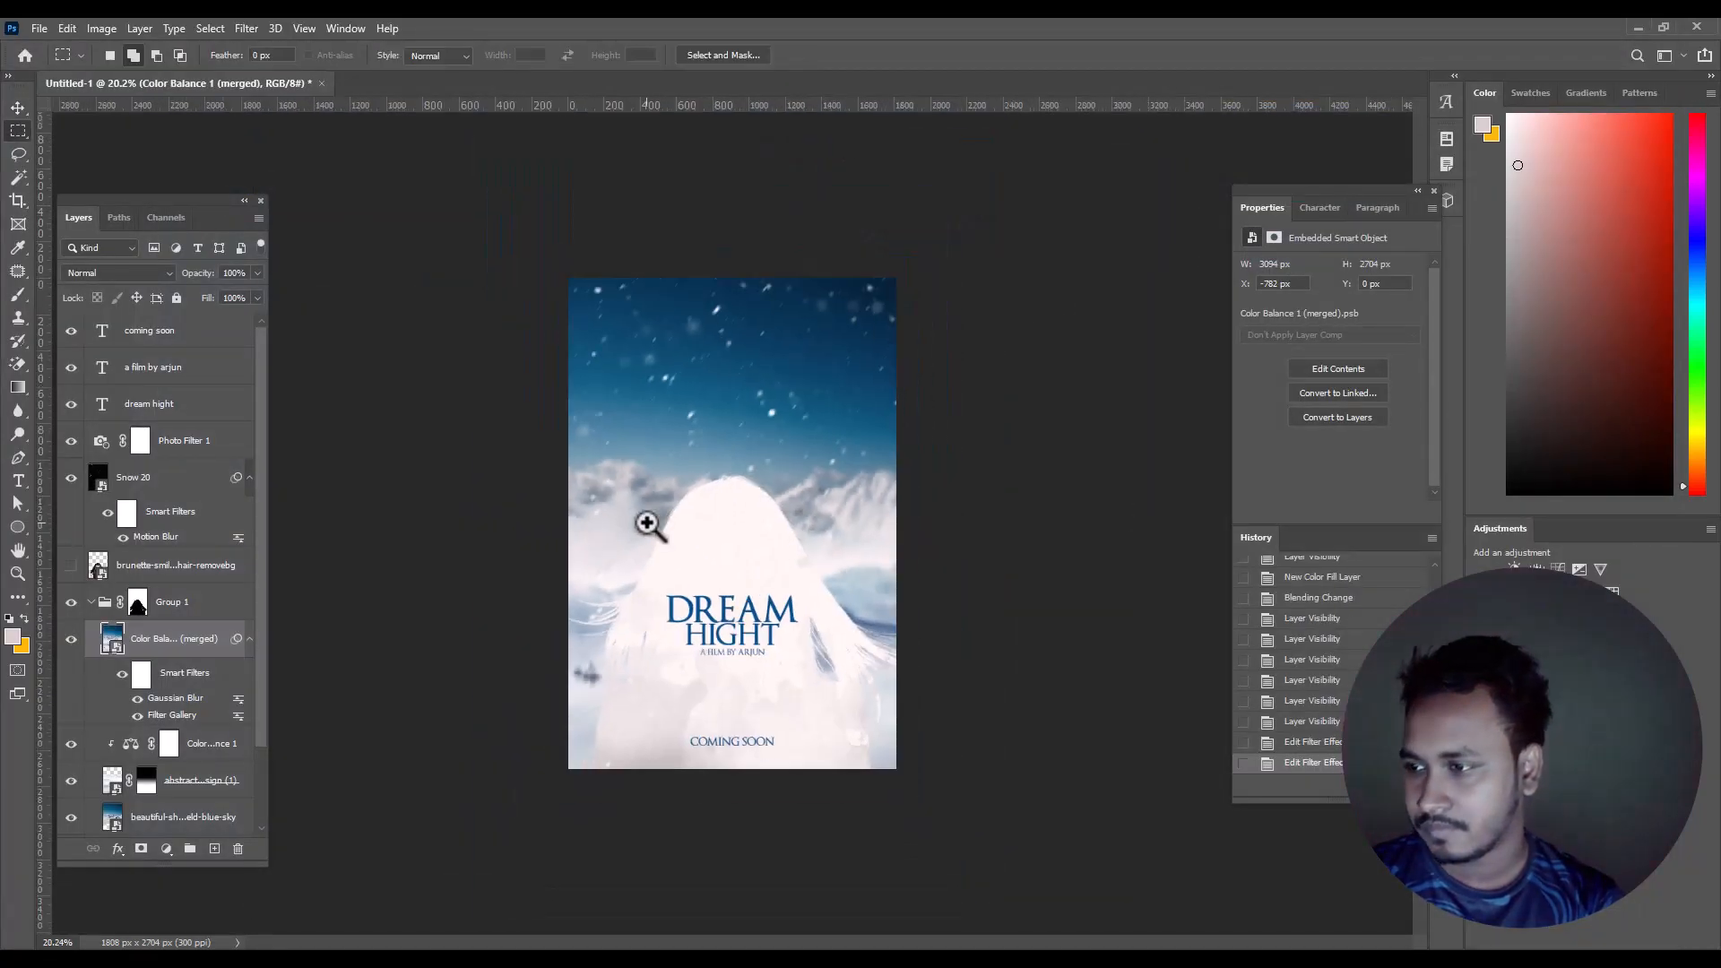
scroll(668, 538, "up", 2)
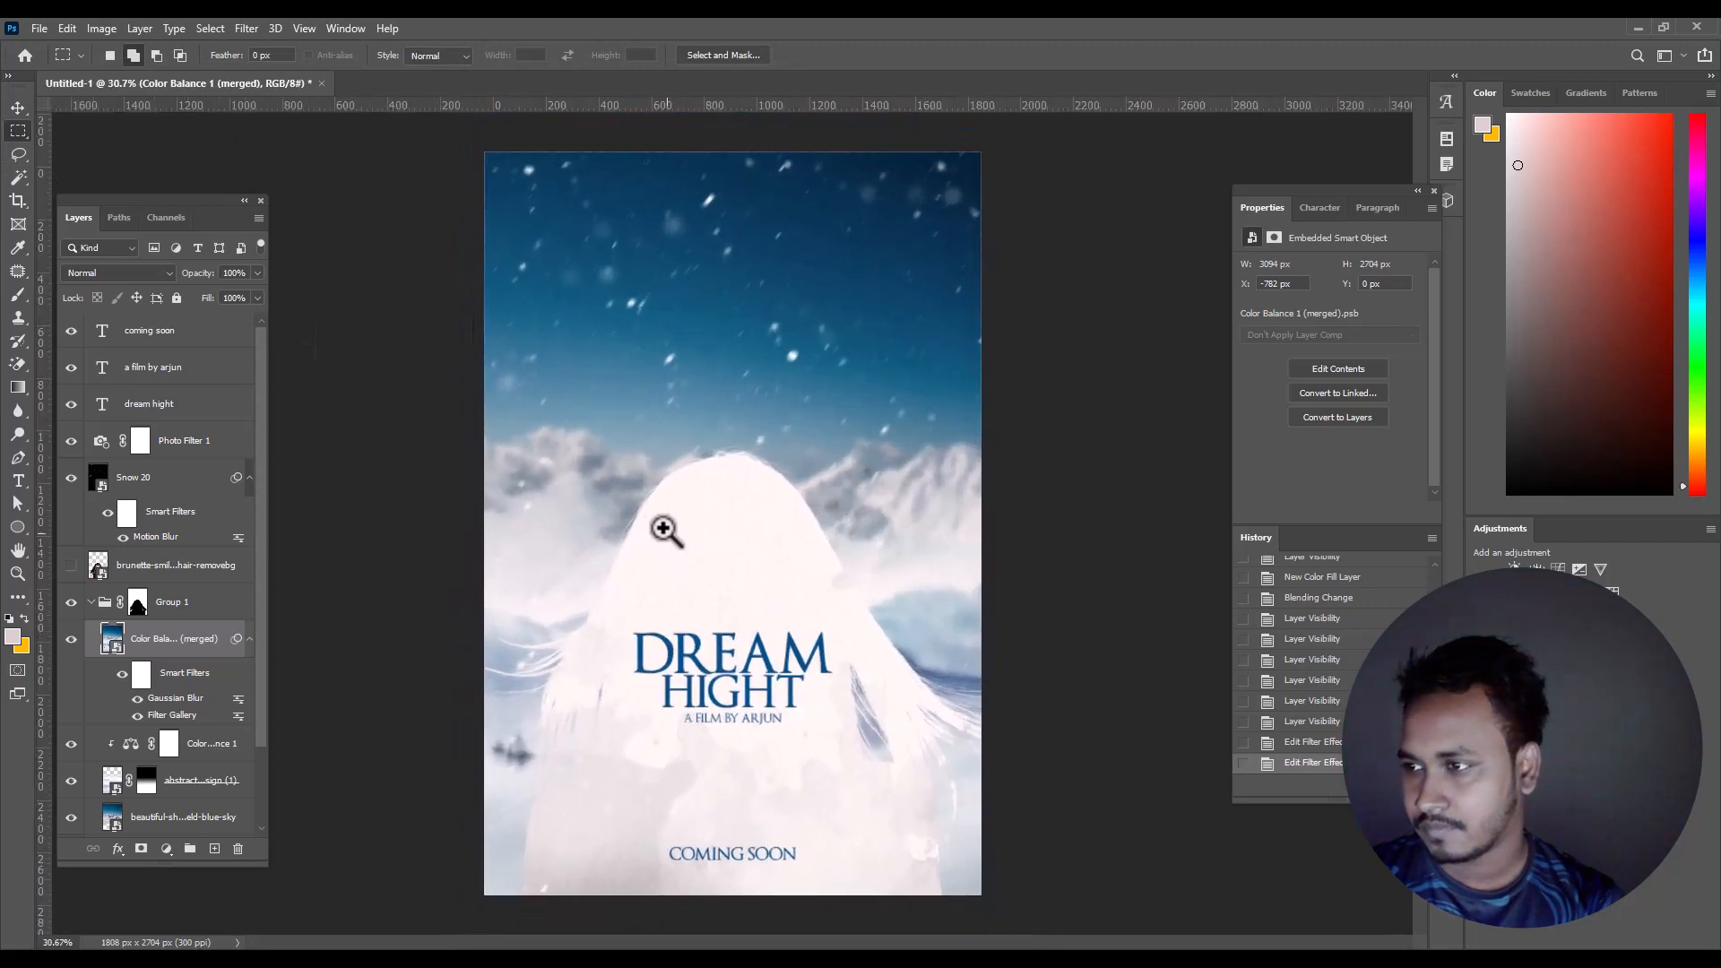
scroll(682, 583, "up", 3)
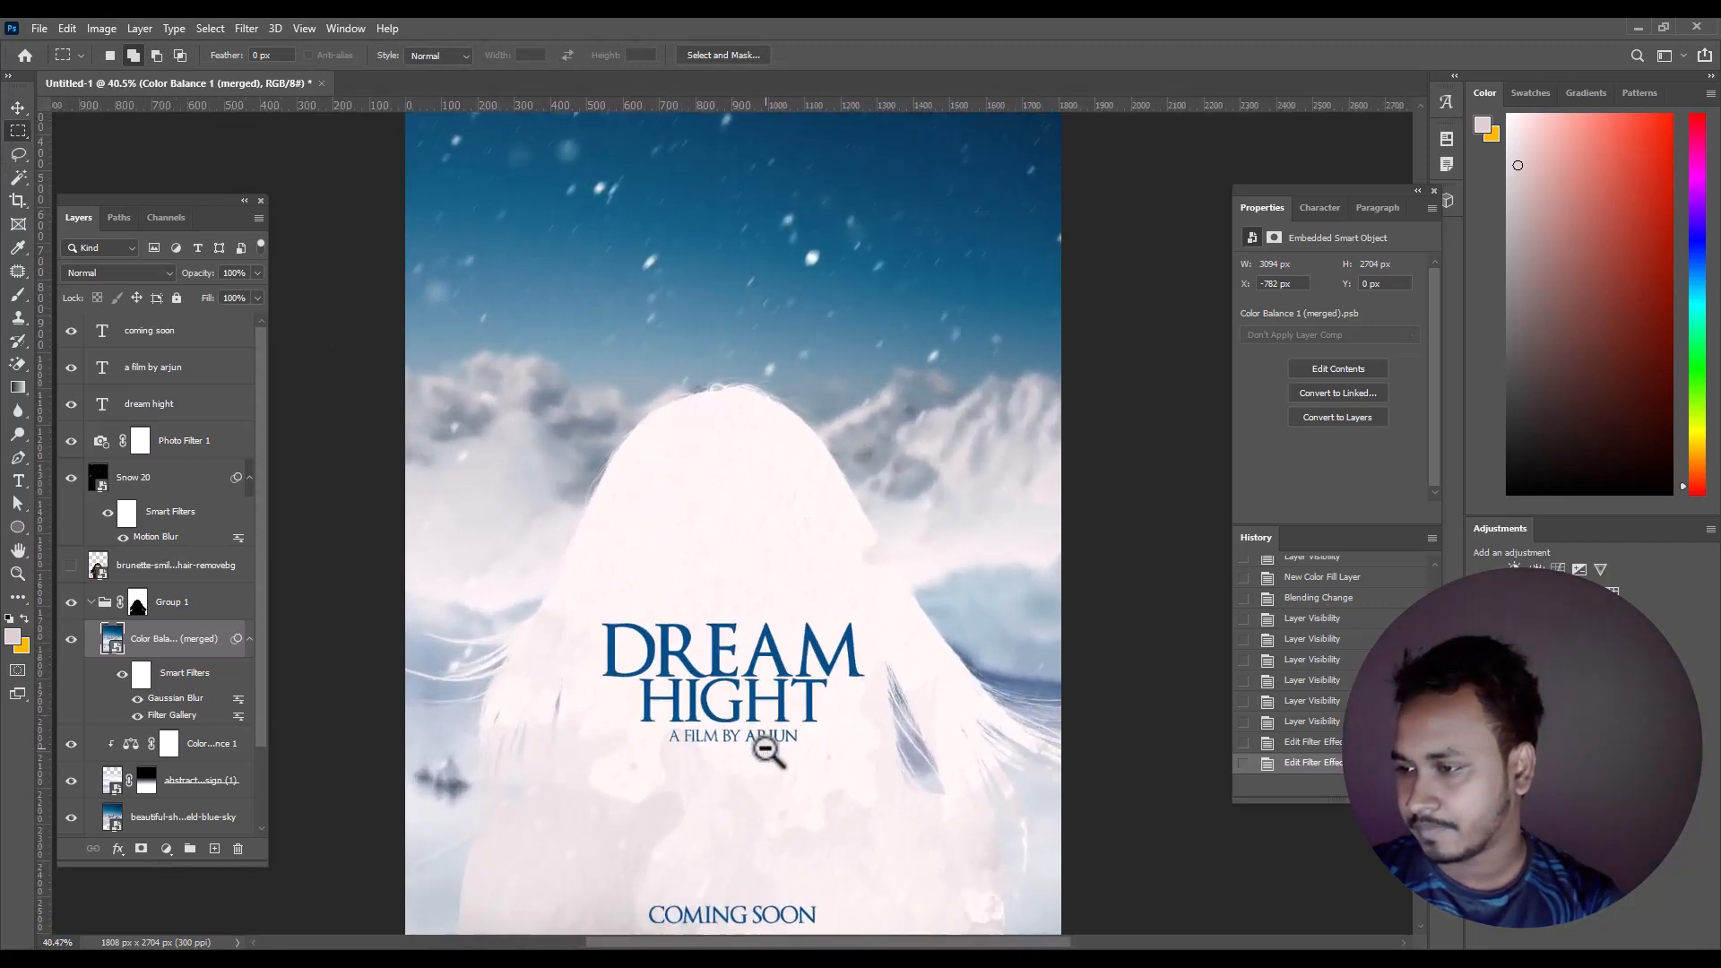
scroll(744, 727, "down", 4)
scroll(737, 717, "down", 1)
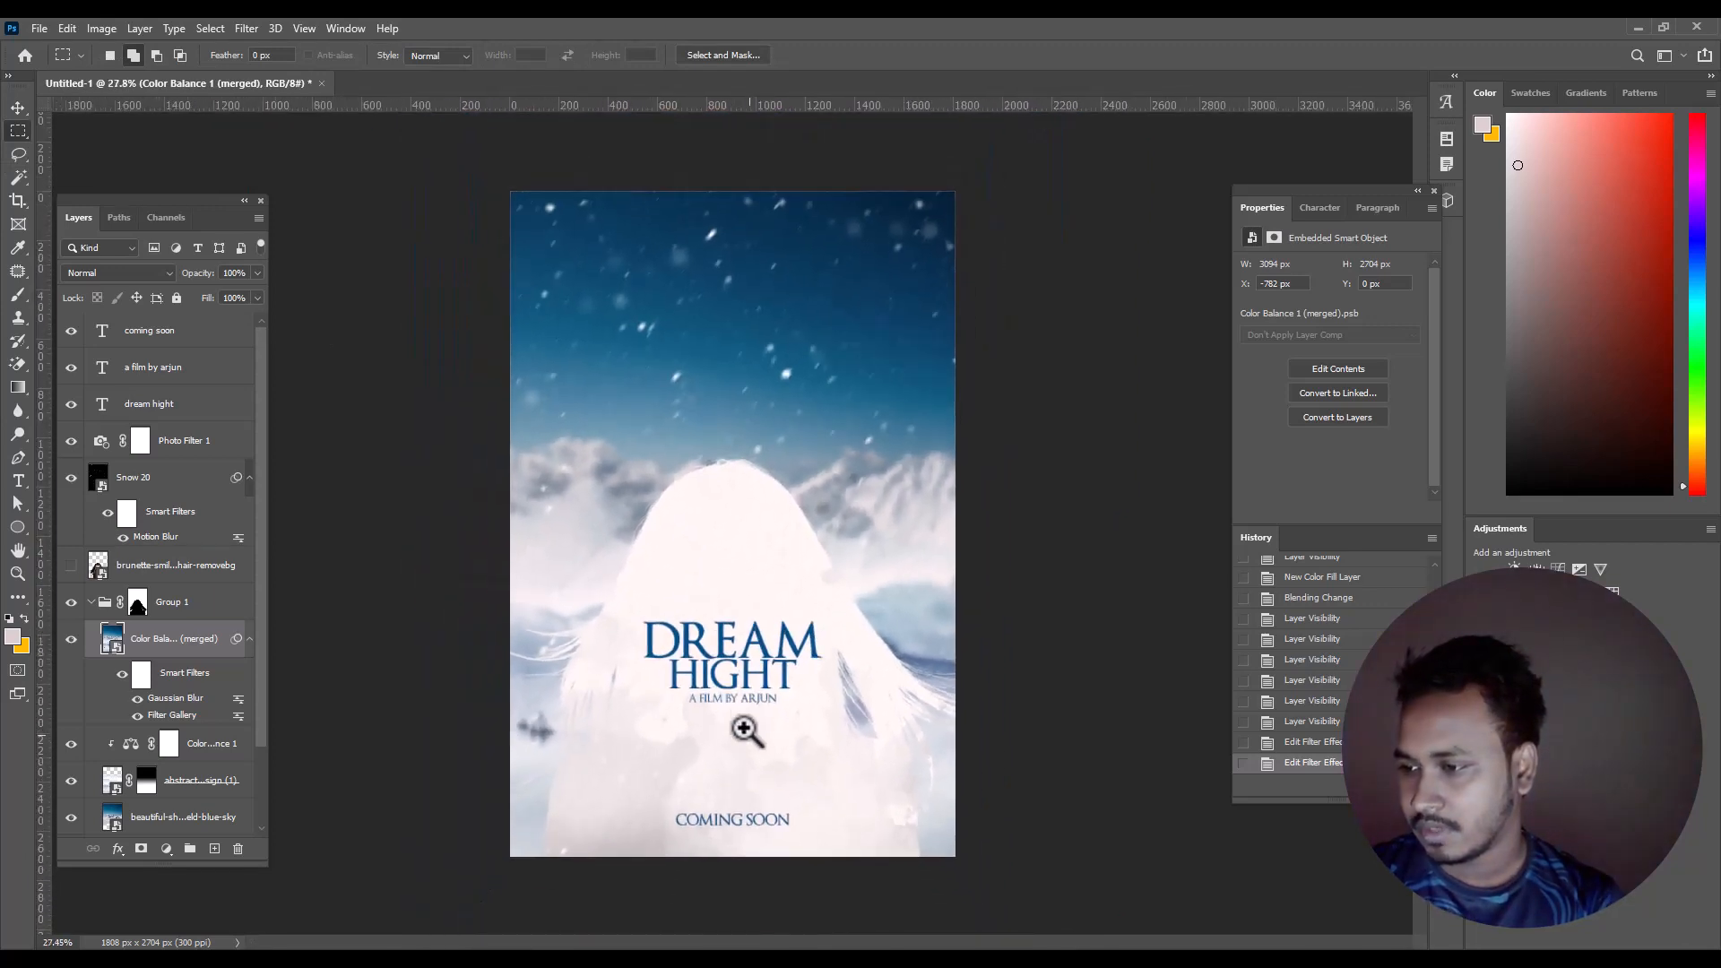
left_click(18, 107)
left_click(180, 336)
left_click_drag(757, 831, 724, 238)
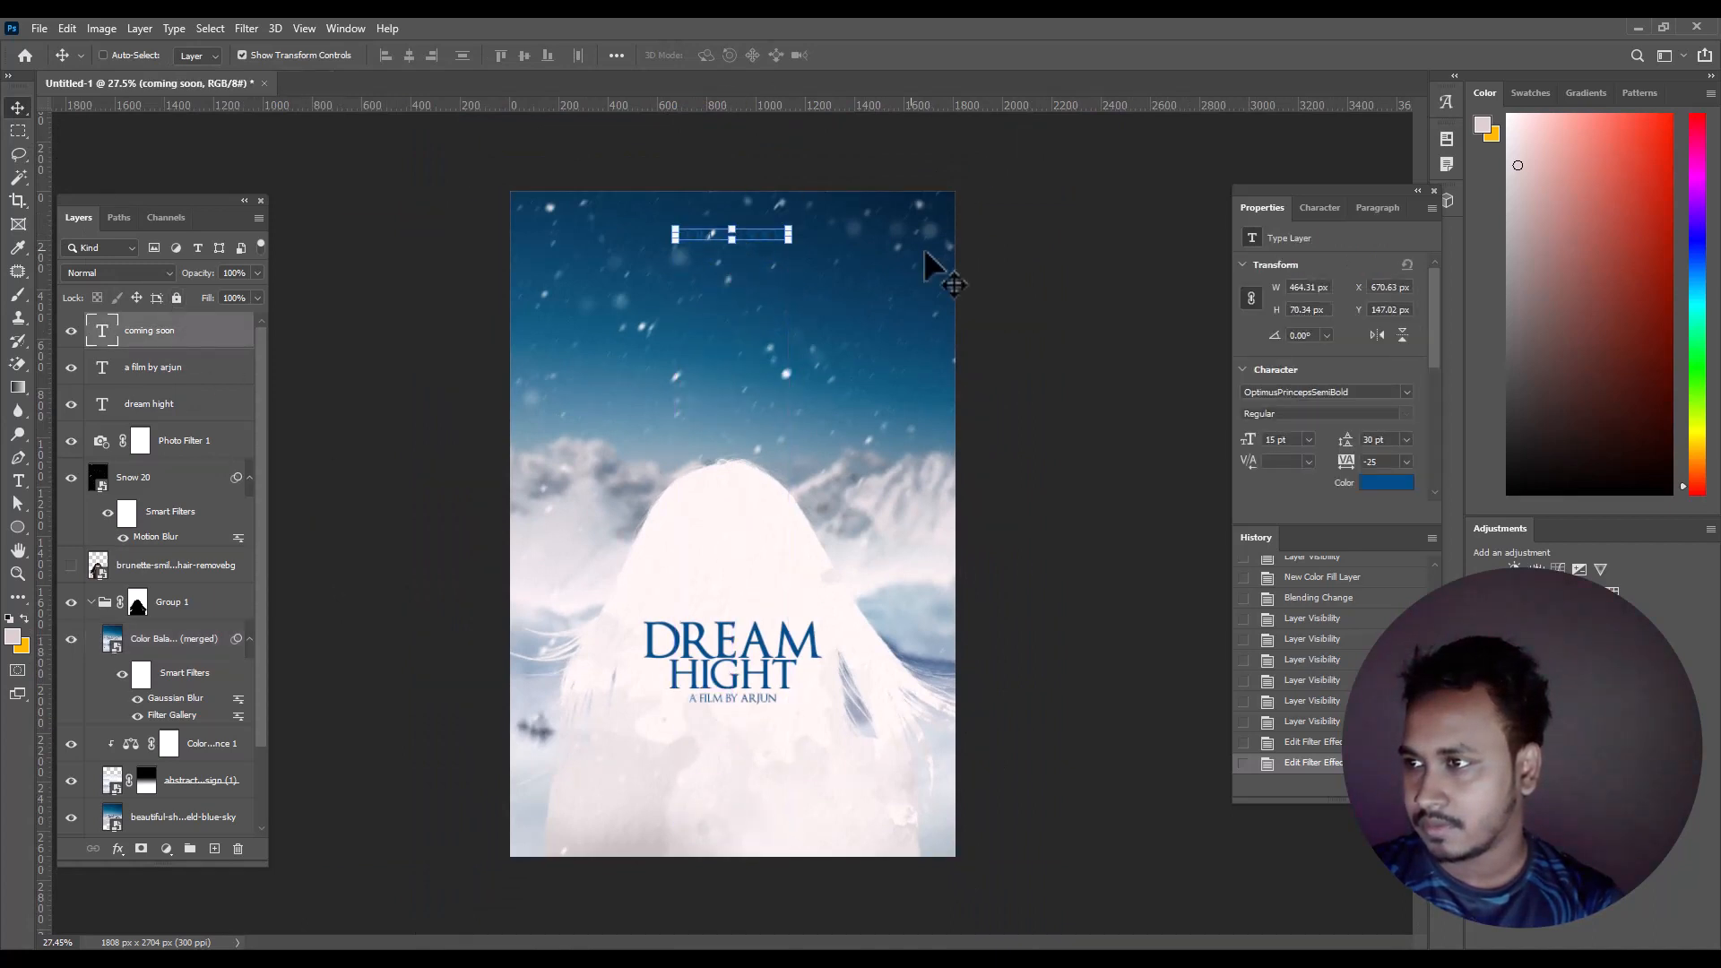
- Set the COMING SOON text's colour to white (ffffff) and its font size to 18 pt
left_click(1385, 482)
left_click(1199, 271)
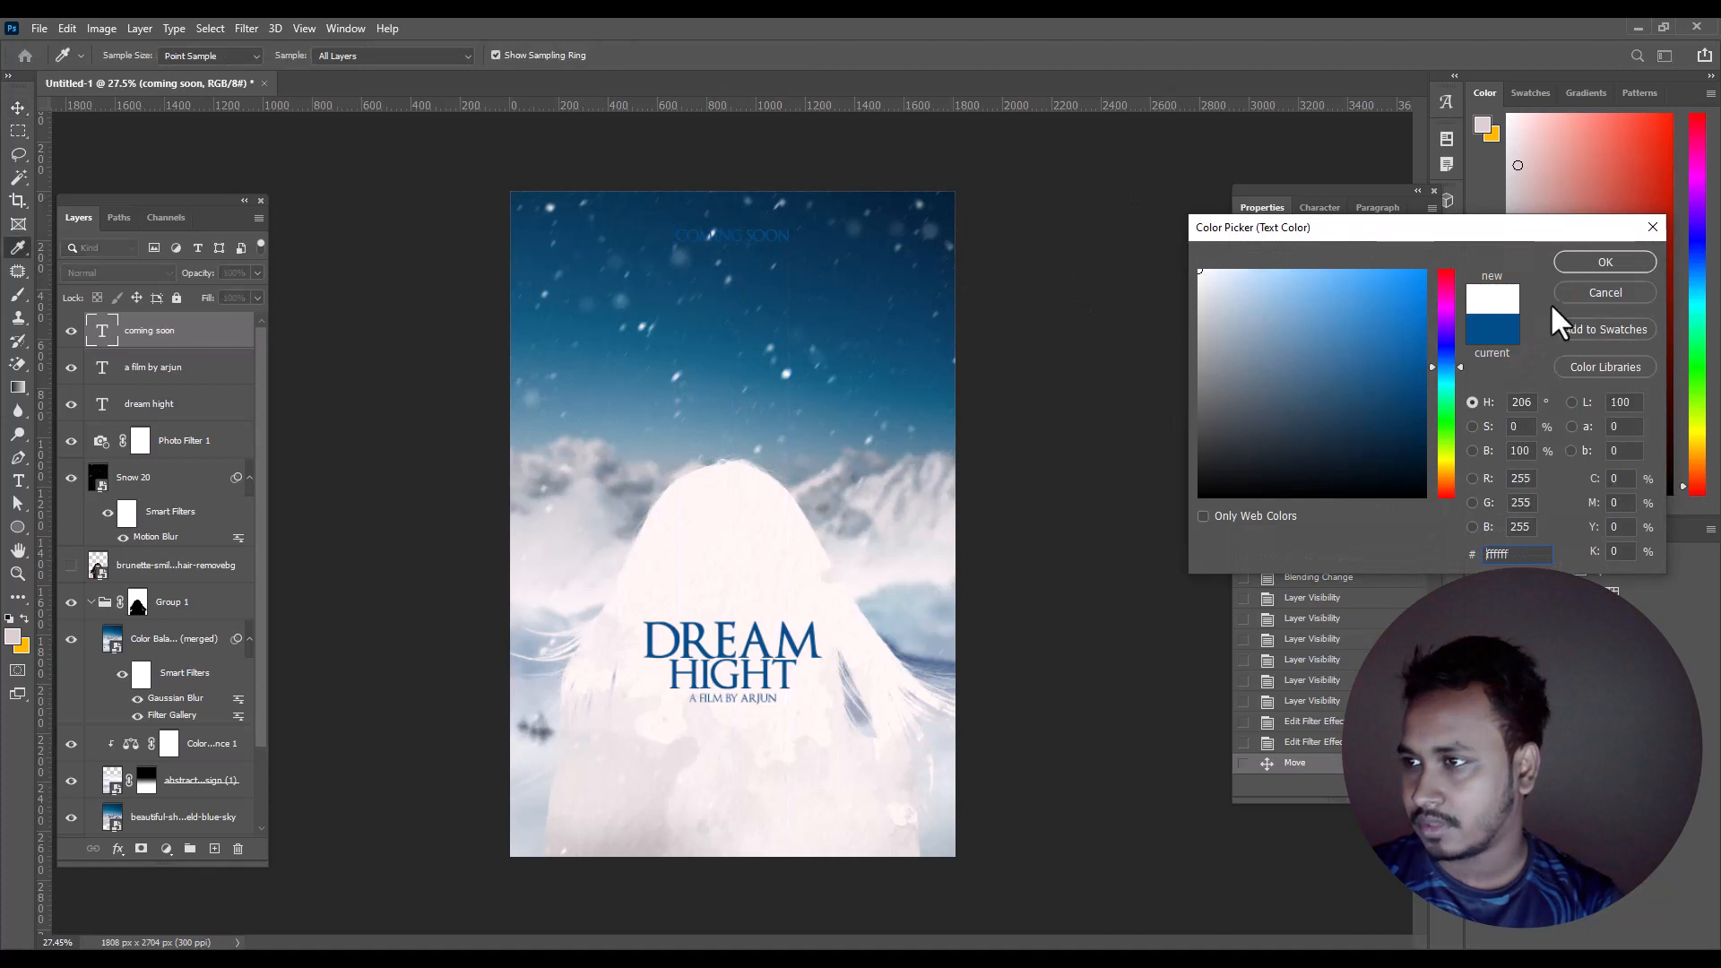
left_click(1579, 264)
left_click(1319, 208)
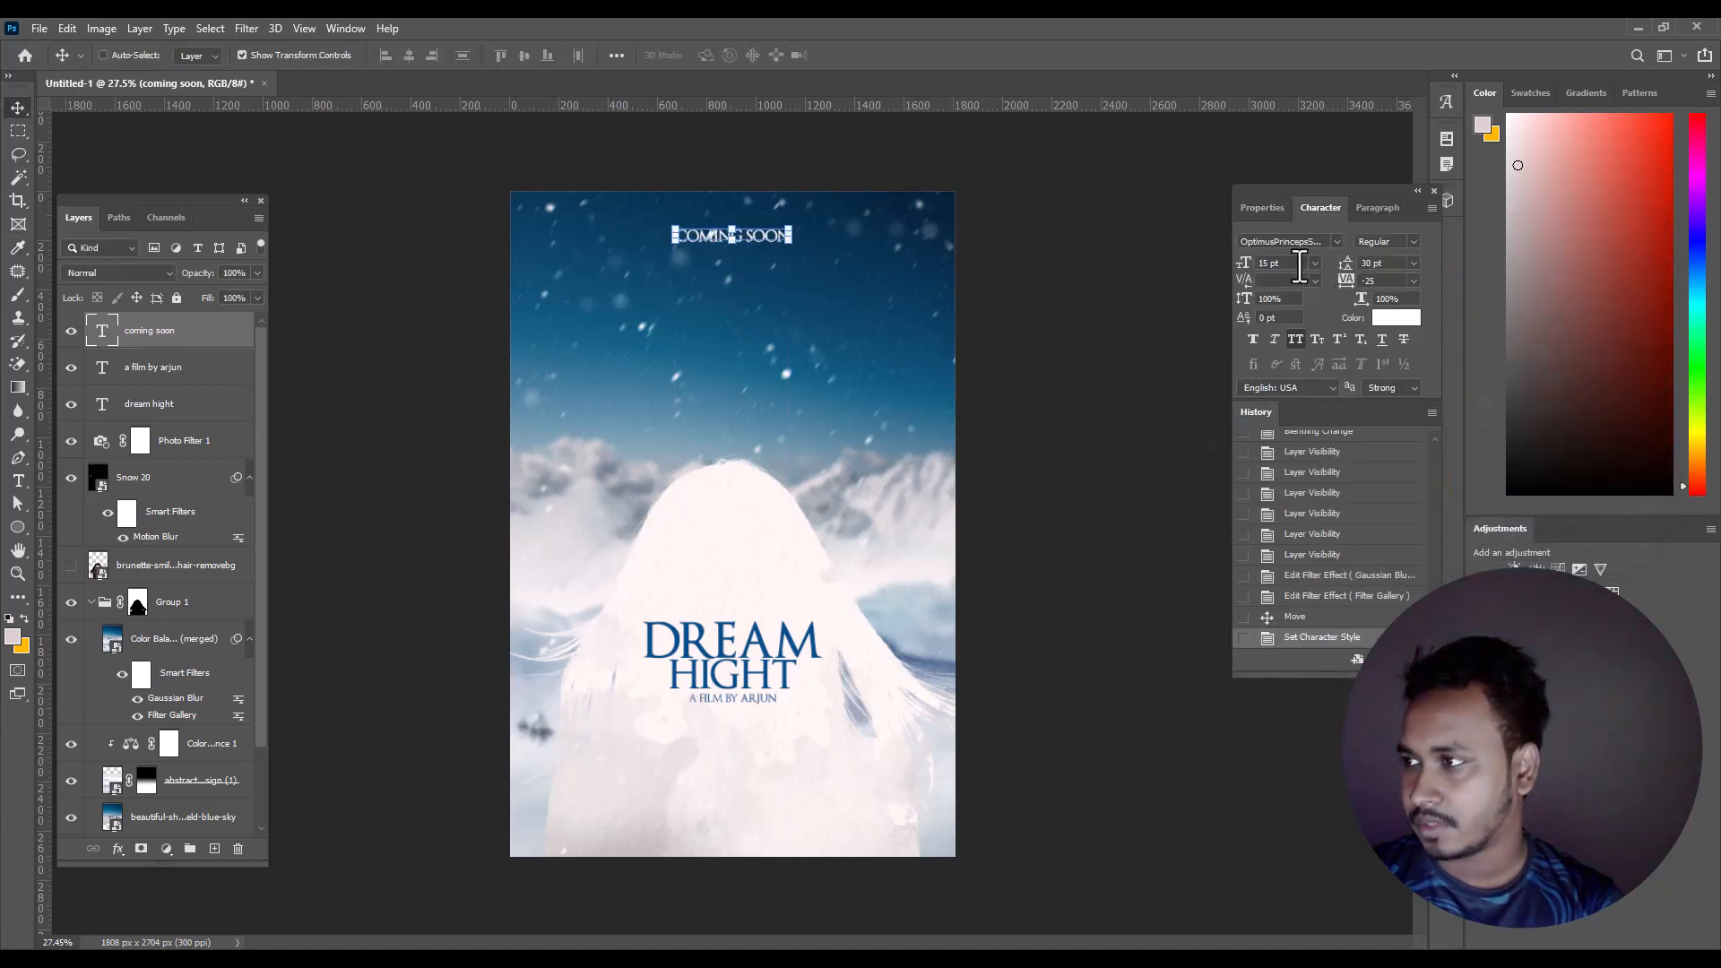
type("18")
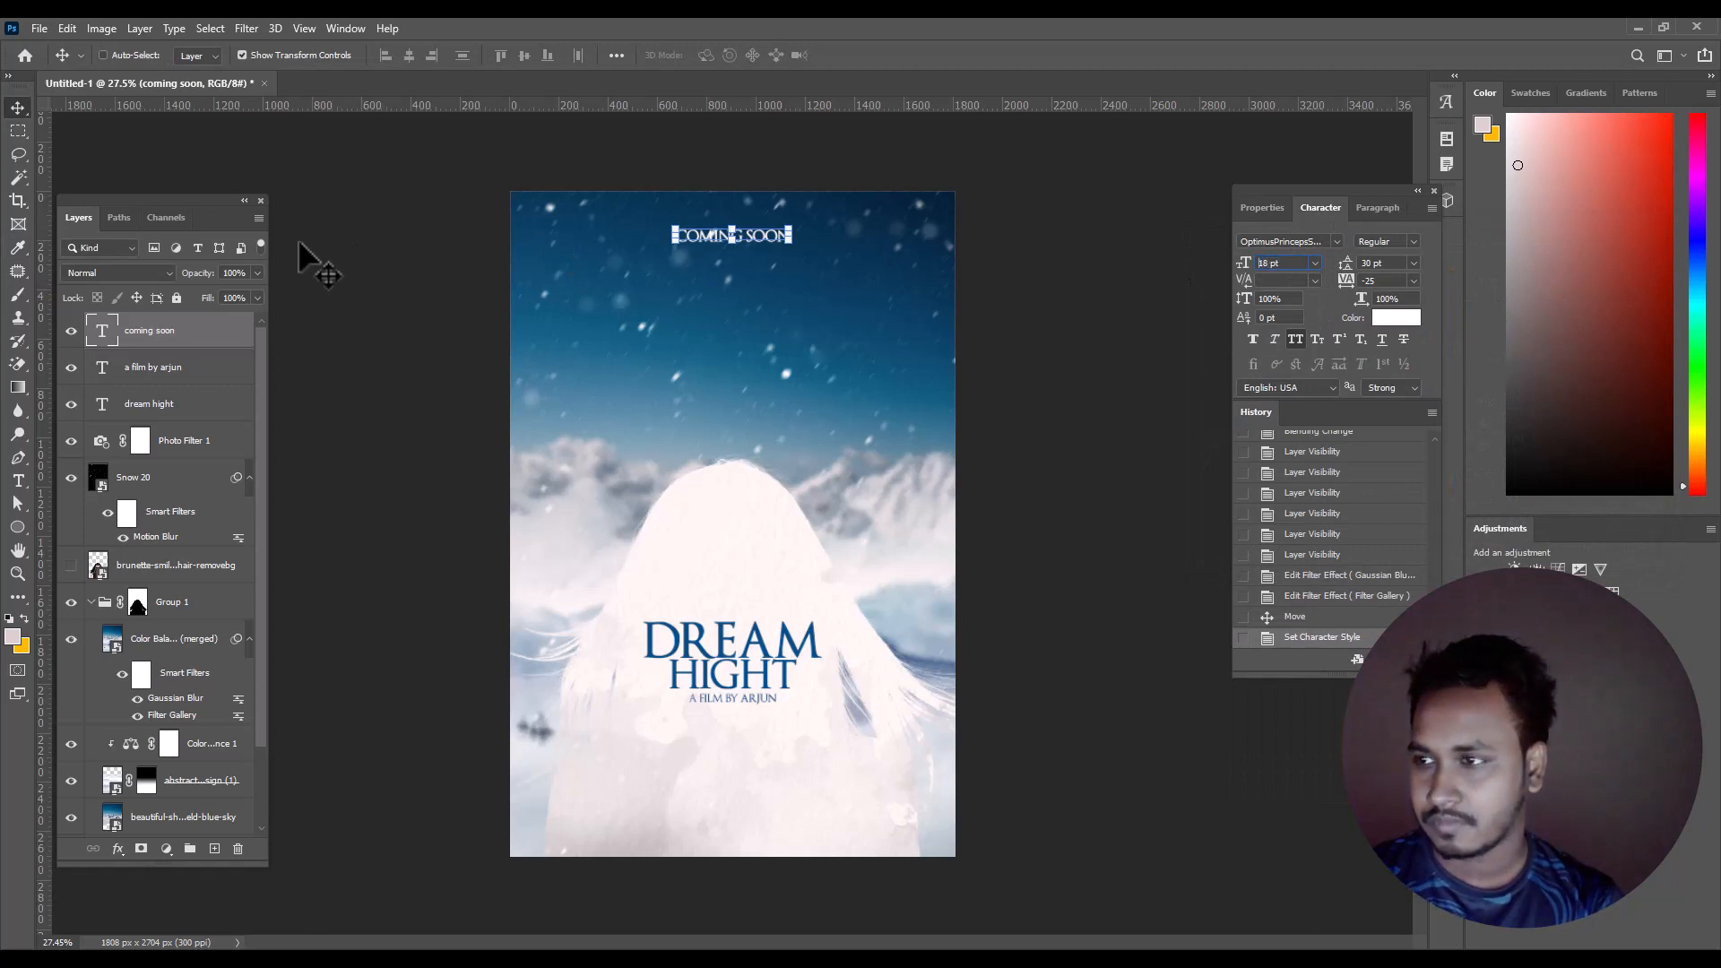
key("Return")
- Centre the COMING SOON text horizontally on the whole canvas and clear the selection
key("ctrl+Return")
left_click(412, 50)
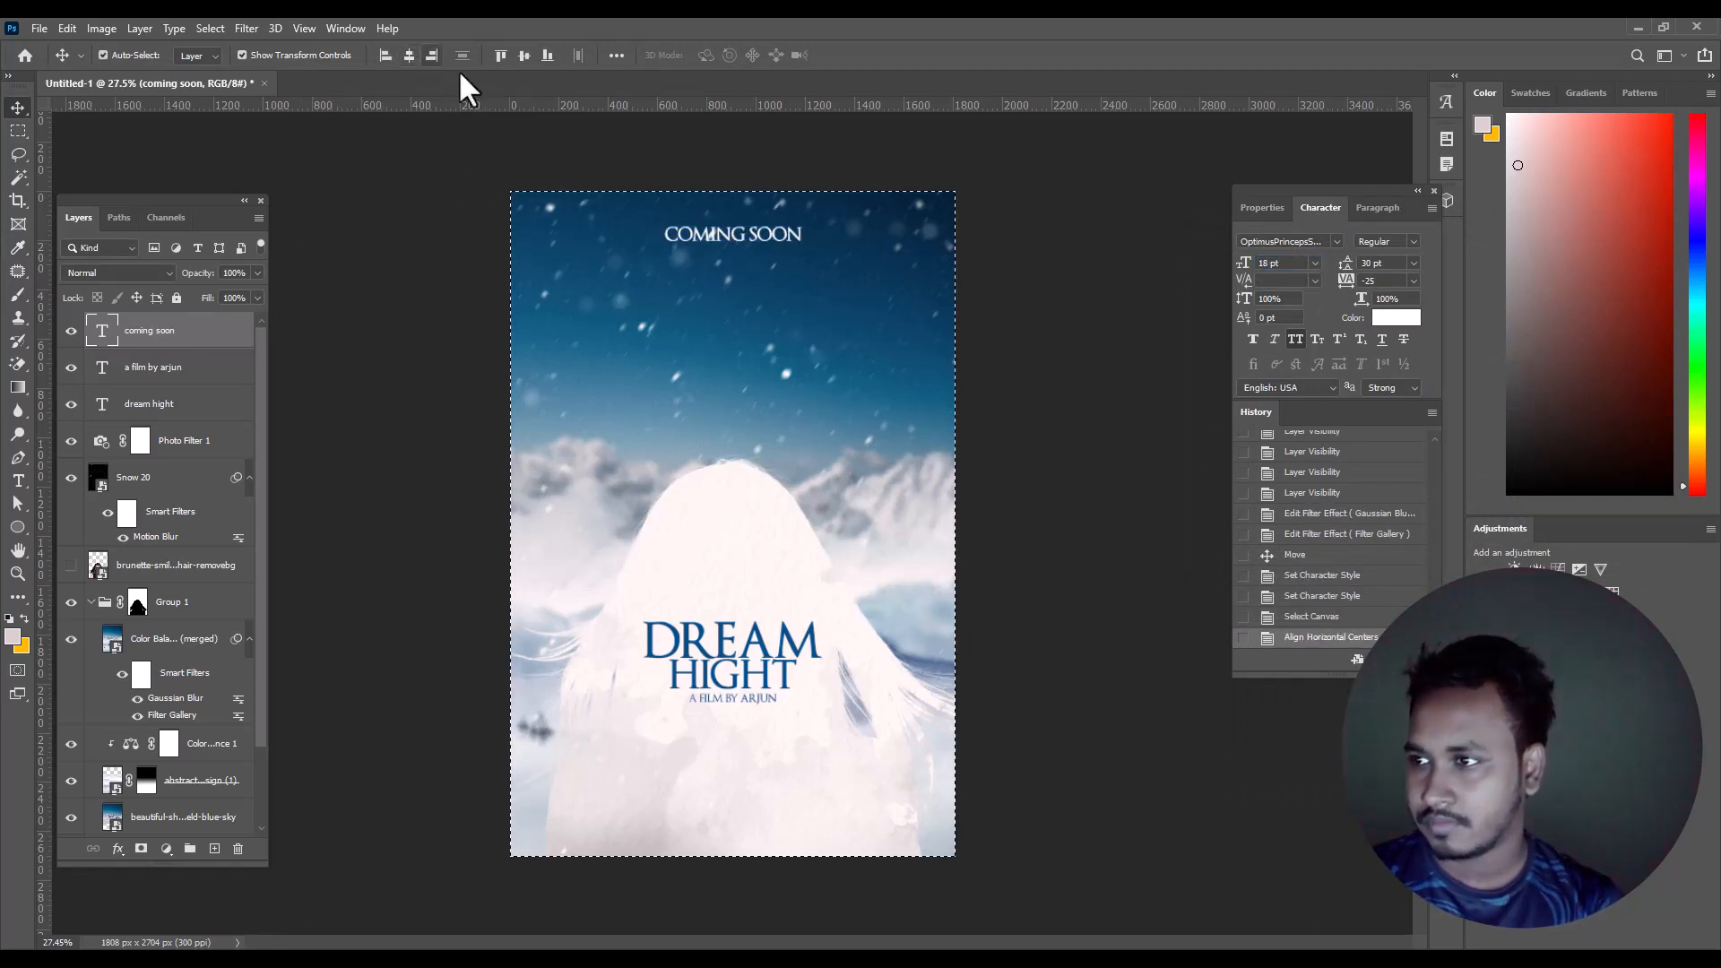
key("ctrl+d")
left_click_drag(760, 240, 756, 240)
- Reorder the Snow 20 layer to the top of the layer stack, above all the text layers
left_click_drag(153, 477, 256, 346)
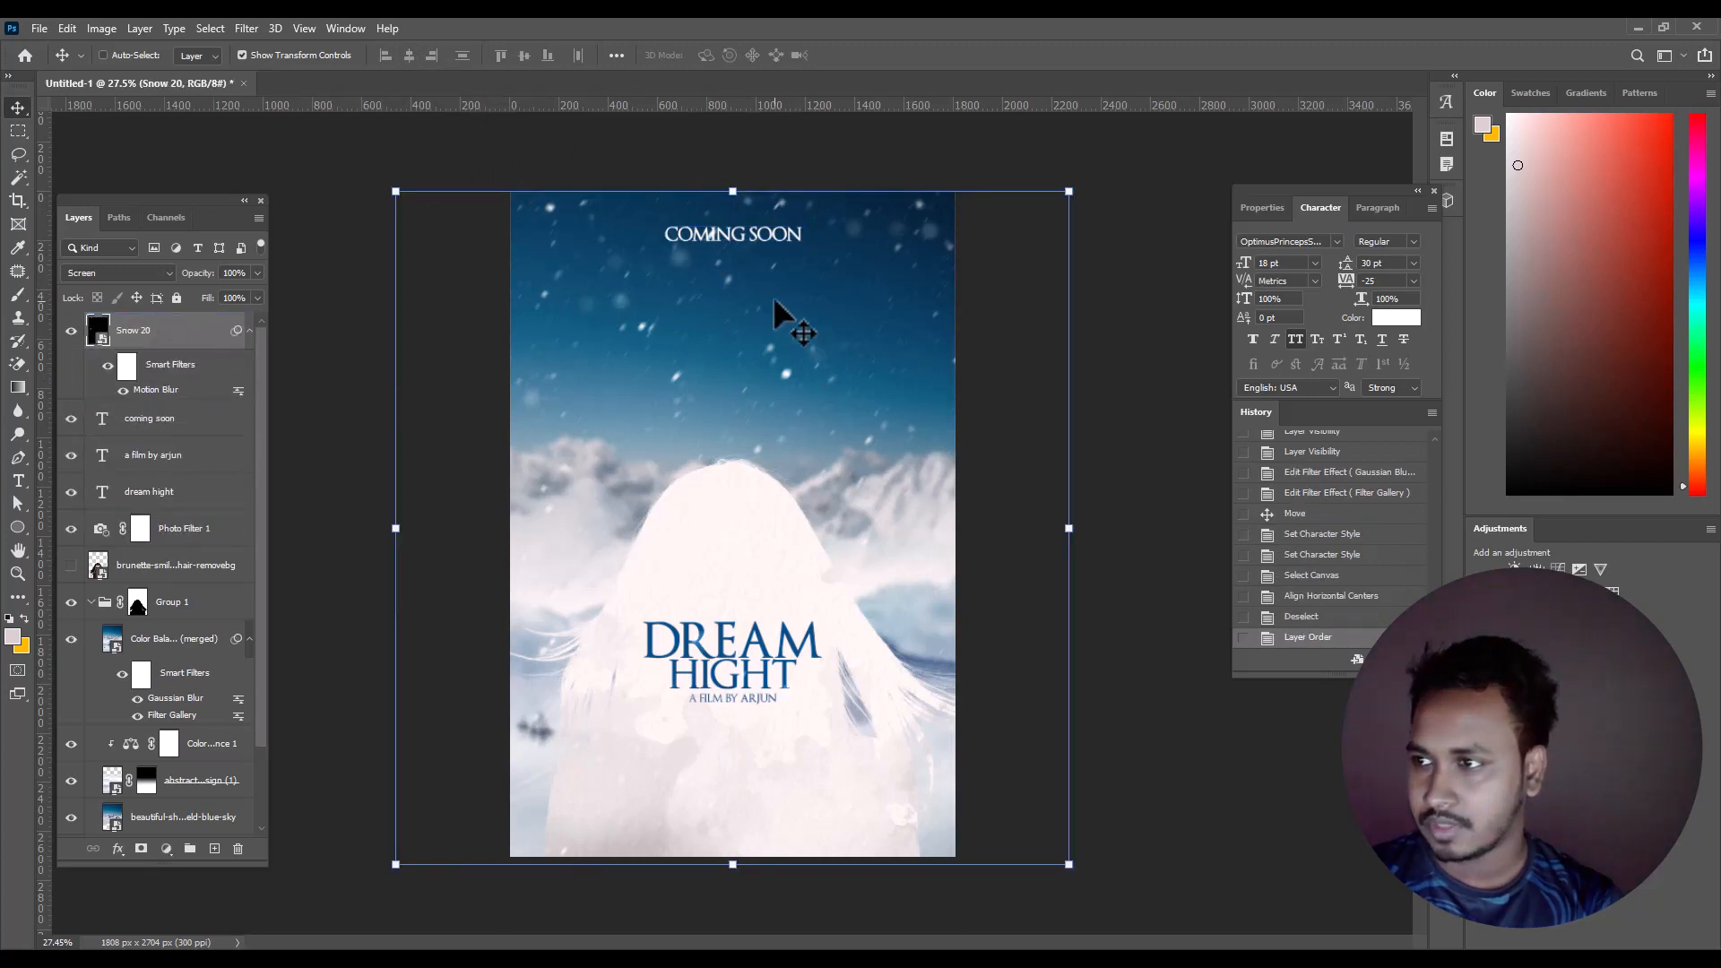
scroll(758, 269, "up", 3)
scroll(726, 278, "down", 2)
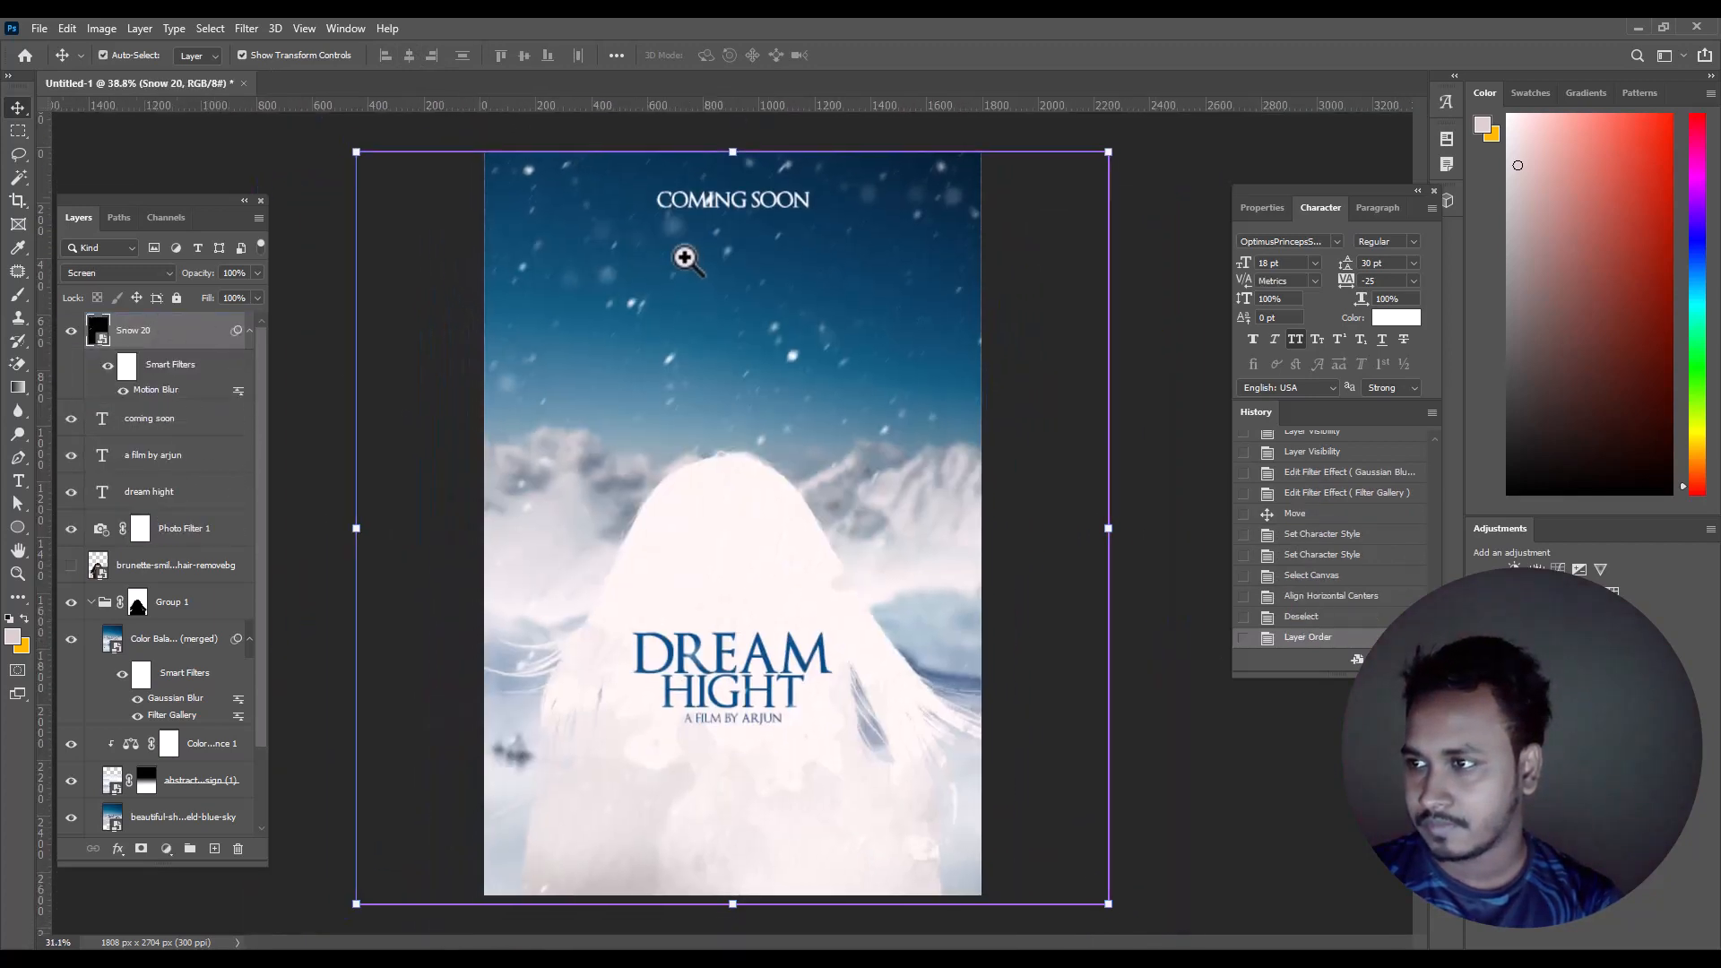
- Nudge the DREAM HIGHT title and the film credit line together slightly upward
left_click(206, 419)
left_click(166, 457)
left_click(164, 495, "shift")
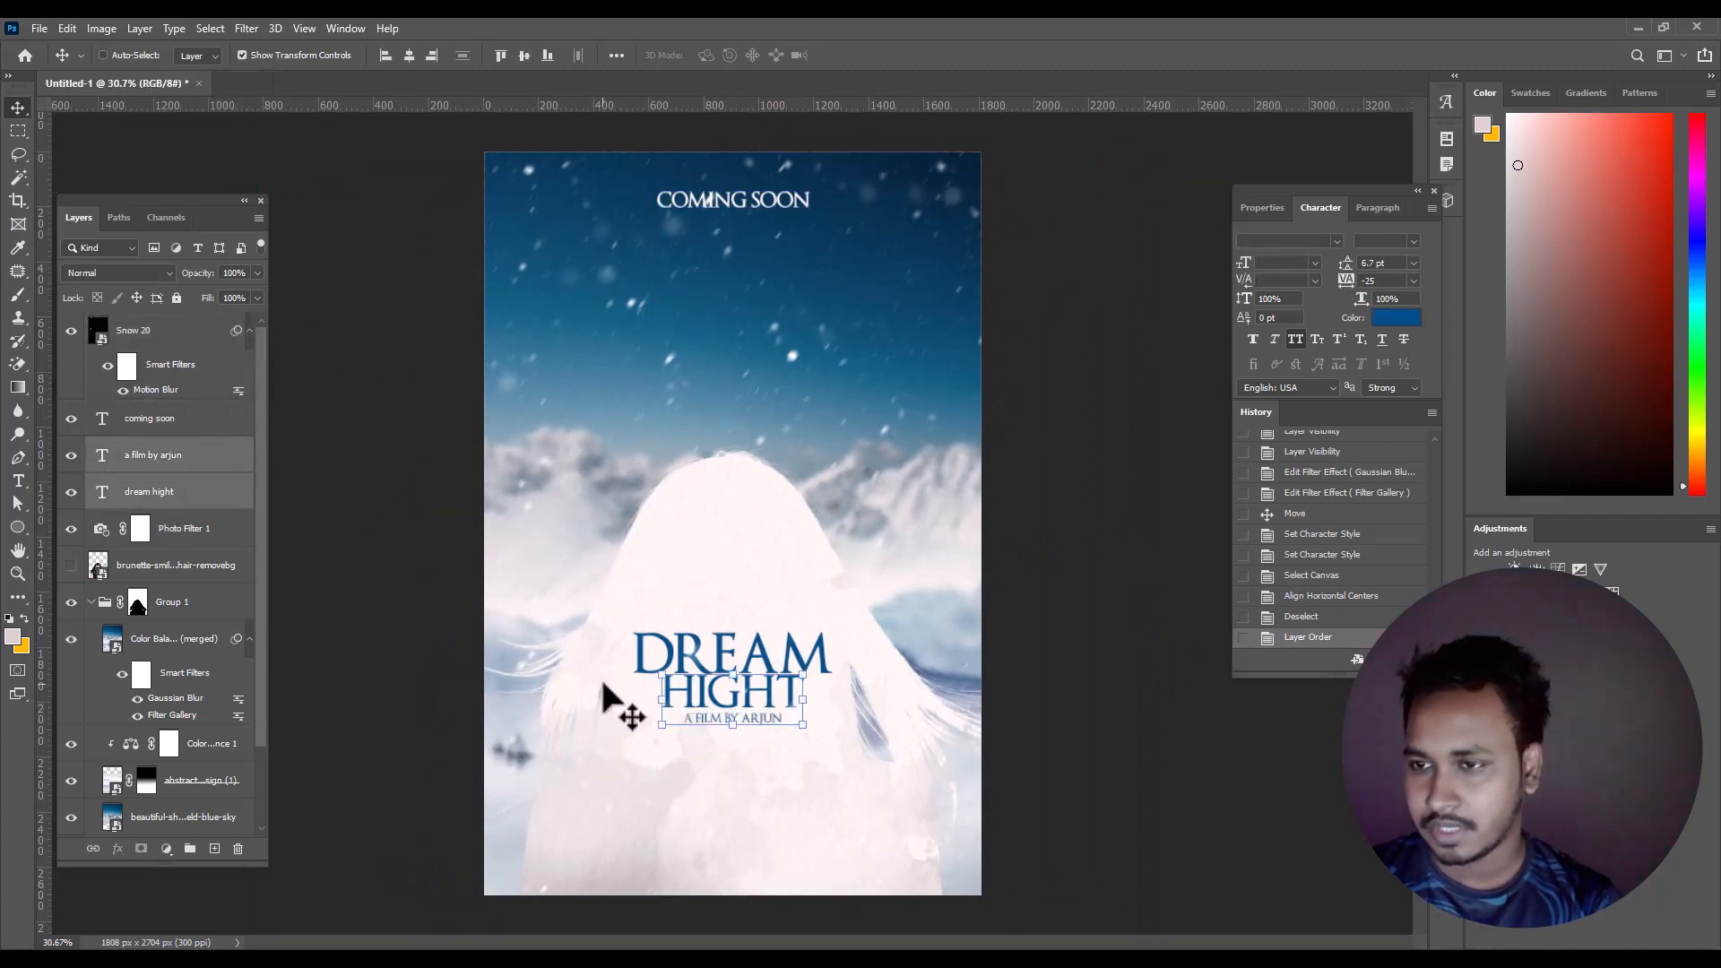
key("shift+Up")
key("shift+Up")
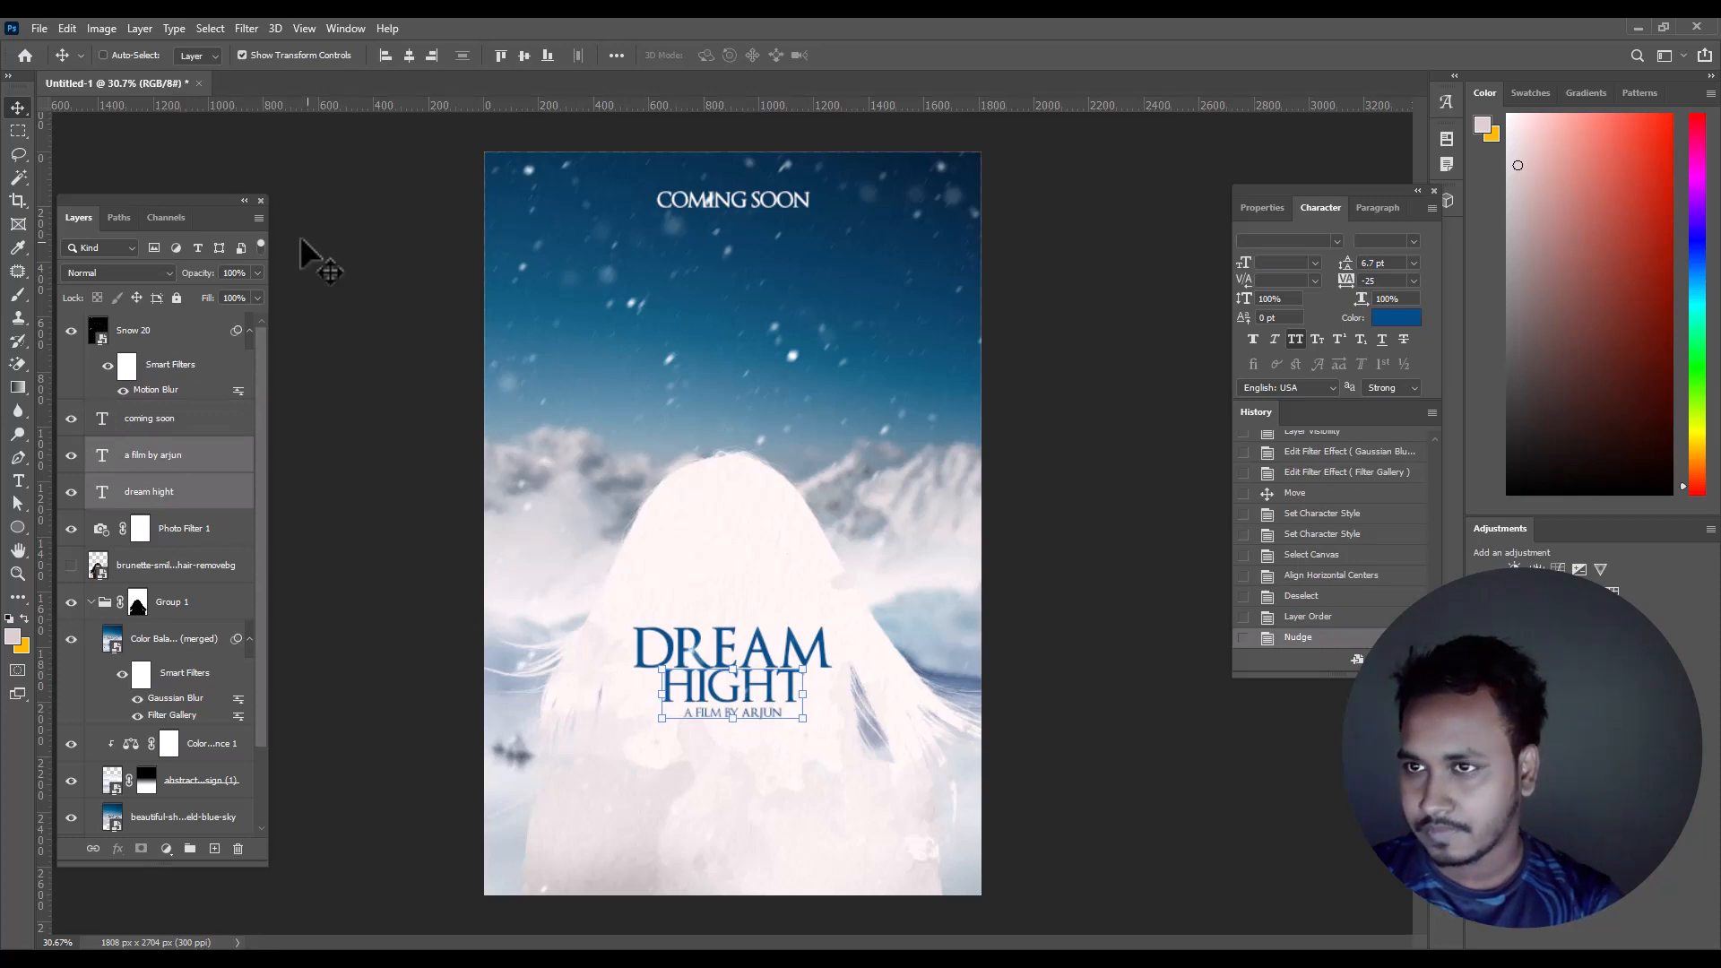
- Examine the NicePng_blocks and NicePng_movie-credits billing-block images in the image viewer
left_click(18, 131)
left_click_drag(619, 668, 729, 757)
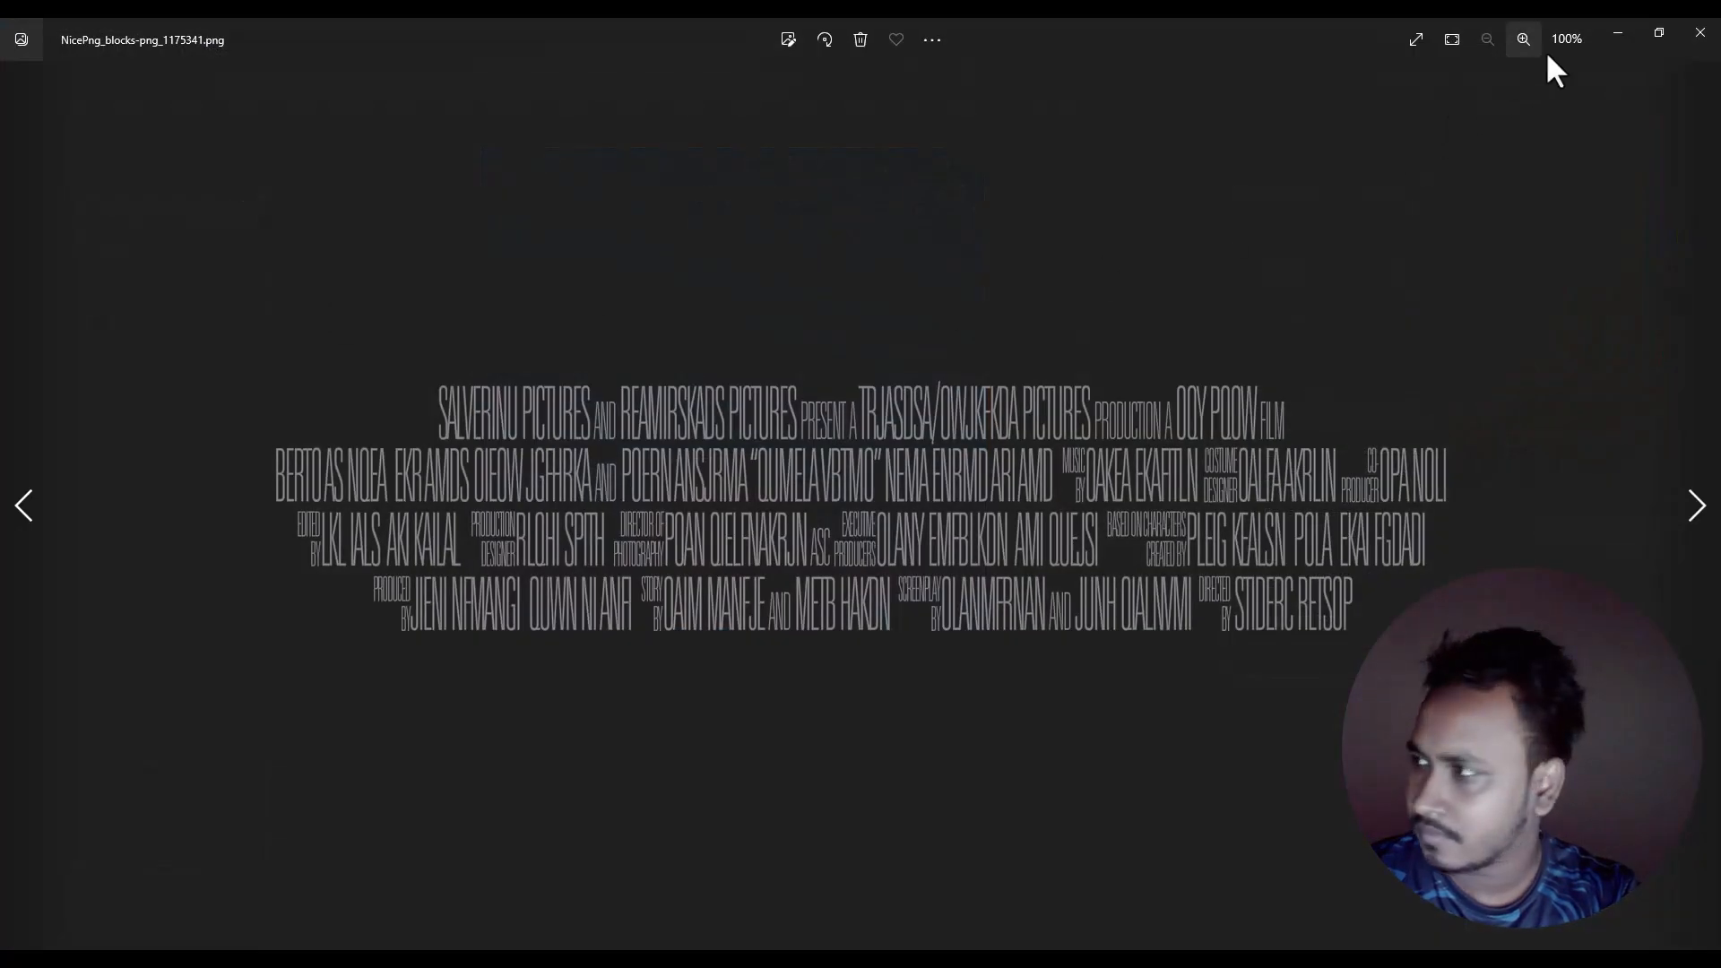
left_click(1700, 32)
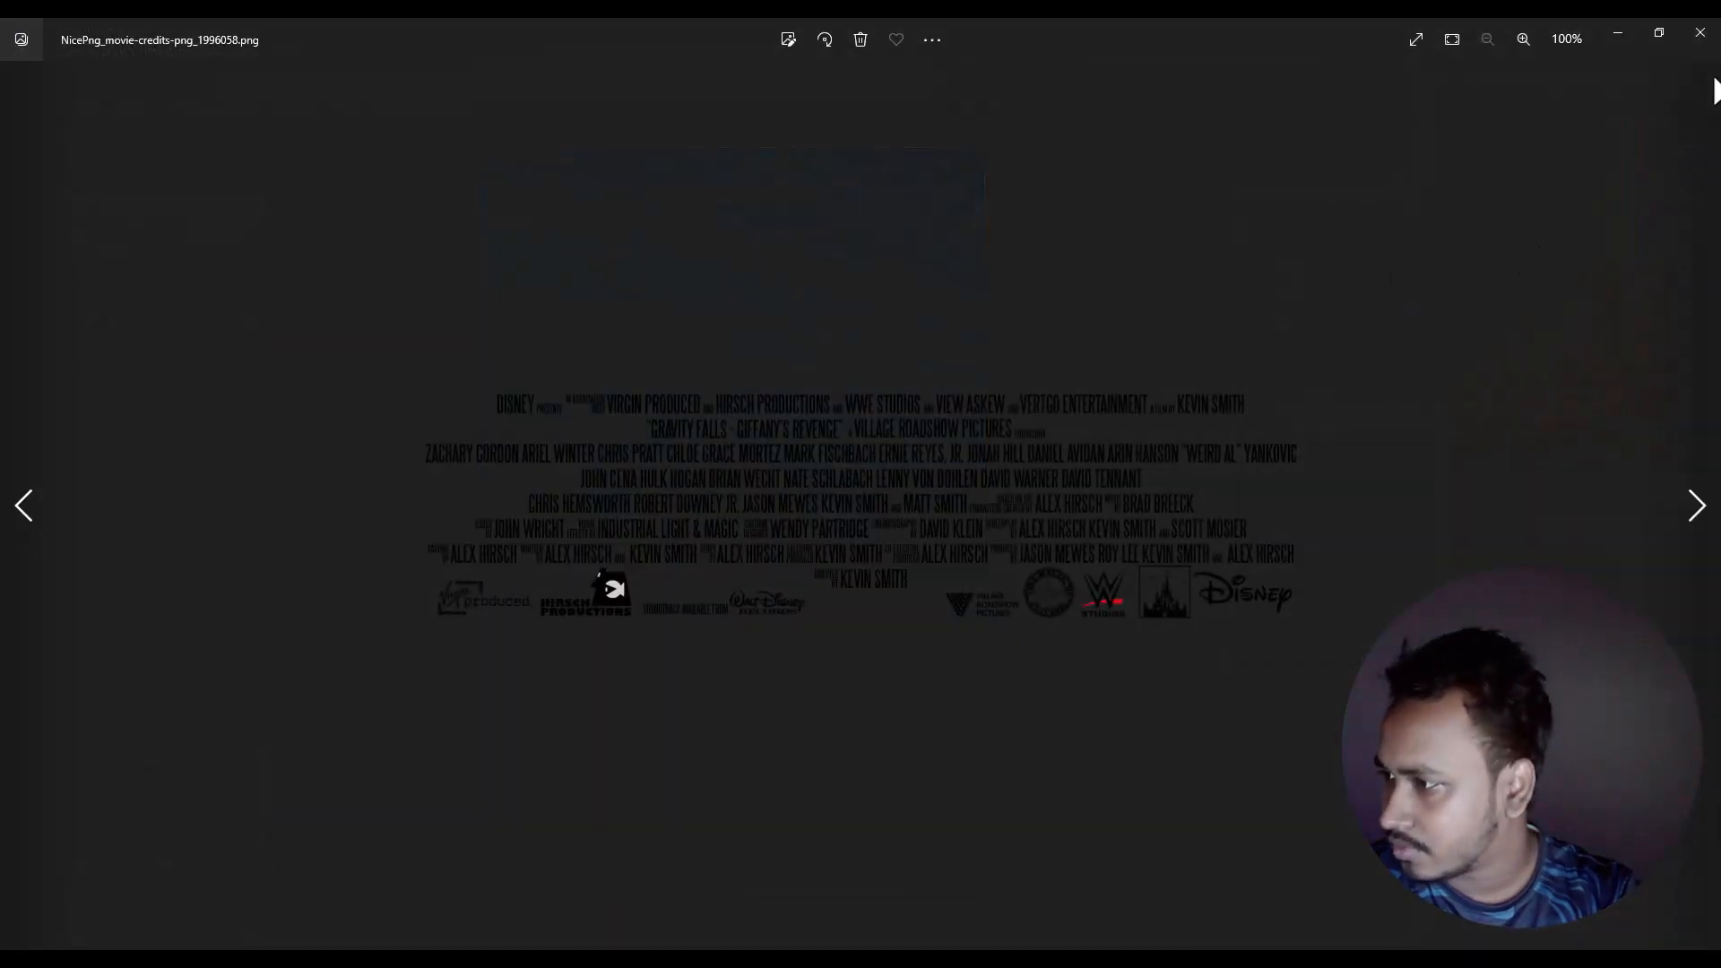
left_click(1700, 33)
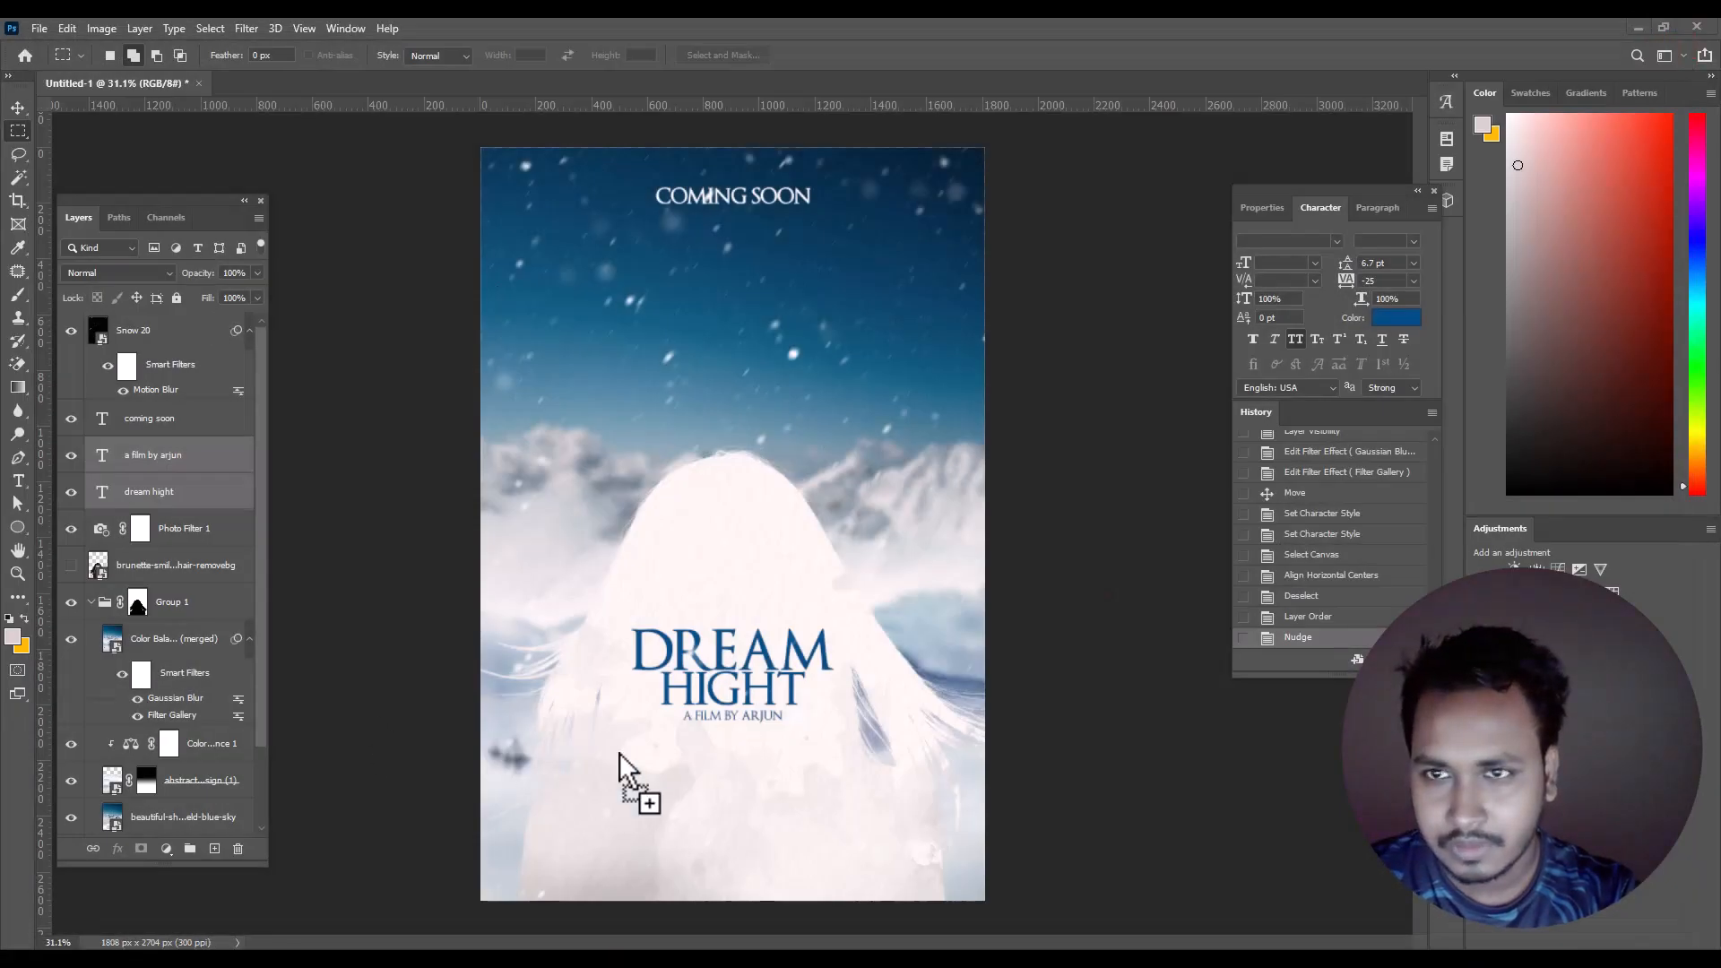
- Place NicePng_movie-credits-png_1996058 in the poster, scaled to about 28% and centred below the title near the lower edge
left_click_drag(621, 751, 753, 728)
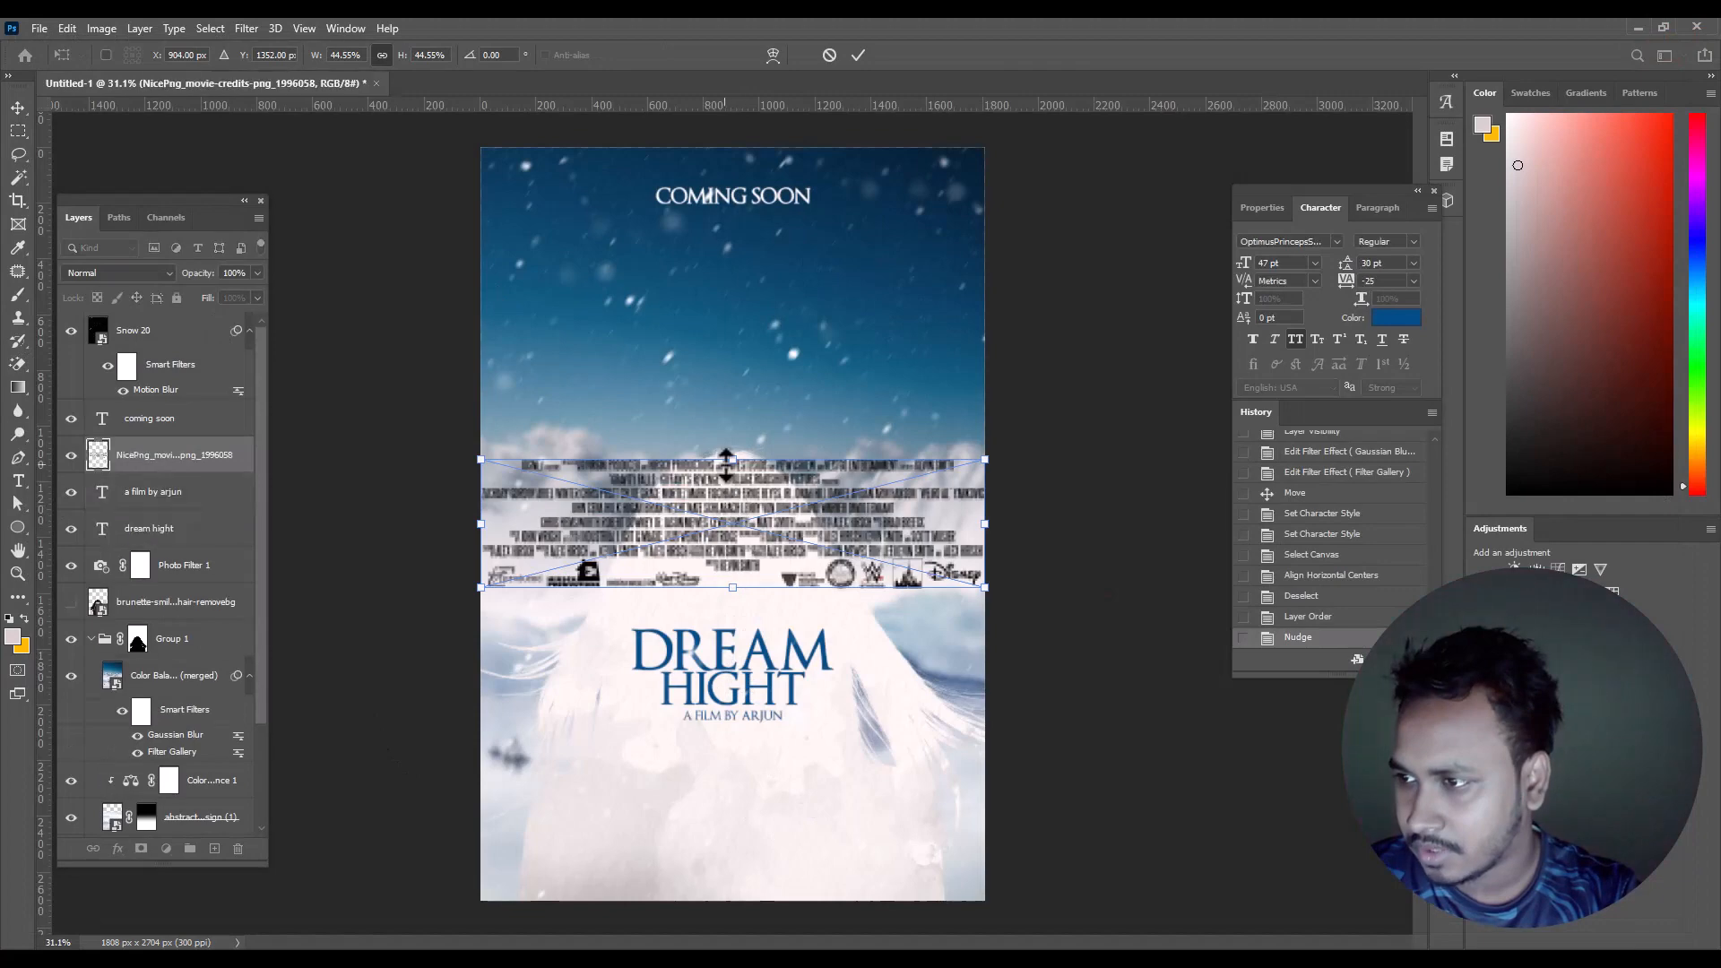
left_click_drag(726, 464, 726, 489)
left_click_drag(788, 542, 804, 816)
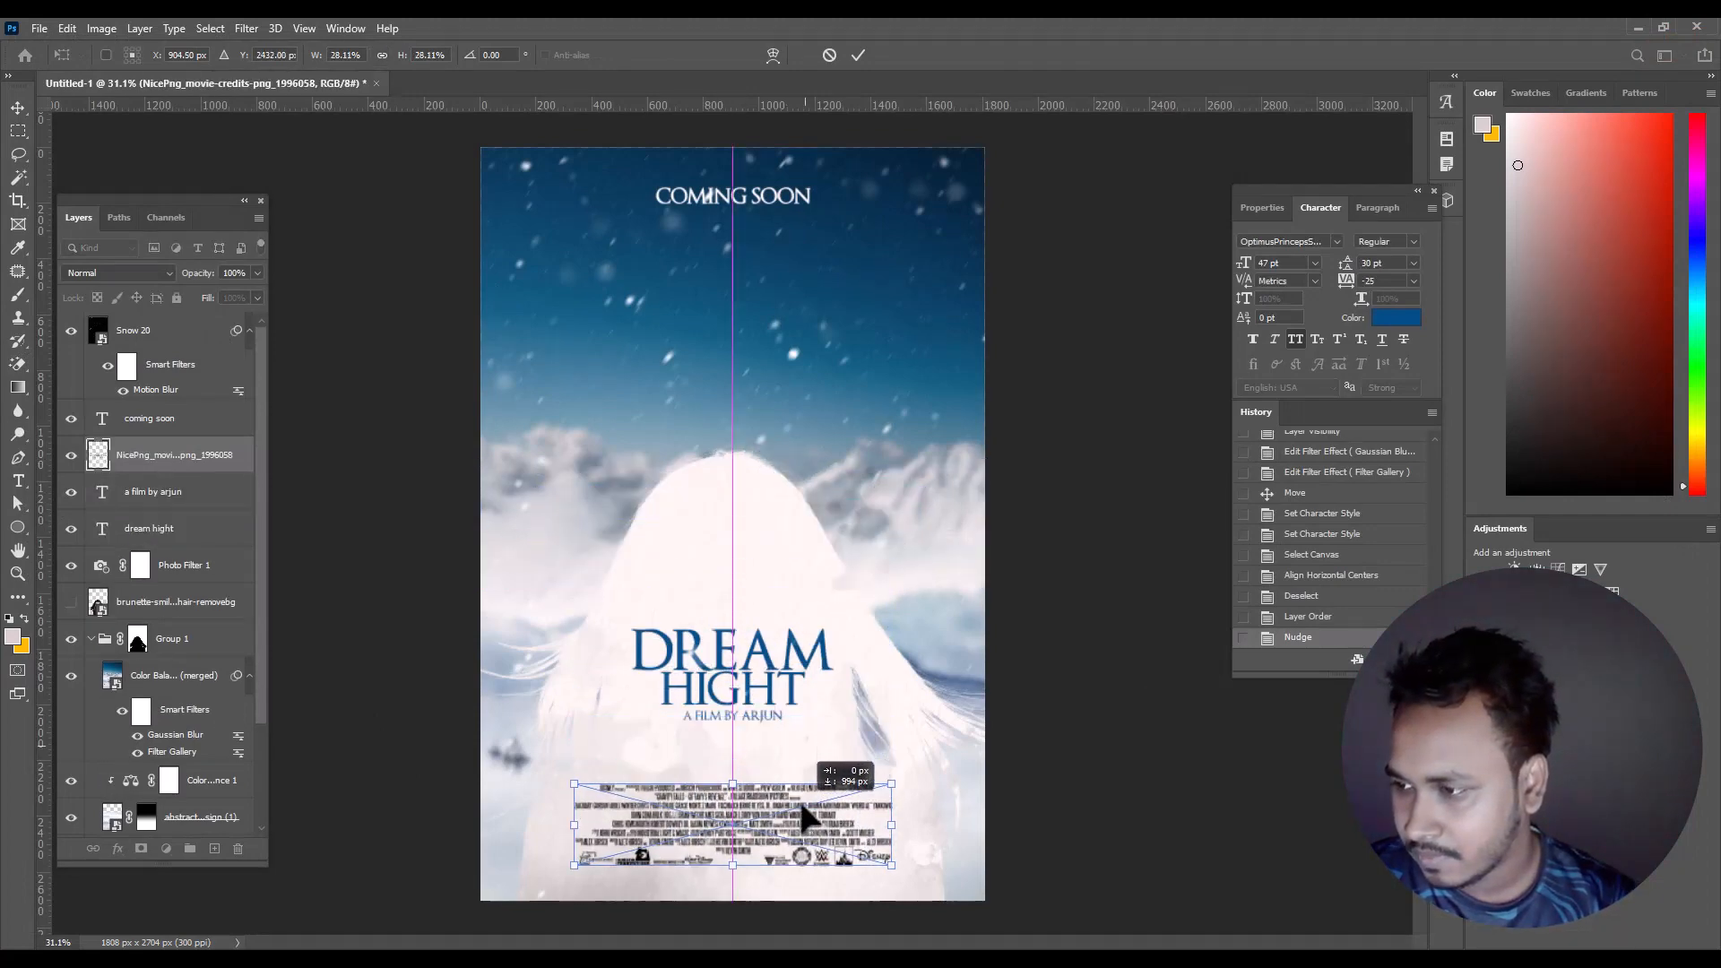
key("Return")
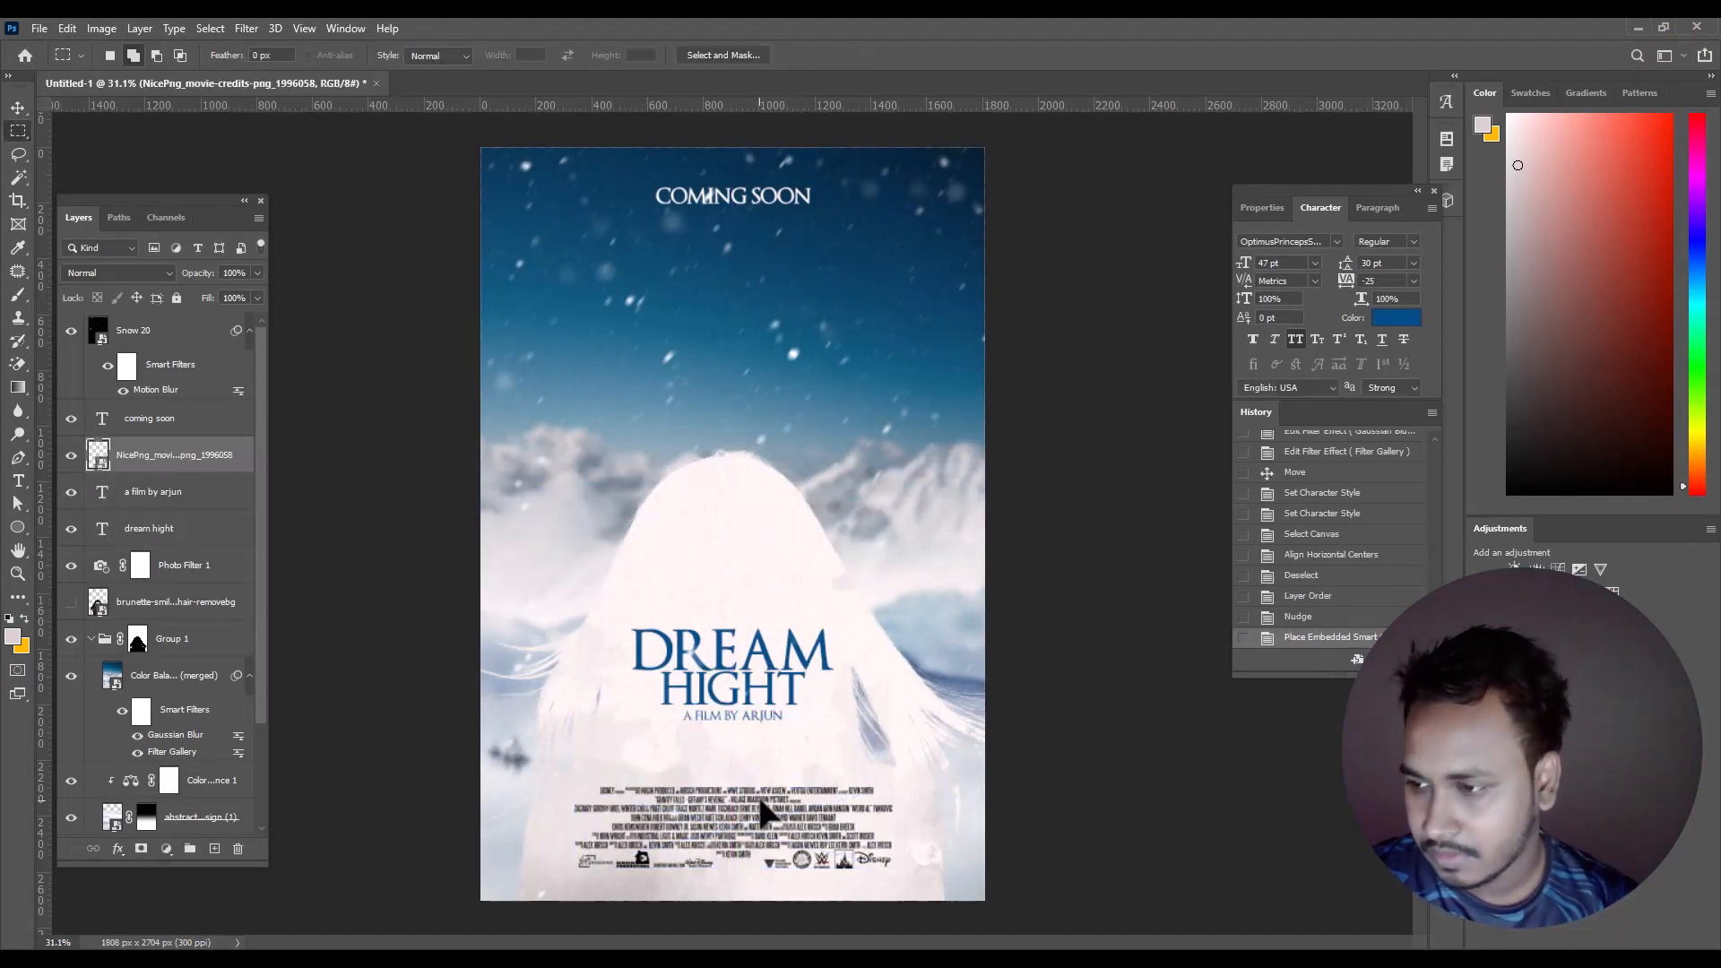
scroll(742, 851, "up", 5)
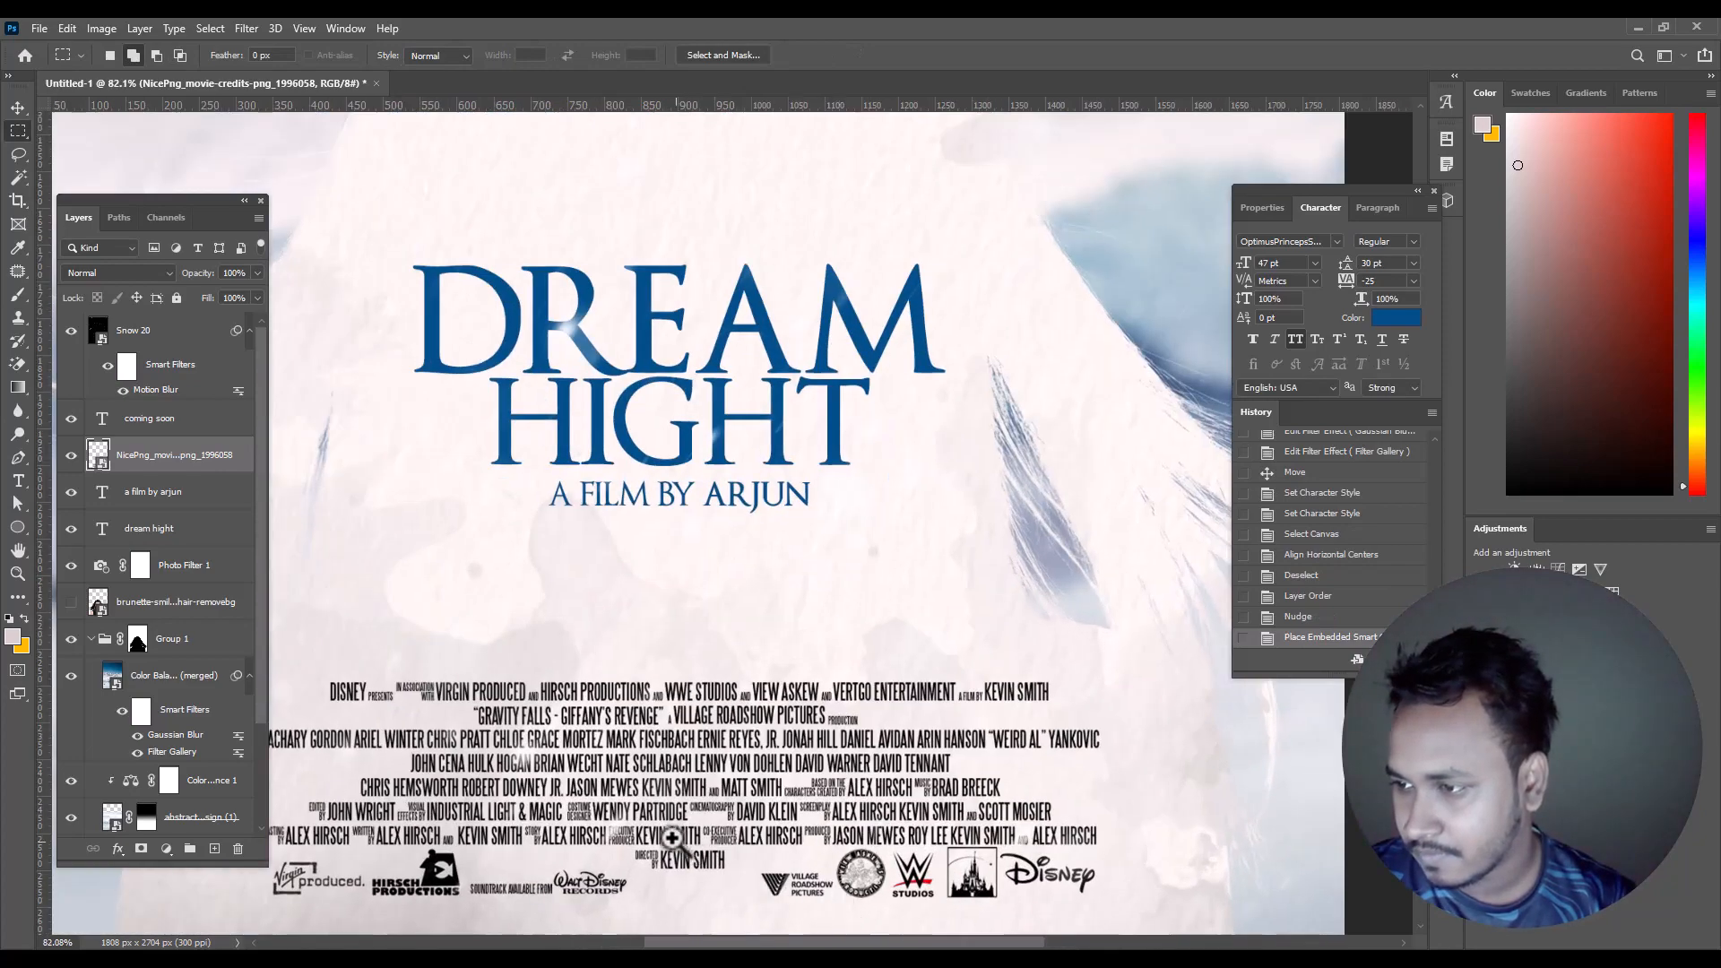
scroll(672, 837, "down", 5)
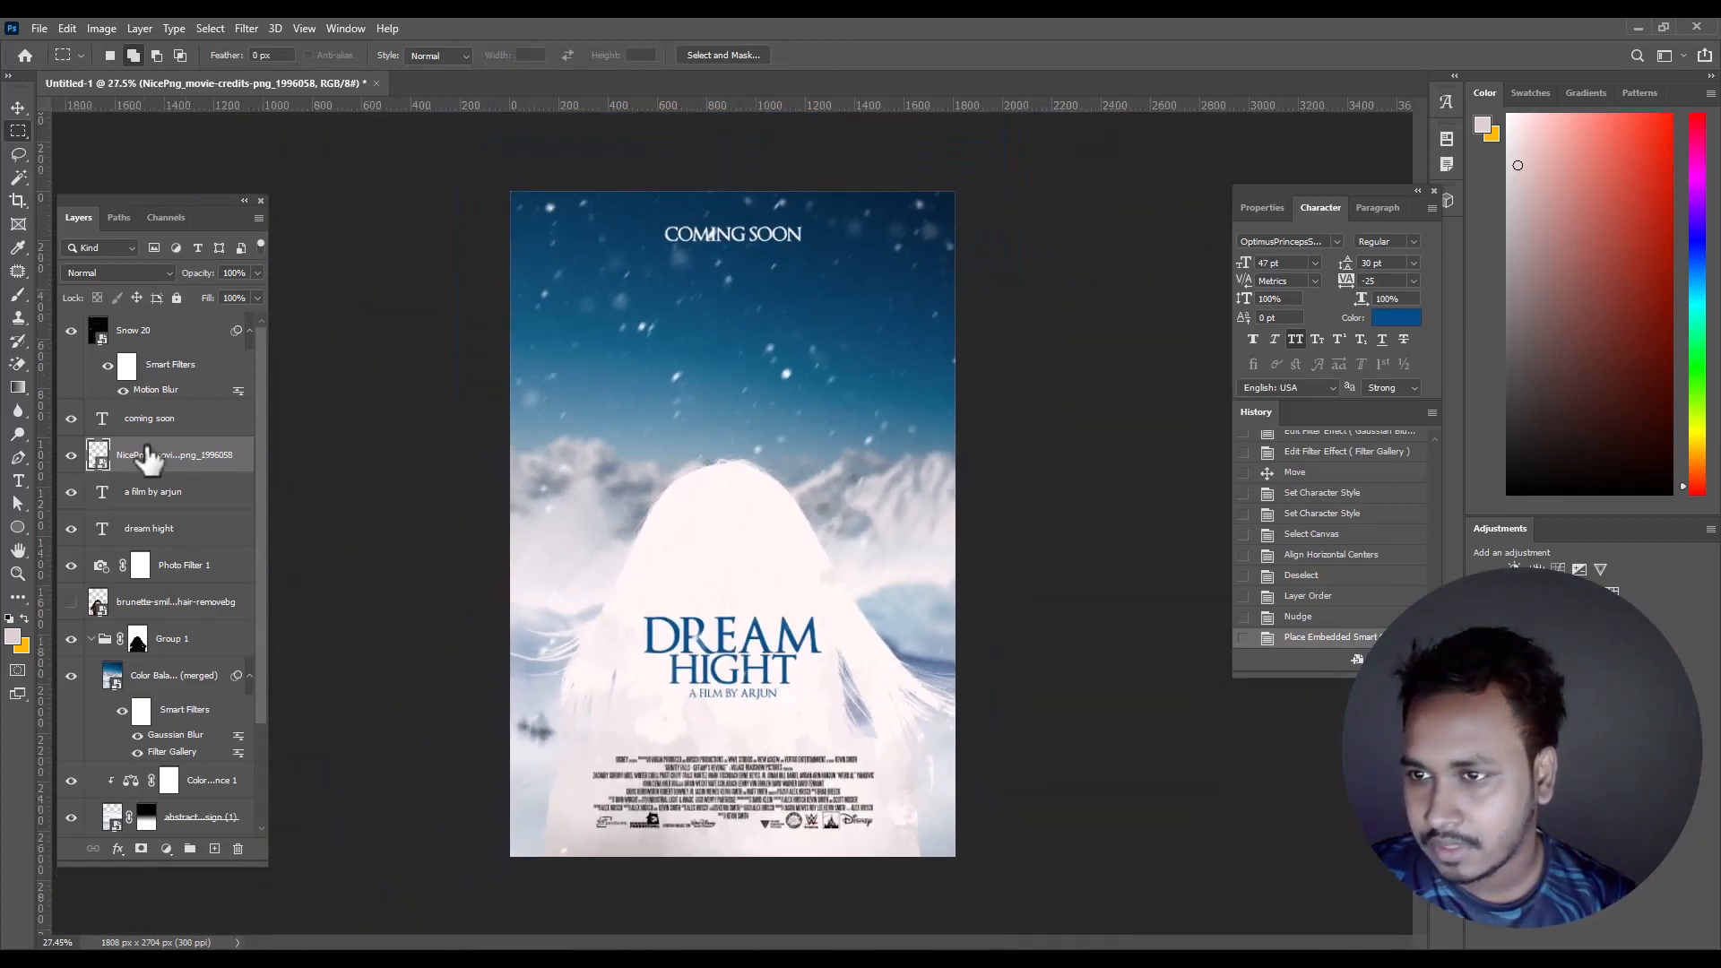
- Group the DREAM HIGHT title and film credit line layers and nudge the group upward
left_click(152, 491)
left_click(179, 529, "shift")
key("ctrl+g")
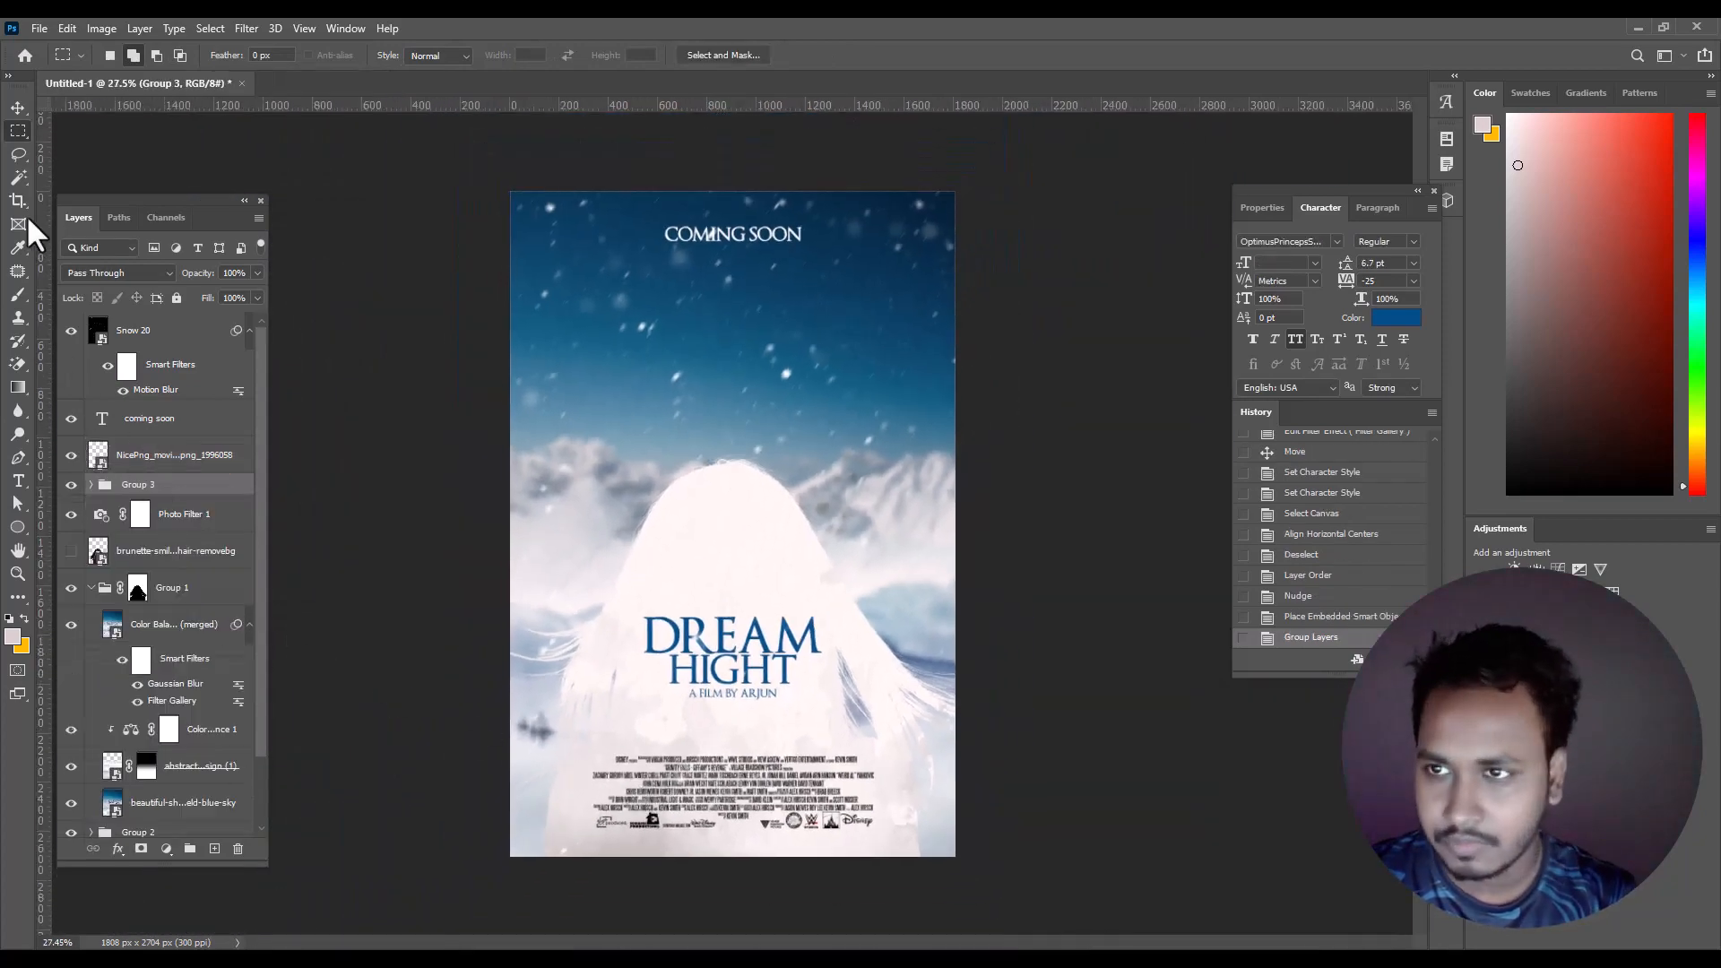
left_click(18, 108)
key("shift+Up")
key("shift+Up")
key("shift+Up")
key("shift+Up")
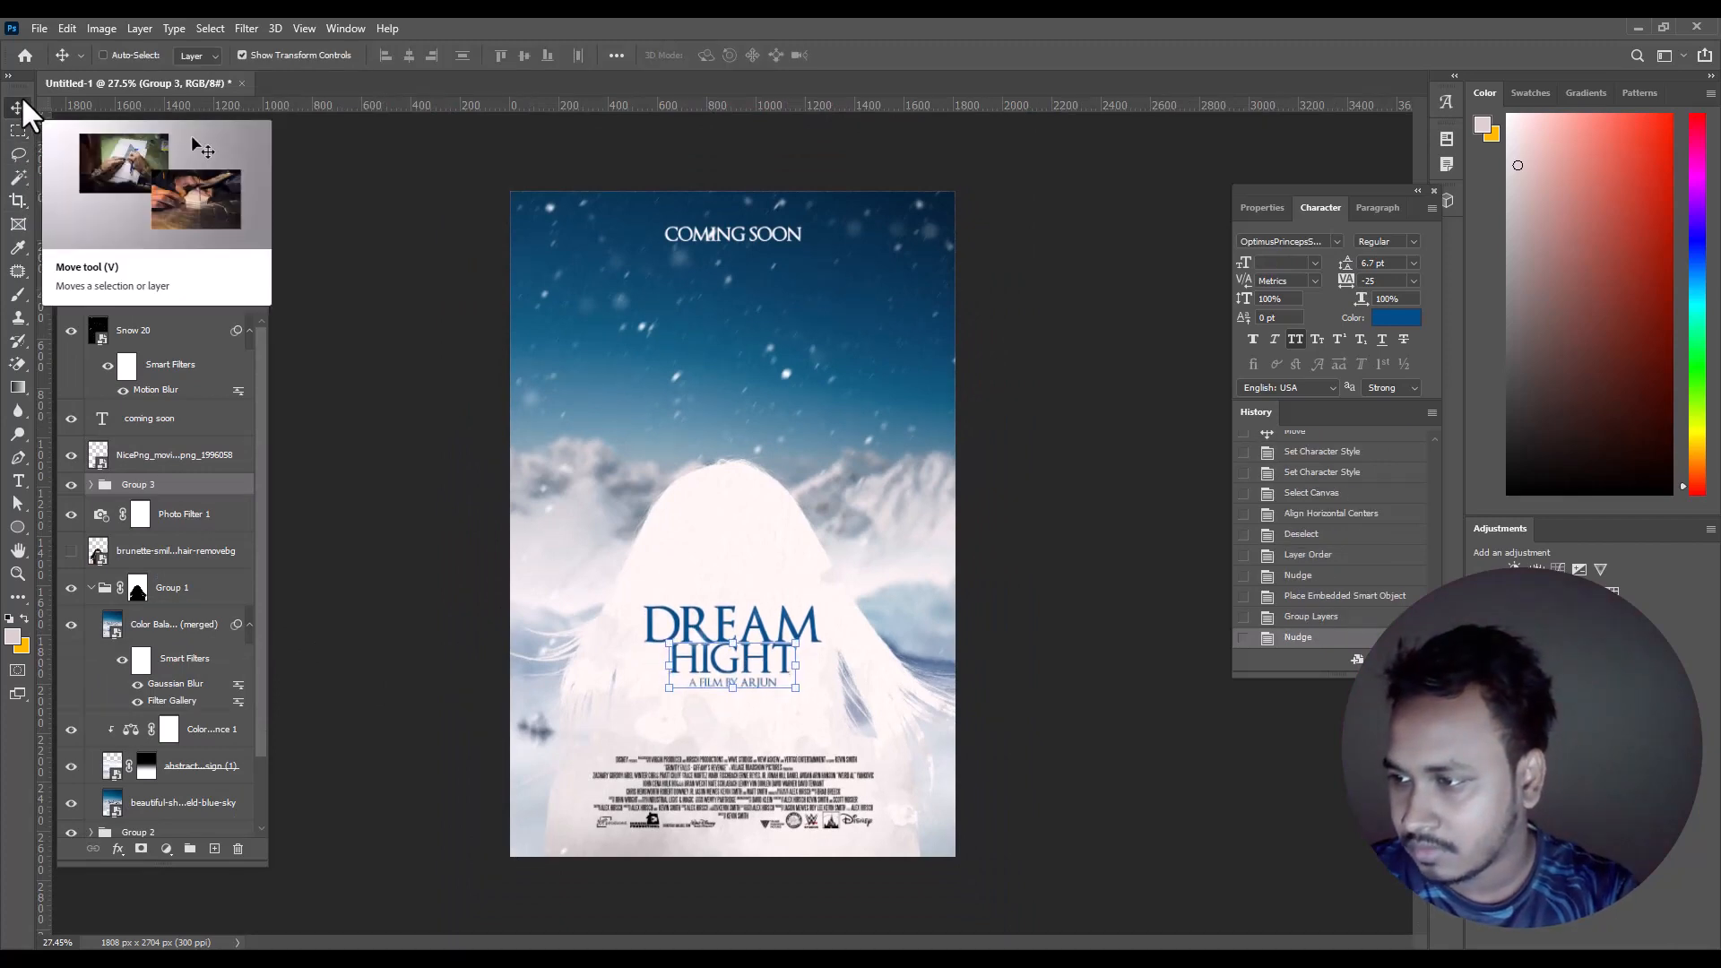
left_click(196, 587)
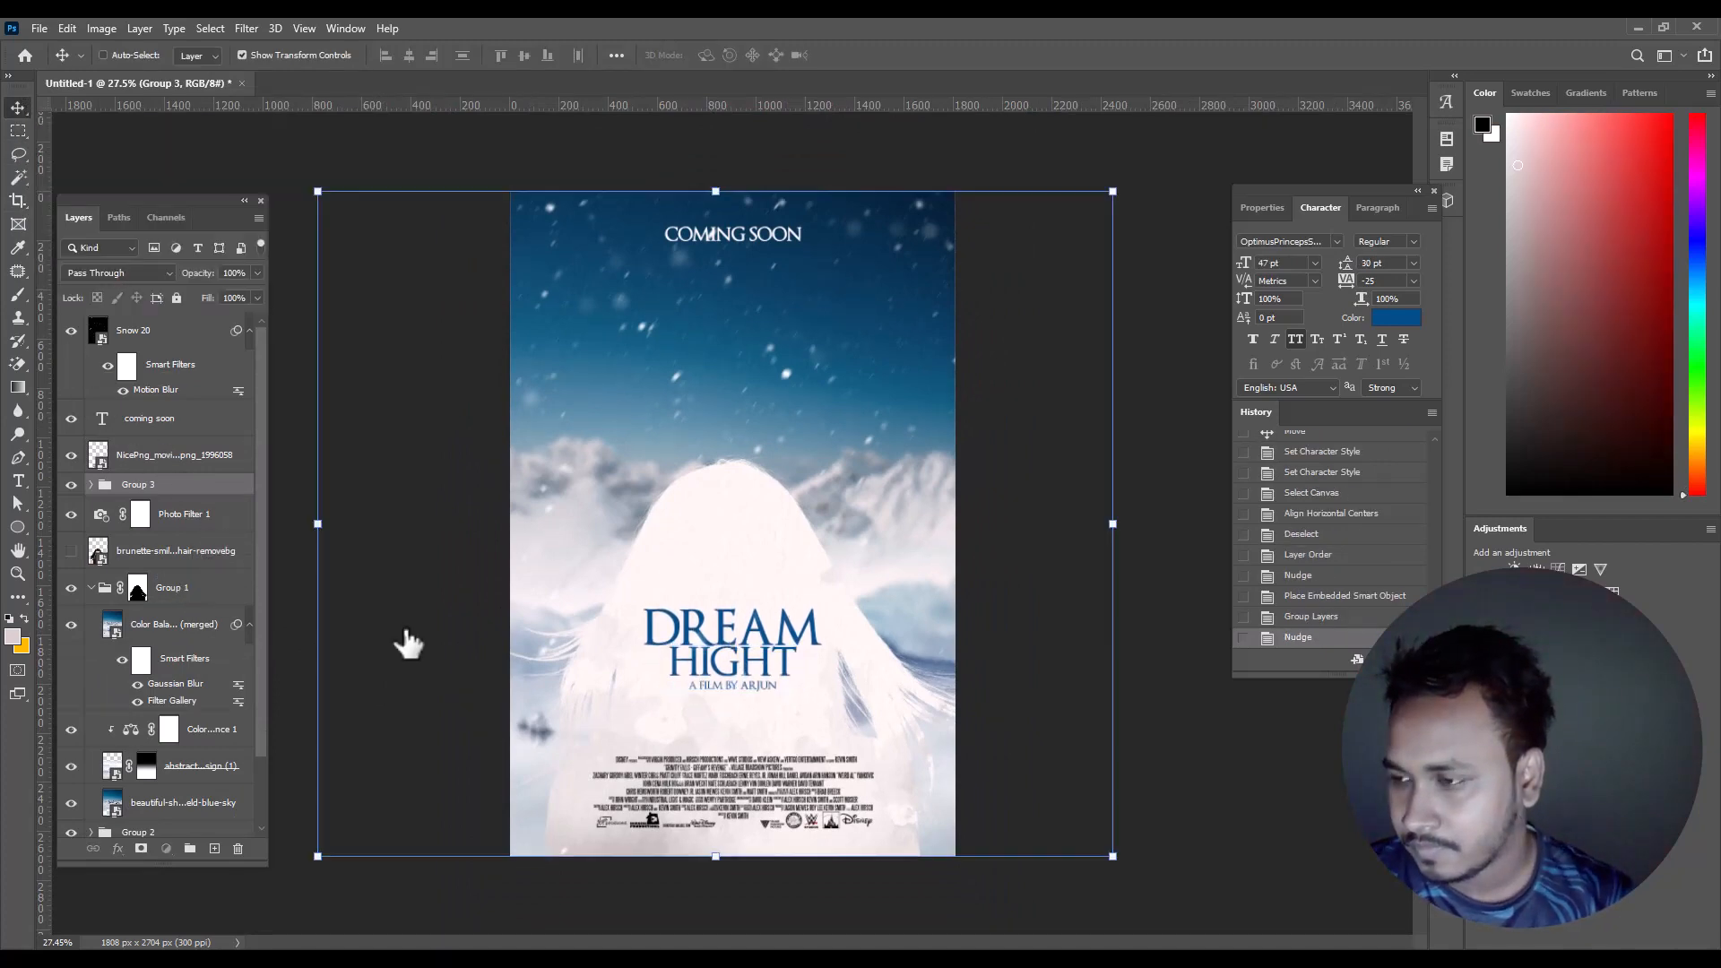
scroll(864, 780, "up", 3)
scroll(632, 686, "down", 3)
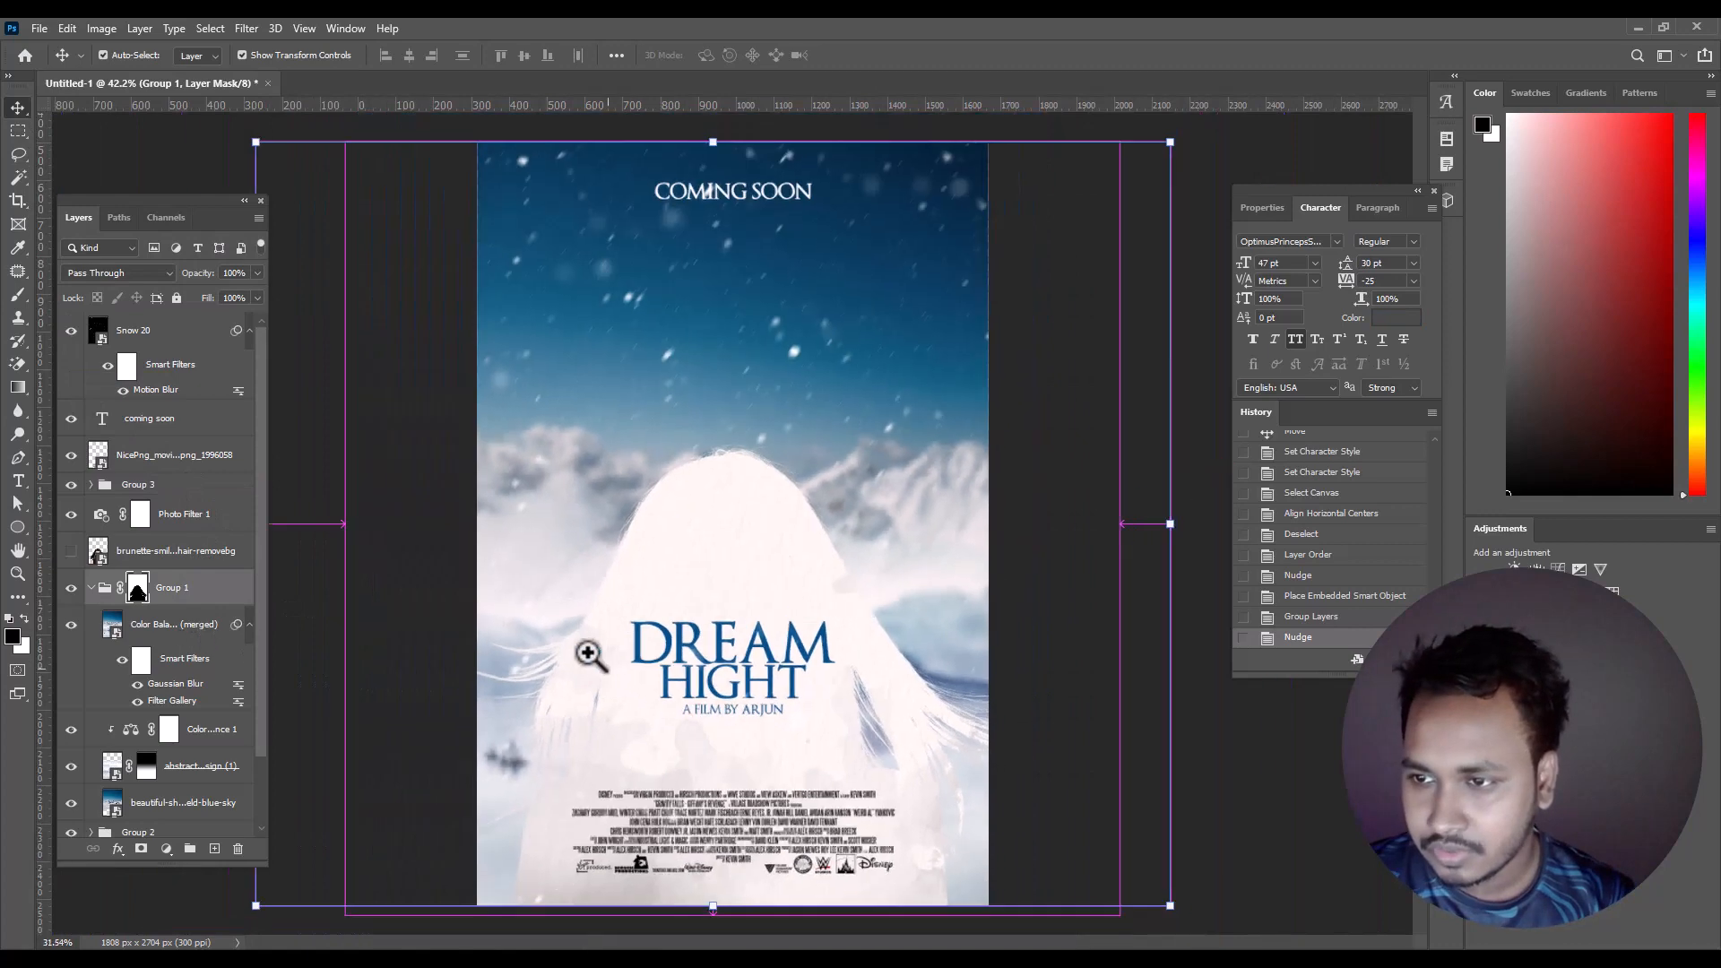
left_click(105, 590)
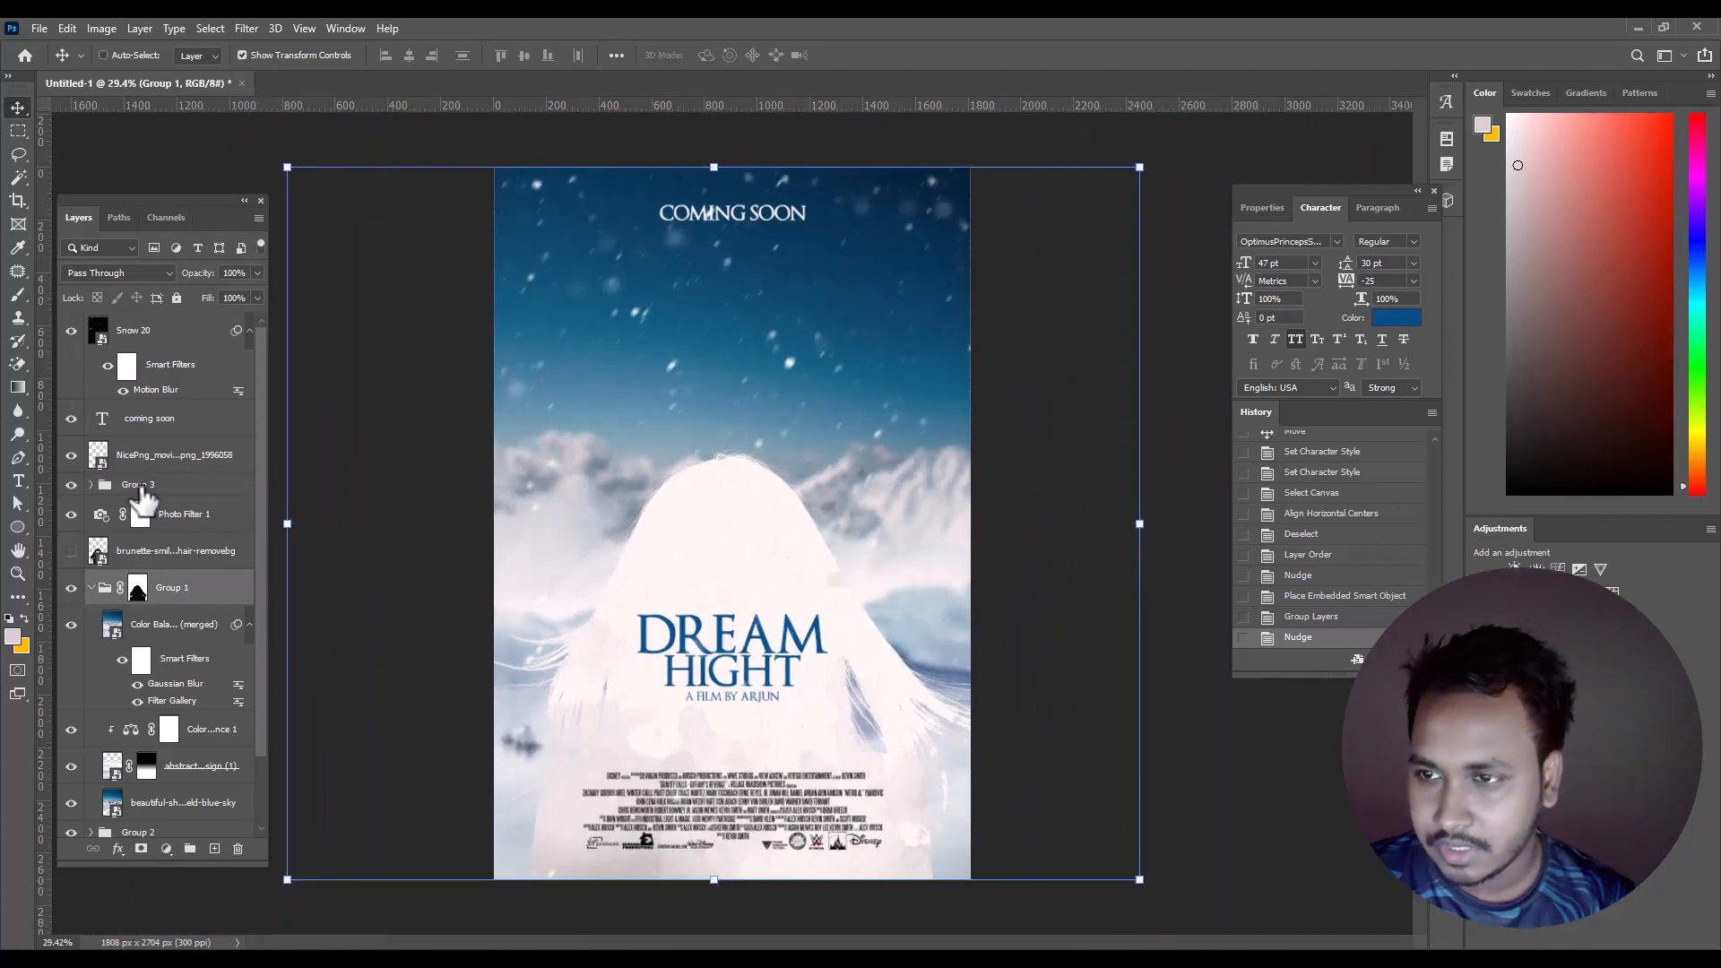
- Duplicate the Snow 20 layer, move the copy directly above Group 3 and clip it to that group
left_click(153, 333)
key("ctrl+j")
left_click_drag(152, 330, 168, 563)
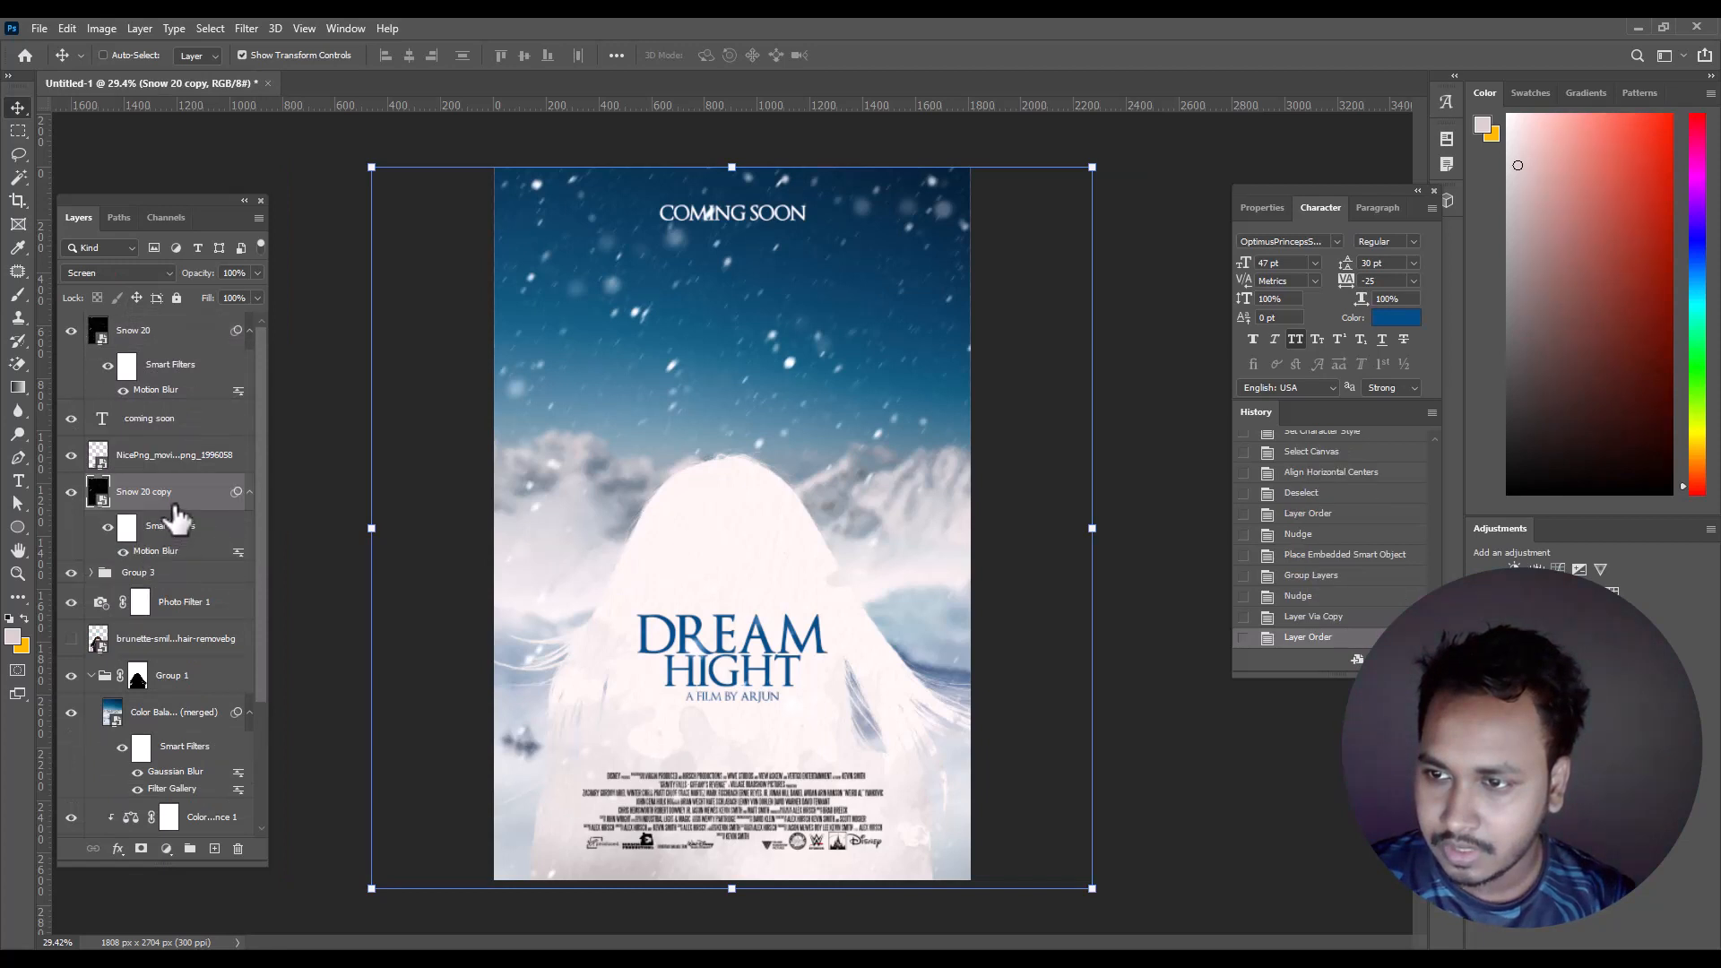
right_click(170, 507)
left_click(269, 576)
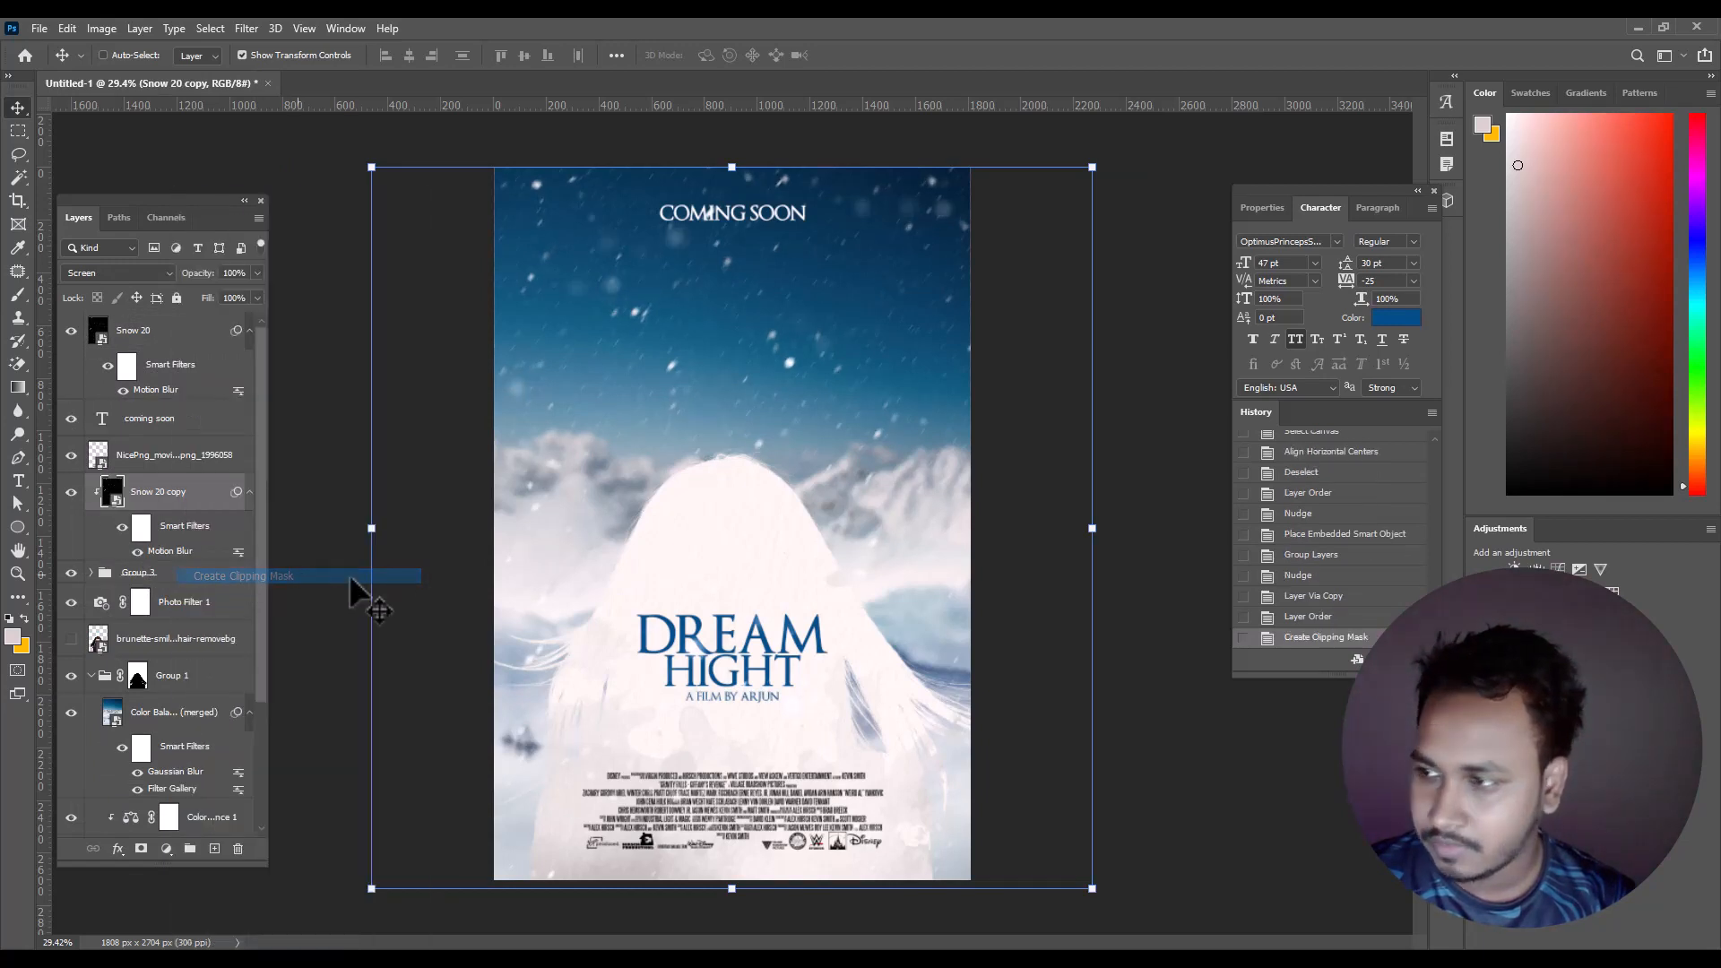
- Scale the clipped Snow 20 copy to about 44% and position it over the title so snowflakes cross the letters
left_click(732, 167)
left_click(875, 384)
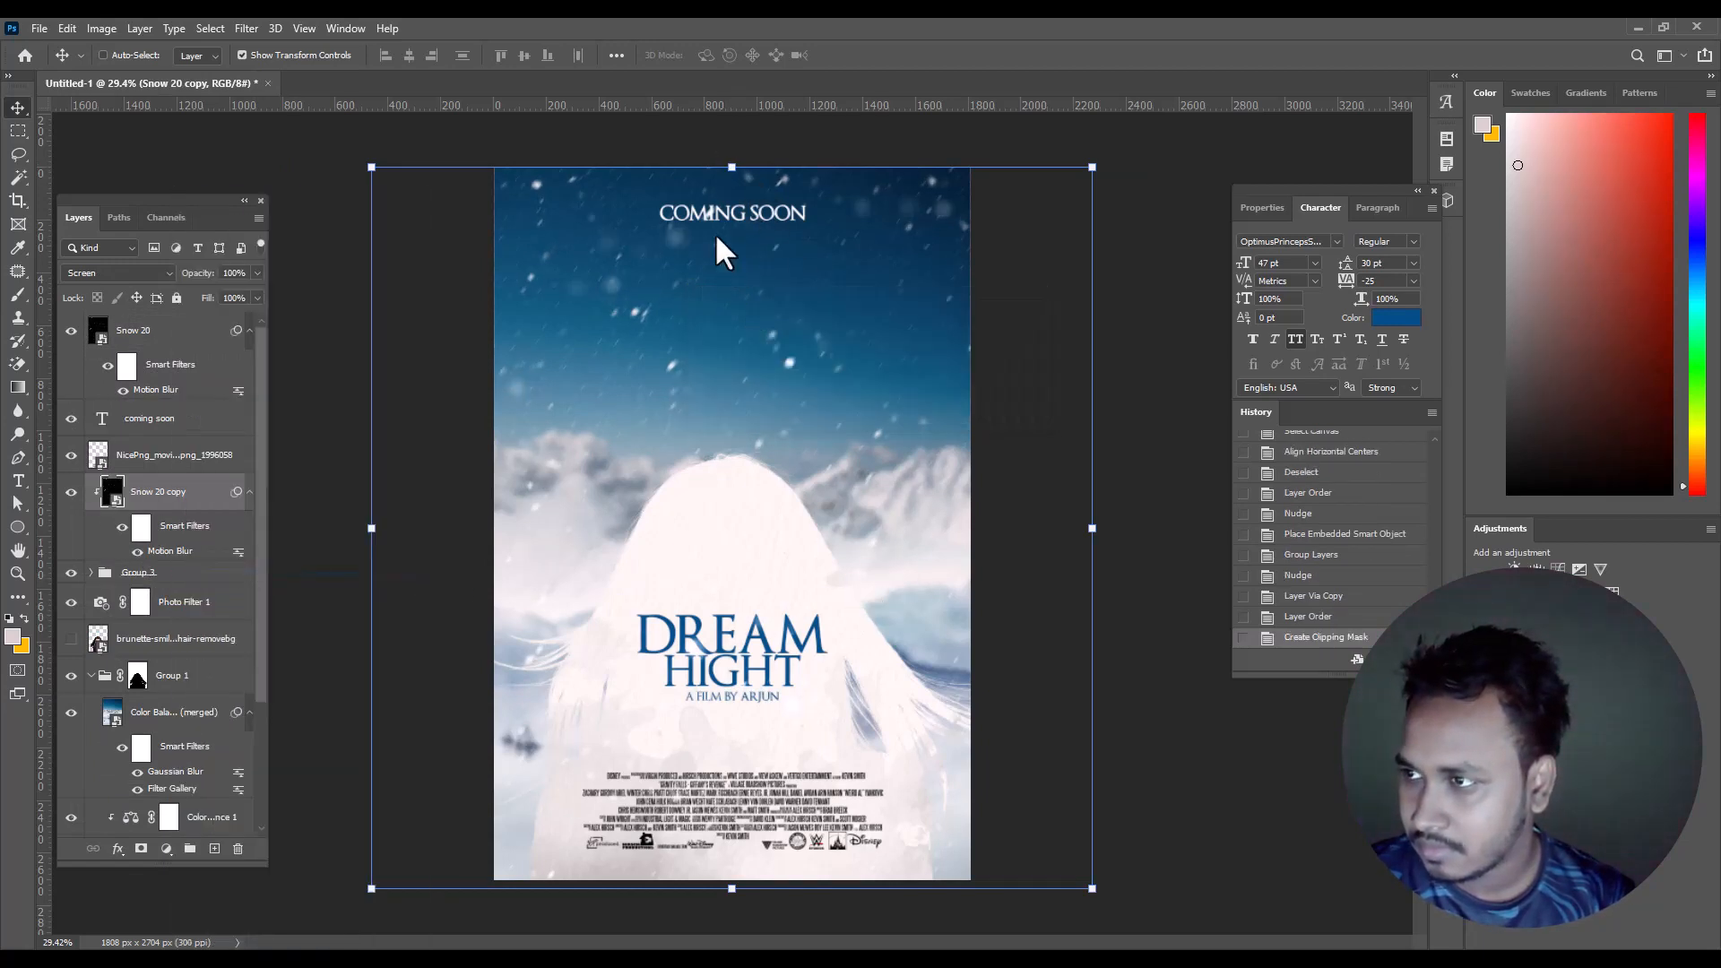
left_click_drag(732, 166, 750, 495)
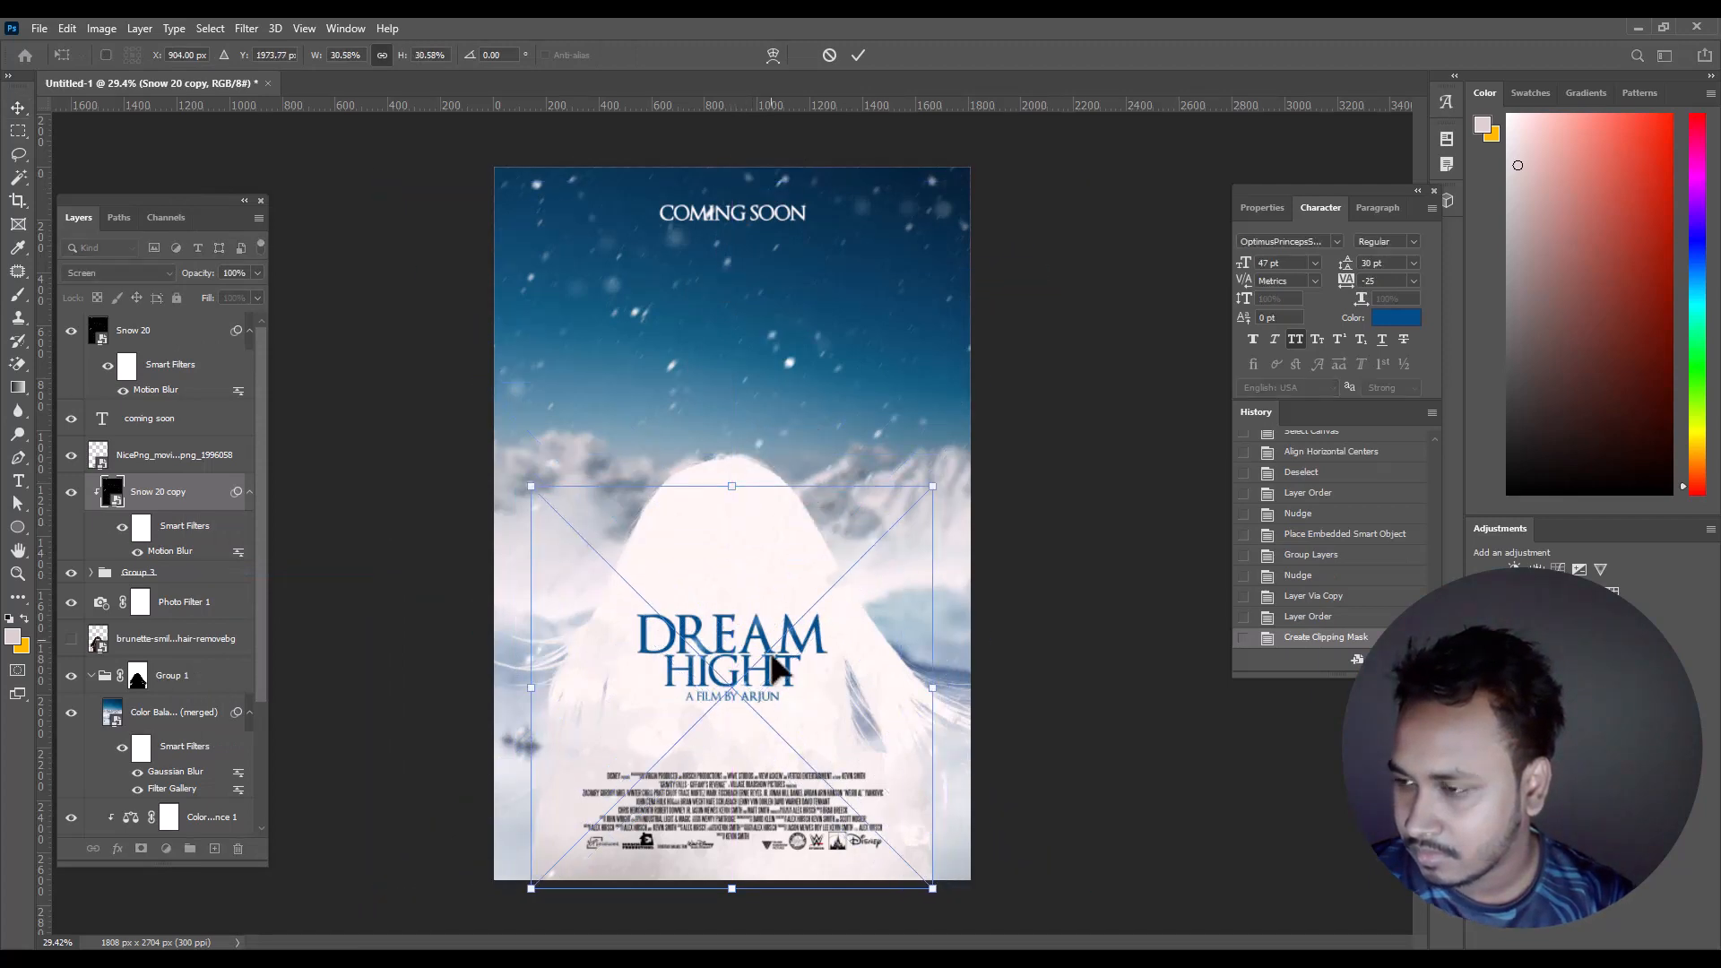
scroll(778, 735, "up", 5)
mouse_move(774, 715)
left_mouse_down()
mouse_move(771, 659)
mouse_move(787, 691)
left_mouse_up()
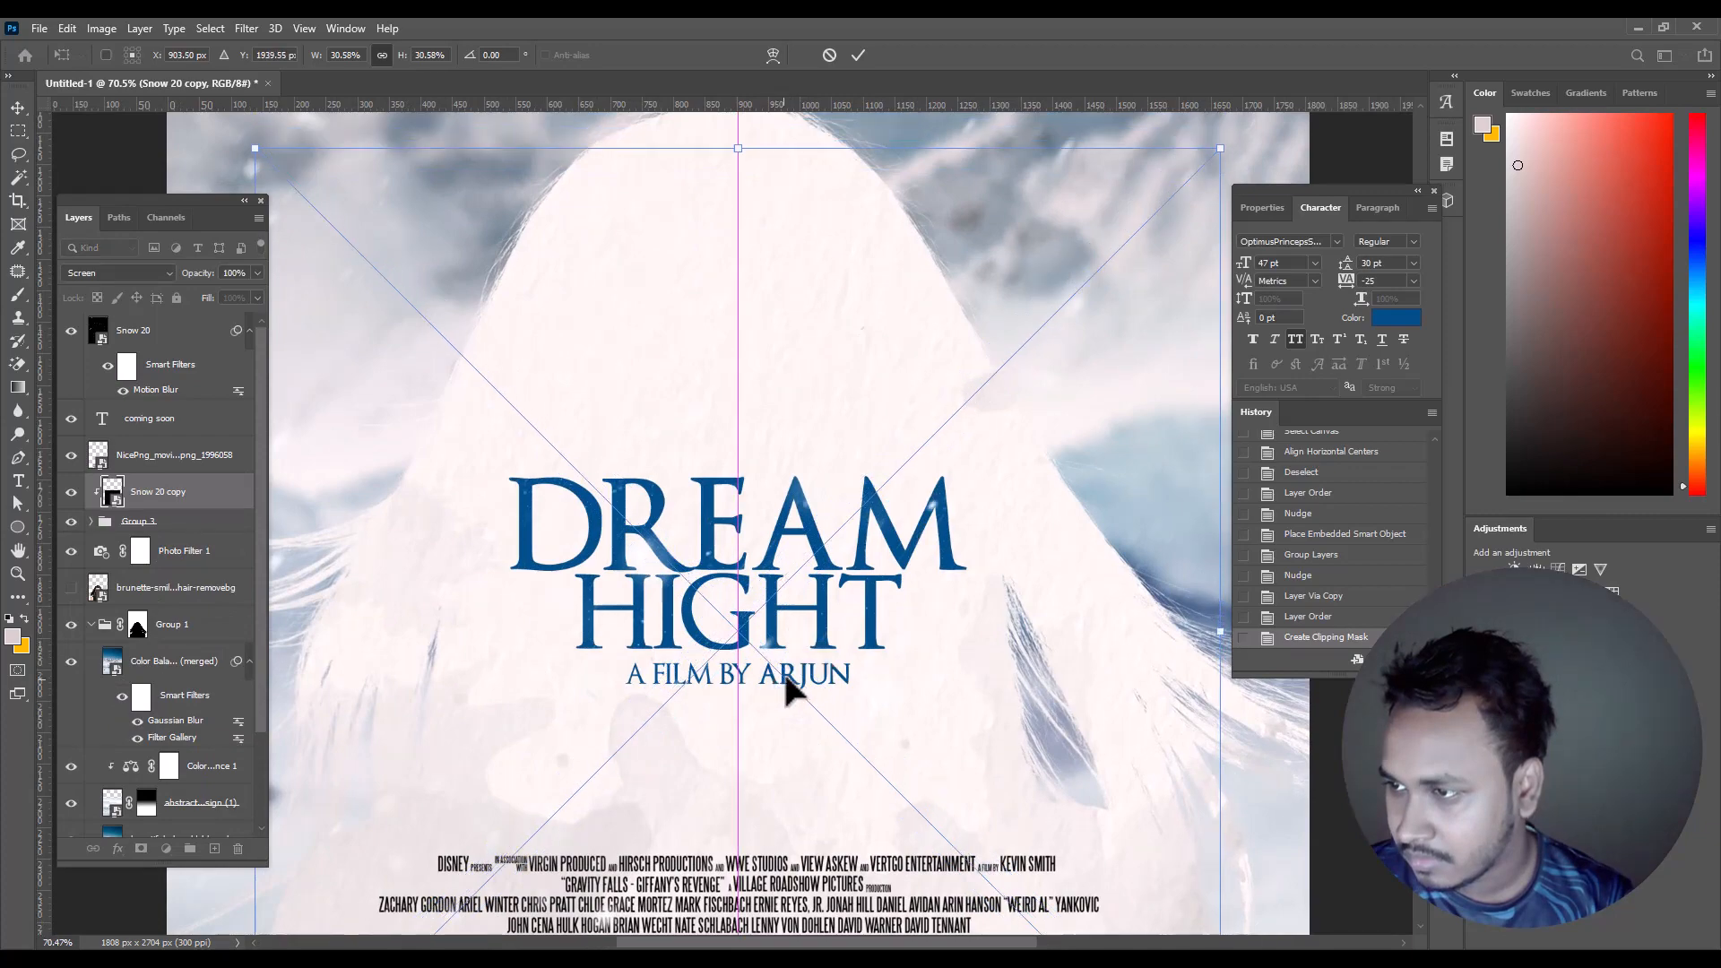
scroll(684, 492, "down", 4)
left_click_drag(727, 328, 698, 192)
scroll(703, 594, "up", 4)
left_click_drag(794, 718, 795, 696)
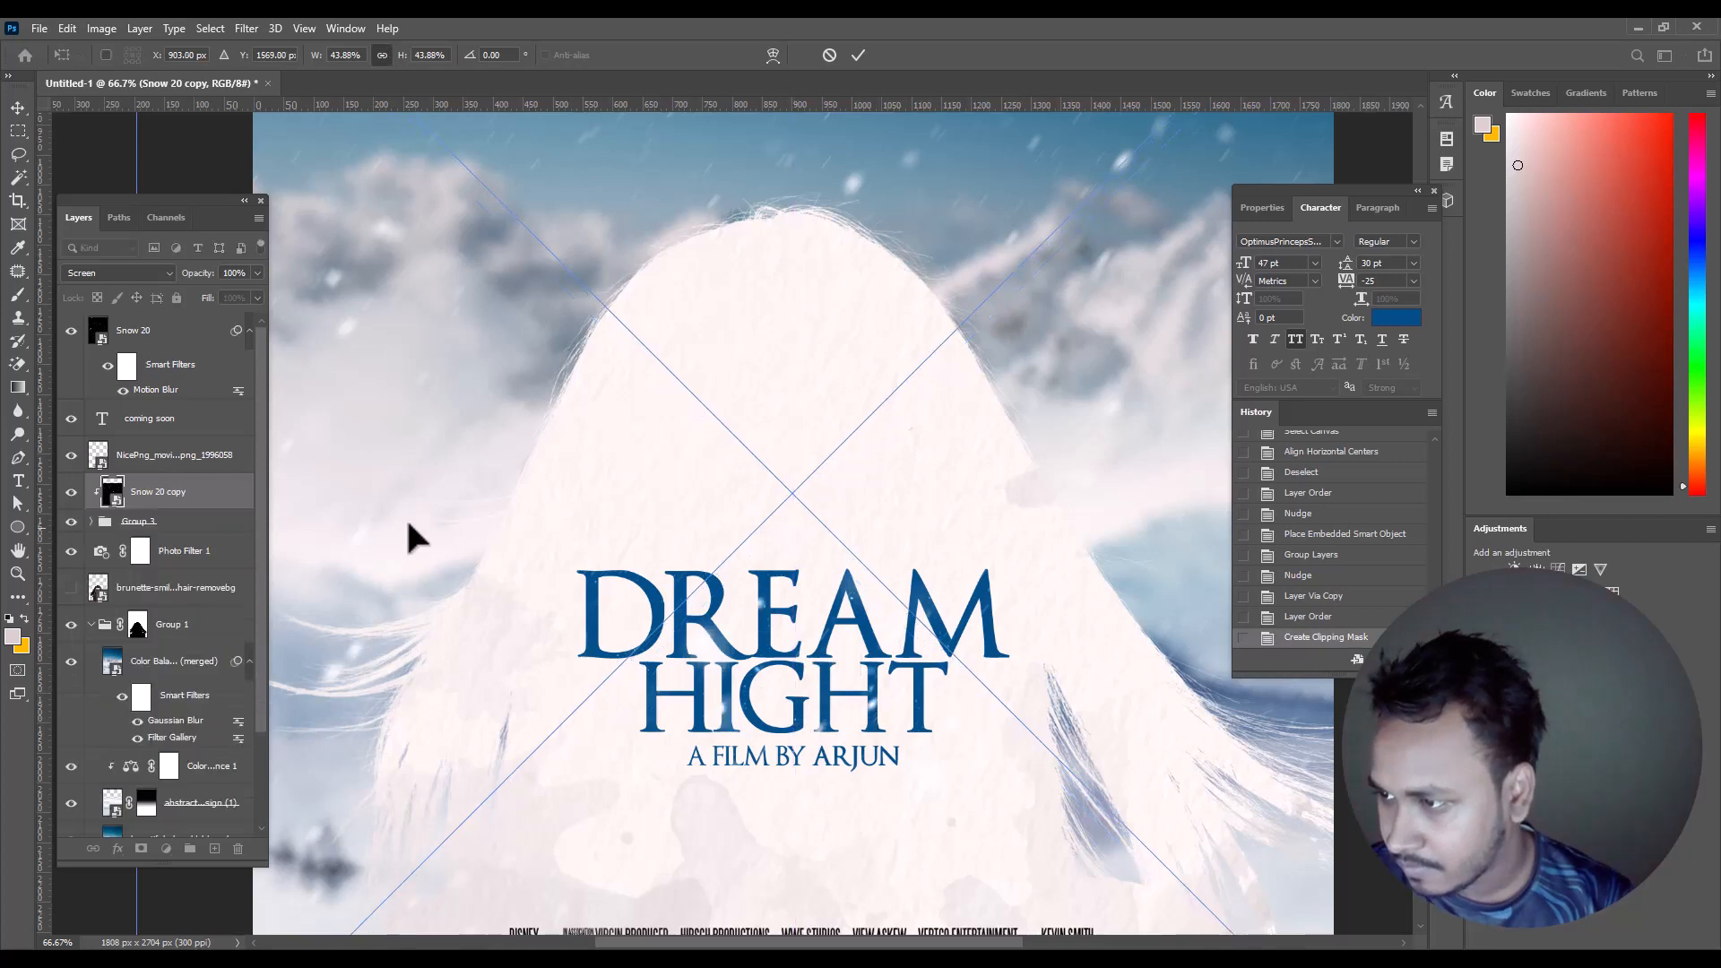
left_click(18, 131)
left_click_drag(816, 787, 775, 749)
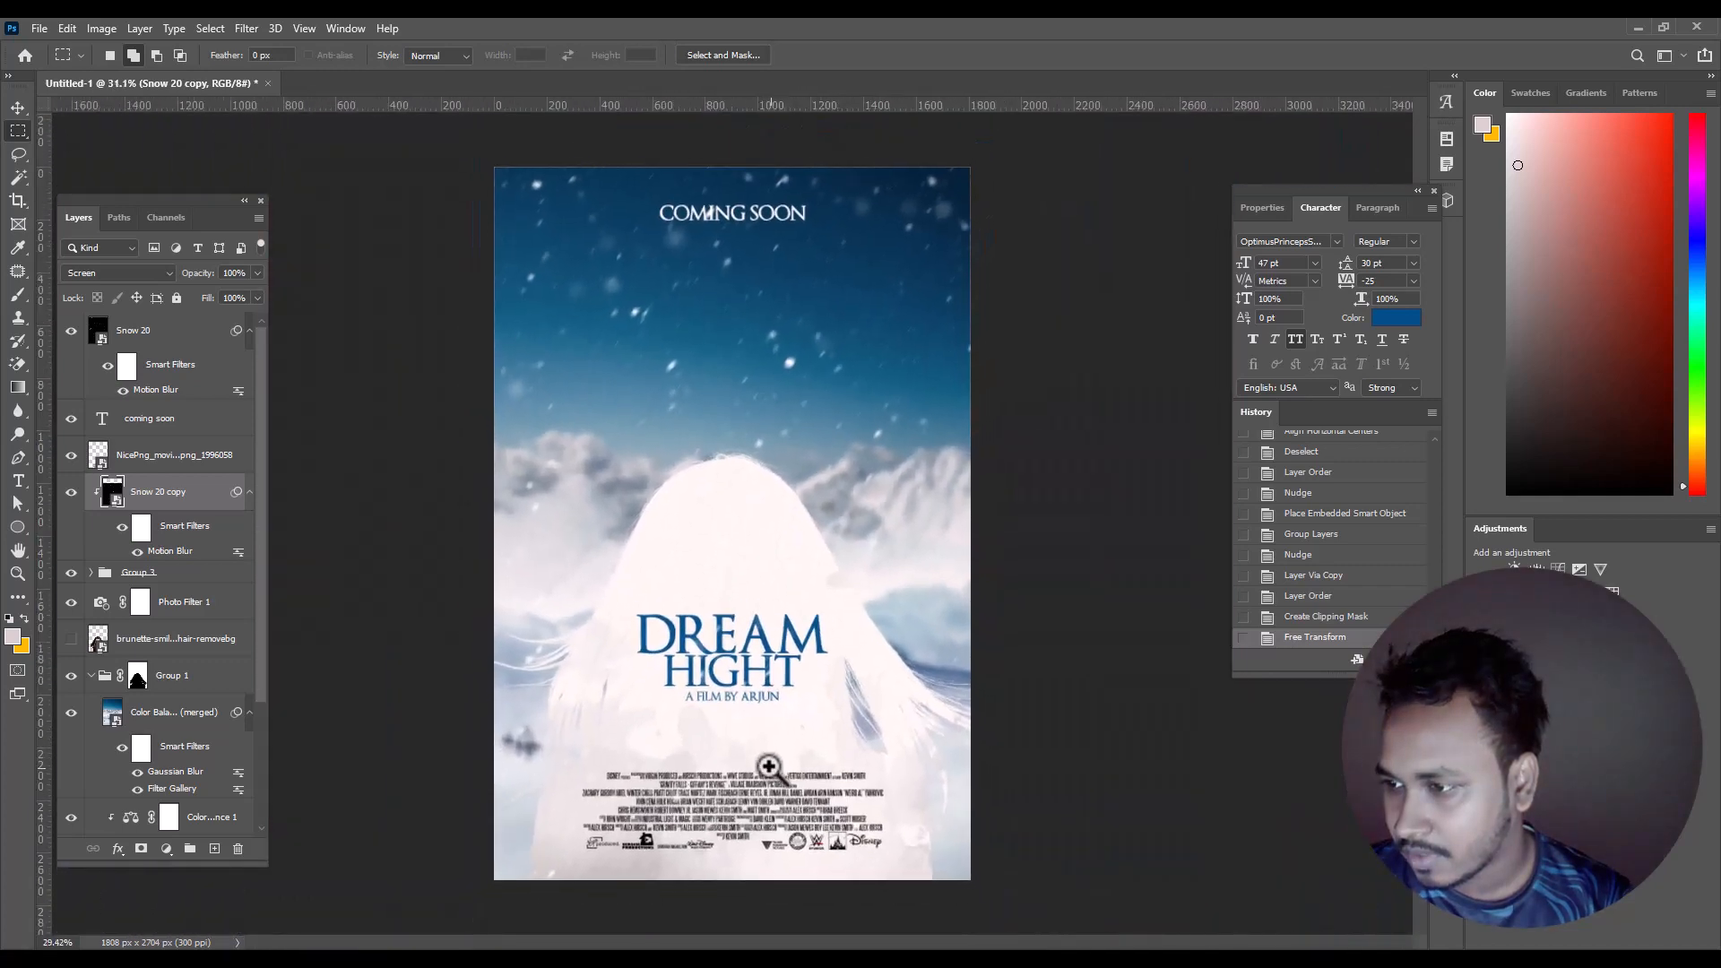
left_click_drag(657, 762, 734, 745)
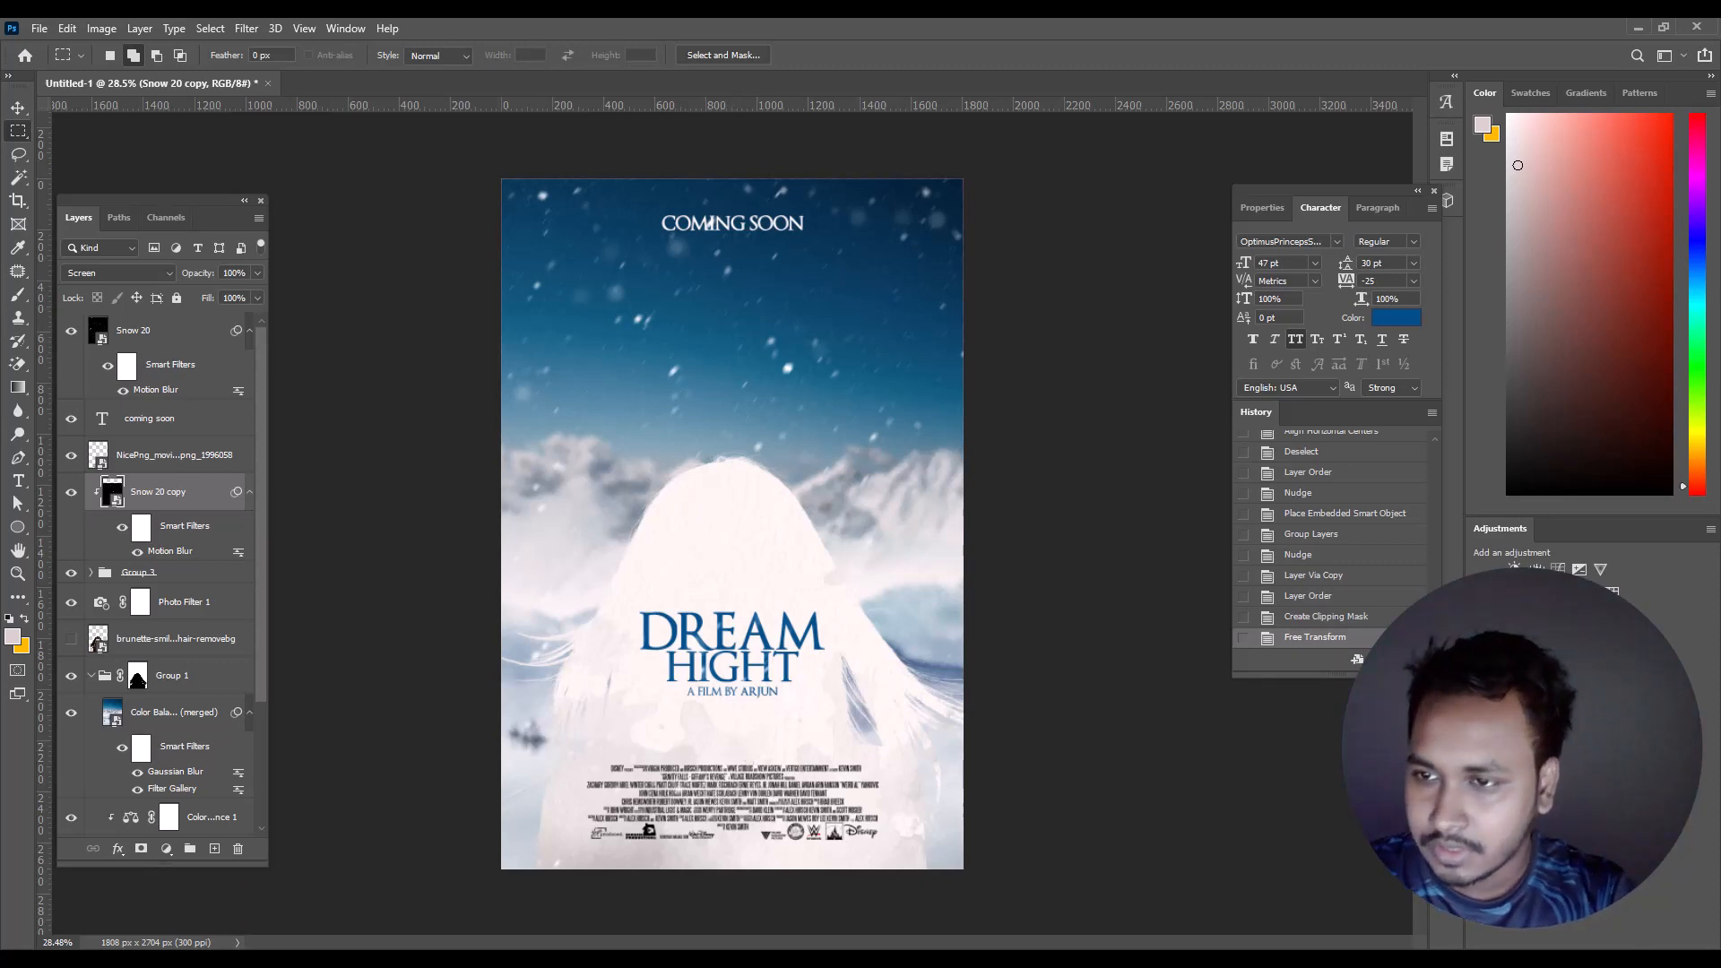
- Correct the title's second line from HIGHT to HIGH
left_click(20, 481)
scroll(750, 684, "up", 3)
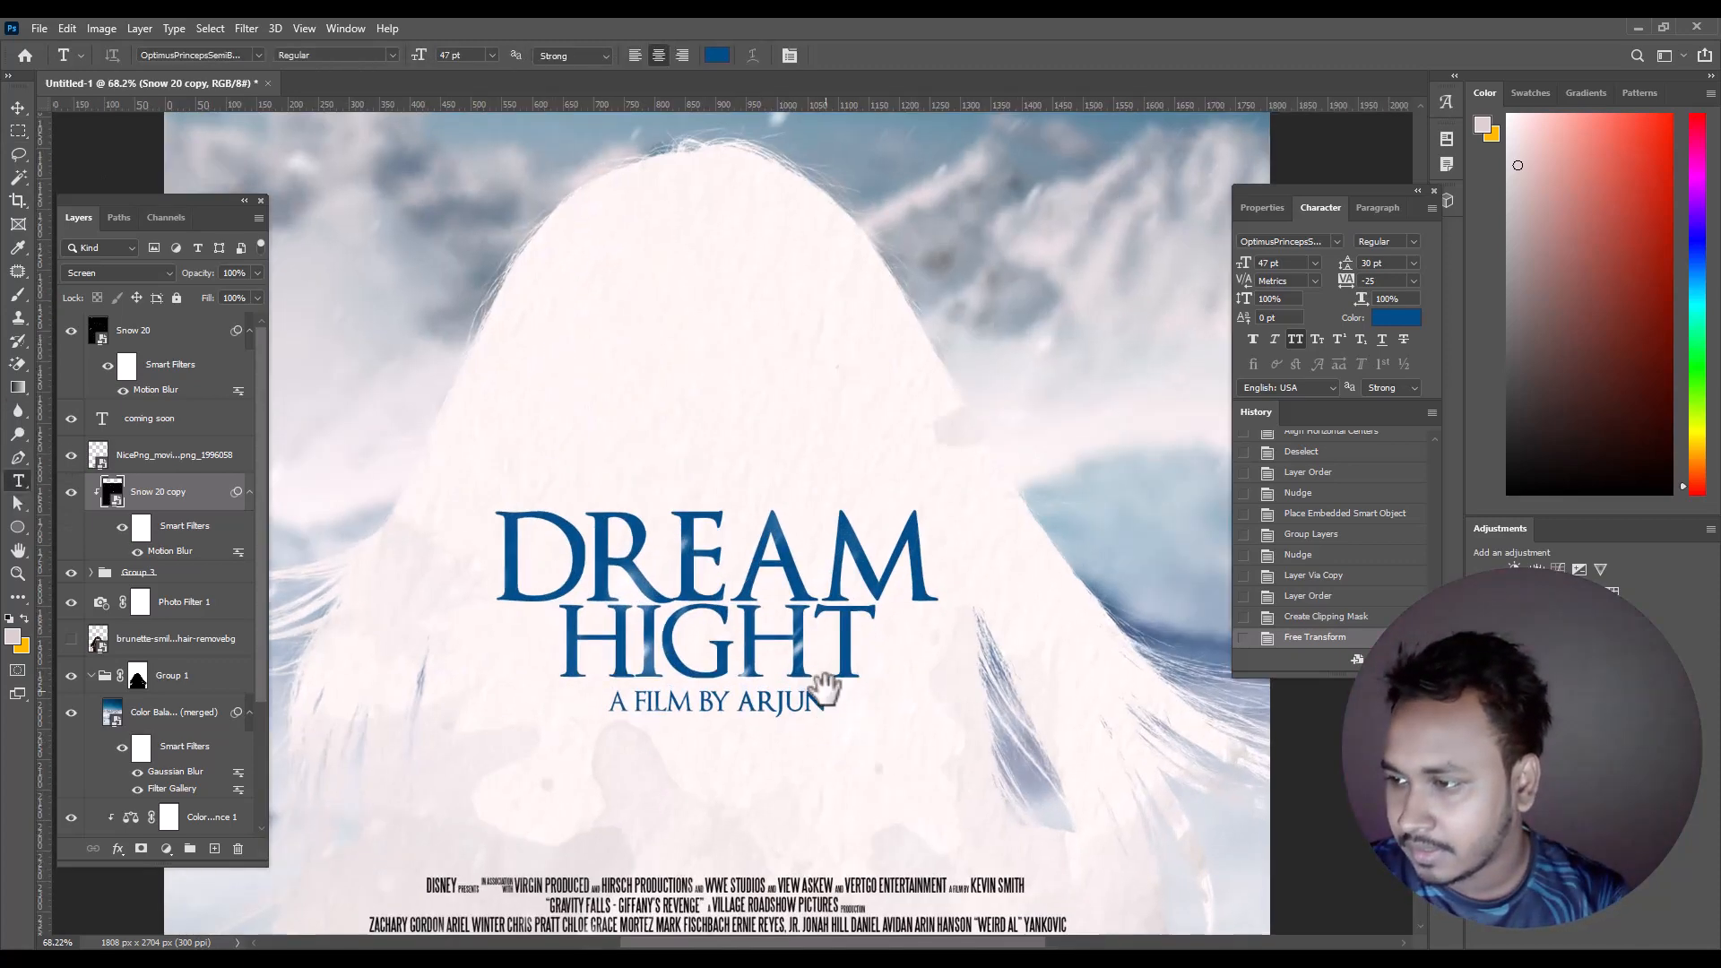
left_click(814, 632)
left_click_drag(814, 632, 896, 645)
key("BackSpace")
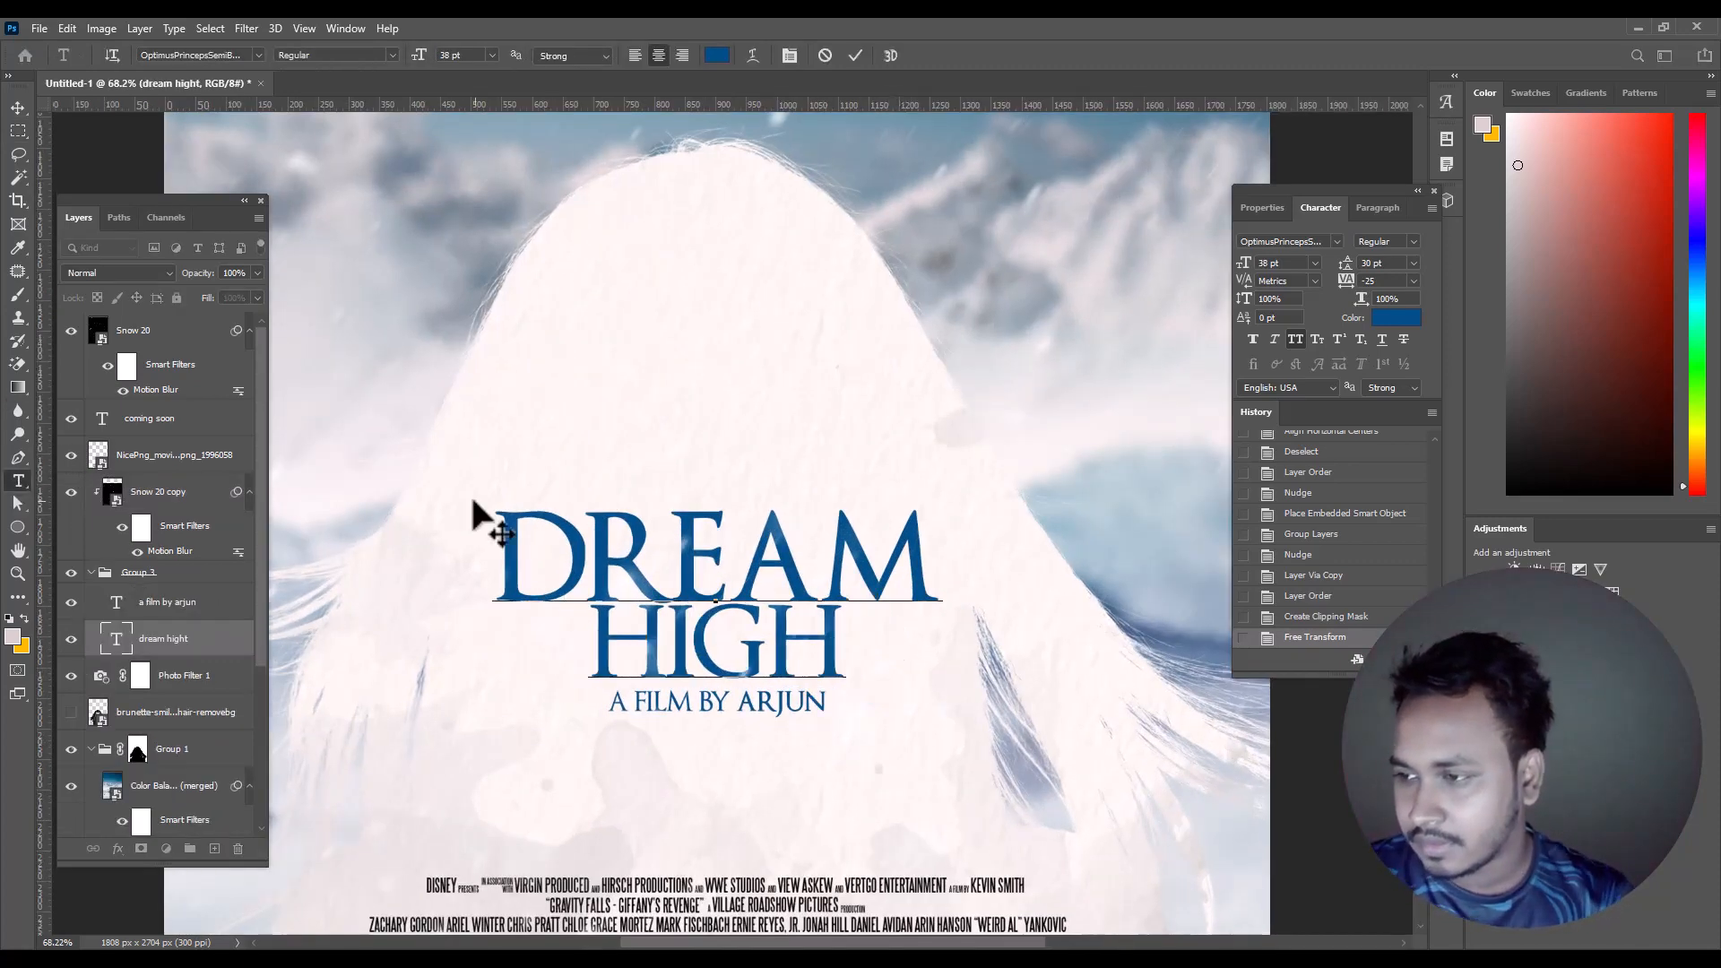
left_click(18, 131)
key("ctrl+0")
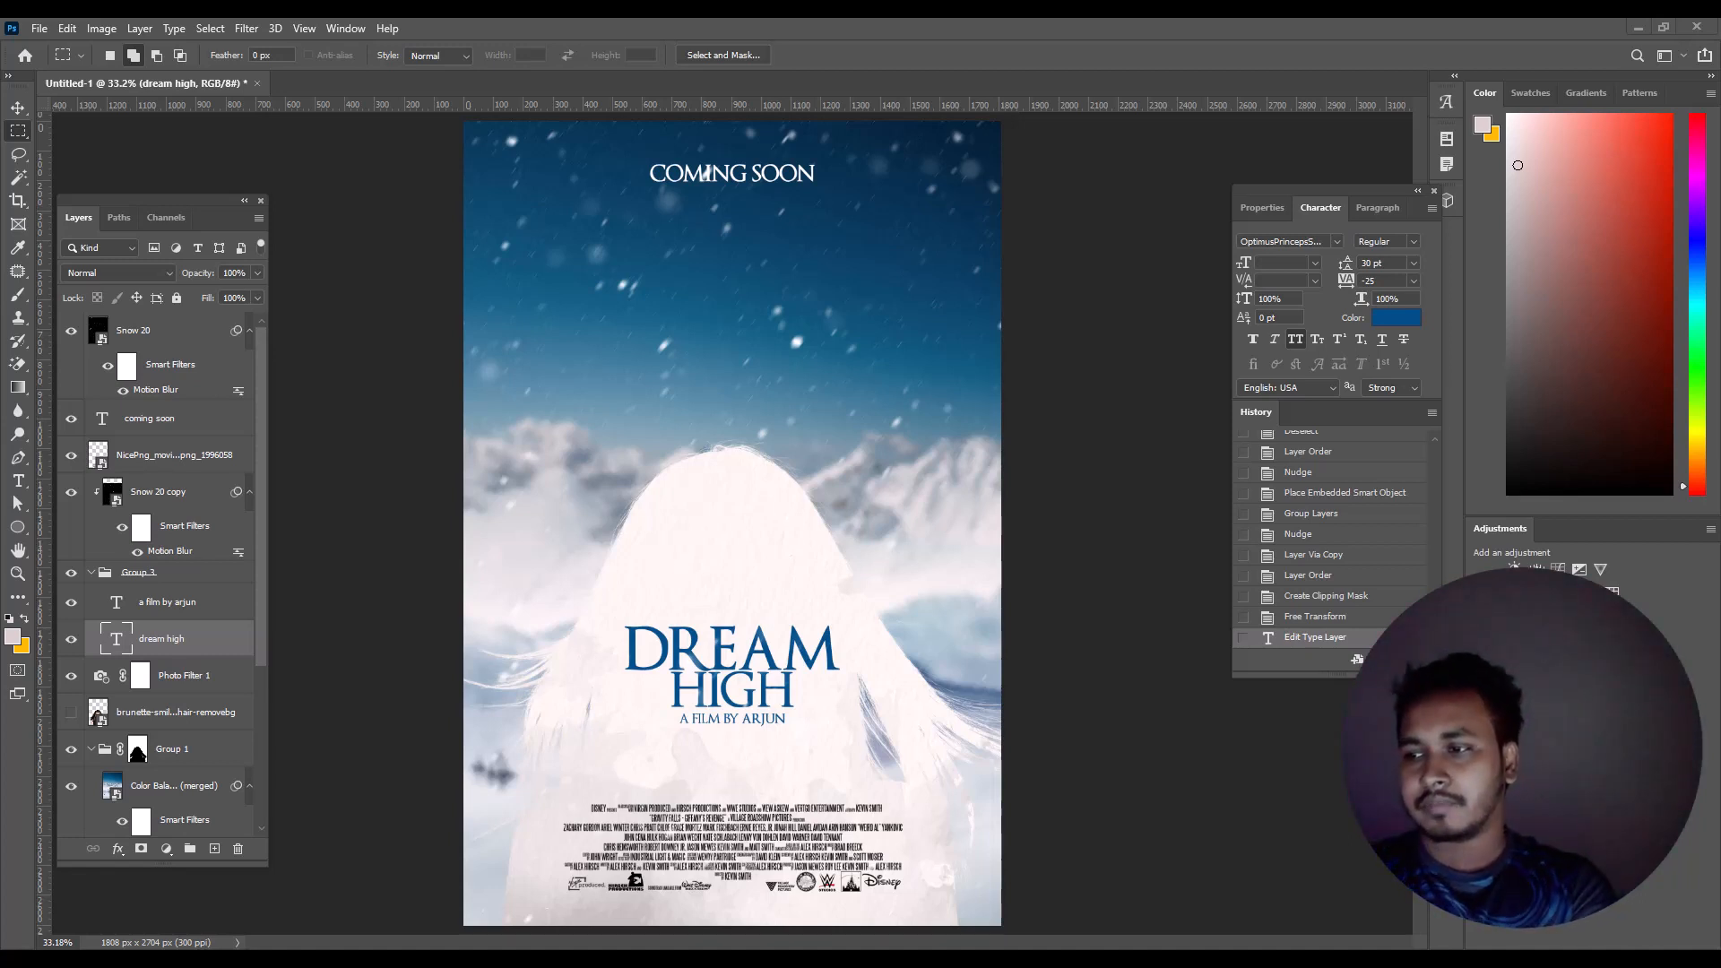
- Centre the title group, Group 3, horizontally on the whole canvas and clear the selection
left_click(166, 574)
left_click(18, 107)
key("ctrl+a")
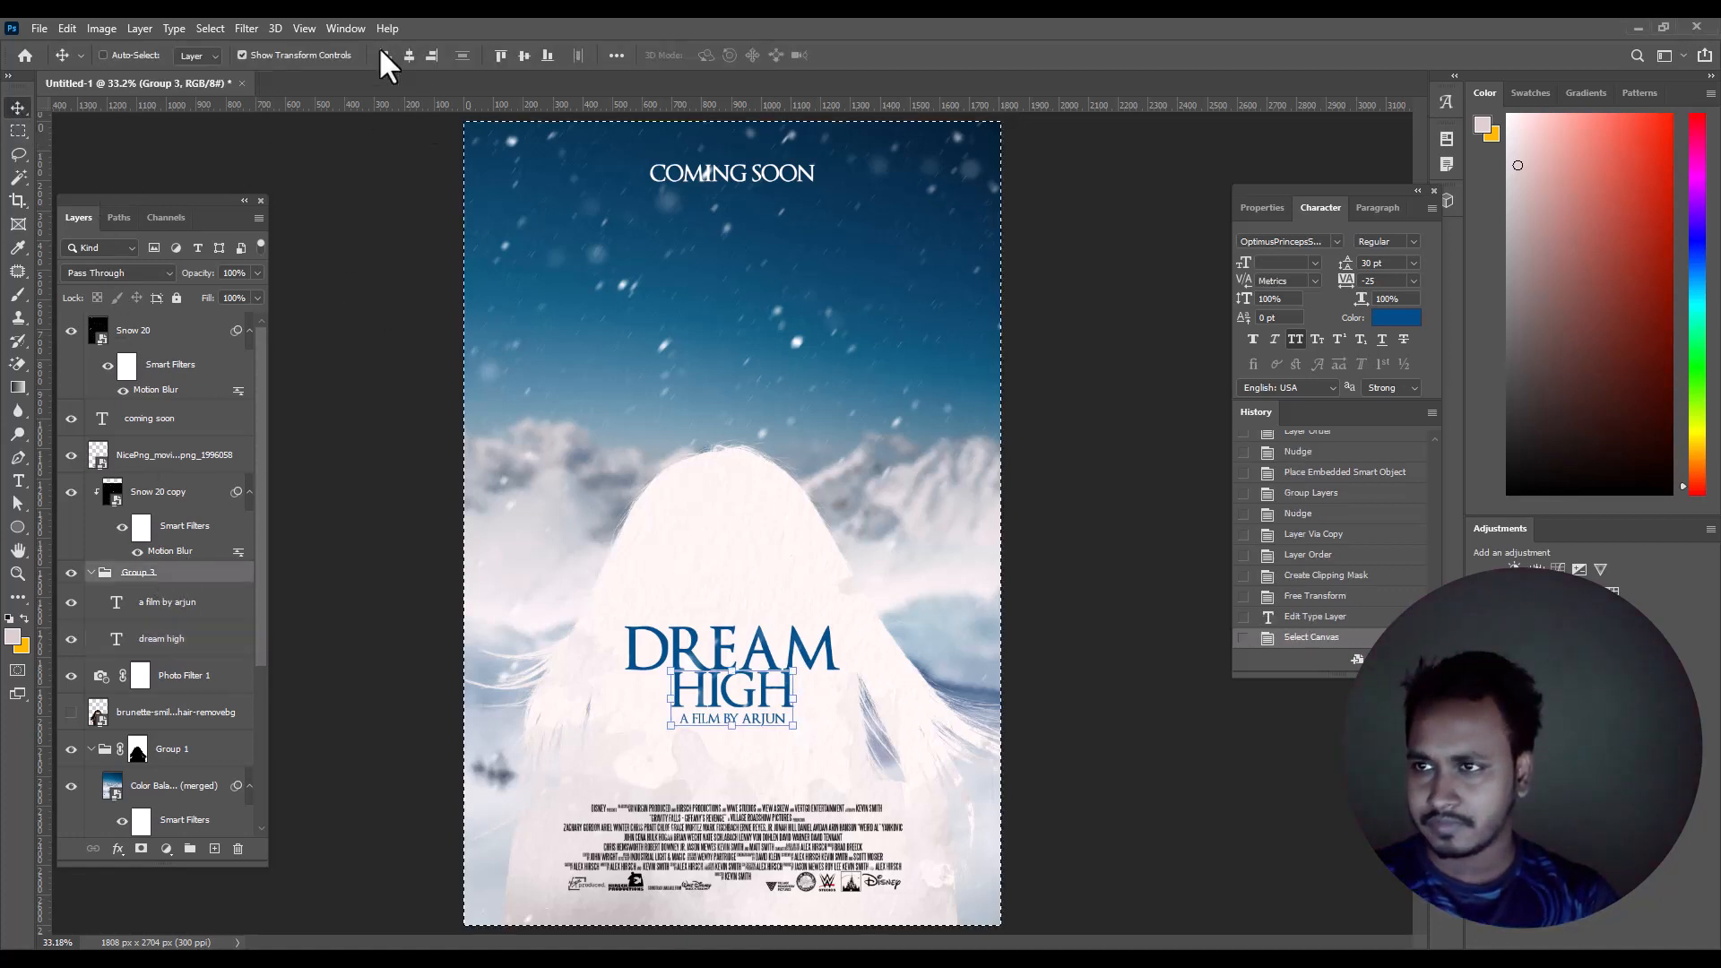
left_click(406, 52)
key("ctrl+d")
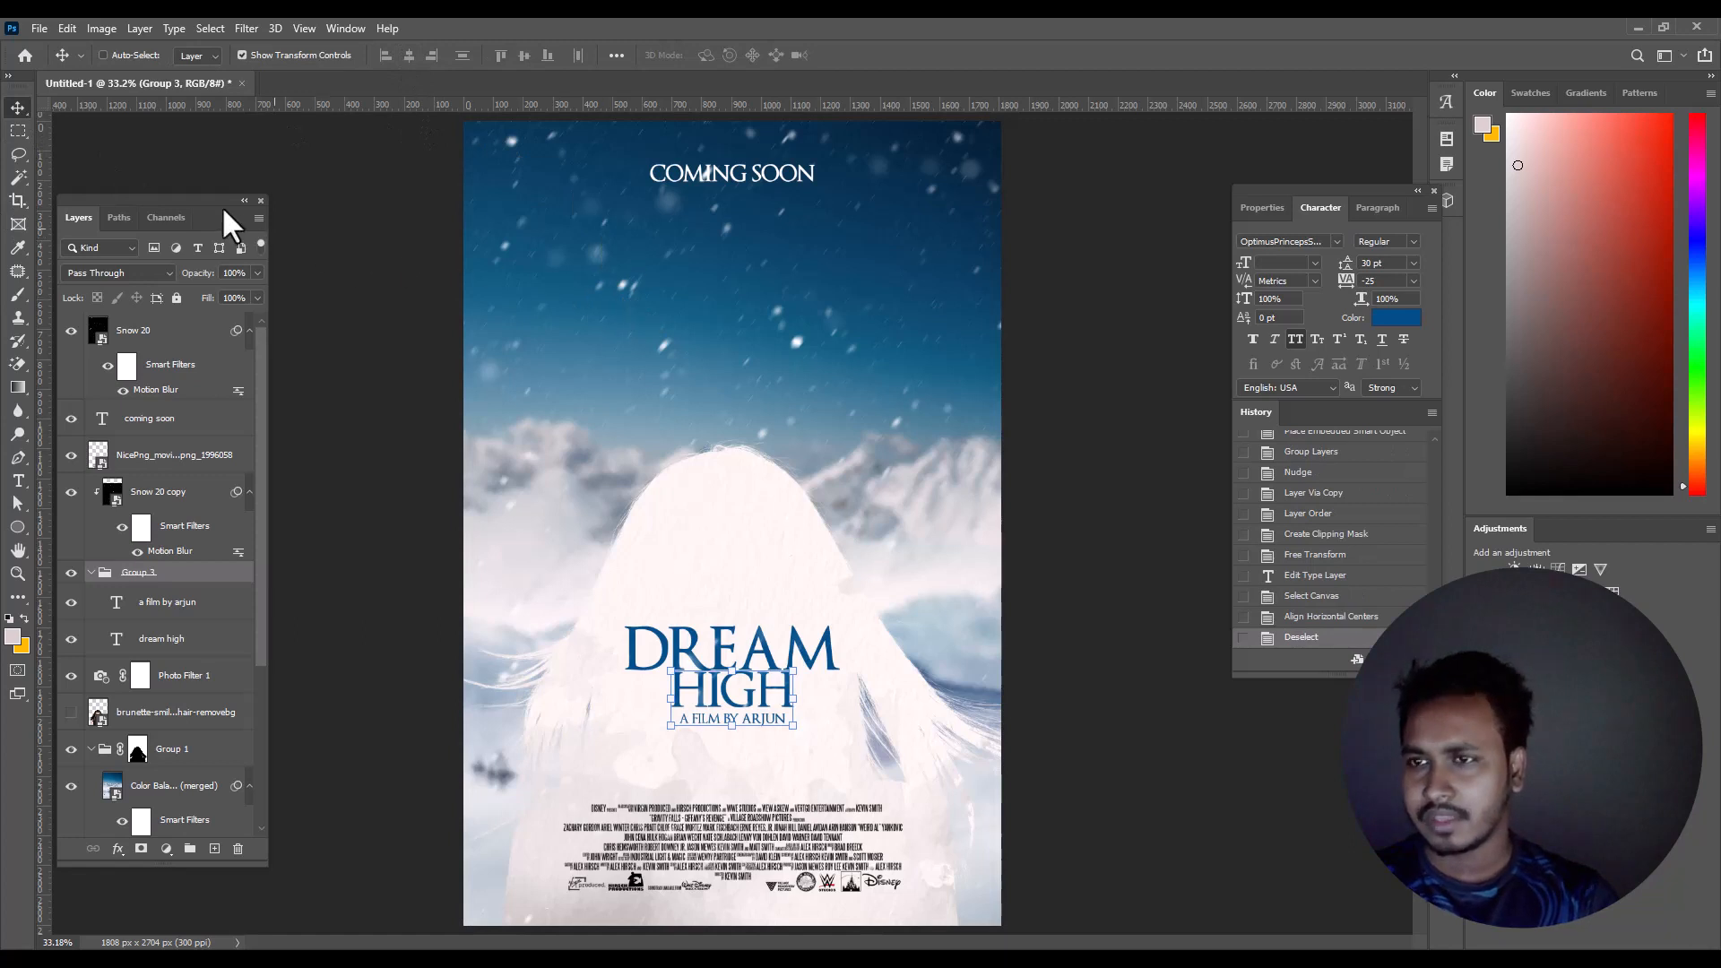
left_click(18, 131)
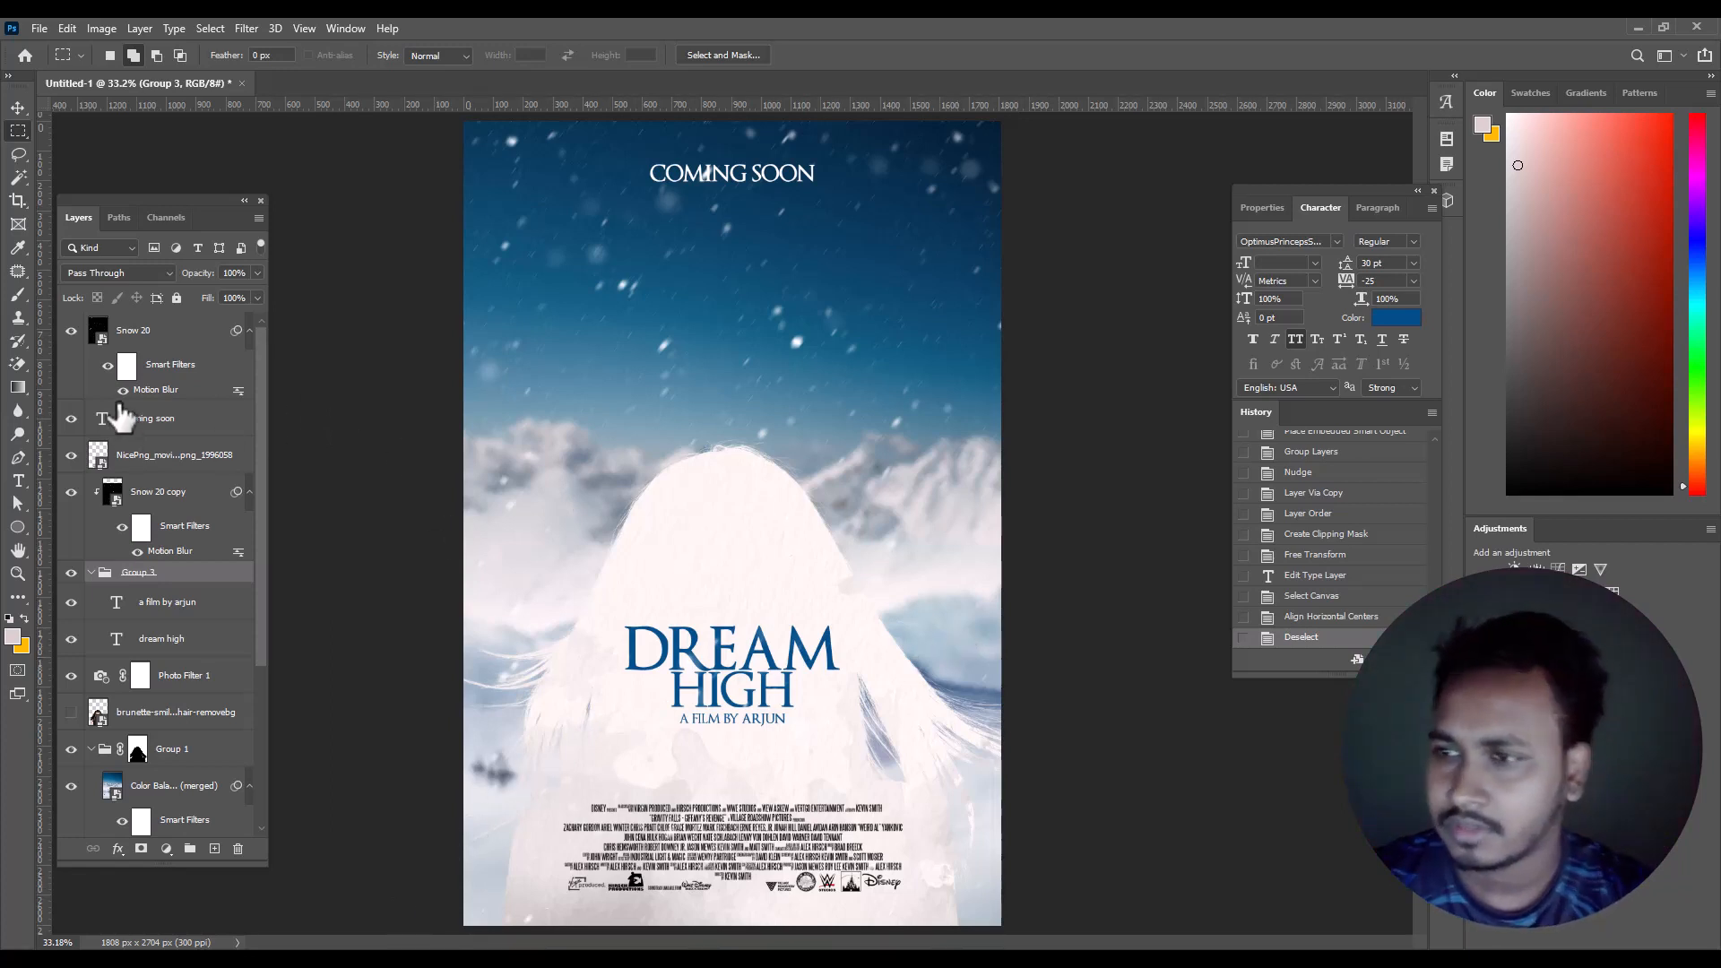
- Centre the coming soon text layer horizontally on the whole canvas and clear the selection
left_click(143, 418)
key("v")
key("ctrl+a")
left_click(409, 55)
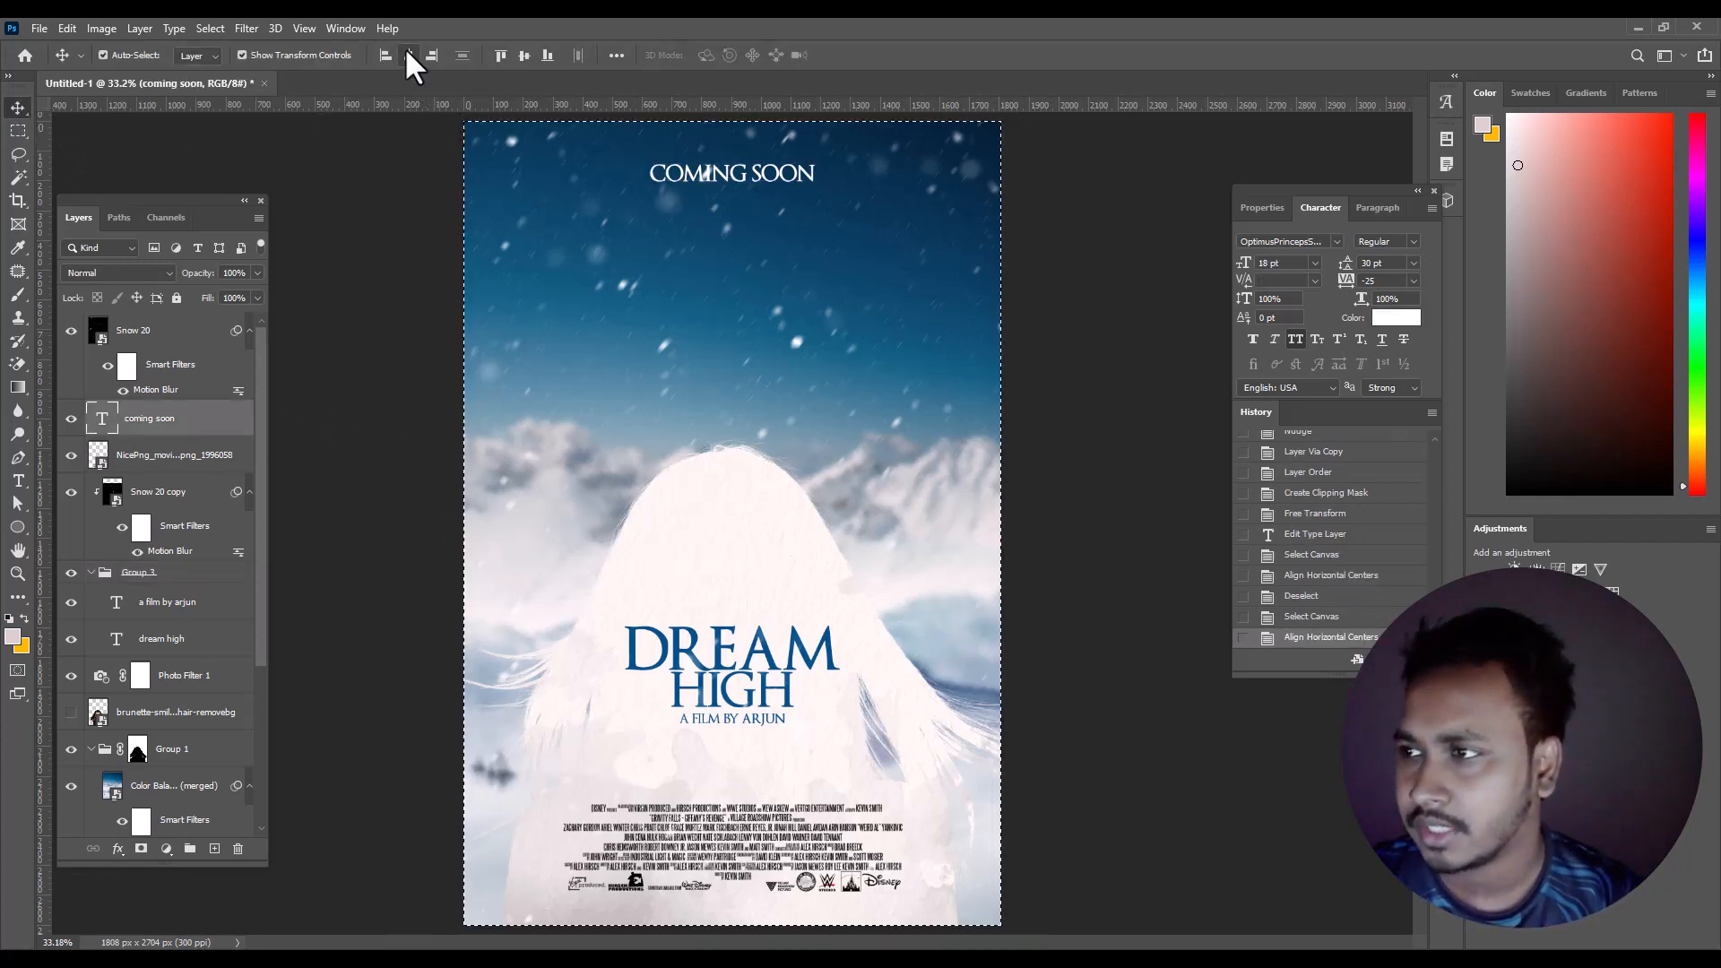
key("ctrl+d")
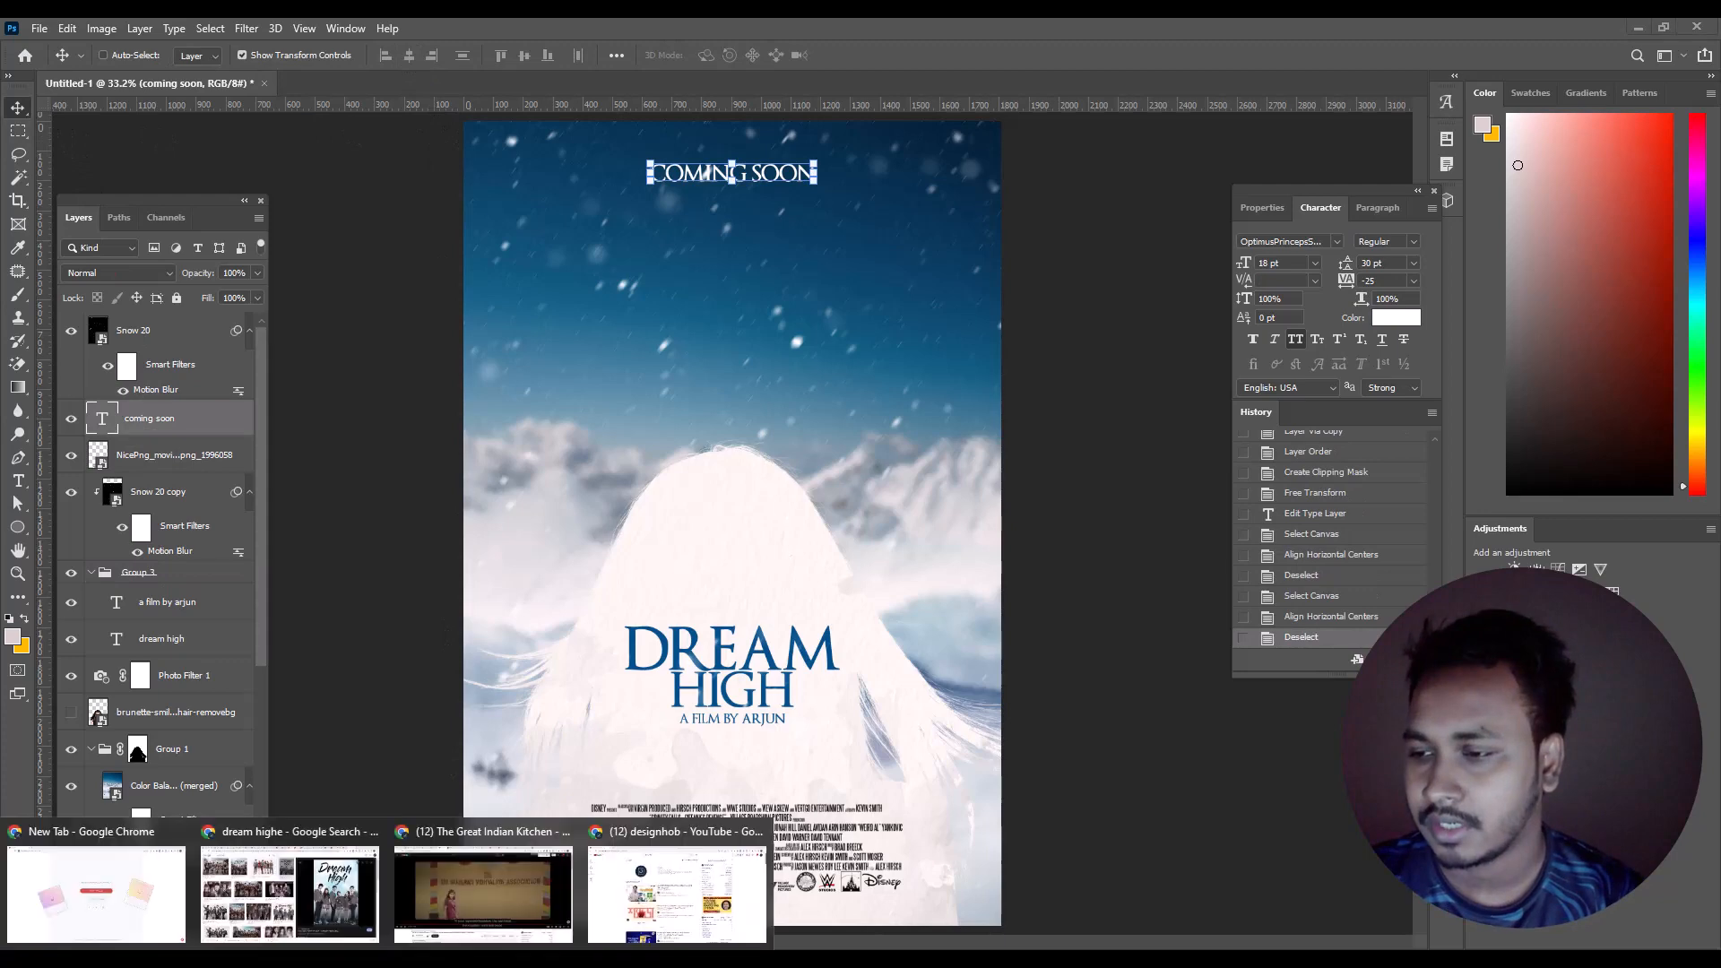
- Switch to the designhob YouTube search results in Chrome and open the first video under Latest from Designhob
left_click(684, 921)
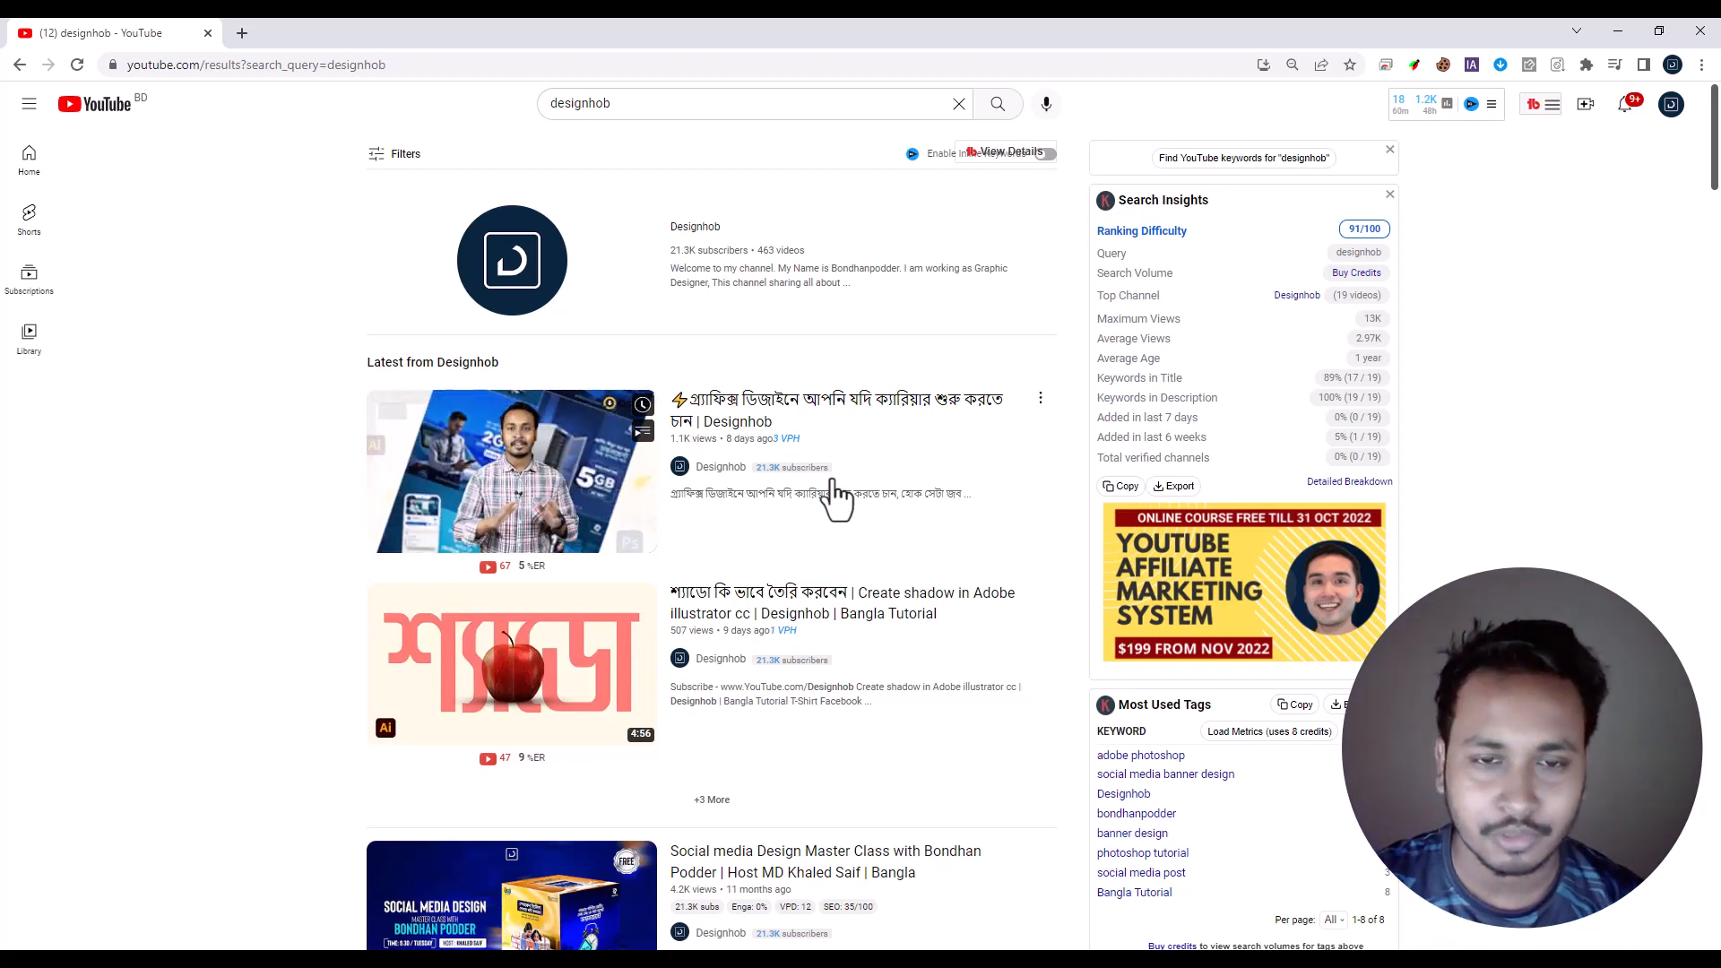
left_click(735, 105)
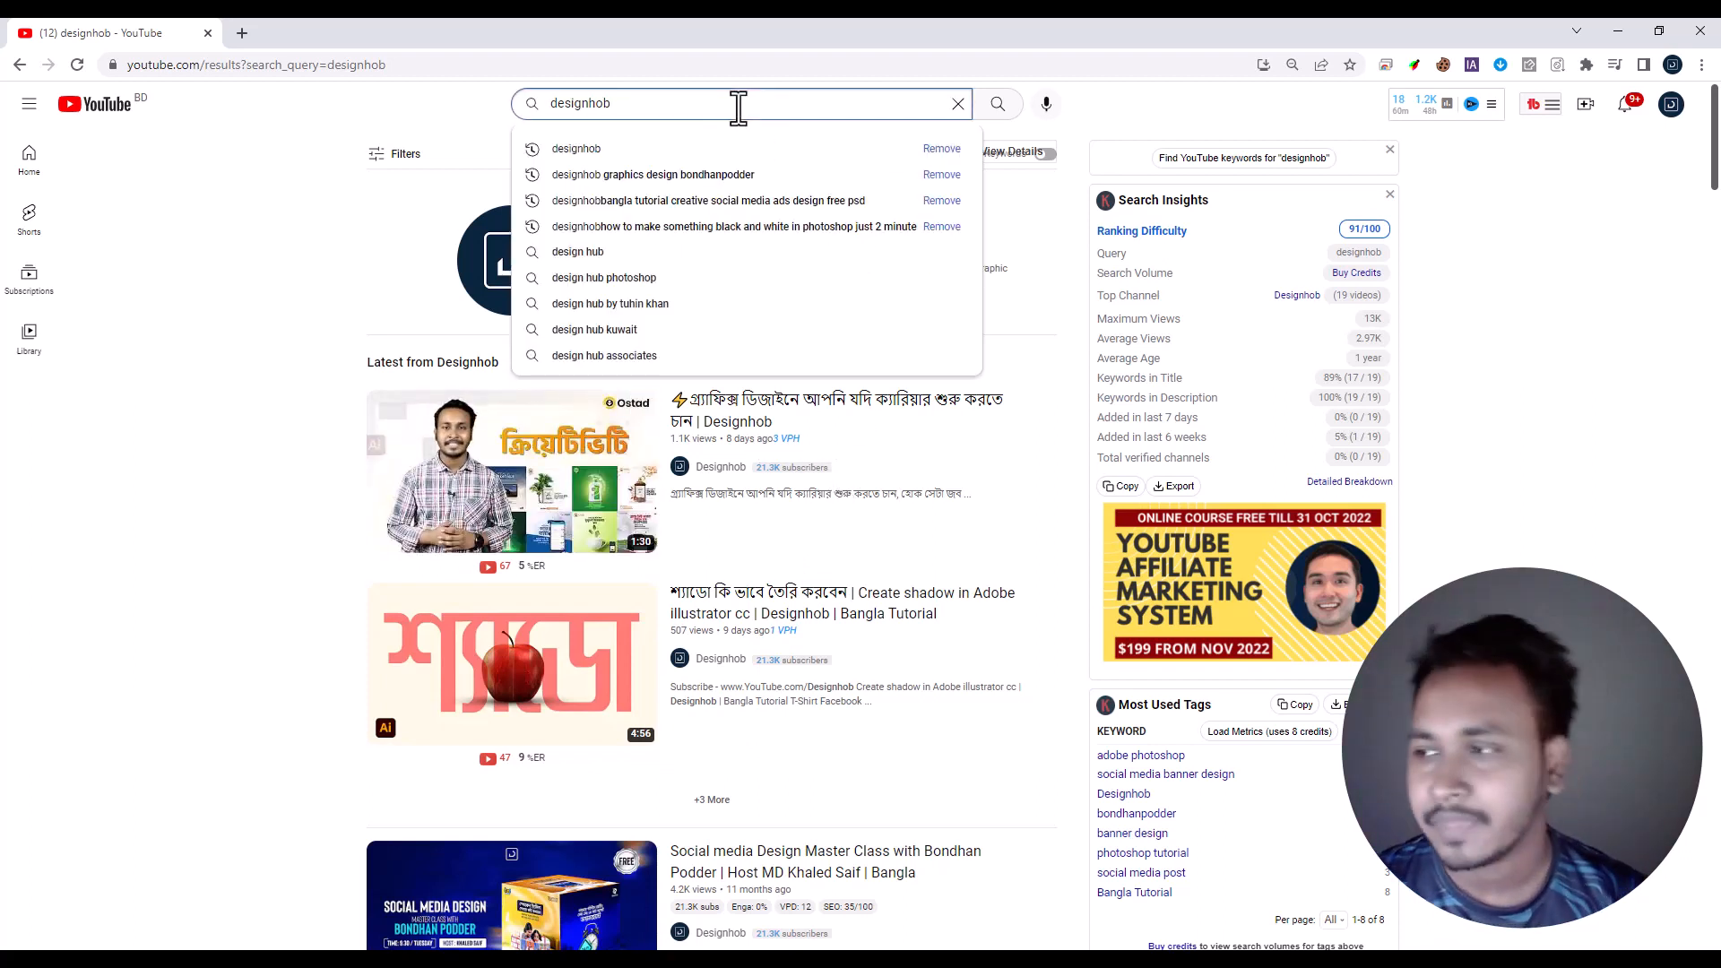
left_click(1176, 95)
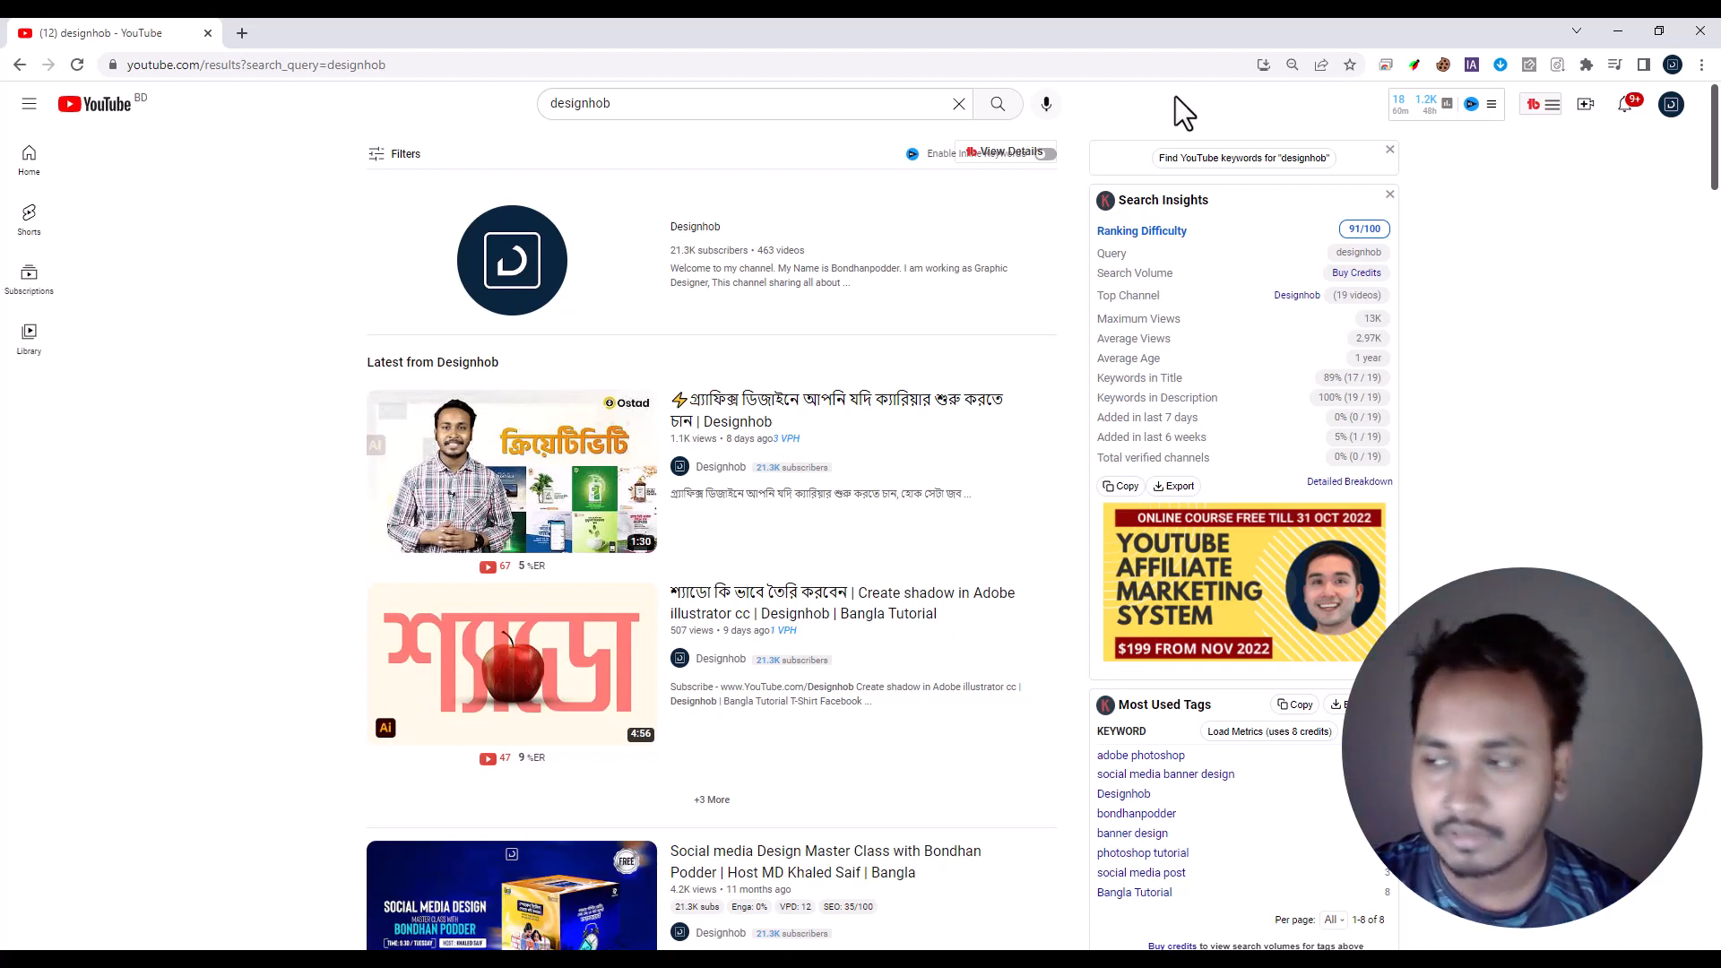
mouse_move(556, 453)
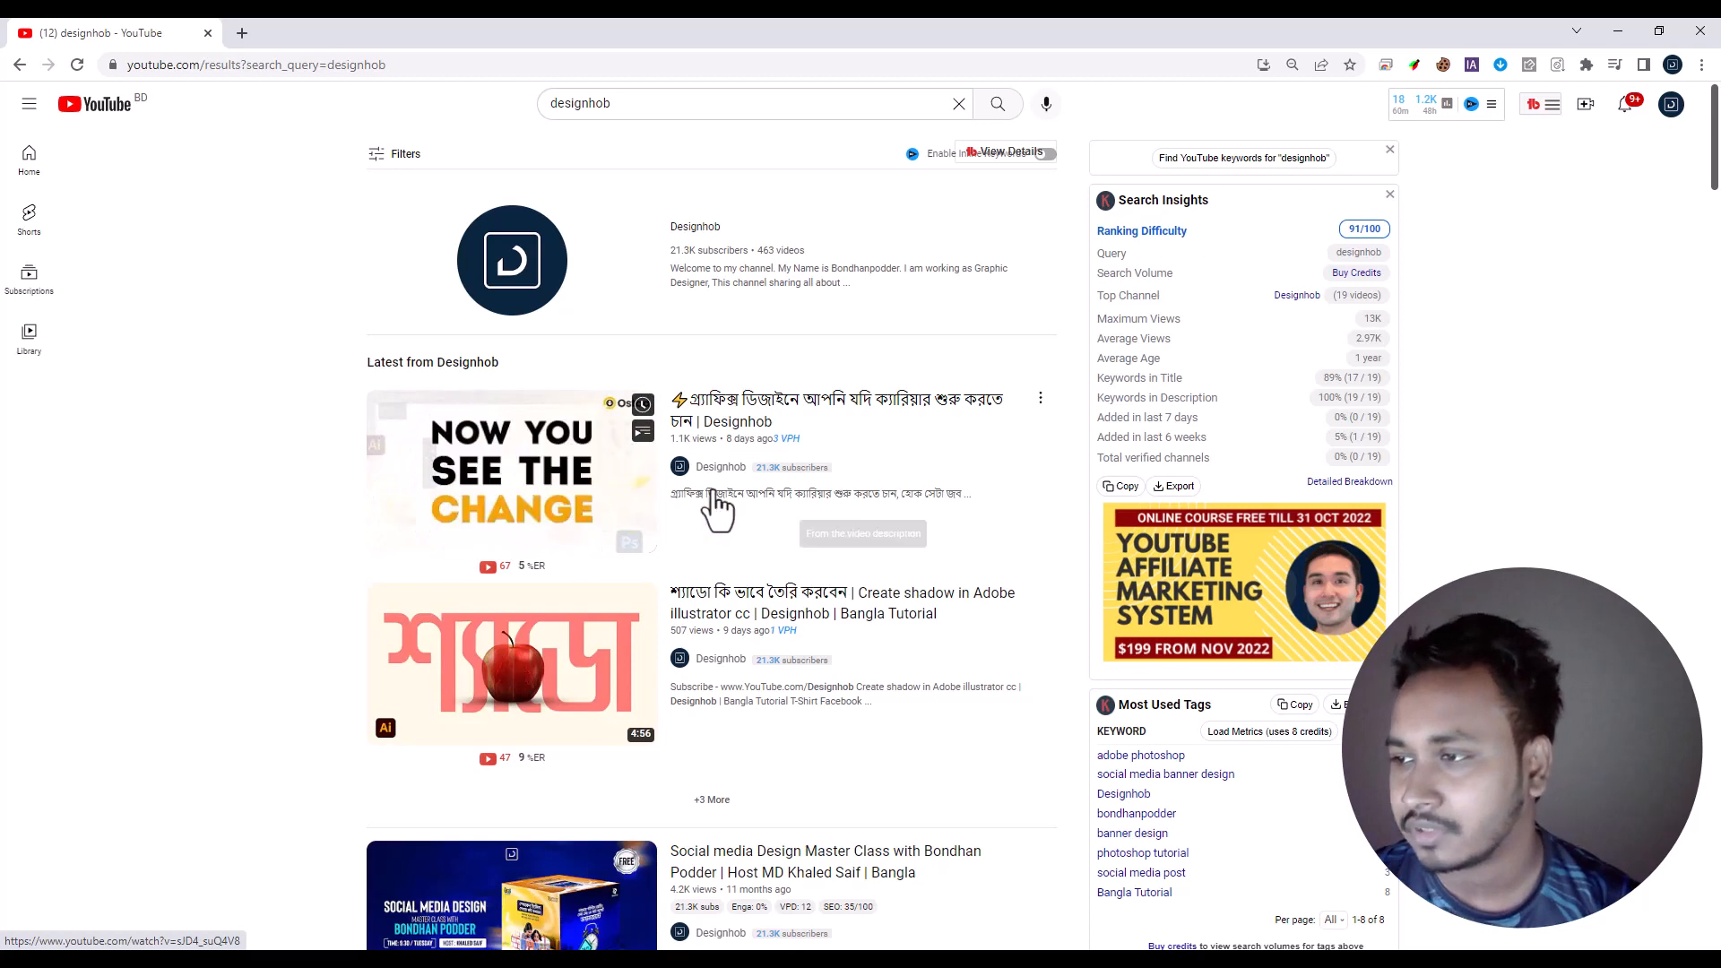
left_click(583, 451)
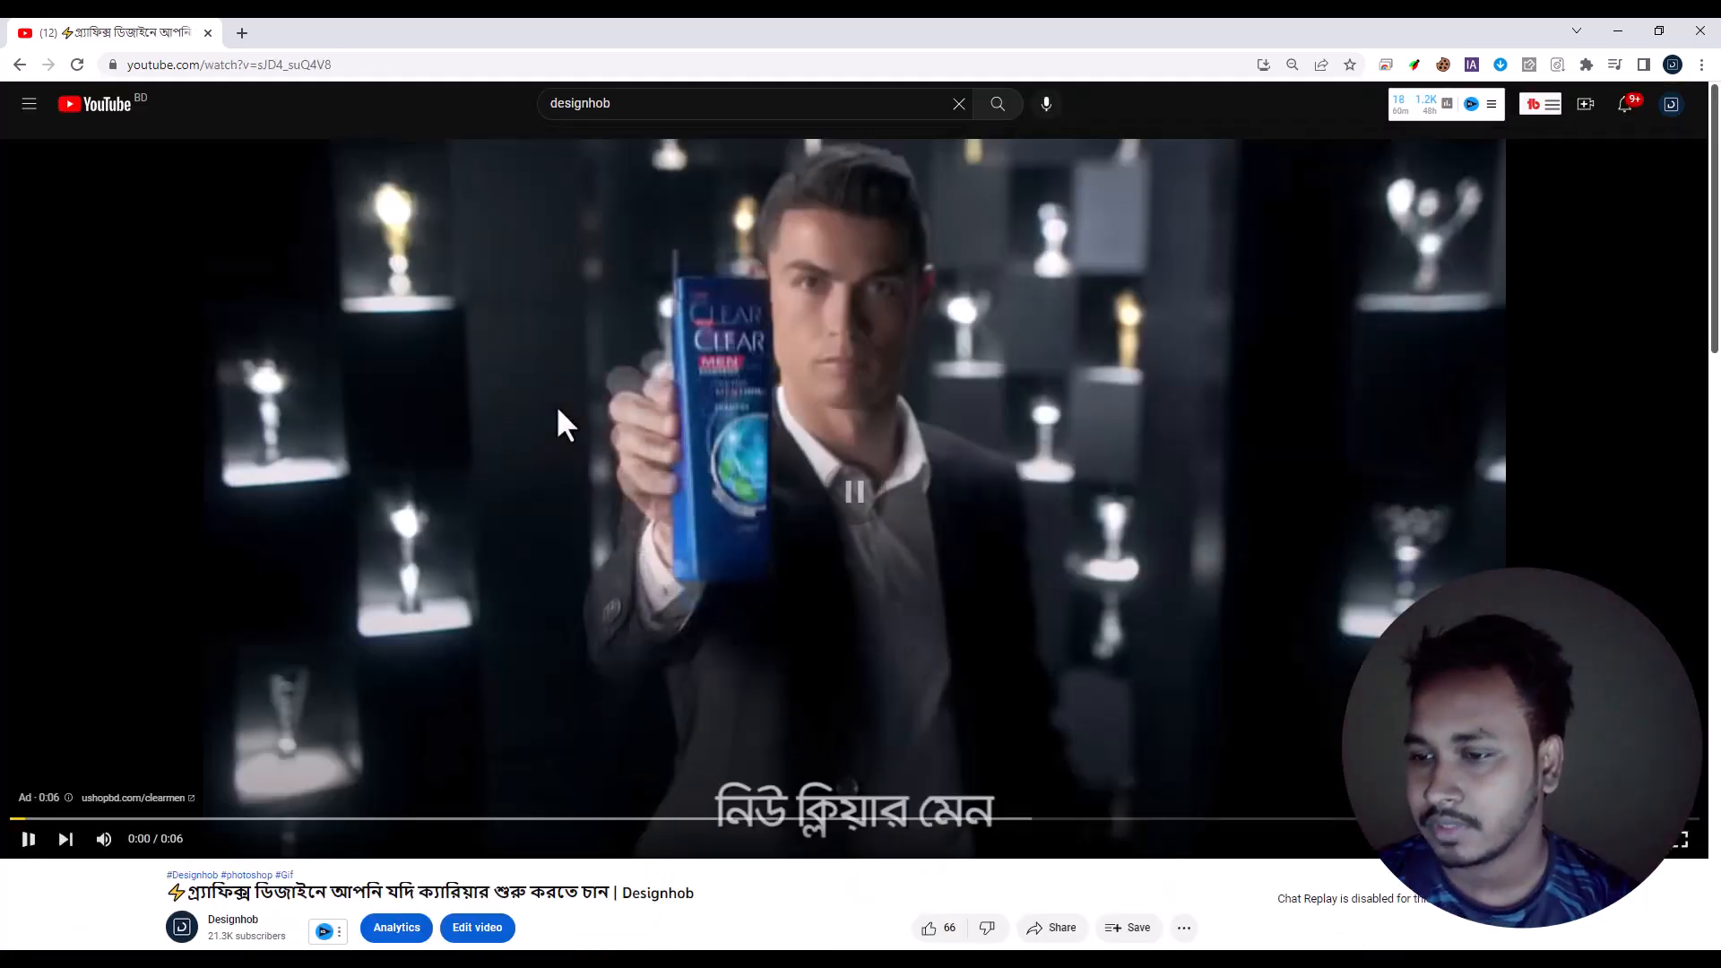
- Expand the video's description and examine its opening lines about the graphics design course
scroll(561, 422, "down", 6)
left_click(458, 394)
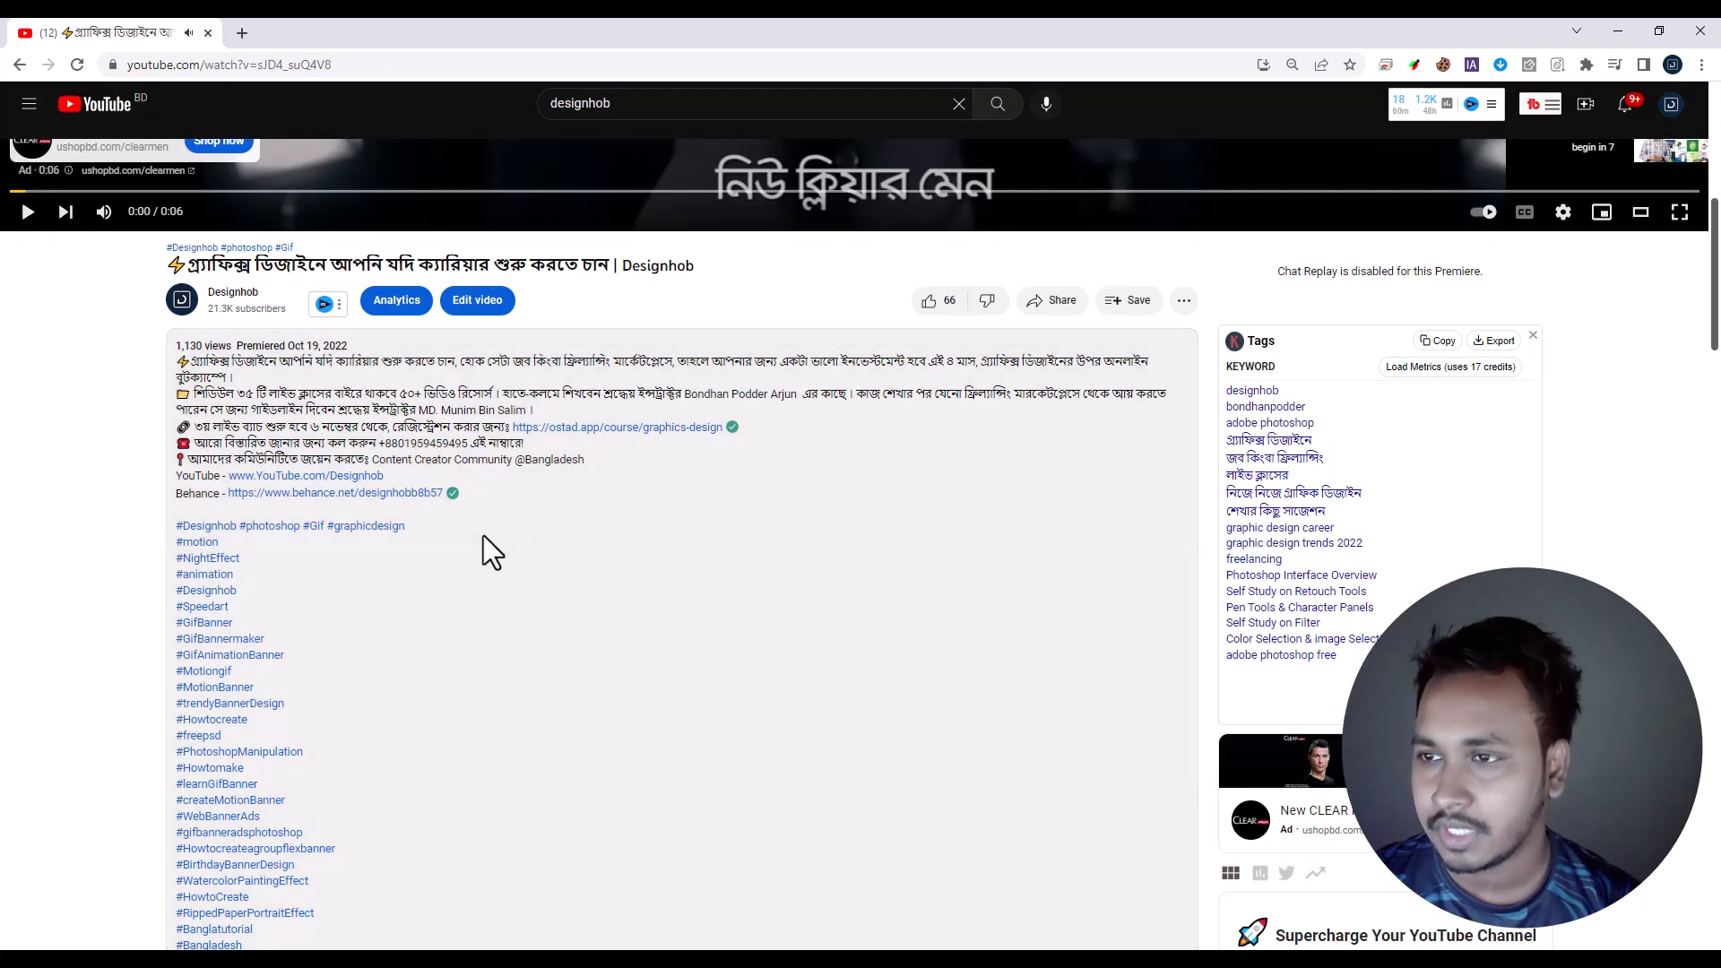
left_click_drag(184, 368, 960, 385)
left_click(484, 385)
left_click_drag(457, 391, 527, 386)
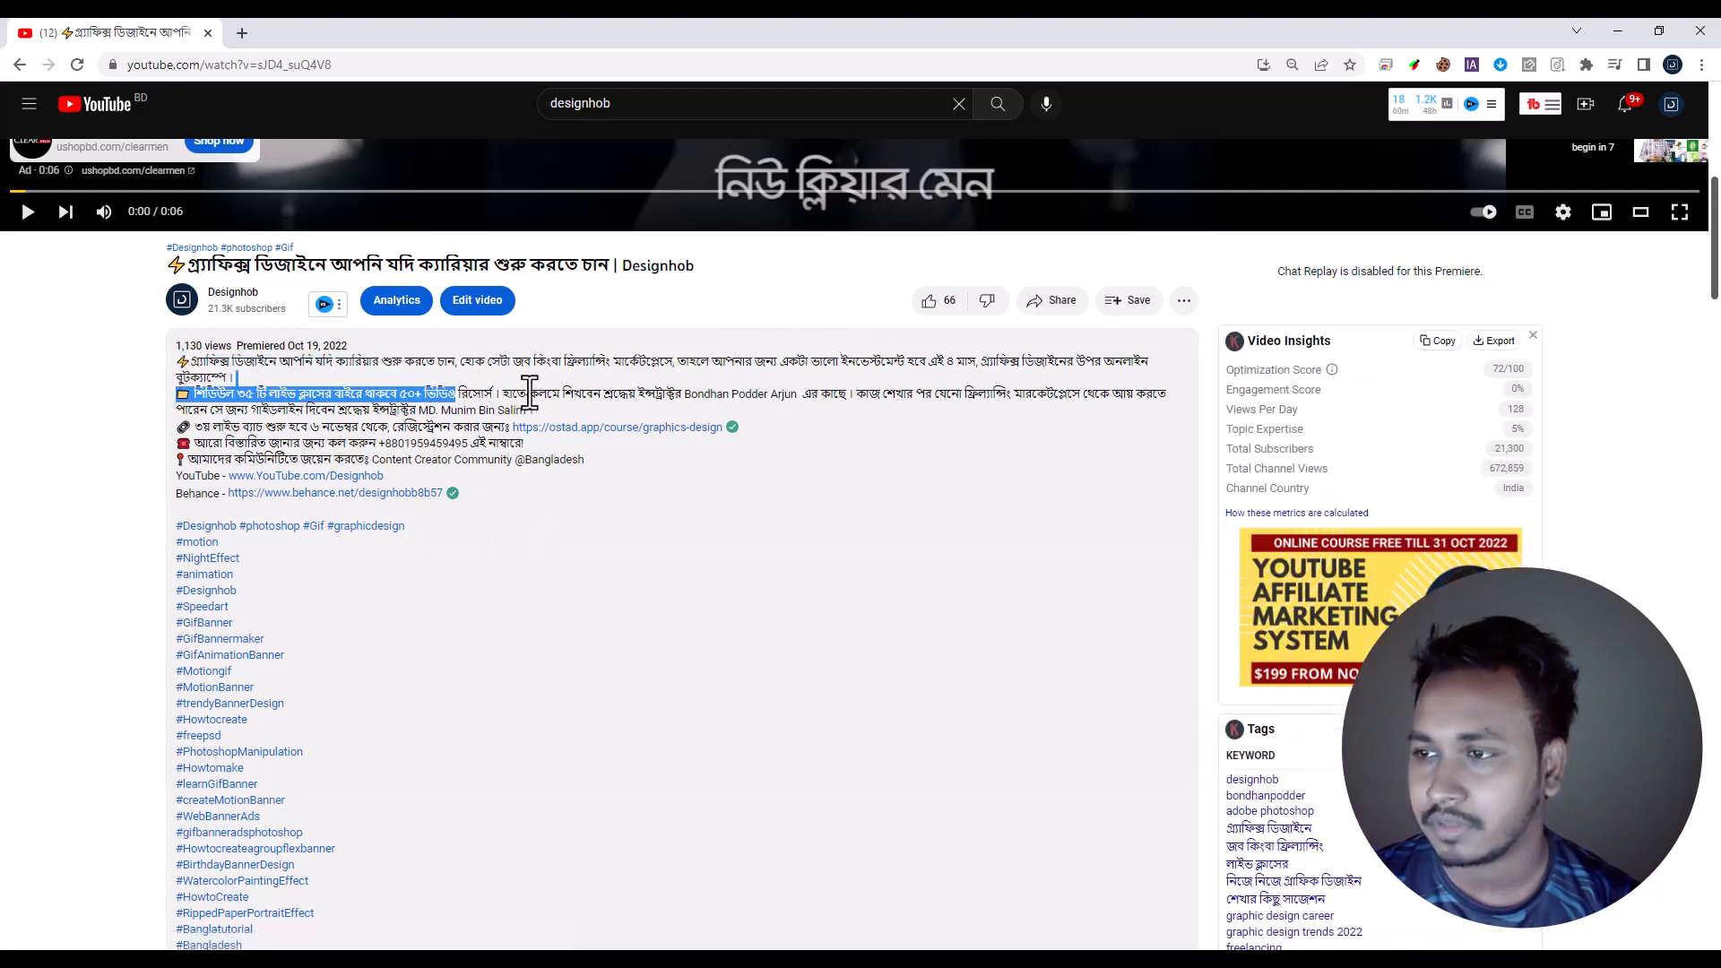
left_click(527, 387)
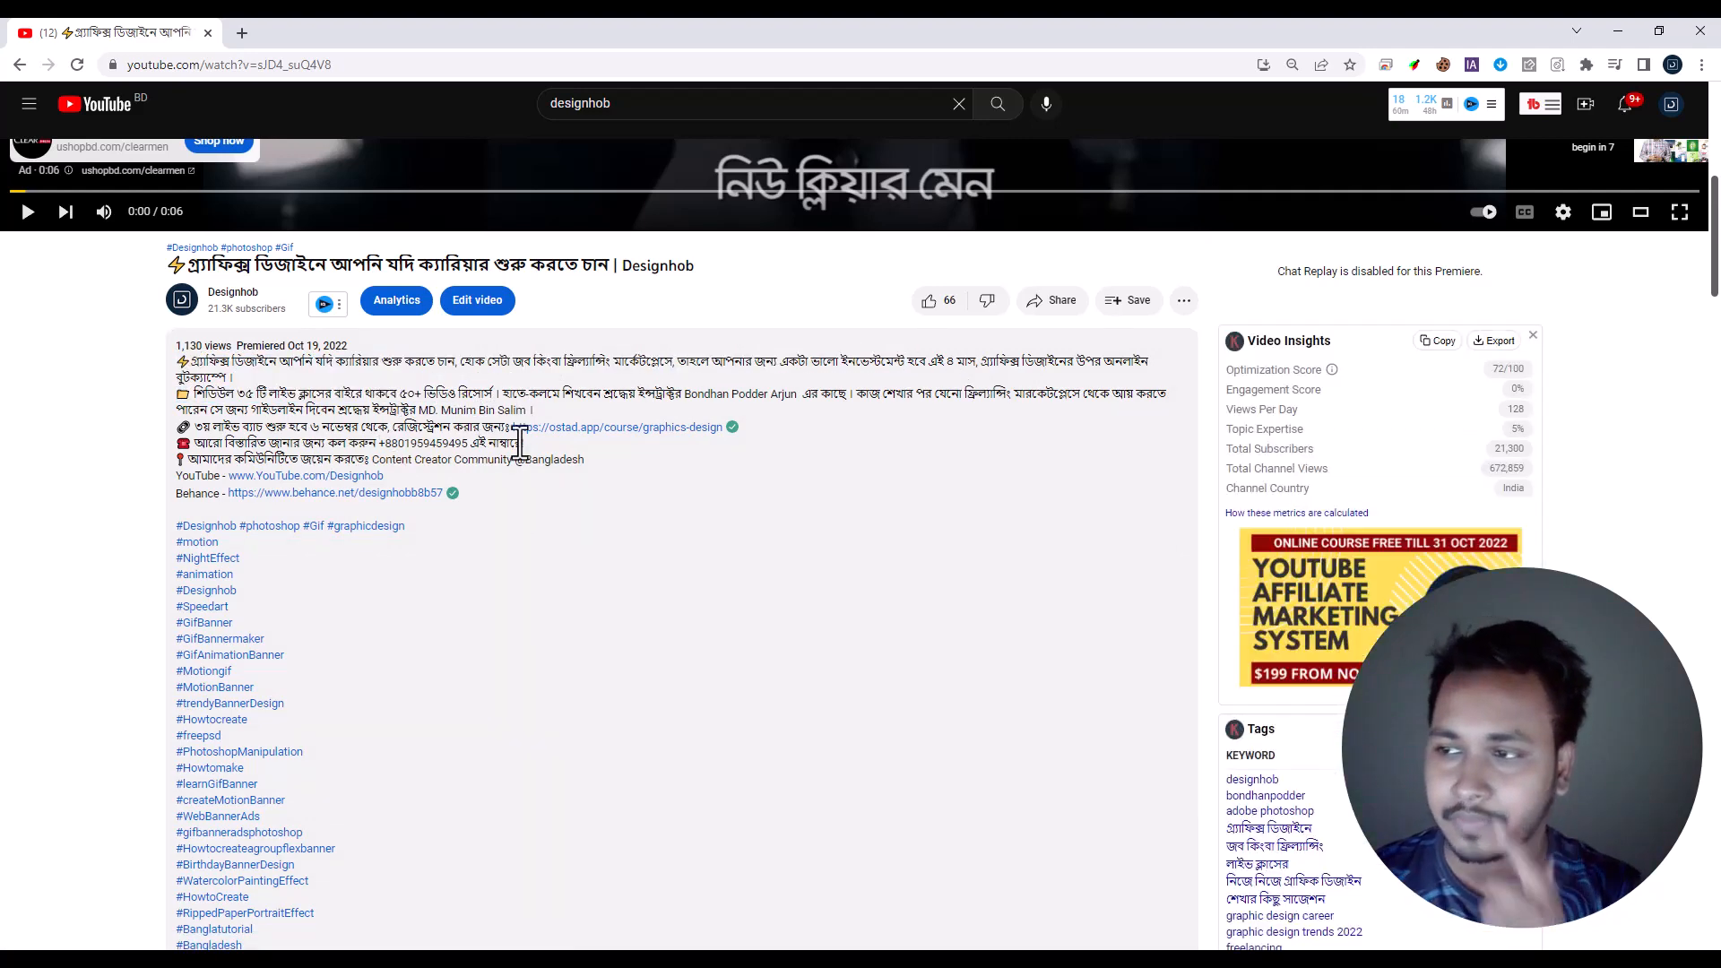
- Open the ostad.app/course/graphics-design link from the description to view the course page, and return to the video page
left_click(574, 427)
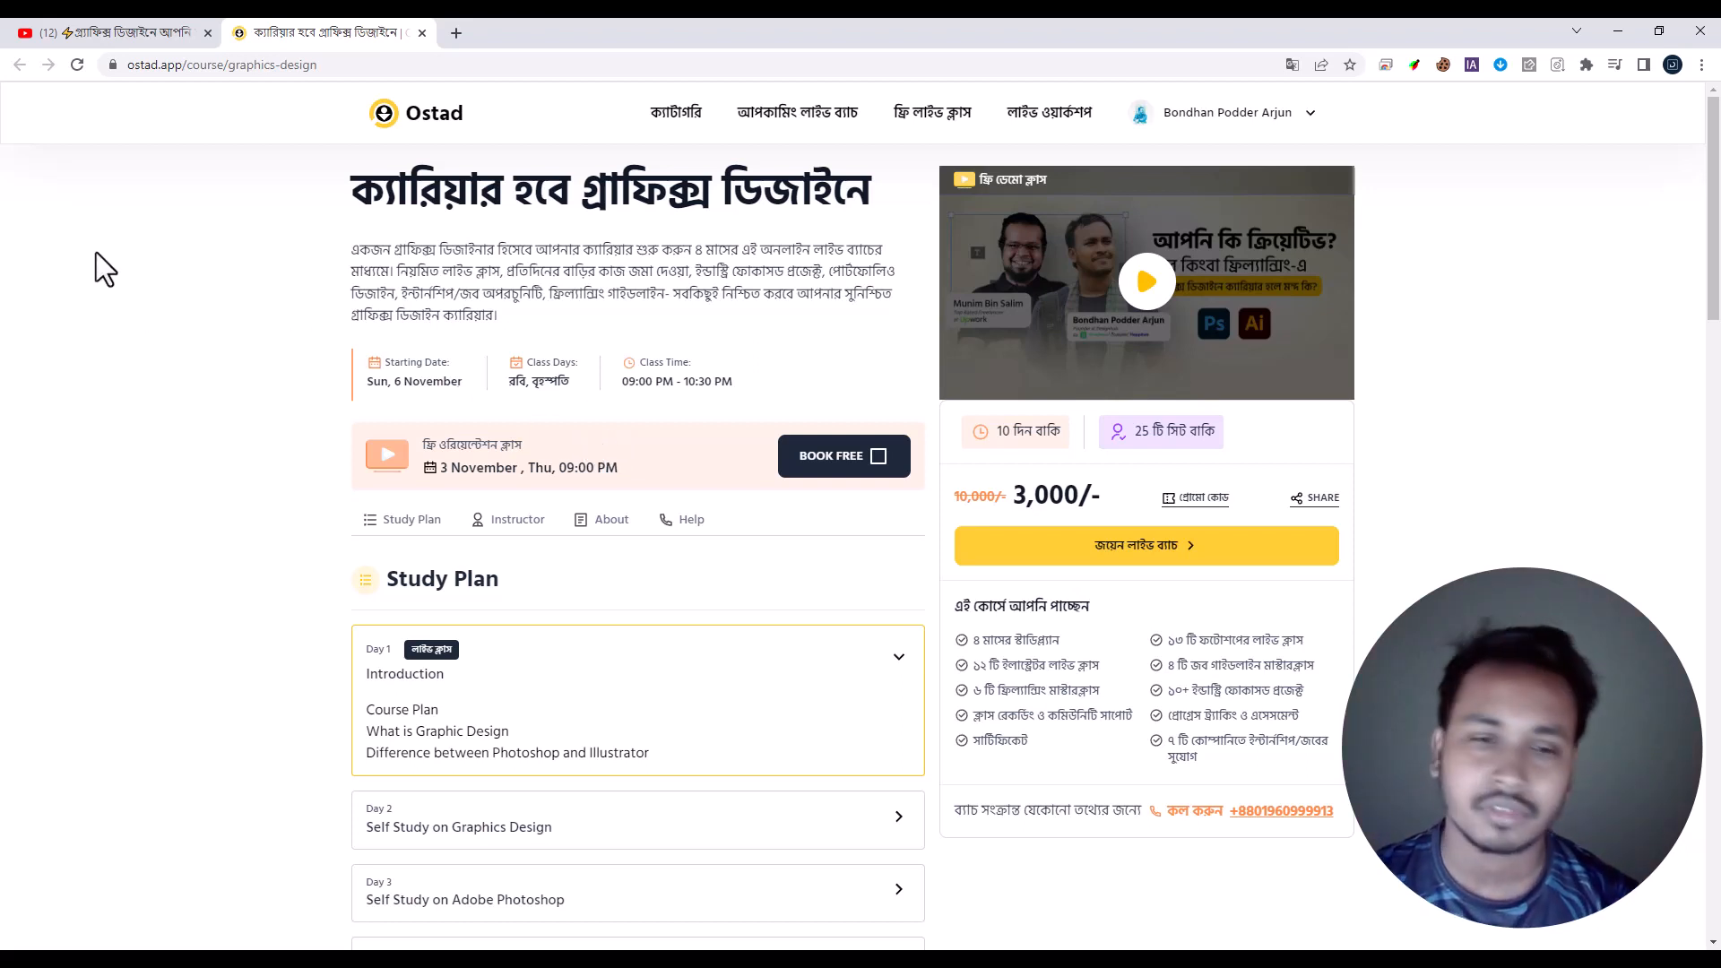
left_click(167, 31)
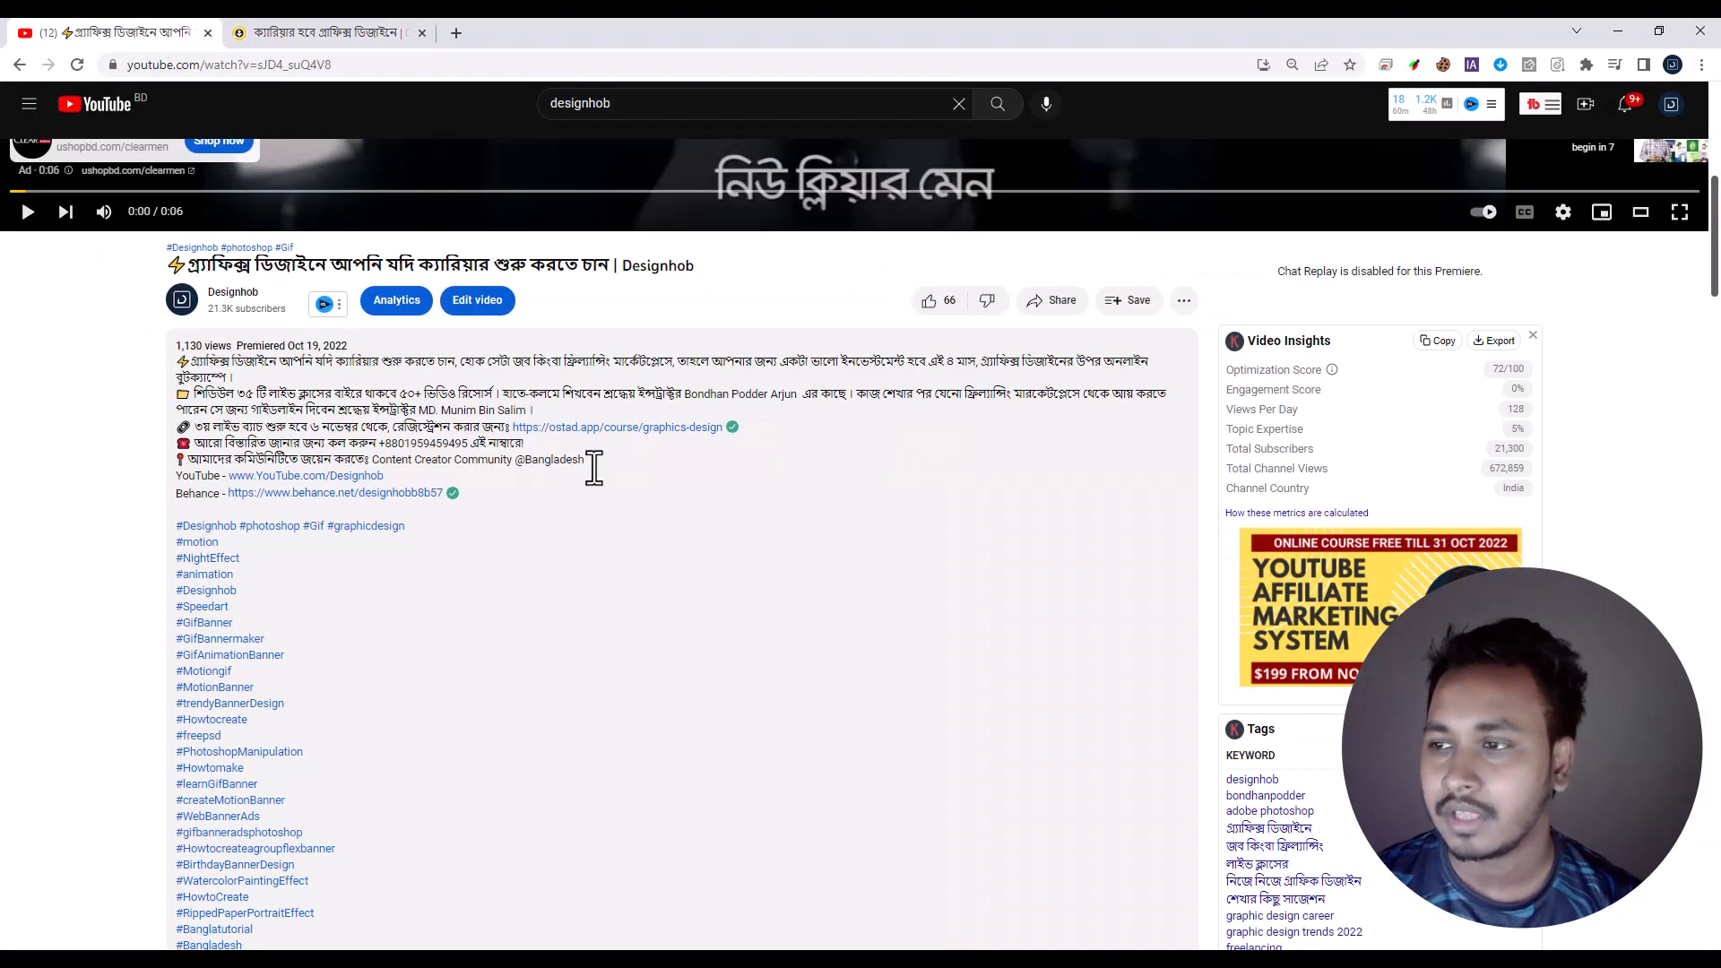
scroll(675, 536, "up", 1)
scroll(674, 538, "down", 5)
scroll(674, 538, "up", 9)
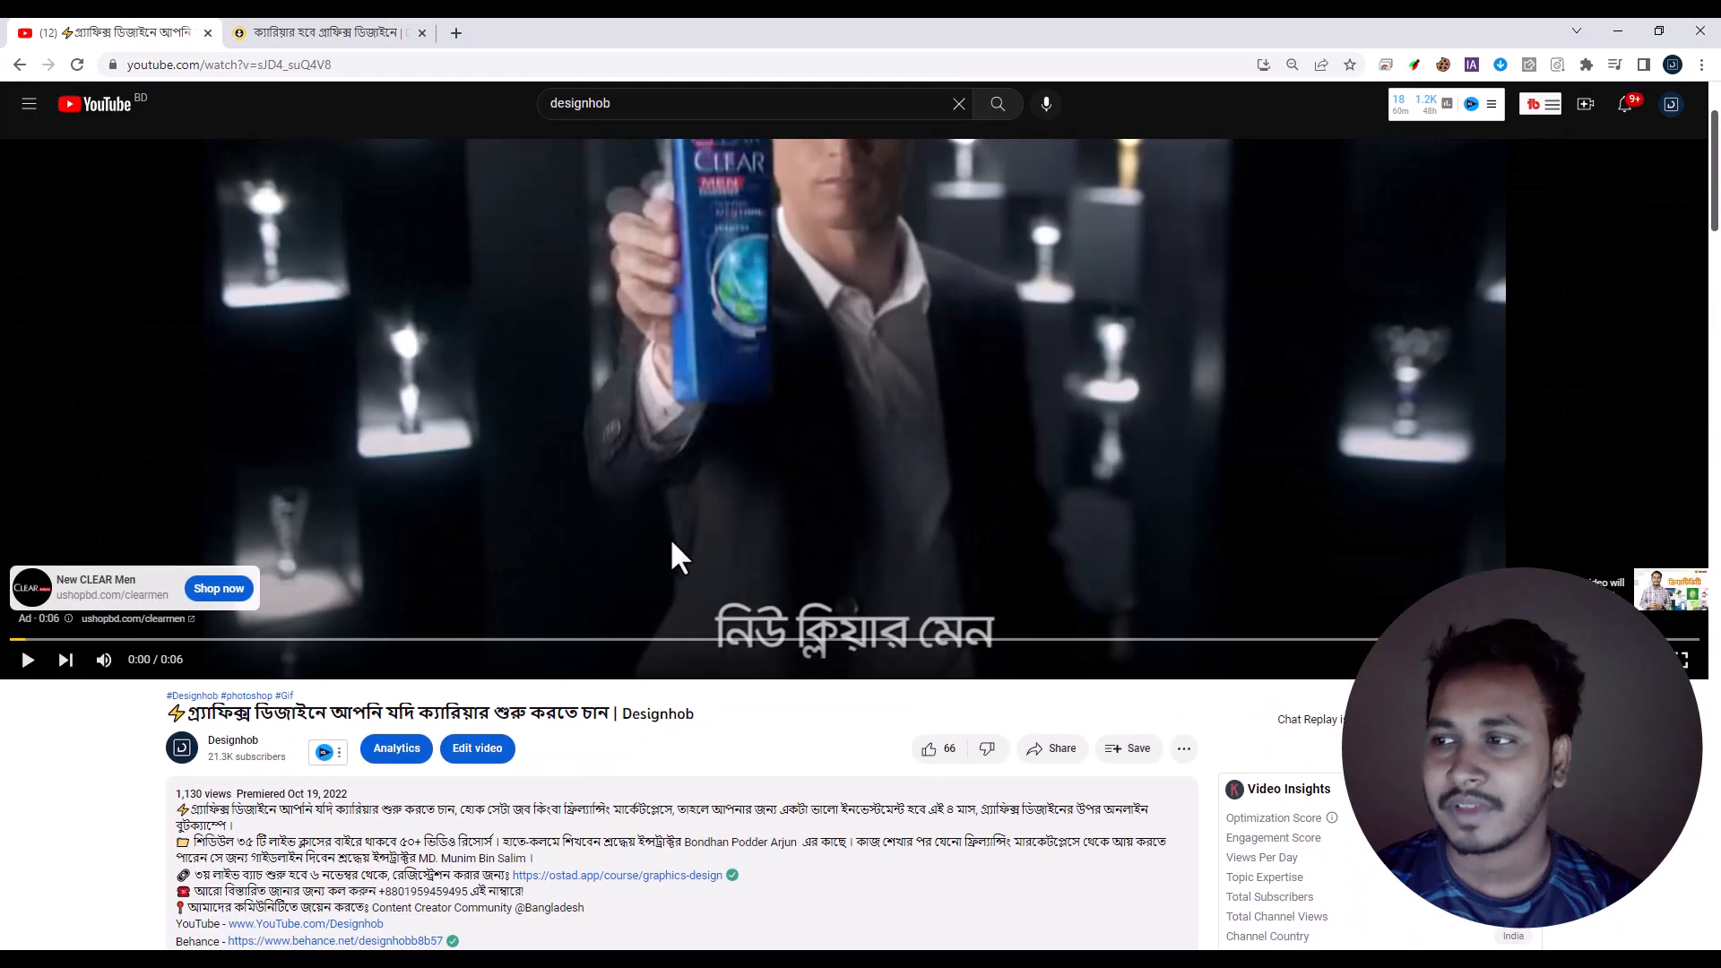
scroll(674, 555, "down", 3)
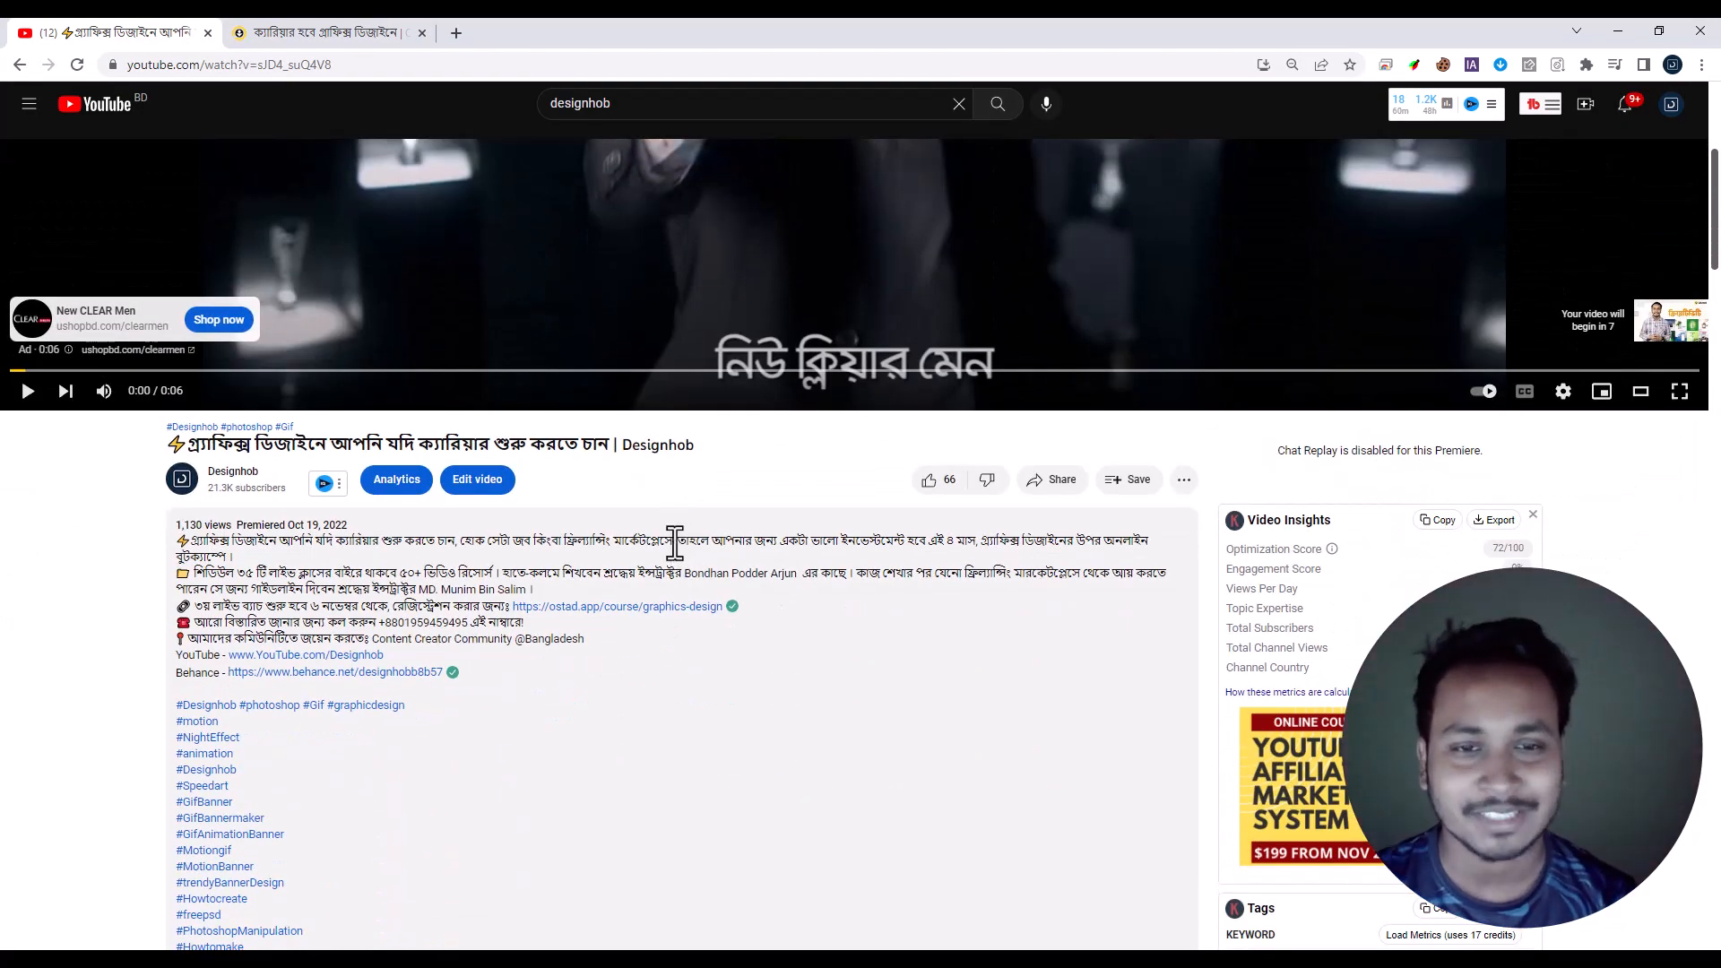